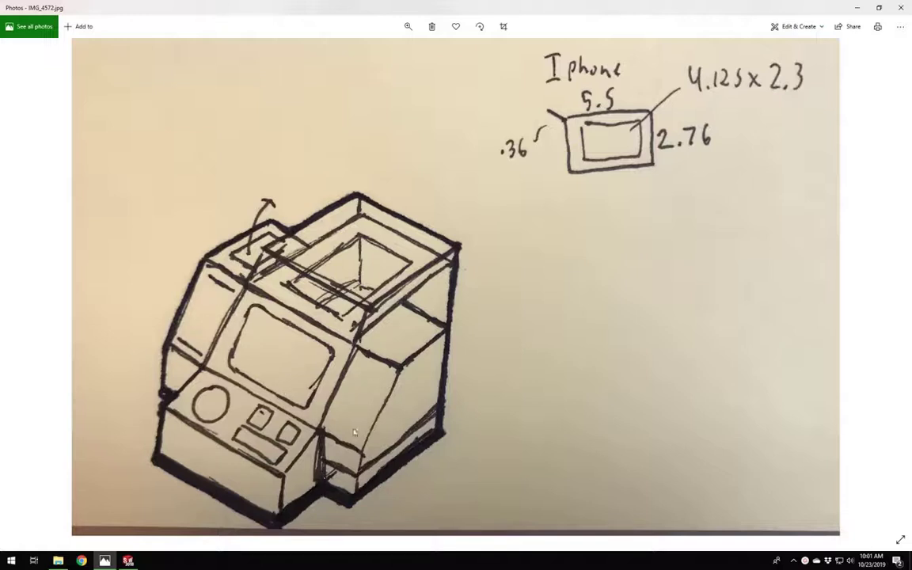
Switch from the reference sketch photo to the box model in SOLIDWORKS and narrow the feature tree.
left_click(861, 7)
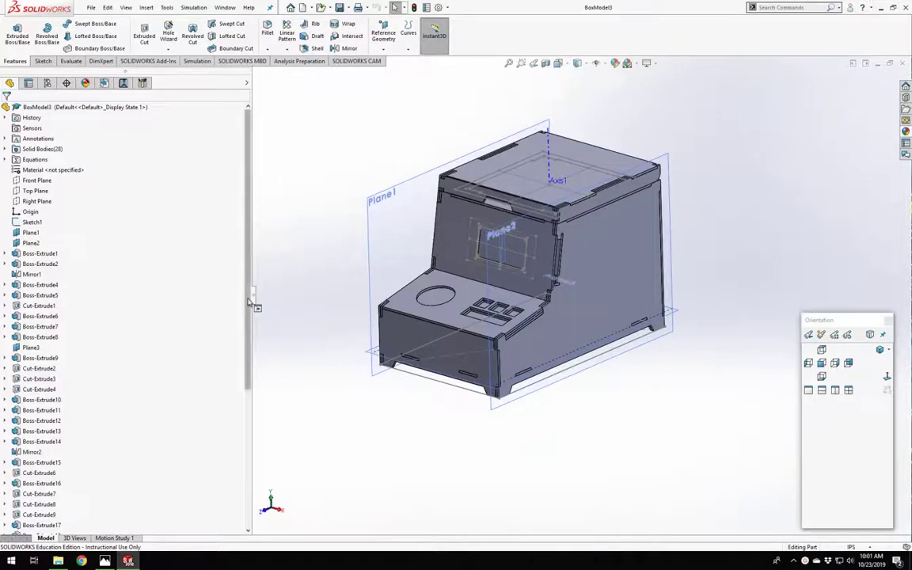
left_click_drag(253, 298, 111, 294)
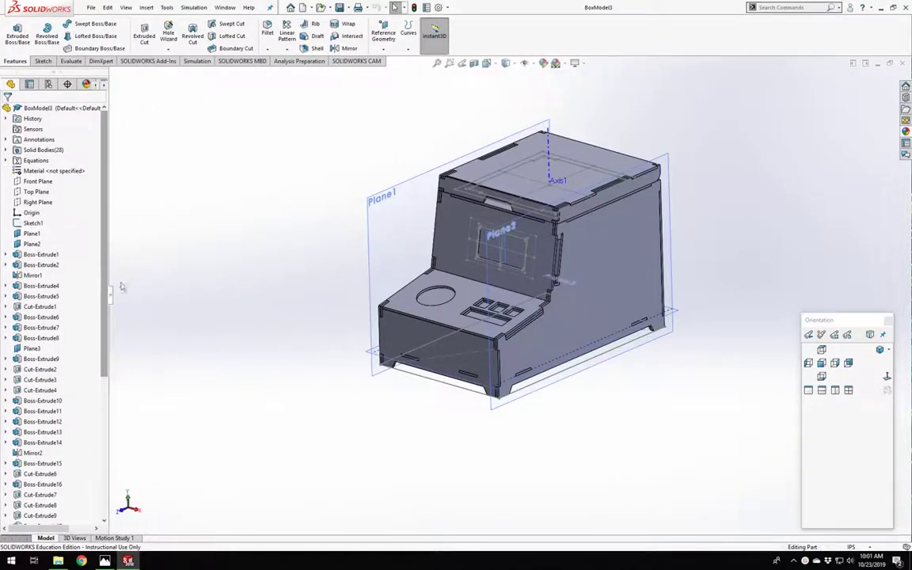
middle_click_drag(268, 294, 338, 258)
Create a reference plane offset 3 in from Plane1, flipped to the outside of the cabinet.
left_click(383, 49)
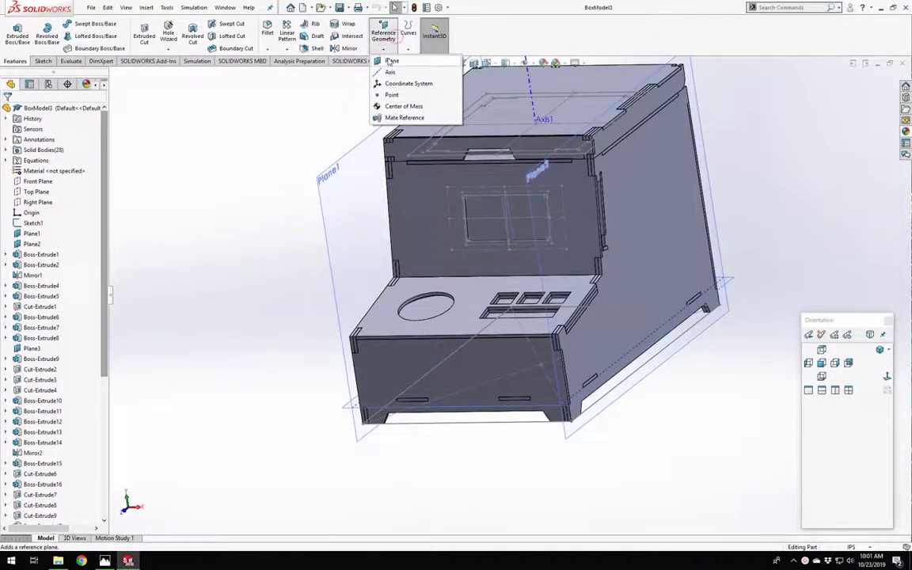
left_click(389, 61)
left_click(332, 210)
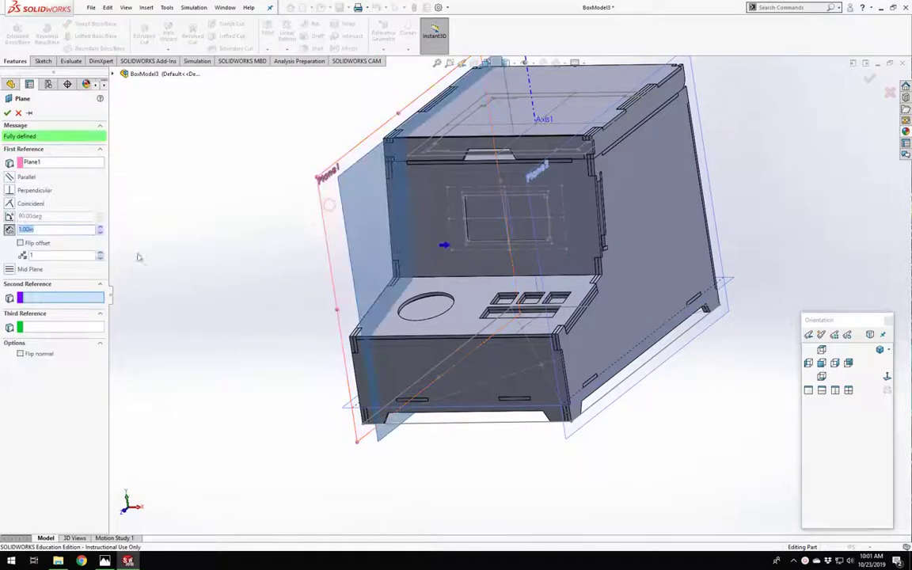
middle_click_drag(137, 256, 195, 251)
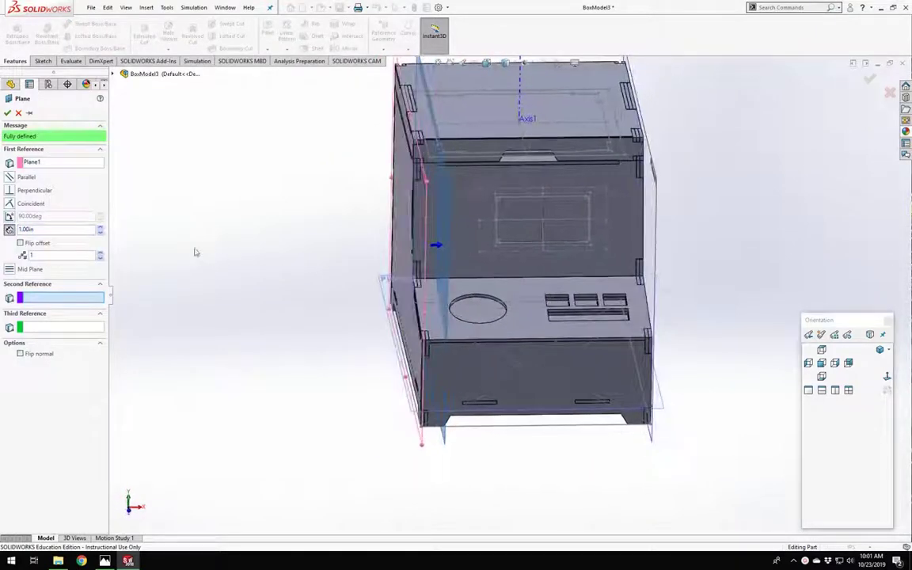
left_click(40, 229)
type("4")
key("Return")
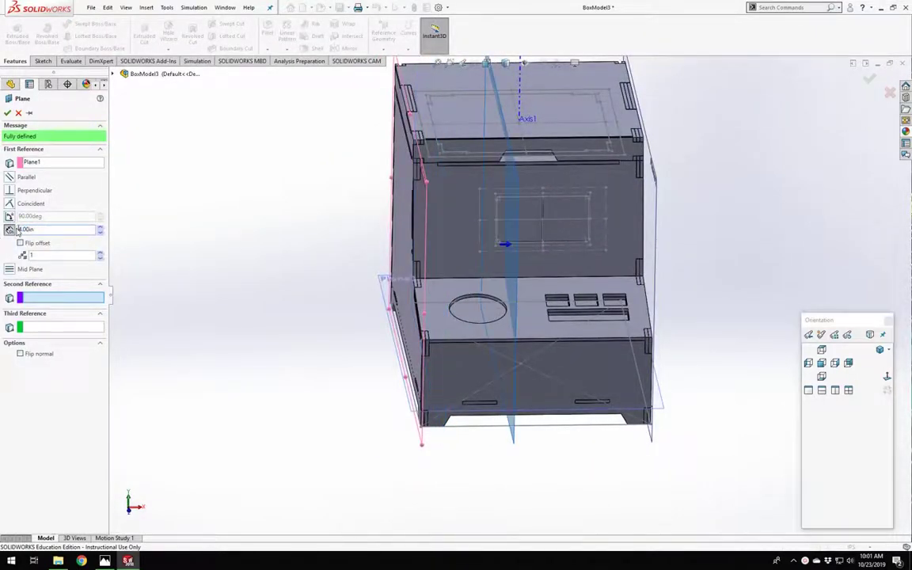
left_click(21, 243)
middle_click_drag(374, 346, 364, 354)
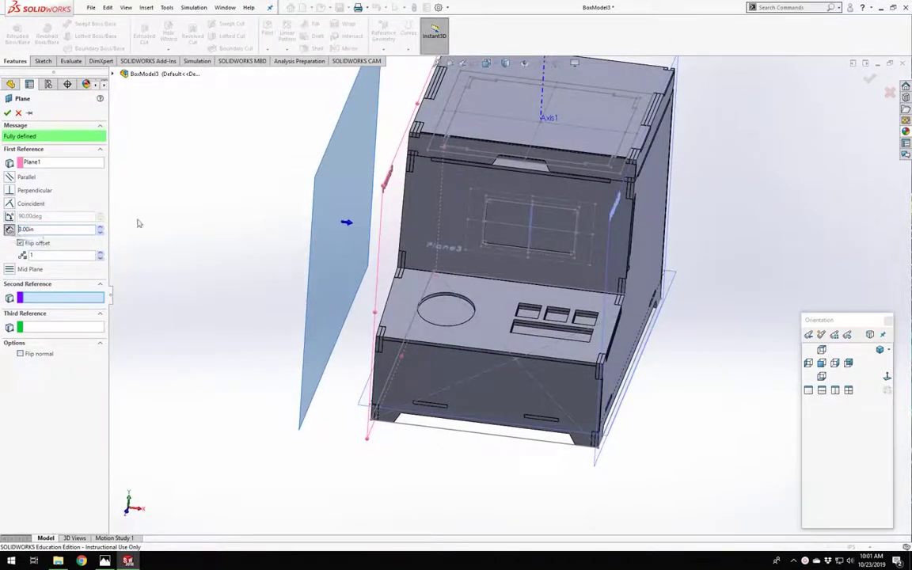
middle_click_drag(471, 286, 477, 253)
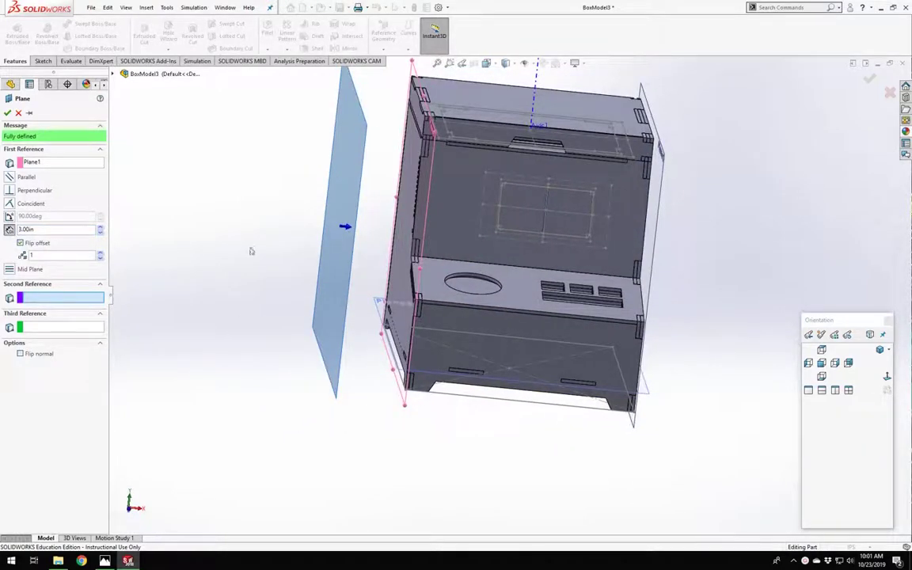
left_click(8, 112)
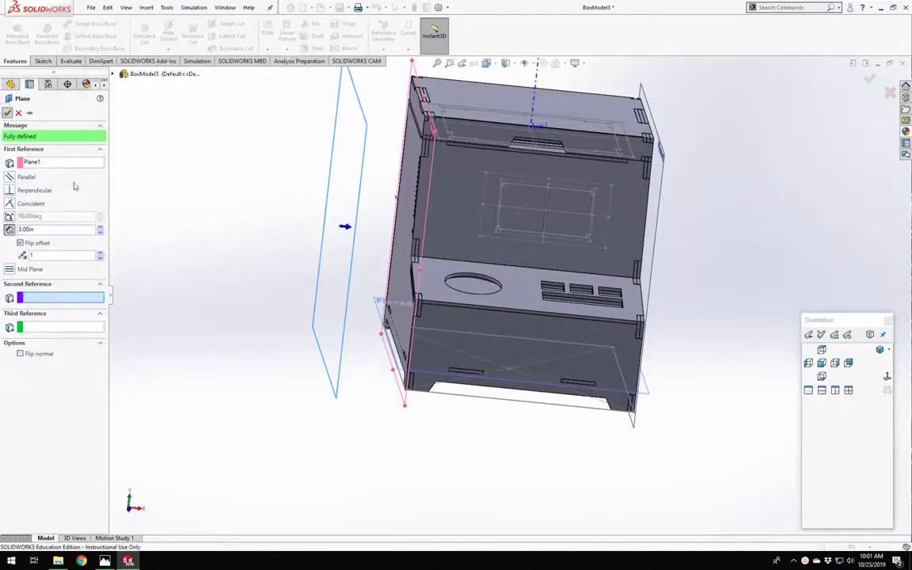
Start a sketch on the new offset plane and view it straight on.
left_click(295, 333)
middle_click_drag(313, 313, 345, 376)
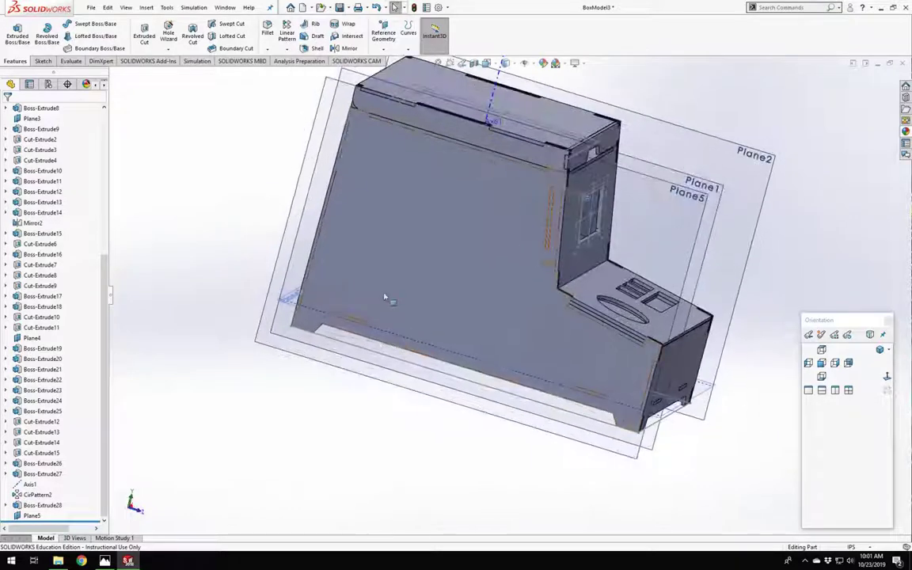
left_click(348, 370)
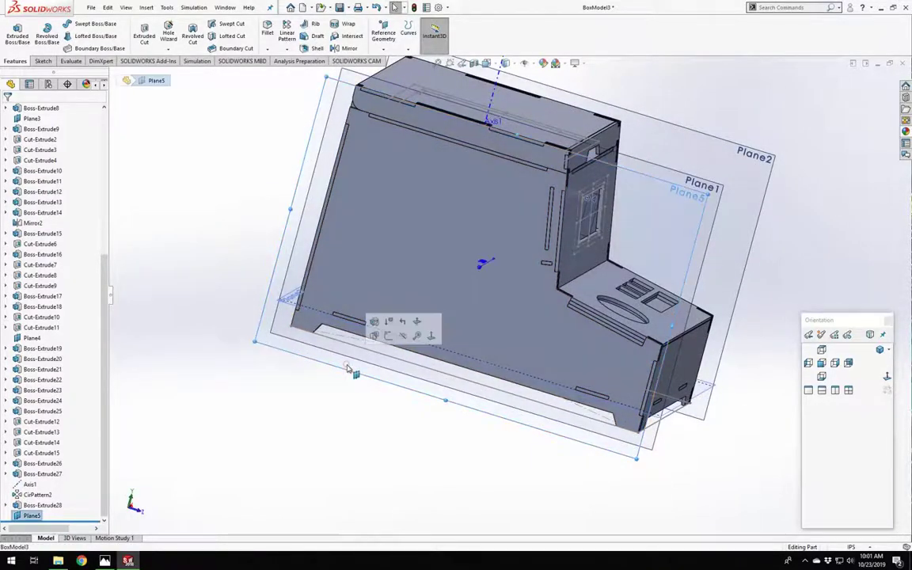
left_click(372, 308)
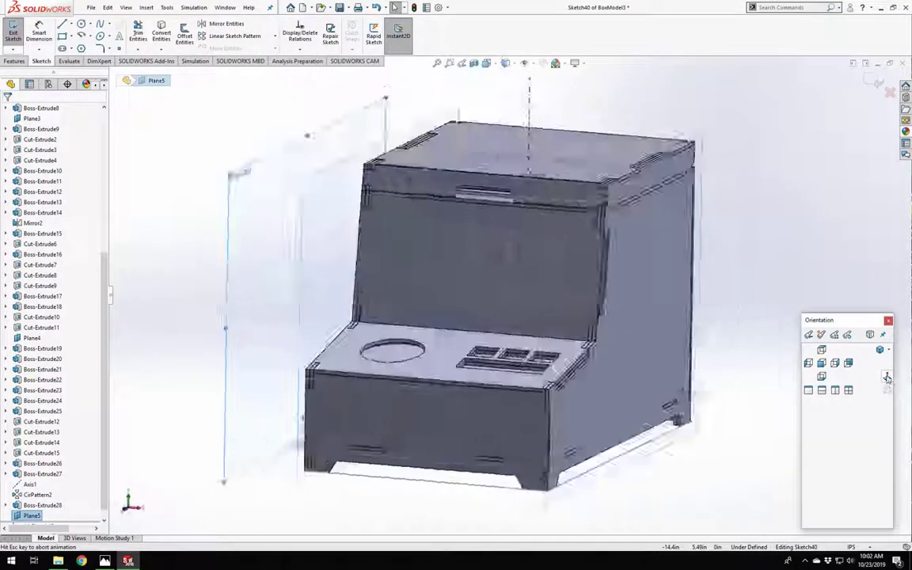
key("ctrl+8")
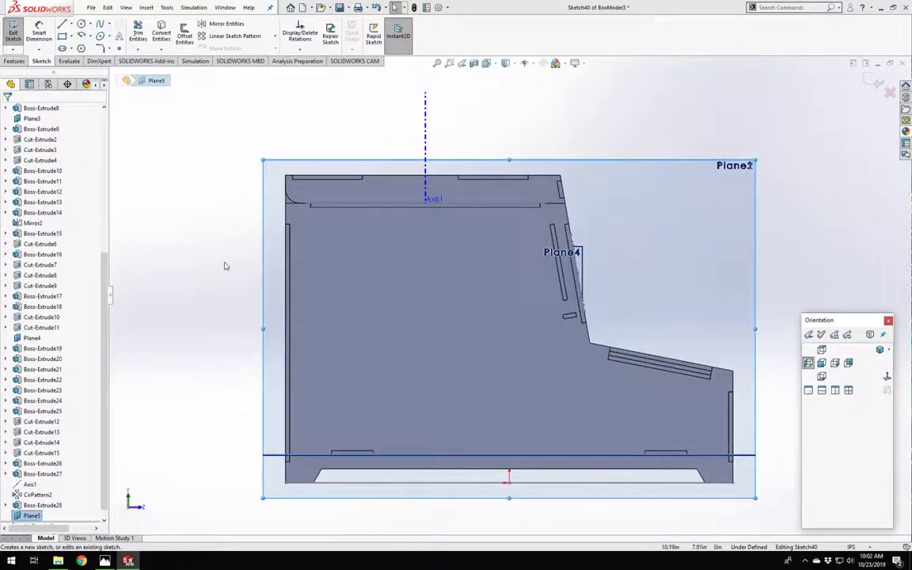
Sketch a horizontal line about 3.3 in long and a slanted line about 7.9 in long descending from its front end to the cabinet base.
left_click(61, 25)
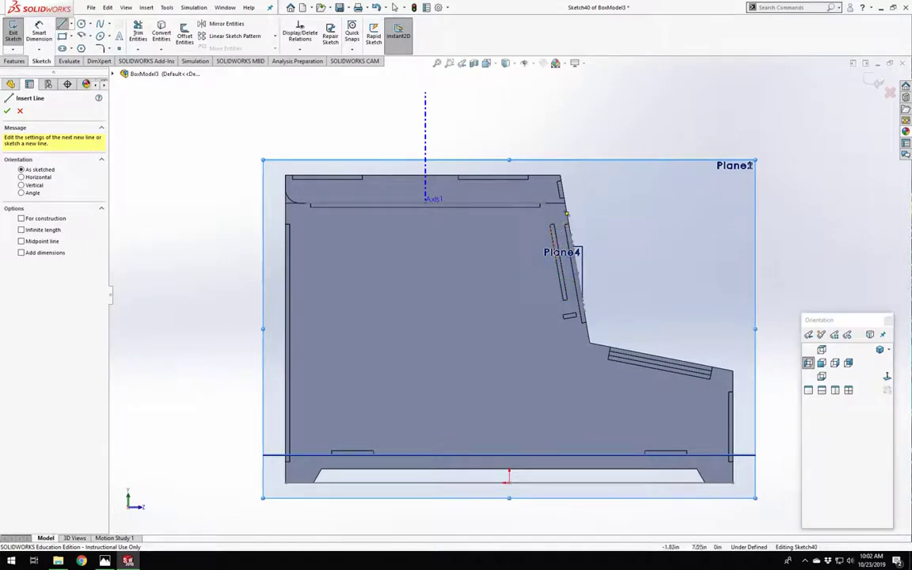
scroll(578, 361, "down", 8)
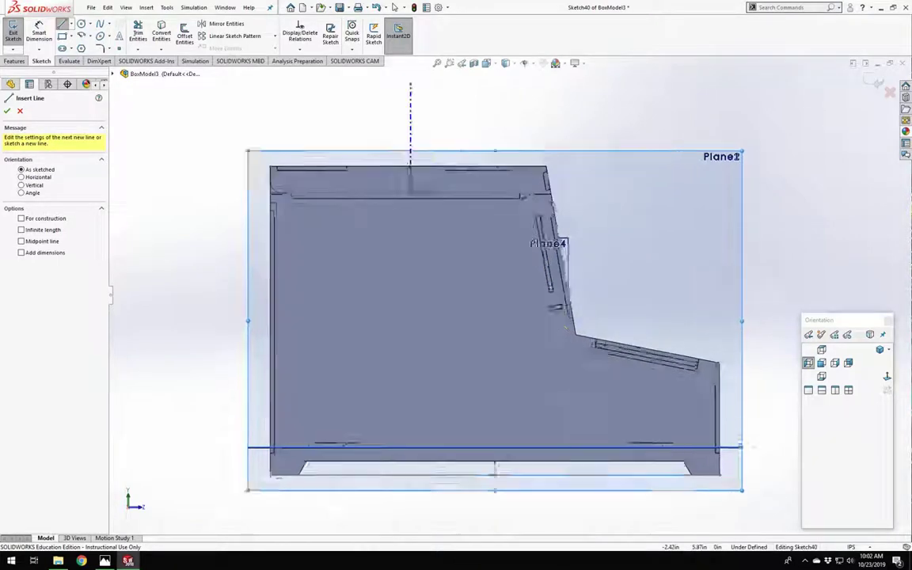
scroll(501, 280, "down", 3)
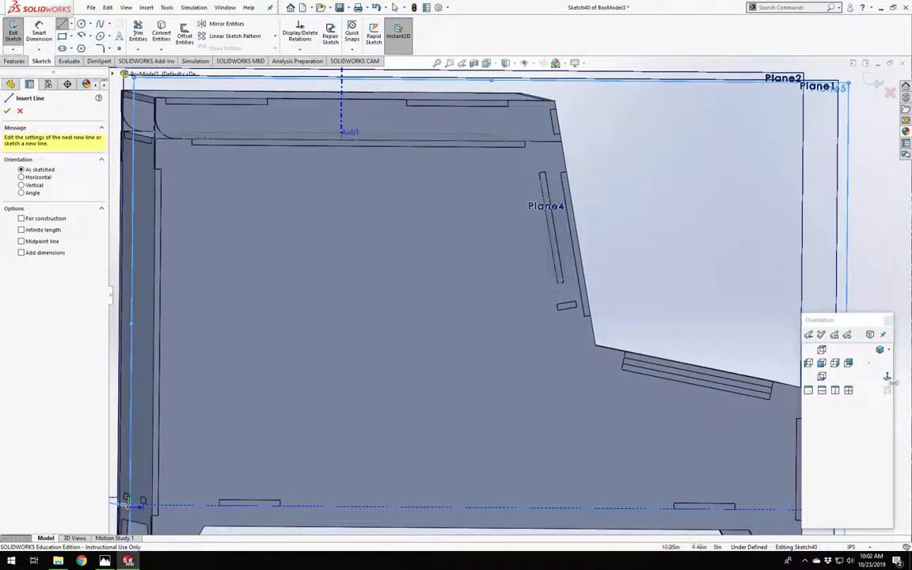
left_click(834, 362)
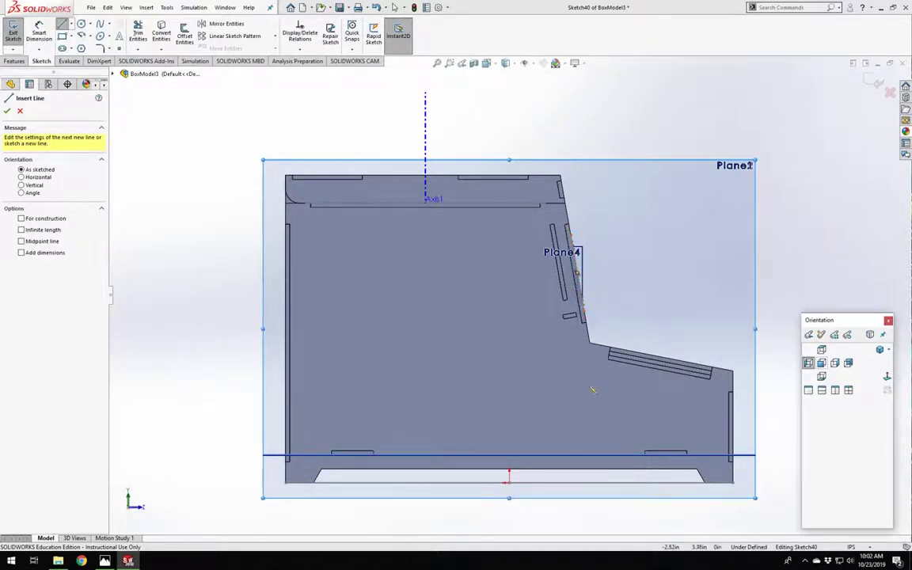
left_click(456, 275)
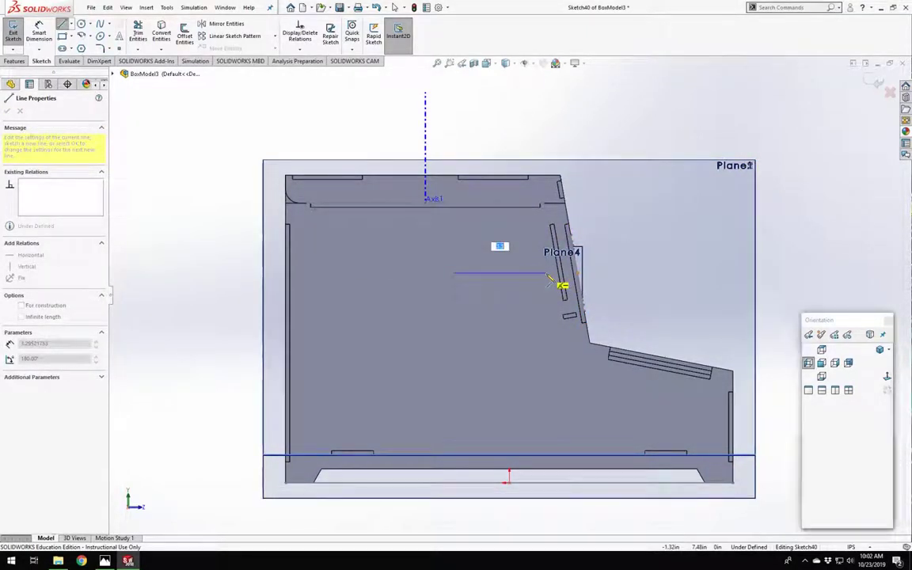
left_click(546, 273)
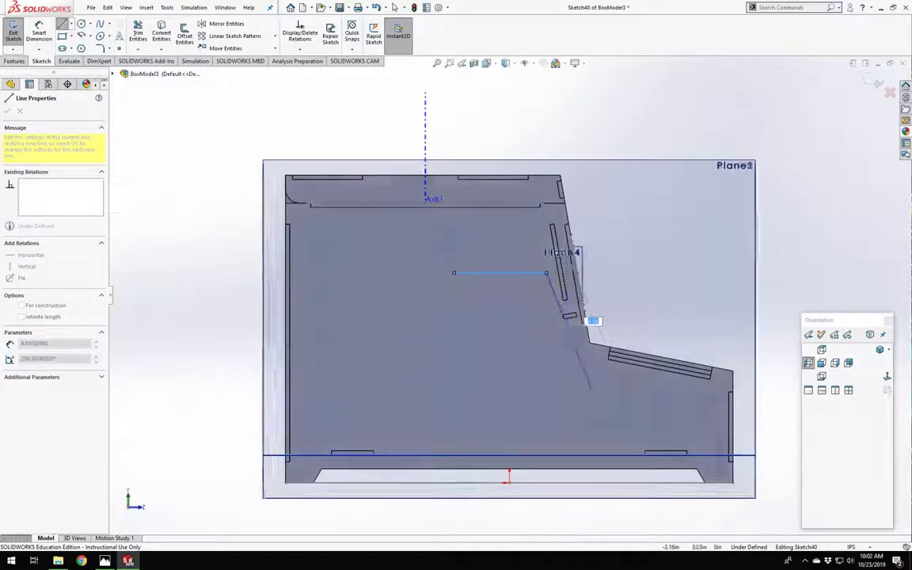
left_click(567, 391)
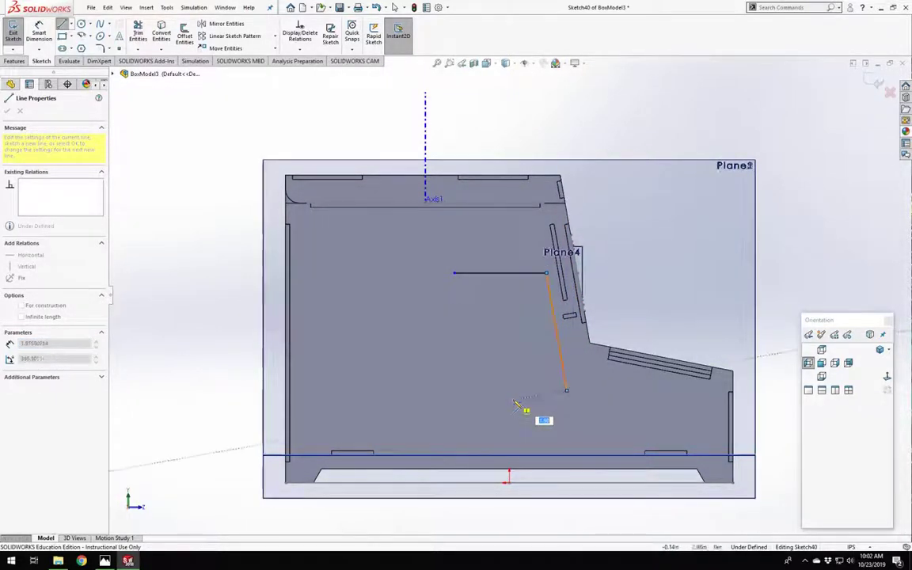
key("Escape")
left_click_drag(566, 390, 585, 486)
Make the slanted line collinear with the front edge of the cabinet's screen panel and view the sketch straight on from outside.
scroll(545, 308, "down", 5)
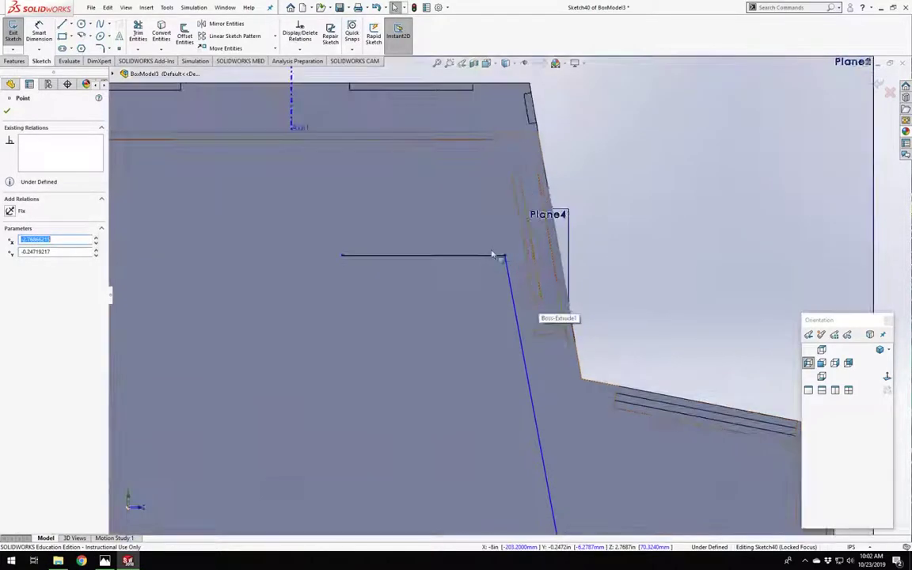
mouse_move(509, 259)
middle_mouse_down()
mouse_move(495, 264)
mouse_move(472, 318)
middle_mouse_up()
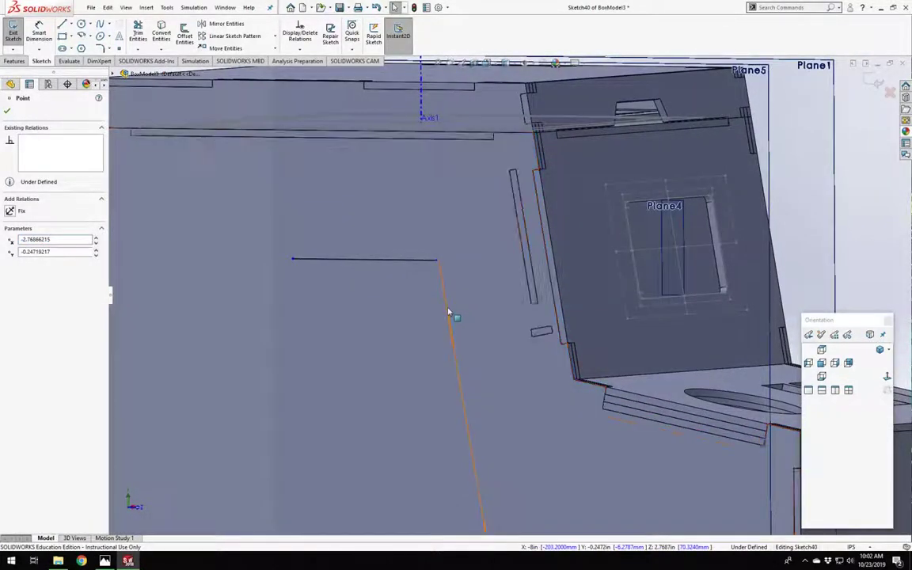
left_click(449, 311)
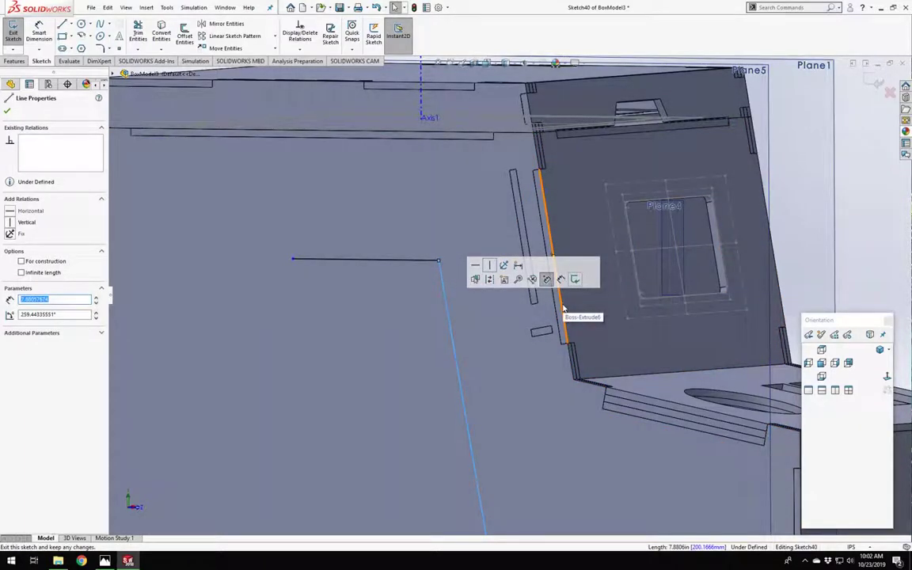
left_click(562, 308, "ctrl")
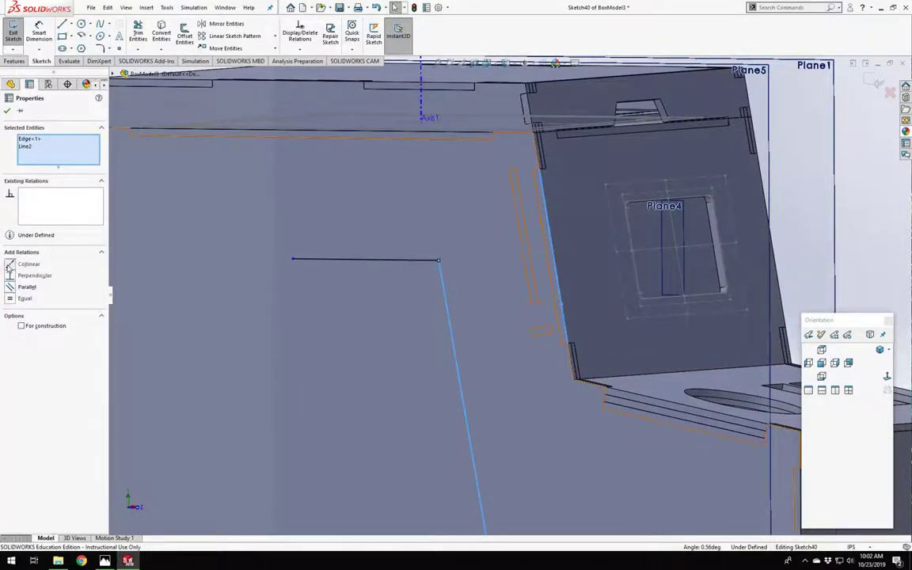
left_click(887, 377)
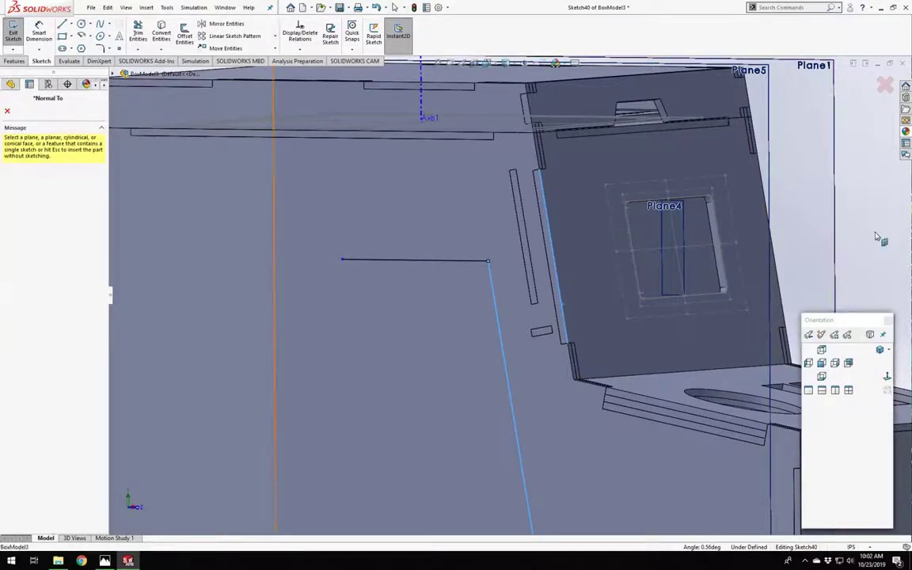
left_click(412, 288)
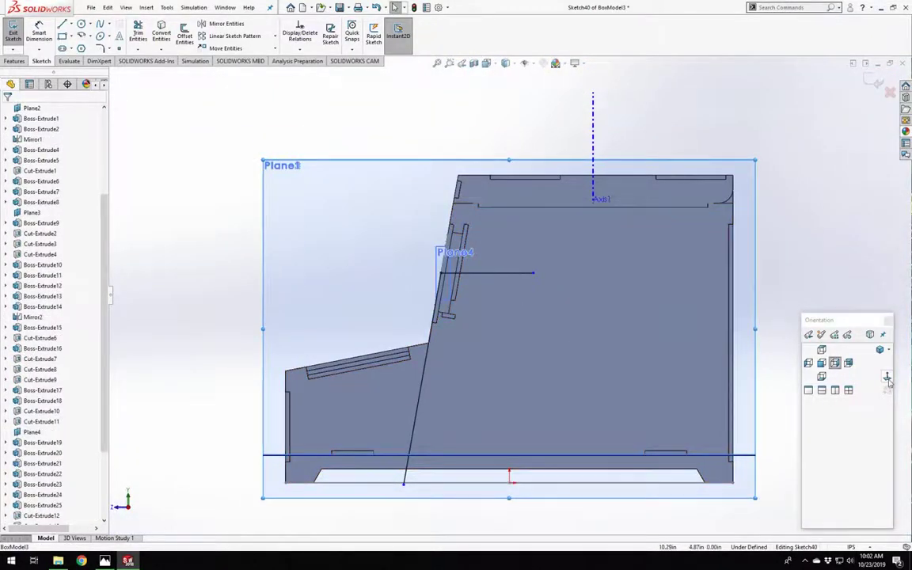
left_click(887, 378)
left_click(198, 279)
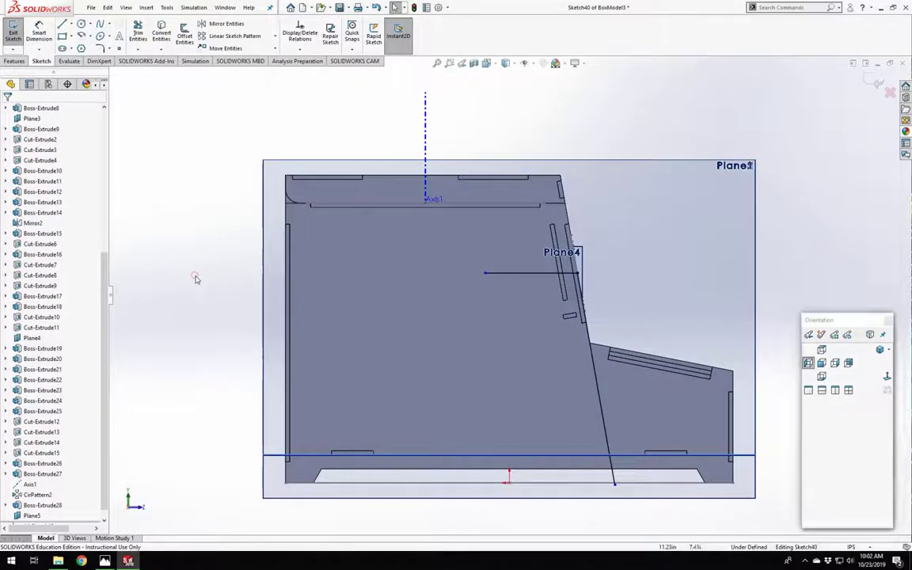
Try to dimension the vertical distance between the horizontal line and the seam below the lid.
right_click_drag(195, 275, 175, 247)
left_click(523, 273)
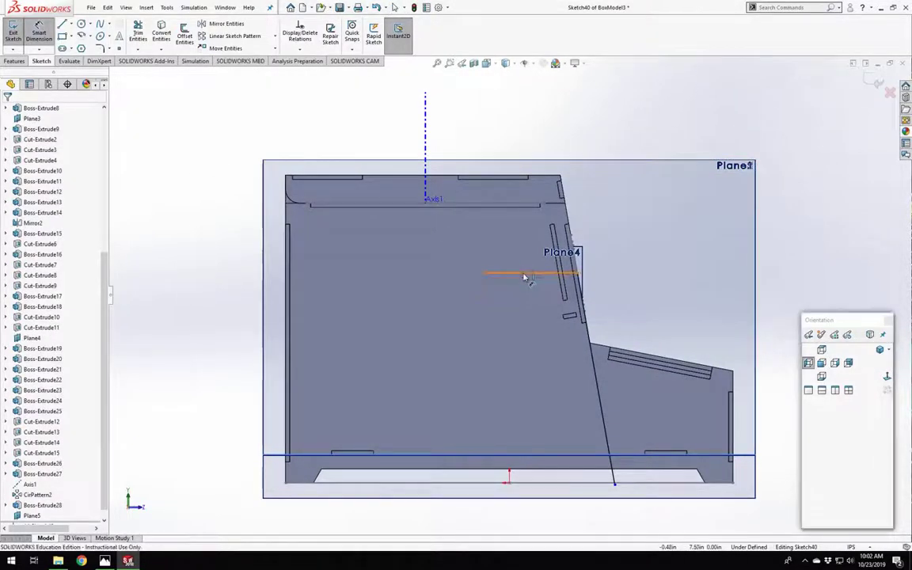
left_click(558, 206)
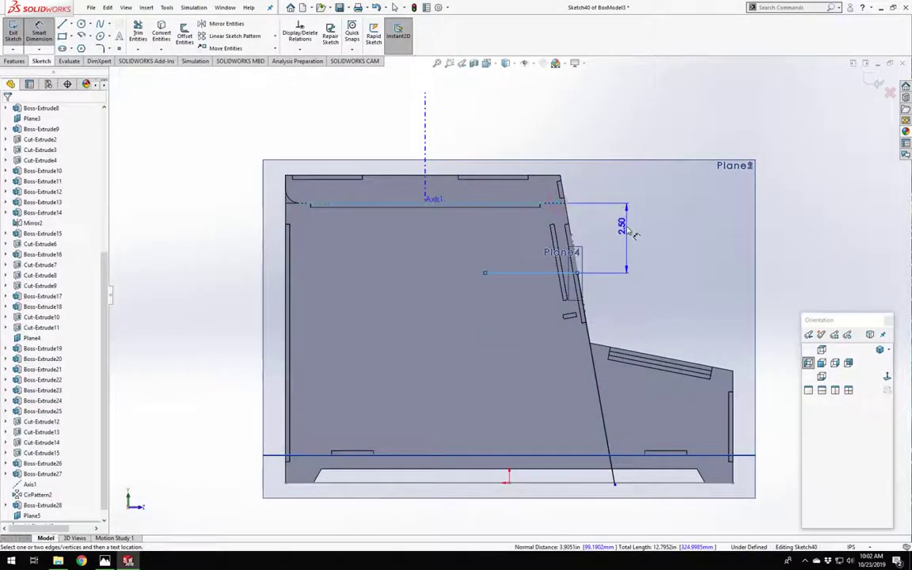
left_click(633, 234)
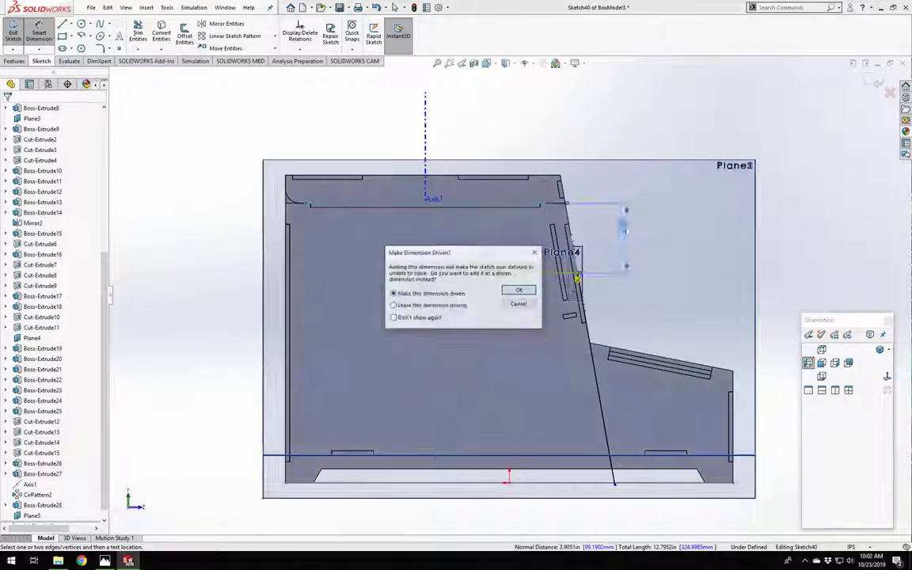
left_click(518, 305)
Inspect the corner point where the two sketch lines meet for its relations and definition status.
scroll(506, 269, "down", 4)
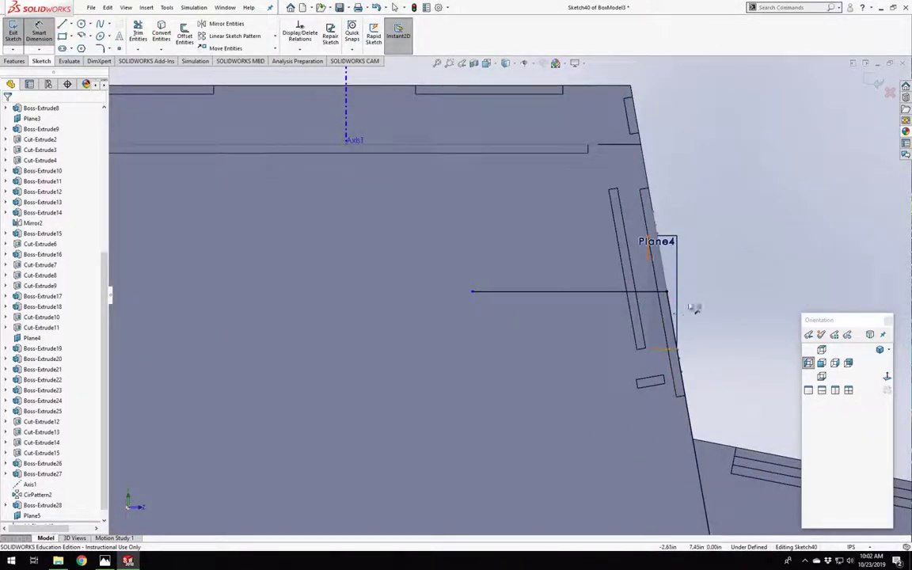
left_click(667, 293)
key("Escape")
key("Escape")
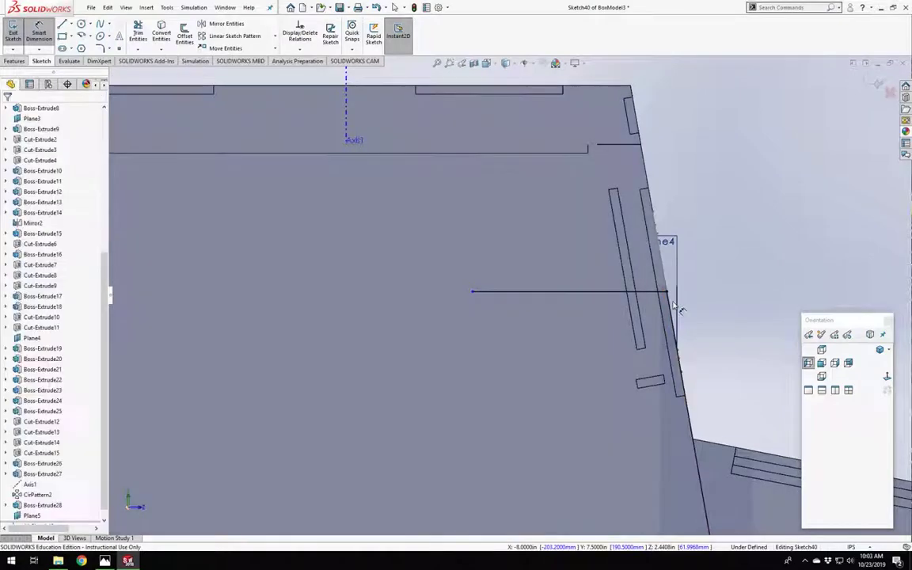
left_click(667, 293)
middle_click_drag(667, 294, 609, 353)
key("Escape")
scroll(498, 336, "up", 5)
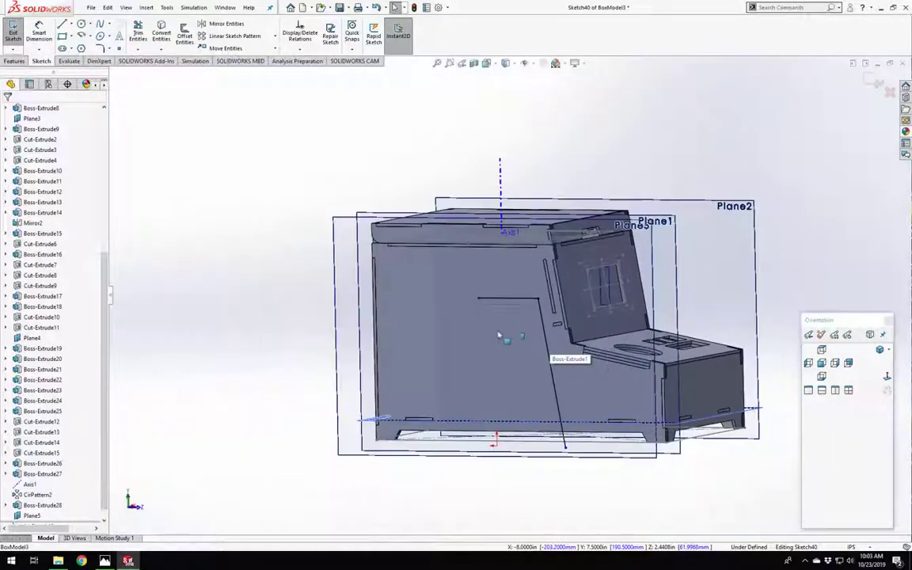
left_click(538, 300)
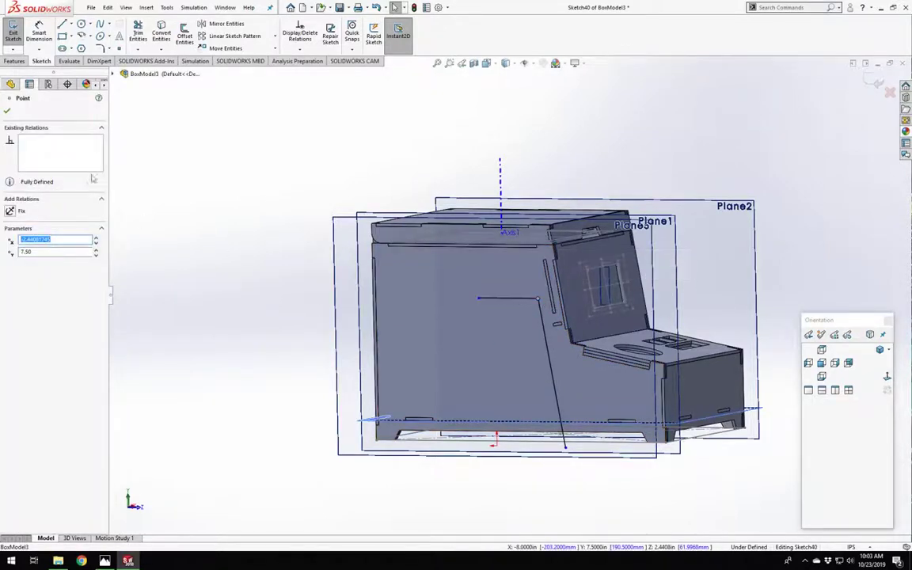
left_click(179, 243)
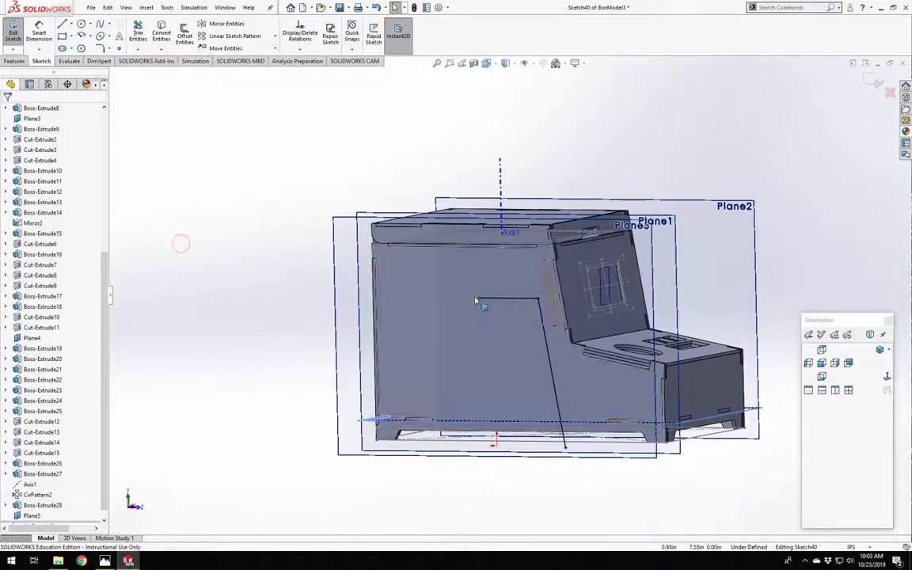
Delete the relation at the corner with the slanted line that locks the height of the horizontal sketch line.
left_click_drag(479, 298, 480, 273)
left_click(533, 298)
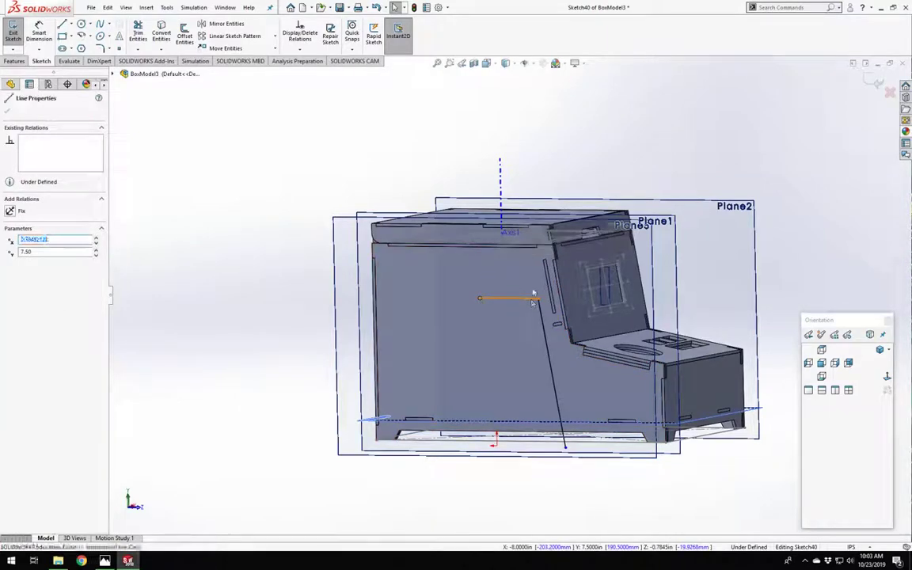
left_click(538, 306)
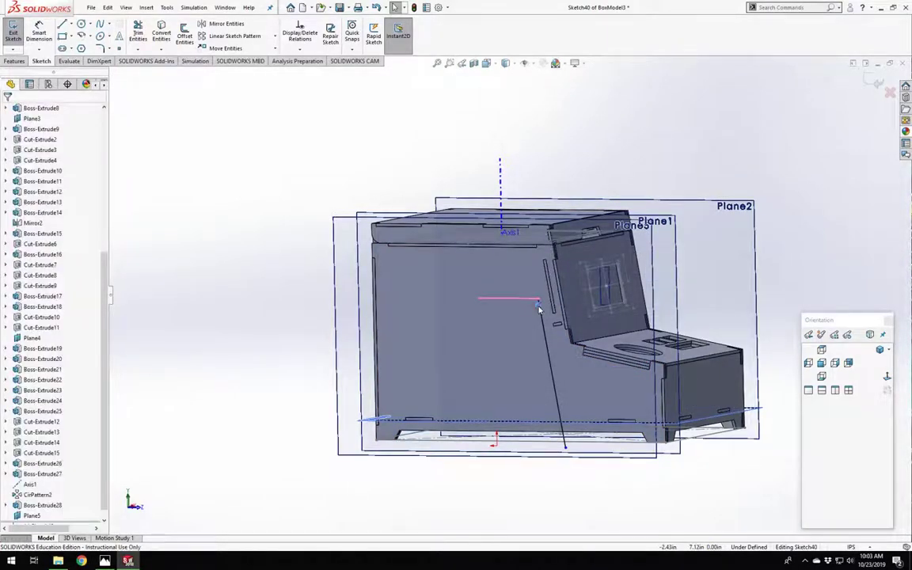
key("Delete")
Dimension the vertical distance between the horizontal sketch line and the seam below the lid, setting it to 2.5 in.
middle_click_drag(484, 266, 521, 264)
right_click_drag(281, 305, 280, 261)
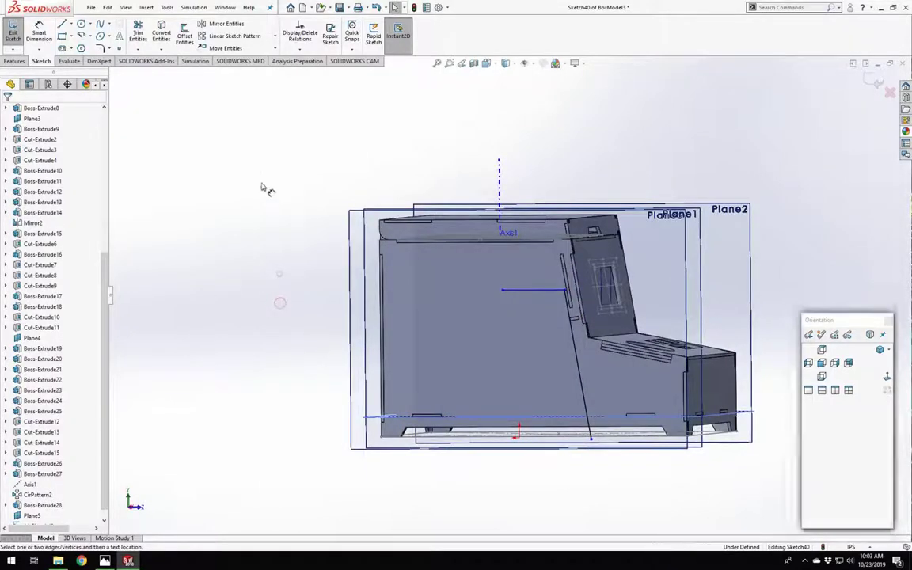
left_click(544, 291)
mouse_move(554, 240)
middle_mouse_down()
mouse_move(590, 214)
mouse_move(576, 234)
middle_mouse_up()
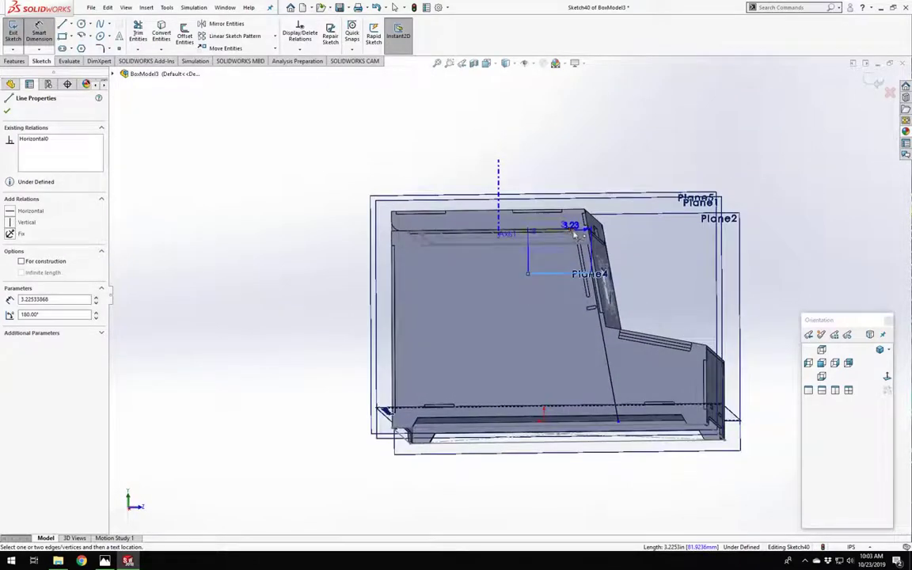
key("Escape")
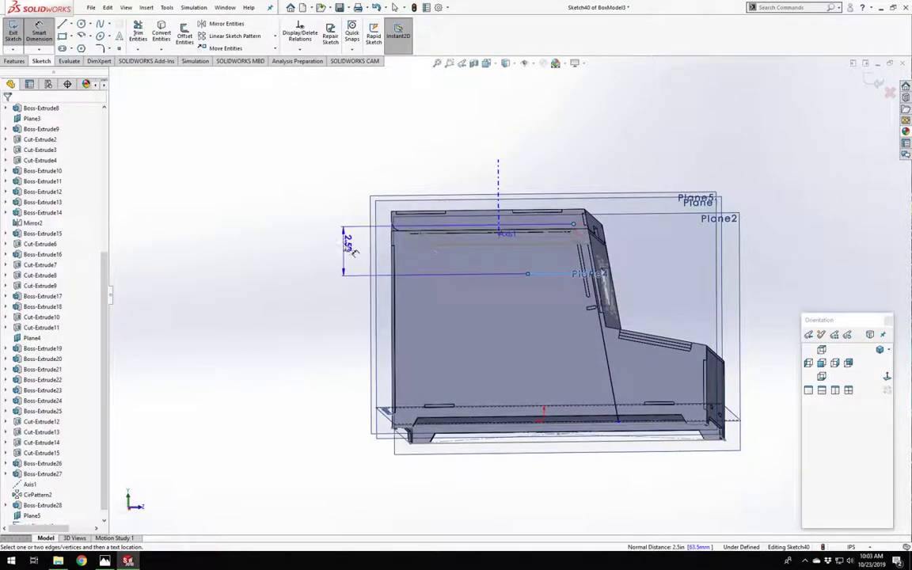
left_click(885, 379)
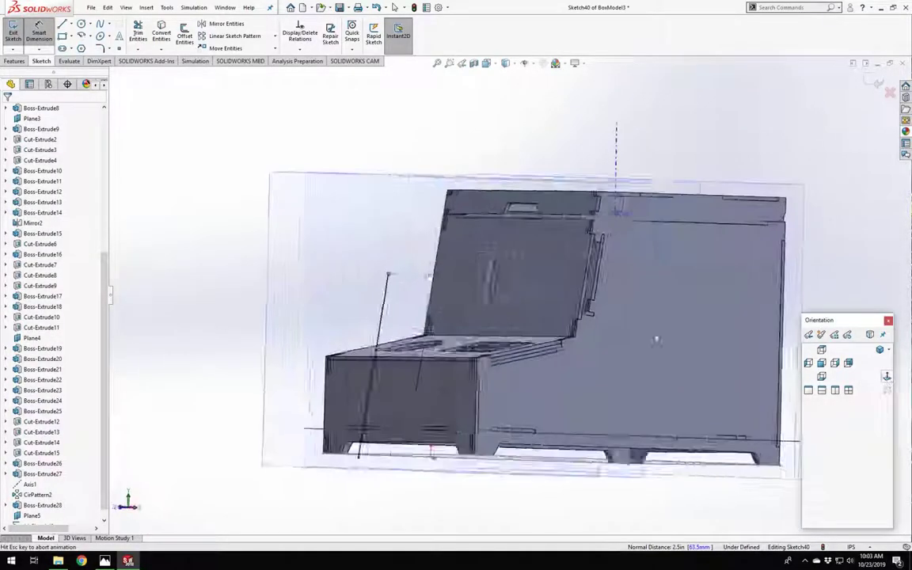
left_click(886, 377)
scroll(527, 251, "down", 3)
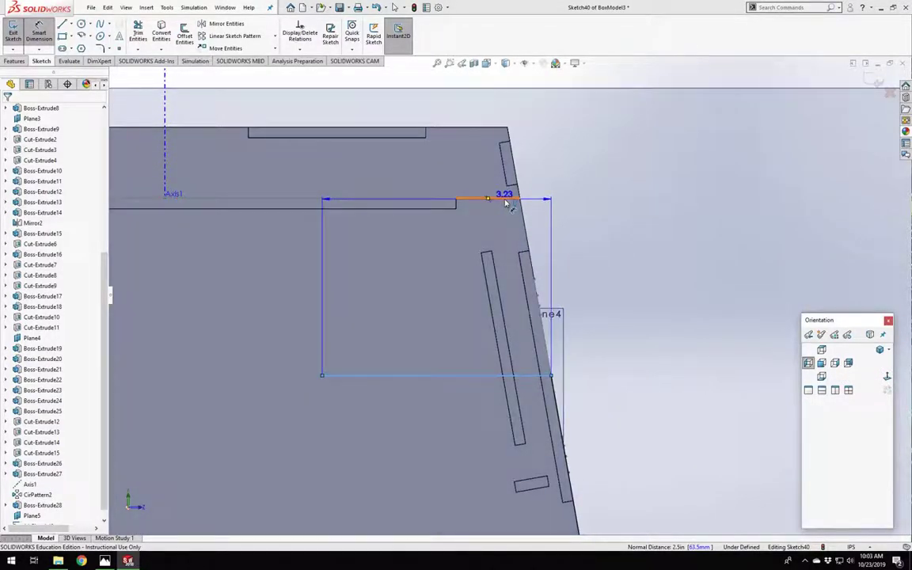
left_click(506, 198)
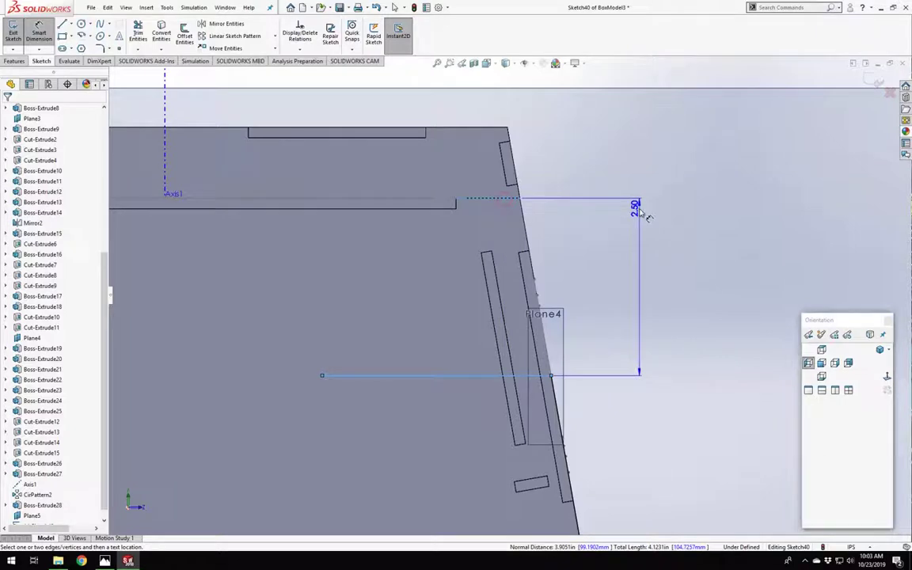
left_click(642, 212)
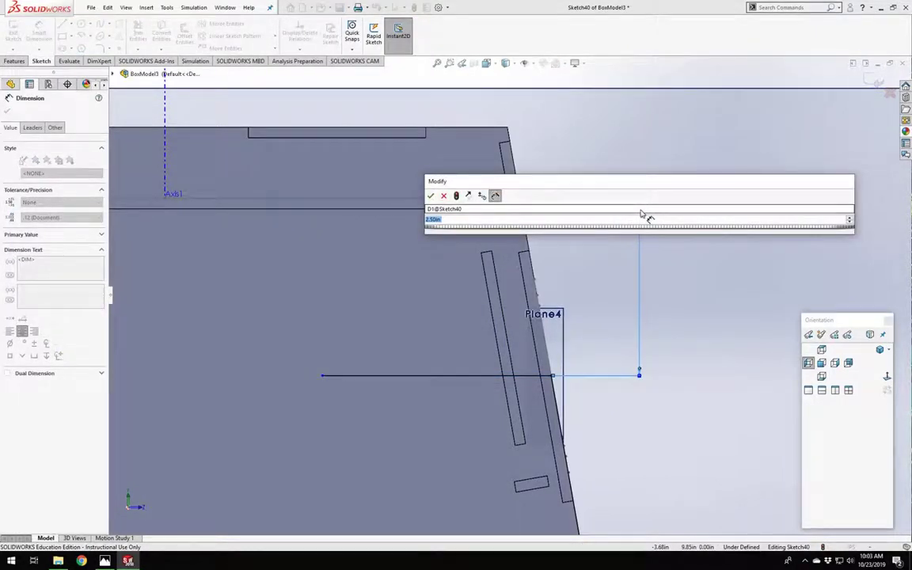
type("2.5")
key("Return")
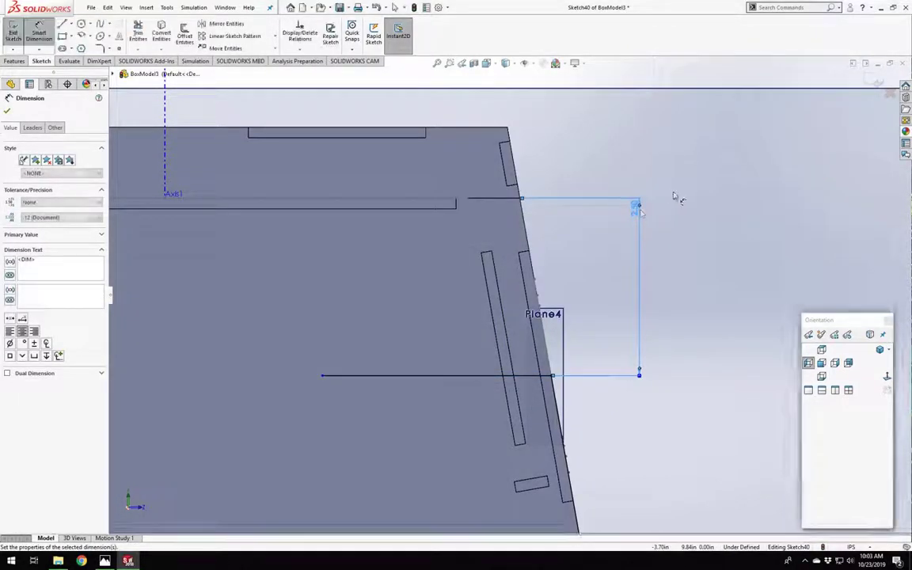
scroll(603, 300, "up", 9)
key("Escape")
Inspect the slanted line's lower end point on the cabinet base for its relations and definition status.
scroll(513, 340, "down", 3)
scroll(532, 365, "up", 4)
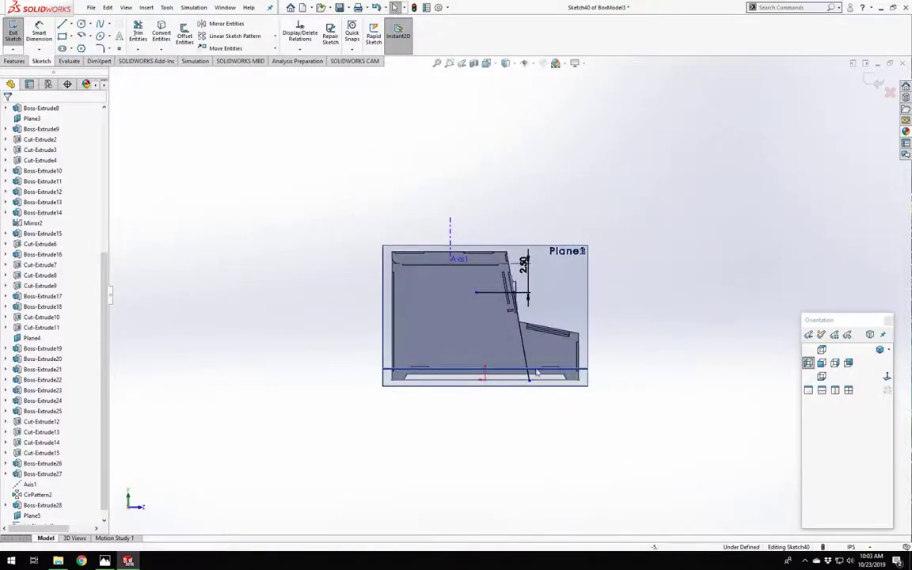
scroll(537, 372, "down", 5)
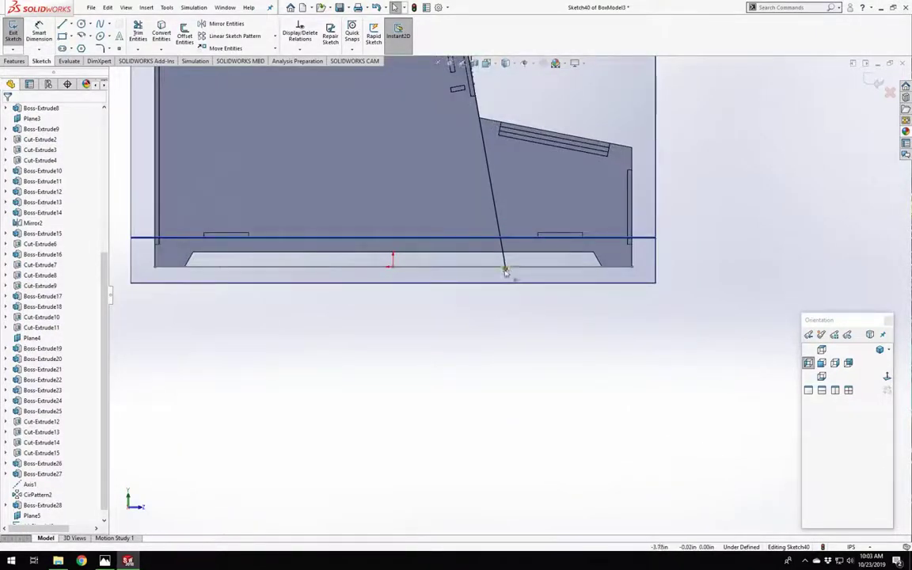
left_click_drag(505, 269, 499, 232)
left_click_drag(503, 270, 504, 270)
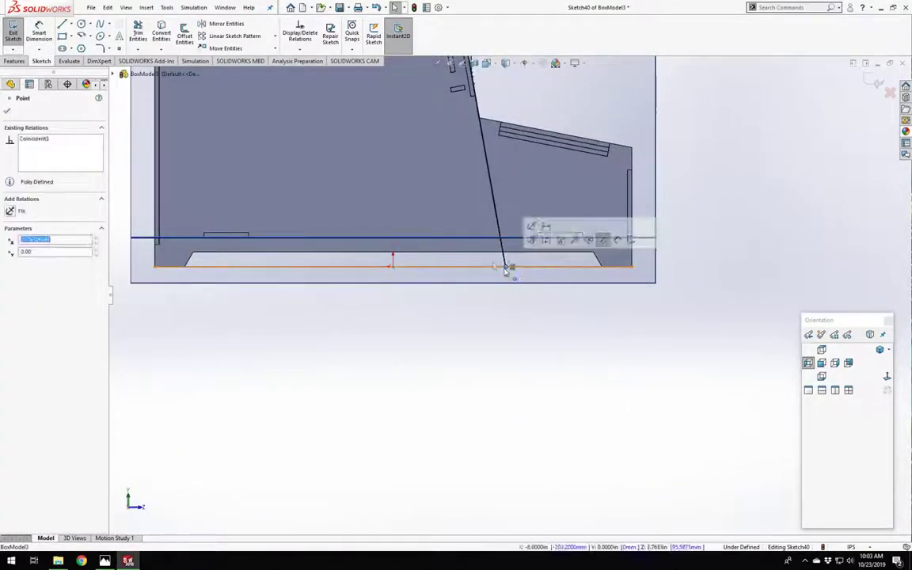
Close the profile with a vertical line about 7.5 in long from the horizontal line's rear end and a base line about 4.5 in long.
scroll(504, 277, "up", 5)
scroll(422, 193, "down", 5)
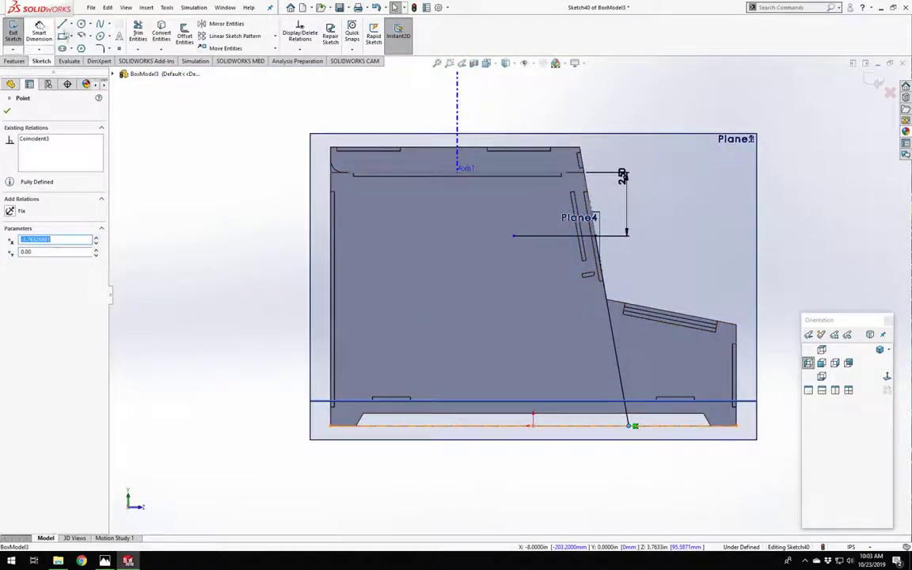
key("l")
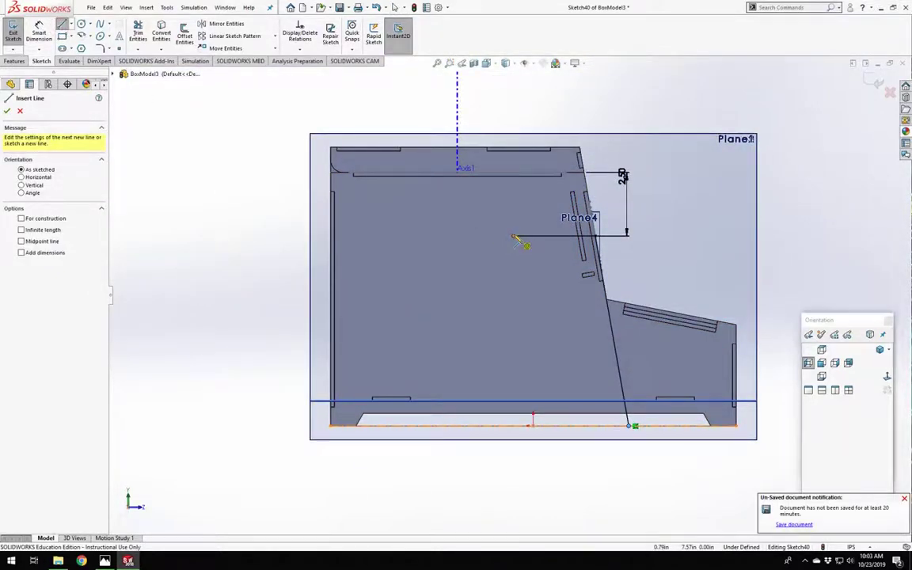
left_click(514, 236)
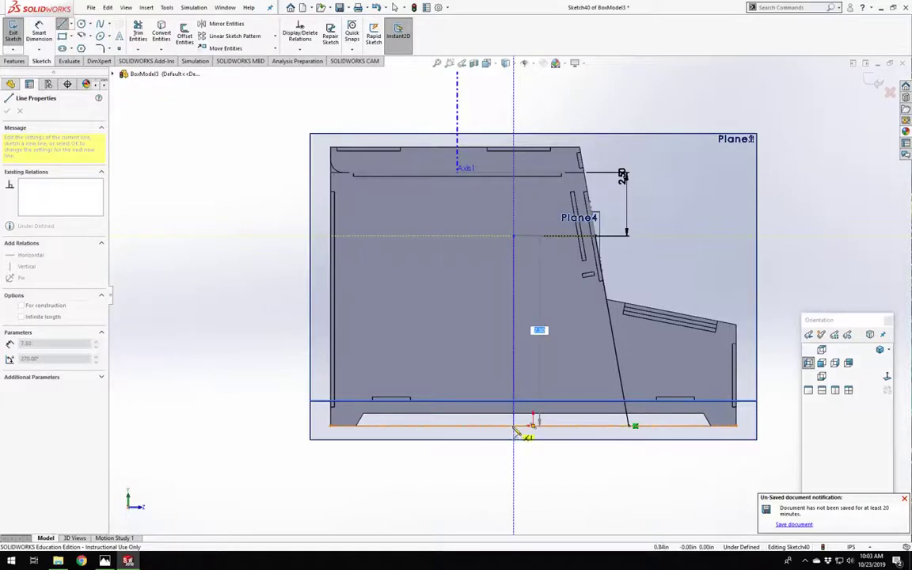
left_click(514, 426)
left_click(629, 426)
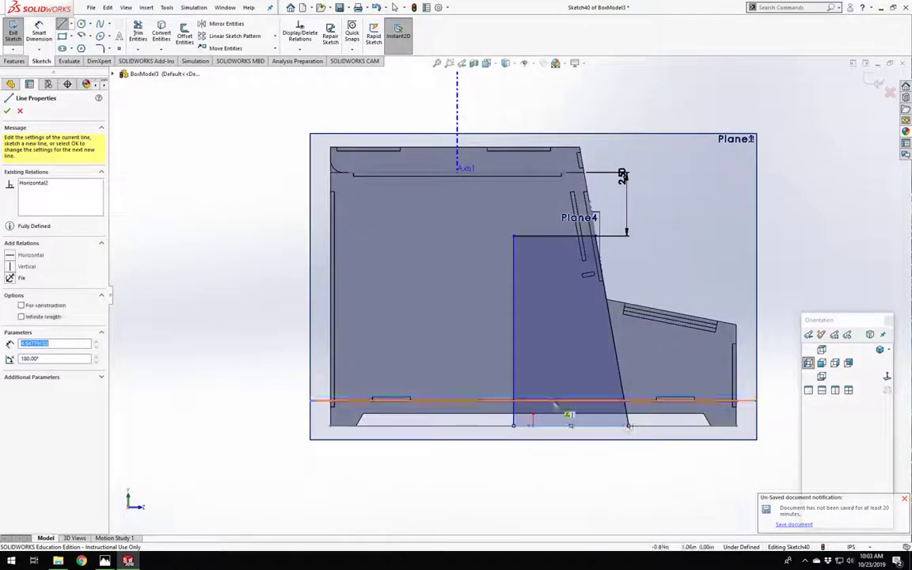
key("Escape")
Pull the profile's upper rear corner rearward until the top line is about 4.3 in long.
scroll(533, 320, "up", 1)
scroll(499, 206, "down", 5)
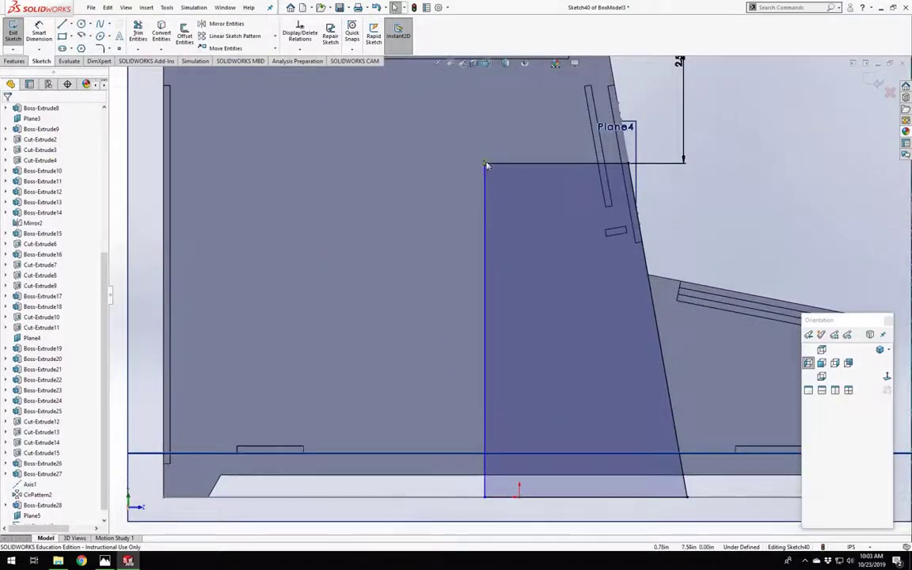
mouse_move(485, 163)
left_mouse_down()
mouse_move(393, 173)
mouse_move(463, 172)
mouse_move(439, 172)
left_mouse_up()
scroll(554, 222, "up", 6)
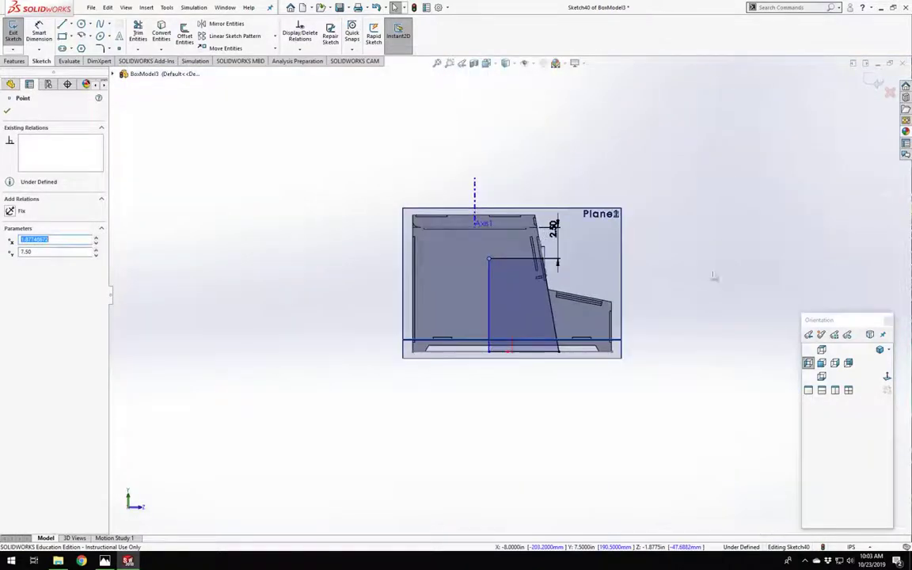
left_click(685, 300)
scroll(519, 278, "down", 3)
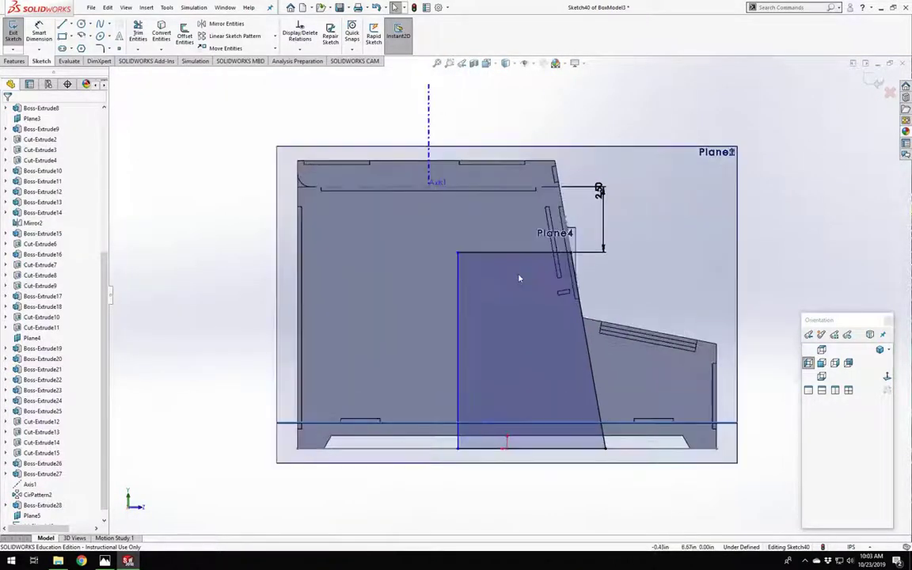
Dimension the profile's top horizontal line and set its length to 6 in.
right_click_drag(161, 287, 151, 206)
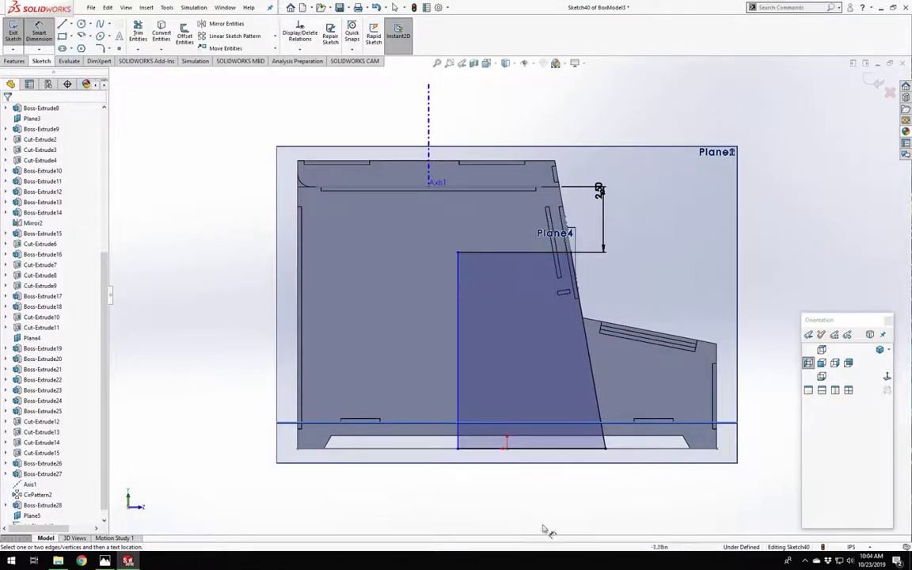
left_click(476, 449)
left_click(505, 255)
left_click(503, 227)
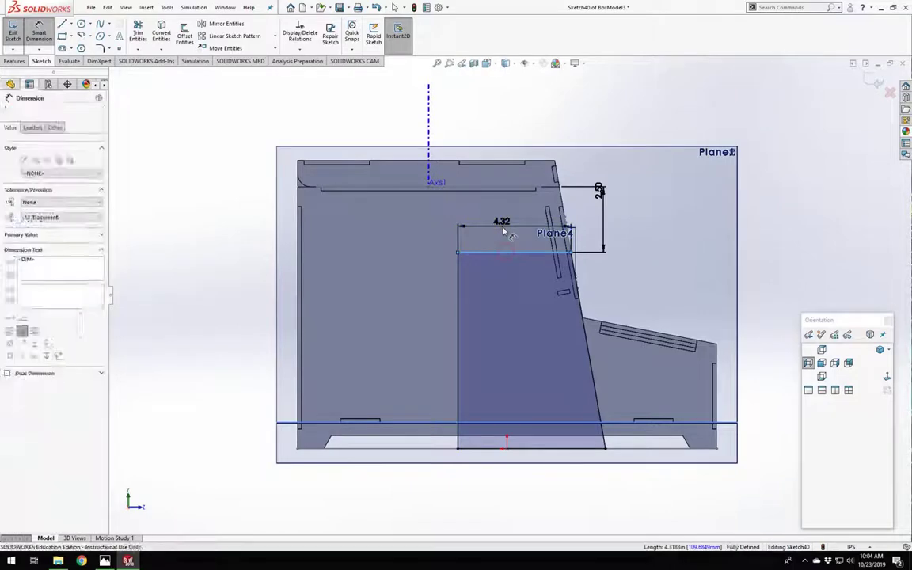
key("Return")
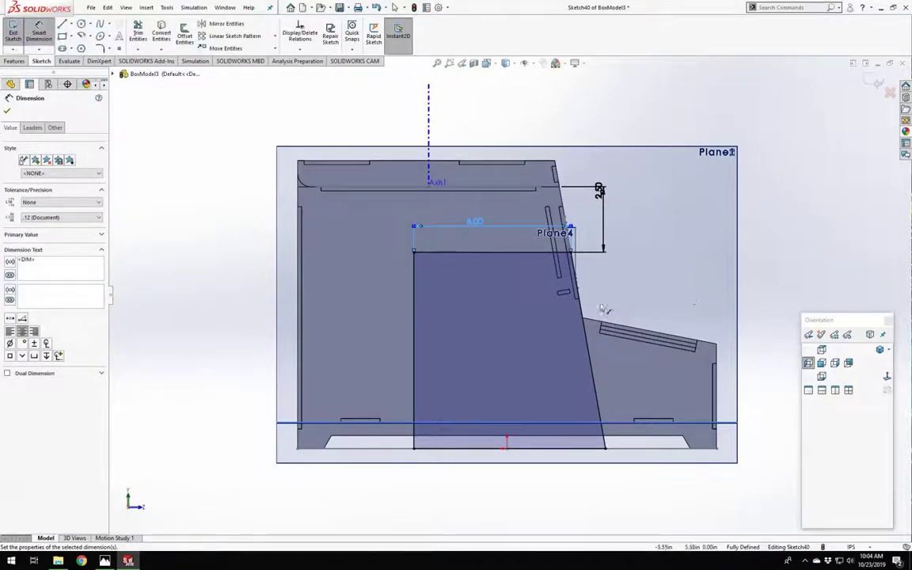
key("Escape")
Sketch a trapezoidal foot notch on the profile's base line, its top about 4 in long and level with the top of the cabinet's base cutout.
scroll(539, 325, "up", 2)
scroll(522, 345, "down", 4)
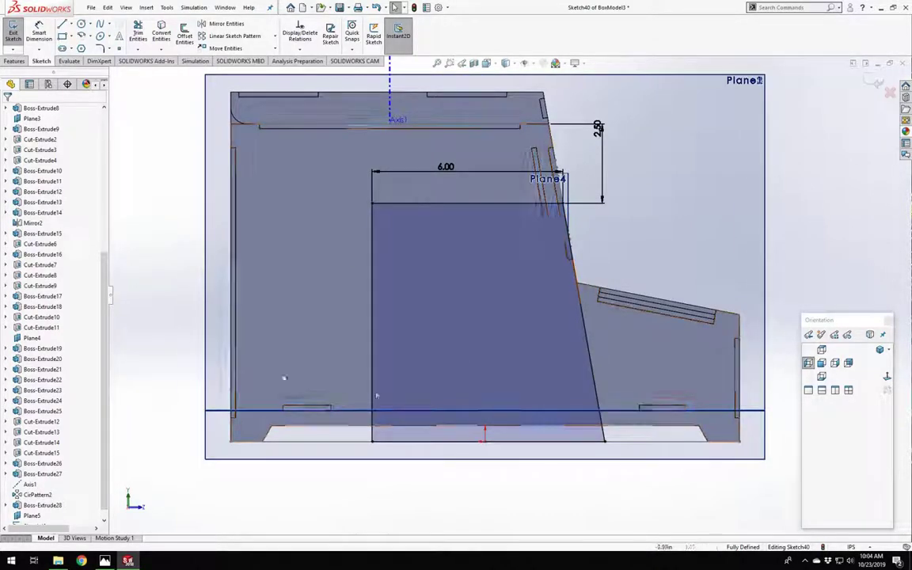
left_click(61, 24)
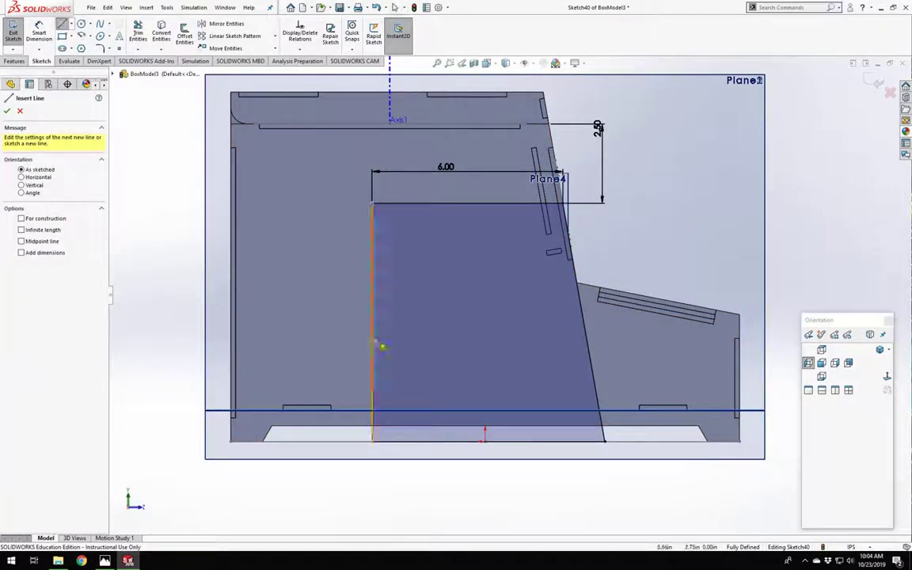
scroll(372, 434, "down", 2)
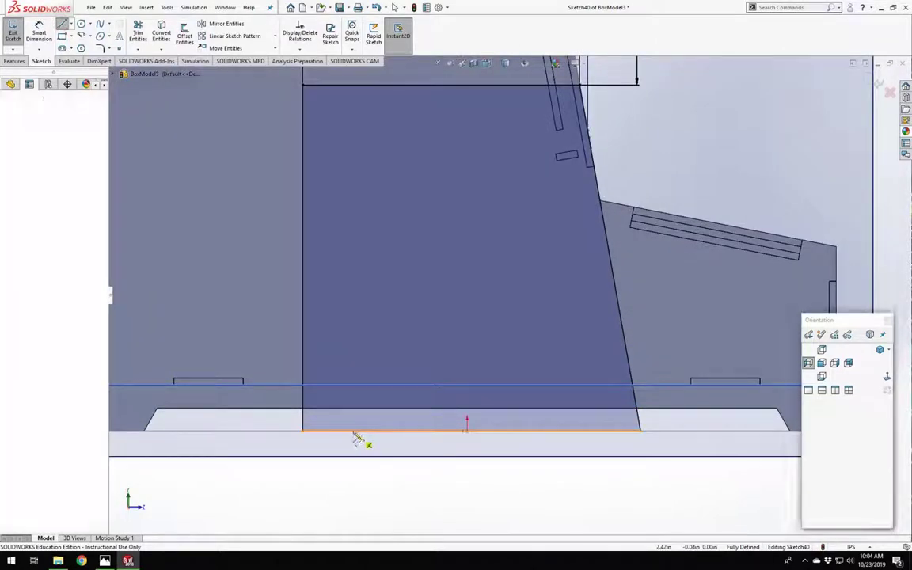
left_click(356, 431)
left_click(375, 409)
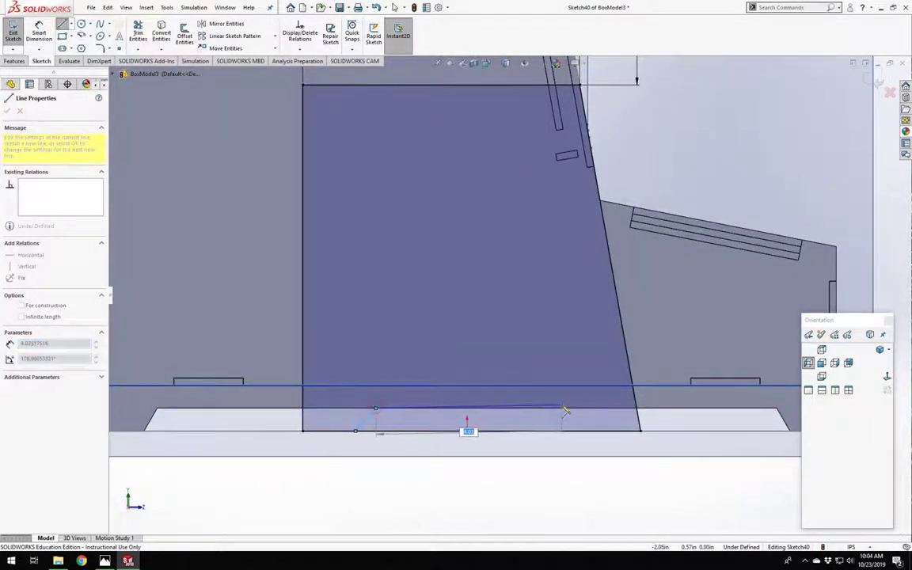
left_click(571, 408)
left_click(583, 430)
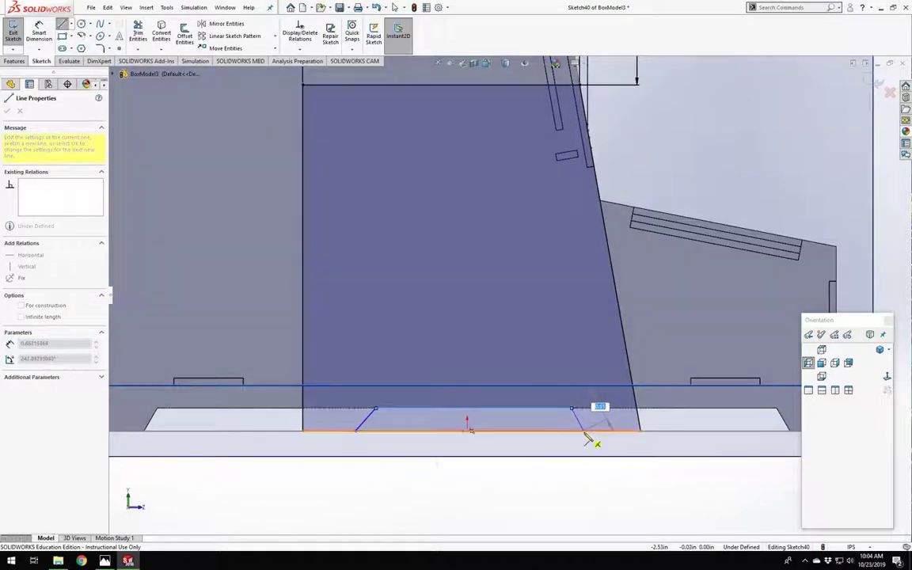
key("Escape")
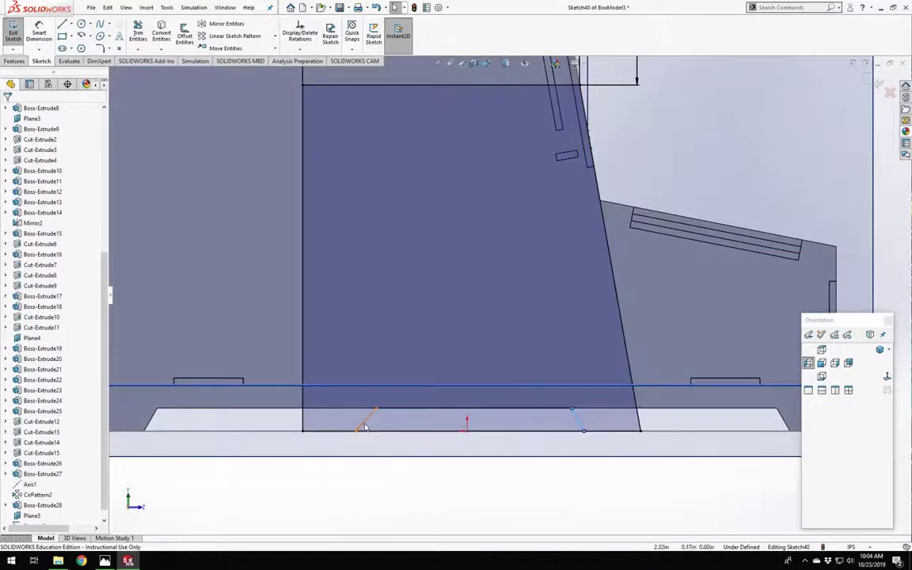
Make the notch's rear slanted line parallel to the rear slanted edge of the cabinet's base cutout.
left_click(365, 421)
left_click(152, 420, "ctrl")
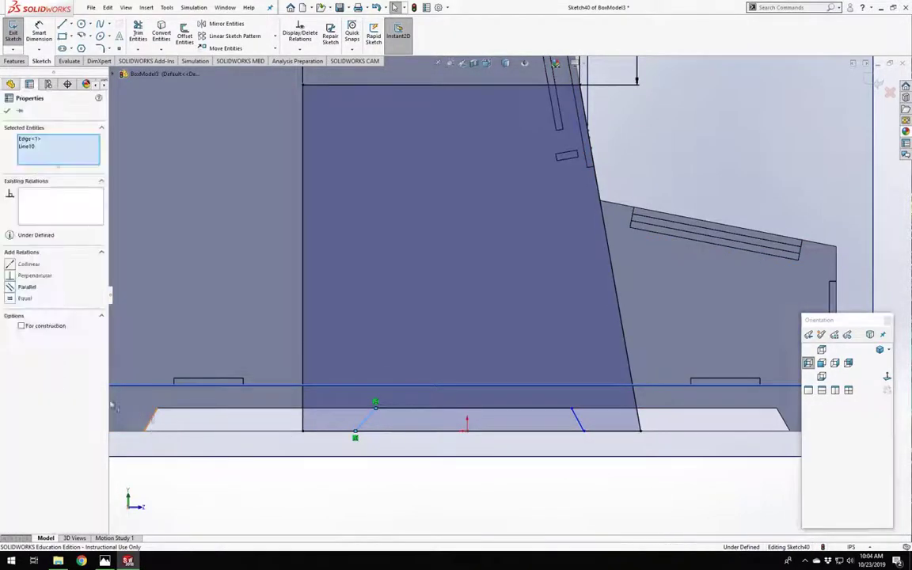
left_click(26, 287)
left_click(456, 481)
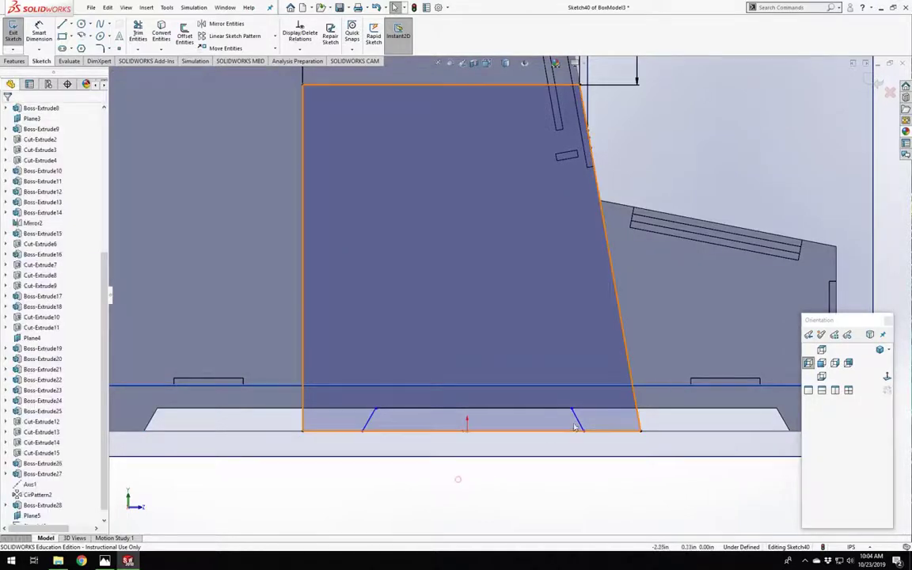
Make the notch's two slanted lines equal in length.
left_click(576, 417)
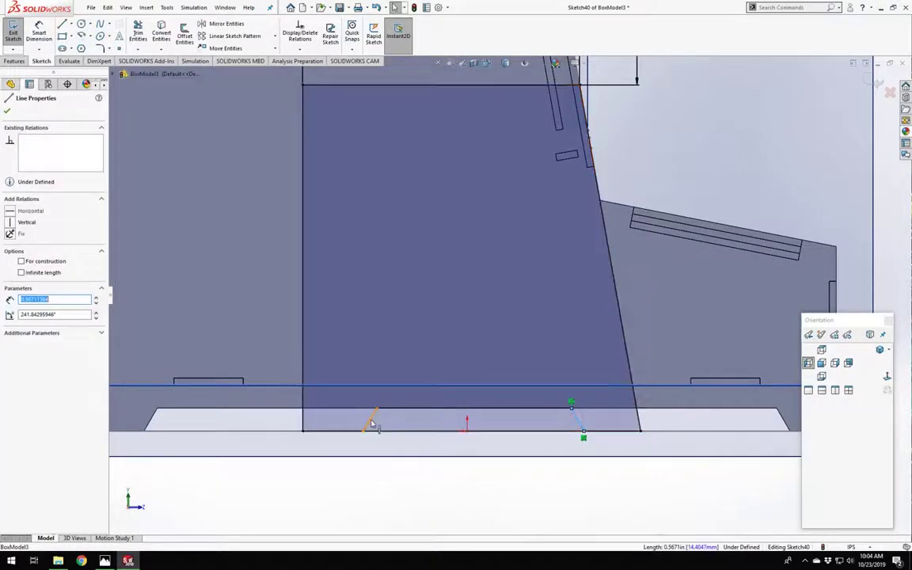
left_click(370, 420, "ctrl")
left_click(13, 321)
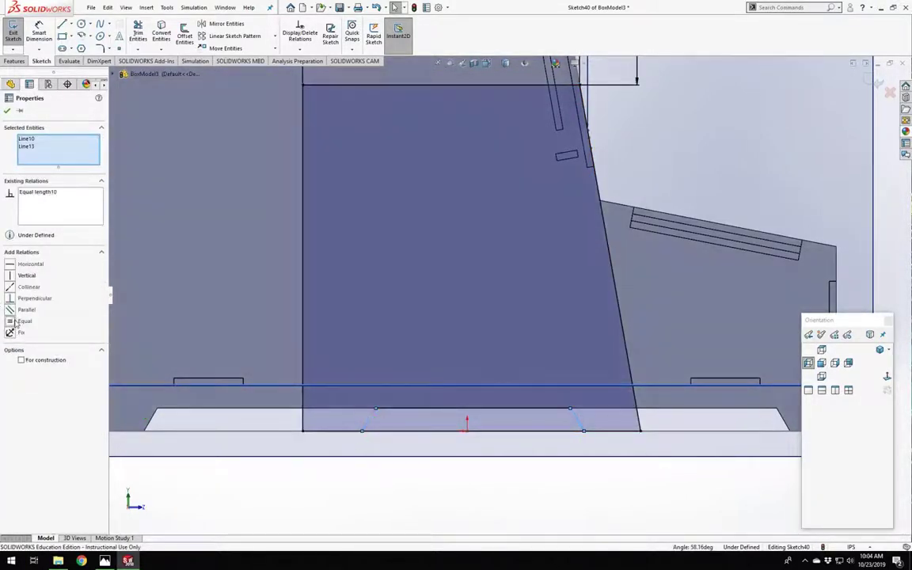
left_click(439, 508)
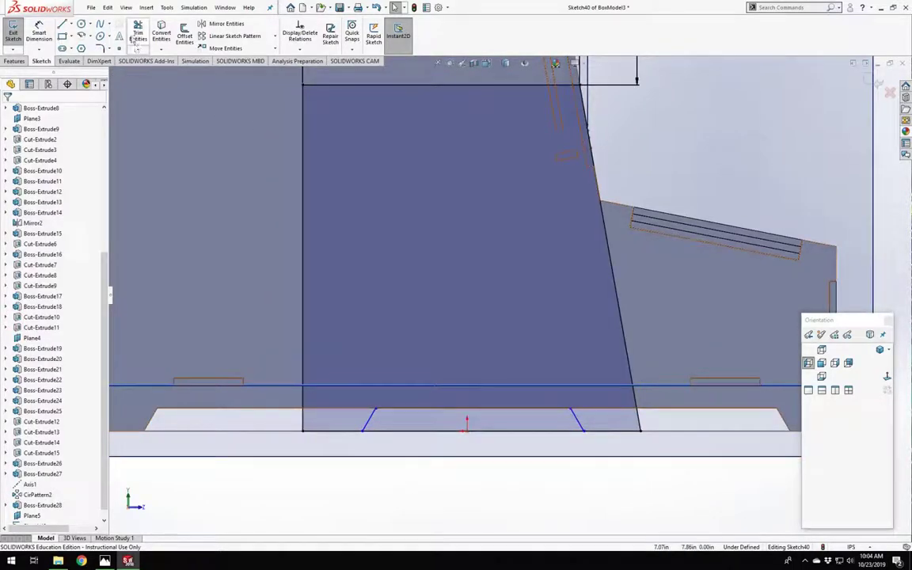
Trim away the part of the profile's base line between the notch's two slanted lines.
left_click(137, 36)
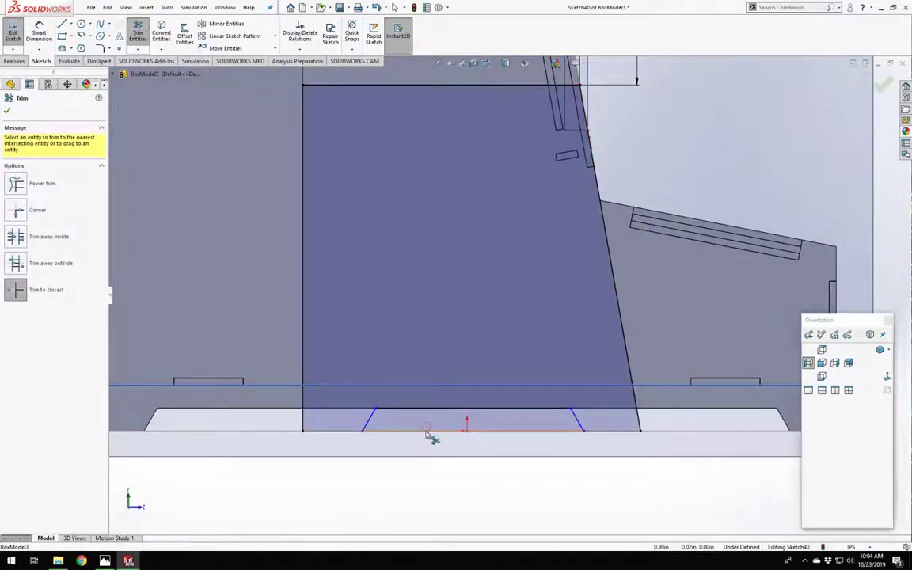
left_click(426, 432)
key("Escape")
Dimension the rear foot's base line and link its length to the global variable "foot".
right_click_drag(364, 501, 359, 484)
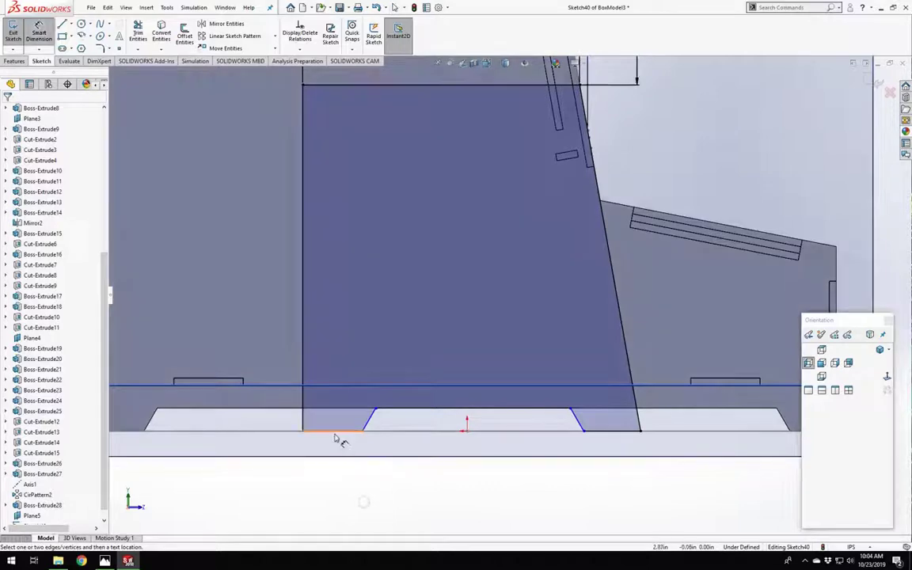
left_click(338, 431)
left_click(331, 483)
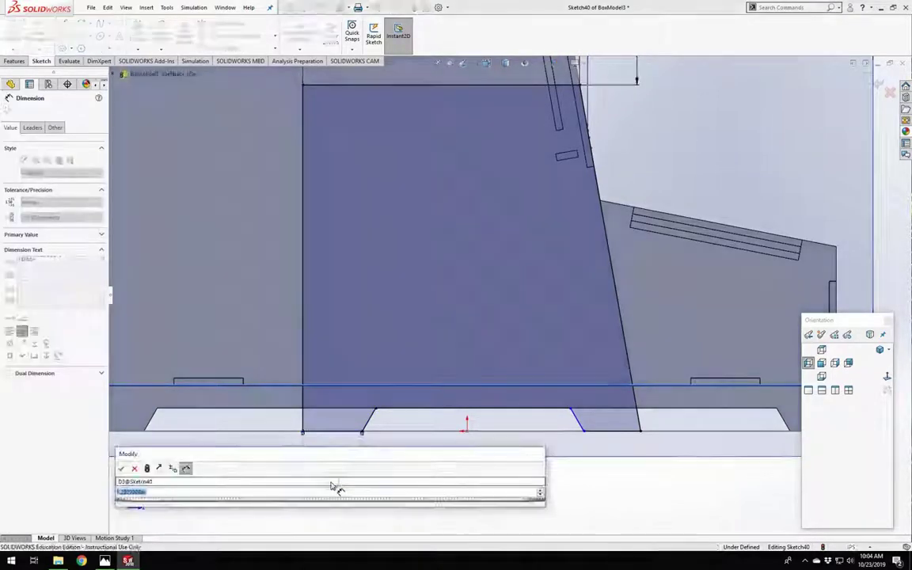
key("Down")
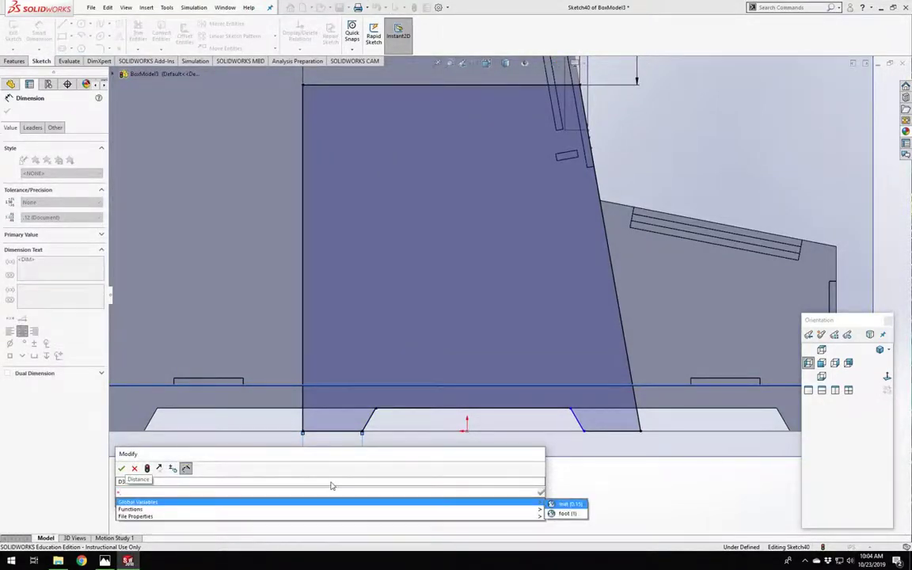
key("Return")
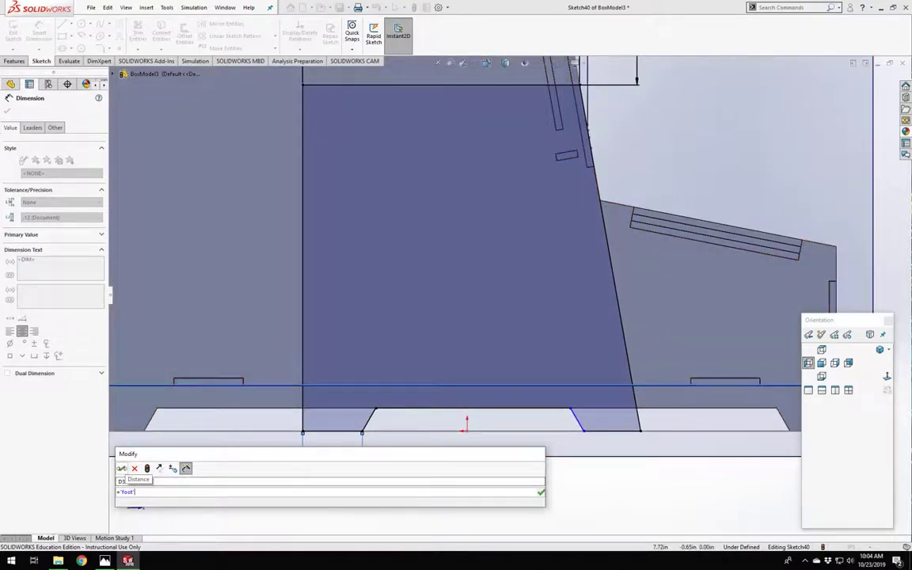
left_click(121, 468)
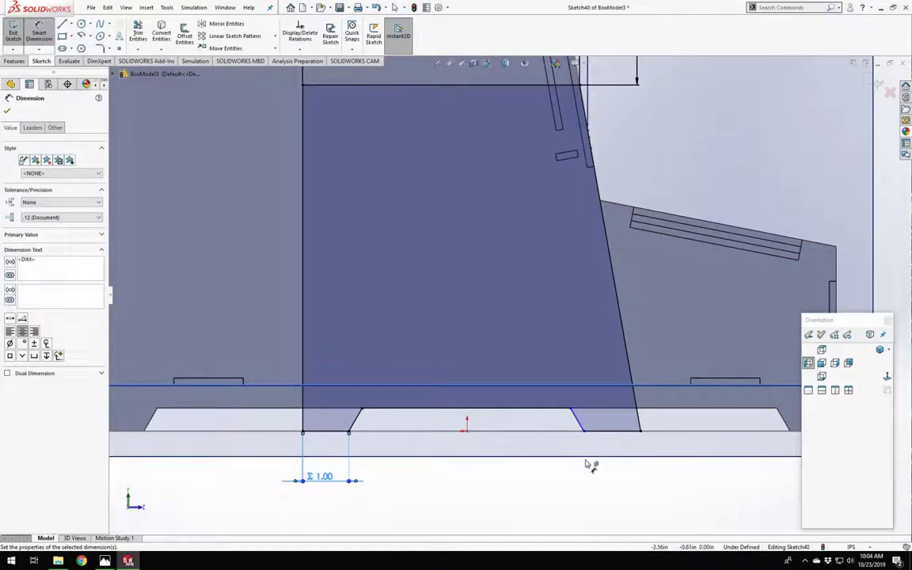
left_click(590, 465)
Make the front foot's base line equal in length to the rear foot's base line.
left_click(599, 434)
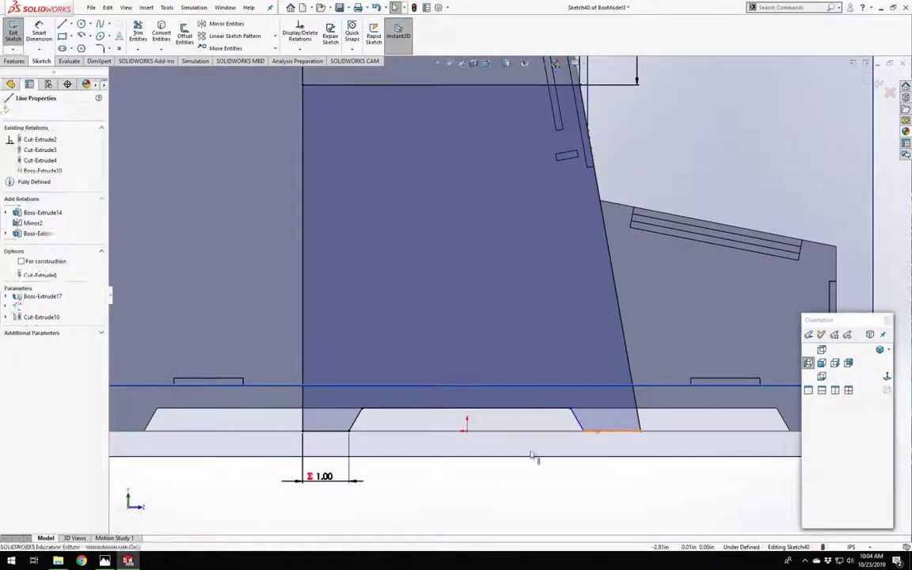
left_click(325, 430, "ctrl")
left_click(29, 286)
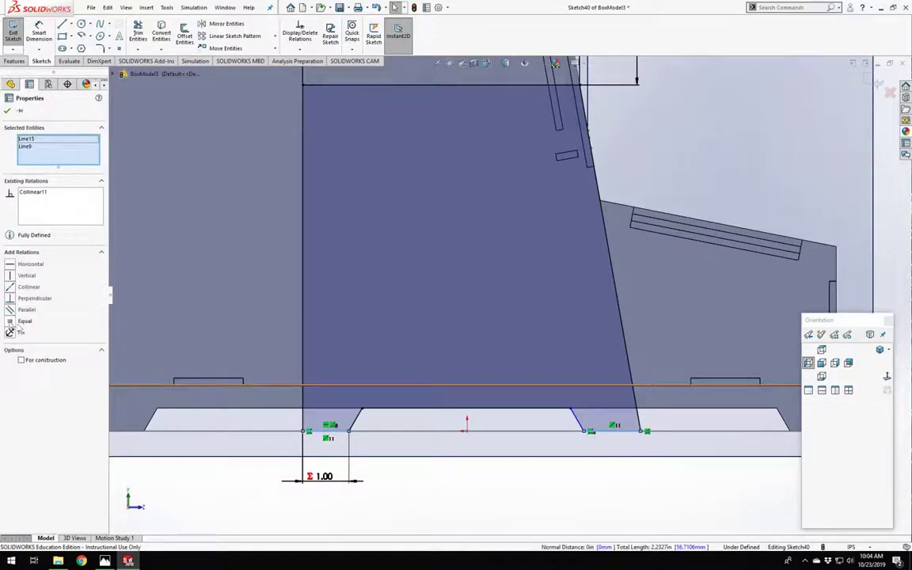
left_click(516, 510)
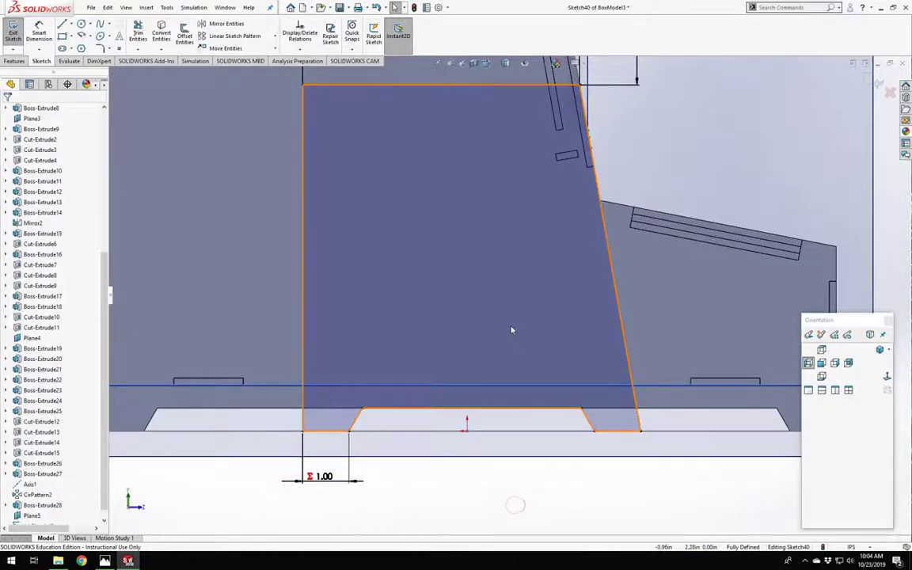
Finish the sketch and extrude the notched side profile blind toward the cabinet, with its depth linked to the global variable "mat".
scroll(511, 330, "up", 3)
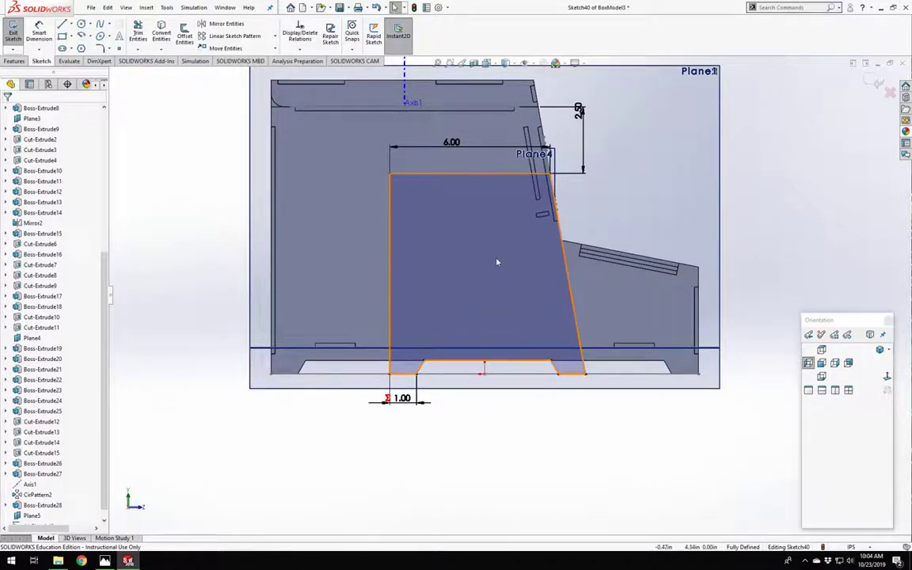
scroll(497, 262, "up", 2)
scroll(511, 261, "down", 2)
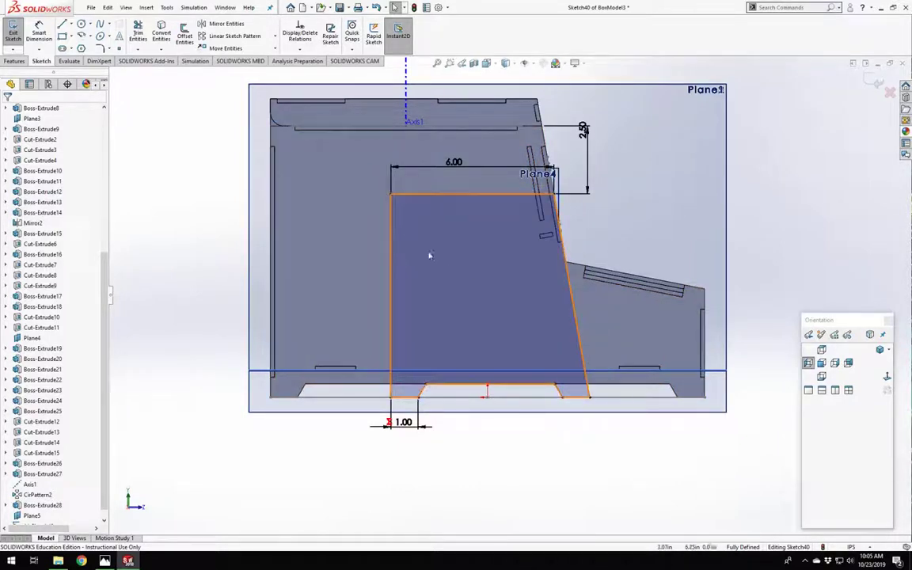
scroll(509, 298, "up", 1)
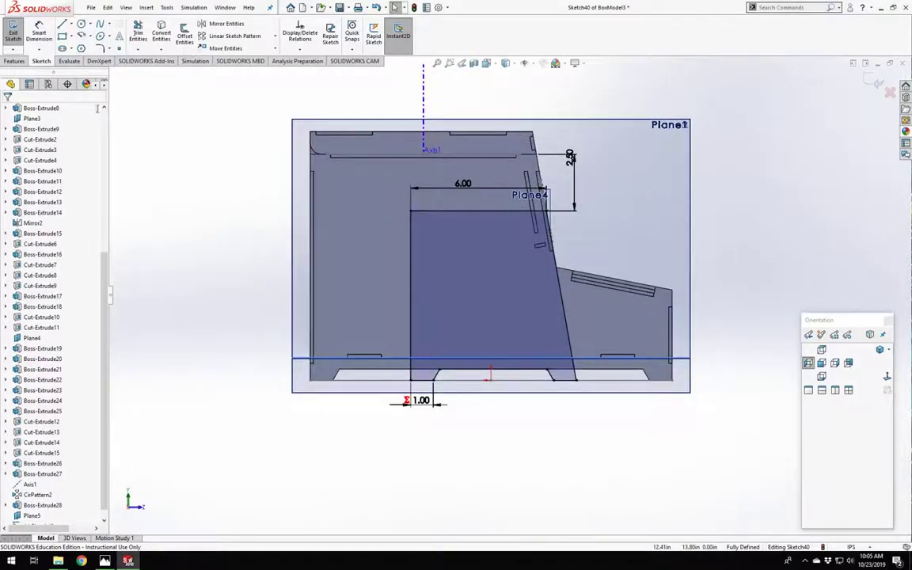
left_click(13, 33)
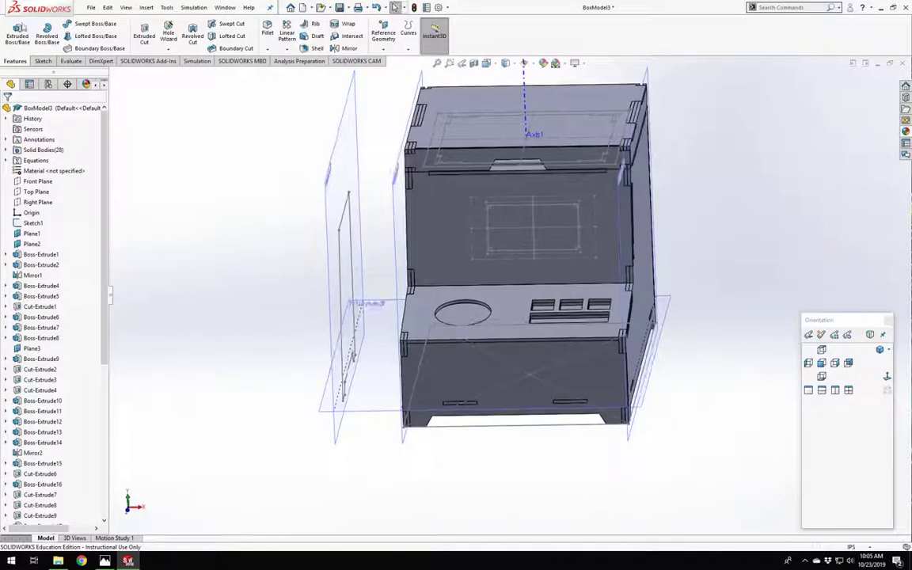
left_click(13, 34)
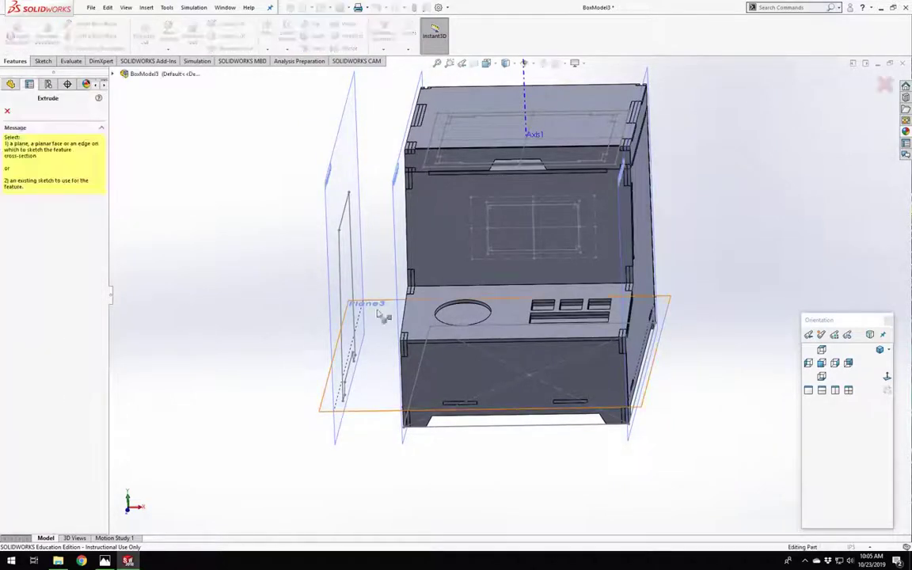
left_click(345, 217)
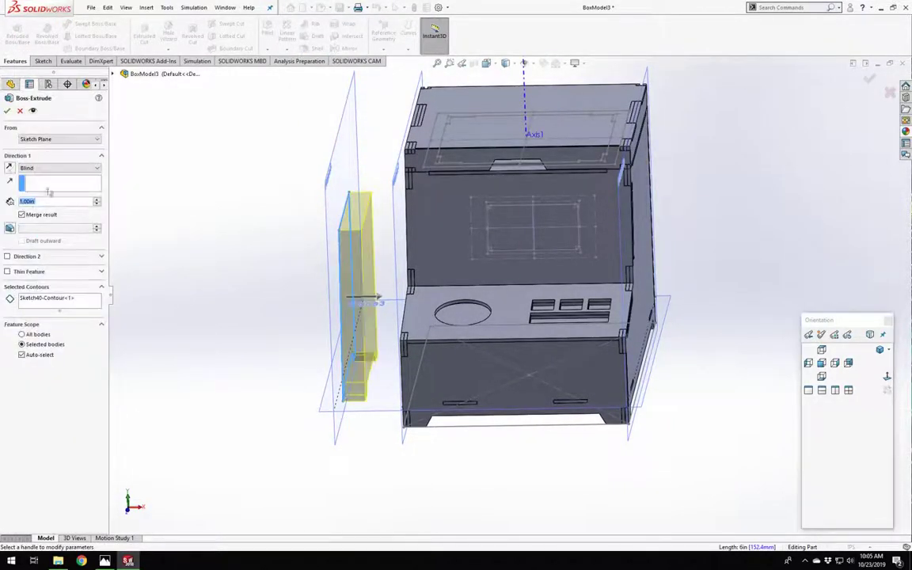
type("=")
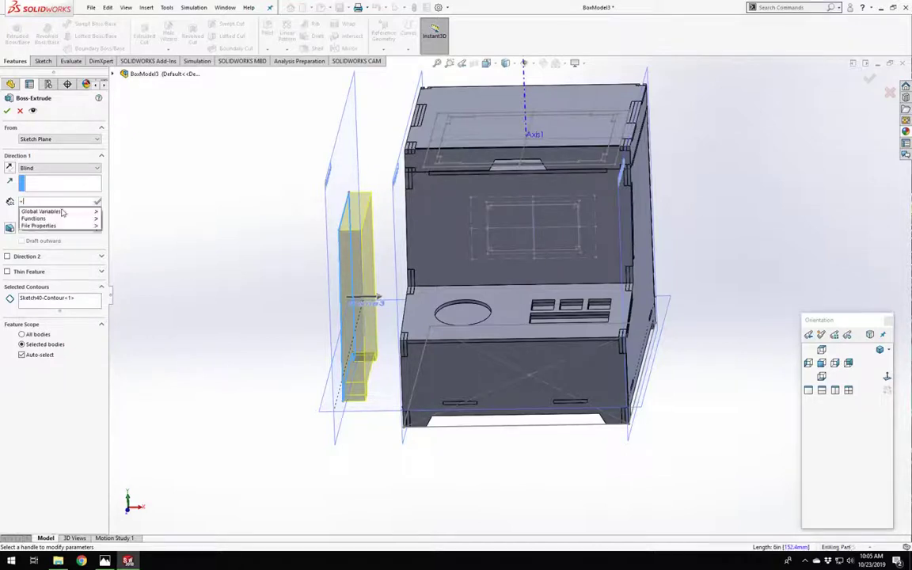
key("Return")
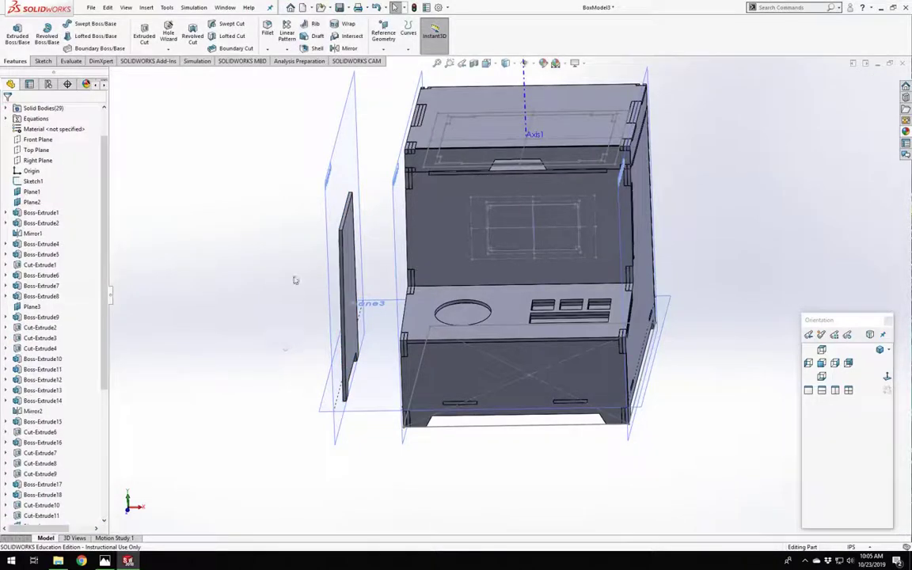
Examine the extruded side panel's shape and placement next to the cabinet from several angles.
middle_click_drag(295, 274, 362, 315)
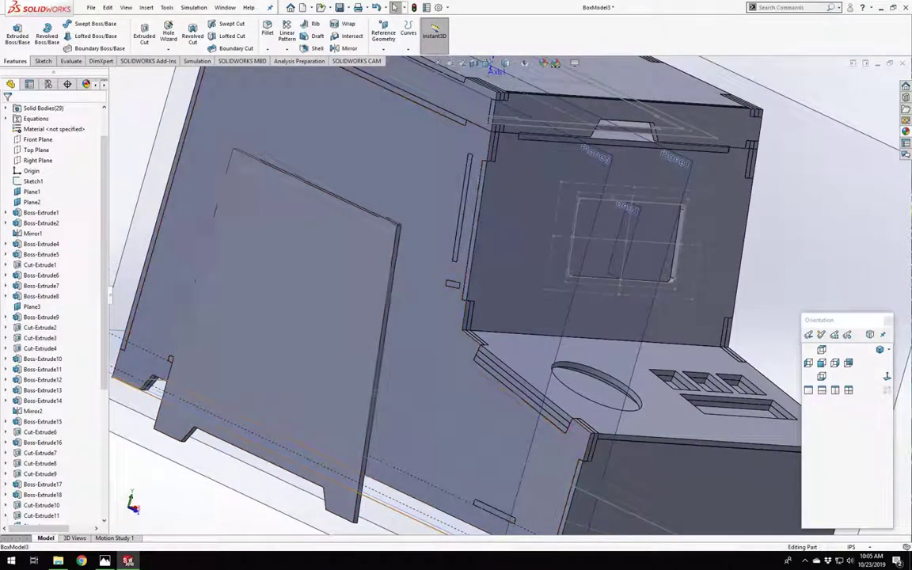
left_click(251, 358)
key("ctrl+8")
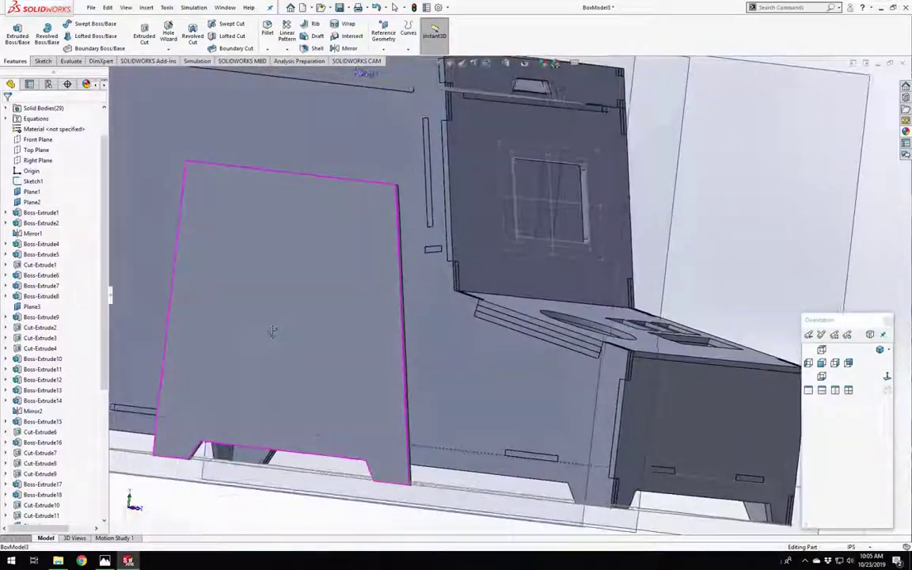
middle_click_drag(272, 330, 342, 357)
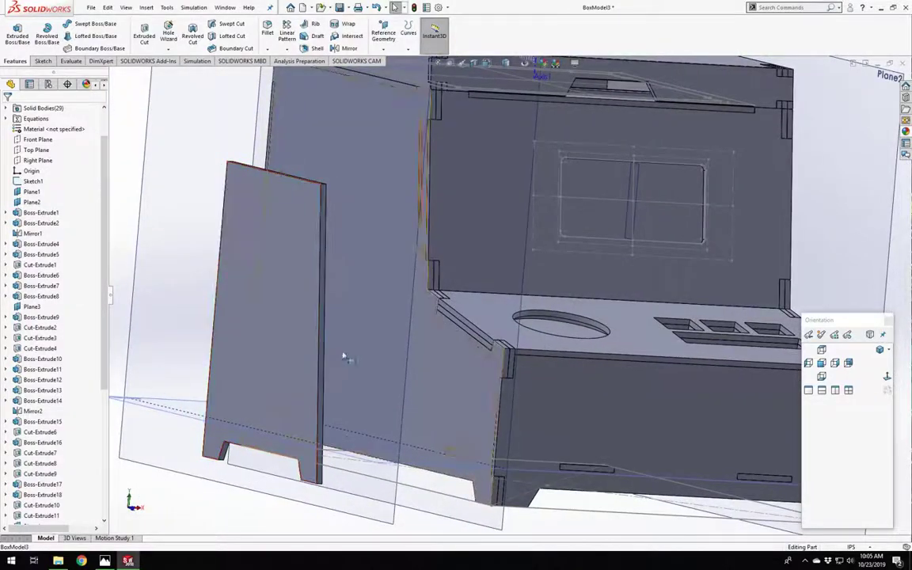
middle_click_drag(354, 420, 385, 430)
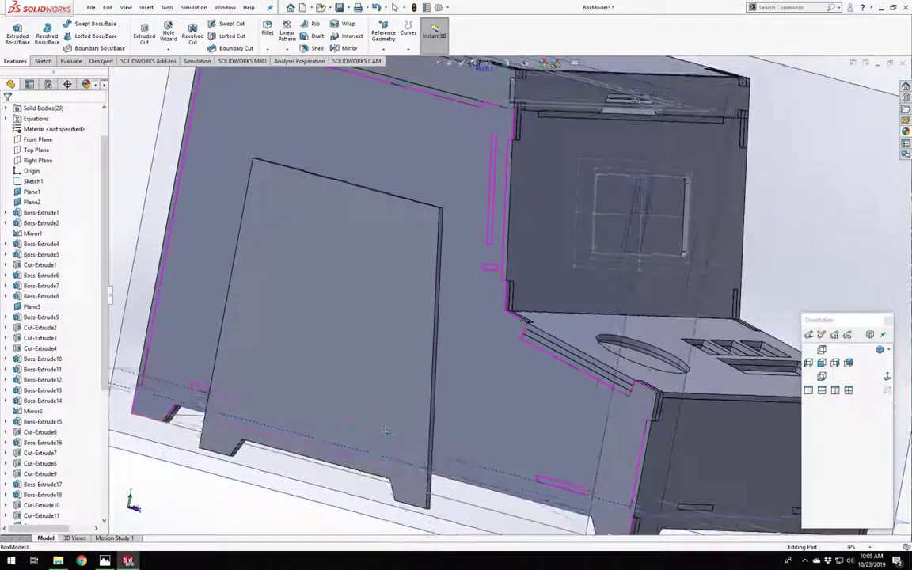
scroll(516, 307, "up", 2)
key("f")
middle_click_drag(445, 330, 407, 404)
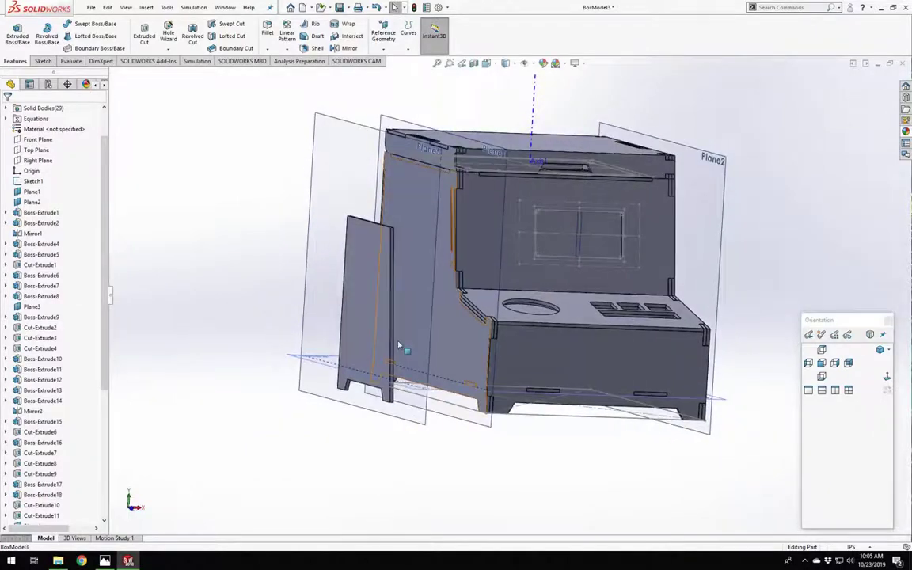
scroll(390, 426, "down", 4)
middle_click_drag(427, 316, 518, 299)
scroll(516, 301, "up", 5)
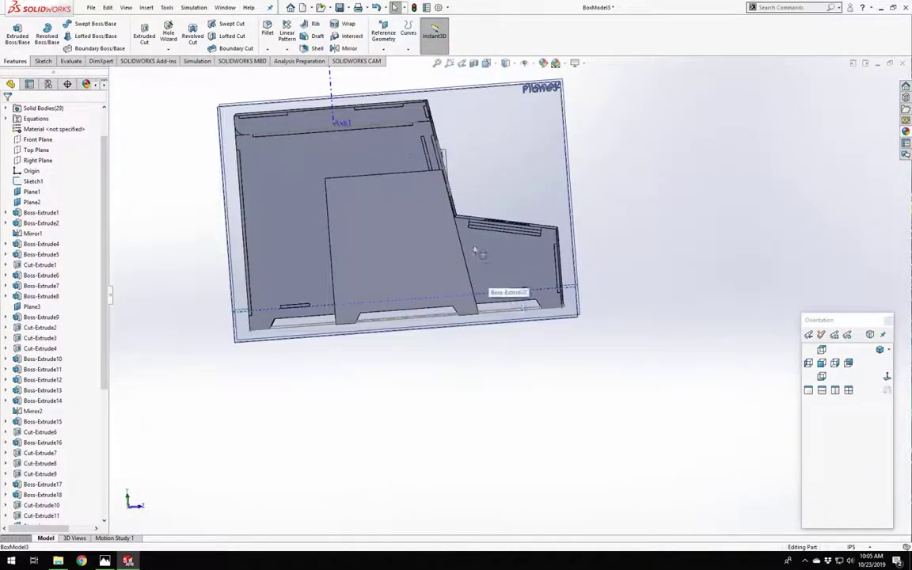
Start a sketch on the new side panel's cabinet-facing side and view it square-on from the panel's outer side.
scroll(480, 250, "down", 1)
middle_click_drag(475, 249, 277, 216)
left_click(269, 218)
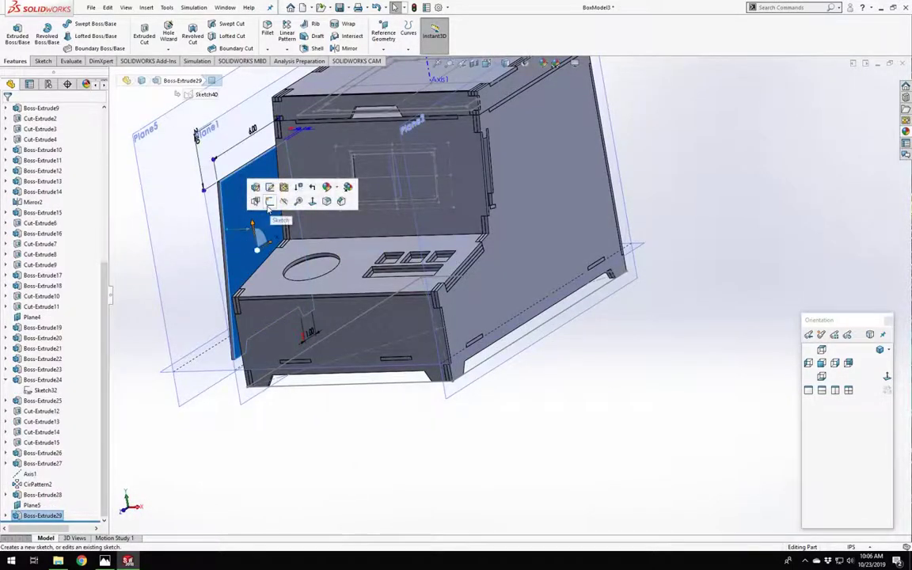
left_click(269, 203)
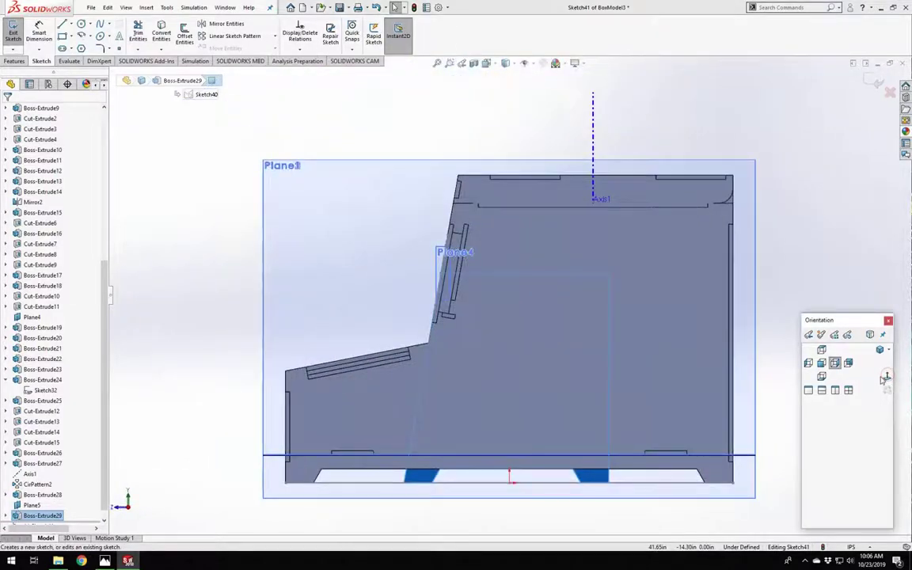
left_click(886, 377)
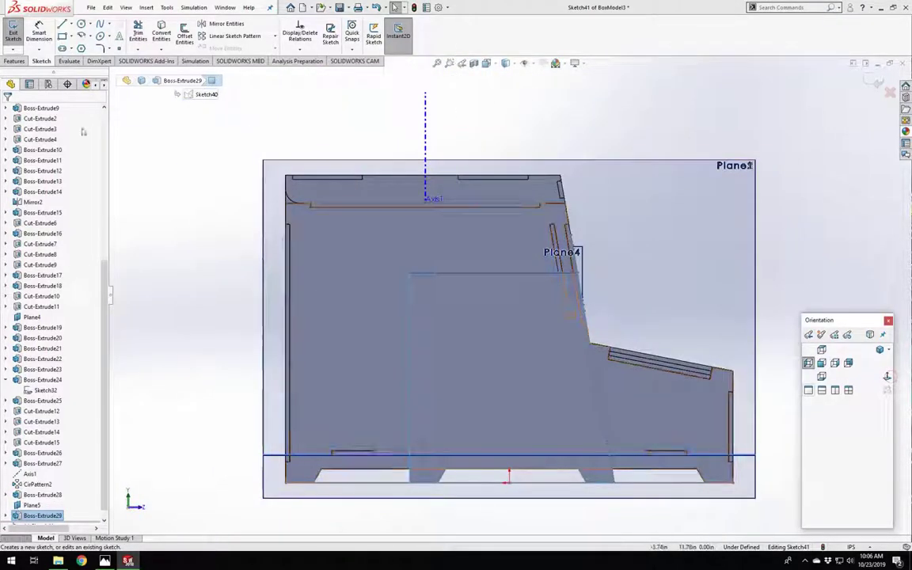
left_click(164, 185)
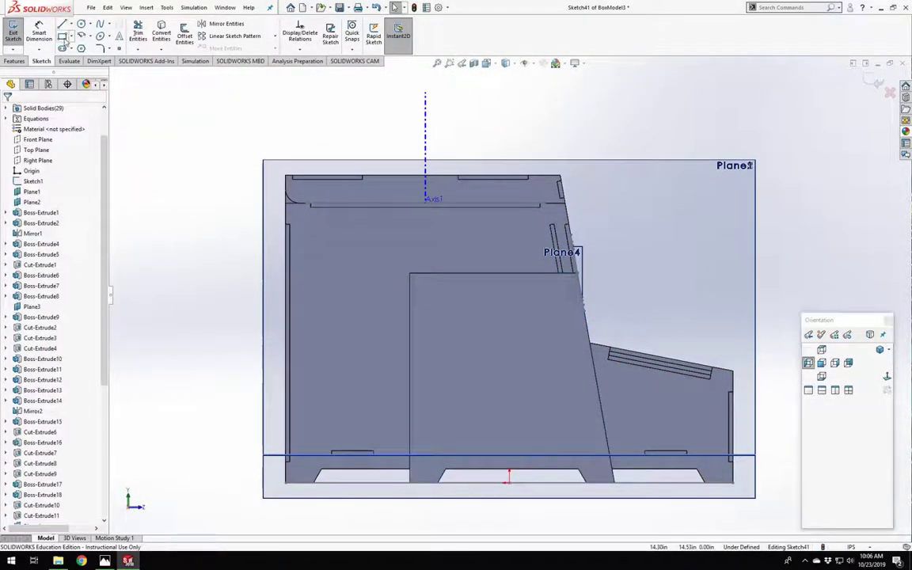
Sketch a 3-point corner rectangle about 0.3 by 9.4 in from the panel's top front corner, slanting down past its base.
left_click(63, 36)
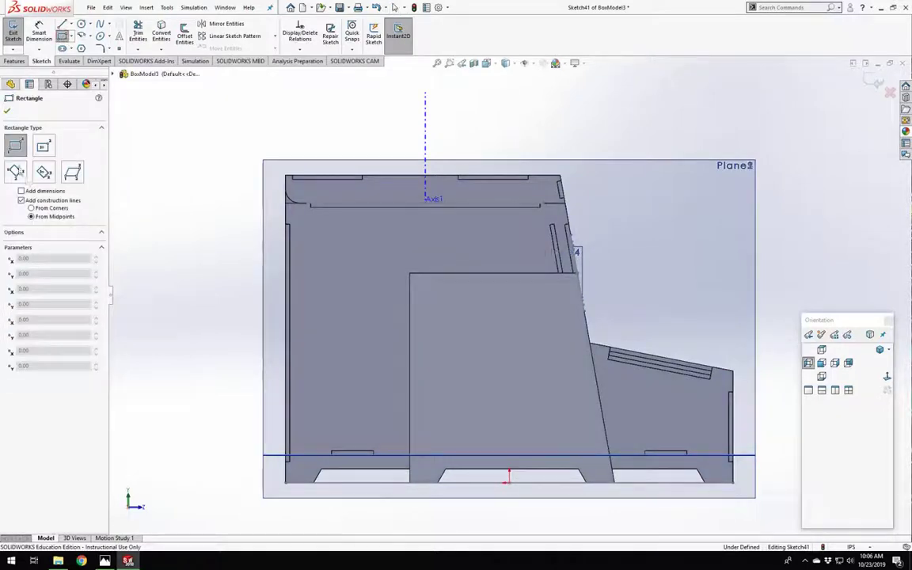
left_click(15, 171)
scroll(598, 297, "down", 5)
scroll(443, 261, "down", 3)
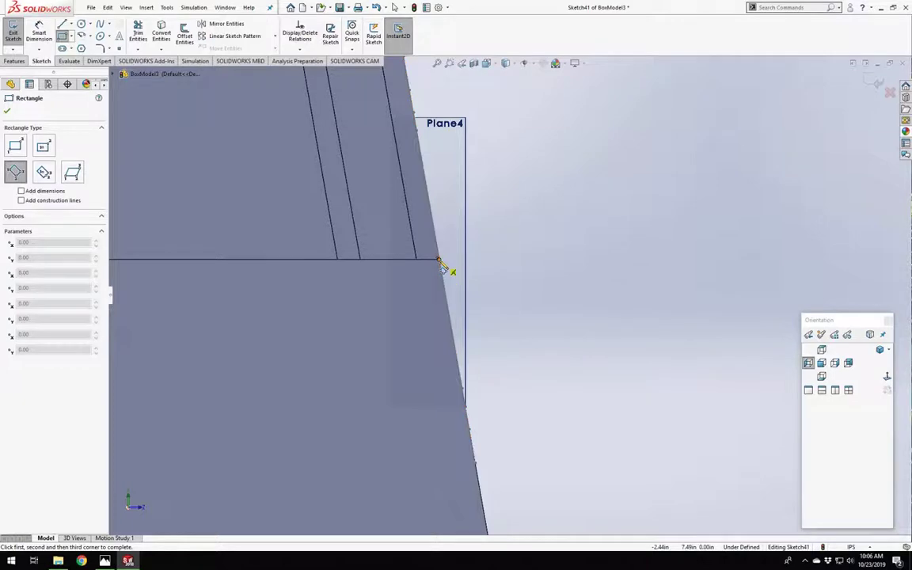
left_click(439, 261)
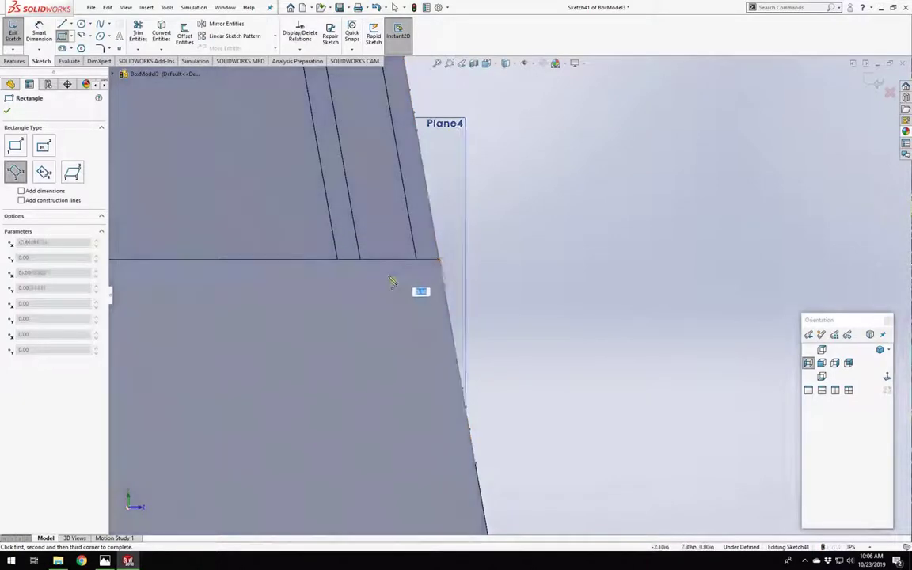
left_click(399, 271)
scroll(466, 398, "up", 6)
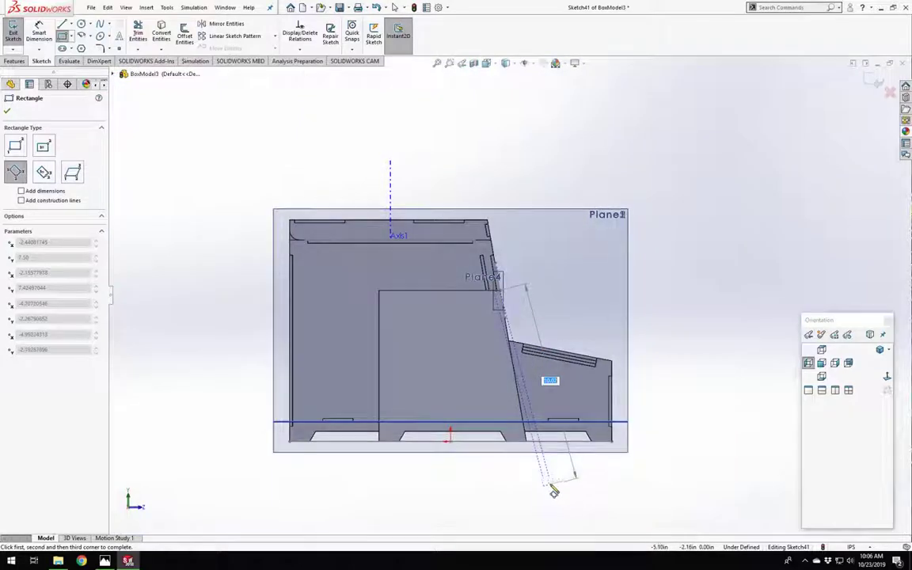
left_click(547, 475)
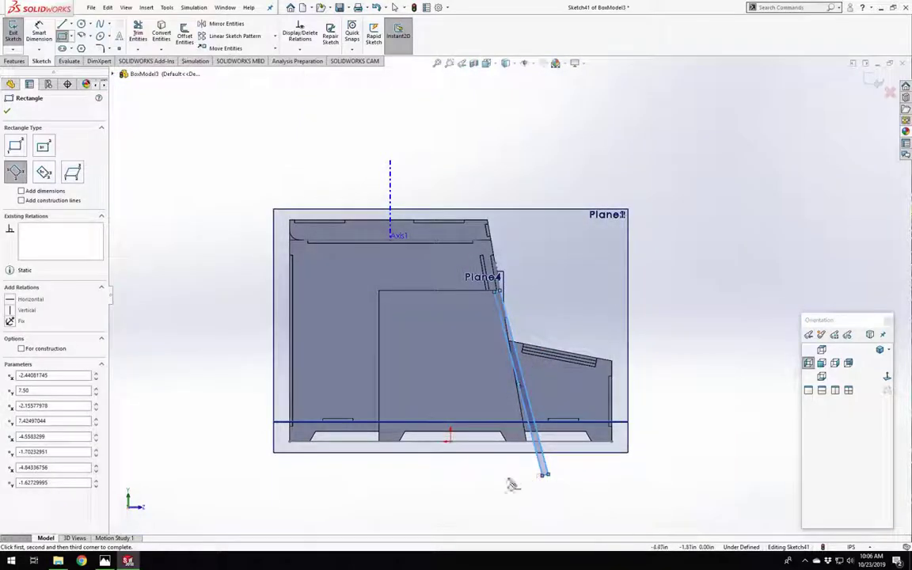
key("Escape")
Dimension the slanted rectangle's short lower side and link its width to the global variable "mat".
right_click_drag(587, 505, 571, 461)
scroll(558, 470, "down", 3)
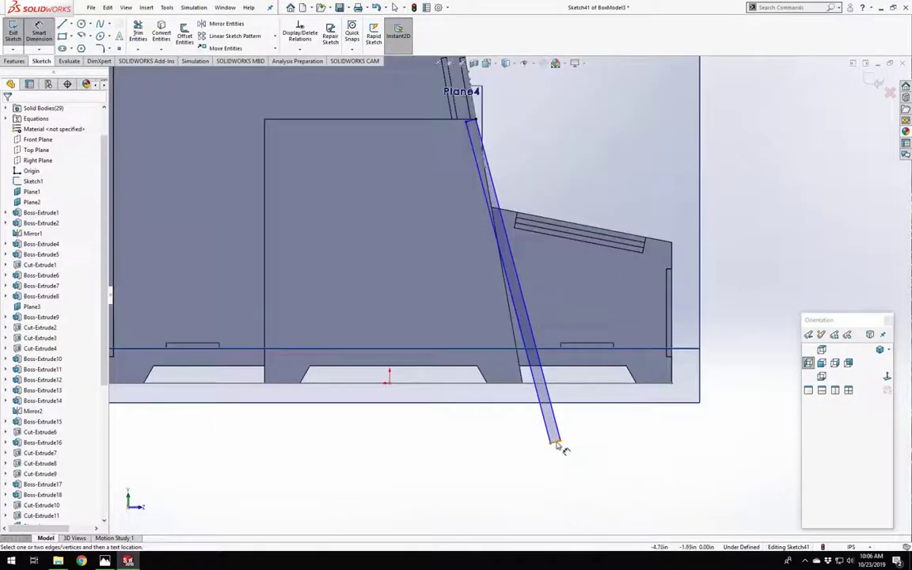
left_click(556, 446)
left_click(567, 459)
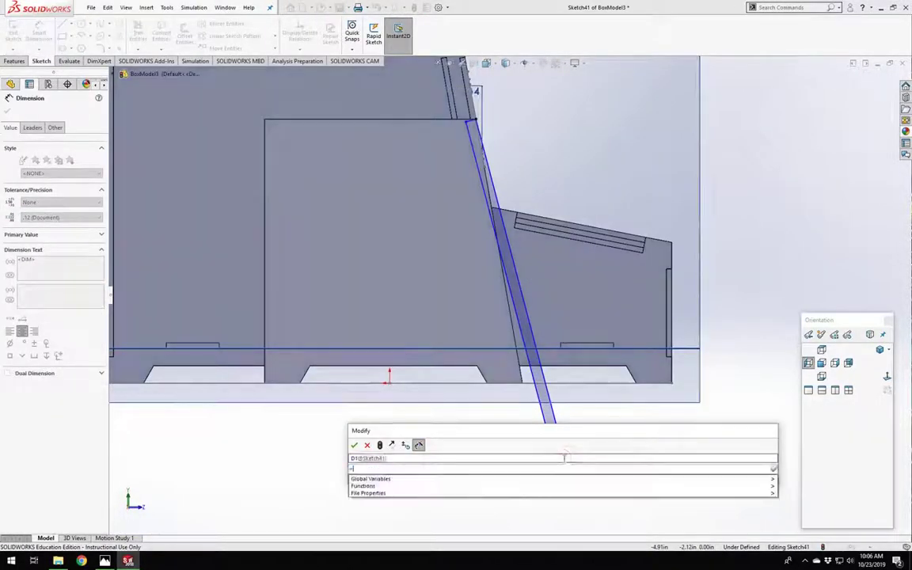
key("Return")
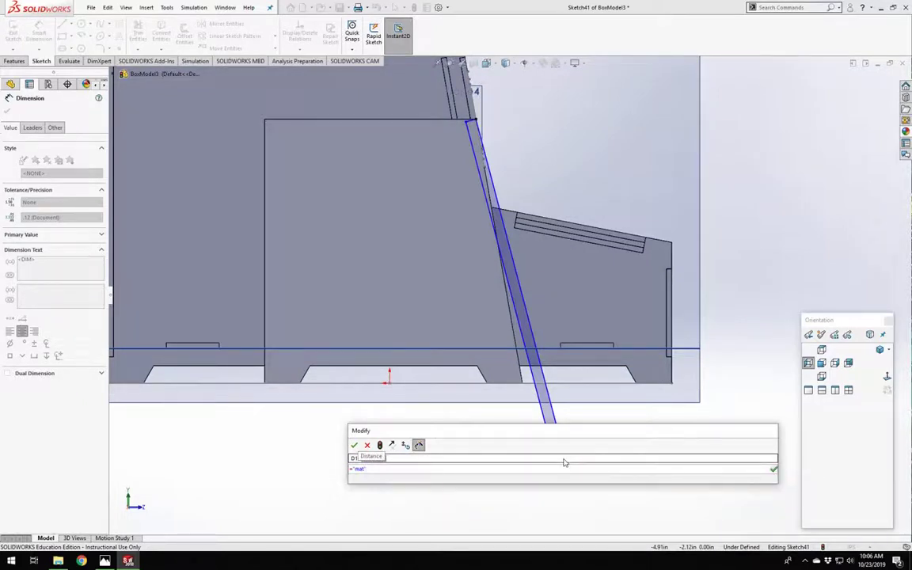
key("Return")
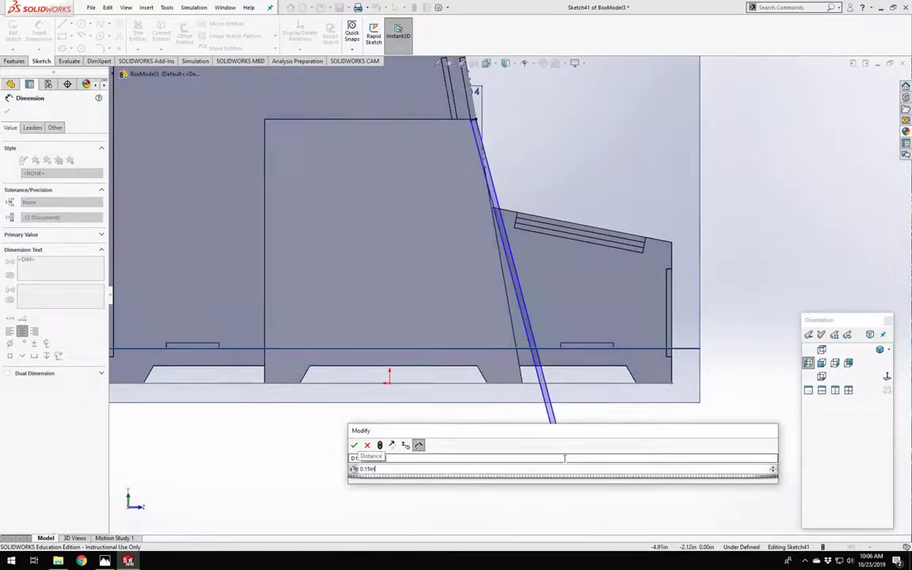
left_click(355, 445)
key("Escape")
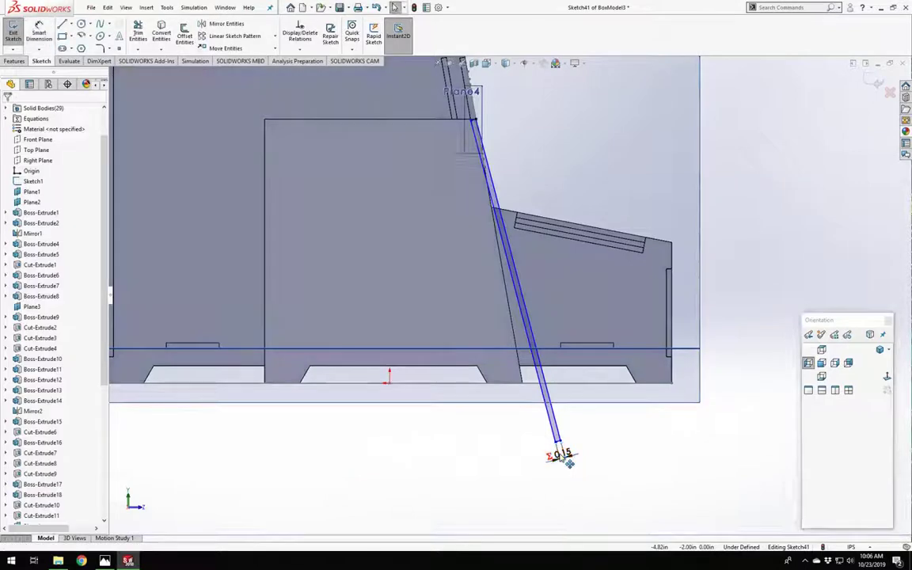
Make the rectangle's outer long side collinear with the side panel's slanted front edge.
scroll(561, 457, "down", 5)
scroll(548, 361, "up", 6)
left_click(488, 194)
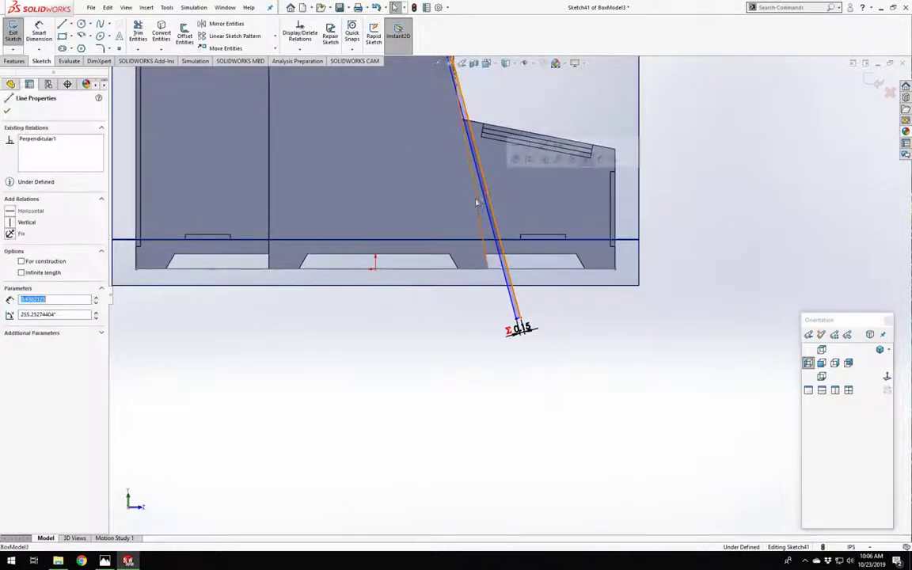
left_click(477, 204, "ctrl")
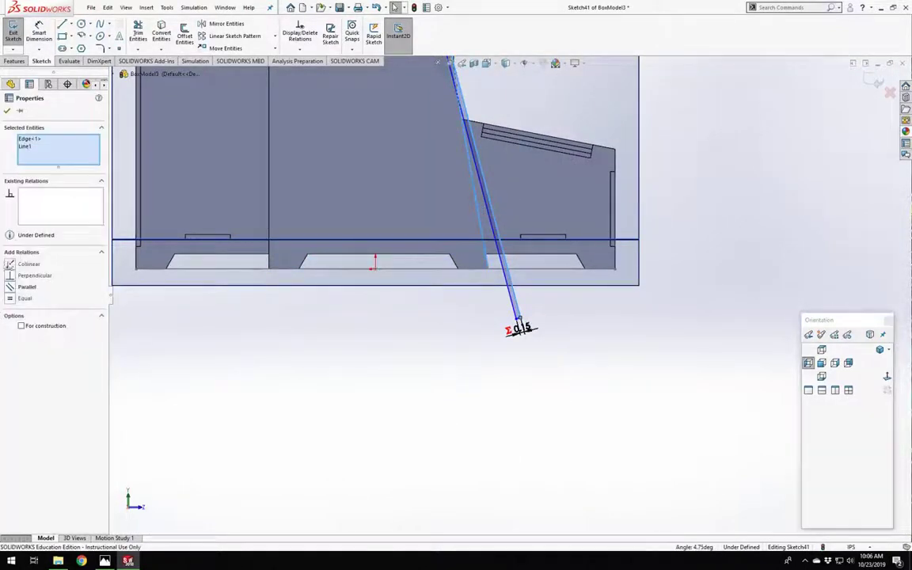
left_click(10, 265)
left_click(488, 429)
scroll(488, 429, "up", 3)
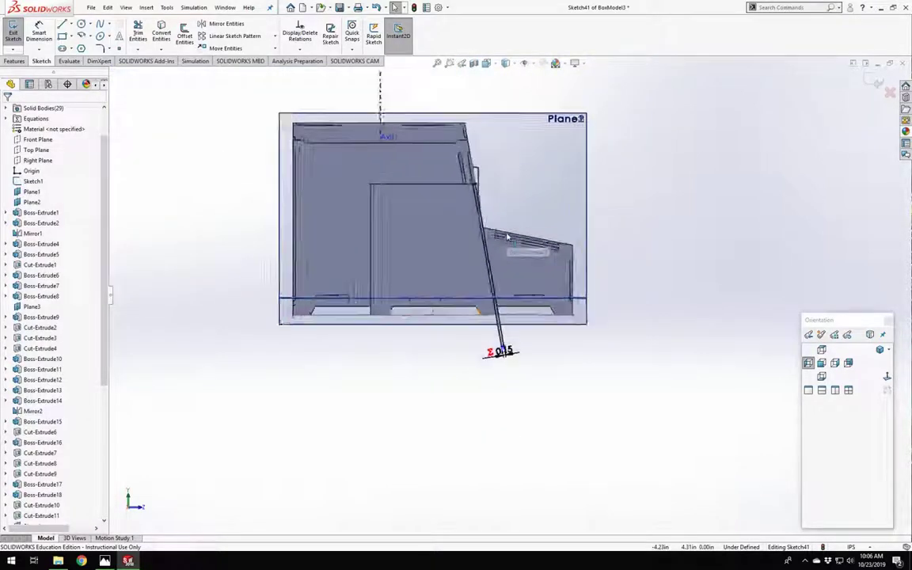
Shorten the slanted rectangle to the panel's base and make its inner lower corner coincident with the base line.
scroll(510, 316, "down", 5)
mouse_move(489, 420)
left_mouse_down()
mouse_move(496, 419)
mouse_move(472, 262)
left_mouse_up()
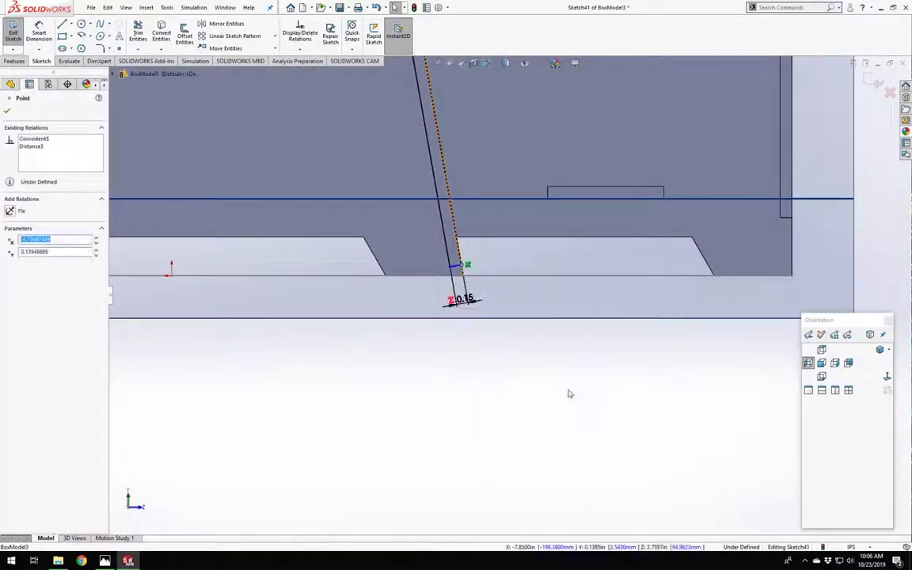
left_click(568, 391)
scroll(431, 335, "down", 4)
left_click(434, 330)
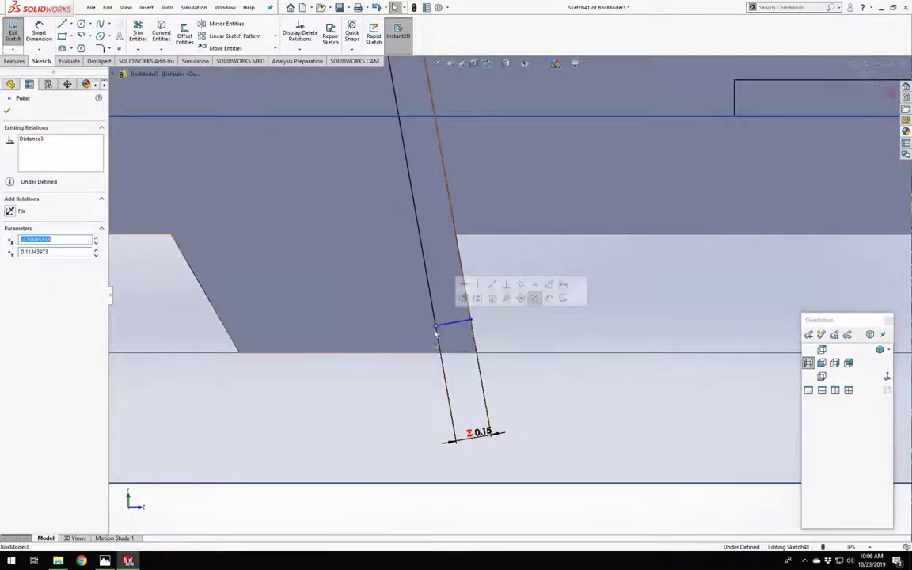
left_click(434, 353, "ctrl")
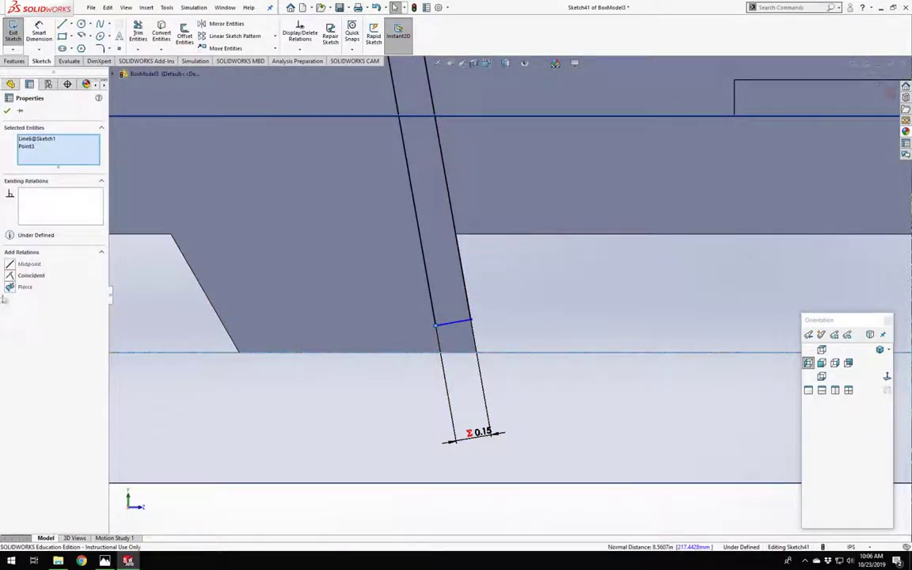
left_click(12, 275)
scroll(425, 395, "up", 4)
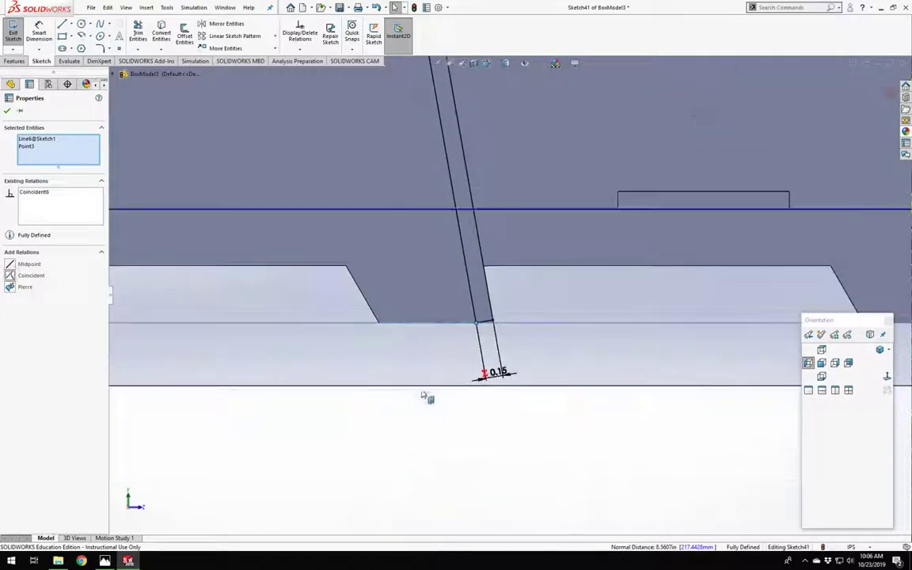
left_click(490, 457)
Examine how the slanted profile lines up with the side panel at its base and upper corner.
scroll(452, 282, "up", 6)
scroll(452, 282, "up", 3)
scroll(465, 303, "down", 10)
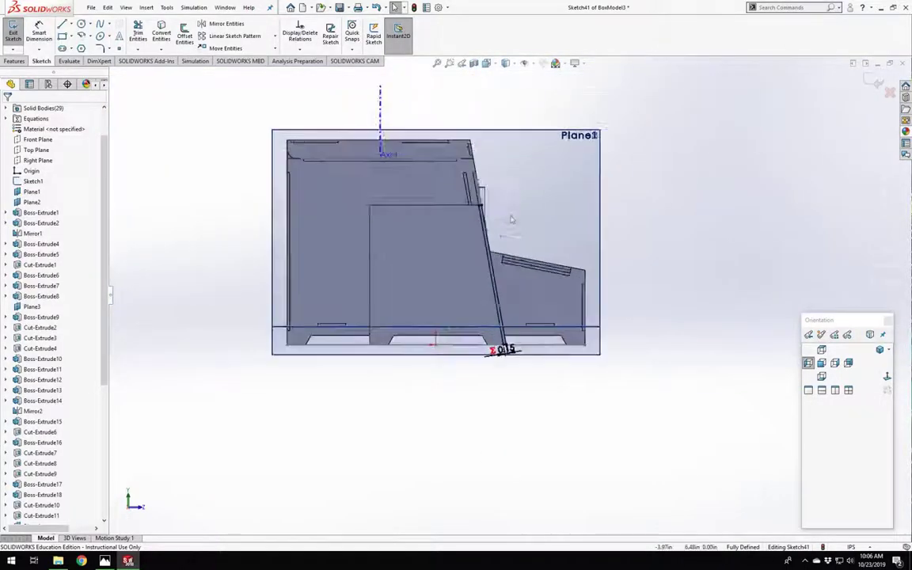
scroll(500, 307, "up", 8)
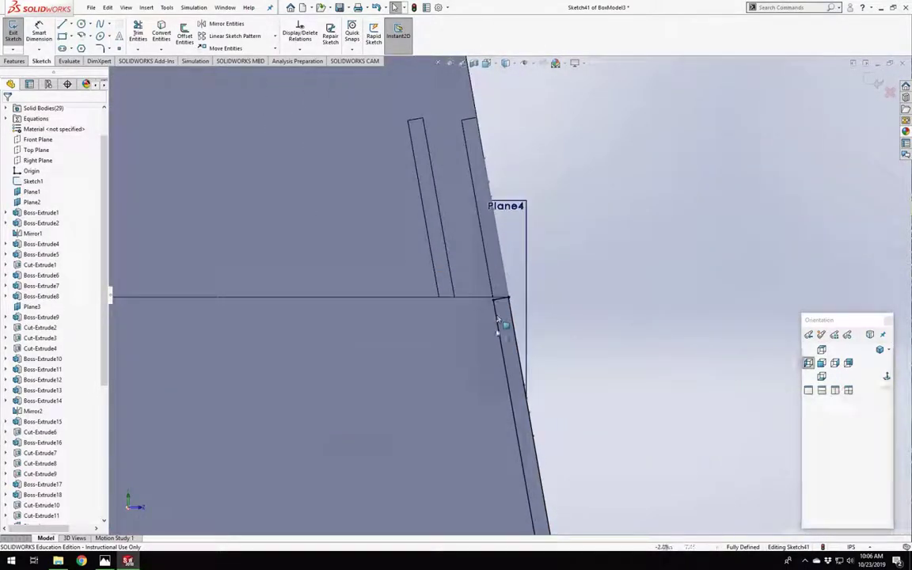
scroll(489, 389, "down", 3)
scroll(479, 376, "up", 4)
Finish the sketch and extrude the slanted profile up to the cabinet's outer side face as a separate body, with Merge result off.
middle_click_drag(479, 376, 402, 388)
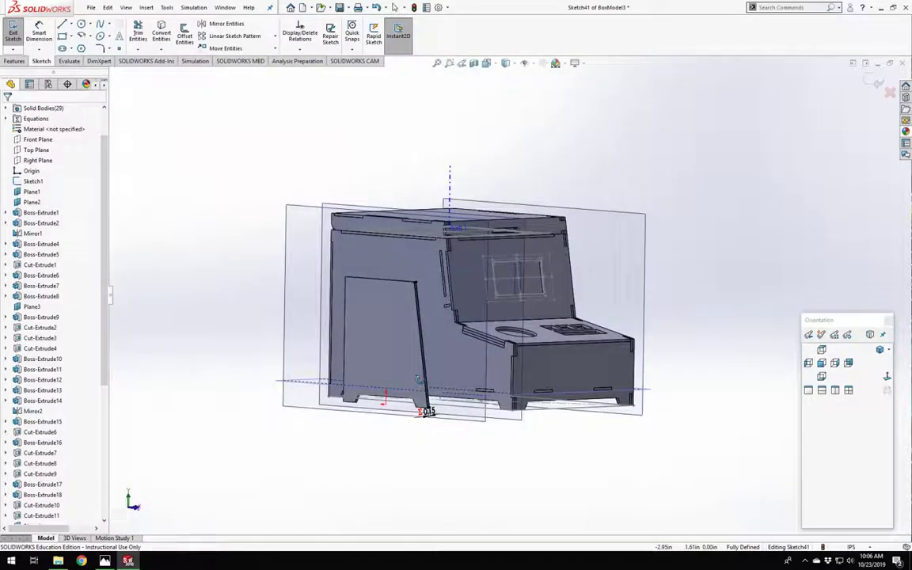
left_click(14, 37)
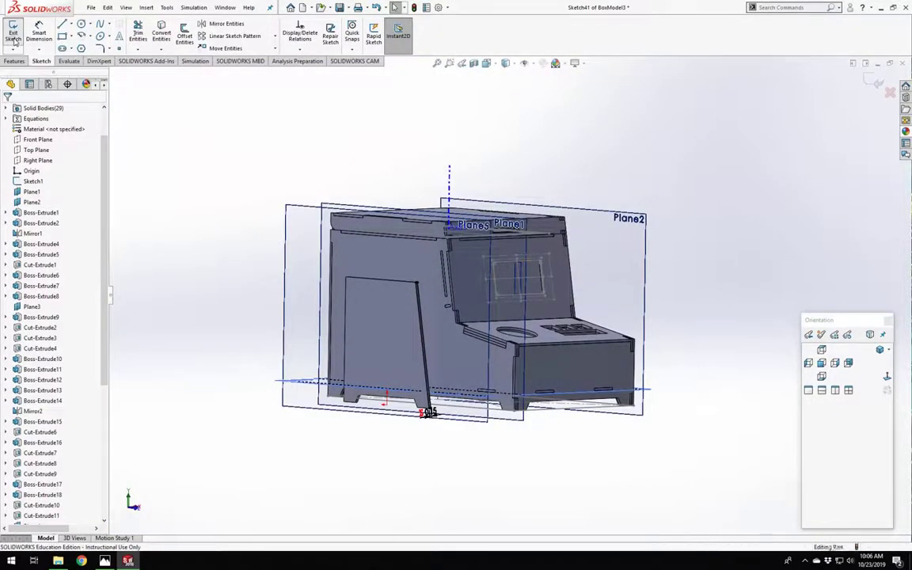
left_click(17, 35)
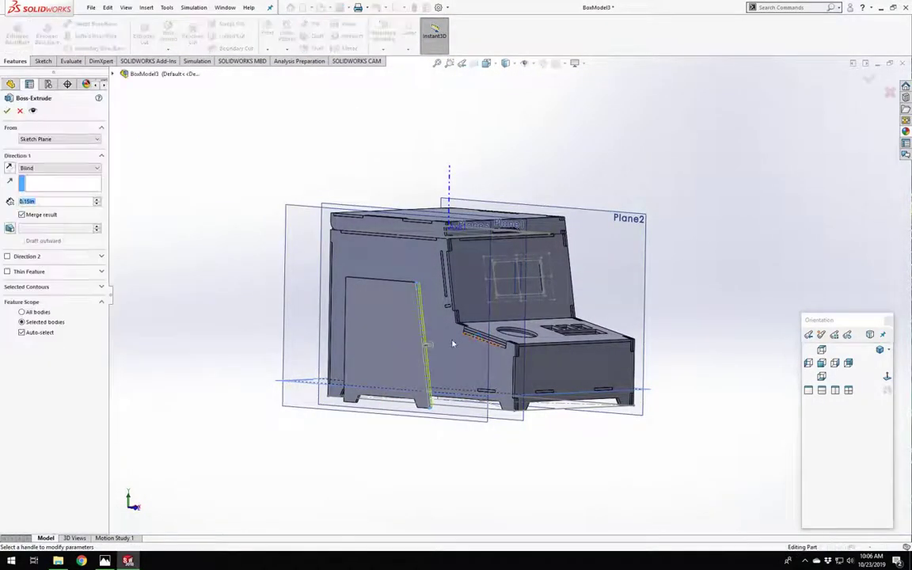
scroll(366, 336, "down", 5)
scroll(349, 350, "up", 2)
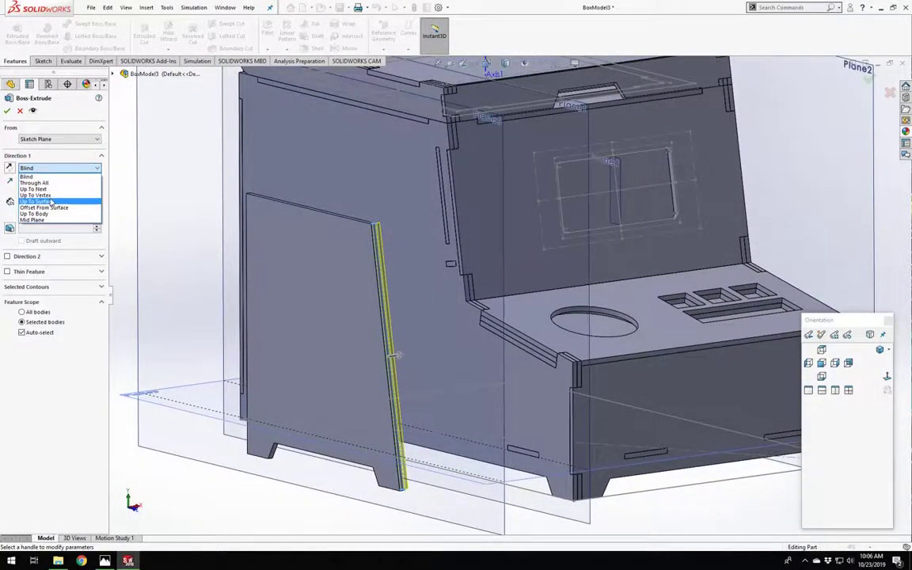
left_click(49, 201)
left_click(458, 367)
middle_click_drag(458, 367, 417, 356)
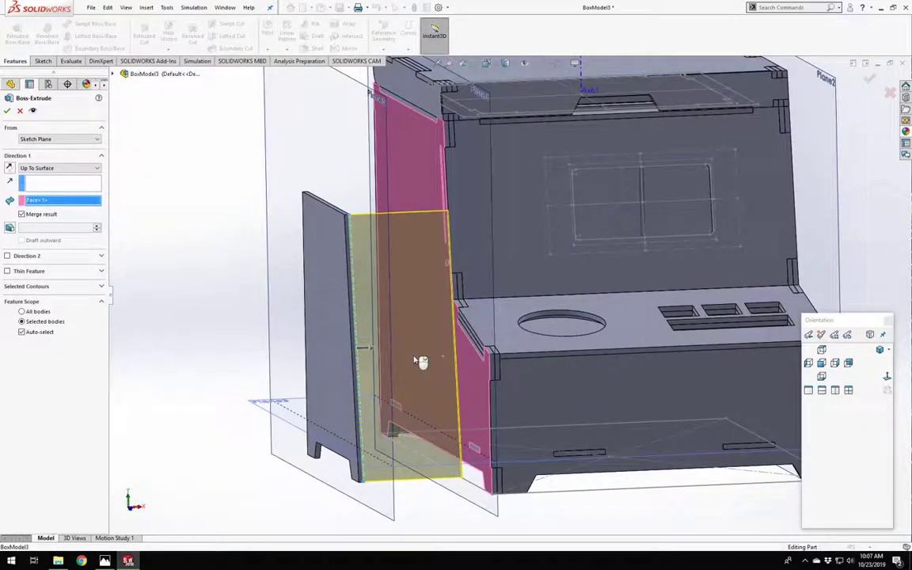
right_click(413, 360)
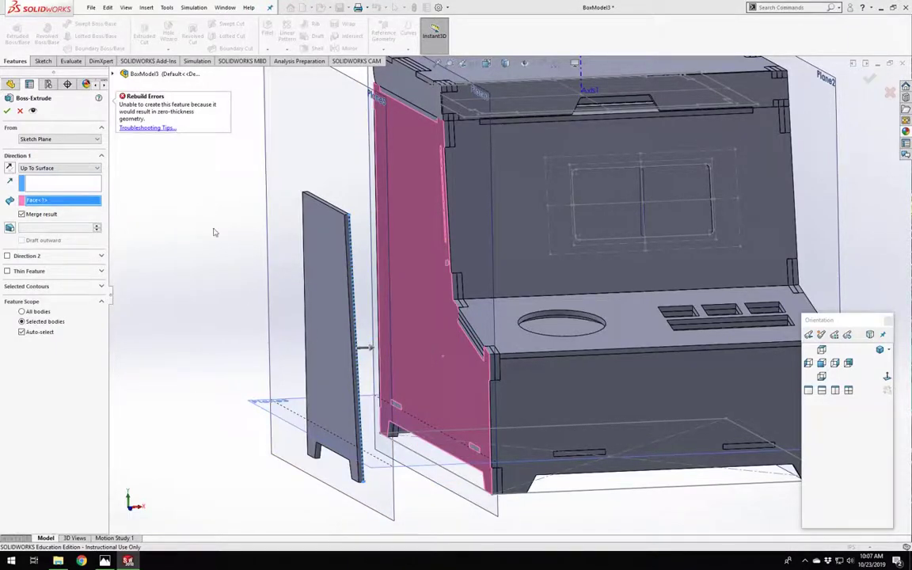
left_click(22, 215)
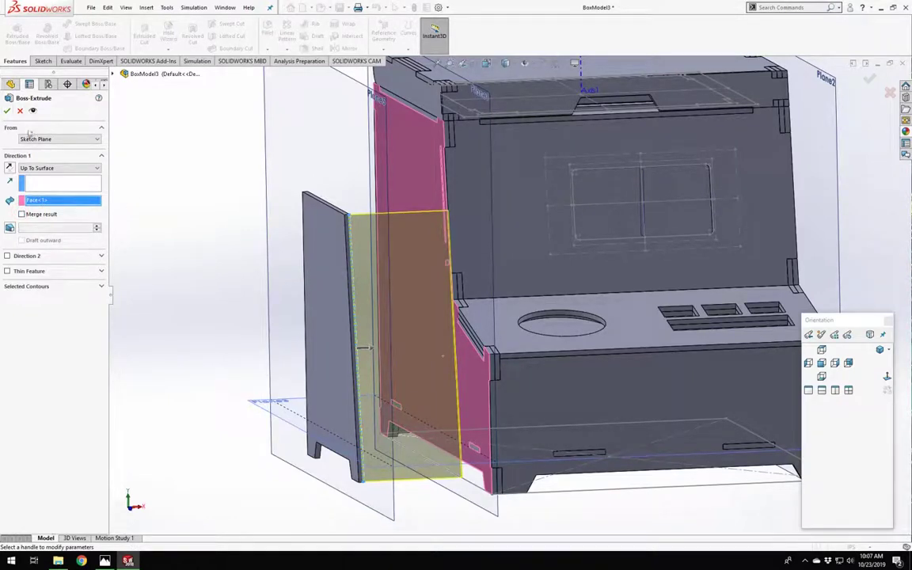
left_click(9, 110)
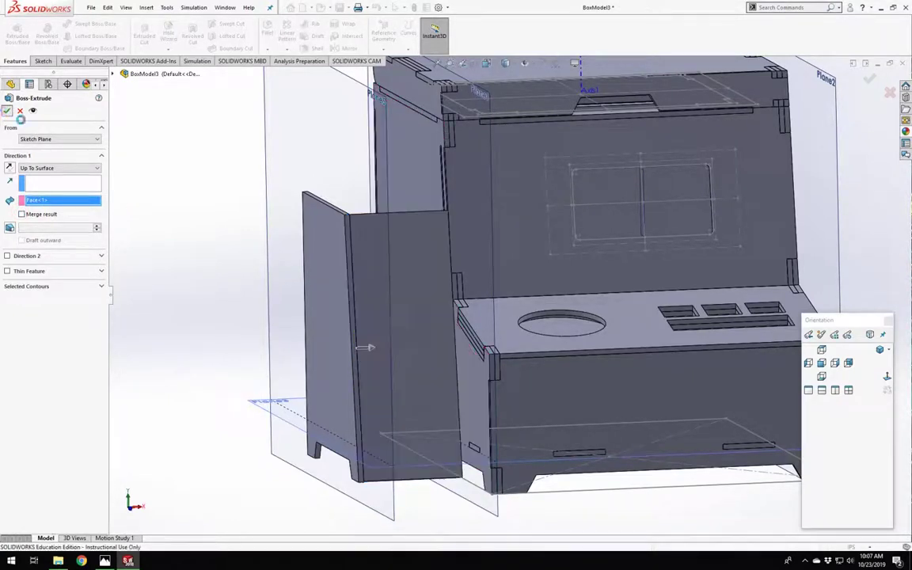
Examine the extruded front panel's fit against the side panel and the cabinet from several angles.
left_click(211, 314)
left_click(402, 344)
left_click(235, 293)
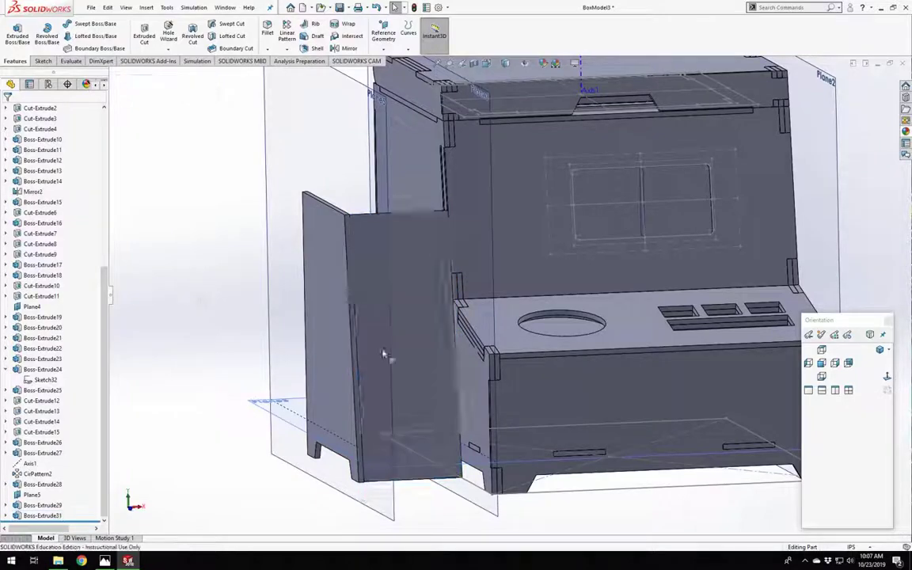
scroll(413, 393, "down", 3)
scroll(413, 393, "up", 5)
middle_click_drag(480, 357, 481, 385)
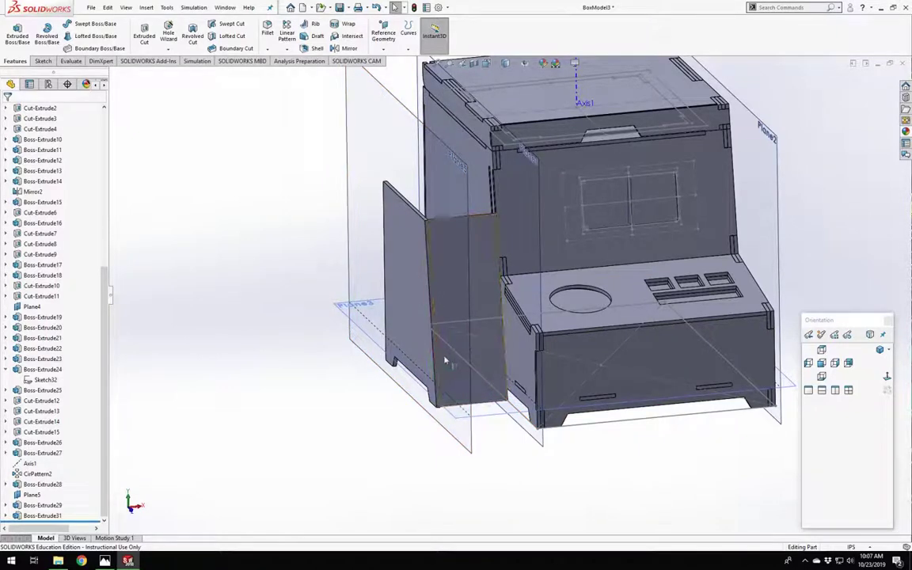
middle_click_drag(445, 361, 570, 261)
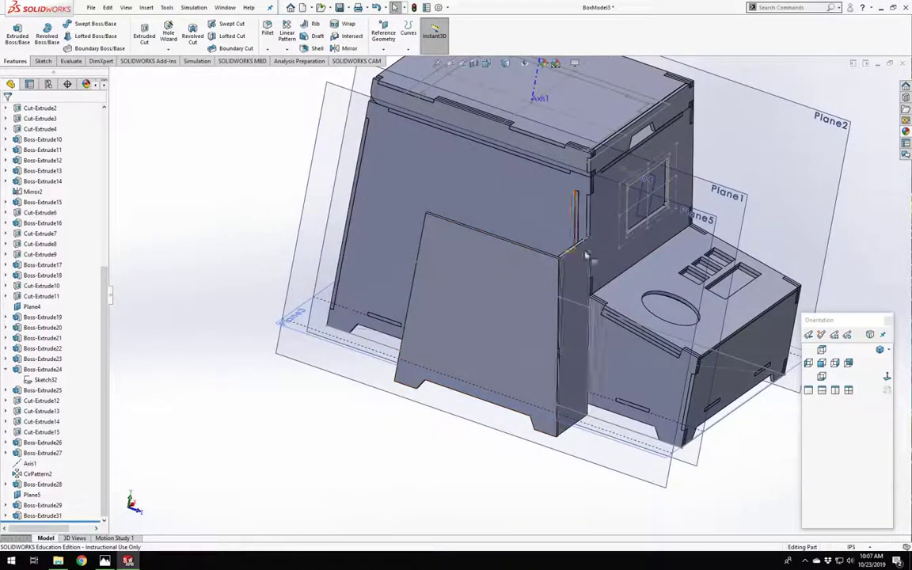
scroll(565, 349, "down", 4)
scroll(566, 348, "up", 1)
middle_click(566, 348)
middle_click_drag(566, 348, 572, 287)
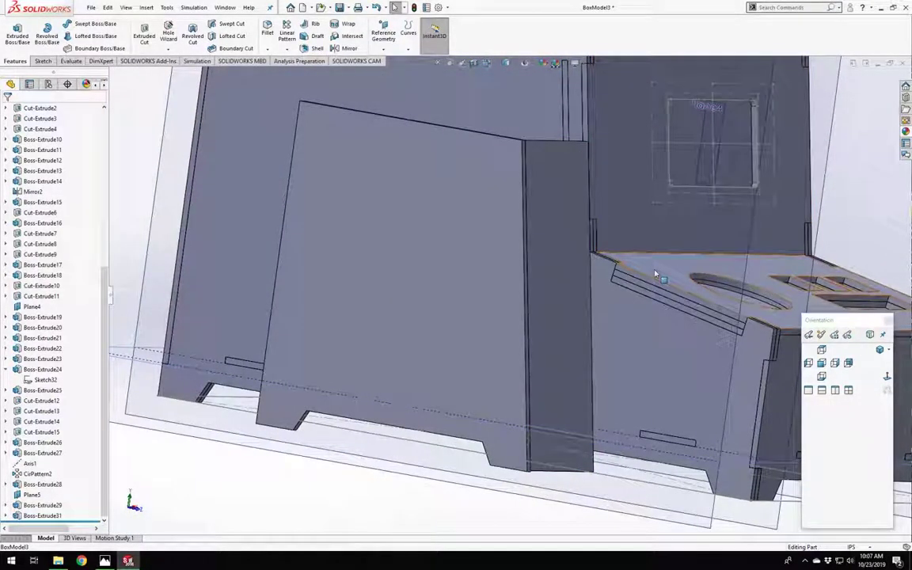
scroll(655, 273, "down", 2)
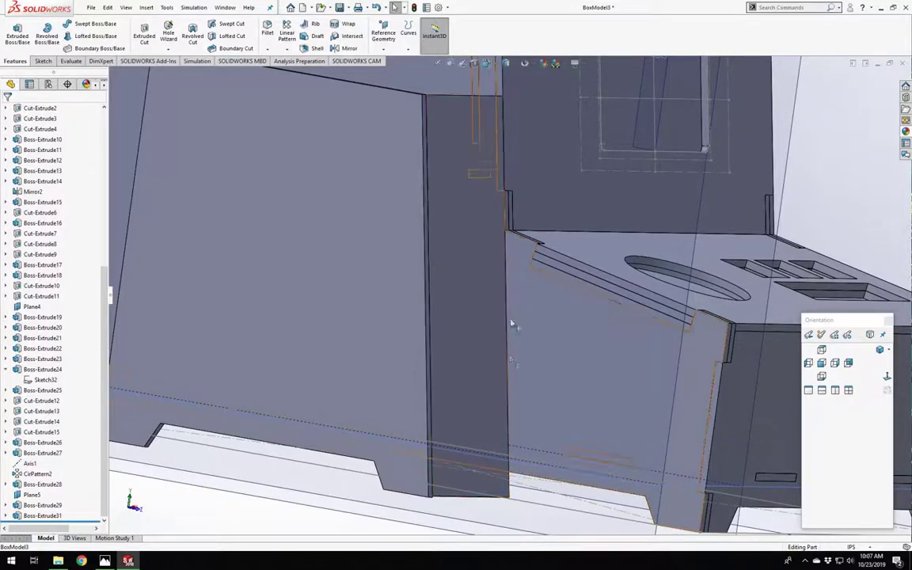
middle_click_drag(473, 420, 491, 464)
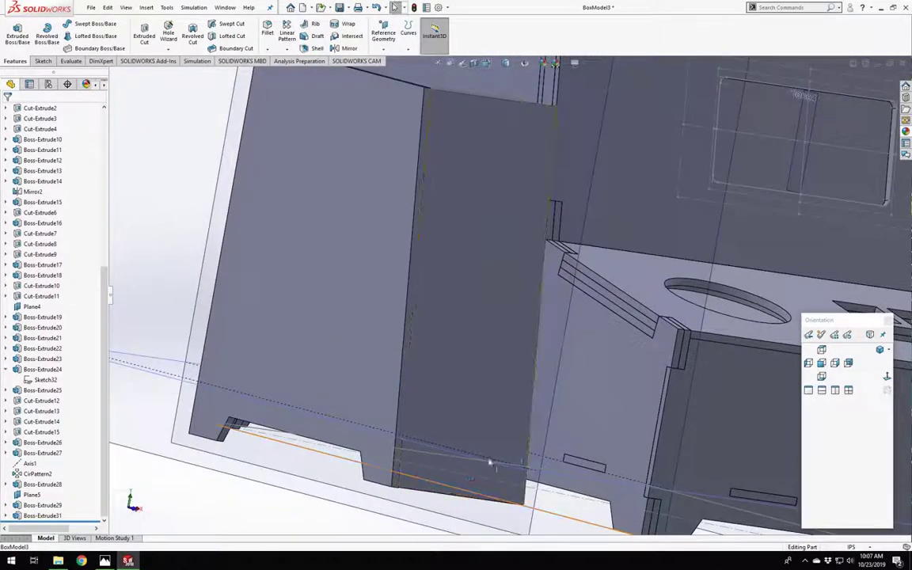
middle_click(458, 367)
middle_click_drag(458, 367, 485, 399)
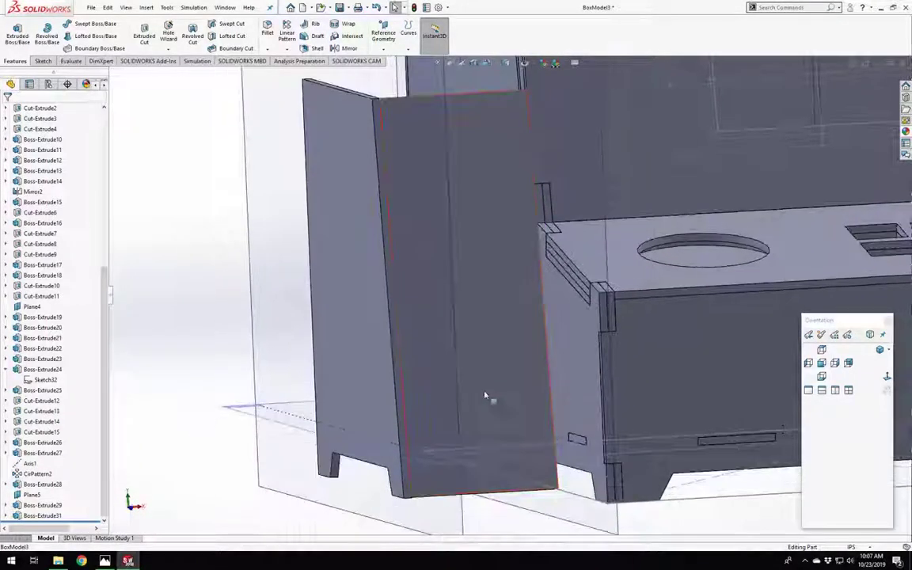
scroll(484, 395, "up", 3)
scroll(483, 386, "down", 3)
Start a sketch on the new front panel's outer face and view it square-on.
left_click(543, 230)
left_click(585, 203)
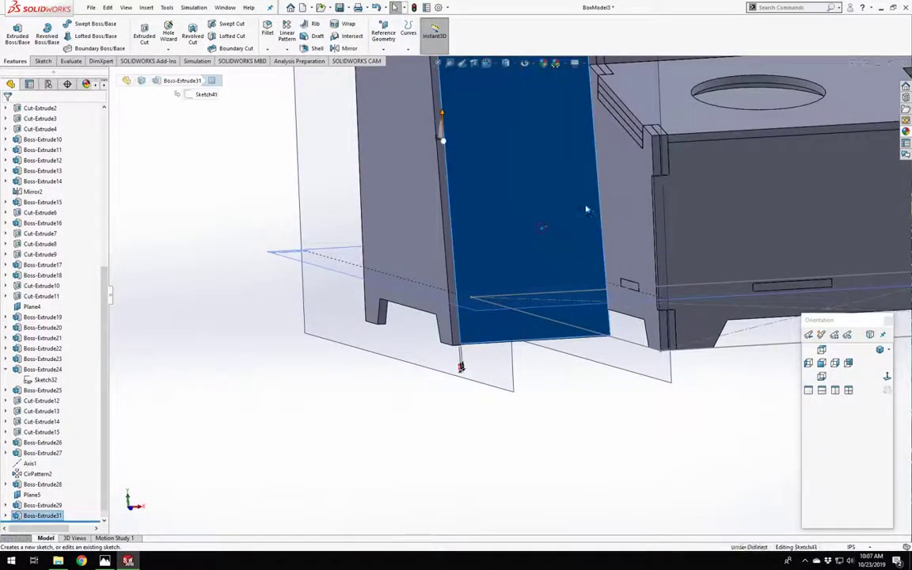
left_click(887, 378)
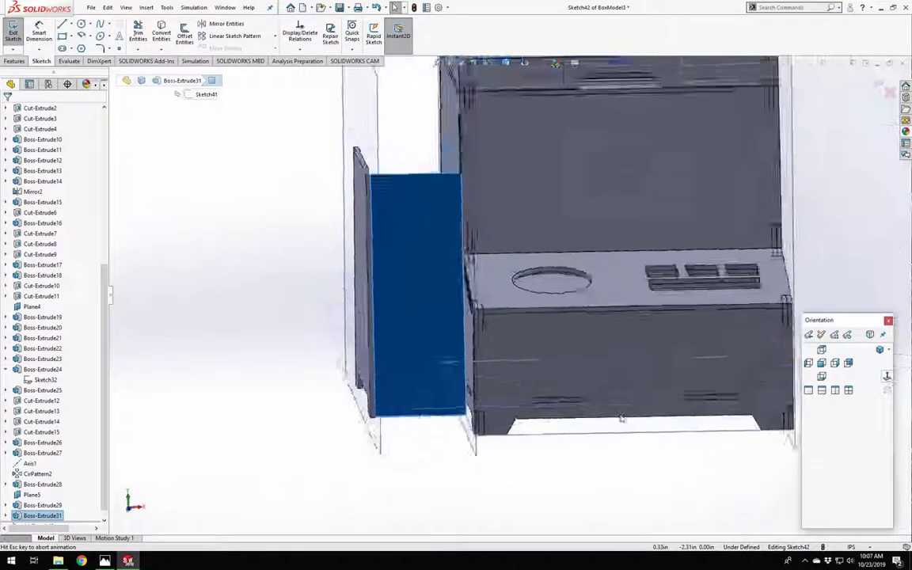
left_click(392, 495)
Sketch a closed foot-cutout outline about 2.3 in wide and 0.5 in high at the panel's bottom edge, ending at the cabinet with a slanted outer side.
left_click(62, 25)
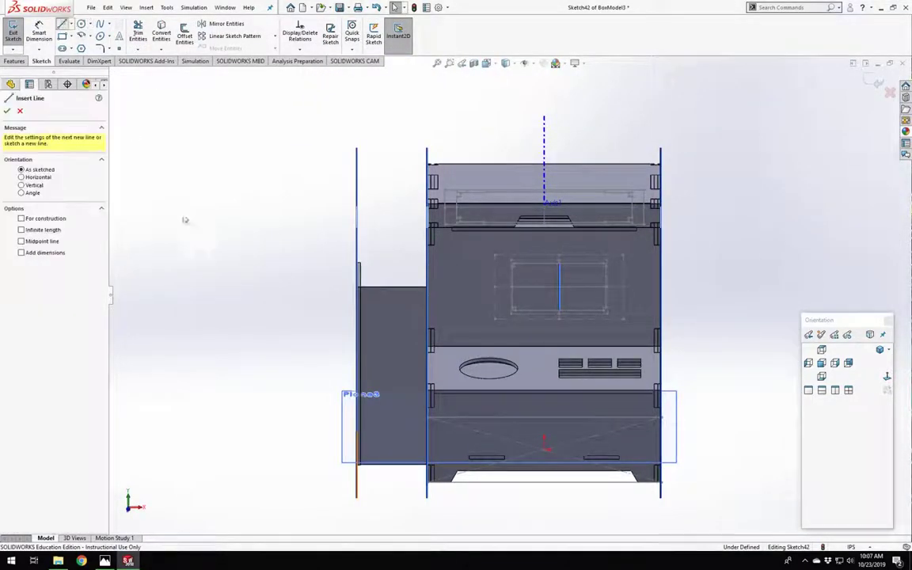
scroll(417, 449, "down", 6)
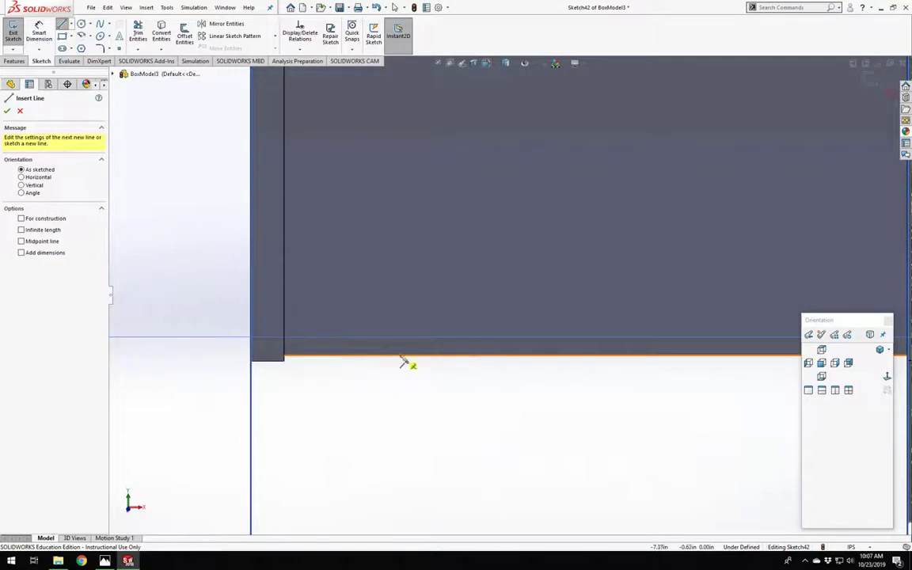
left_click(397, 355)
left_click(454, 254)
scroll(586, 281, "up", 5)
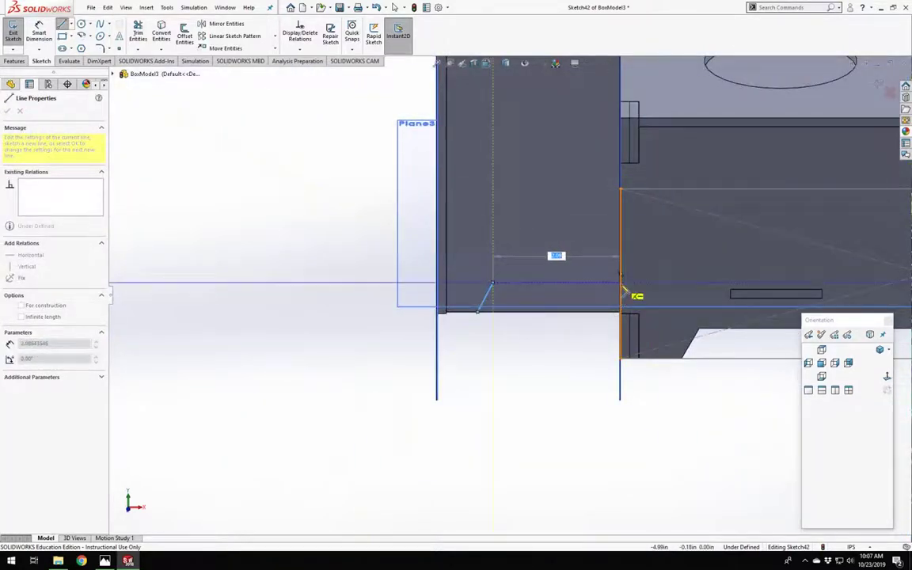
left_click(621, 285)
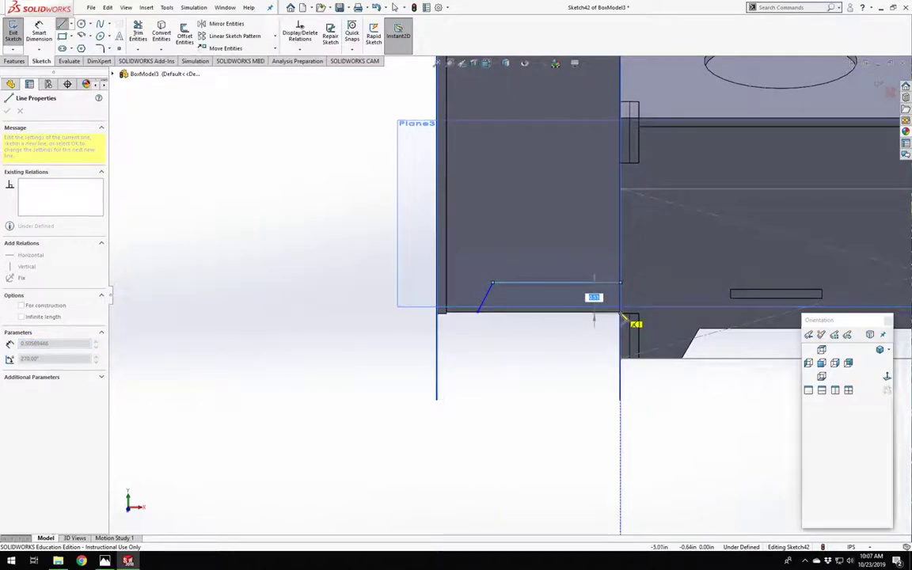
left_click(621, 314)
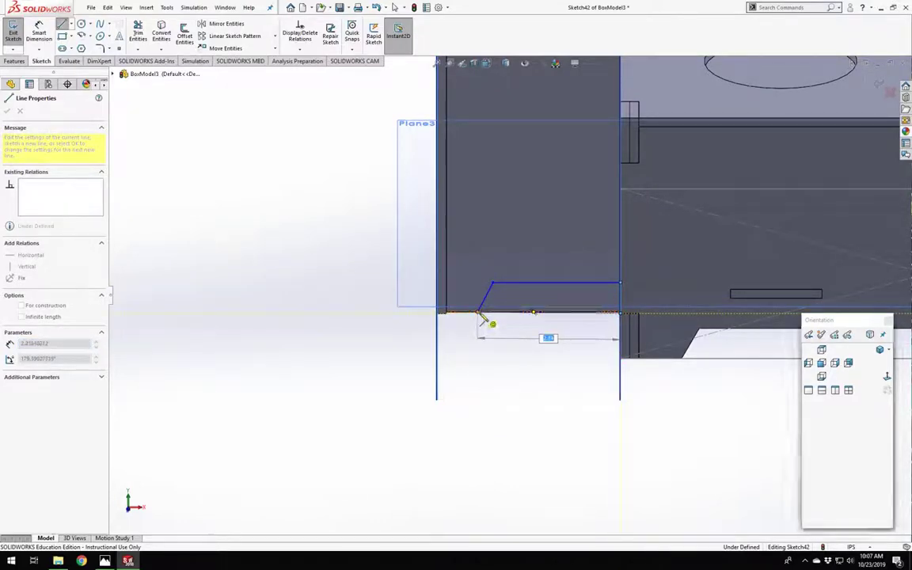
left_click(480, 312)
key("Escape")
Detach the outline's lower corner beside the cabinet from its coincident relation and snap it onto the front panel's bottom corner.
scroll(525, 372, "down", 4)
scroll(459, 206, "down", 3)
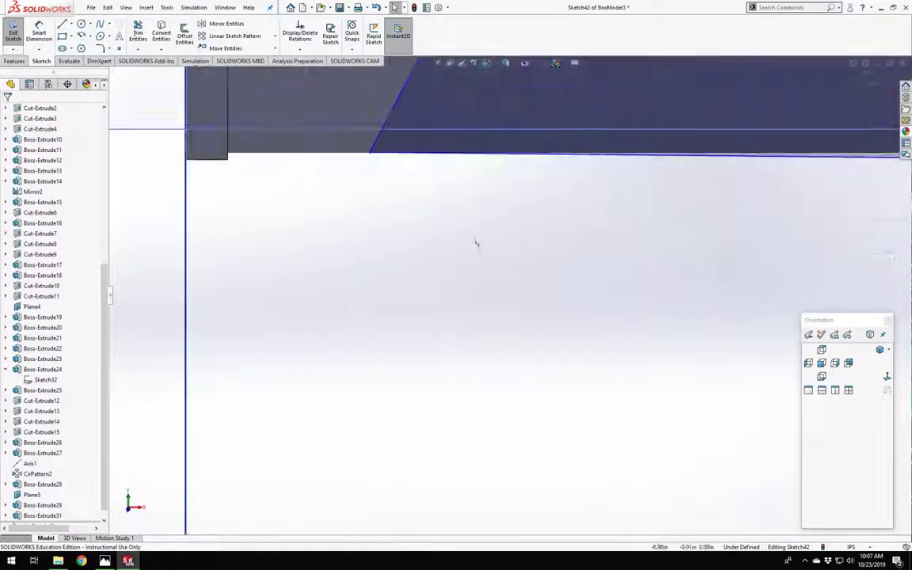
scroll(466, 214, "up", 3)
scroll(608, 293, "down", 3)
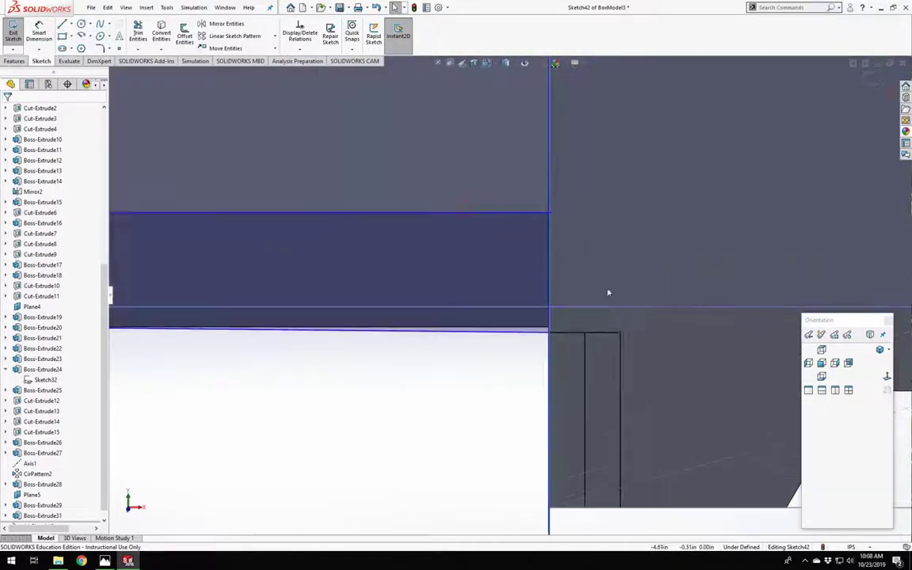
left_click(550, 333)
mouse_move(553, 325)
middle_mouse_down()
mouse_move(527, 357)
mouse_move(538, 366)
middle_mouse_up()
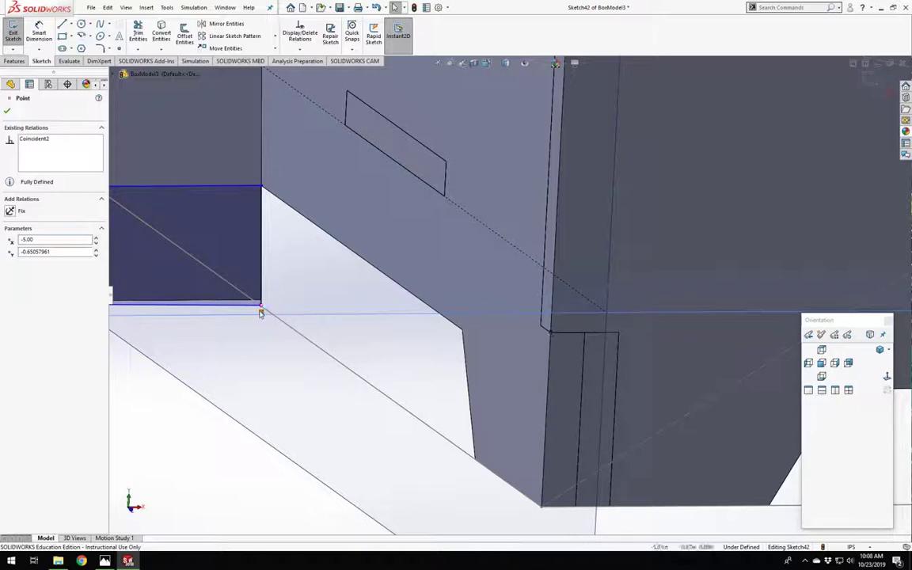
key("Delete")
left_click_drag(262, 309, 262, 299)
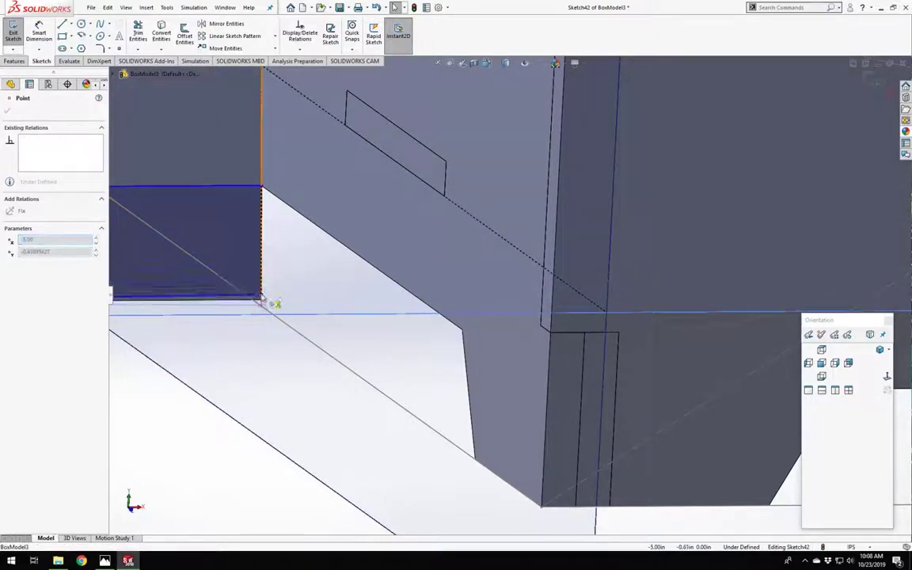
scroll(262, 306, "up", 5)
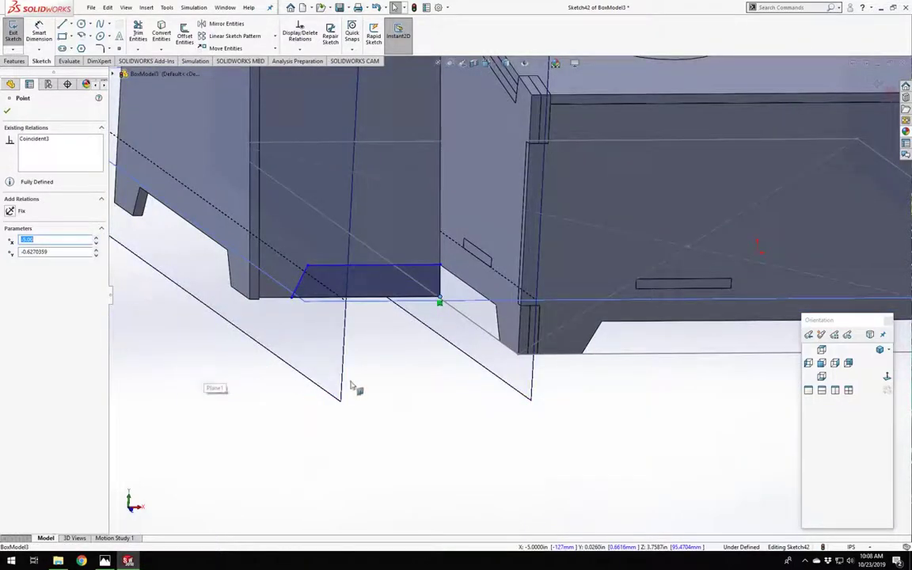
key("Escape")
Dimension the foot width from the side panel's outer corner to the slanted line's lower end, linked to the global variable "foot".
scroll(324, 297, "down", 3)
scroll(324, 297, "up", 2)
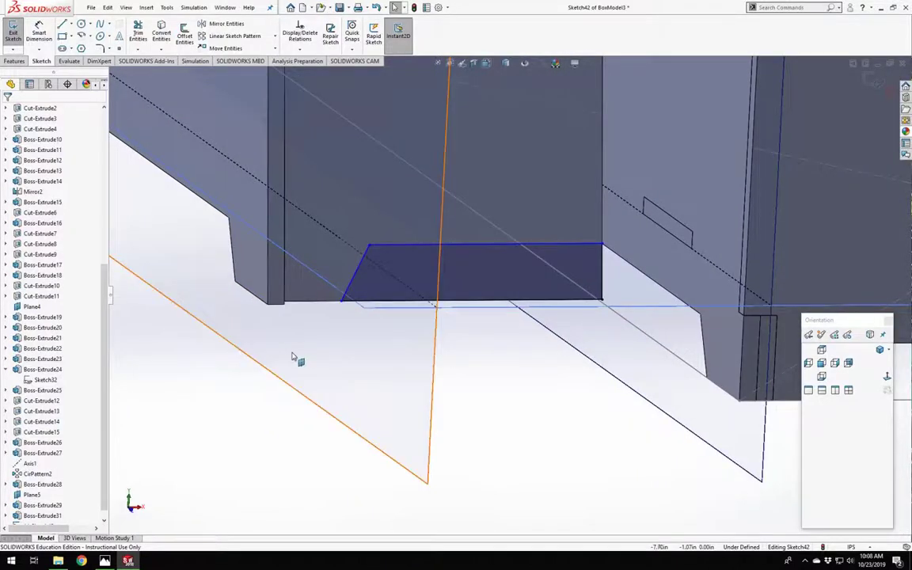
left_click(36, 31)
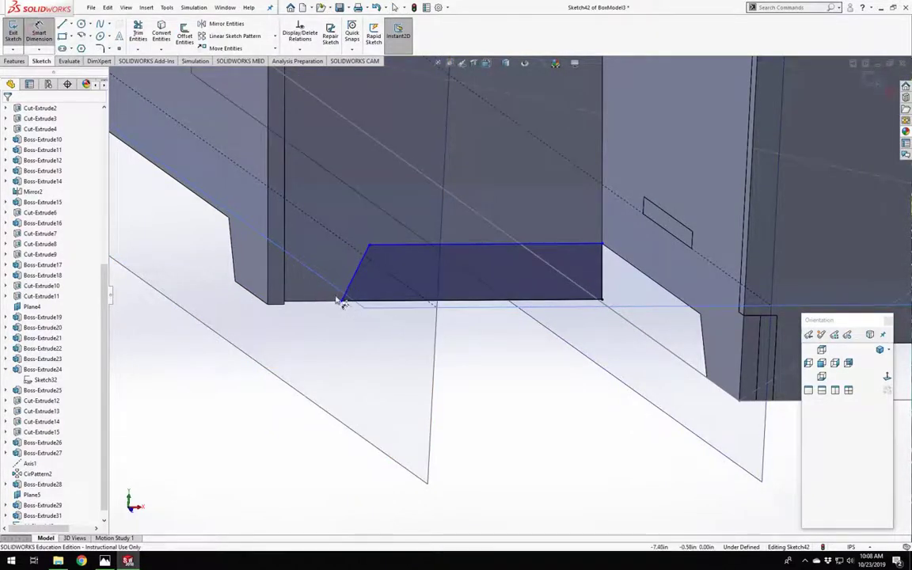
left_click(341, 303)
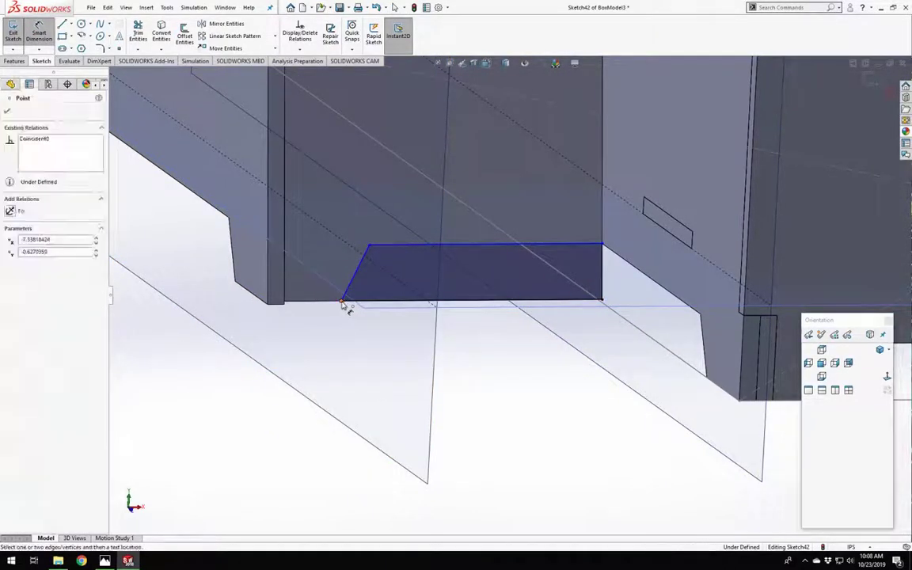
left_click(269, 303)
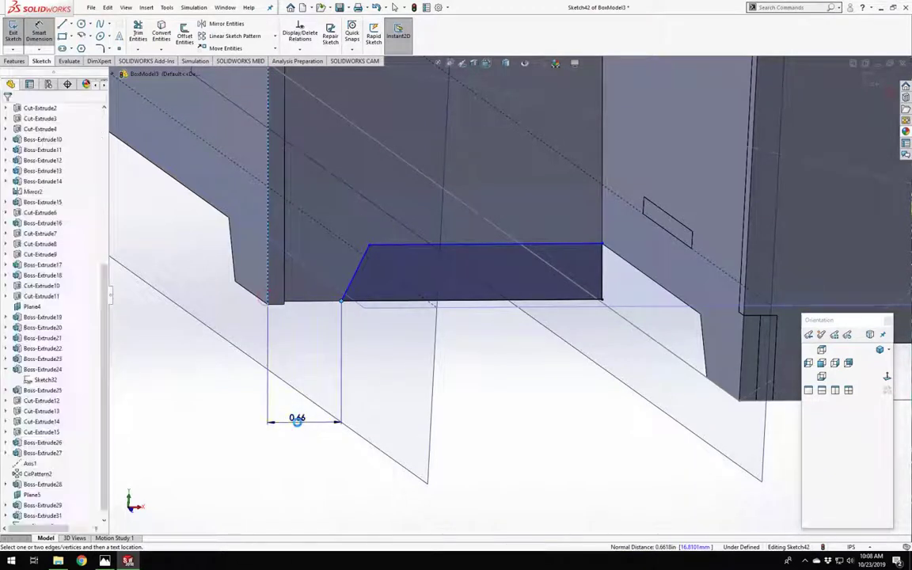
left_click(296, 421)
type("=")
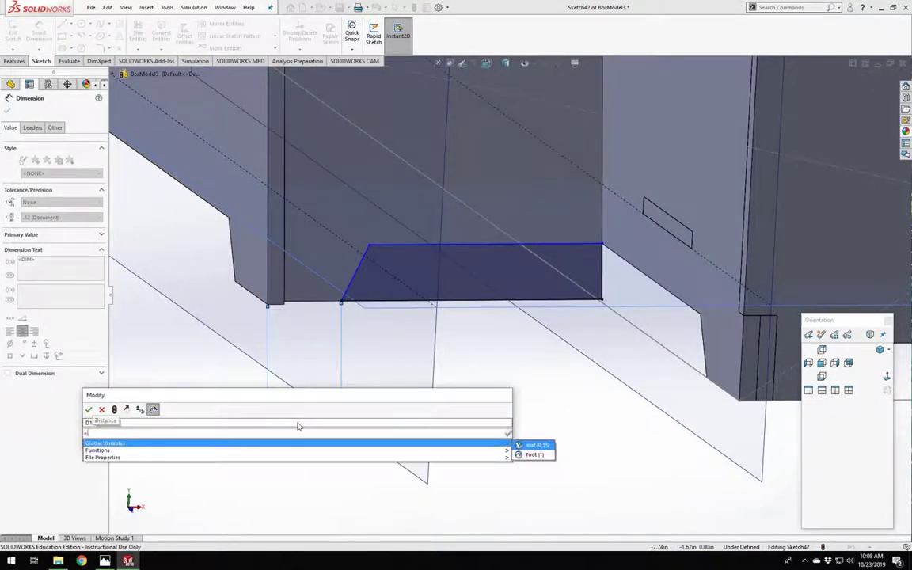
key("Return")
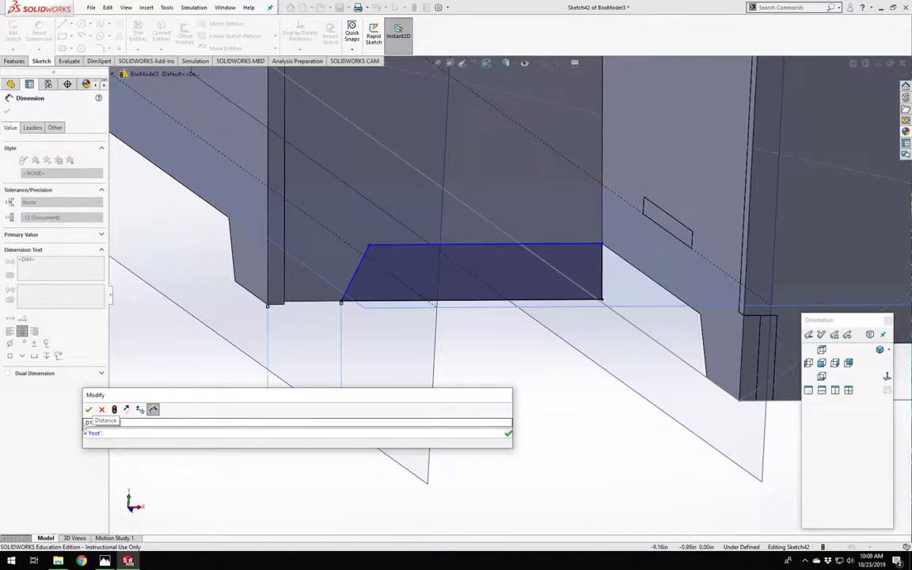
left_click(87, 409)
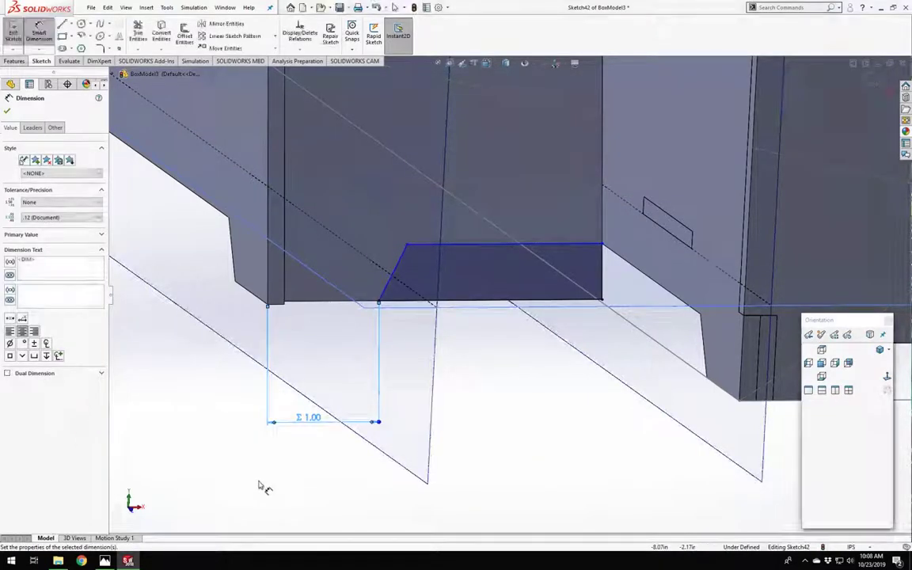
scroll(491, 348, "down", 2)
scroll(491, 349, "down", 2)
key("Escape")
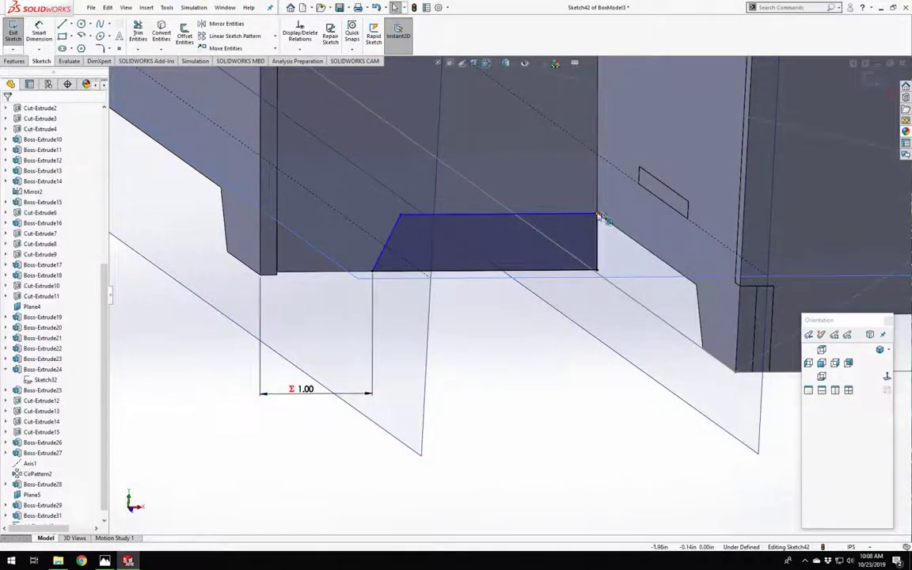
Add a Pierce relation between the outline's upper corner beside the cabinet and the top edge of the cabinet side's foot cutout.
mouse_move(597, 215)
left_mouse_down()
mouse_move(599, 255)
mouse_move(598, 210)
left_mouse_up()
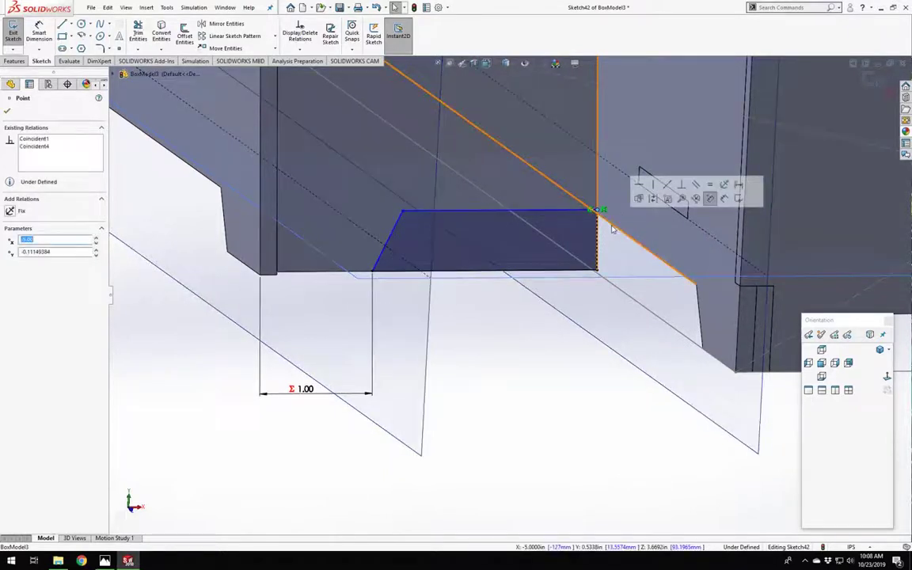
left_click(611, 226, "ctrl")
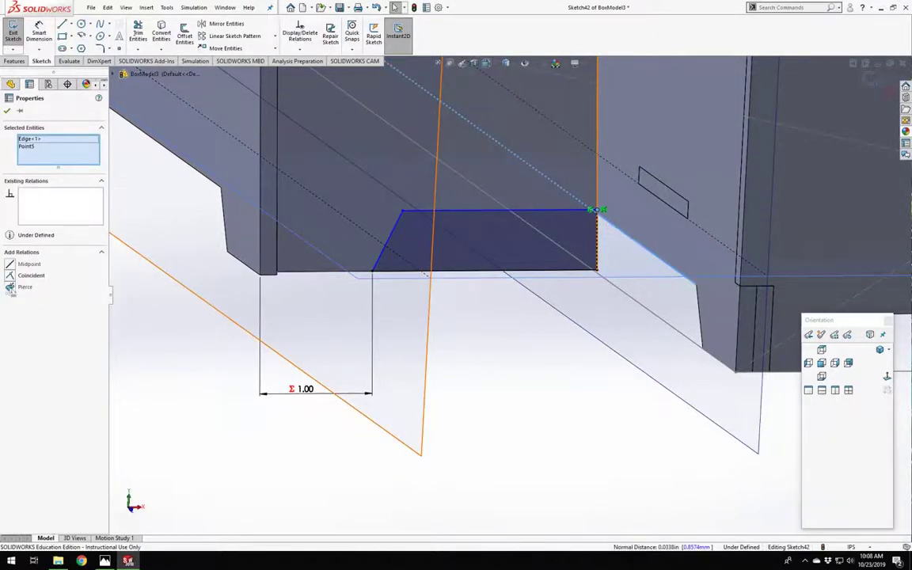
left_click(10, 289)
left_click(528, 369)
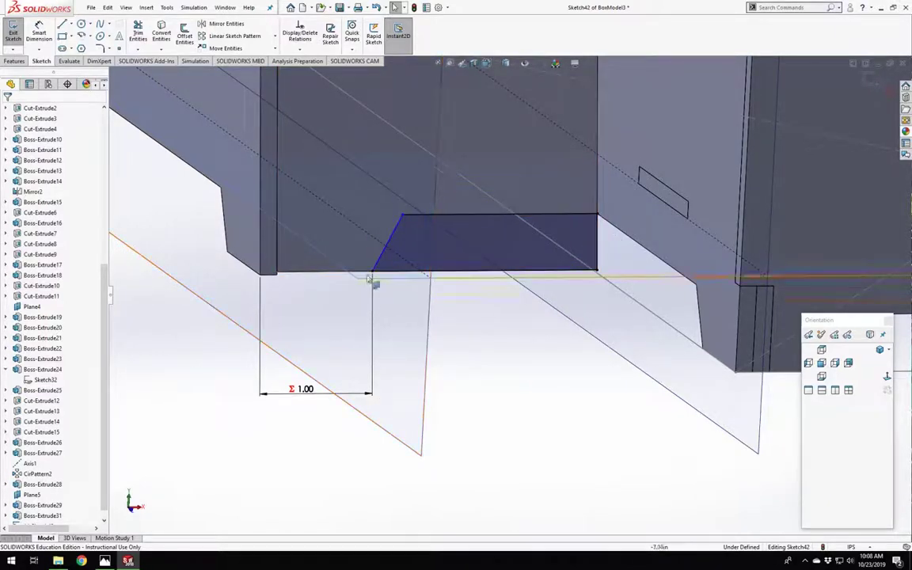
Dimension the angle between the cutout's slanted line and its bottom line as 60 degrees.
middle_click_drag(467, 372, 444, 356)
right_click_drag(447, 356, 452, 287)
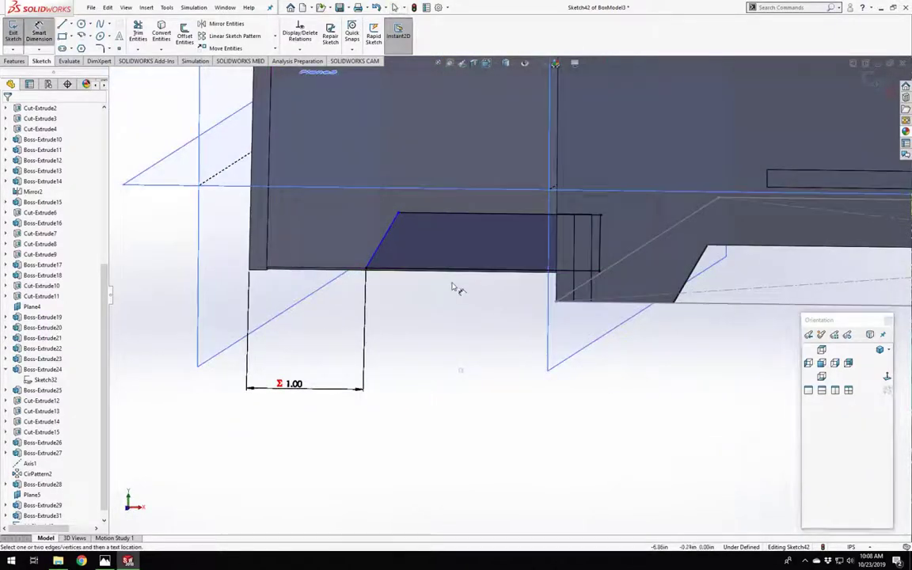
left_click(390, 231)
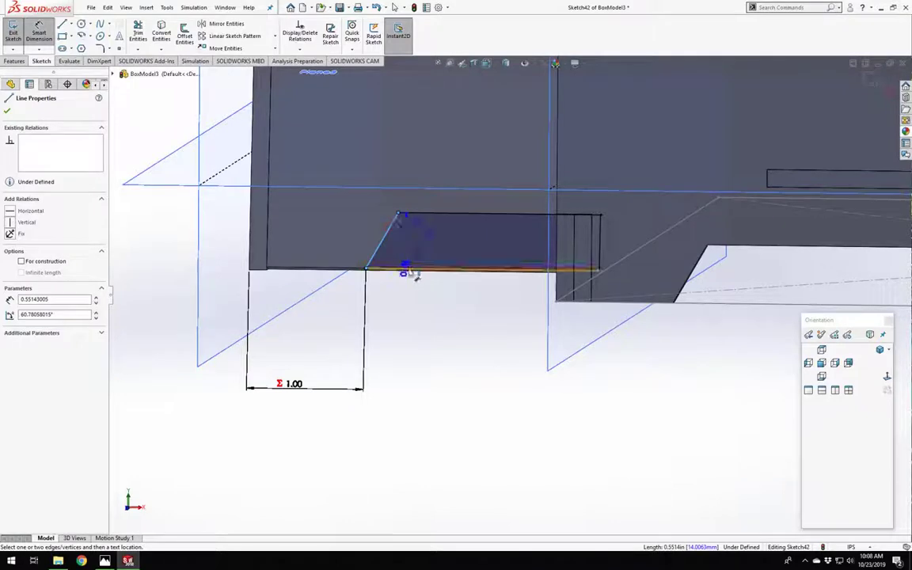
left_click(410, 267)
left_click(409, 252)
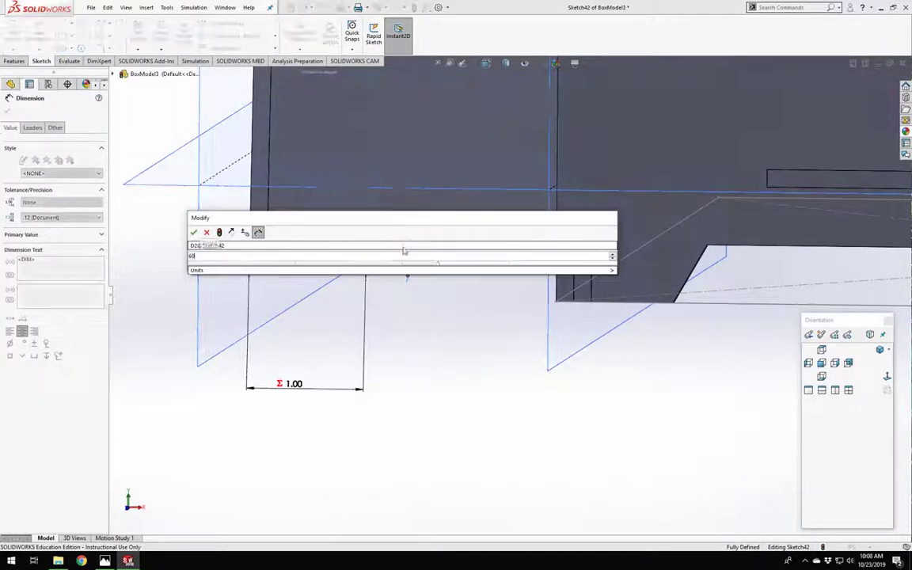
key("Return")
key("Escape")
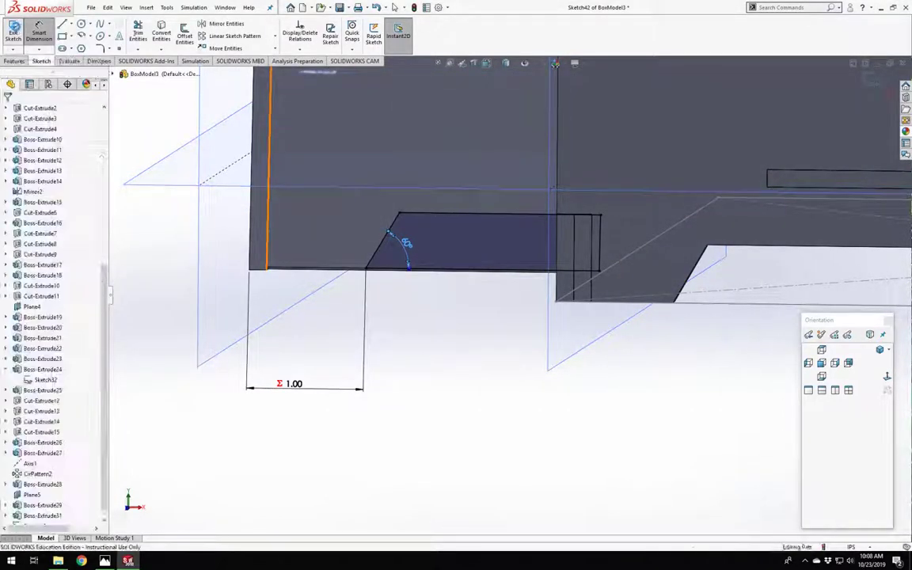
Finish the sketch and cut it Through All, with Auto-select off and only the slanted front panel as the affected body.
left_click(12, 33)
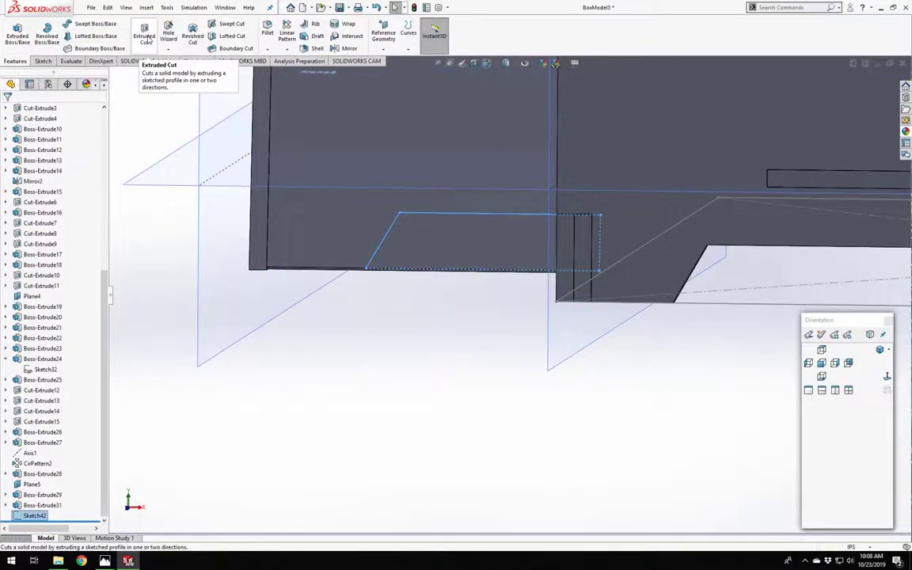
left_click(145, 38)
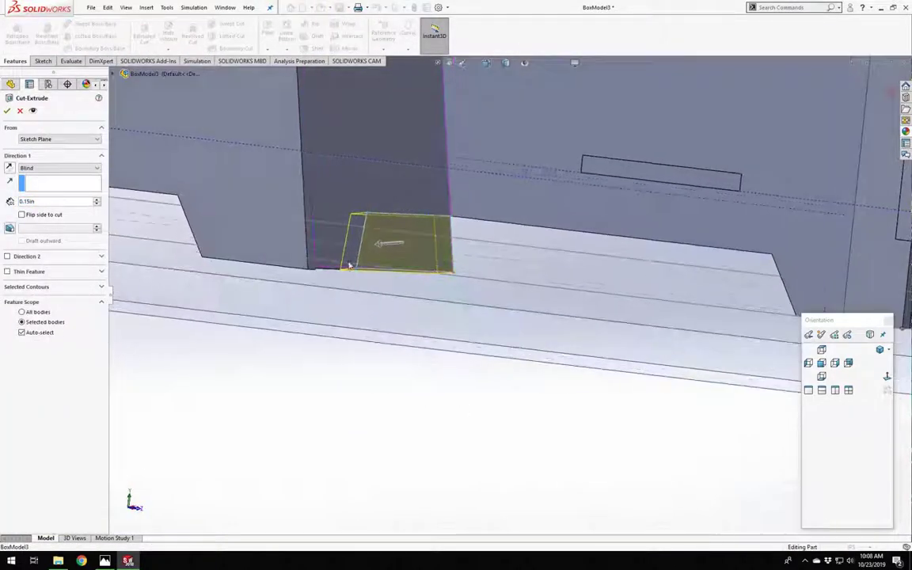
left_click(36, 169)
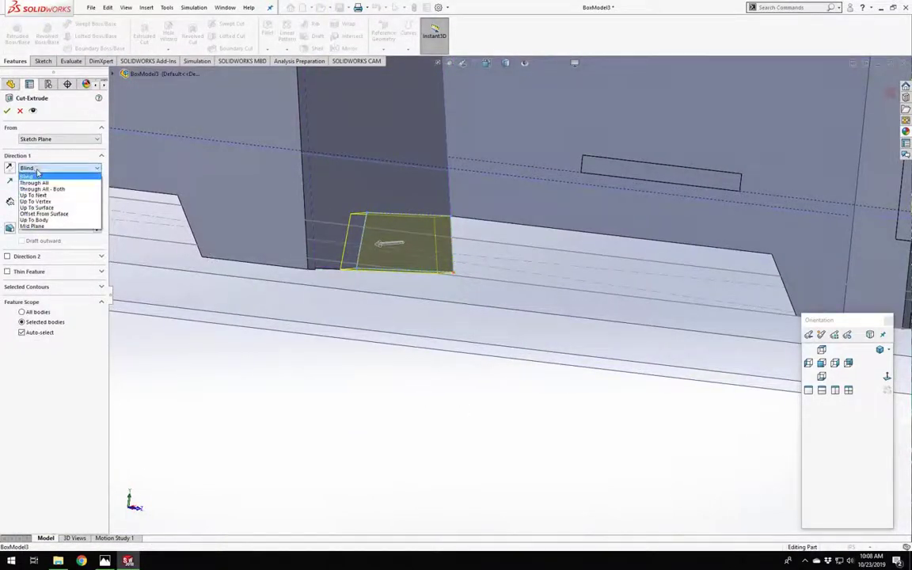
left_click(36, 183)
left_click(22, 316)
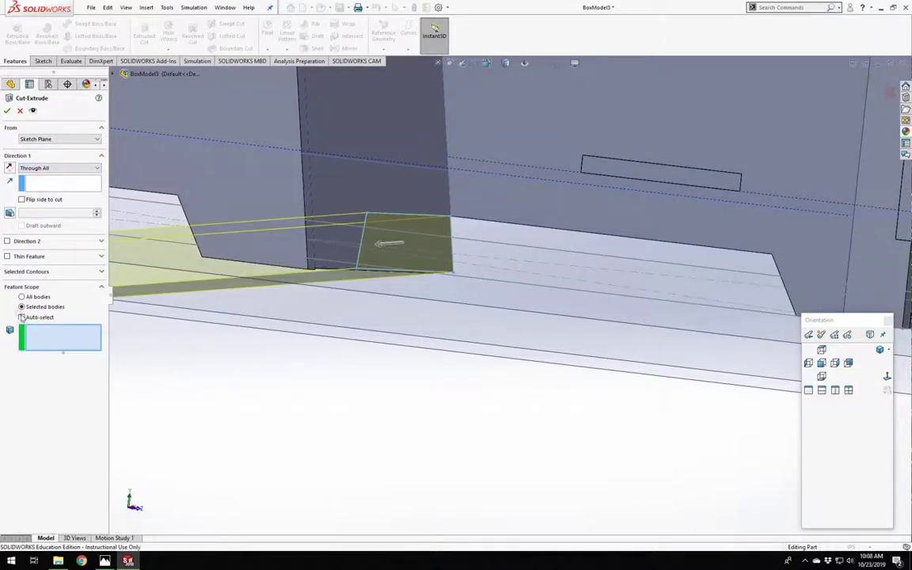
left_click(340, 190)
key("Return")
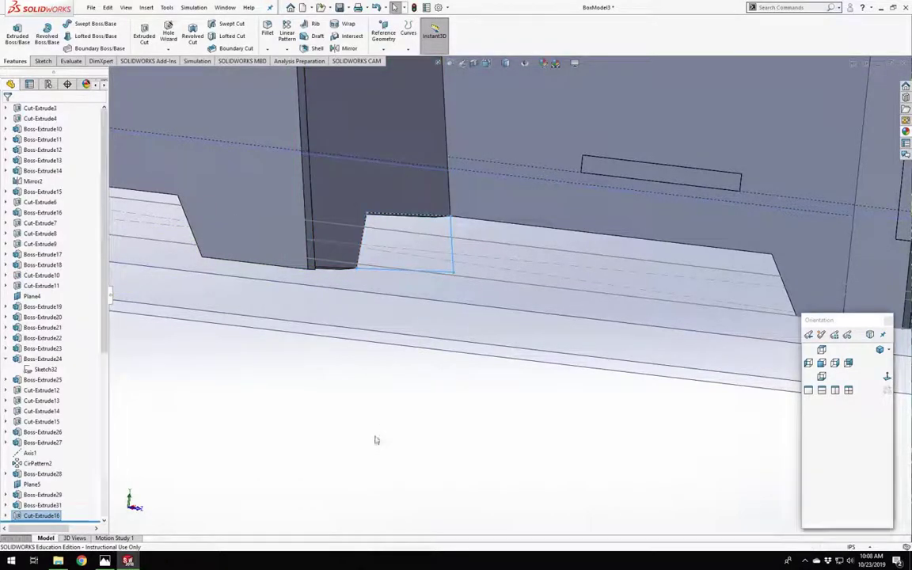
Start a new sketch on the front face of the side compartment's slanted front panel.
middle_click_drag(374, 437, 484, 190)
scroll(483, 207, "down", 8)
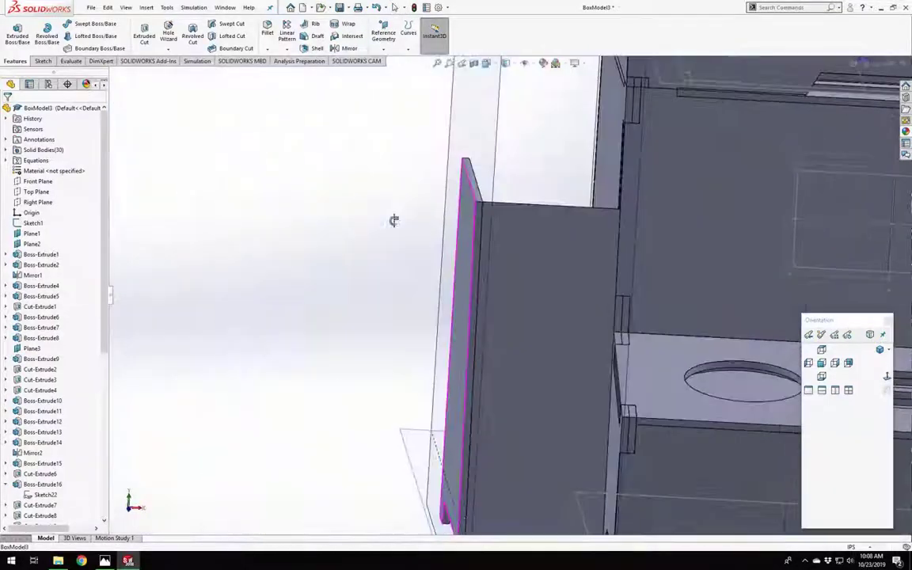
middle_click_drag(393, 220, 354, 340)
left_click(287, 277)
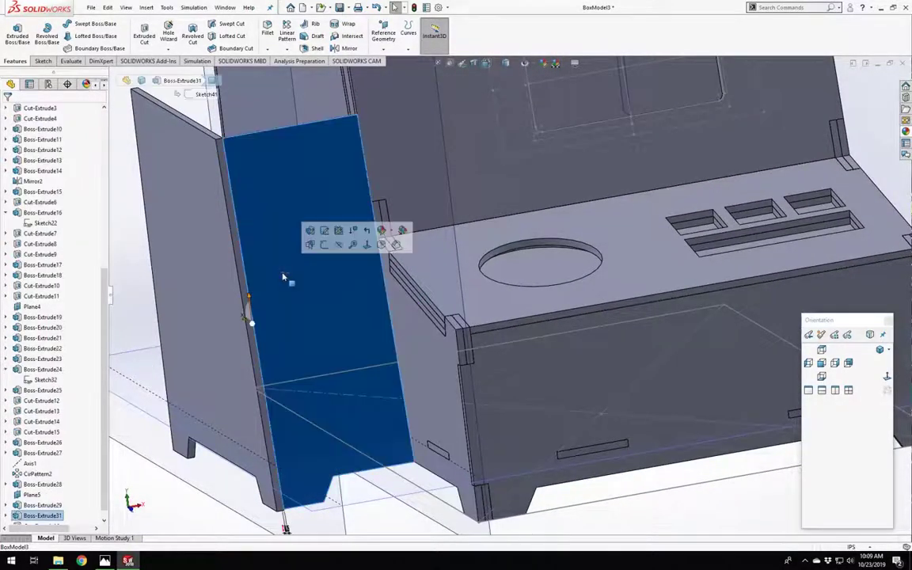
left_click(323, 244)
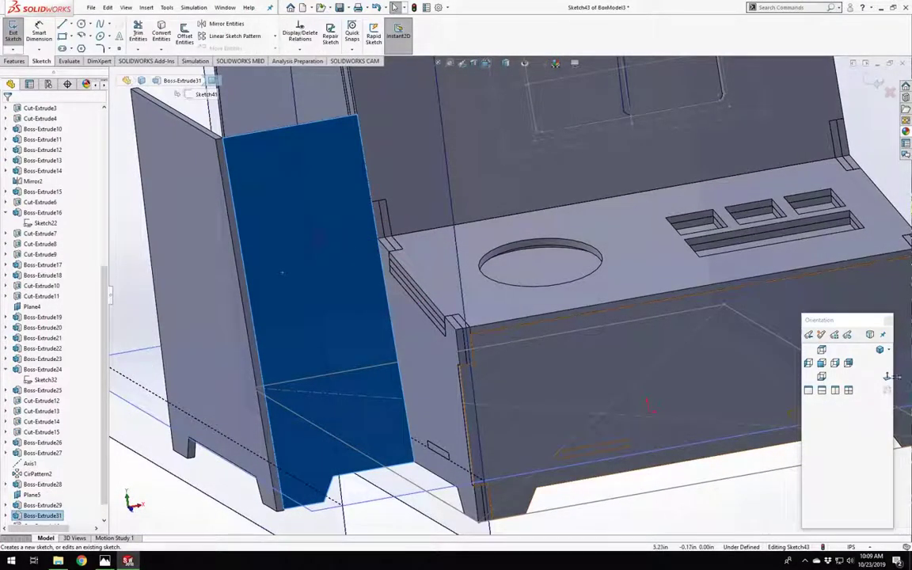
scroll(379, 340, "down", 5)
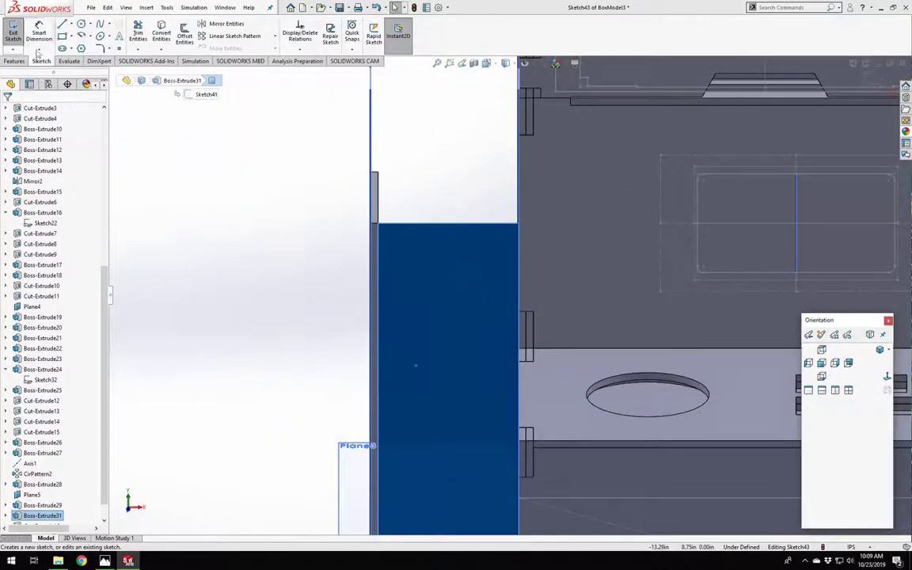
Sketch a narrow vertical corner rectangle about 0.15 in wide and 6.41 in tall along the slanted panel's outer edge, over the side panel's thickness.
left_click(62, 35)
left_click(386, 255)
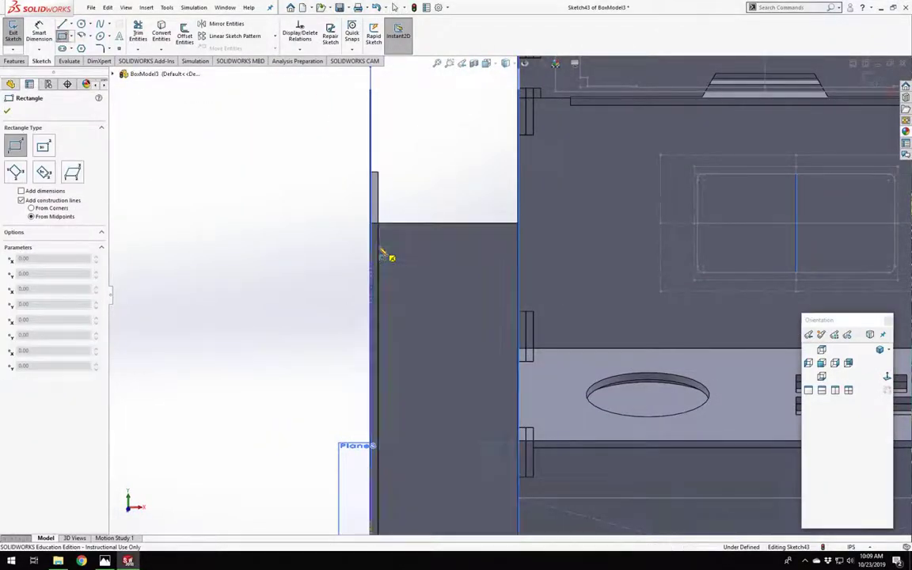
scroll(364, 392, "up", 2)
scroll(445, 427, "down", 3)
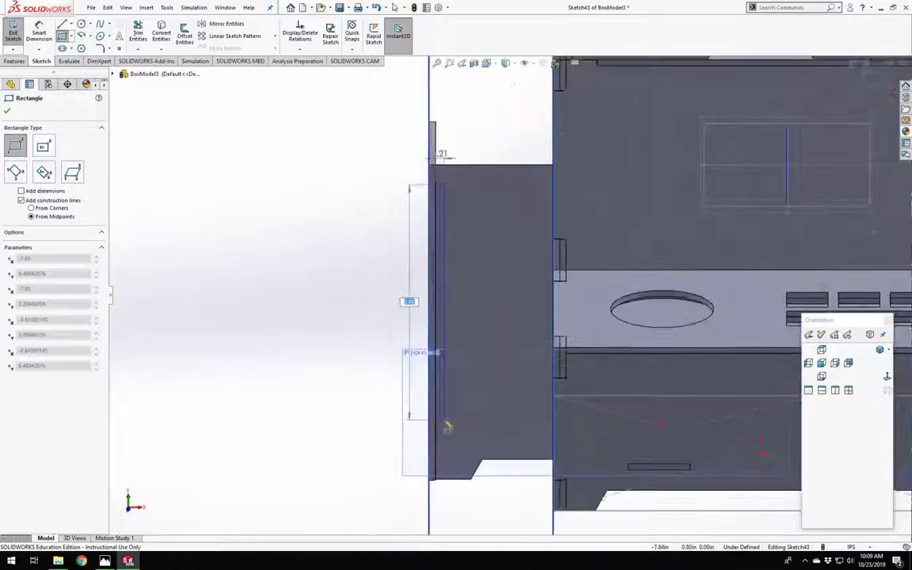
left_click(439, 435)
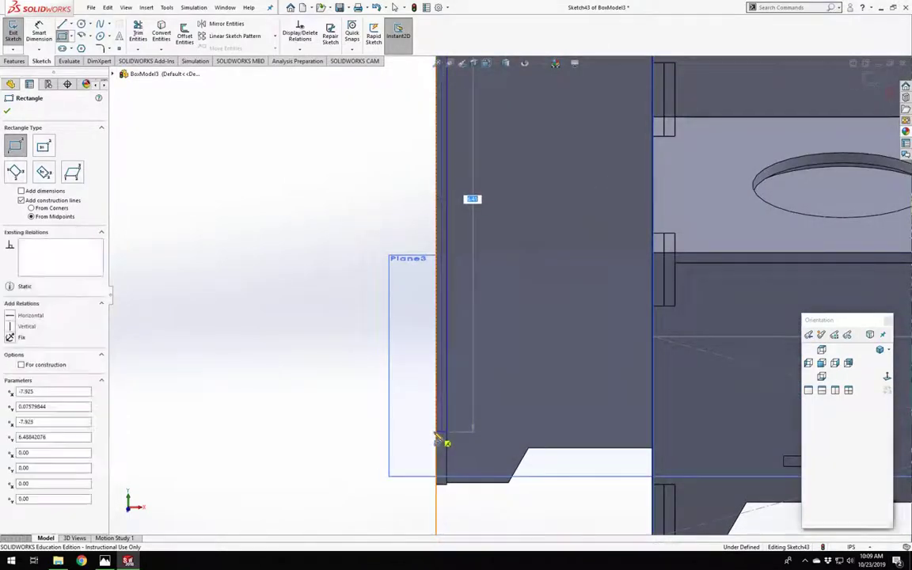
key("Escape")
scroll(360, 207, "up", 2)
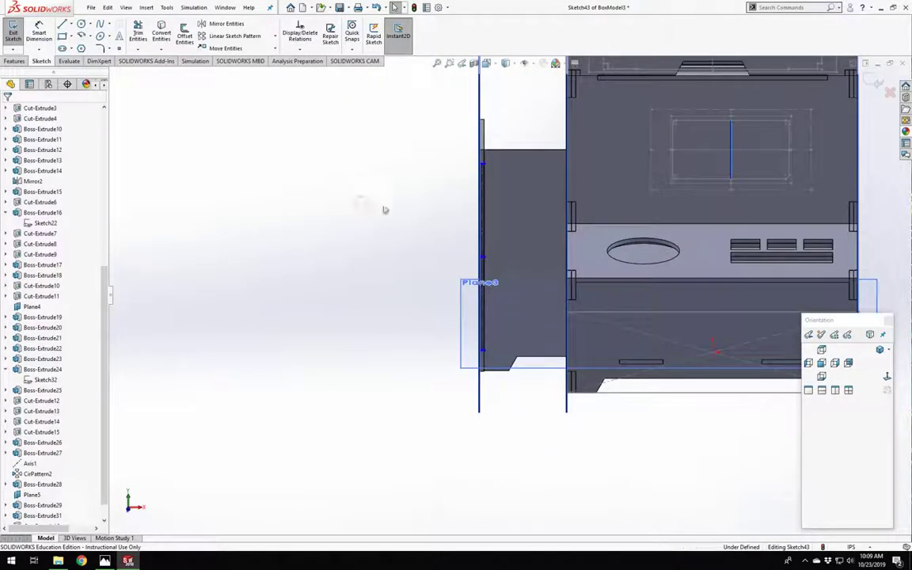
Dimension the distance from the narrow rectangle's top line to the slanted panel's top edge as 0.75 in.
scroll(495, 203, "down", 2)
scroll(523, 158, "down", 3)
scroll(396, 253, "up", 1)
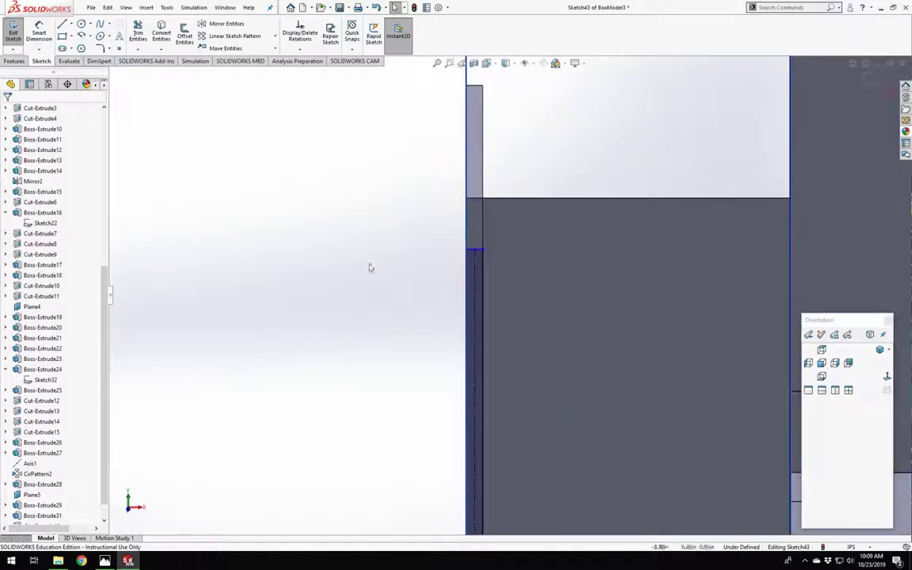
scroll(467, 342, "up", 2)
left_click(39, 32)
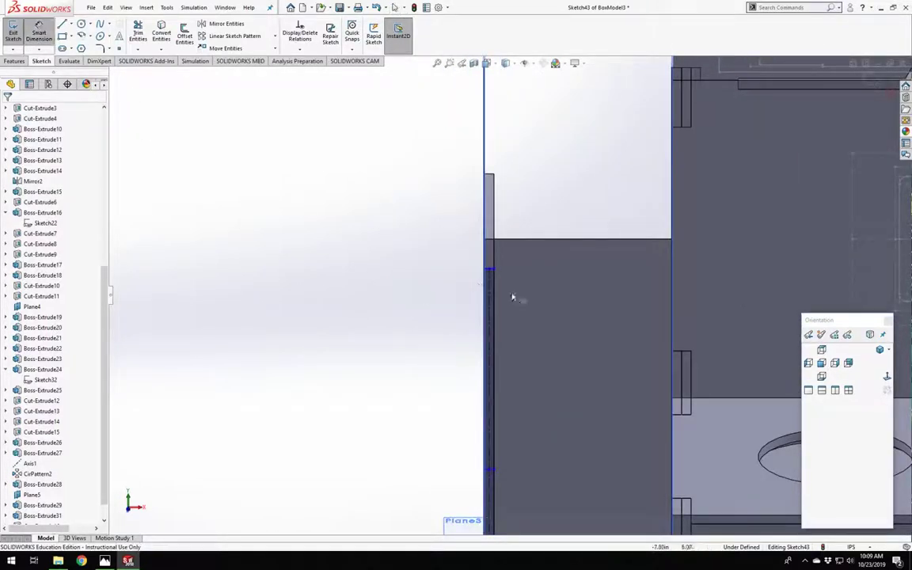
scroll(491, 254, "down", 3)
left_click(455, 208)
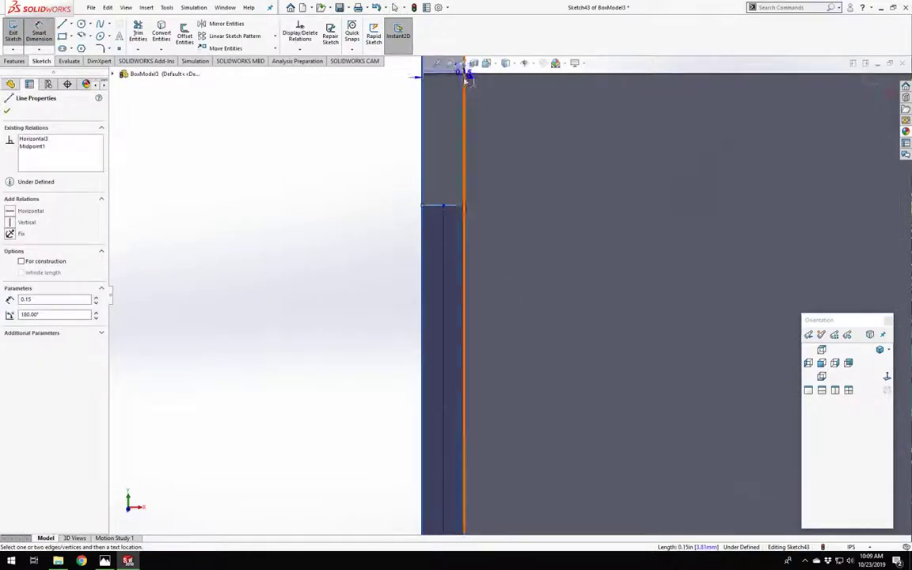
left_click(475, 74)
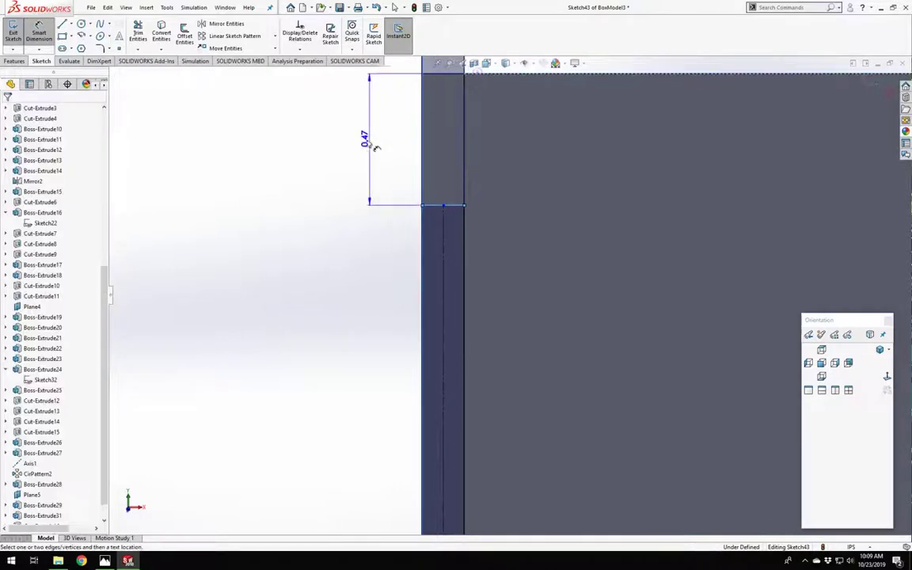
left_click(366, 144)
type("0.75")
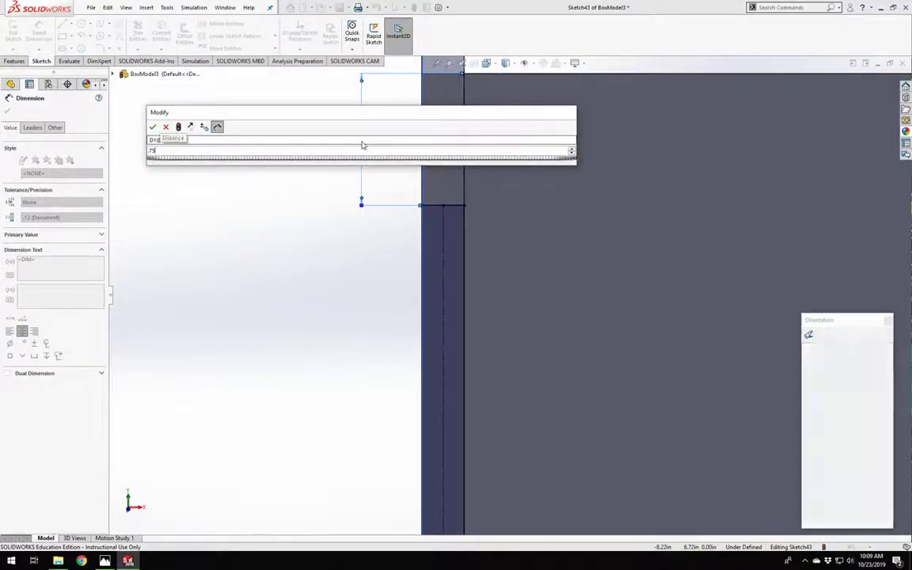
key("Return")
Dimension the distance from the narrow rectangle's bottom line to the slanted panel's bottom edge as 0.75 in.
scroll(512, 317, "up", 5)
scroll(513, 419, "down", 6)
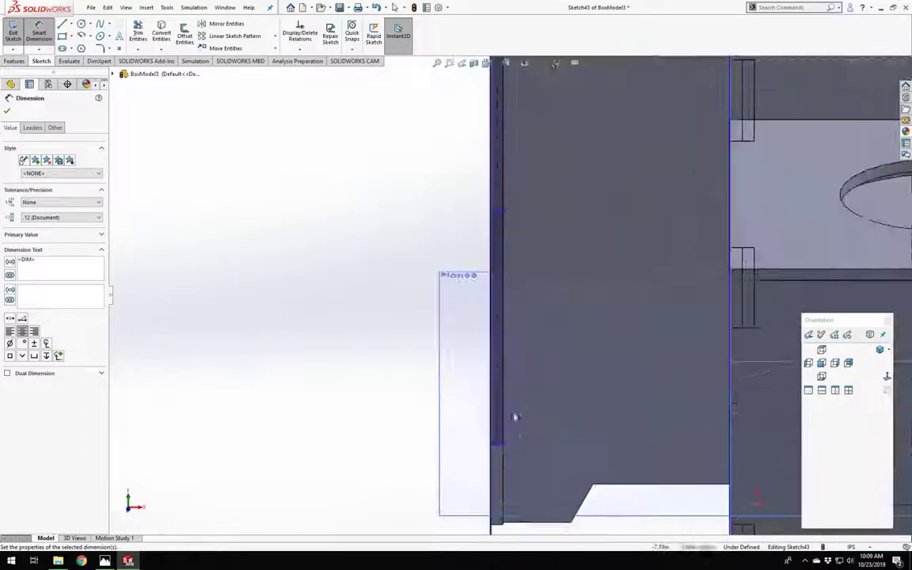
scroll(510, 448, "up", 3)
scroll(505, 305, "down", 3)
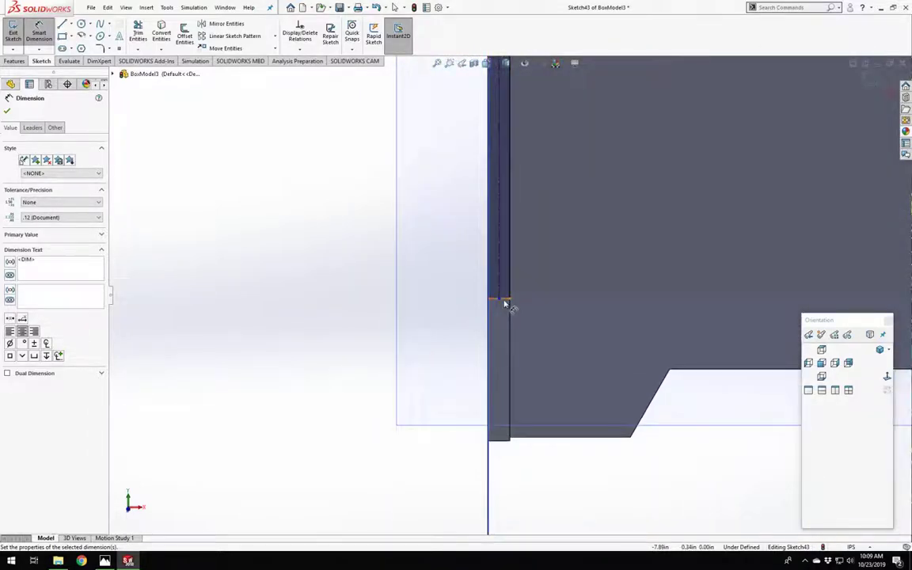
left_click(505, 301)
left_click(518, 439)
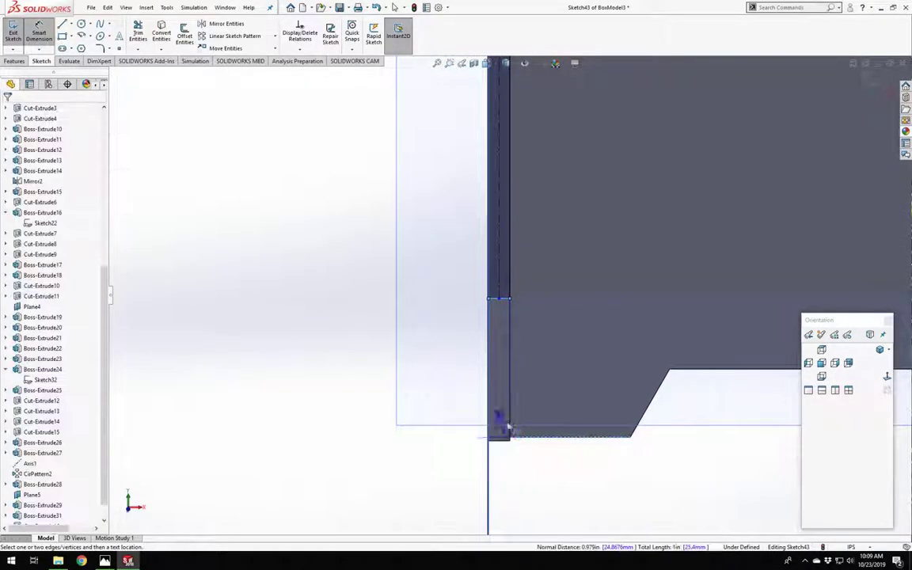
left_click(443, 367)
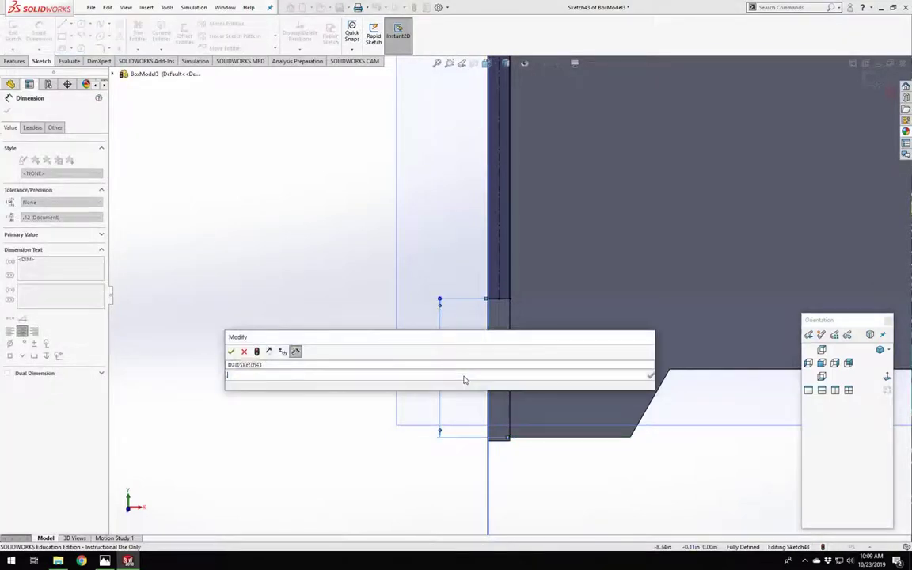
key("Return")
scroll(542, 228, "up", 8)
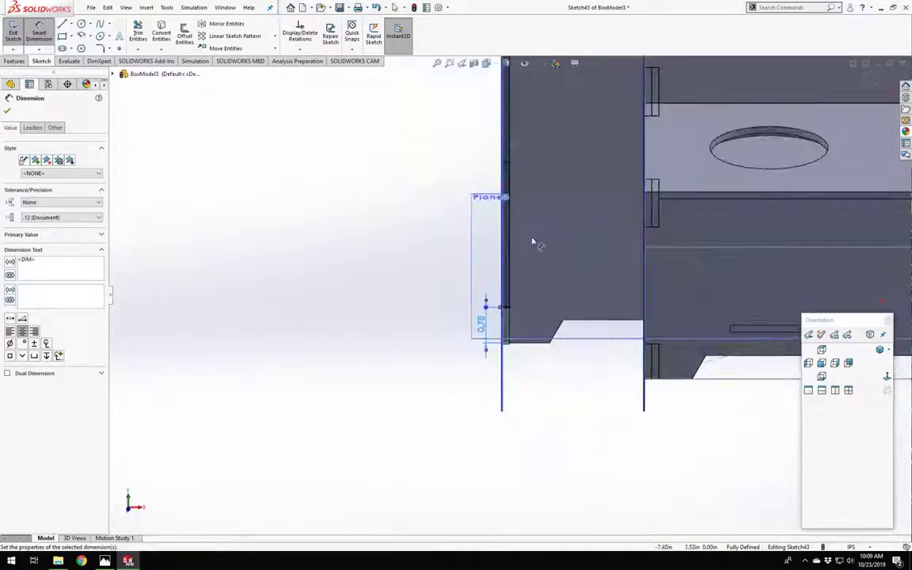
Sketch a second vertical rectangle about 0.28 in wide and 3.04 in tall from the slanted panel's inner edge toward the cabinet, below the control deck.
middle_click_drag(605, 209, 638, 192)
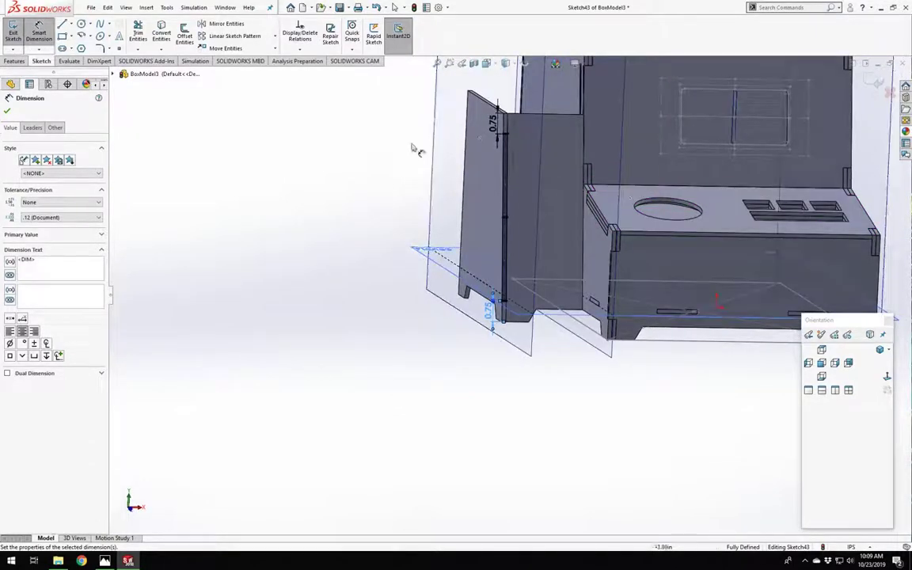
scroll(498, 138, "down", 4)
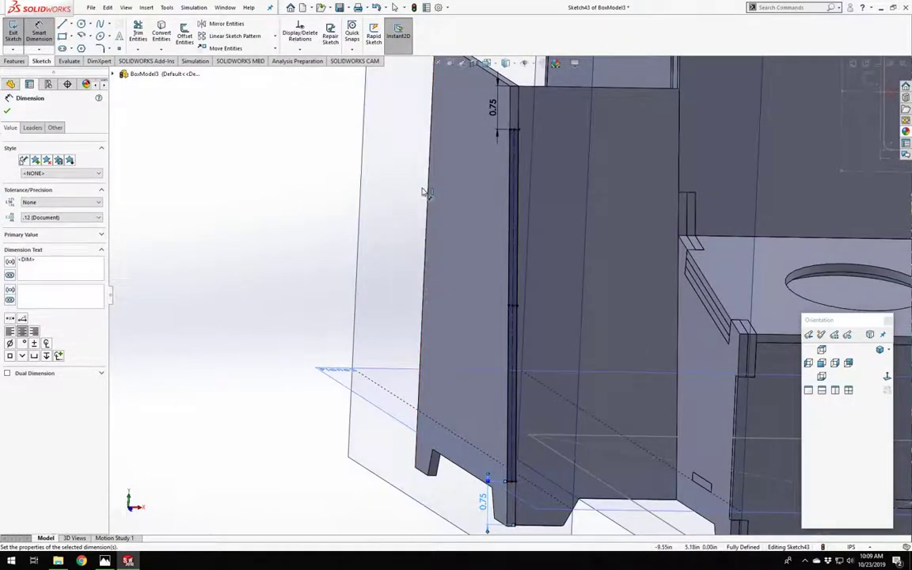
scroll(642, 197, "up", 6)
scroll(525, 315, "down", 5)
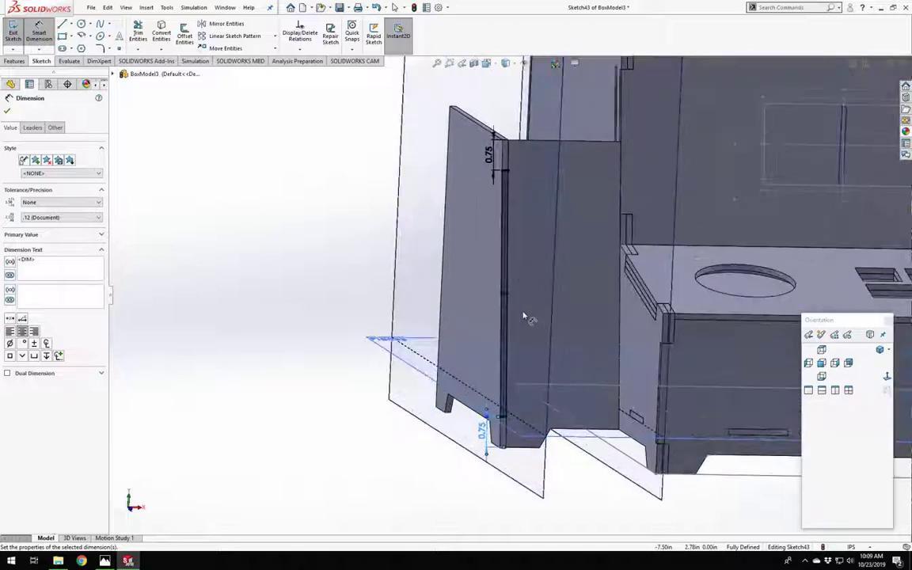
left_click(62, 37)
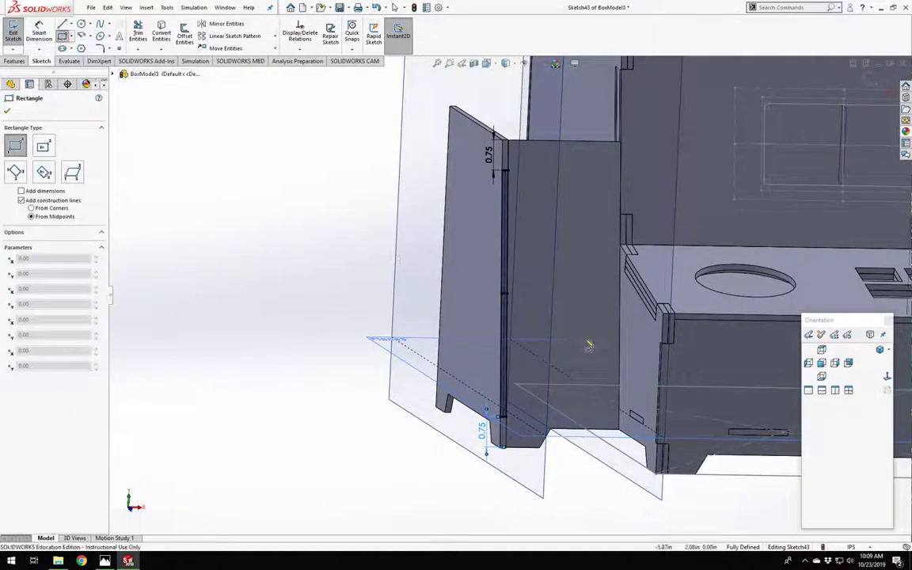
scroll(597, 346, "down", 3)
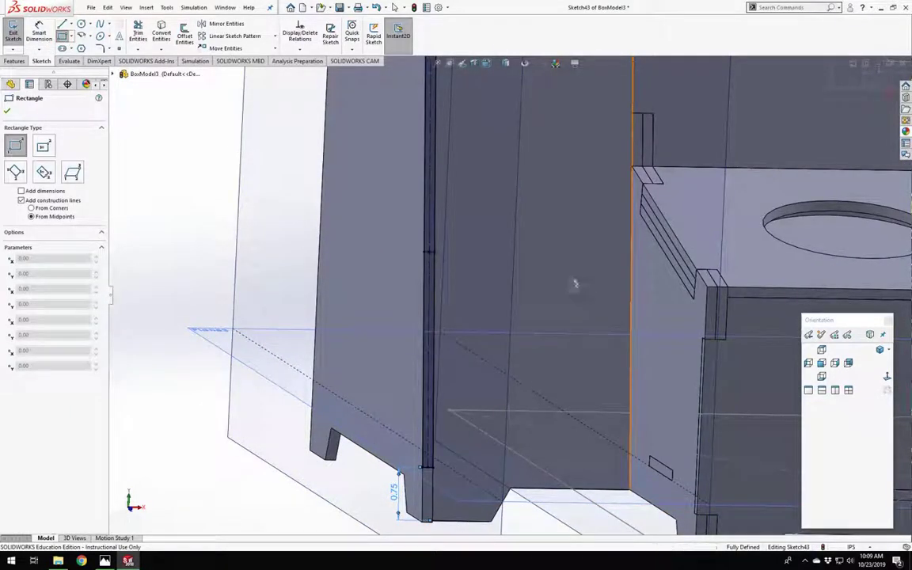
middle_click_drag(575, 284, 556, 269)
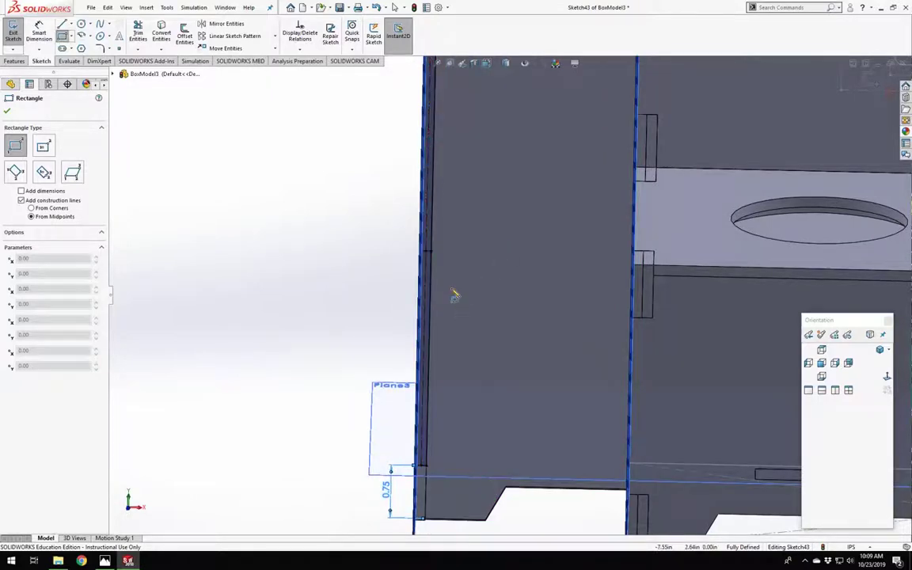
middle_click_drag(454, 294, 551, 211)
scroll(524, 193, "up", 6)
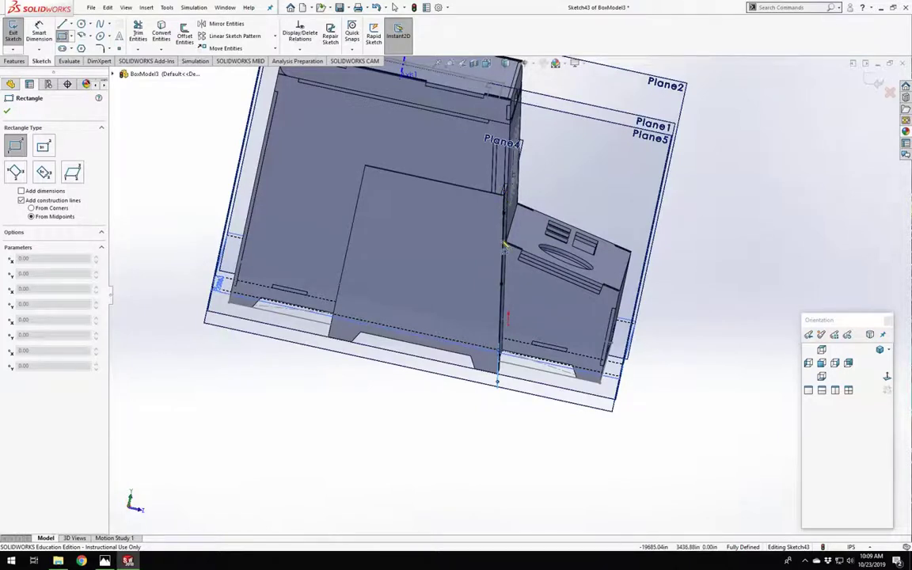
middle_click_drag(442, 383, 369, 388)
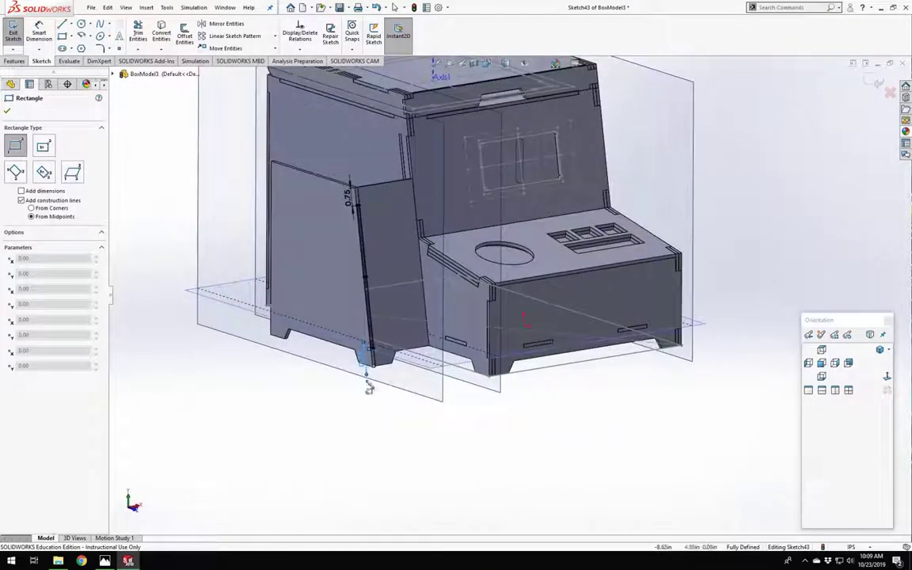
scroll(408, 259, "down", 10)
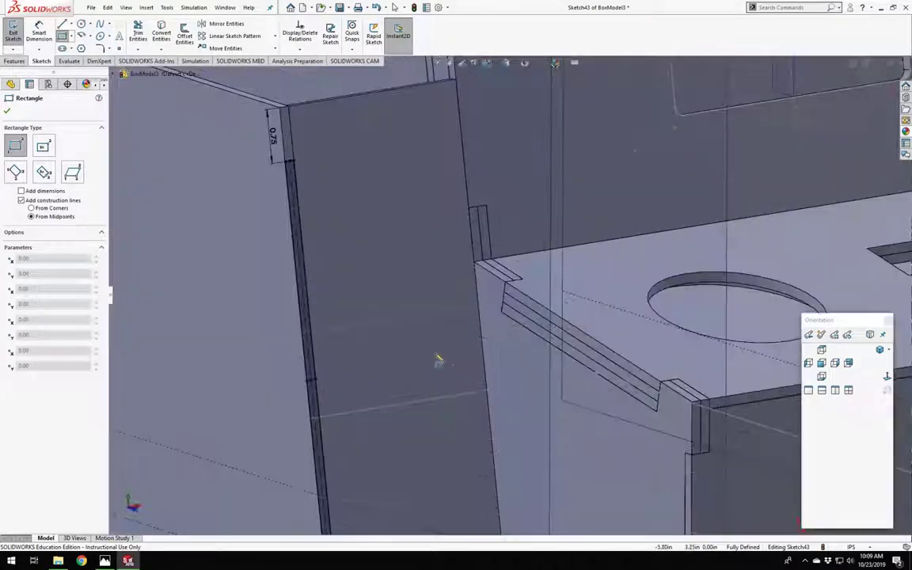
left_click(491, 331)
scroll(491, 331, "up", 5)
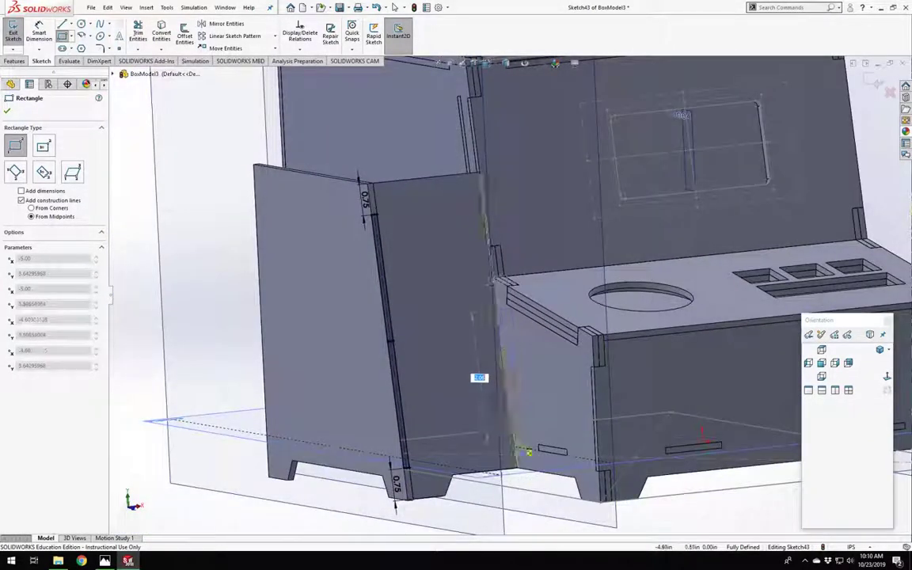
left_click(524, 439)
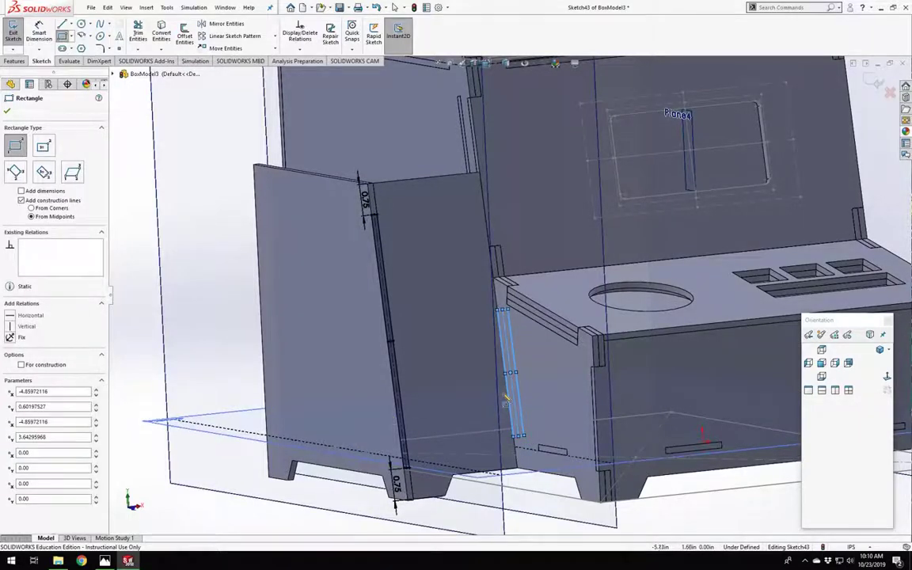
Dimension the distance from the second rectangle's top line to the adjacent rear corner of the control deck as 0.75 in.
mouse_move(525, 403)
middle_mouse_down()
mouse_move(489, 391)
mouse_move(511, 407)
middle_mouse_up()
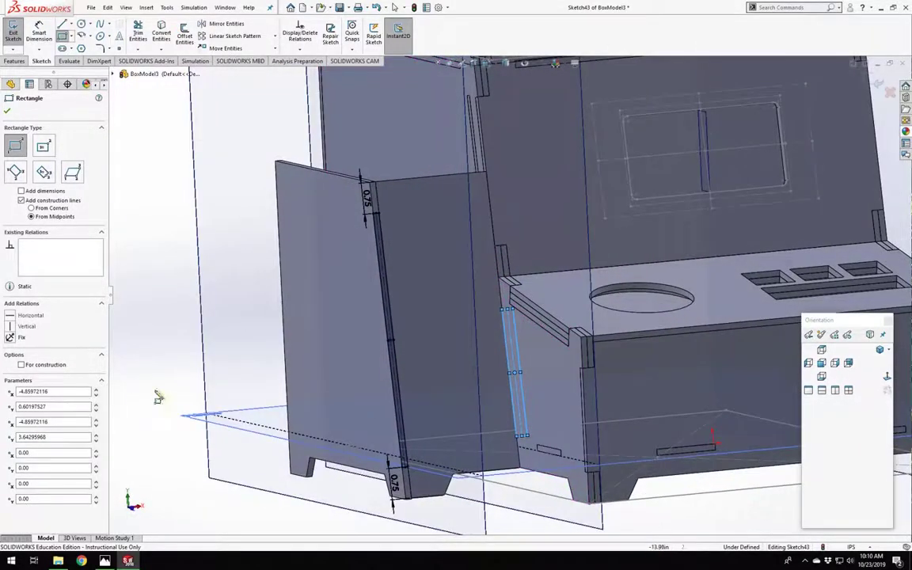
left_click(39, 33)
scroll(503, 286, "down", 5)
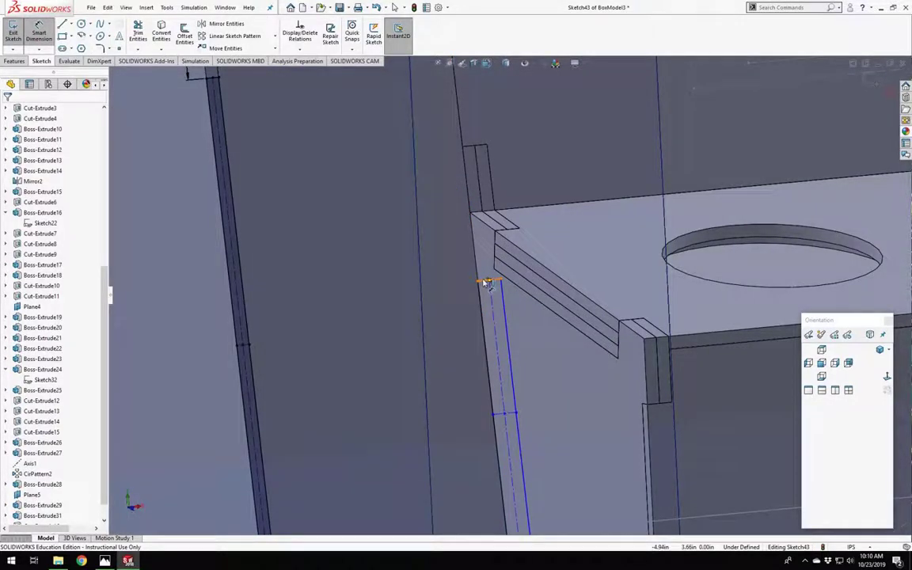
mouse_move(464, 278)
middle_mouse_down()
mouse_move(443, 274)
mouse_move(459, 277)
middle_mouse_up()
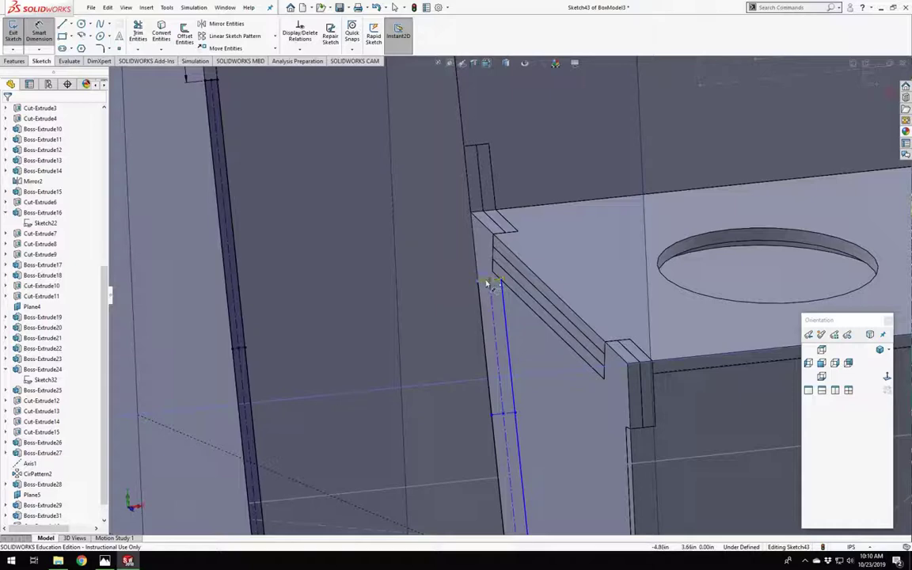
scroll(472, 306, "up", 6)
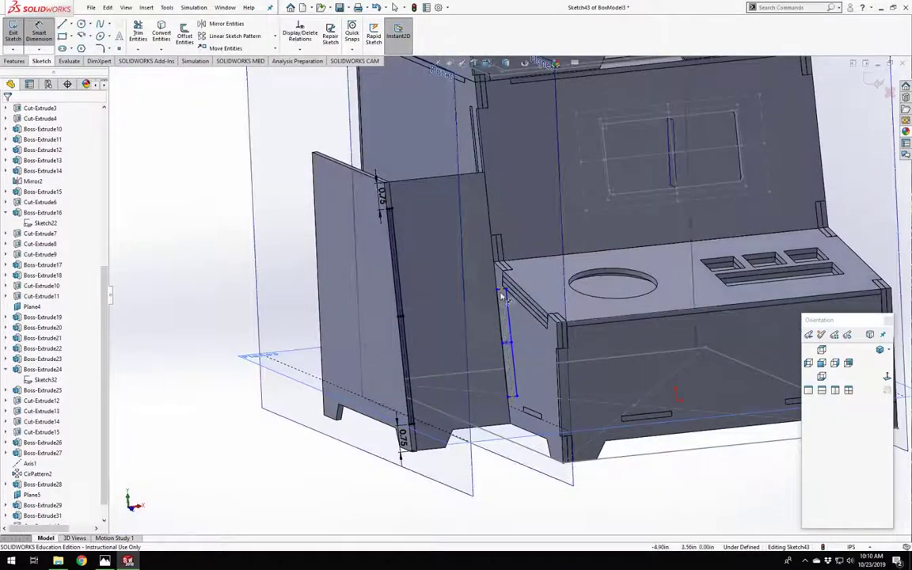
scroll(499, 293, "down", 5)
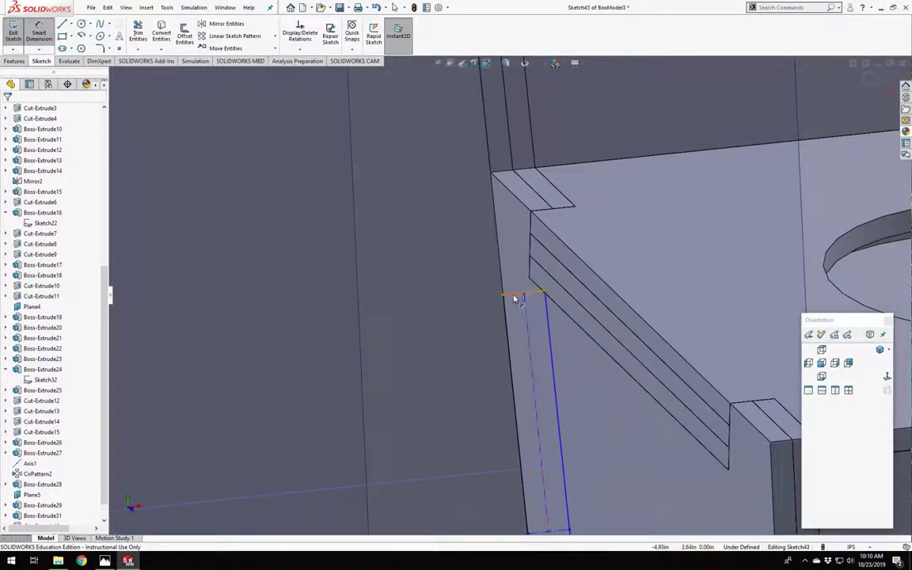
left_click(502, 295)
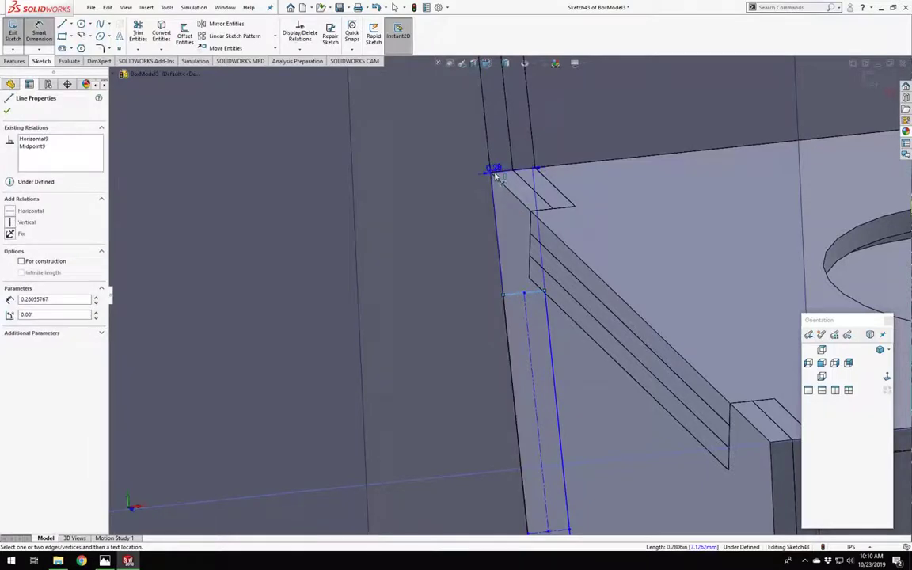
left_click_drag(497, 178, 412, 202)
left_click(434, 231)
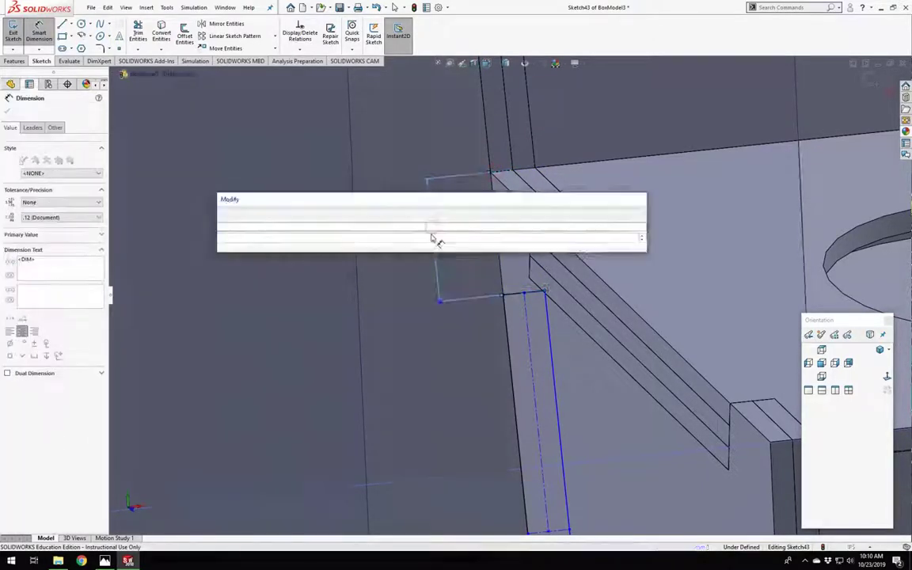
key("Return")
scroll(526, 319, "up", 3)
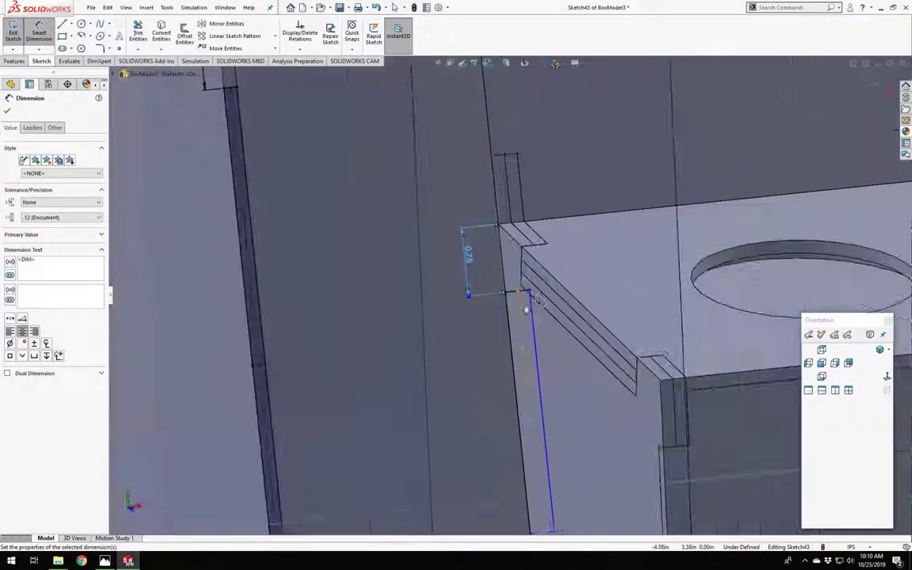
middle_click_drag(525, 311, 559, 341)
scroll(527, 452, "up", 10)
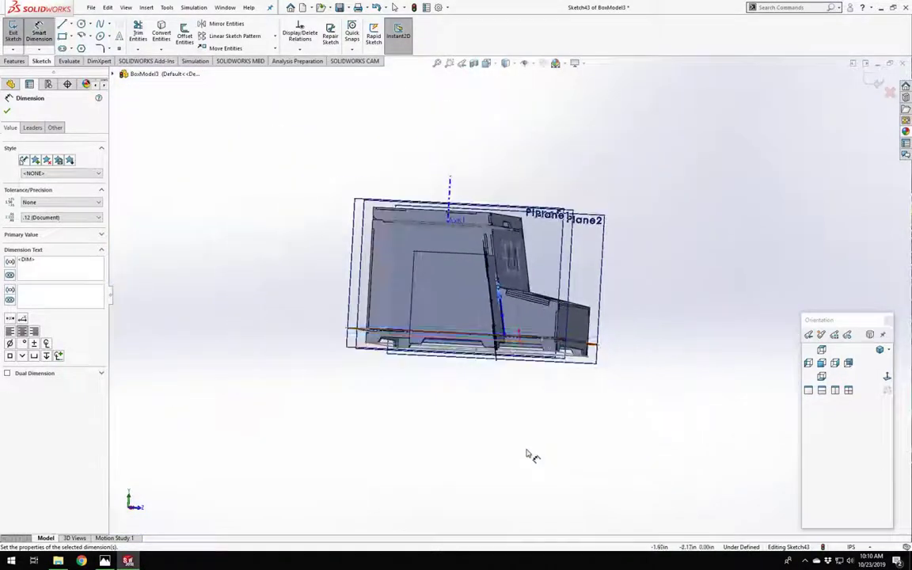
scroll(495, 320, "down", 12)
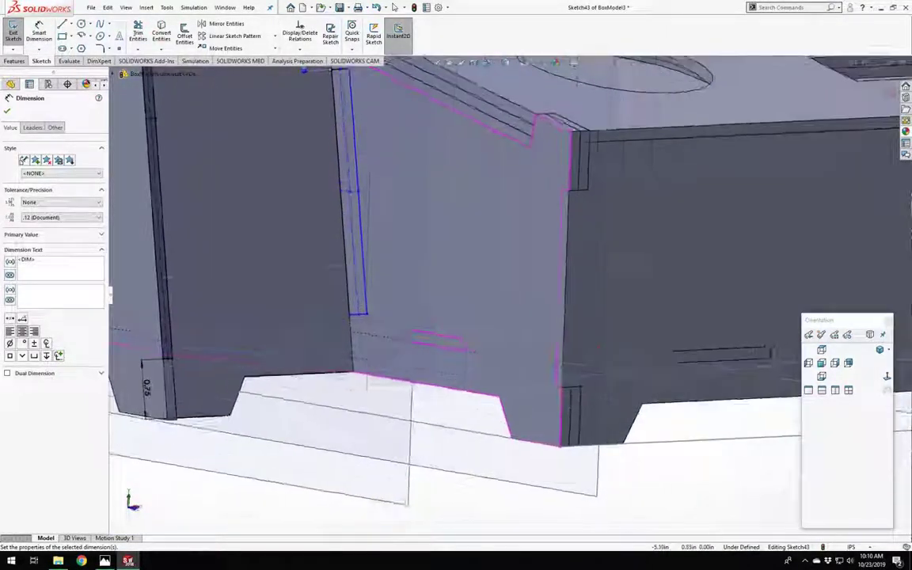
middle_click_drag(336, 304, 315, 307)
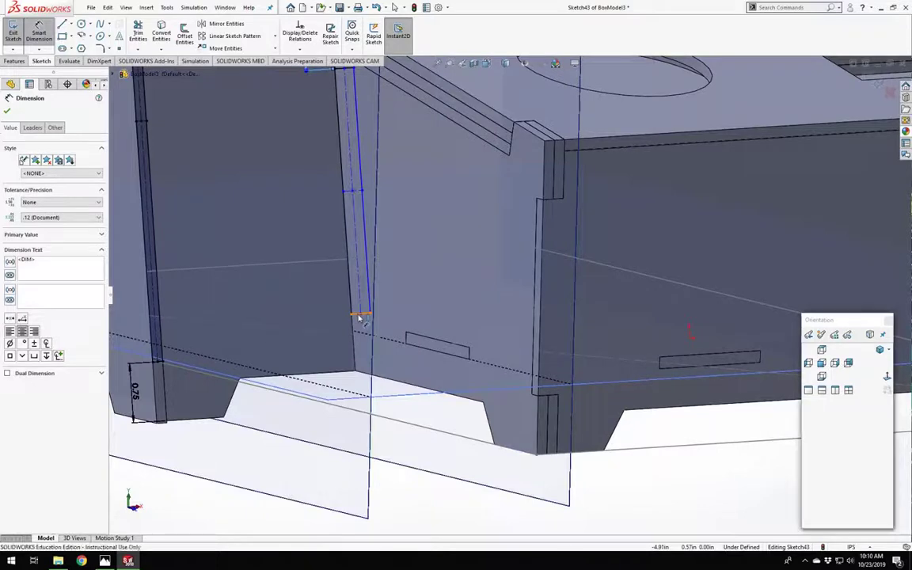
left_click(376, 335)
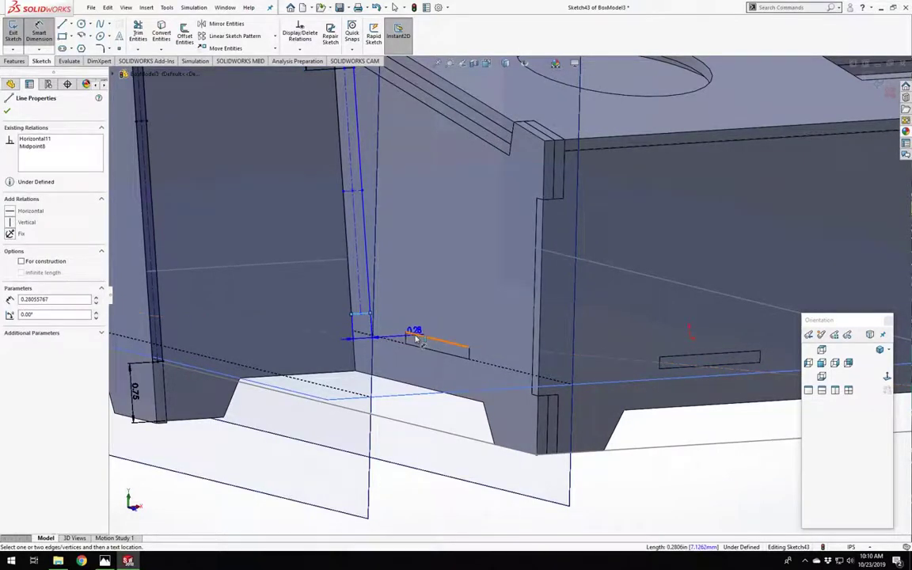
key("Escape")
Hide the cabinet's lower front panel beneath the control deck to expose the interior.
middle_click(376, 368)
mouse_move(377, 368)
middle_mouse_down()
mouse_move(358, 200)
mouse_move(415, 255)
mouse_move(380, 372)
mouse_move(429, 350)
mouse_move(447, 372)
mouse_move(487, 275)
middle_mouse_up()
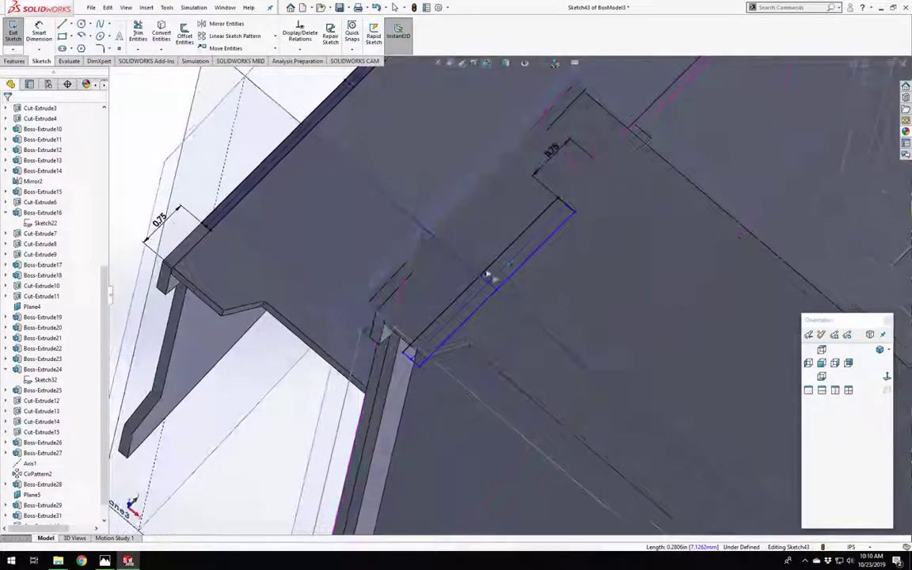
right_click(576, 237)
left_click(598, 370)
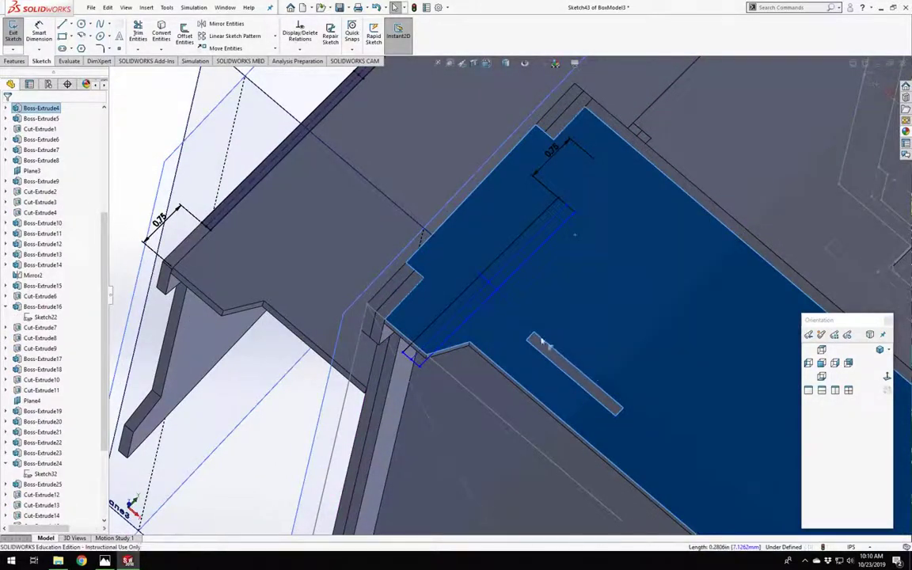
middle_click_drag(443, 326, 356, 417)
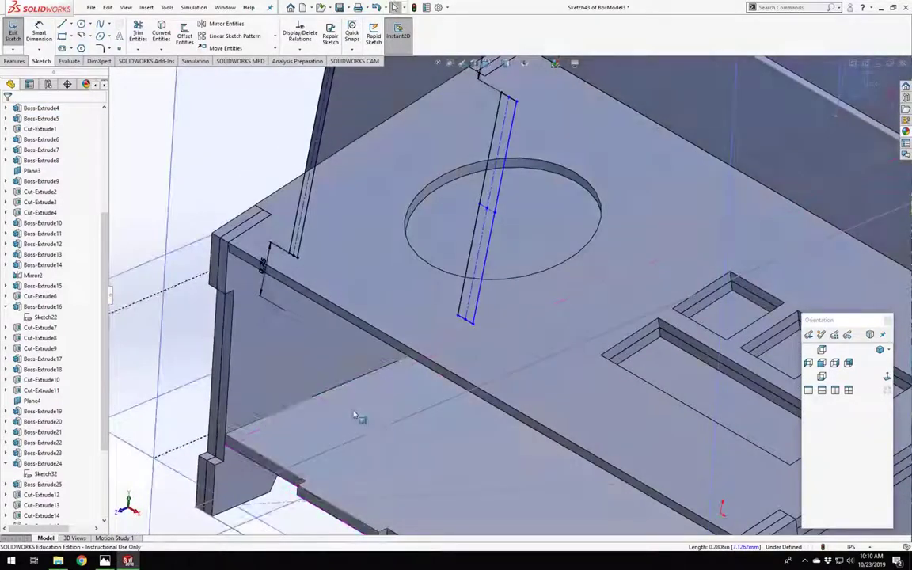
Create an intersection curve from the top face of the cabinet's inner floor panel and make the line construction geometry.
left_click(354, 411)
left_click(163, 50)
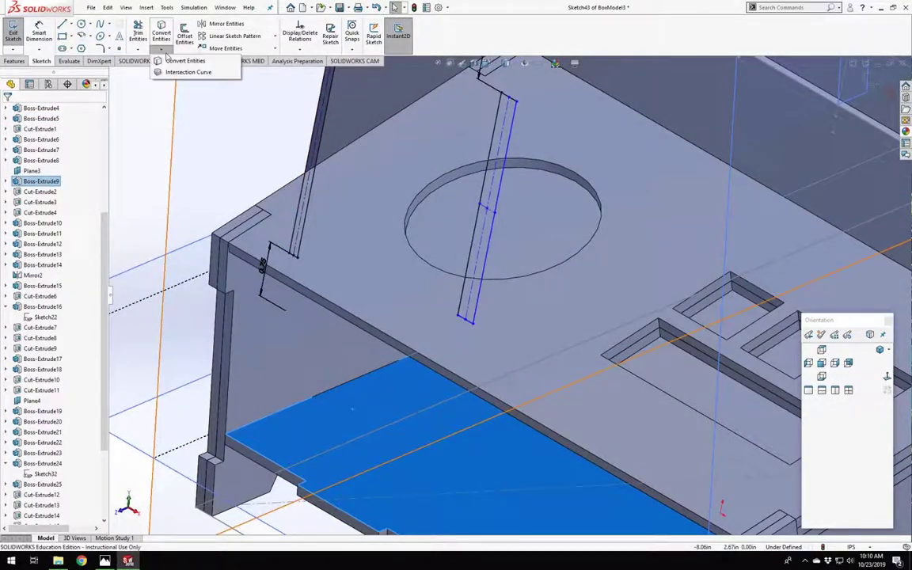
left_click(167, 73)
mouse_move(306, 326)
middle_mouse_down()
mouse_move(325, 380)
mouse_move(442, 312)
mouse_move(453, 326)
middle_mouse_up()
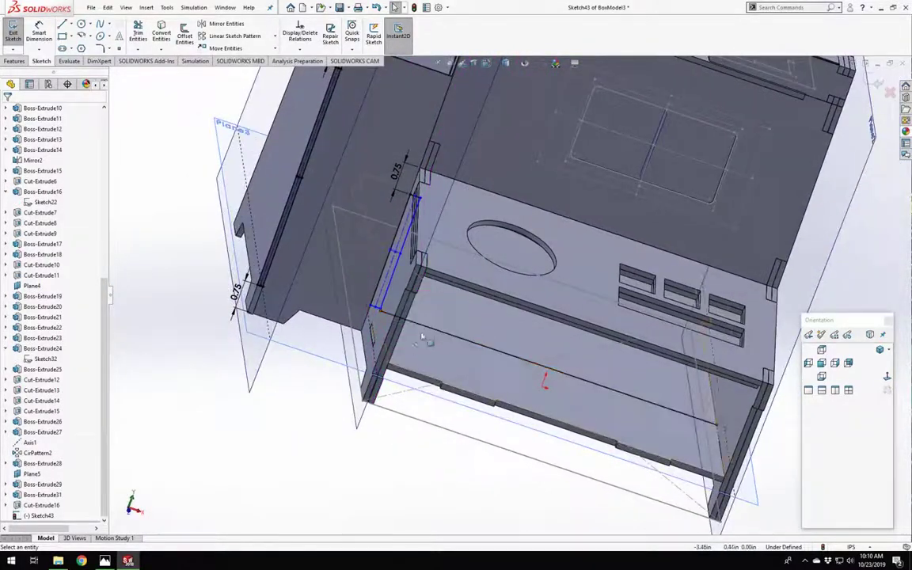
left_click(424, 330)
left_click(424, 327)
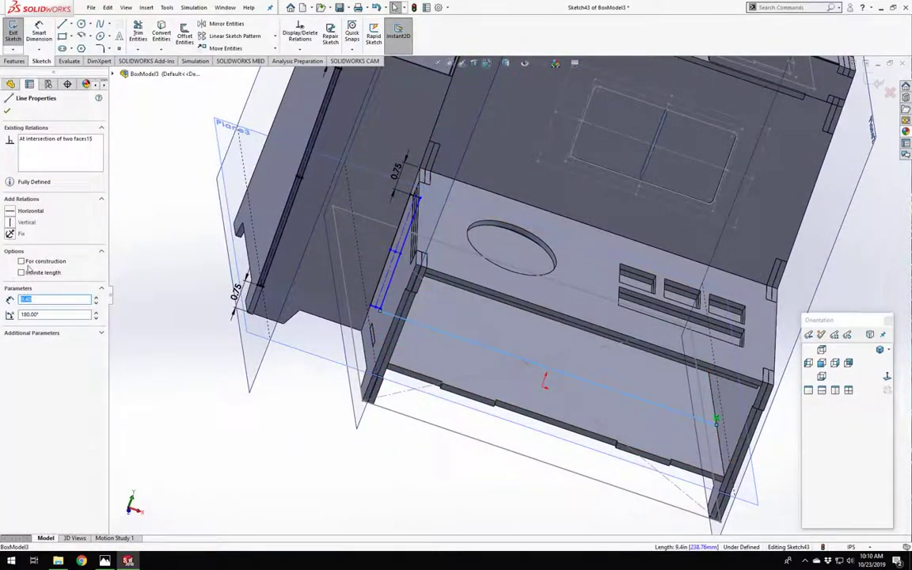
left_click(22, 261)
left_click(326, 429)
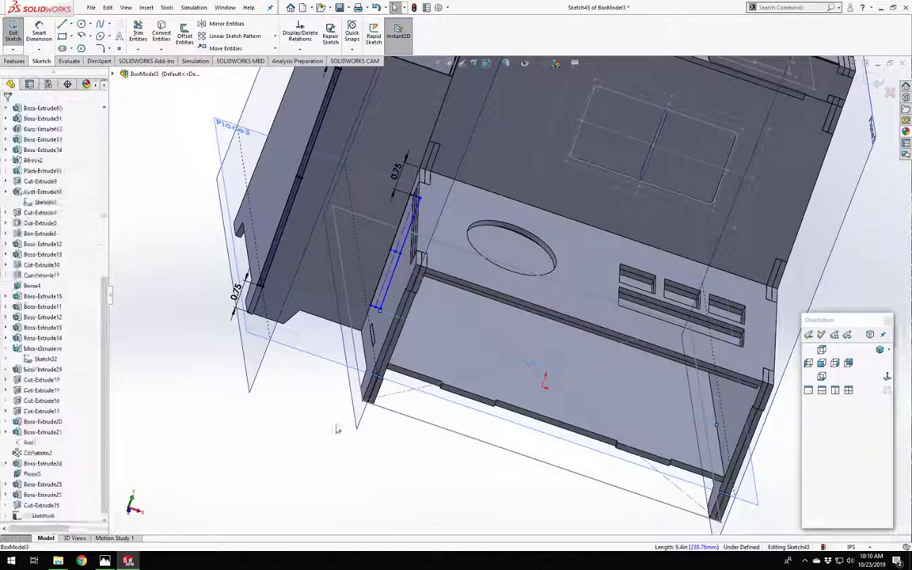
Examine the construction line's position relative to the second rectangle's bottom line and the cabinet's inner floor panel.
scroll(520, 381, "down", 5)
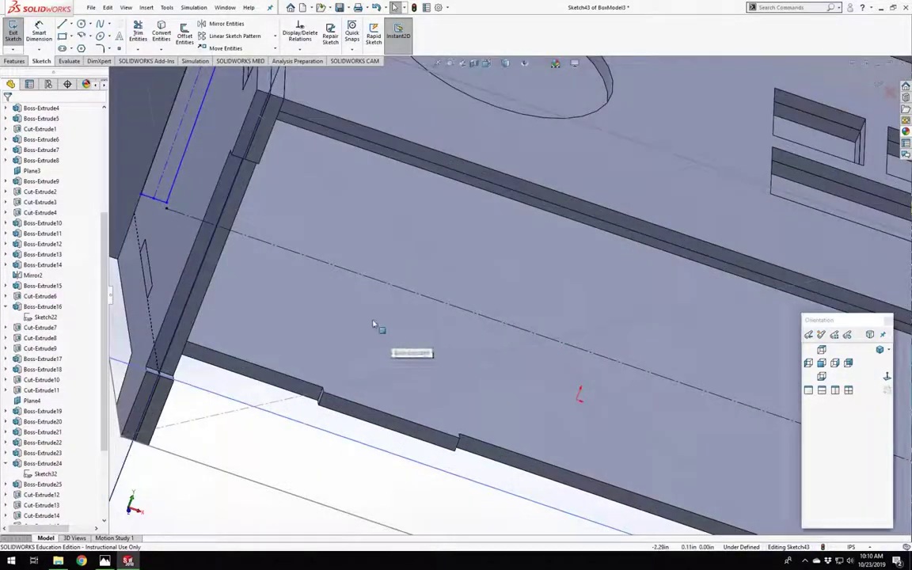
left_click(374, 324)
middle_click_drag(374, 325, 404, 354)
scroll(402, 353, "up", 6)
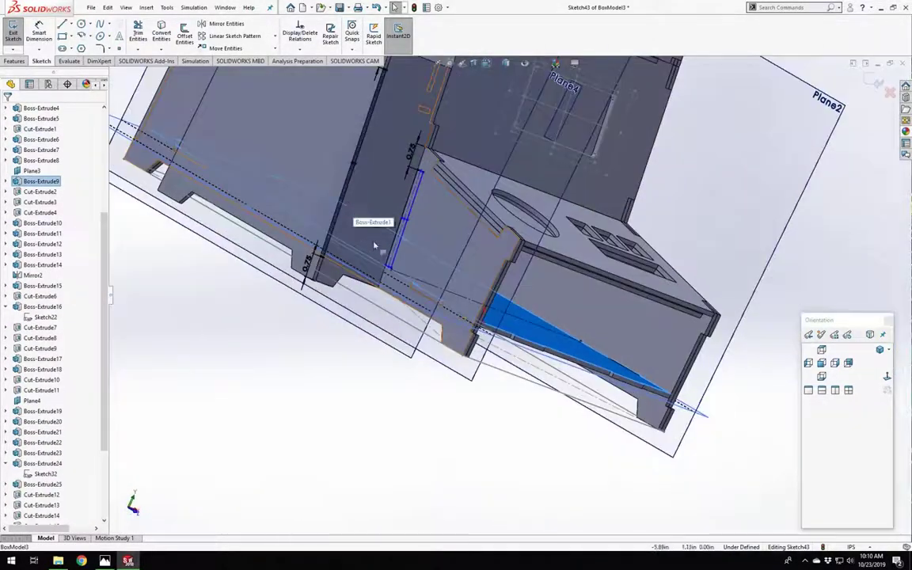
left_click(374, 243)
left_click(365, 446)
scroll(395, 275, "down", 7)
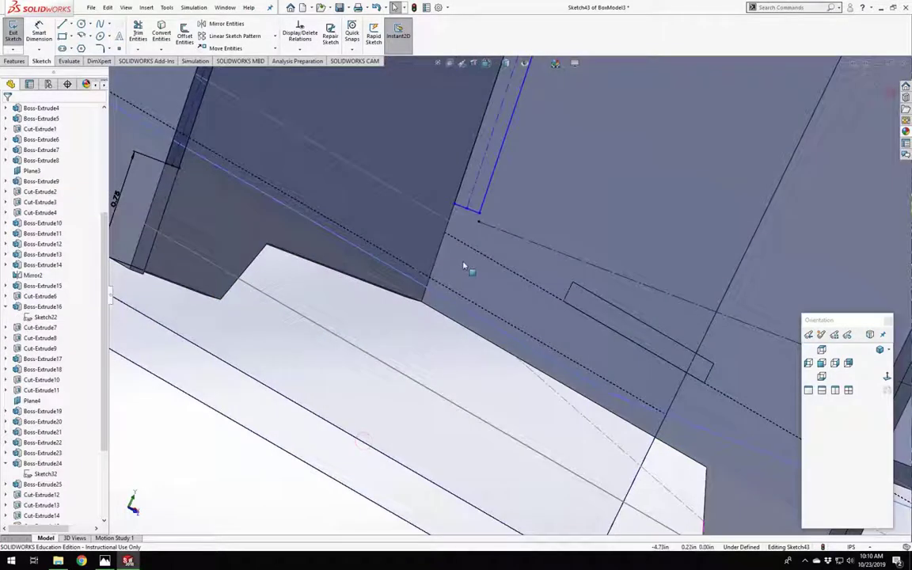
mouse_move(467, 269)
middle_mouse_down()
mouse_move(790, 318)
mouse_move(384, 197)
middle_mouse_up()
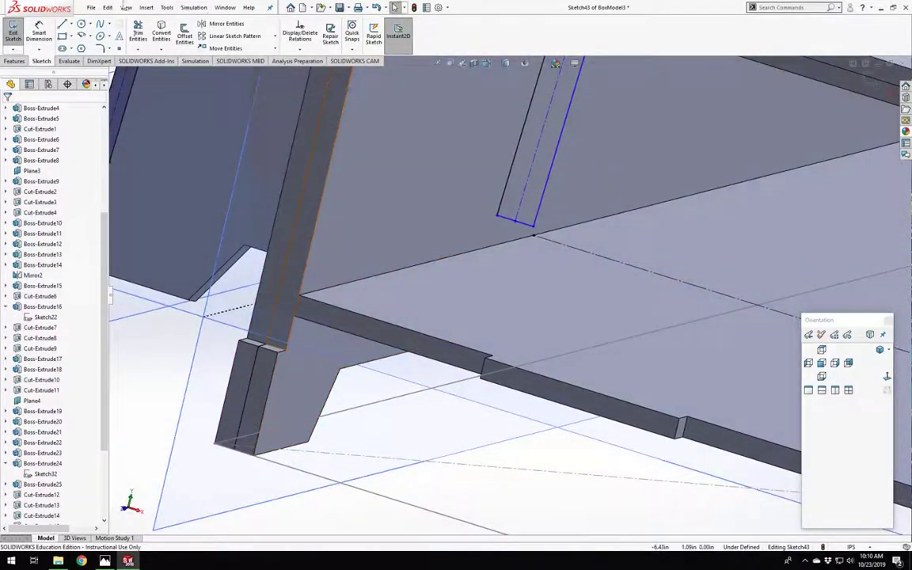
Dimension the distance from the second rectangle's bottom line to the construction line on the inner floor panel as 0.75 in.
left_click(38, 30)
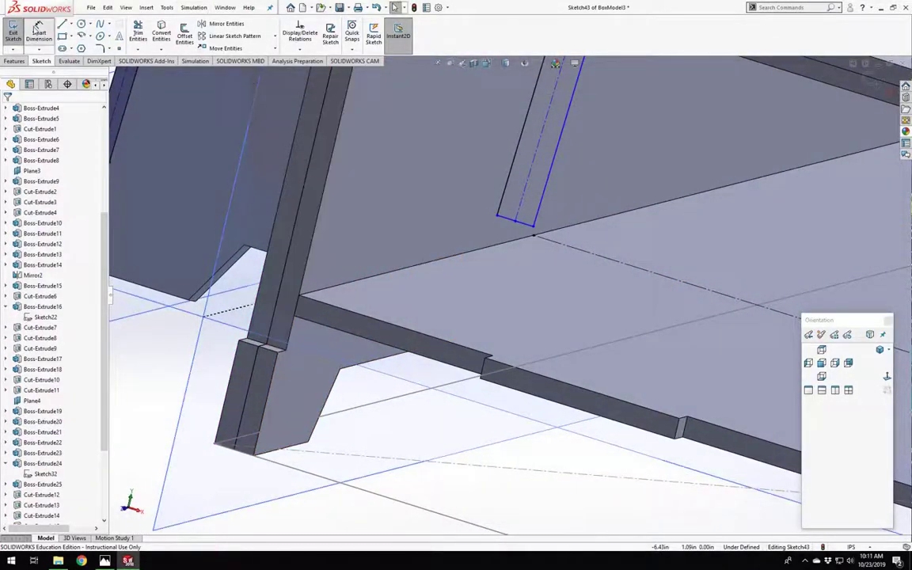
left_click(527, 228)
left_click(565, 246)
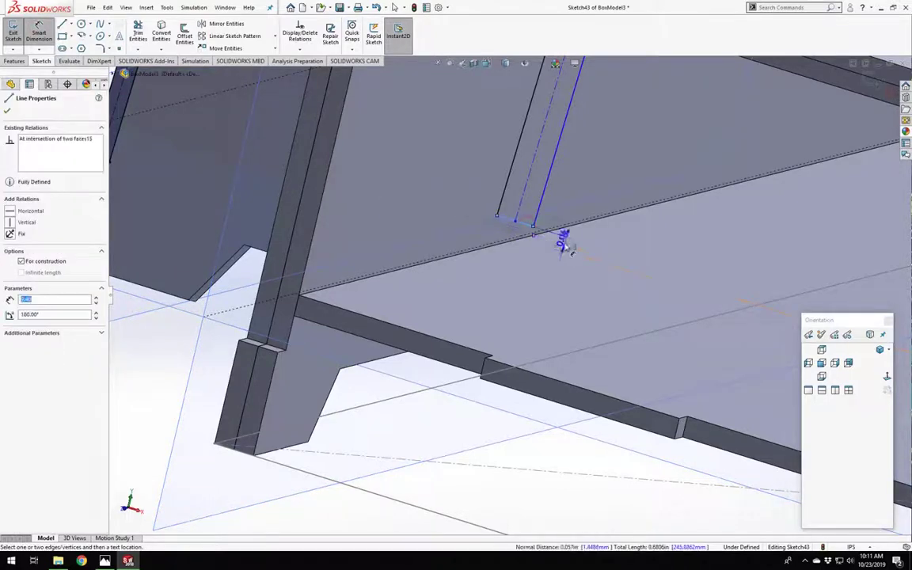
left_click(623, 240)
type(".05")
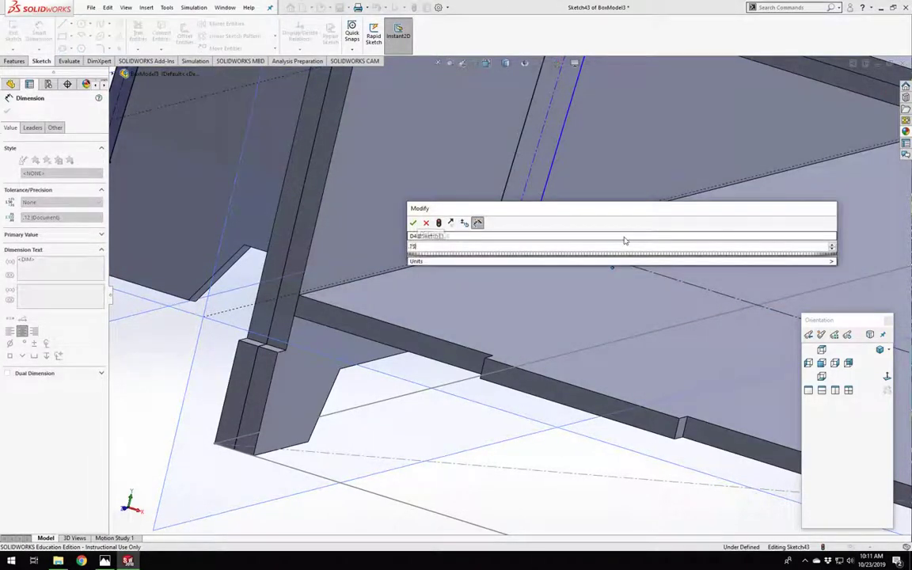
key("Return")
scroll(528, 186, "up", 6)
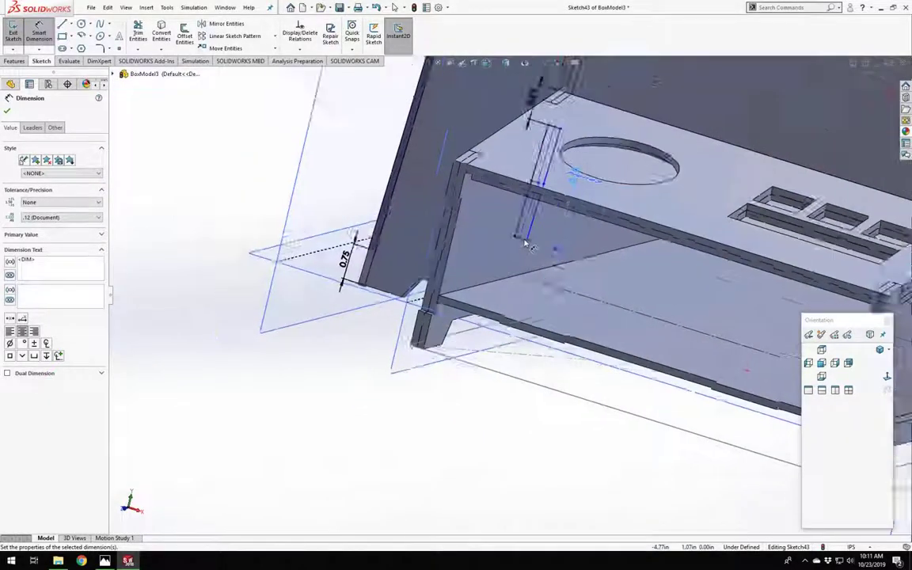
scroll(526, 237, "down", 4)
middle_click_drag(500, 338, 266, 379)
key("Escape")
key("Escape")
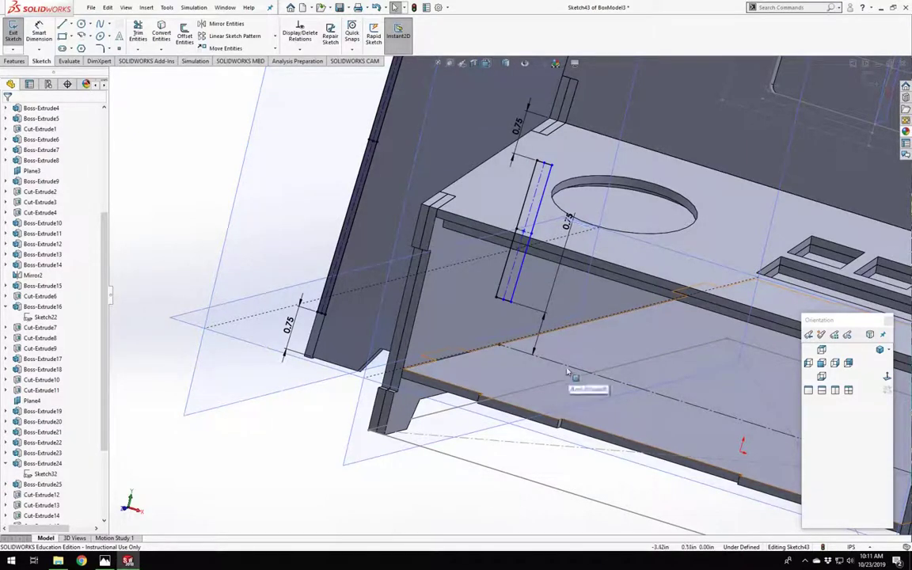
Make the second rectangle's inner bottom corner coincident with the inside face of the cabinet's side panel.
middle_click_drag(567, 372, 507, 300)
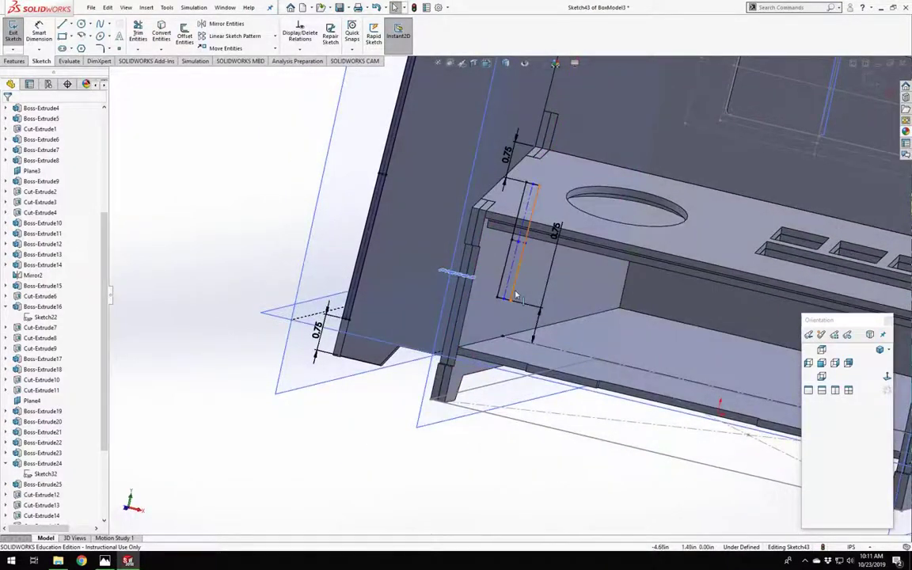
left_click(516, 296)
left_click(341, 433)
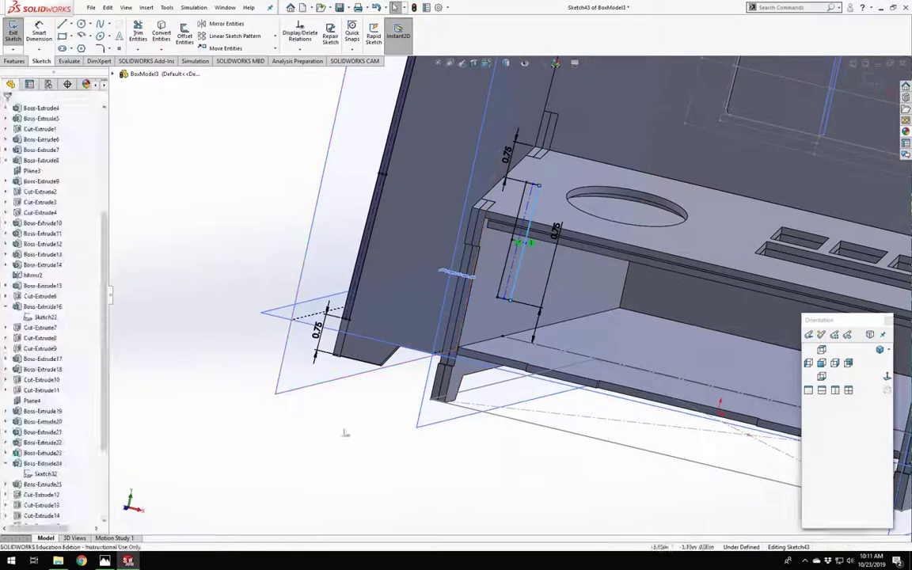
left_click(513, 307)
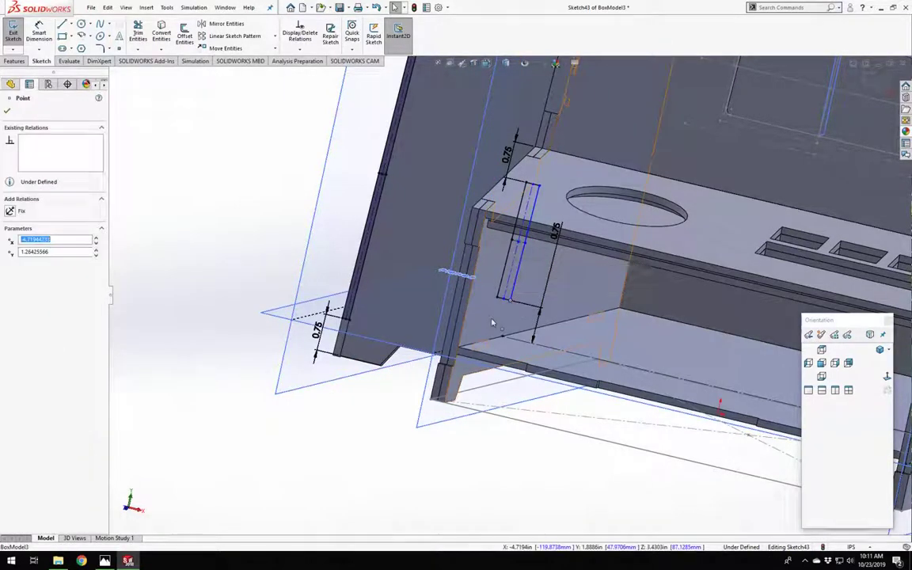
left_click(511, 302, "ctrl")
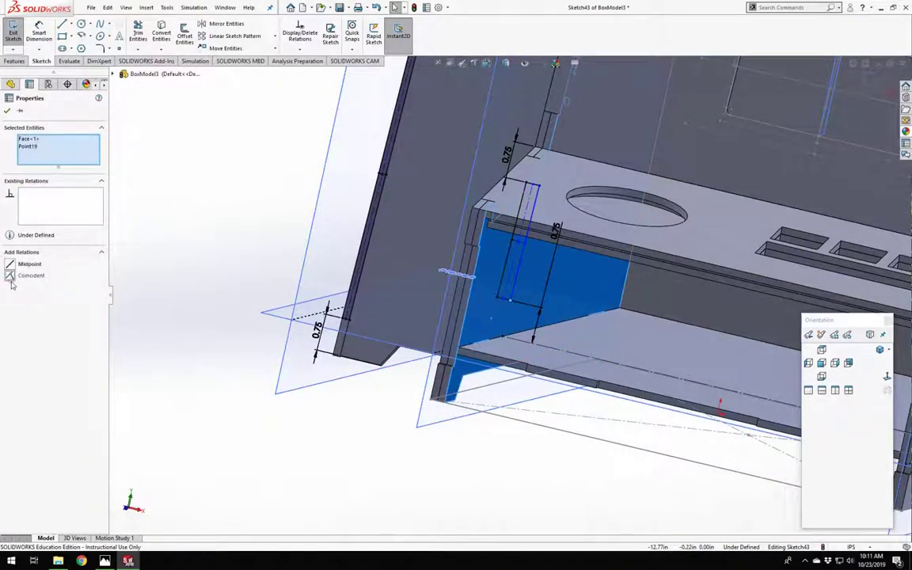
left_click(257, 414)
scroll(518, 261, "up", 4)
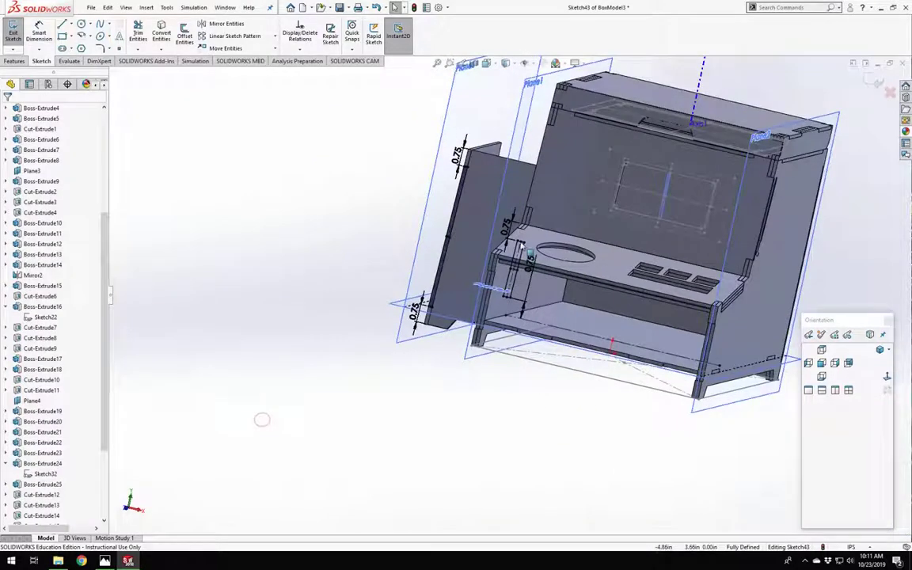
middle_click_drag(524, 258, 536, 241)
middle_click_drag(528, 242, 532, 245)
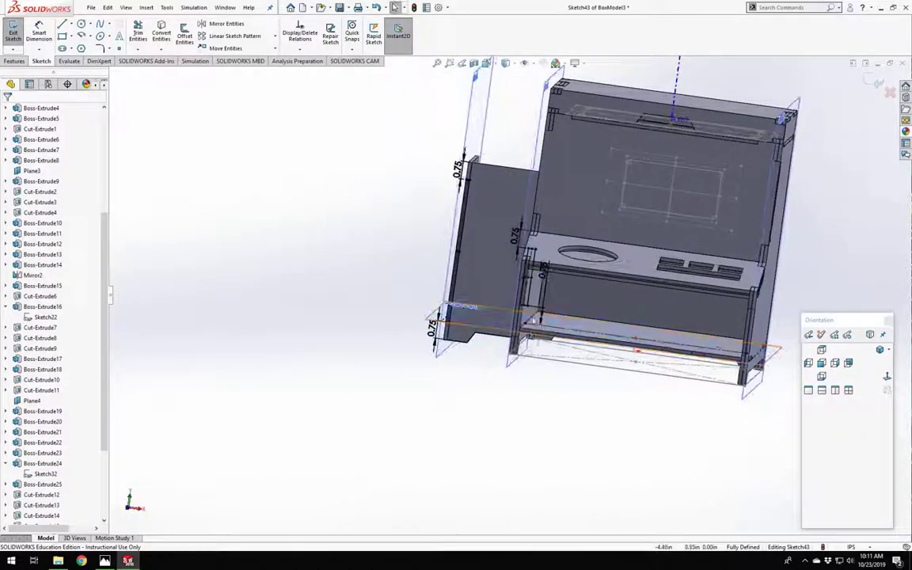
scroll(538, 314, "down", 8)
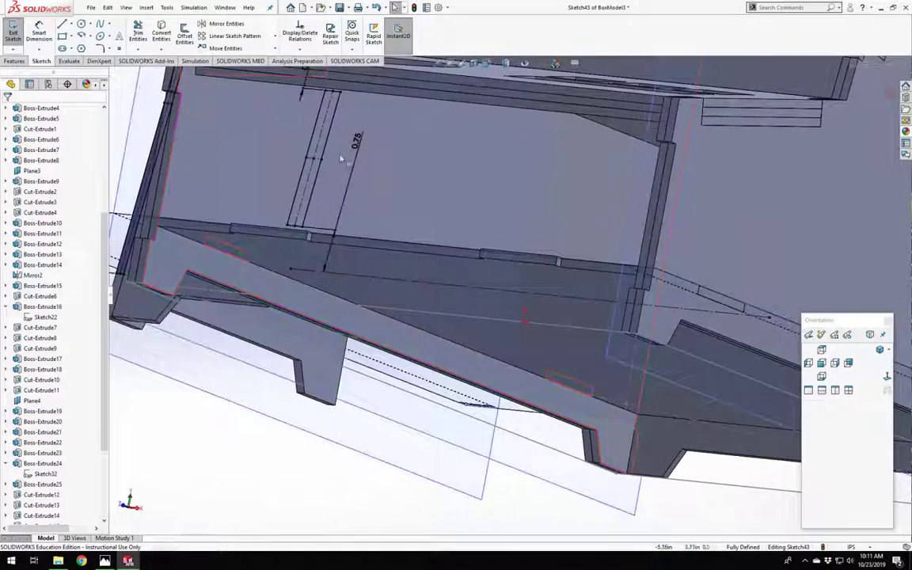
Exit the joint-tab sketch and begin extruding both tab rectangles, reversing the direction into the slanted front panel.
middle_click_drag(341, 160, 496, 253)
scroll(495, 253, "up", 3)
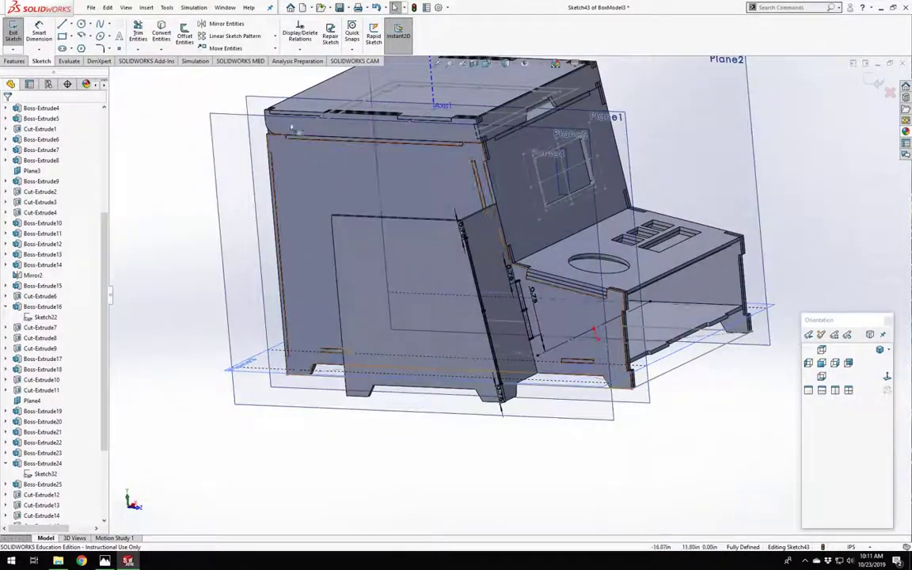
left_click(14, 34)
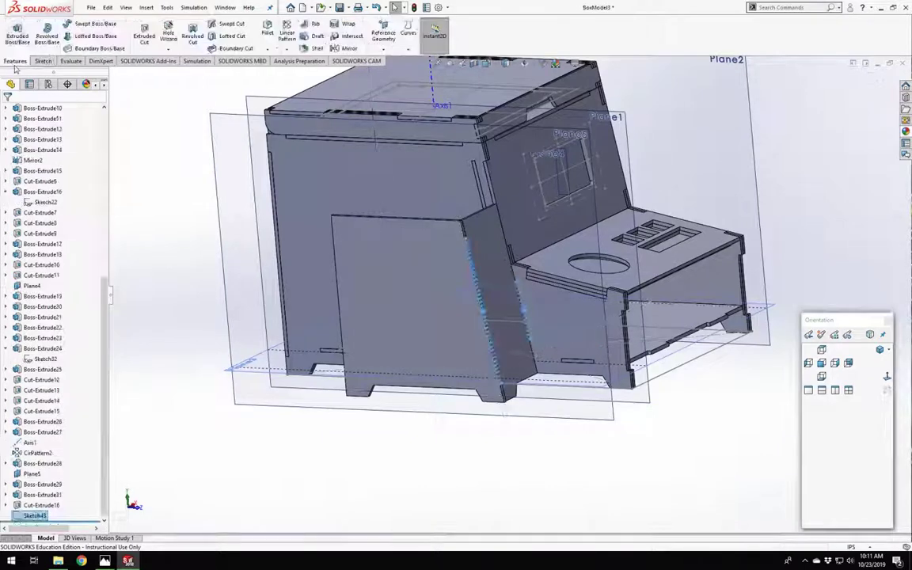
left_click(17, 35)
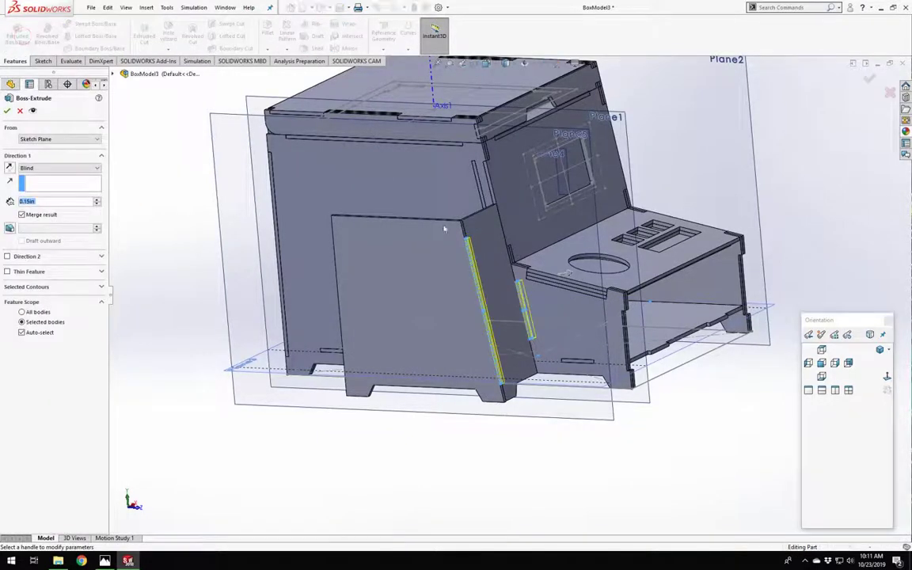
left_click(9, 170)
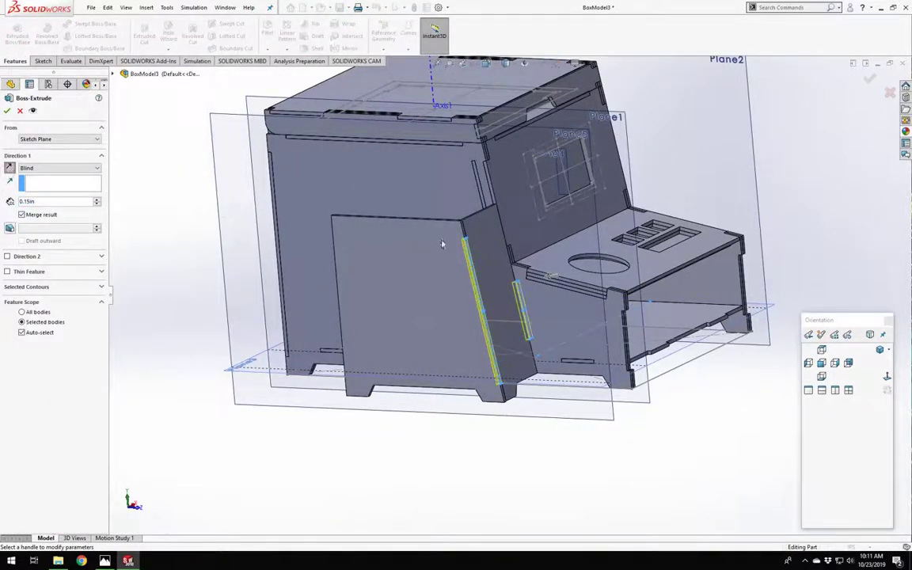
End the tab extrusion at the slanted front panel's inner top edge and merge it only with that panel.
middle_click_drag(442, 244, 490, 225)
scroll(519, 205, "down", 6)
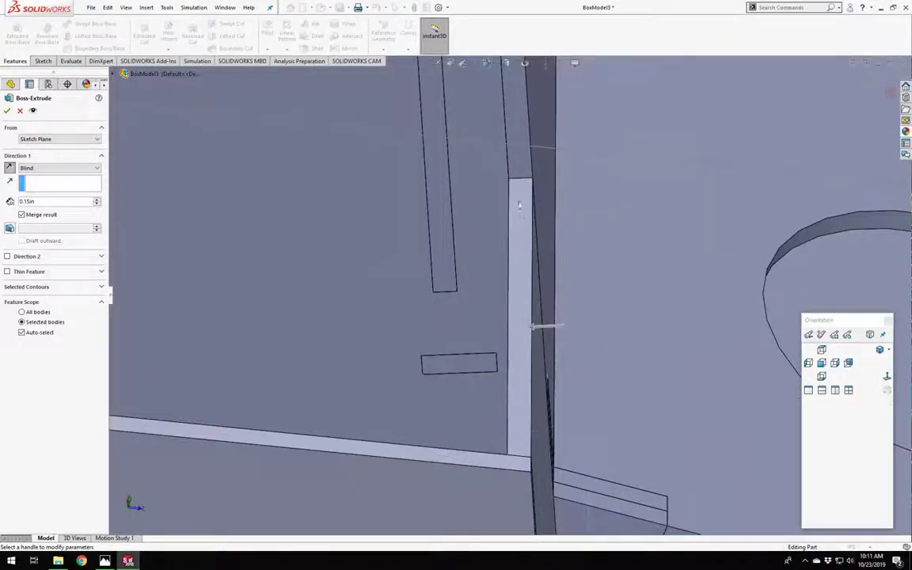
left_click(510, 193)
scroll(480, 436, "up", 8)
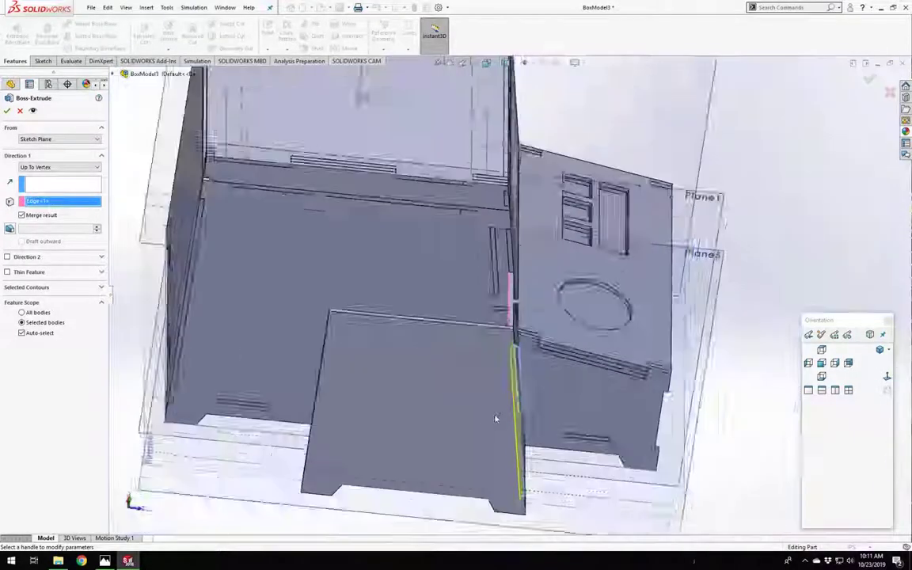
middle_click_drag(495, 356, 396, 317)
scroll(387, 305, "down", 4)
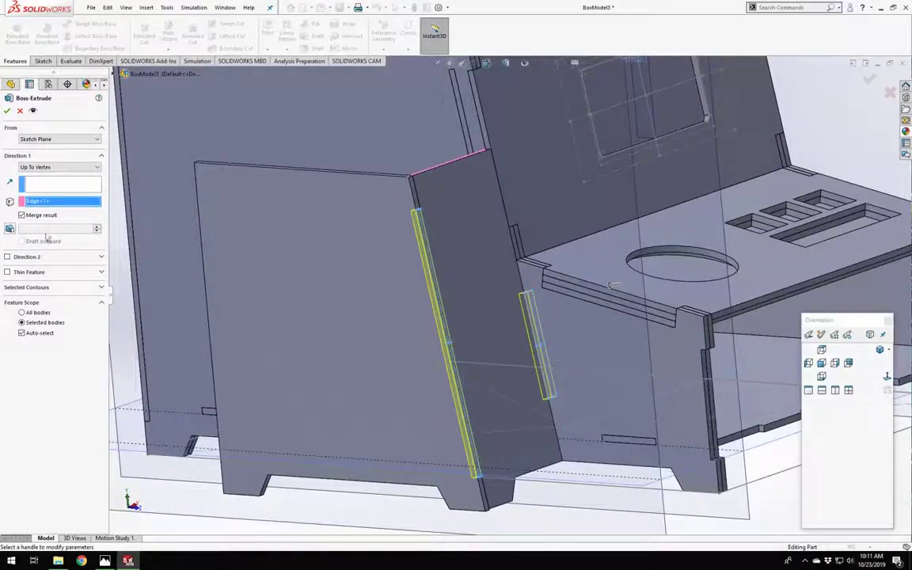
left_click(32, 333)
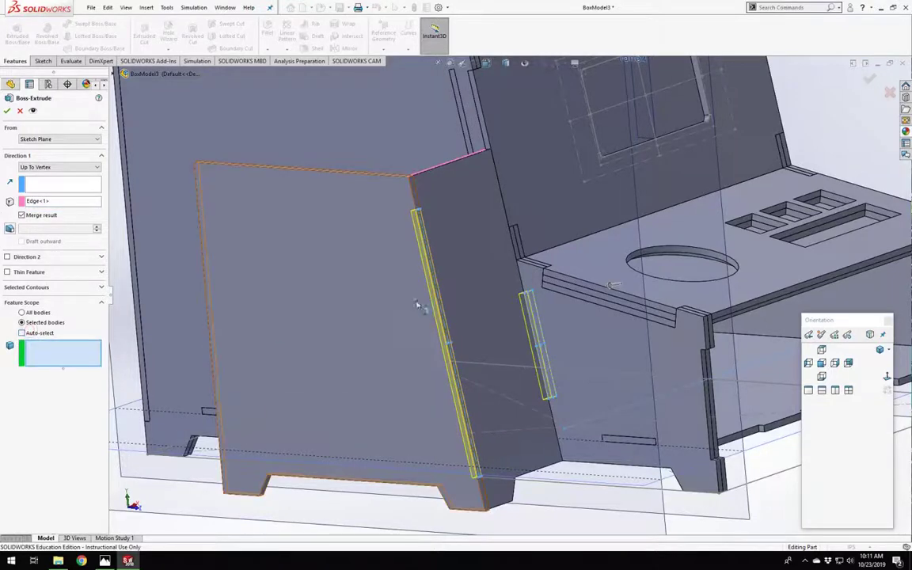
left_click(474, 295)
key("Return")
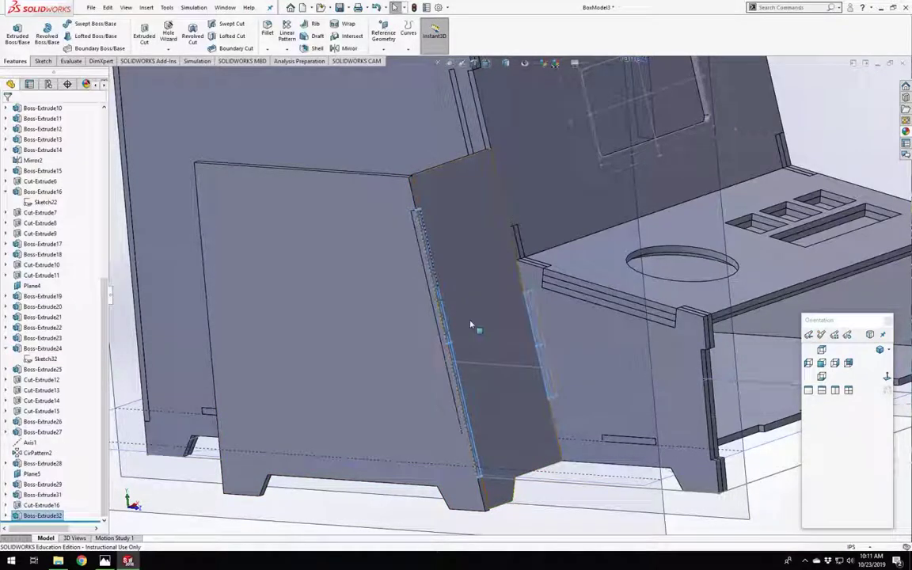
Reuse the joint-tab sketch for a blind extruded cut with its depth linked to the global variable "mat".
scroll(590, 406, "up", 5)
scroll(435, 283, "down", 5)
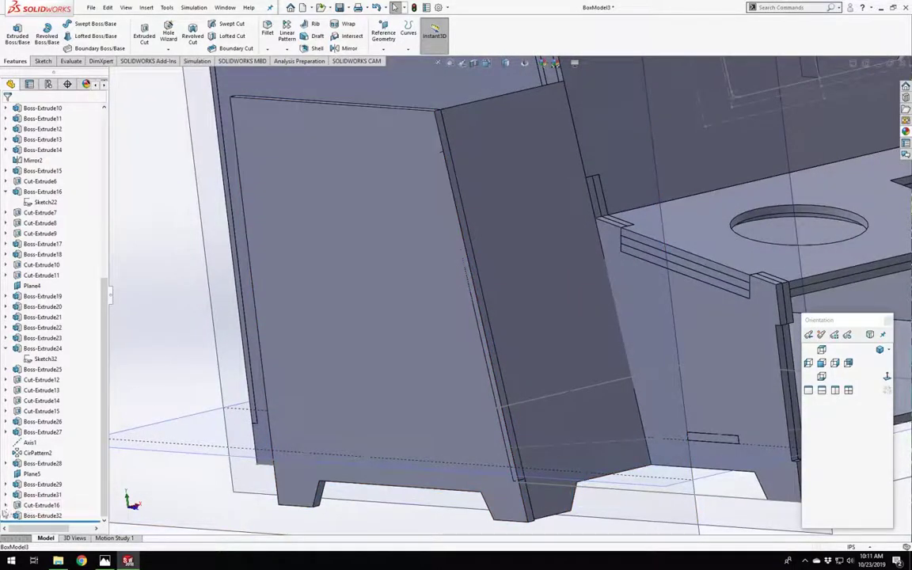
left_click(5, 516)
left_click(49, 516)
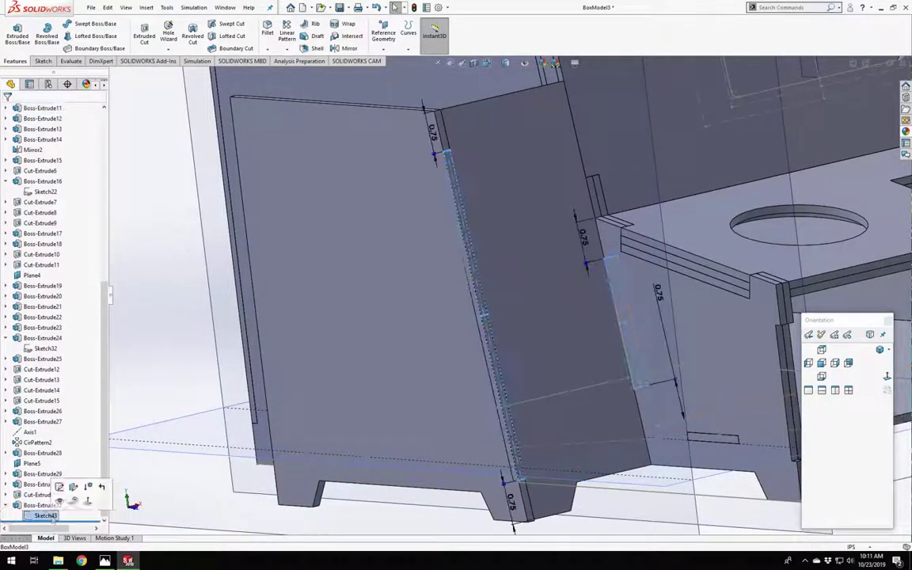
left_click(145, 32)
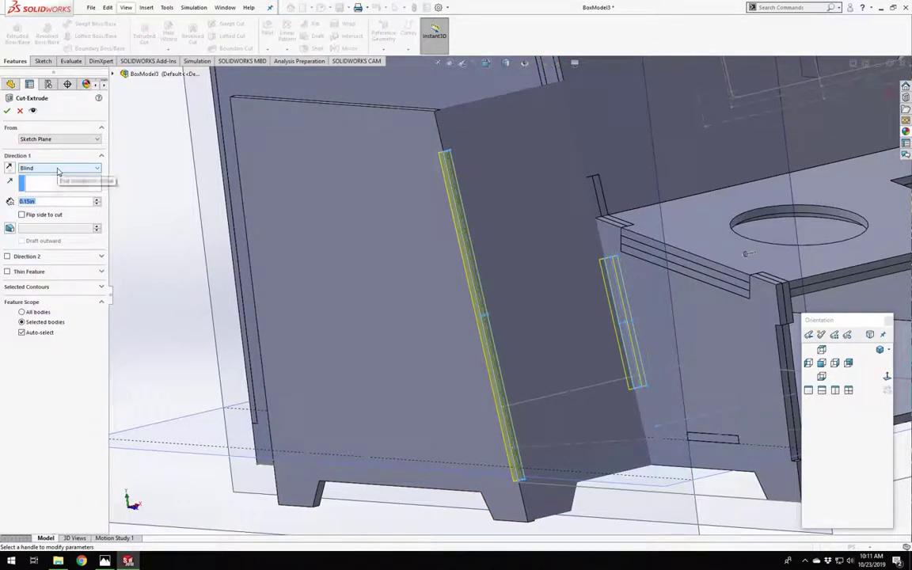
left_click(57, 169)
left_click(59, 177)
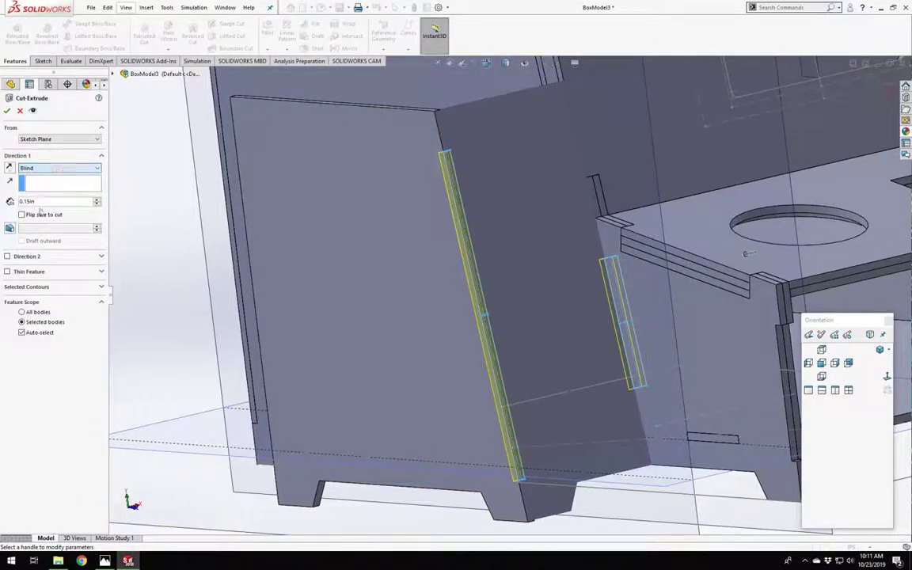
double_click(45, 202)
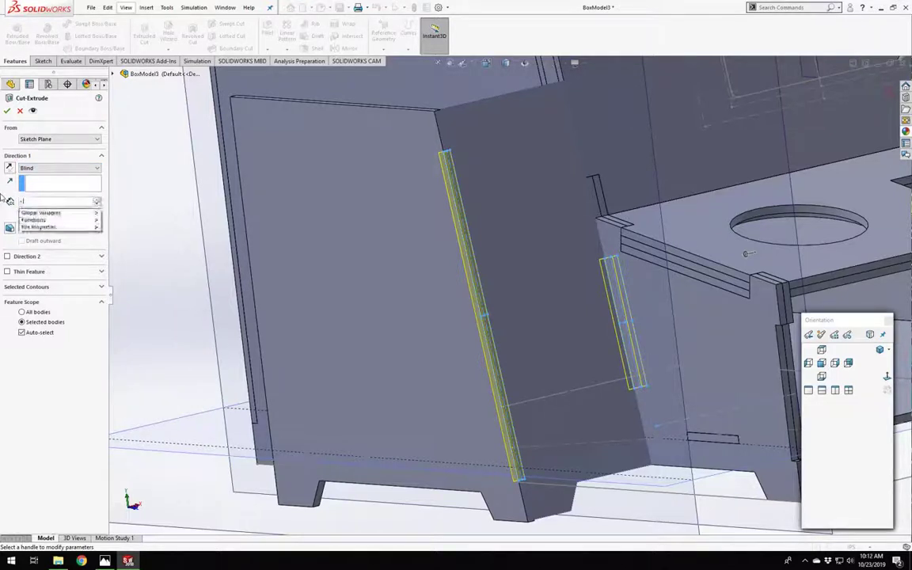
key("Return")
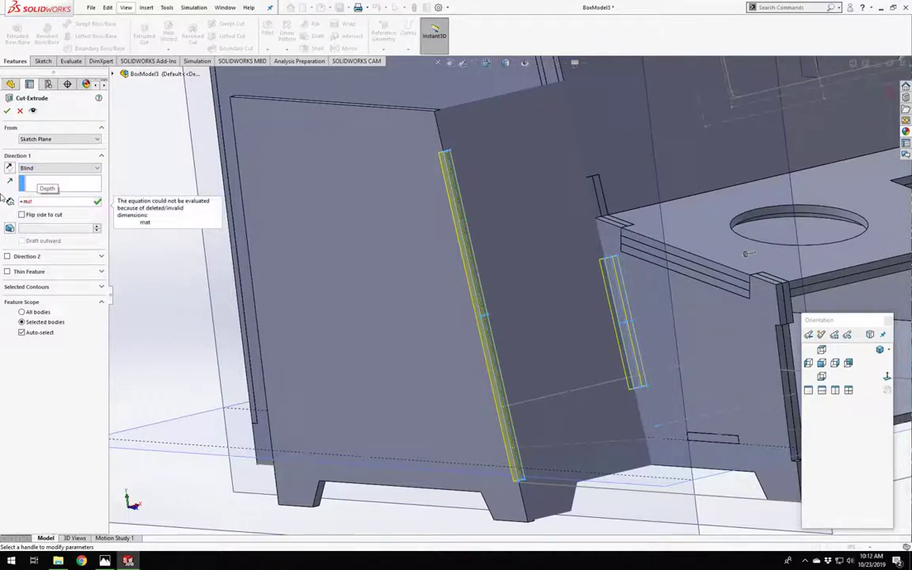
left_click(64, 202)
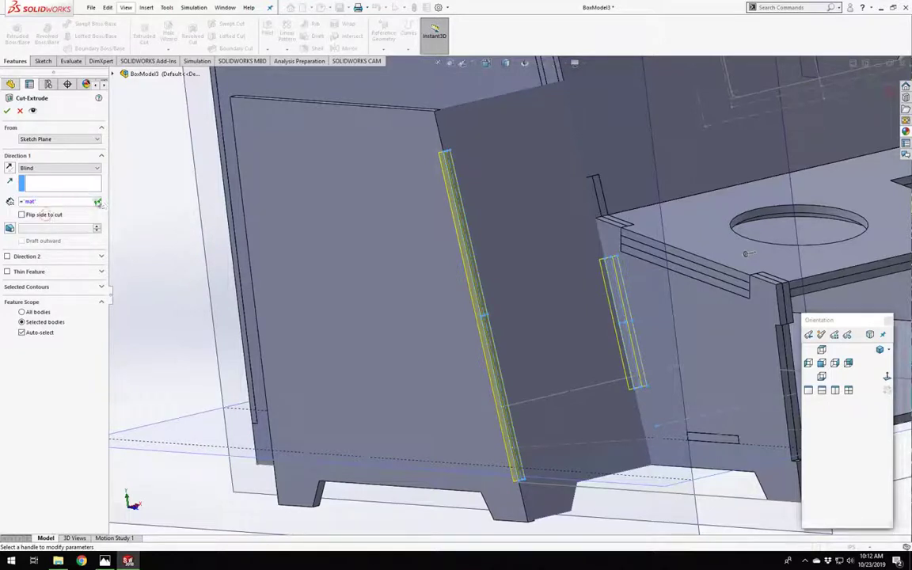
left_click(96, 202)
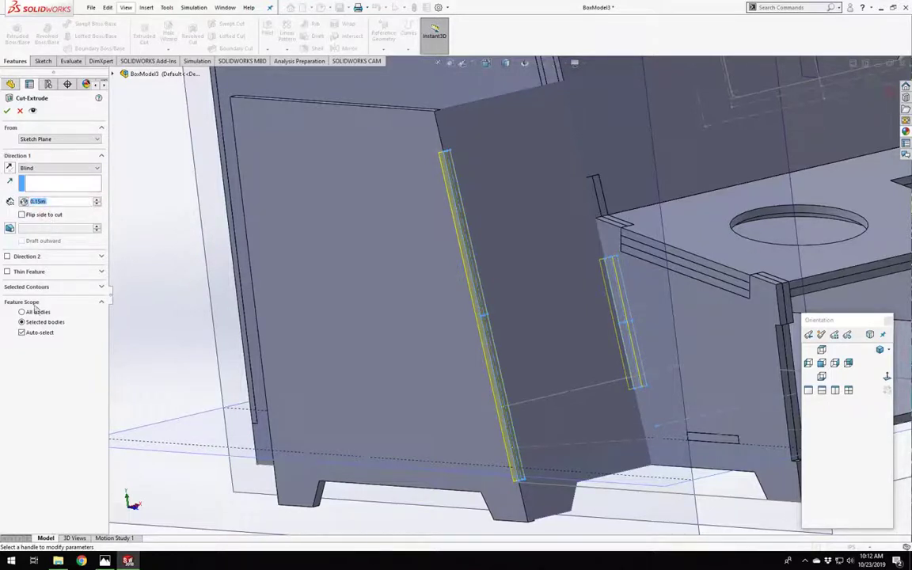
Limit the cut to the compartment's outer side panel and the cabinet's LeftSide_Outer panel, and complete it.
left_click(22, 332)
left_click(413, 296)
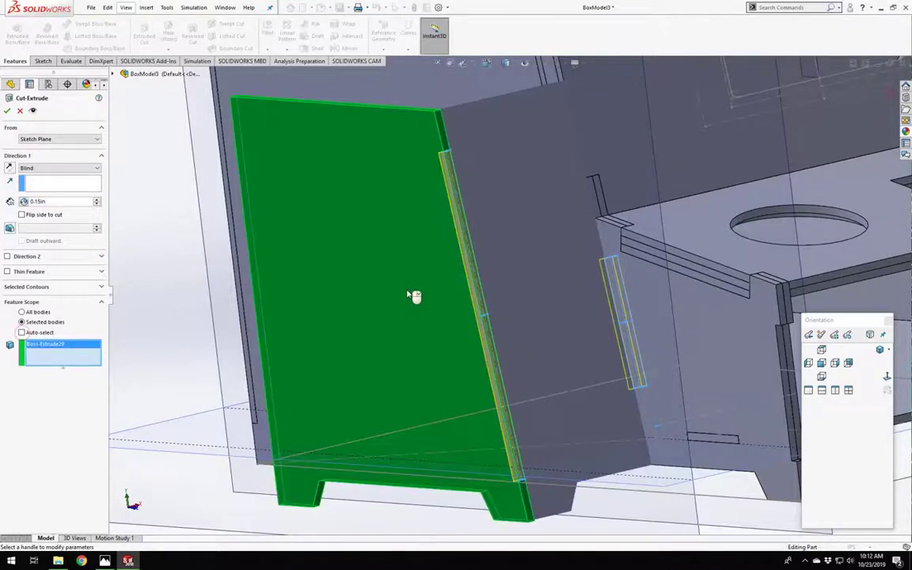
left_click(724, 391)
scroll(497, 338, "down", 6)
scroll(482, 277, "up", 3)
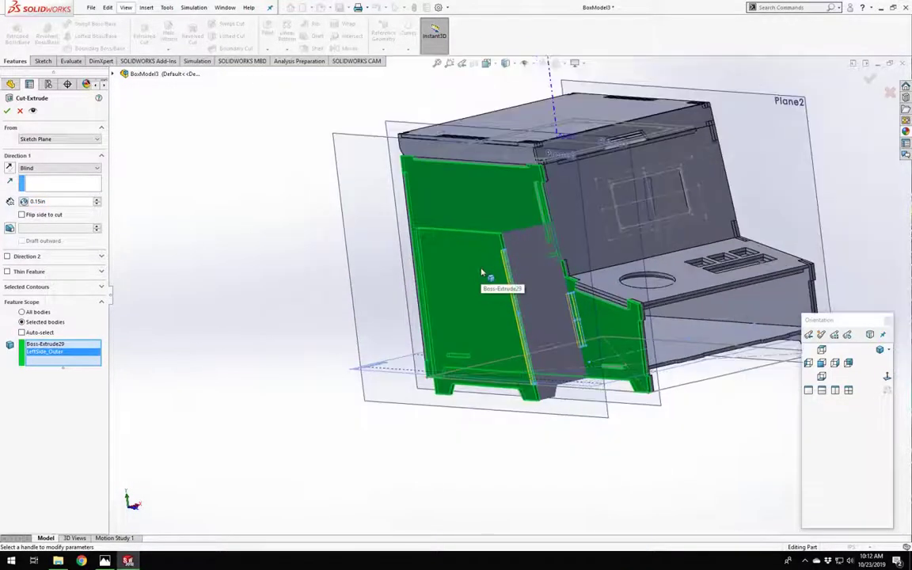
middle_click_drag(457, 286, 487, 292)
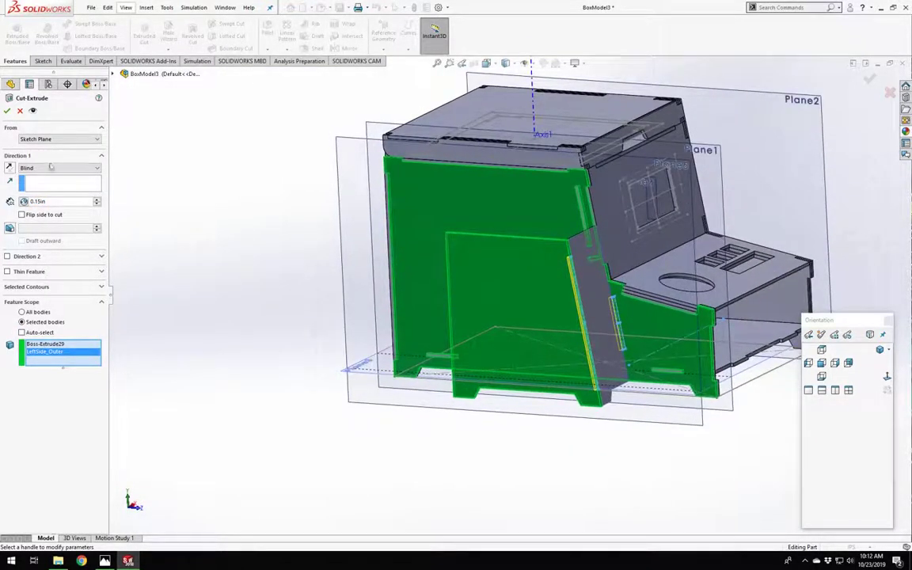
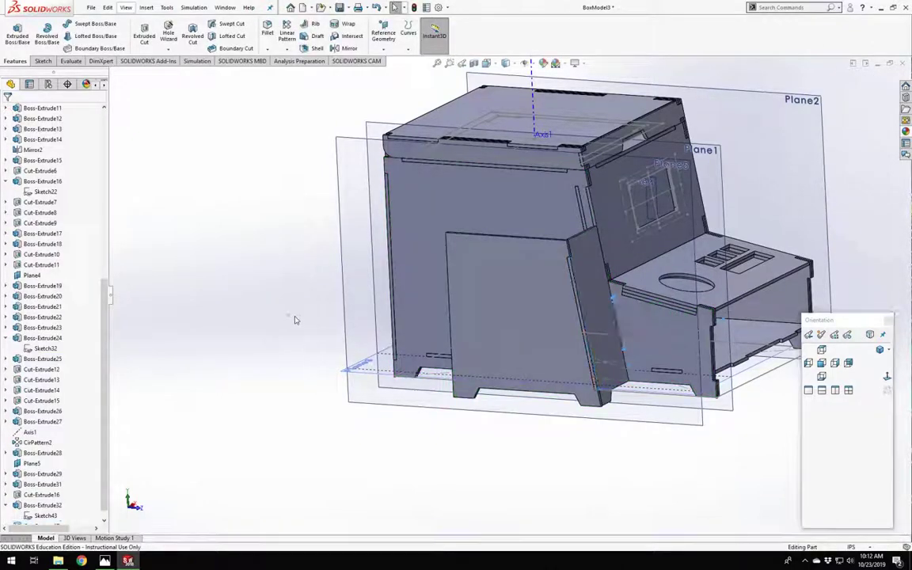
Examine the tab joints along the slanted front panel and the open back of the side compartment.
scroll(510, 349, "up", 5)
scroll(461, 310, "up", 8)
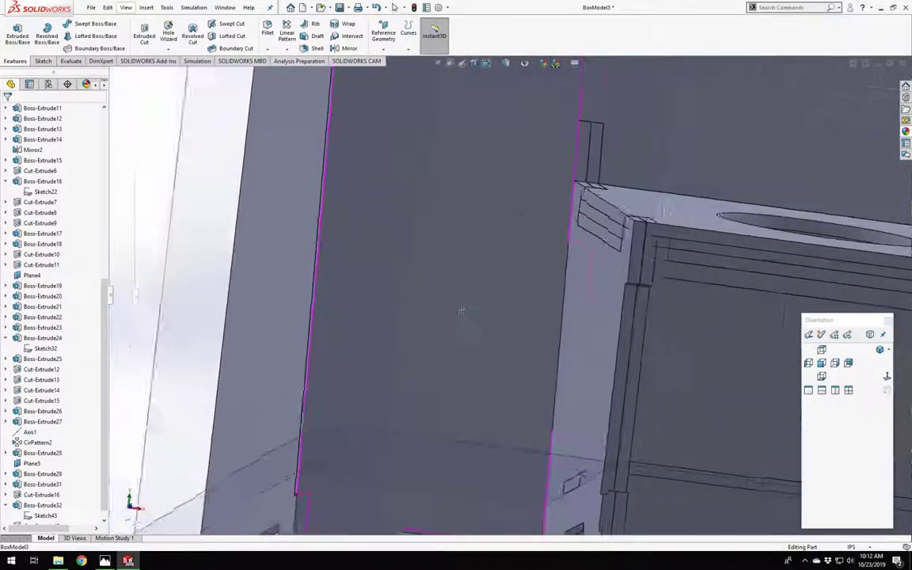
middle_click_drag(462, 310, 427, 187)
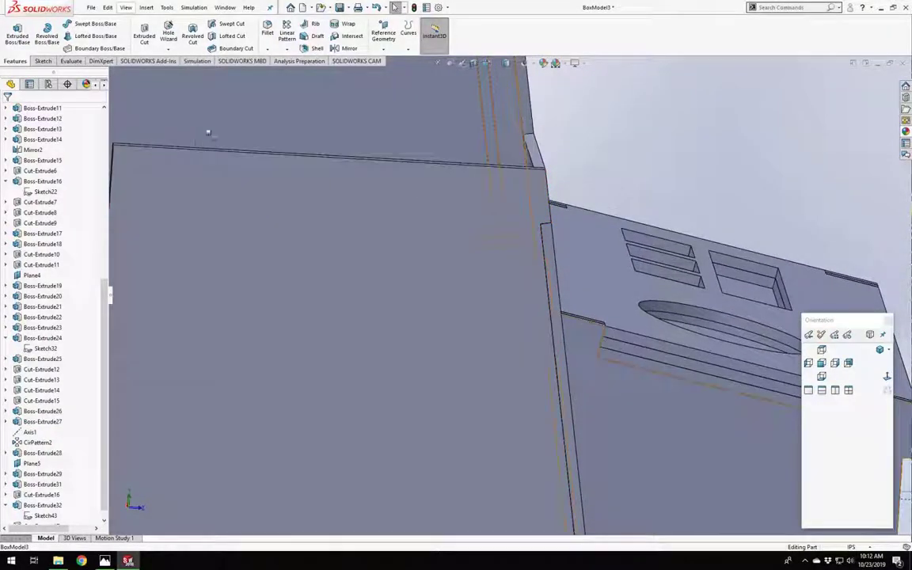
middle_click_drag(208, 133, 392, 224)
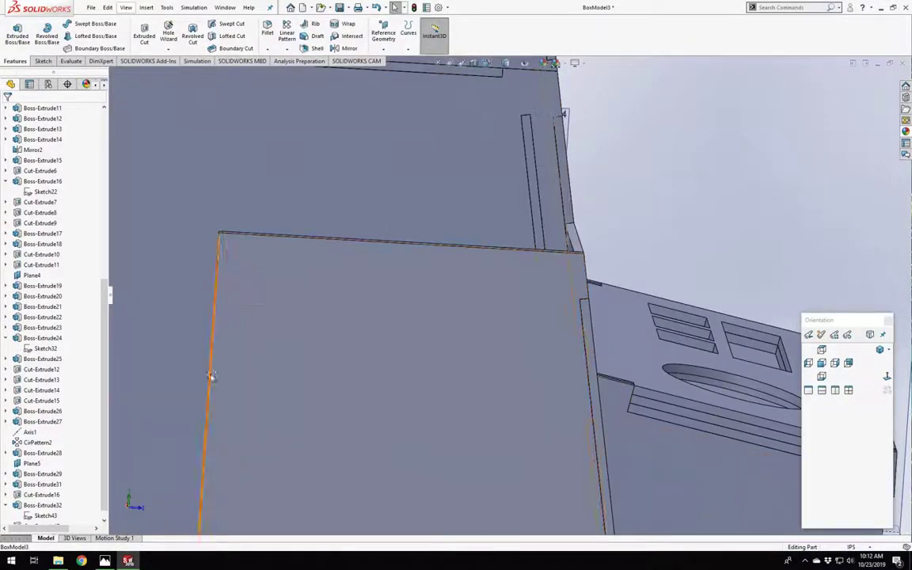
middle_click_drag(212, 377, 662, 448)
scroll(511, 346, "down", 5)
scroll(513, 349, "up", 5)
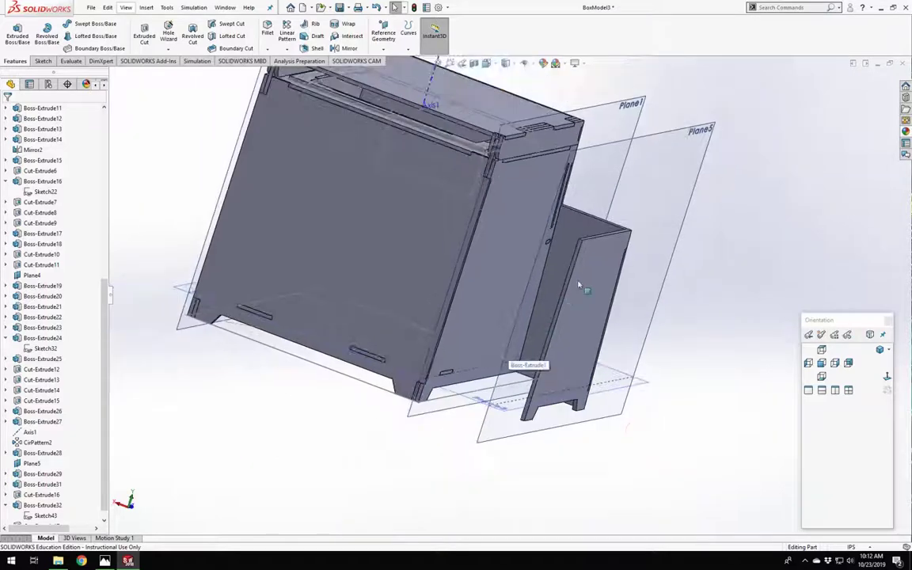
Start a sketch on the narrow rear edge face of the compartment's outer side panel, viewed face-on.
scroll(539, 288, "down", 6)
scroll(522, 276, "up", 5)
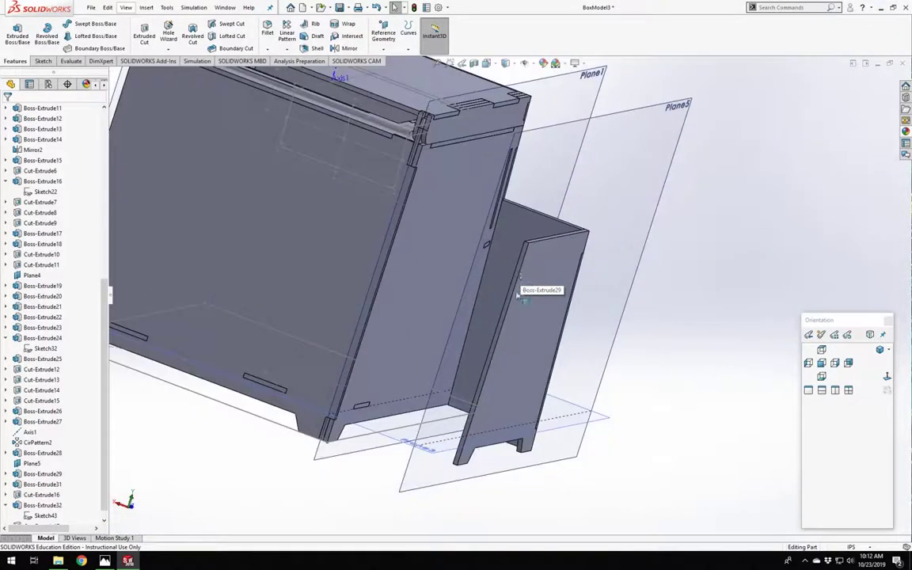
left_click(515, 288)
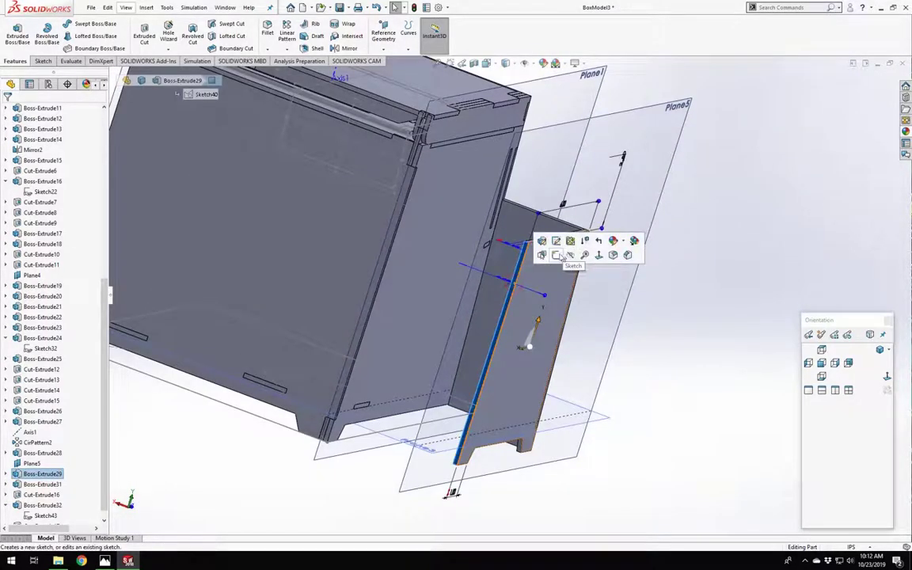
left_click(557, 255)
left_click(886, 377)
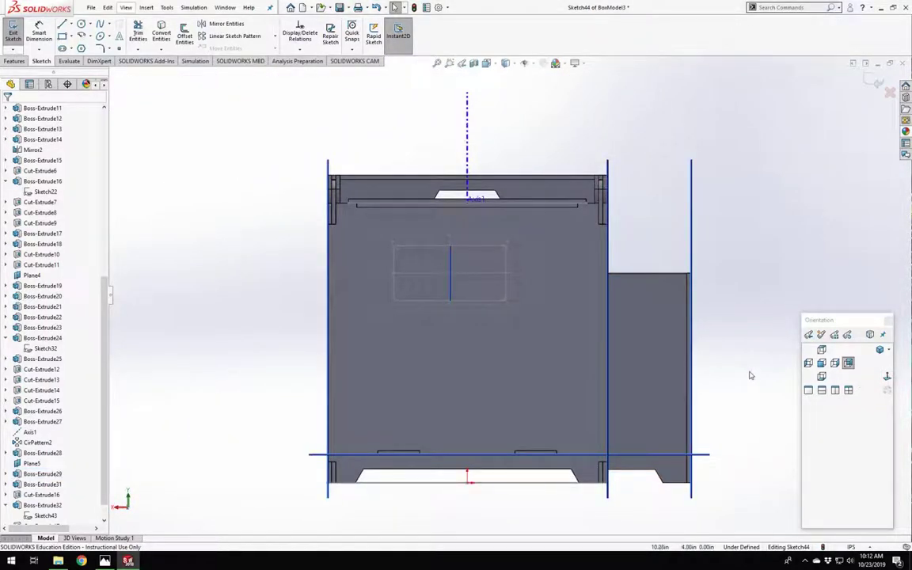
Draw a corner rectangle about 2.85 by 7.5 in from the outer panel's inner top corner to the cabinet side's bottom corner.
scroll(750, 375, "down", 2)
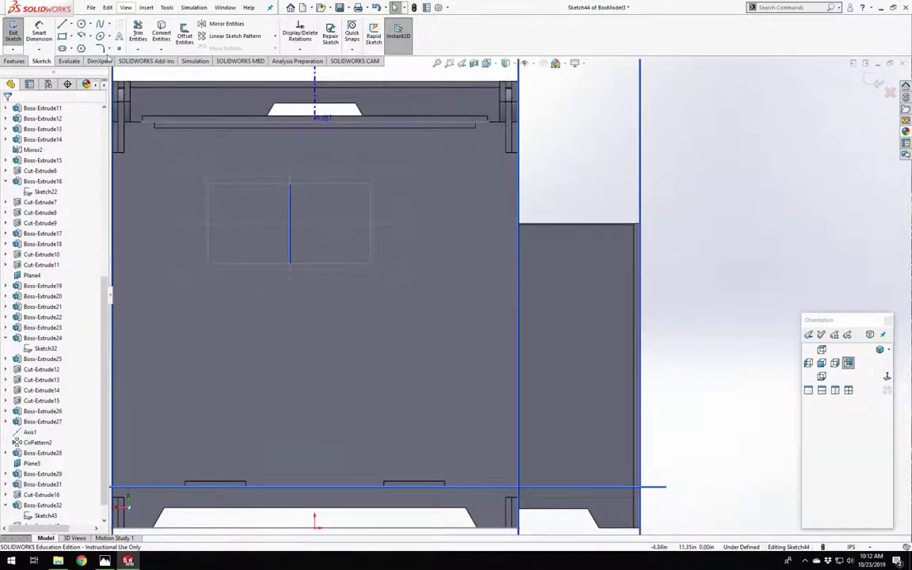
left_click(63, 37)
scroll(687, 273, "down", 4)
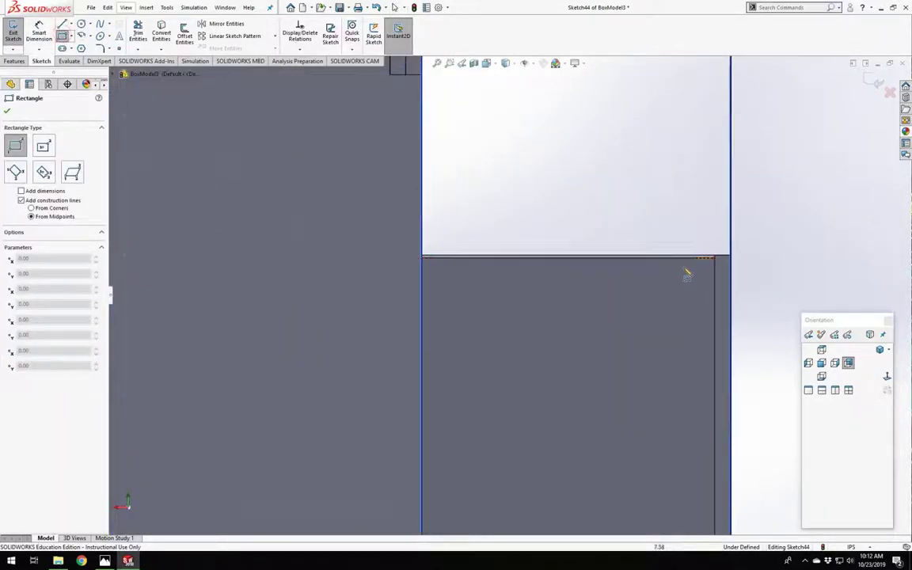
scroll(717, 264, "down", 3)
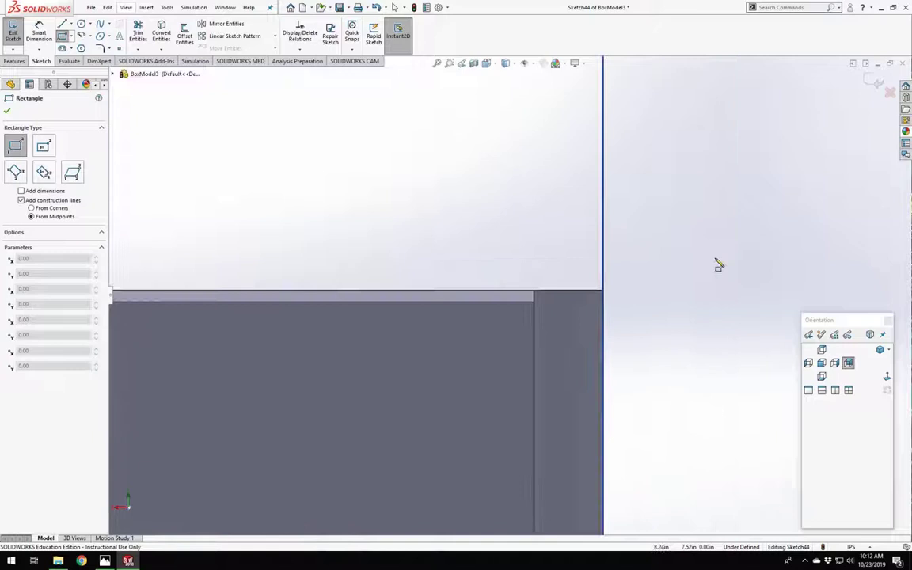
left_click(532, 293)
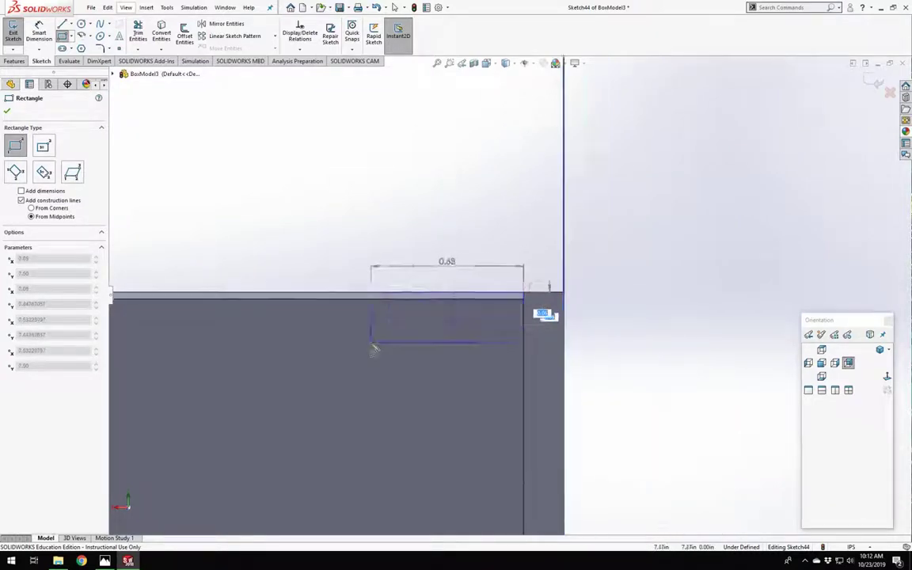
scroll(368, 350, "up", 3)
scroll(522, 356, "up", 3)
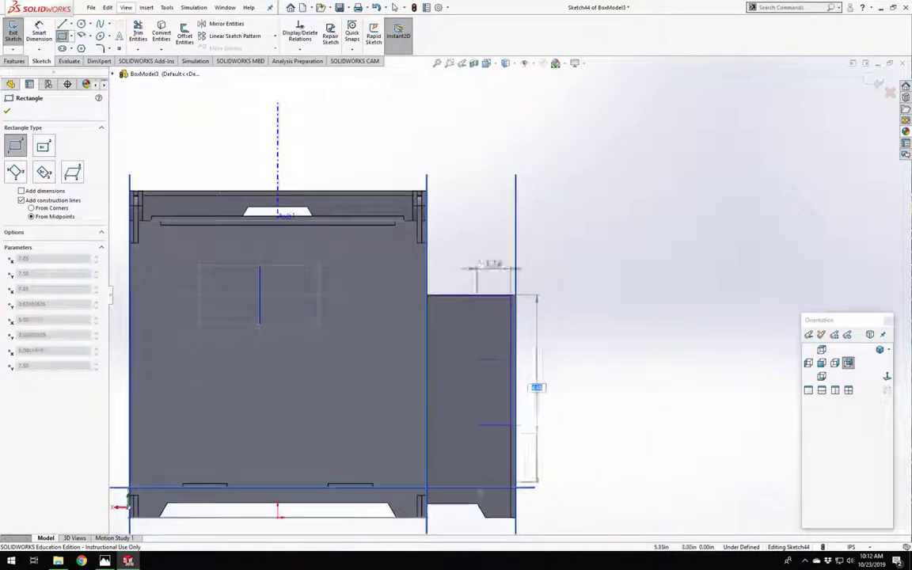
scroll(437, 443, "down", 5)
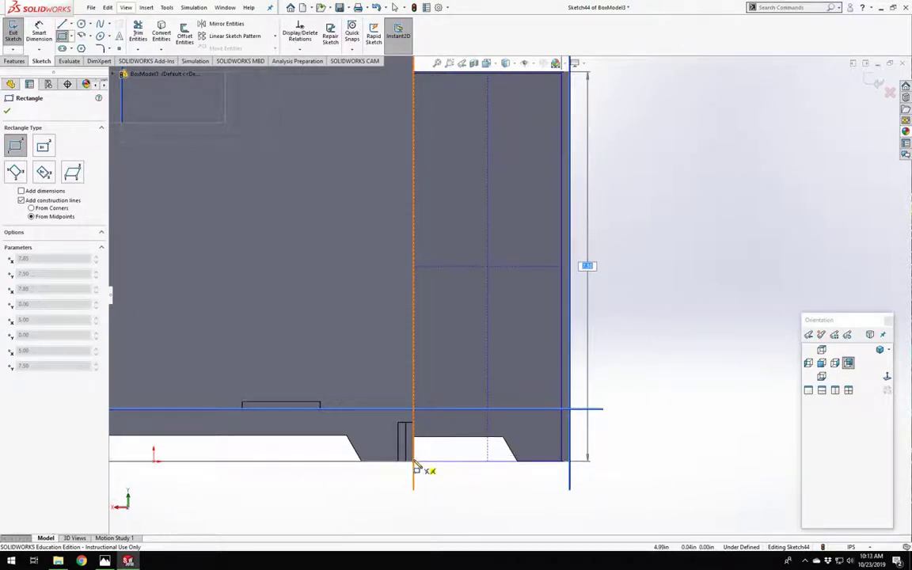
left_click(416, 467)
key("Escape")
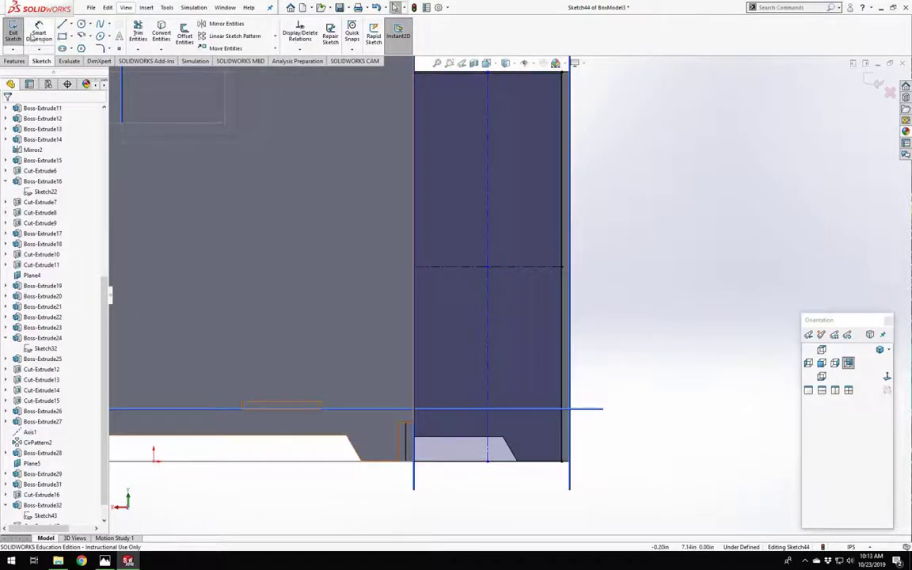
Draw a narrow tab rectangle about 0.15 by 5.3 in across the thickness of the compartment's outer side panel.
left_click(61, 37)
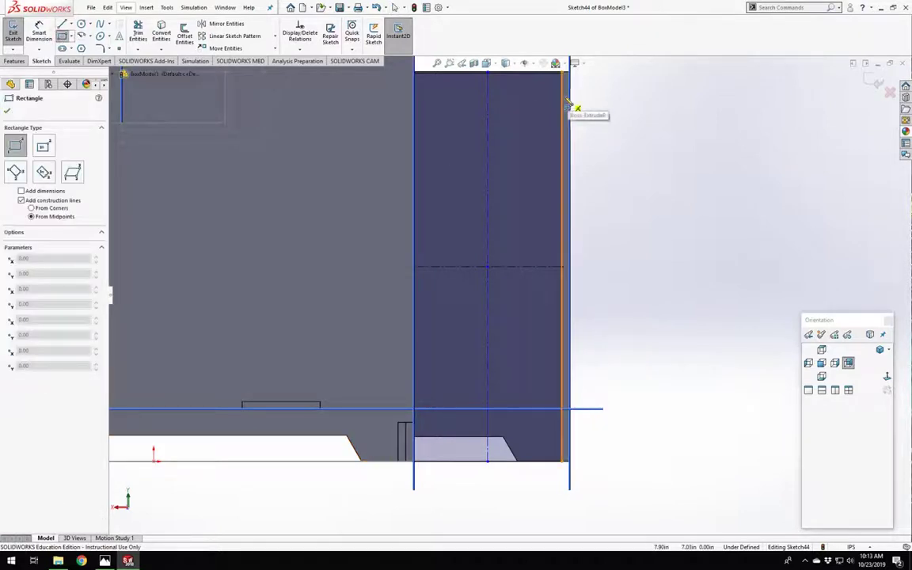
left_click(566, 102)
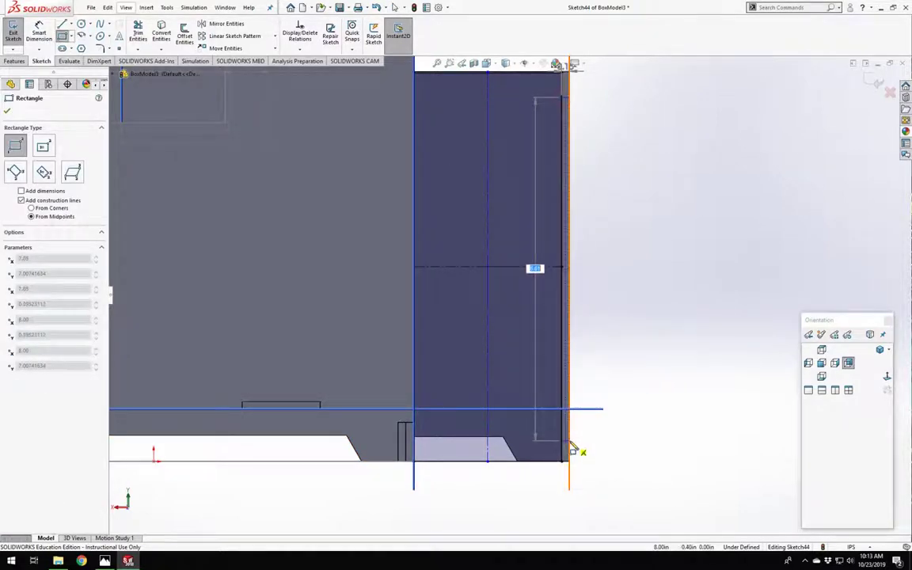
left_click(572, 381)
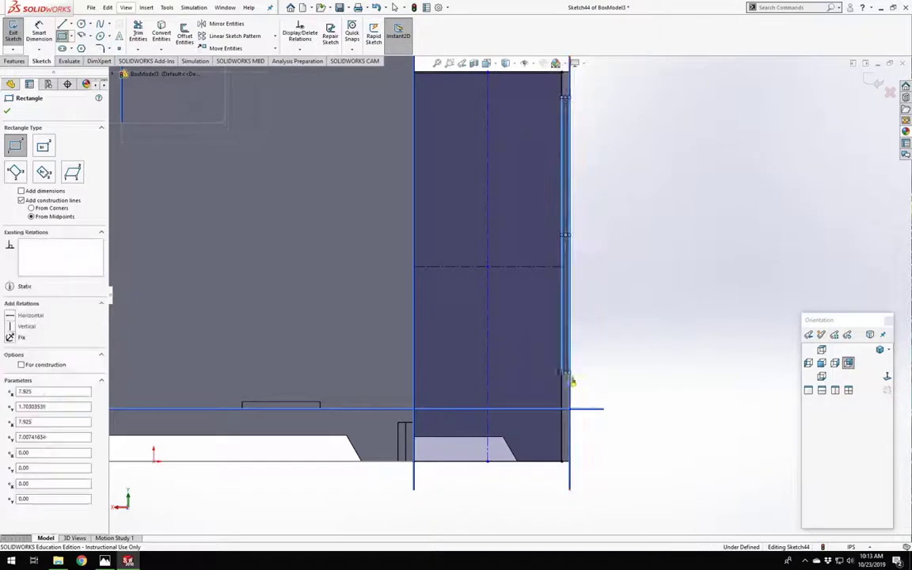
key("Escape")
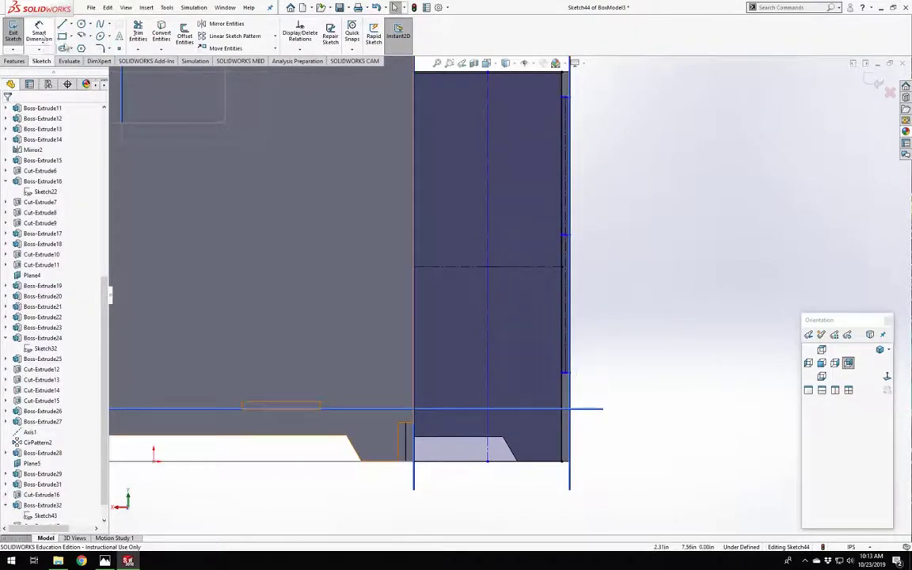
Draw a second tall, narrow tab rectangle along the cabinet side panel, starting on the back-panel rectangle's inner edge.
key("Return")
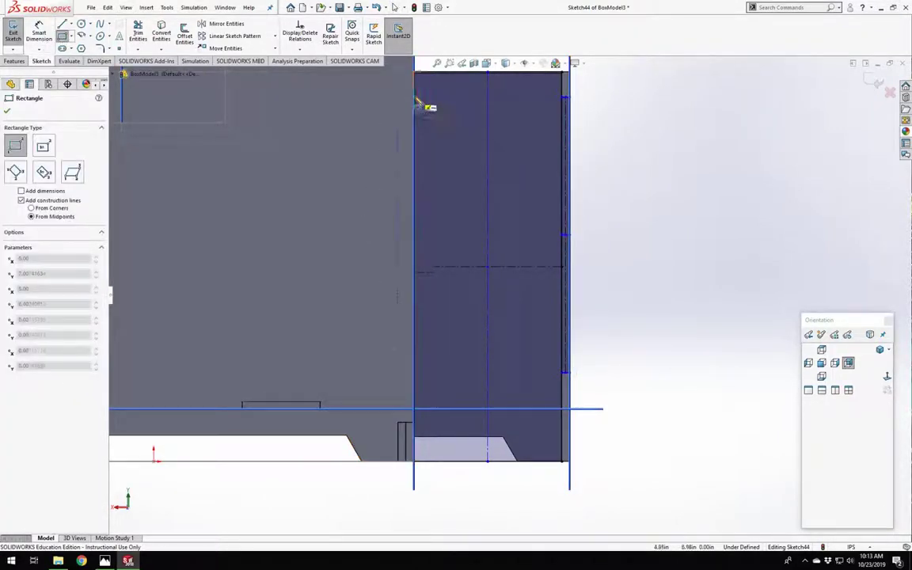
left_click(415, 97)
left_click(399, 397)
key("Escape")
Make the cabinet-side tab rectangle's free lower corner coincident with the inside face of the cabinet's side panel.
scroll(426, 355, "up", 3)
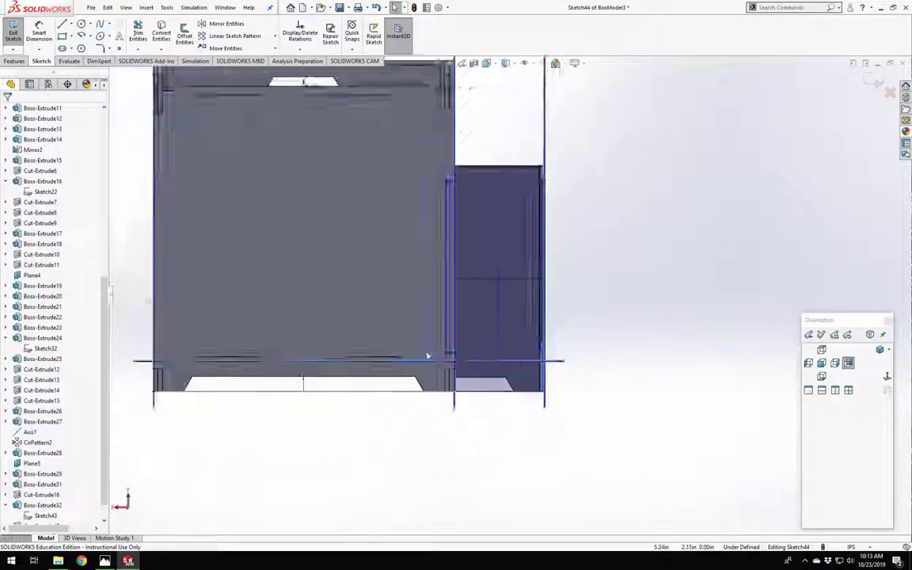
scroll(427, 355, "up", 2)
middle_click_drag(428, 355, 366, 358)
scroll(437, 247, "down", 5)
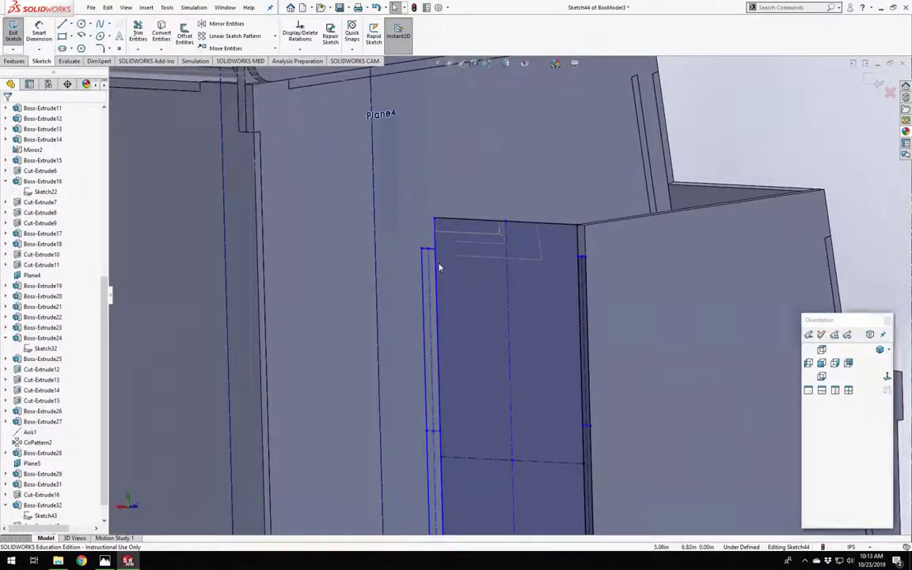
mouse_move(439, 267)
middle_mouse_down()
mouse_move(467, 410)
mouse_move(436, 218)
mouse_move(381, 24)
mouse_move(238, 77)
mouse_move(166, 6)
mouse_move(265, 206)
middle_mouse_up()
scroll(257, 295, "up", 7)
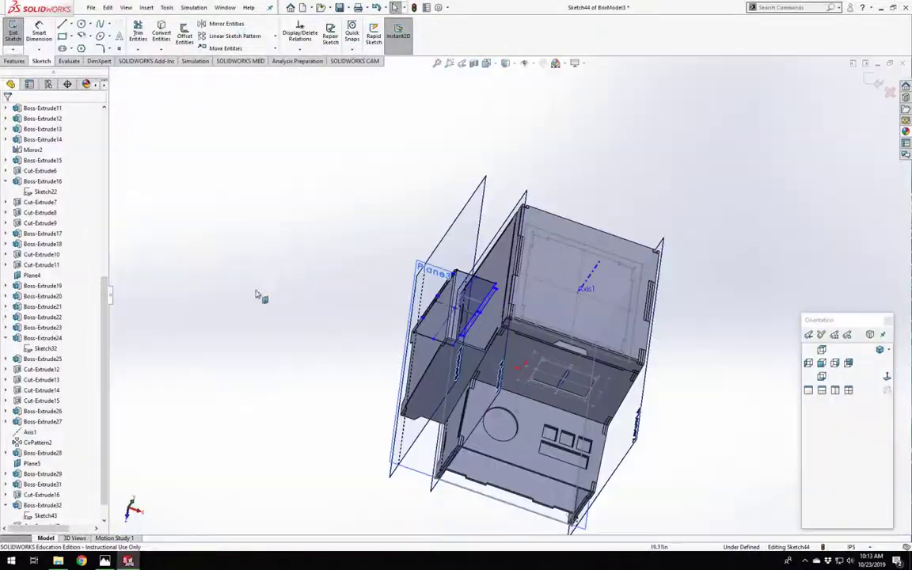
scroll(257, 294, "down", 6)
middle_click_drag(258, 294, 470, 197)
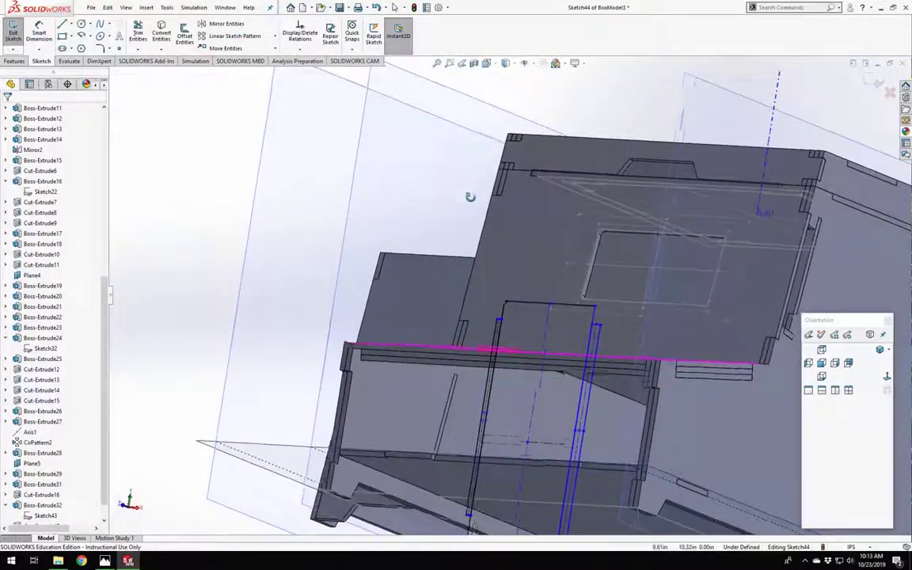
scroll(580, 448, "up", 4)
middle_click_drag(563, 380, 547, 406)
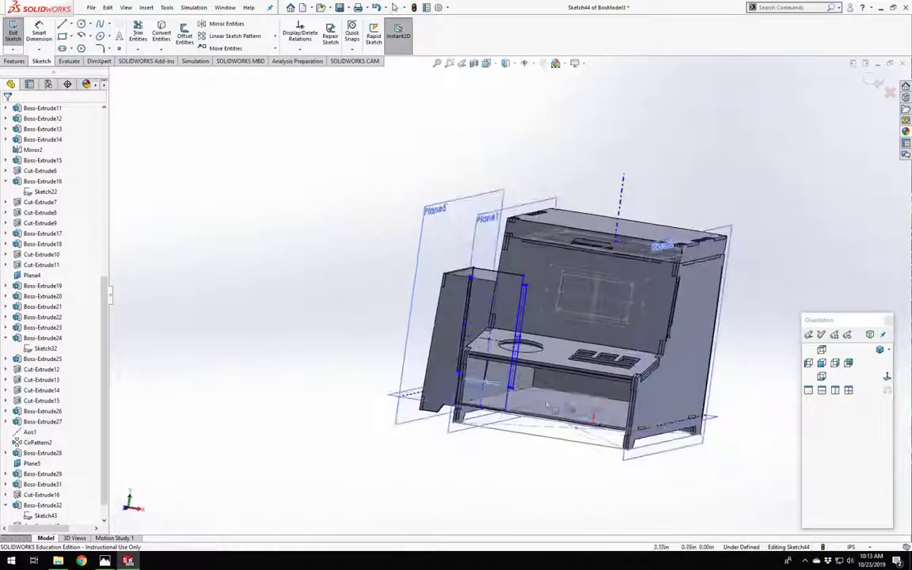
scroll(546, 405, "down", 5)
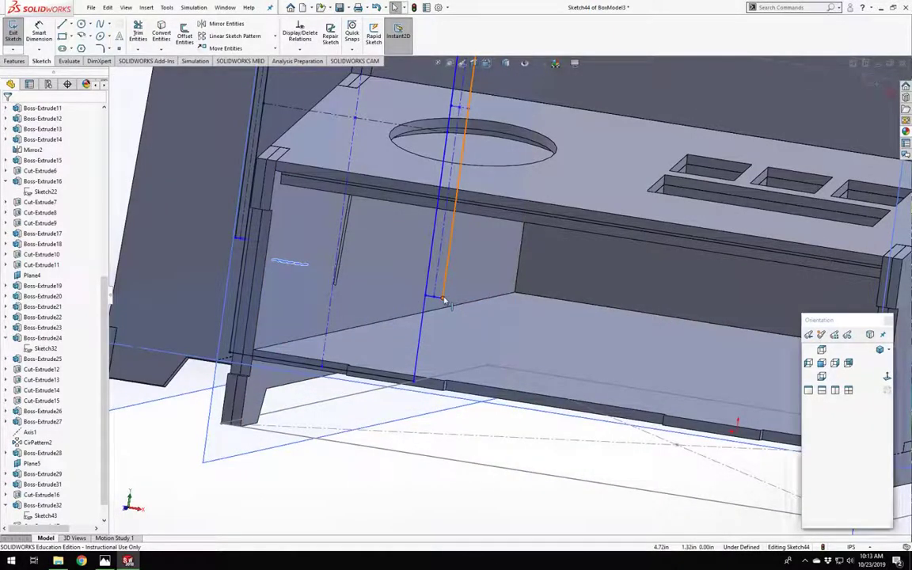
left_click(442, 298)
left_click(410, 301, "ctrl")
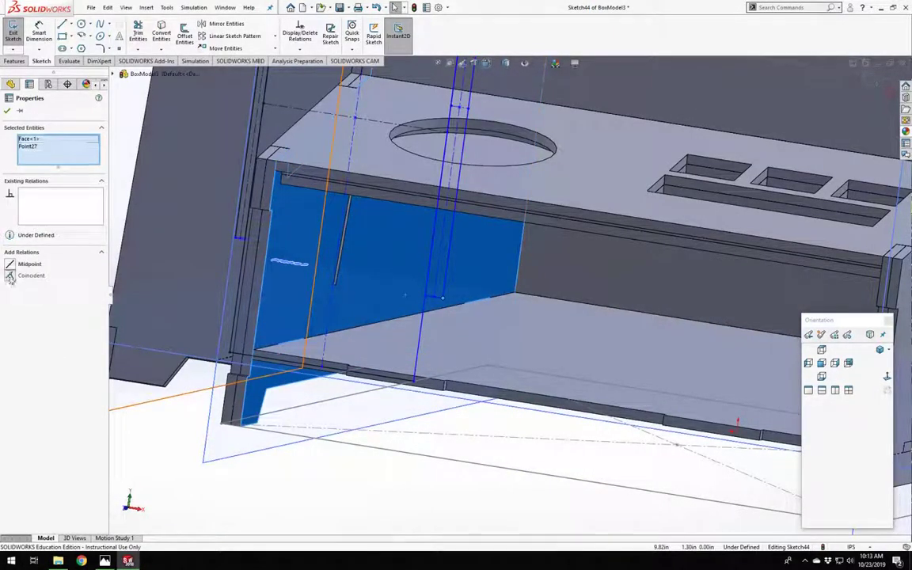
left_click(11, 277)
scroll(464, 383, "up", 6)
left_click(446, 413)
Add a Pierce relation between the back-panel rectangle's lower inner corner and the Sketch1 line along the cabinet side's bottom.
middle_click_drag(444, 411, 622, 369)
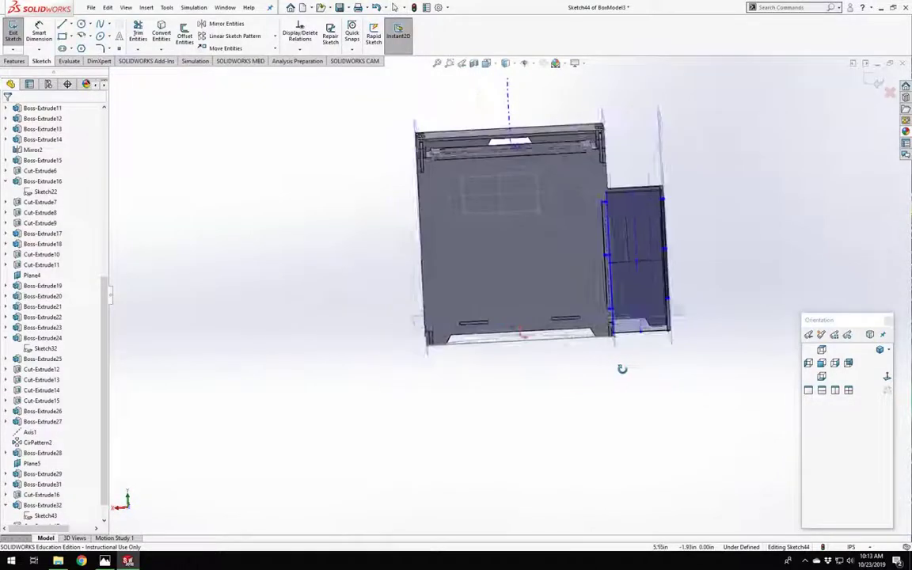
scroll(663, 319, "down", 10)
middle_click_drag(536, 388, 399, 370)
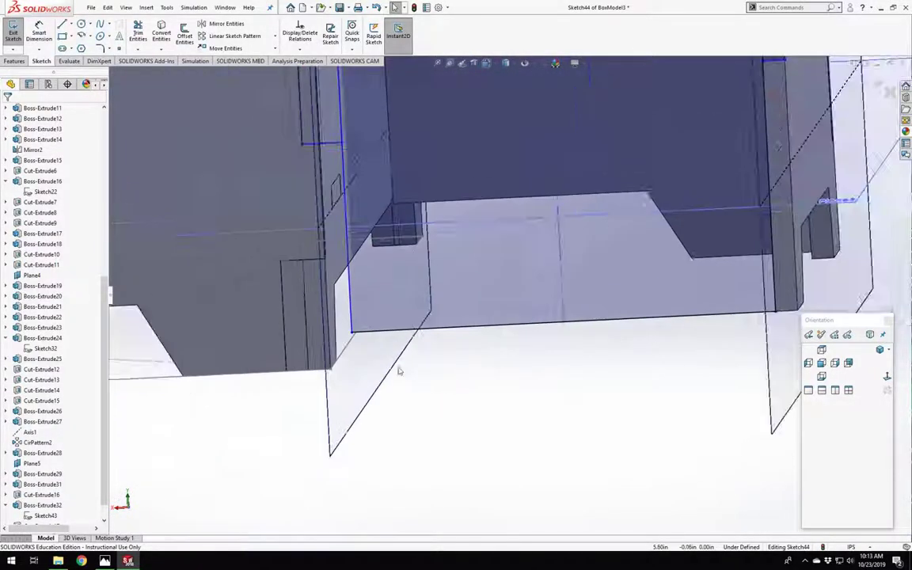
left_click(353, 334)
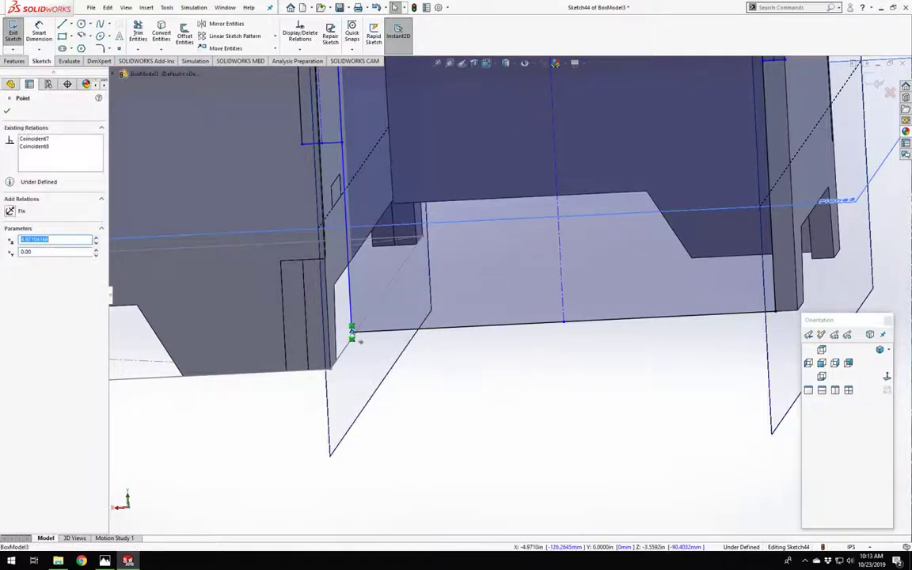
mouse_move(358, 340)
left_mouse_down()
mouse_move(386, 339)
mouse_move(364, 339)
mouse_move(387, 331)
left_mouse_up()
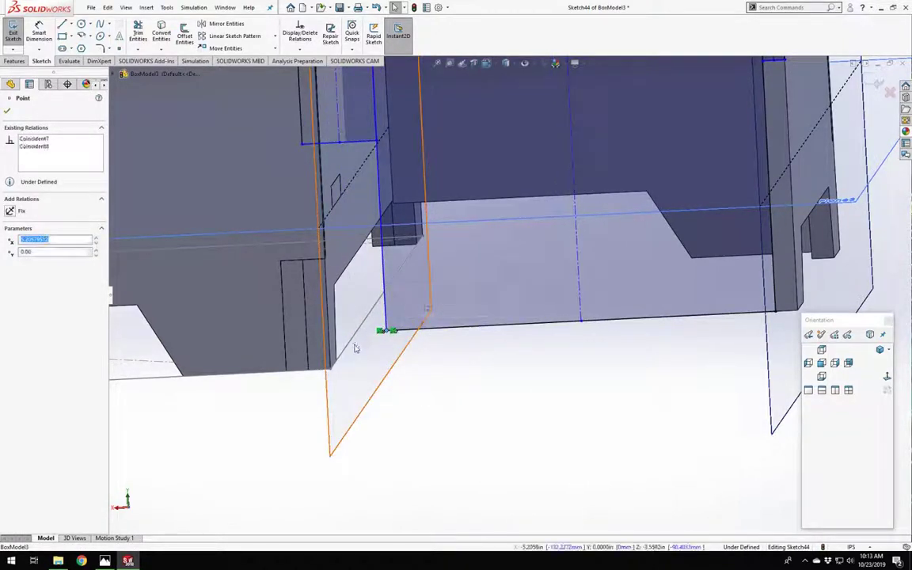
left_click(358, 338, "ctrl")
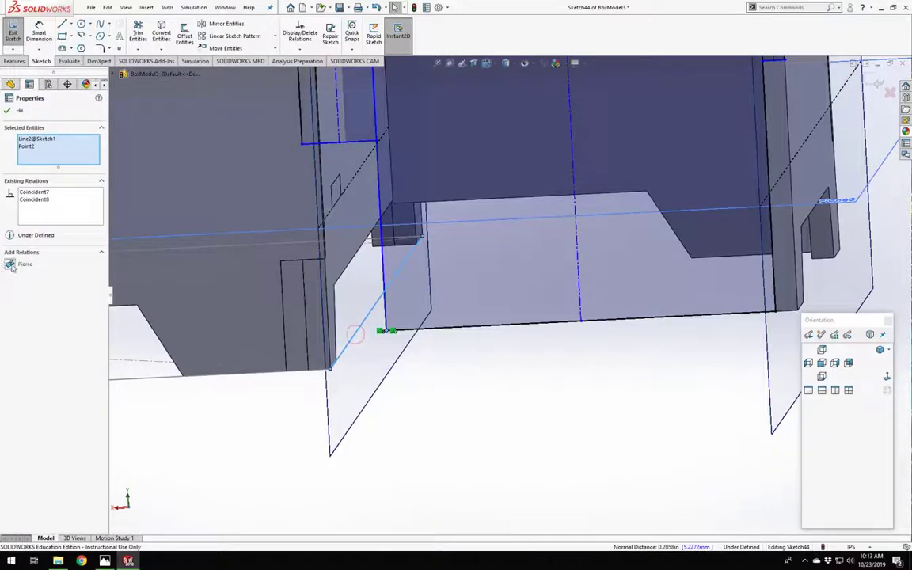
left_click(11, 267)
left_click(552, 401)
Convert the horizontal and slanted edges of the compartment's bottom foot cutout into the back-panel sketch, viewed face-on.
scroll(568, 321, "up", 5)
scroll(543, 292, "down", 3)
middle_click_drag(505, 295, 636, 314)
left_click(887, 378)
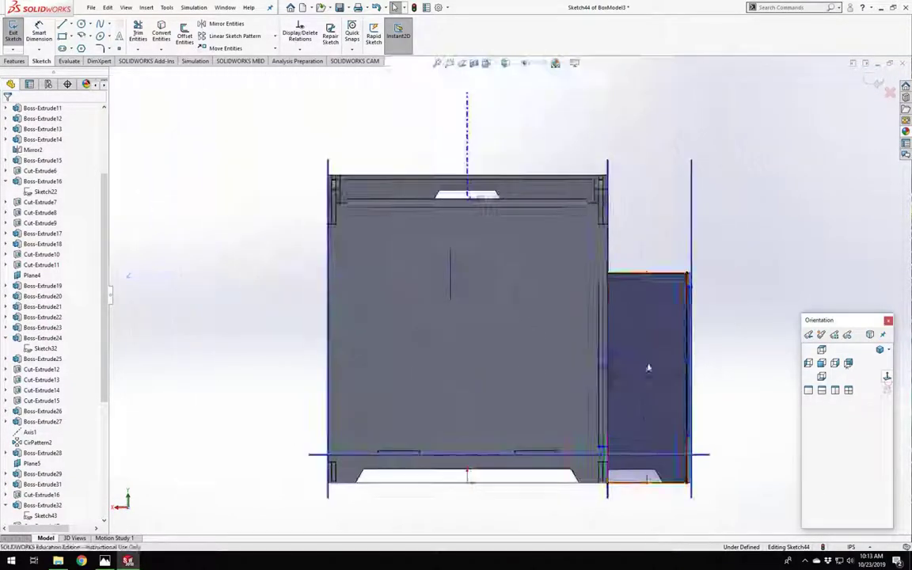
scroll(656, 475, "down", 5)
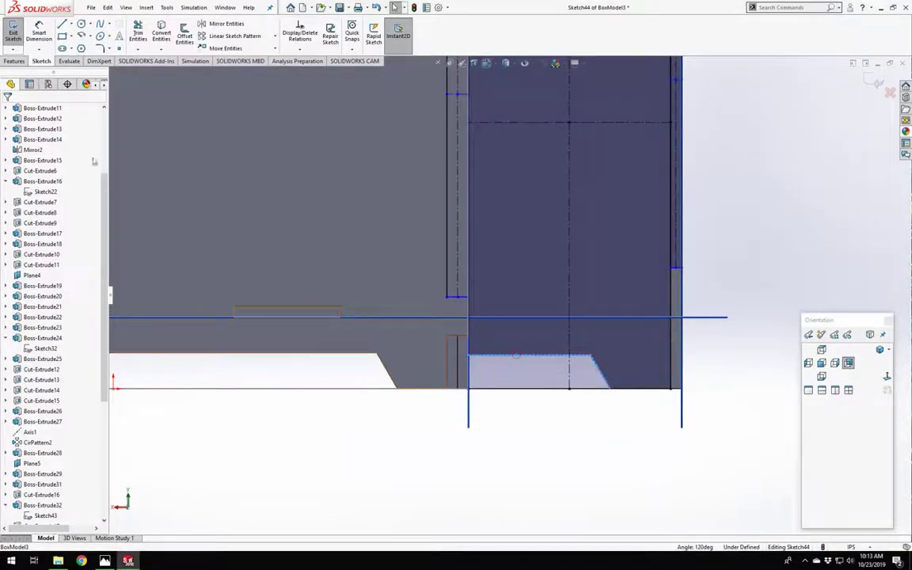
left_click(162, 35)
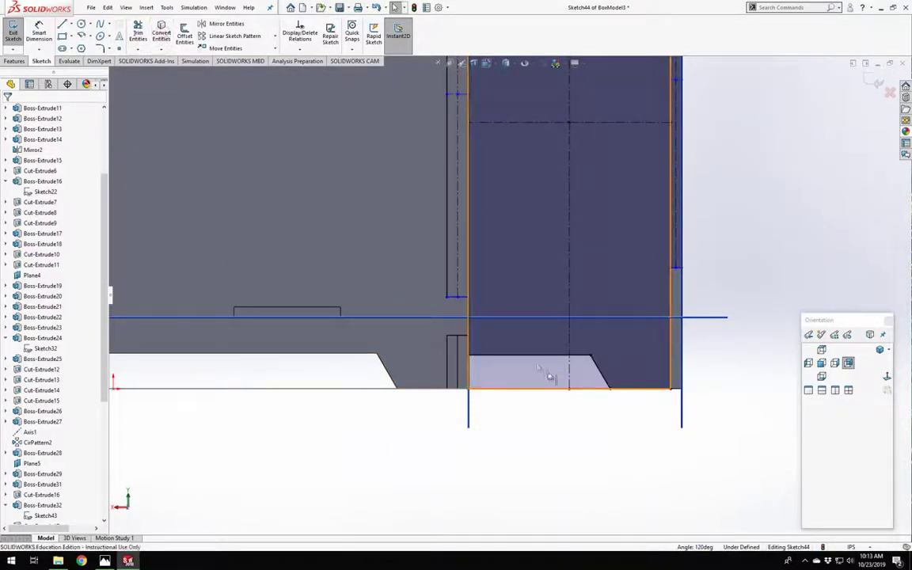
Trim away both parts of the back-panel rectangle's bottom line beneath the foot cutout, accepting the loss of the midpoint relation.
left_click(139, 34)
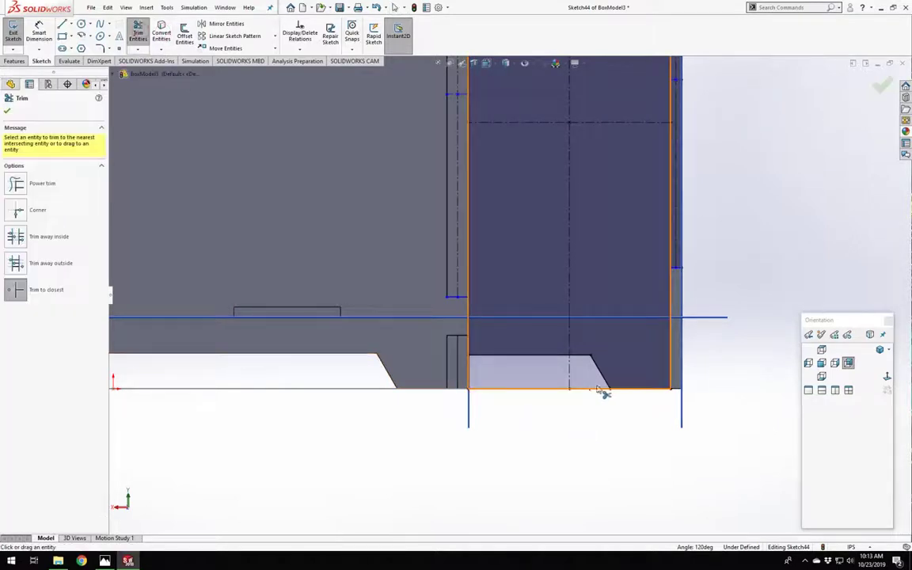
left_click(592, 390)
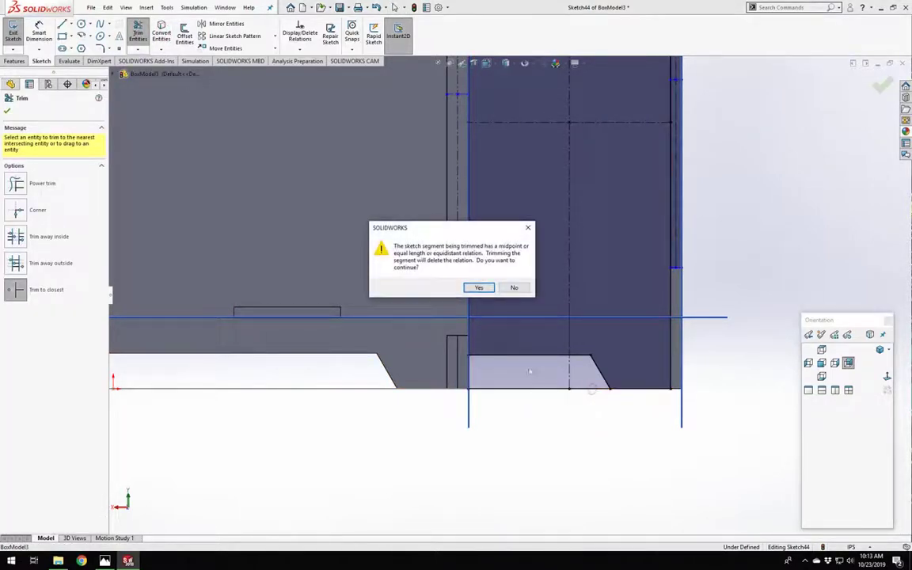
left_click(479, 288)
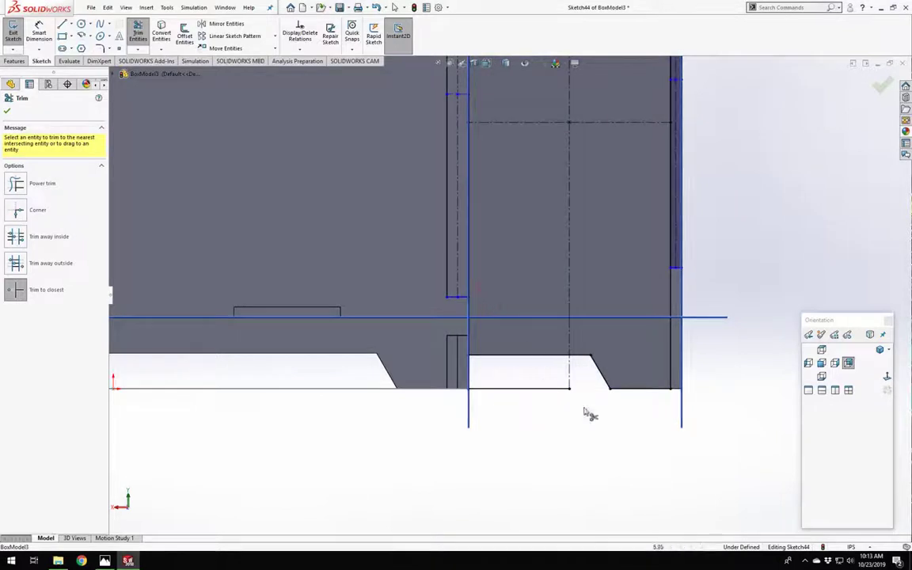
scroll(673, 398, "down", 8)
scroll(546, 333, "up", 6)
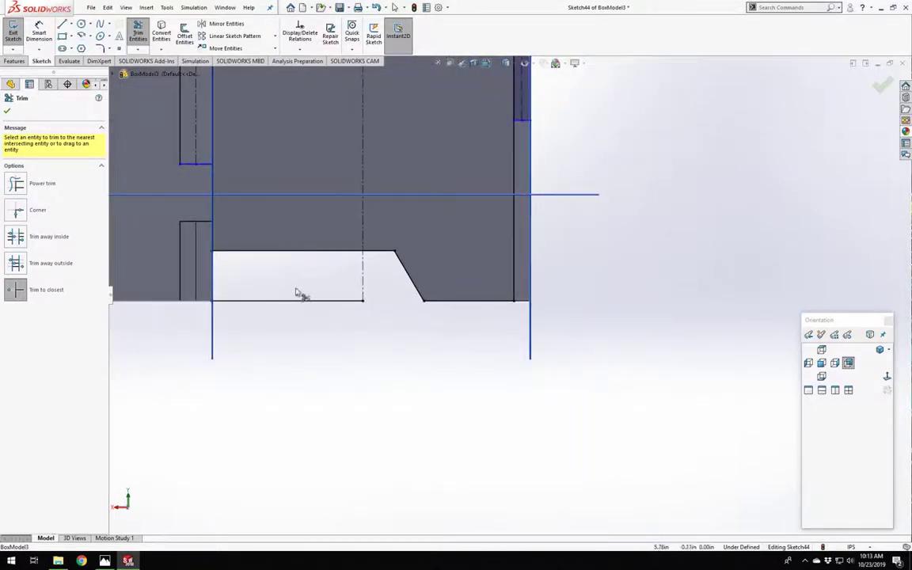
left_click(294, 300)
scroll(253, 299, "up", 3)
scroll(362, 281, "down", 2)
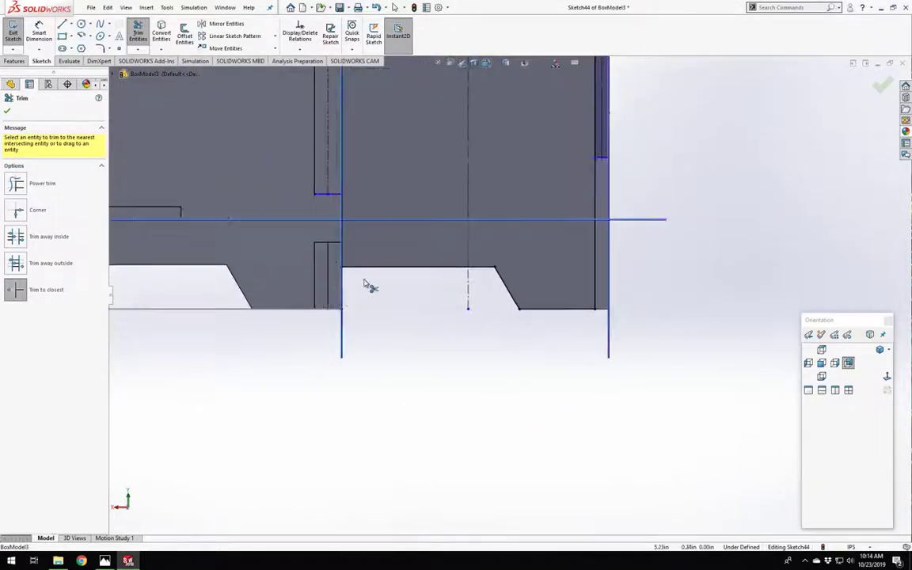
Trim the leftover side line below the foot cutout and move the vertical construction line's lower end up to the cutout's edge.
middle_click_drag(349, 286, 352, 288)
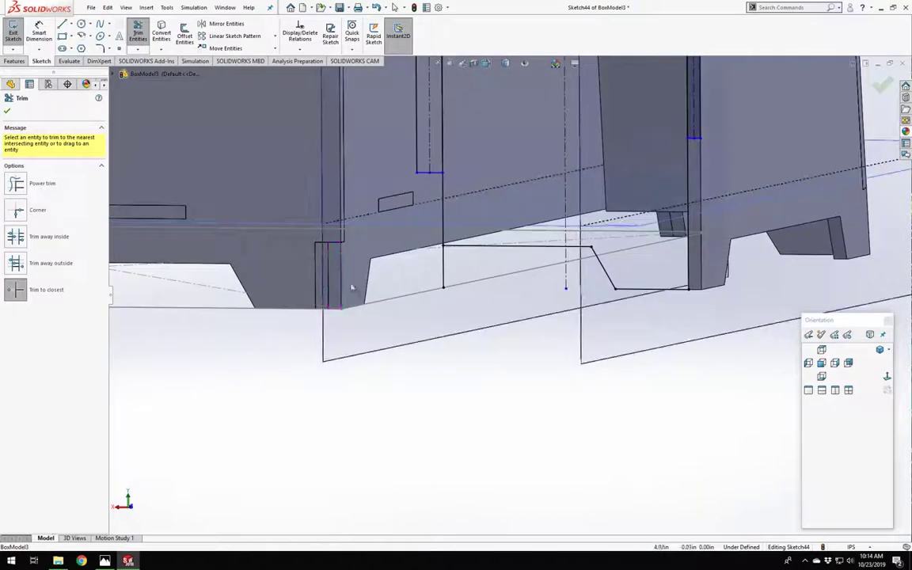
left_click(445, 267)
left_click(476, 288)
key("Escape")
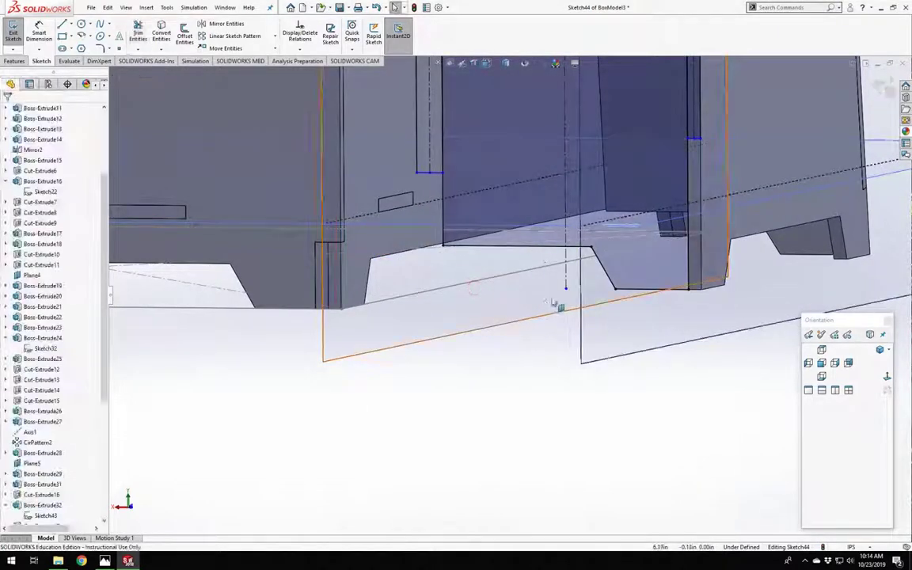
mouse_move(568, 289)
left_mouse_down()
mouse_move(570, 240)
mouse_move(566, 249)
left_mouse_up()
left_click(611, 403)
Dimension the outer tab rectangle's upper edge 0.75 in below the top edge of the compartment's outer side panel.
scroll(636, 361, "up", 6)
scroll(524, 234, "down", 3)
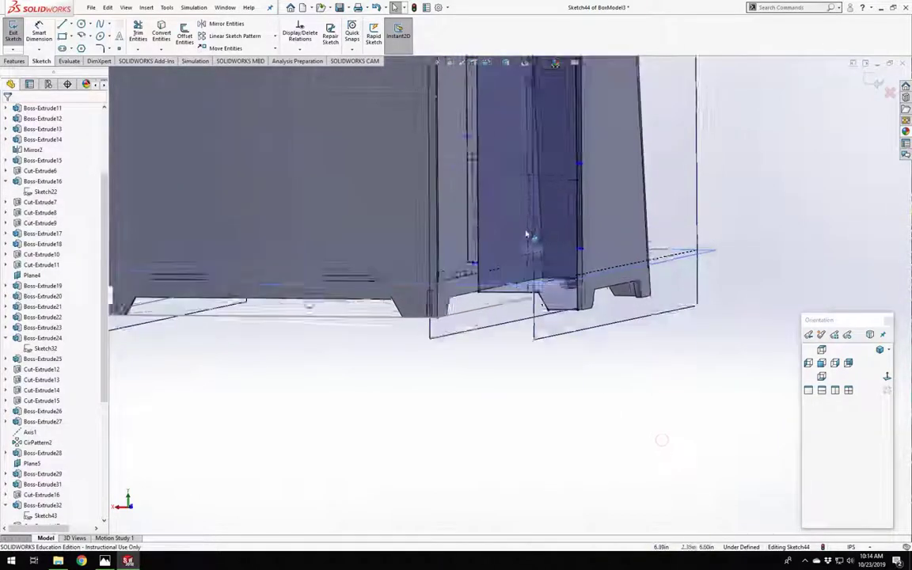
middle_click_drag(525, 234, 571, 247)
scroll(571, 258, "up", 5)
scroll(579, 220, "down", 3)
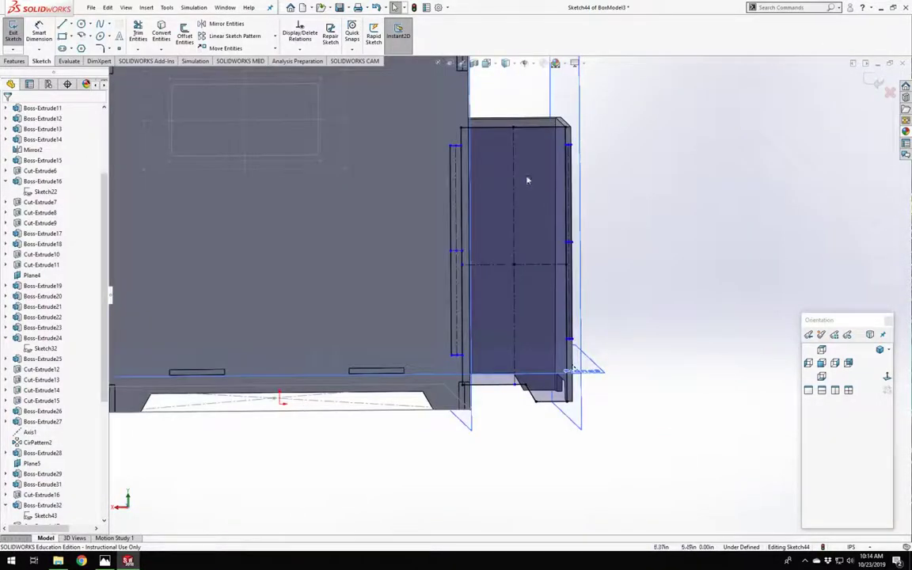
scroll(583, 226, "down", 3)
right_click_drag(696, 234, 701, 119)
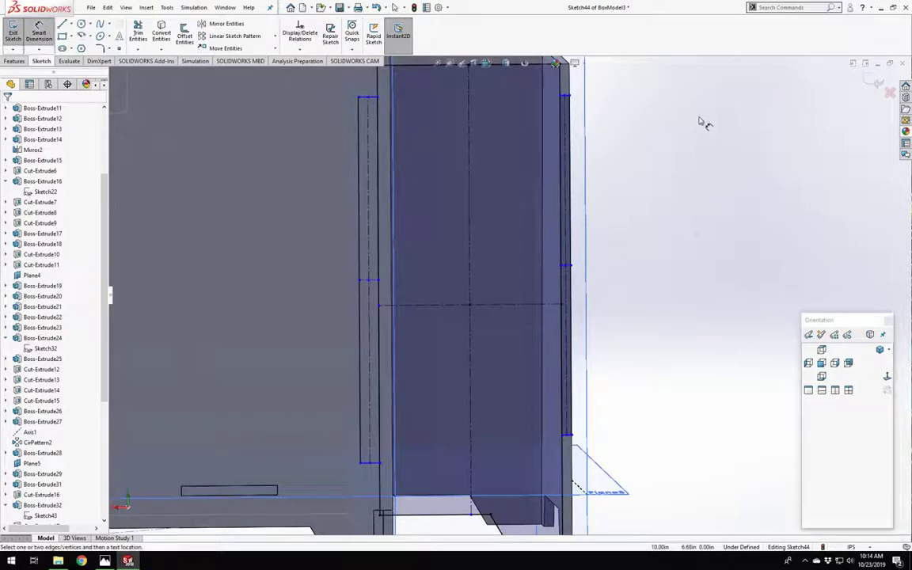
scroll(672, 136, "up", 4)
scroll(569, 202, "down", 4)
scroll(427, 282, "down", 4)
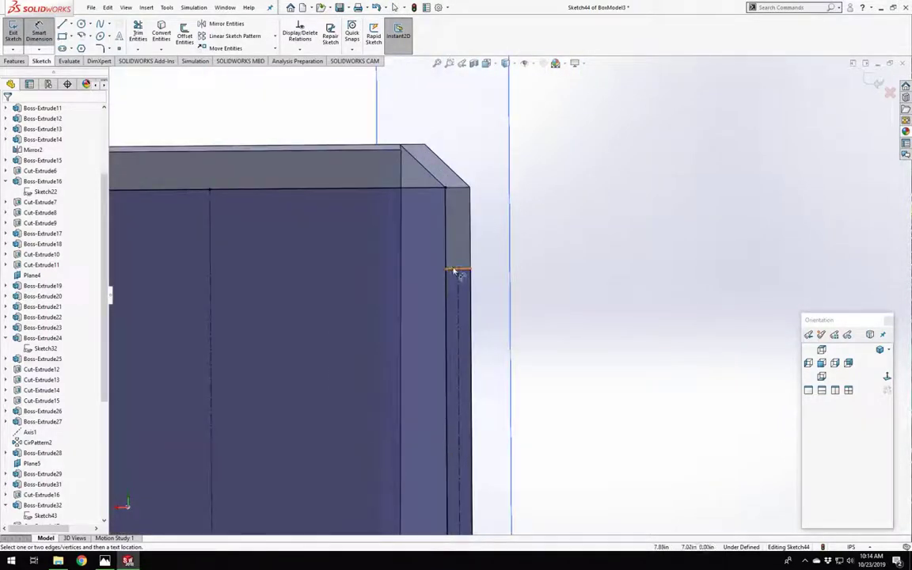
left_click(454, 271)
left_click(457, 189)
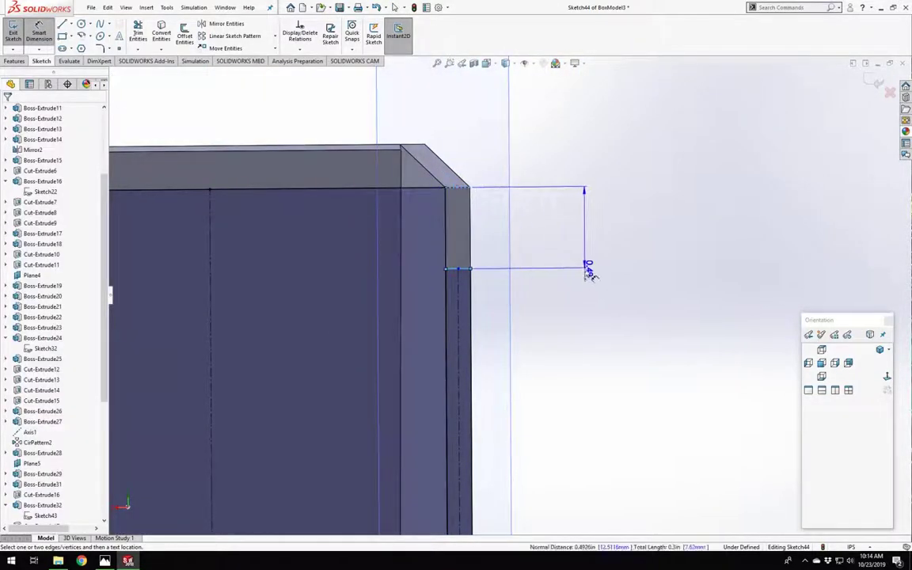
left_click(595, 263)
type("0.75")
key("Return")
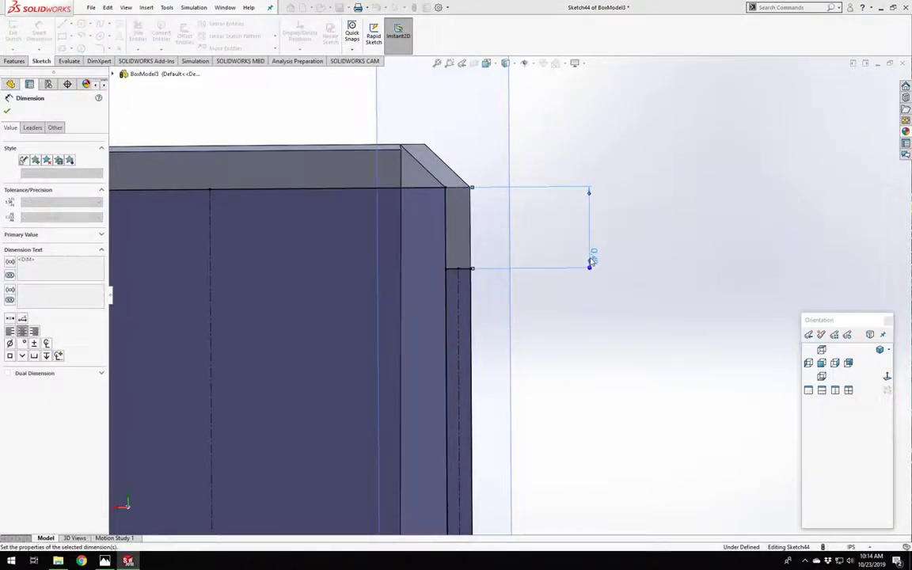
Dimension the outer tab rectangle's lower edge 0.75 in above the upper edge of the outer side panel's foot cutout.
scroll(540, 357, "up", 5)
scroll(507, 300, "up", 3)
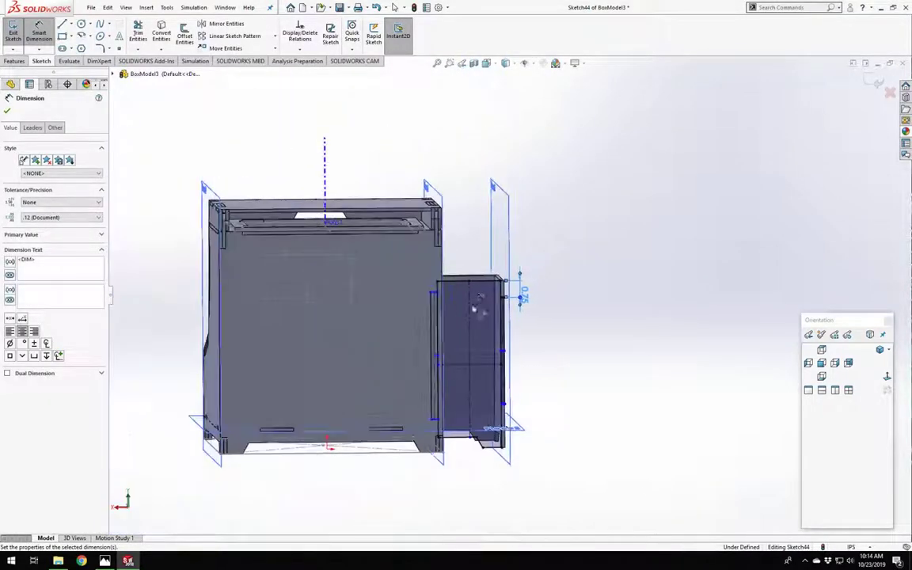
scroll(510, 297, "down", 6)
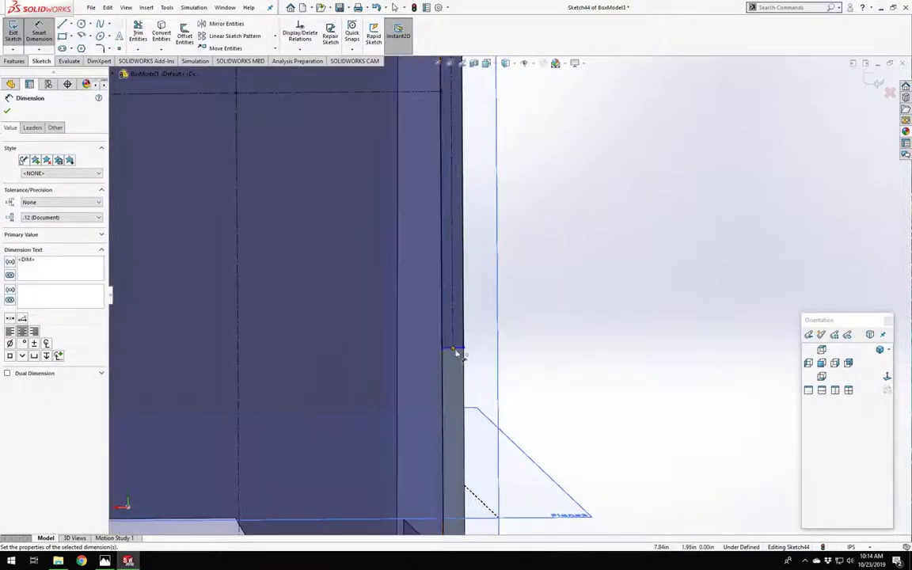
left_click(459, 351)
scroll(474, 364, "up", 3)
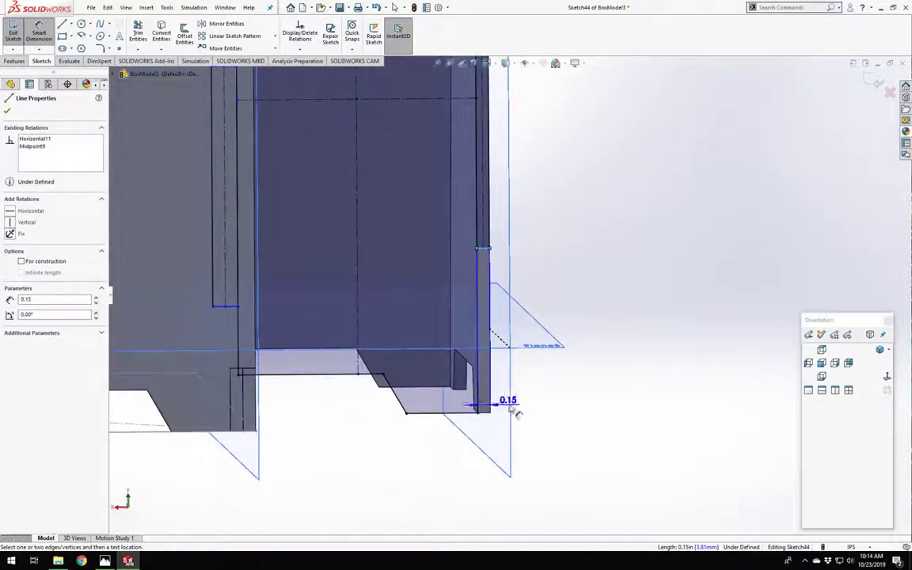
left_click(473, 364)
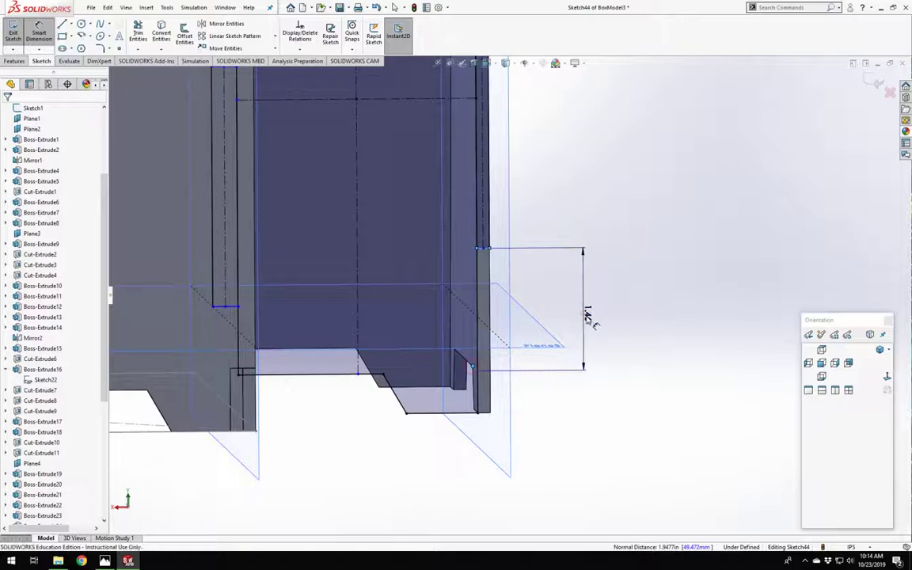
left_click(588, 317)
type("0.5")
key("Return")
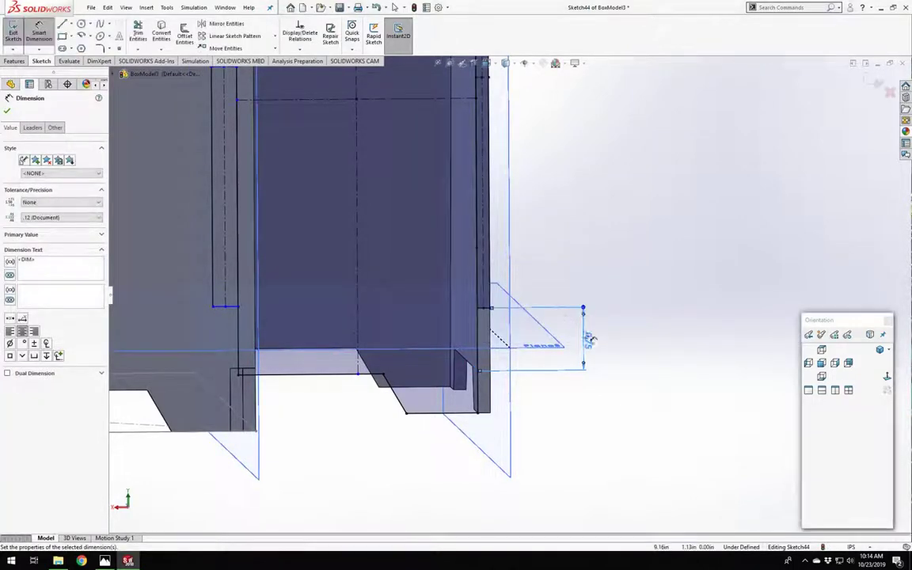
Make the inner tab rectangle's upper edge collinear with the outer tab rectangle's upper edge.
scroll(508, 299, "up", 6)
scroll(475, 297, "down", 3)
middle_click_drag(473, 295, 444, 277)
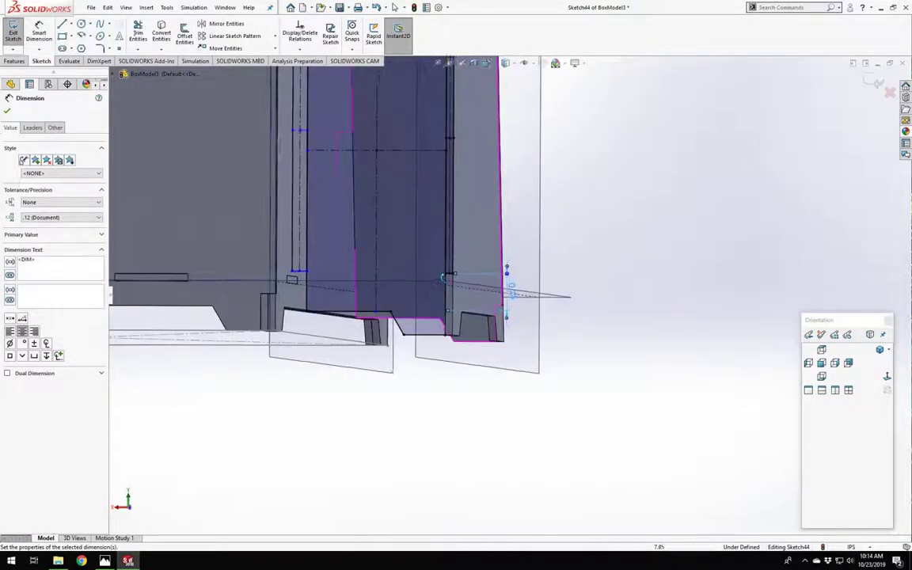
scroll(444, 280, "up", 5)
scroll(480, 211, "down", 2)
middle_click_drag(431, 203, 449, 214)
scroll(444, 187, "down", 5)
key("Escape")
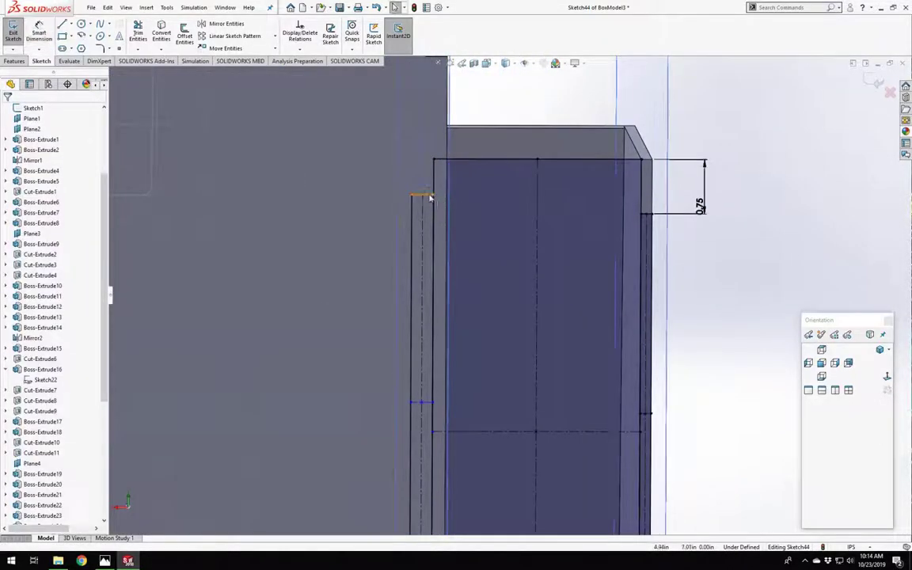
left_click(430, 197)
scroll(565, 237, "down", 5)
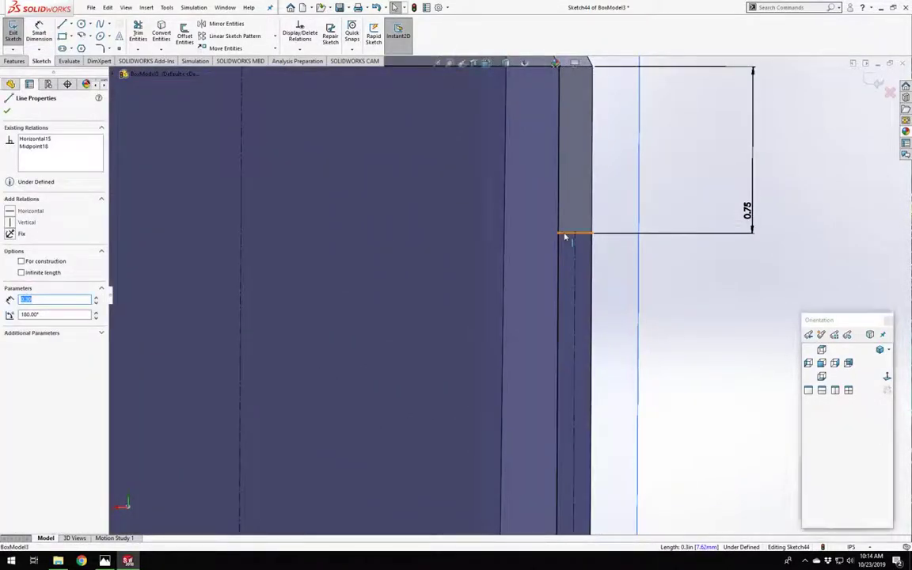
left_click(565, 236, "ctrl")
scroll(353, 261, "up", 6)
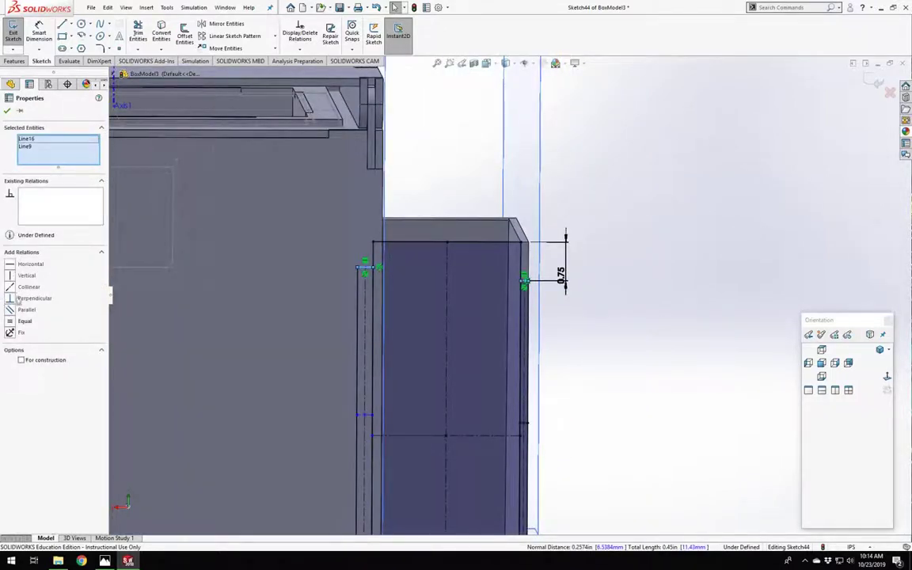
left_click(641, 388)
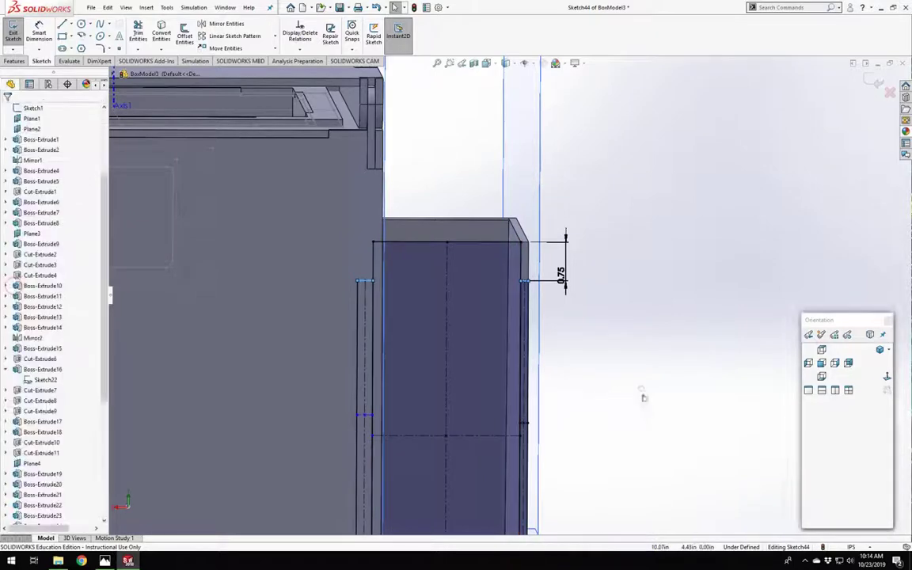
Make the inner tab rectangle's lower edge collinear with the outer tab rectangle's lower edge.
scroll(507, 413, "up", 5)
scroll(589, 245, "down", 6)
scroll(589, 244, "down", 6)
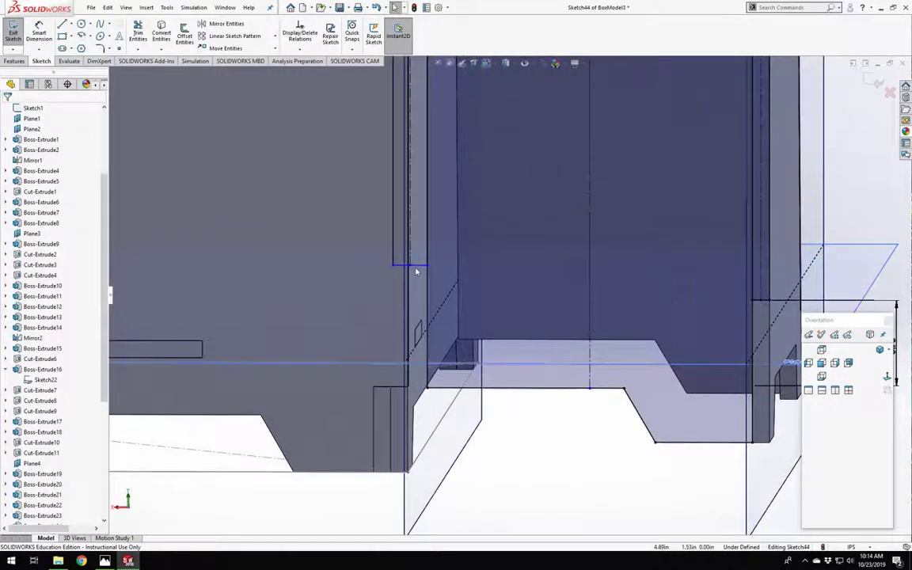
left_click(411, 265)
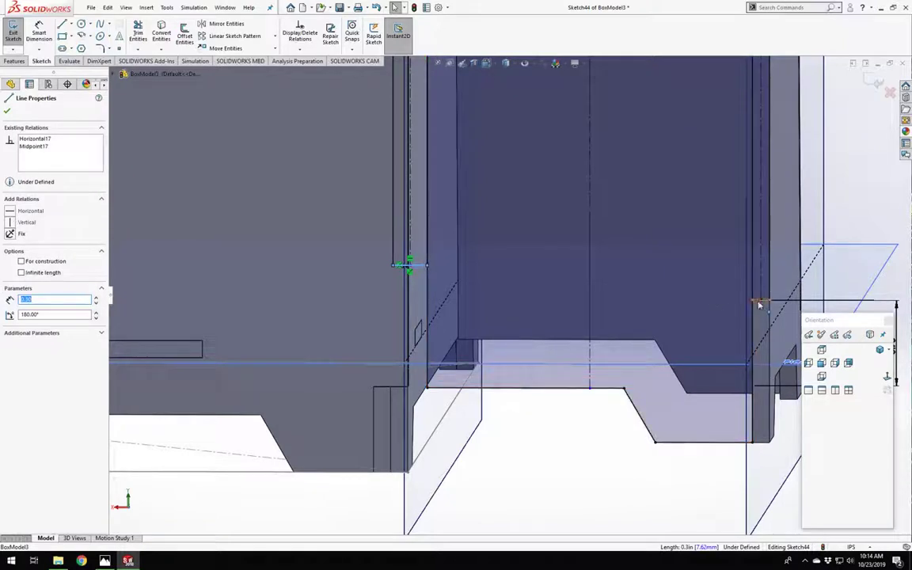
left_click(758, 302, "ctrl")
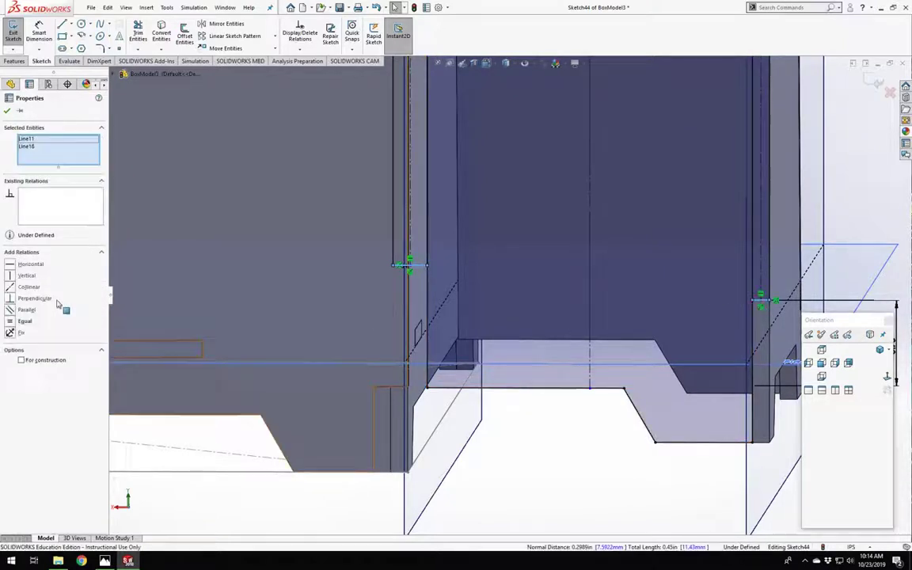
left_click(9, 288)
key("Escape")
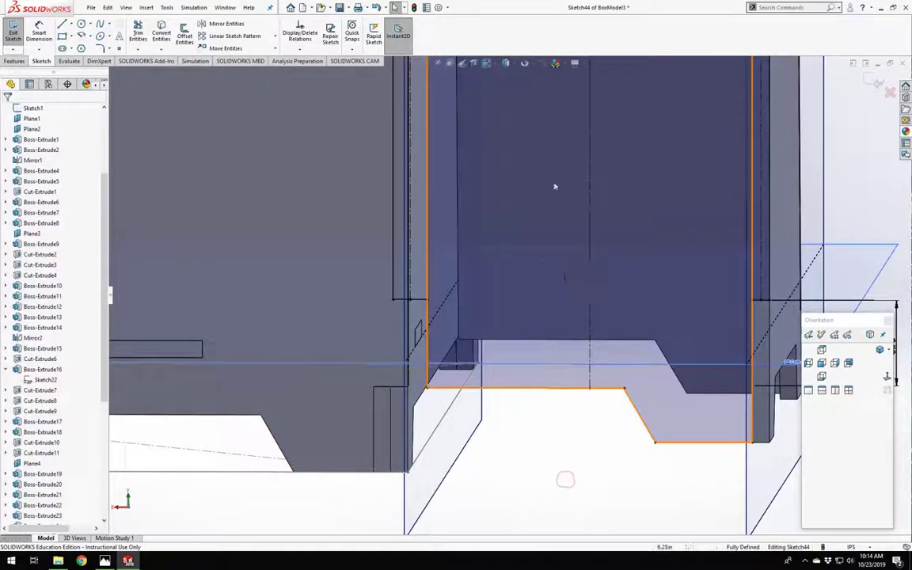
Examine the back-panel outline, foot cutout and both side tab rectangles up close and from an oblique view.
scroll(555, 187, "up", 7)
scroll(521, 162, "down", 8)
scroll(509, 287, "up", 5)
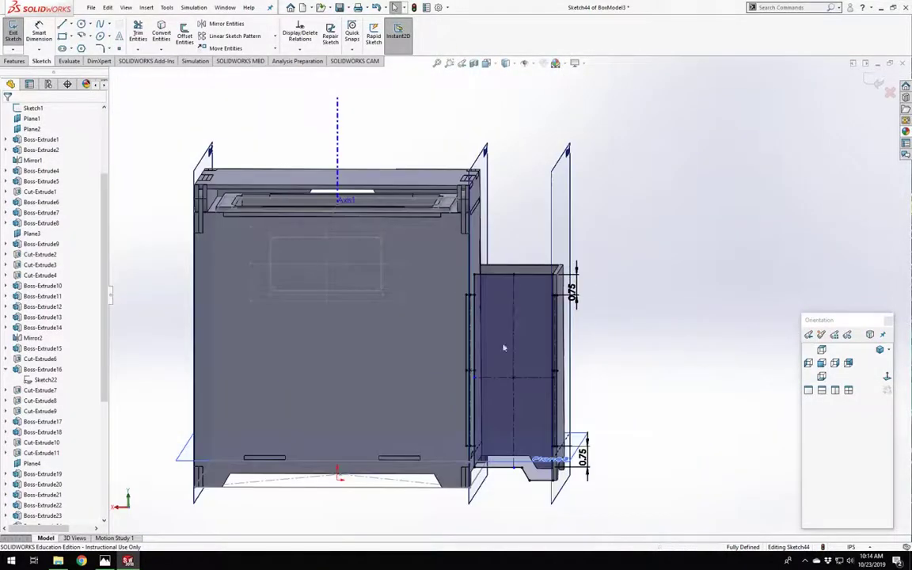
scroll(505, 346, "down", 6)
scroll(506, 316, "up", 2)
scroll(499, 285, "down", 3)
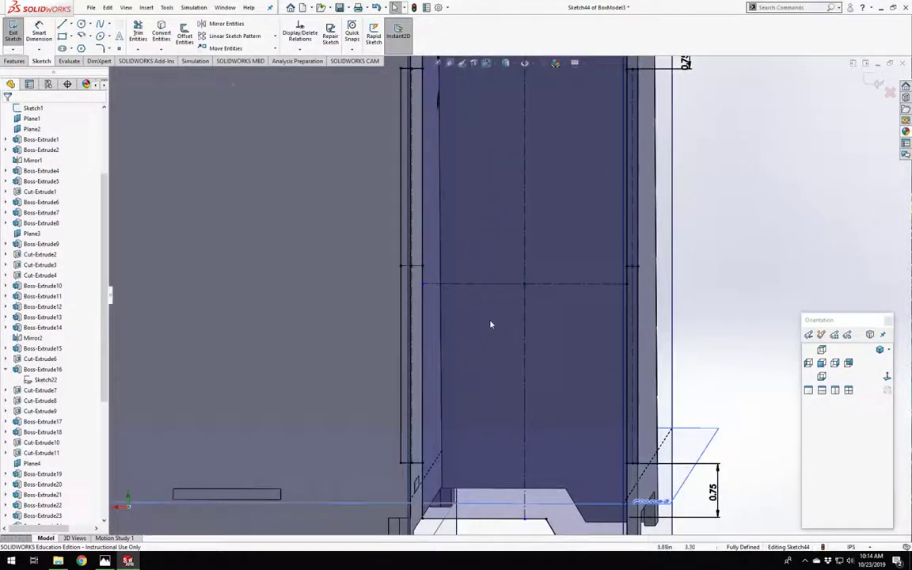
scroll(487, 316, "up", 6)
scroll(485, 300, "down", 5)
scroll(514, 273, "up", 2)
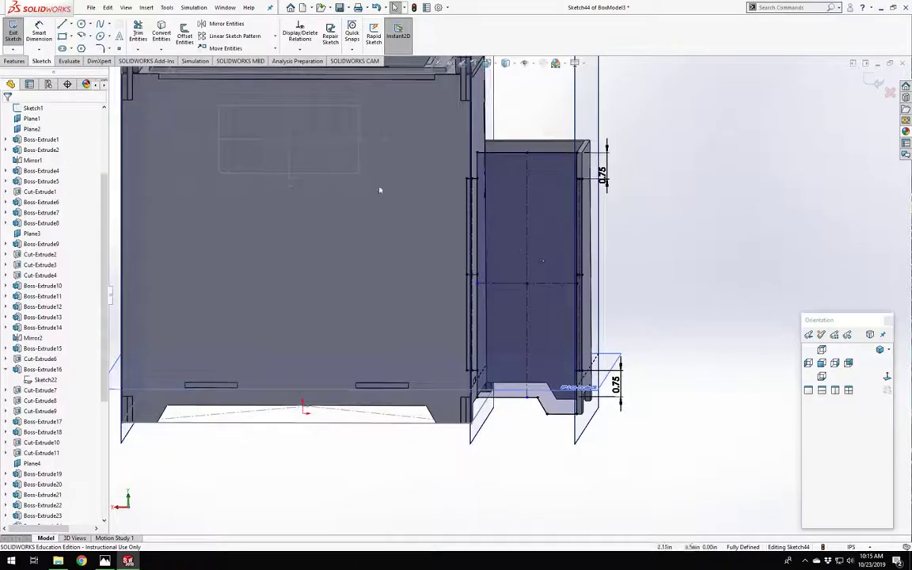
scroll(483, 225, "up", 1)
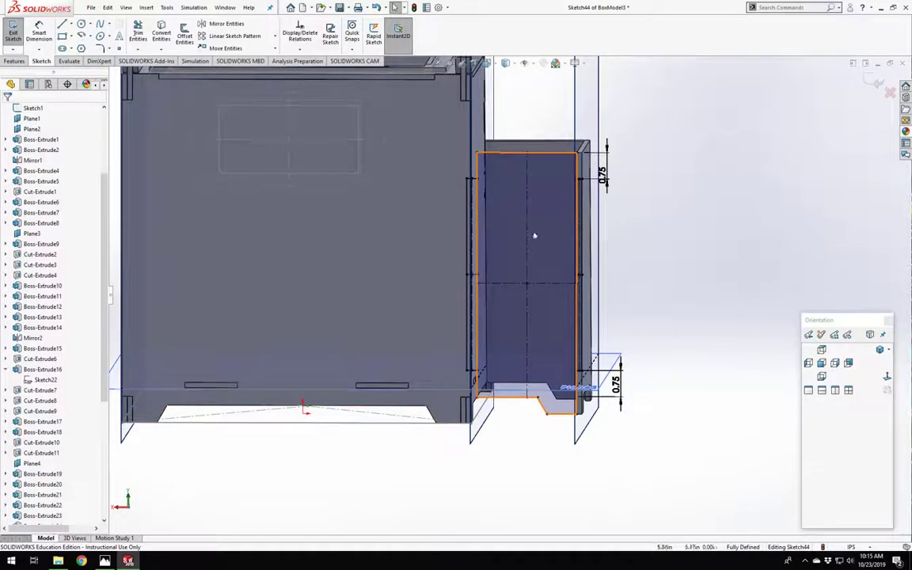
scroll(549, 301, "down", 3)
scroll(549, 301, "up", 4)
scroll(522, 273, "down", 2)
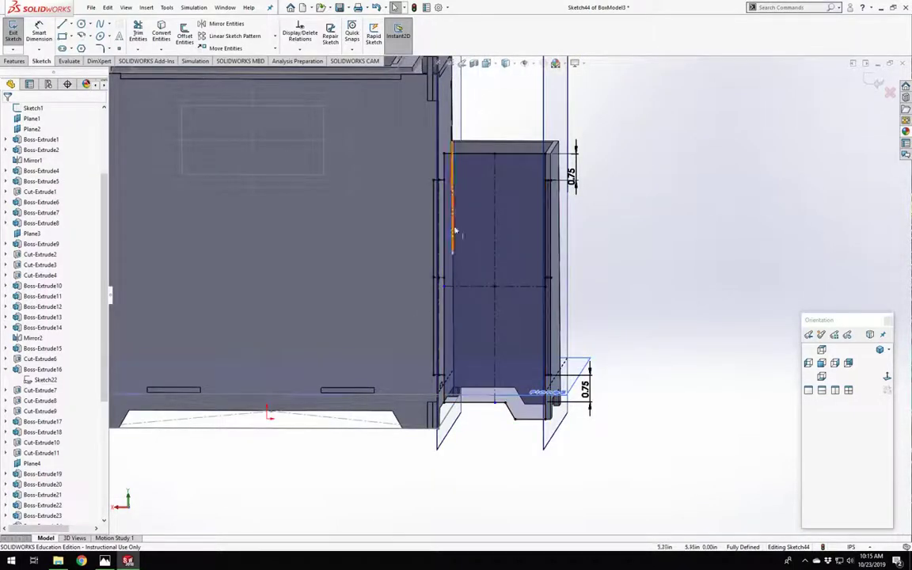
mouse_move(476, 256)
middle_mouse_down()
mouse_move(494, 252)
mouse_move(468, 261)
middle_mouse_up()
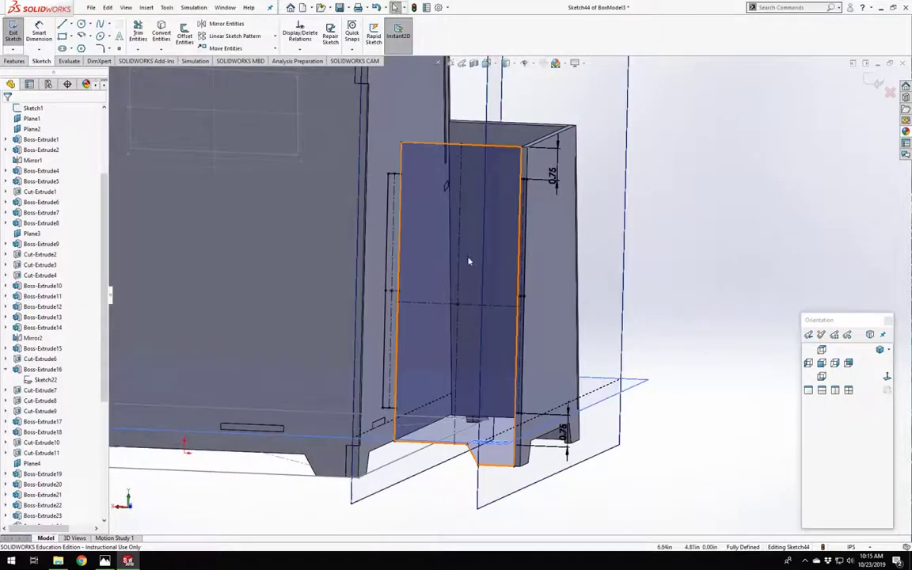
scroll(468, 261, "up", 5)
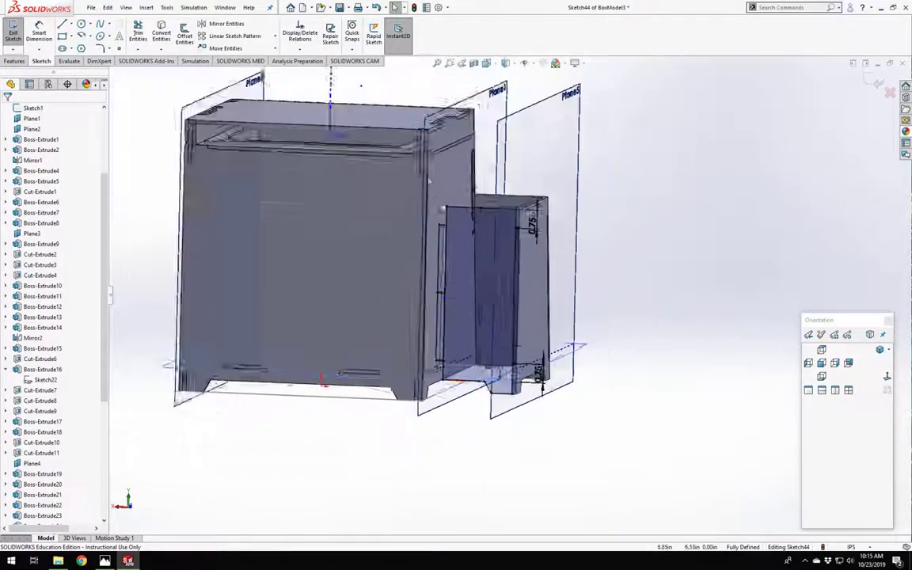
scroll(431, 230, "up", 4)
scroll(463, 248, "down", 7)
scroll(529, 339, "up", 7)
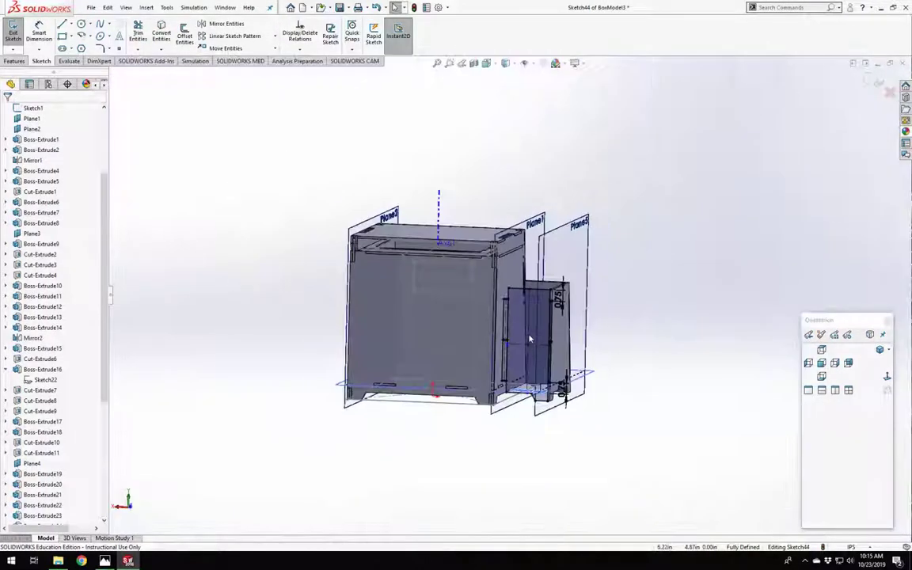
scroll(475, 341, "down", 6)
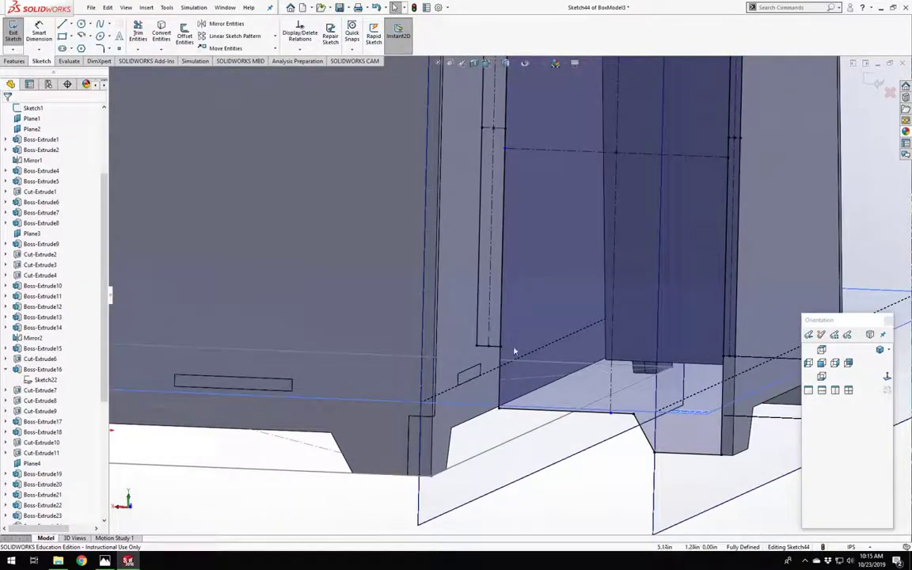
scroll(530, 352, "up", 3)
scroll(536, 351, "down", 4)
scroll(543, 266, "up", 2)
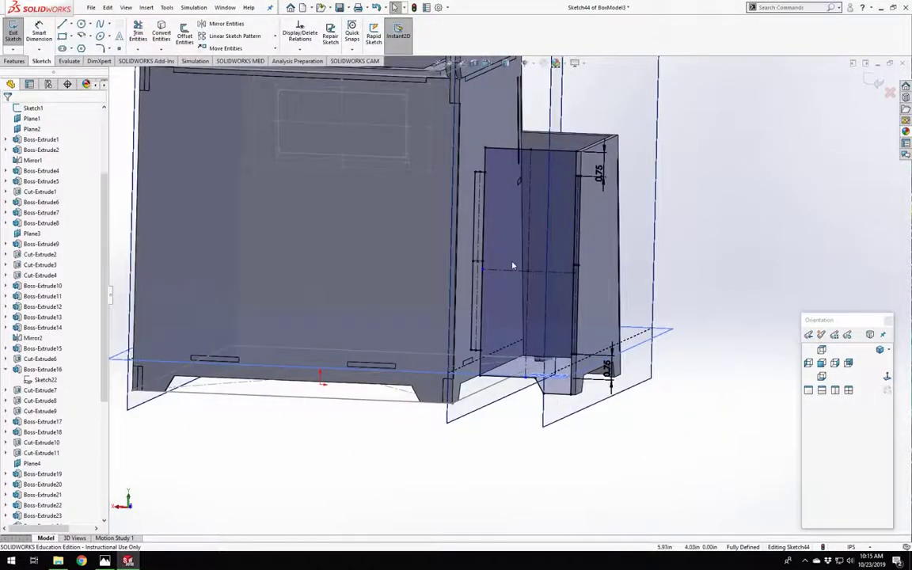
scroll(514, 277, "down", 5)
scroll(527, 317, "up", 3)
scroll(486, 372, "down", 2)
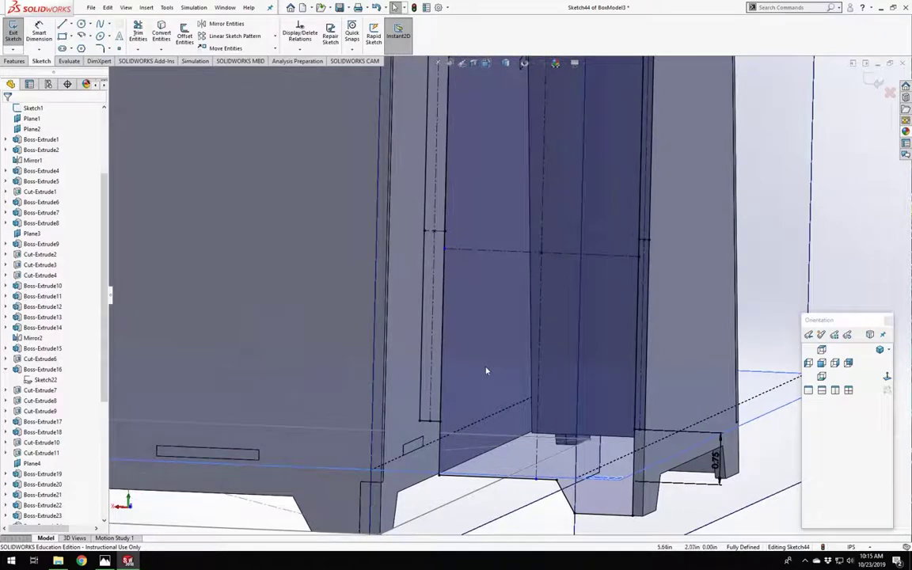
scroll(463, 280, "down", 4)
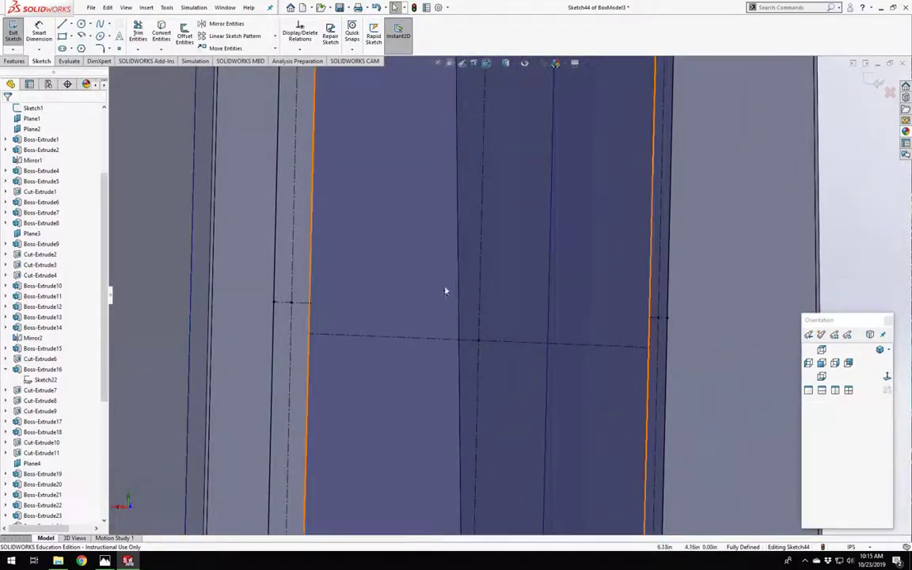
middle_click_drag(446, 287, 269, 249, "ctrl")
scroll(466, 291, "up", 5)
scroll(487, 277, "down", 4)
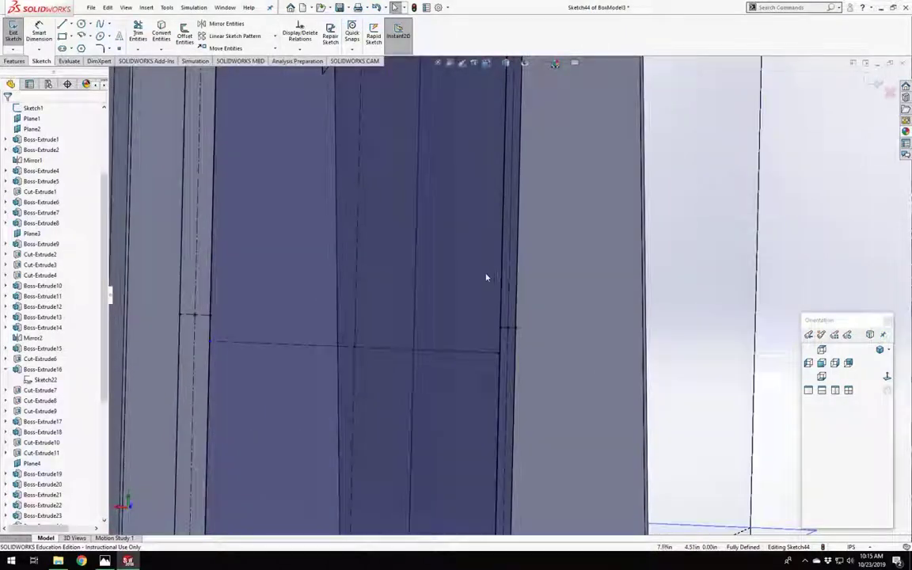
scroll(468, 276, "up", 4)
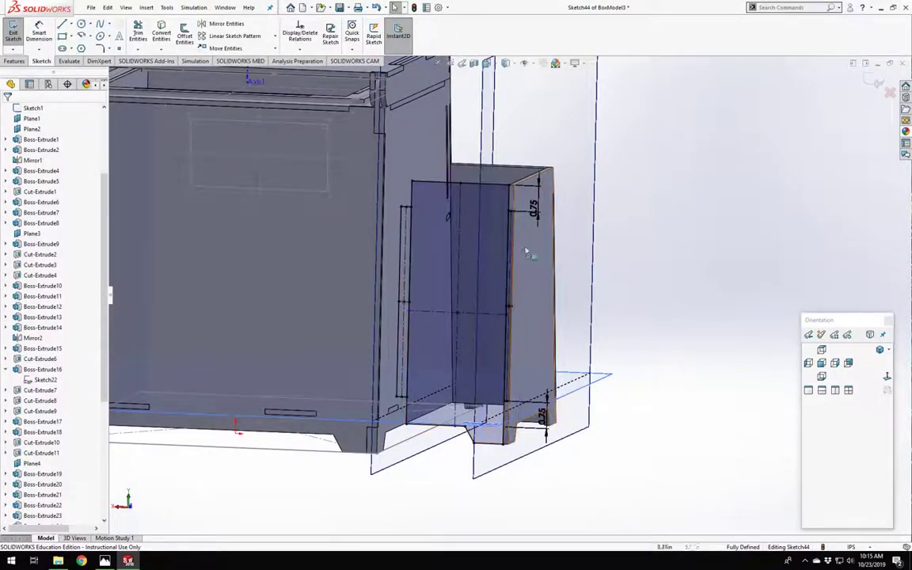
scroll(500, 269, "down", 3)
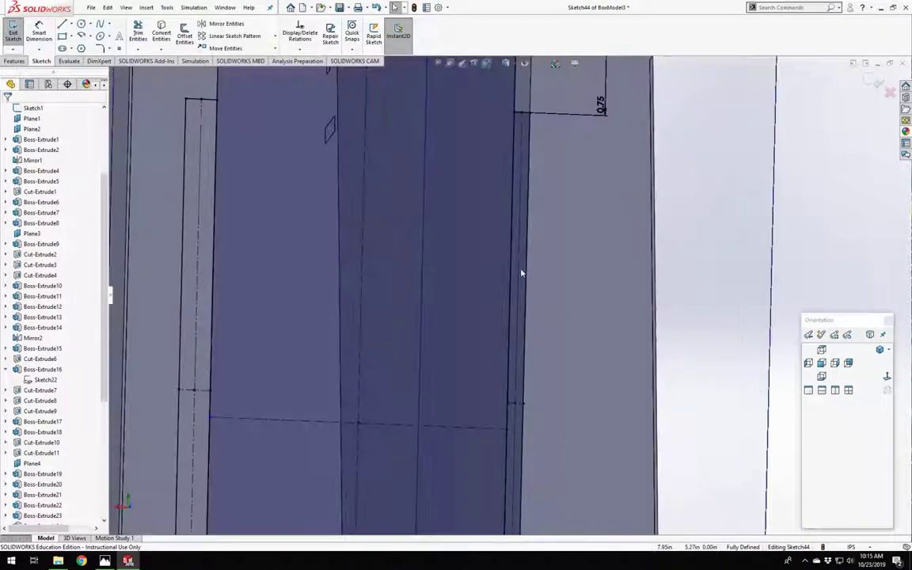
Trim away the overlapping vertical lines between the back panel and the outer side tab.
left_click(138, 31)
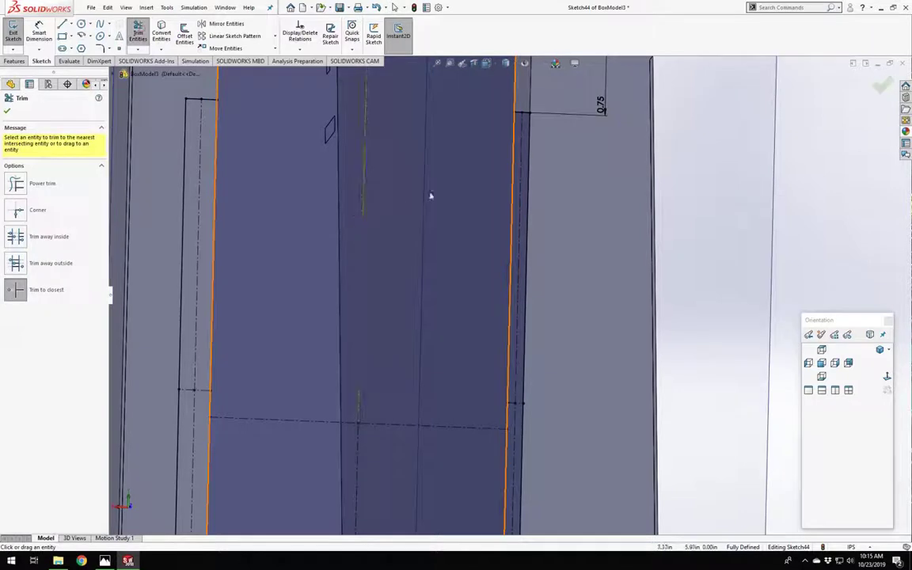
left_click(515, 185)
left_click(484, 290)
left_click(511, 255)
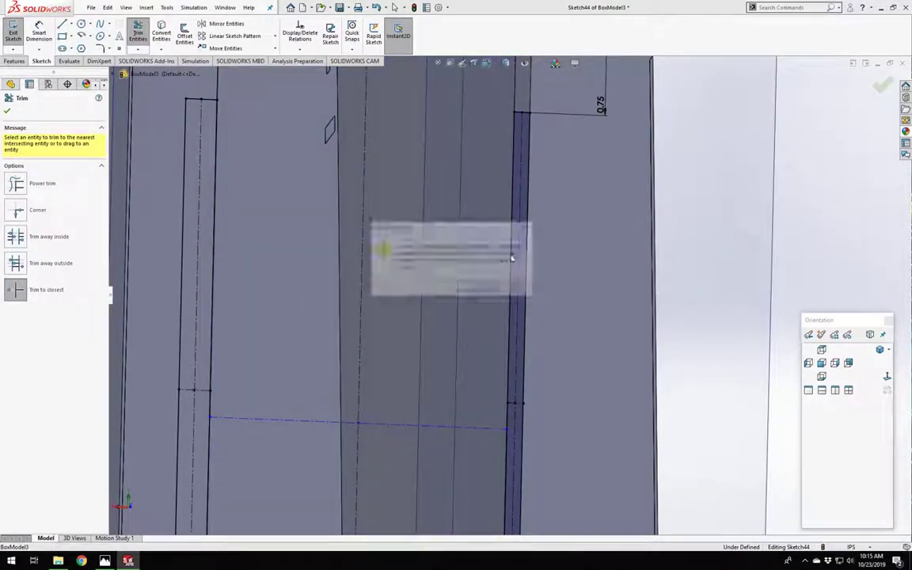
left_click(480, 289)
mouse_move(484, 299)
middle_mouse_down()
mouse_move(514, 452)
mouse_move(516, 407)
middle_mouse_up()
key("Escape")
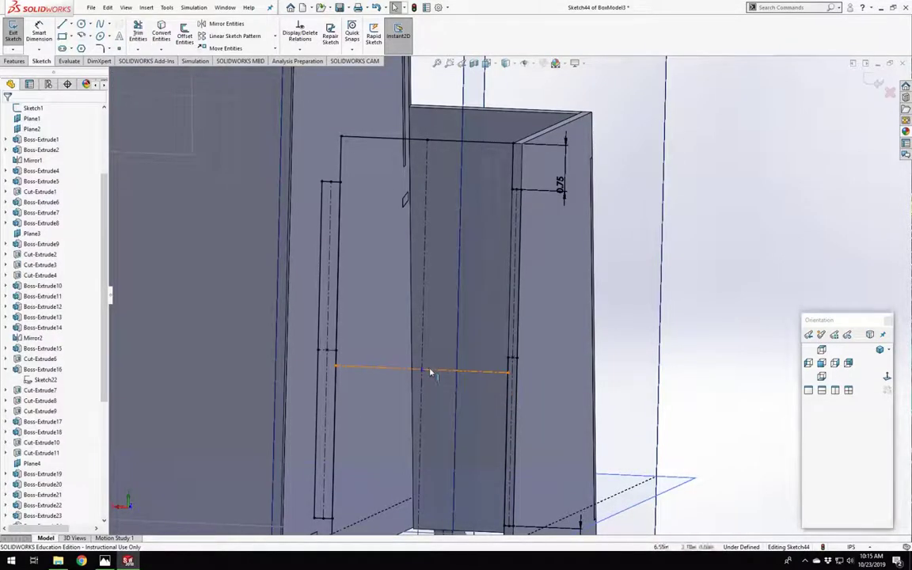
Delete the back panel's horizontal construction line and the leftover point at its middle.
left_click(421, 369)
key("Delete")
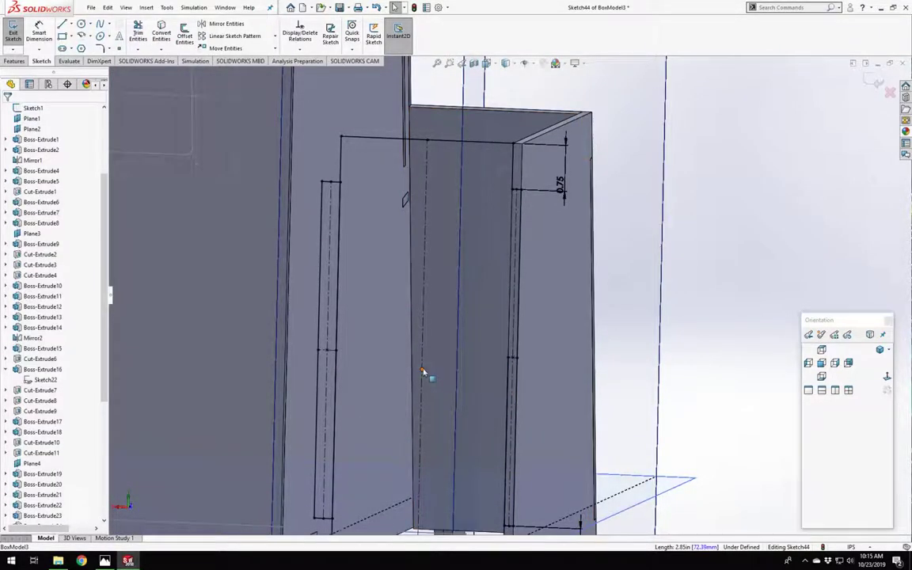
left_click(425, 372)
key("Delete")
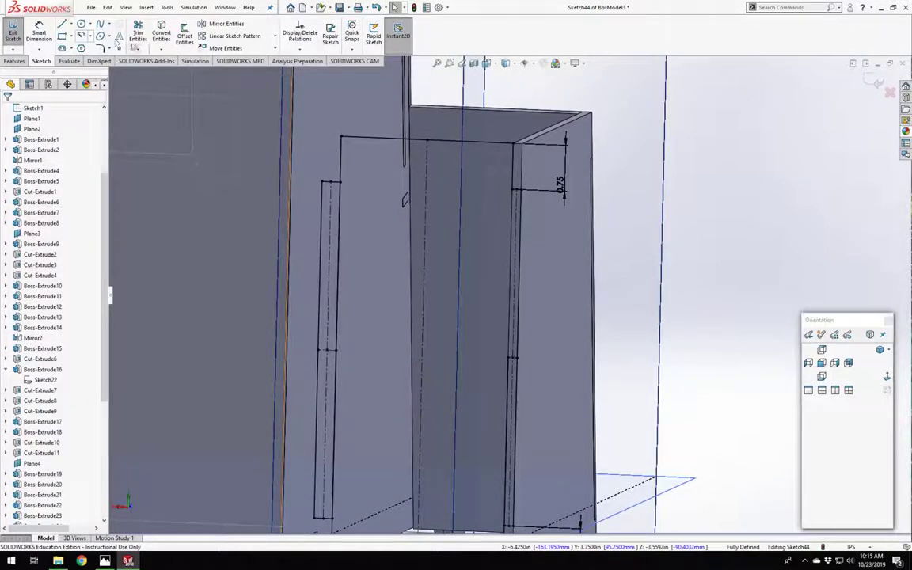
Trim away the overlapping vertical lines between the back panel and the inner side tab, accepting the loss of the midpoint relation.
left_click(136, 45)
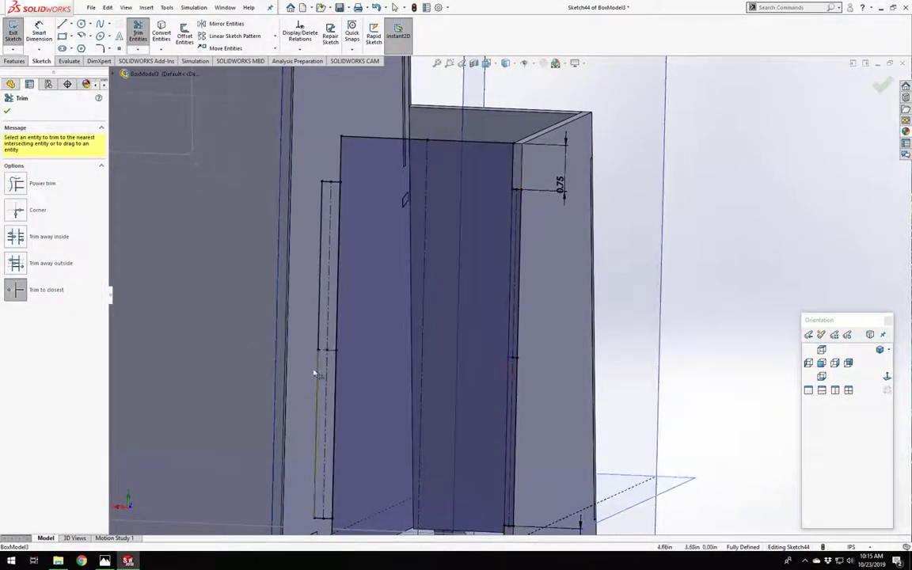
left_click(336, 362)
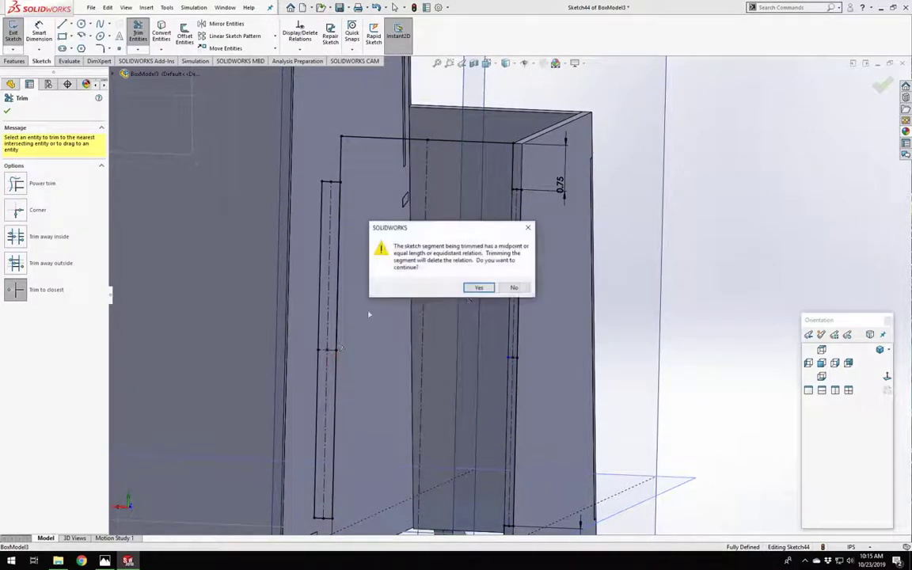
left_click(479, 287)
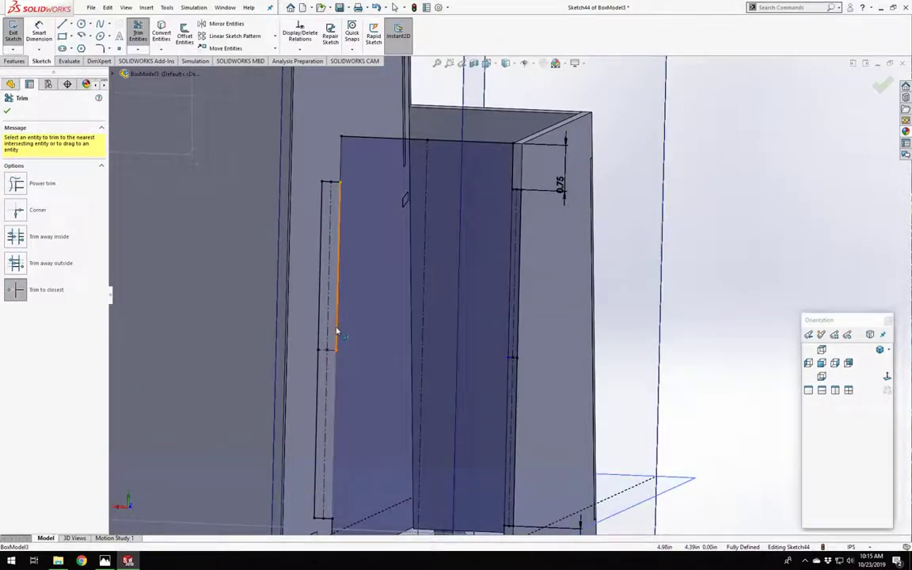
left_click(337, 329)
scroll(474, 362, "up", 2)
scroll(447, 350, "down", 1)
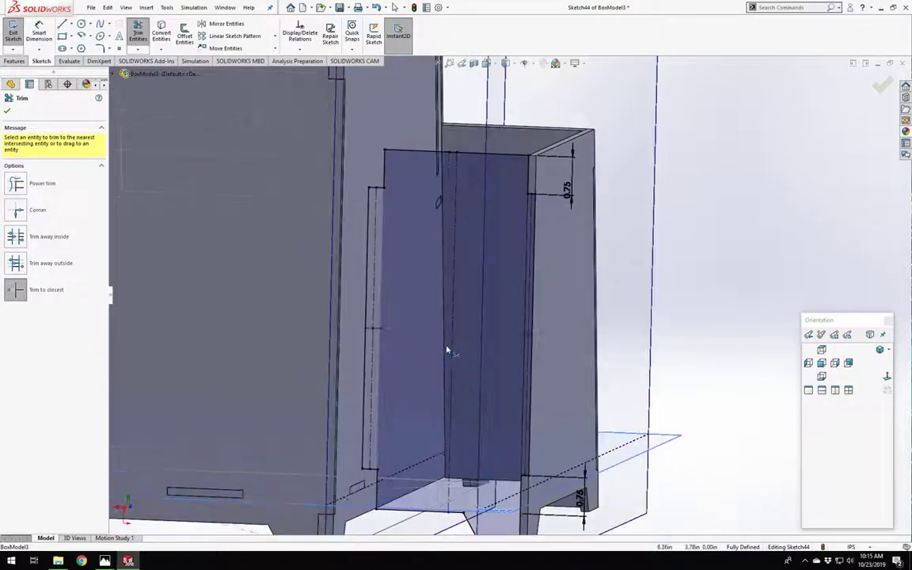
scroll(447, 349, "up", 1)
scroll(480, 389, "down", 2)
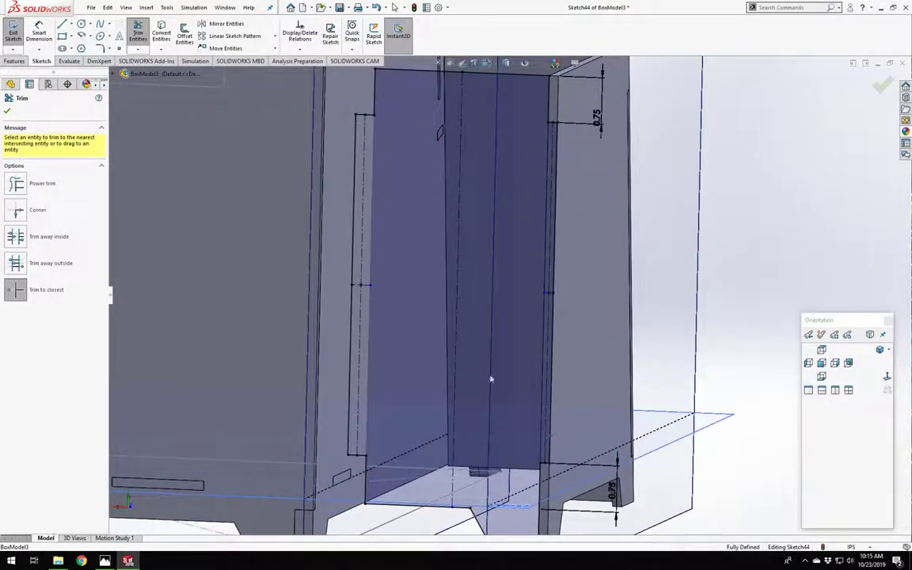
key("Escape")
Delete the horizontal construction line across the middle of the inner side tab.
left_click(366, 285)
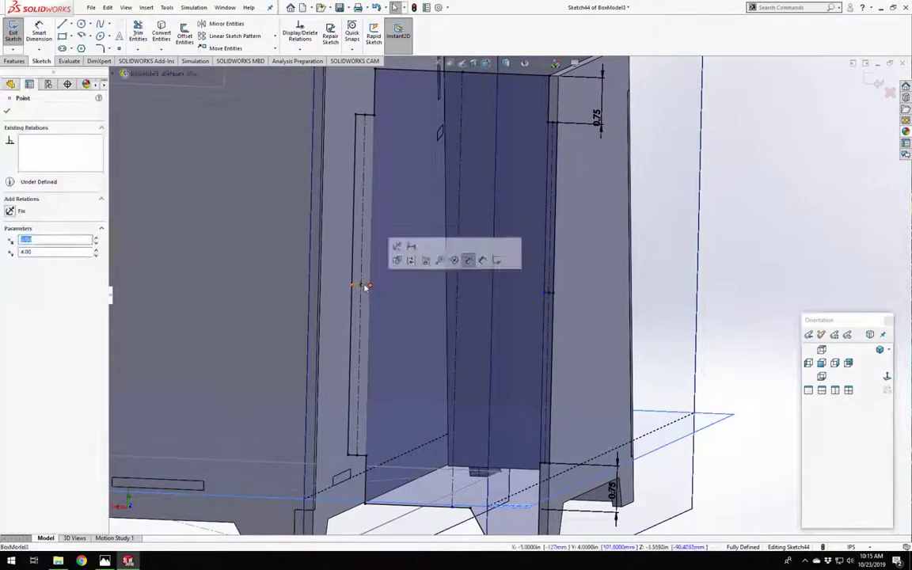
left_click(361, 285)
key("Escape")
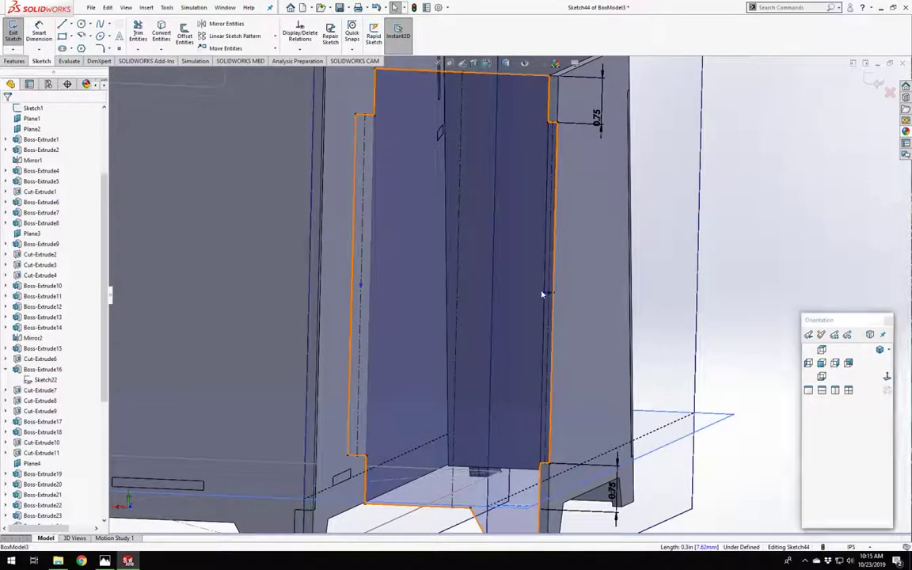
Delete the horizontal and vertical construction lines inside the outer side tab.
scroll(546, 297, "down", 5)
scroll(546, 296, "down", 2)
left_click(521, 296)
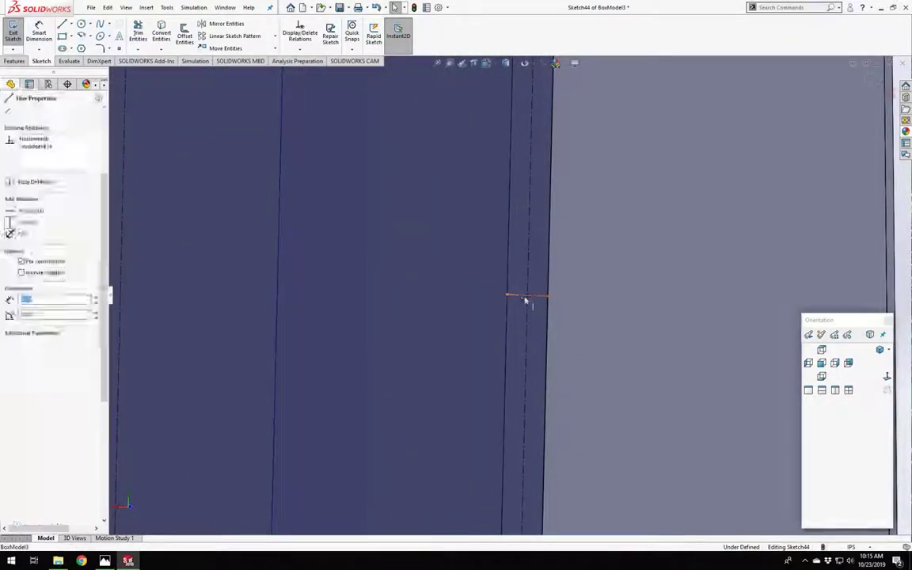
key("Delete")
left_click(528, 302)
key("Delete")
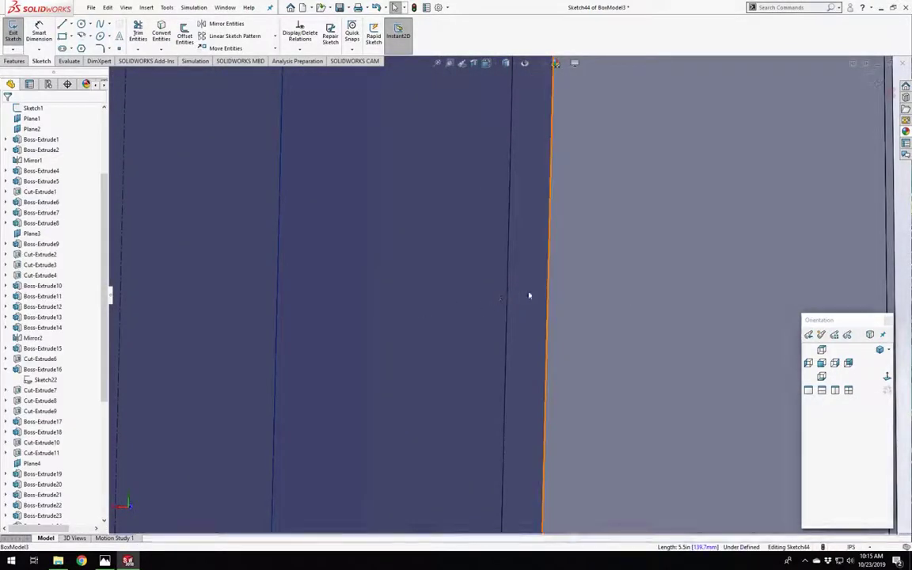
Delete the inner side tab's vertical construction line together with the leftover point at its middle.
middle_click_drag(487, 293, 402, 291)
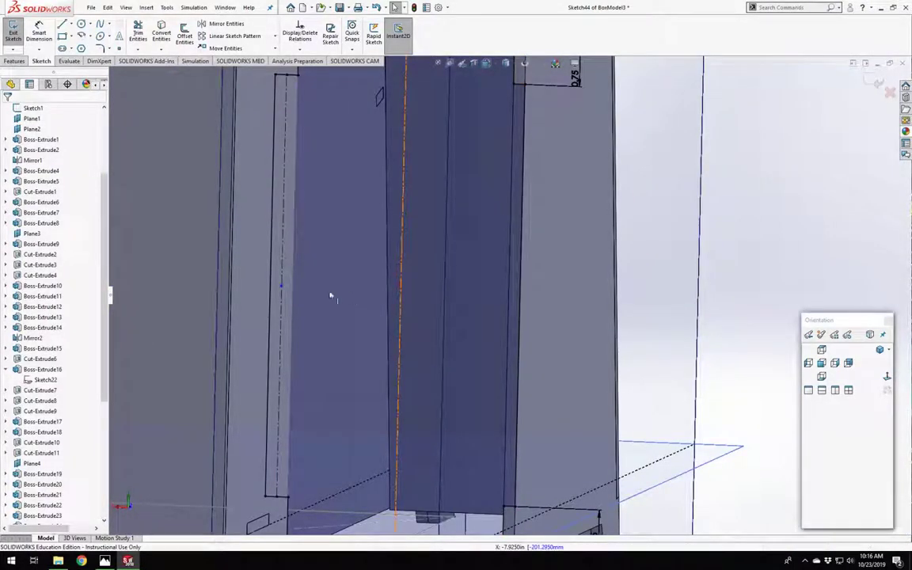
scroll(279, 287, "down", 2)
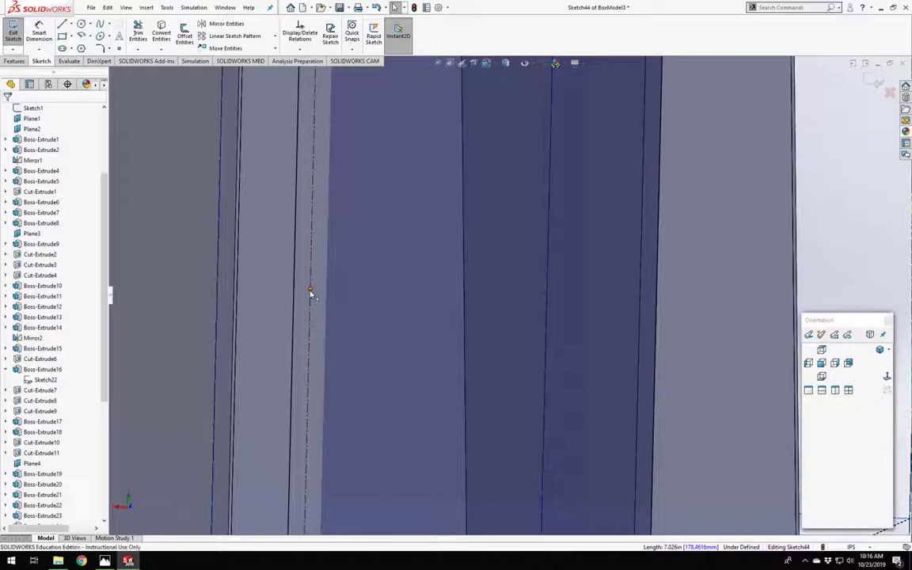
left_click(311, 301)
key("Delete")
Examine the cleaned-up back-panel outline and where its foot corner meets the neighbouring compartment side panel.
scroll(473, 269, "up", 8)
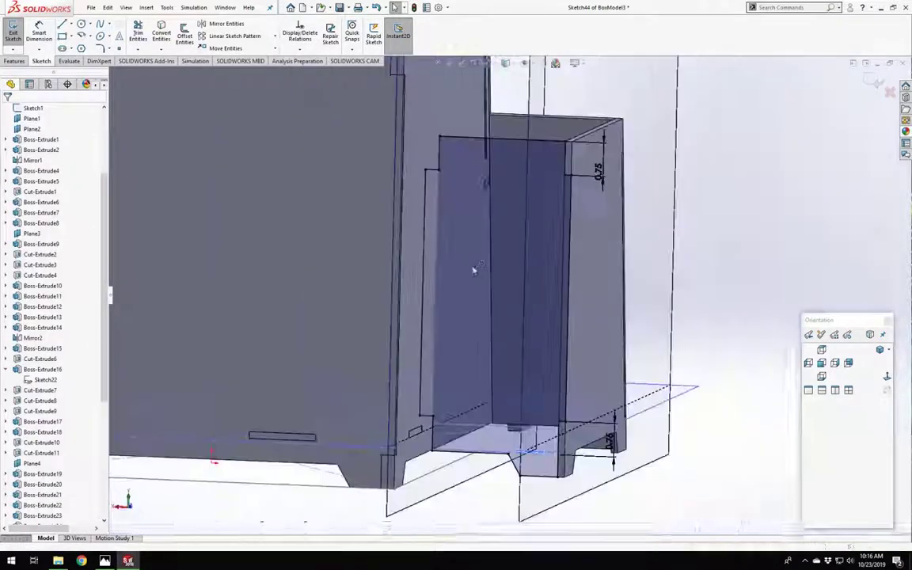
scroll(484, 259, "down", 2)
middle_click_drag(538, 354, 318, 257)
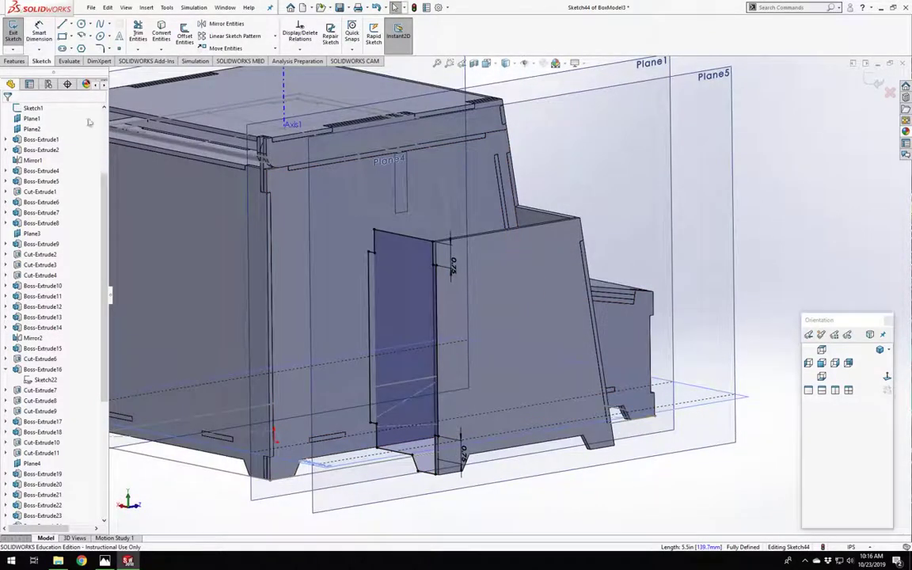
scroll(508, 417, "down", 10)
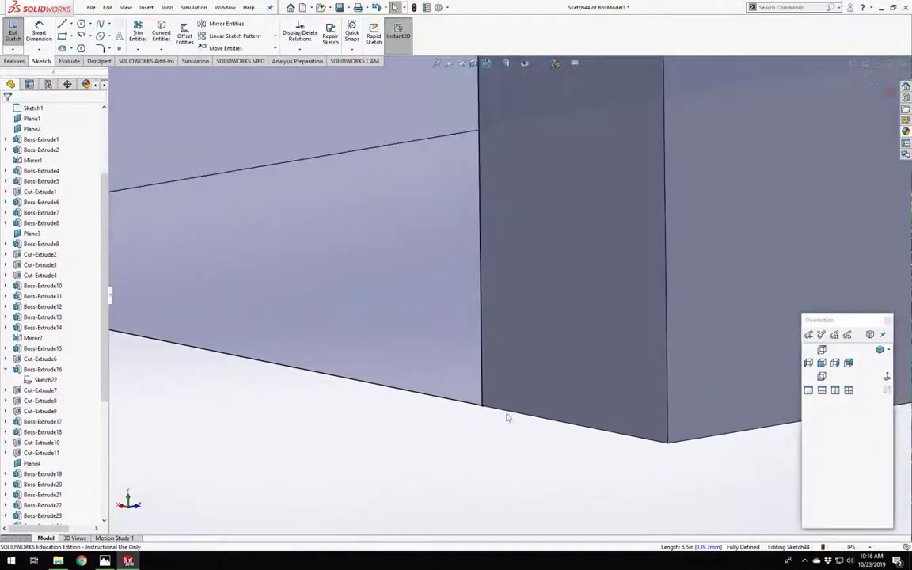
middle_click_drag(485, 406, 515, 401)
scroll(514, 401, "up", 10)
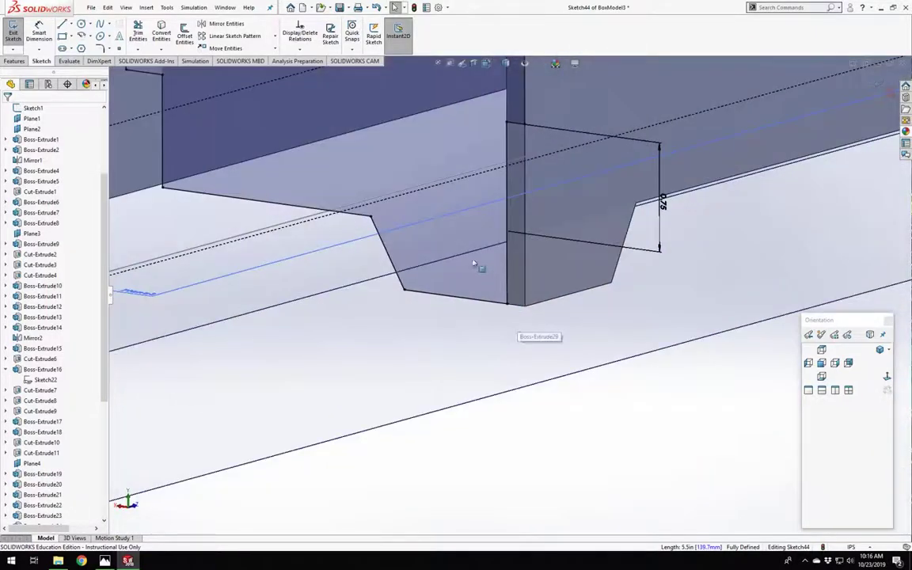
scroll(473, 264, "up", 15)
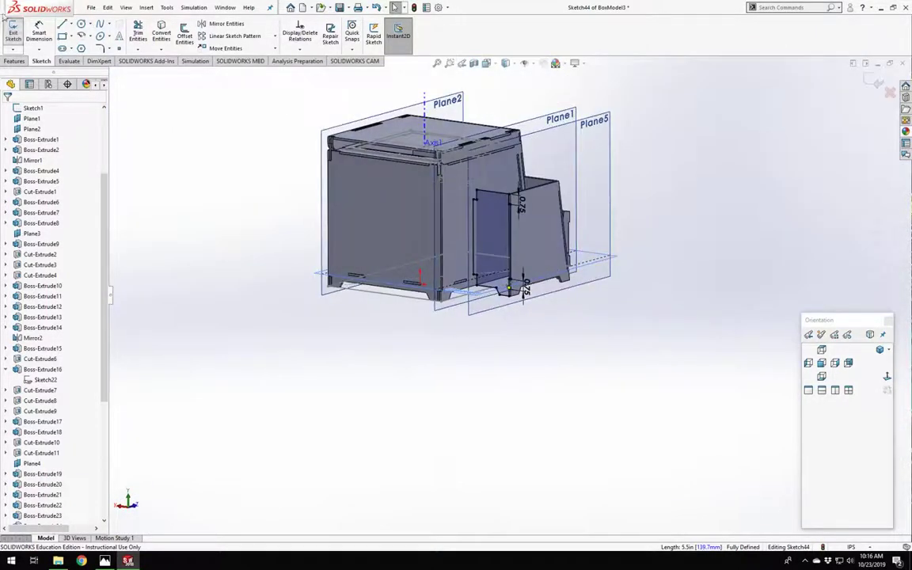
Extrude the back-panel sketch 0.15 in inward in the reversed direction, with an equation-driven depth and without merging it into other bodies.
left_click(13, 30)
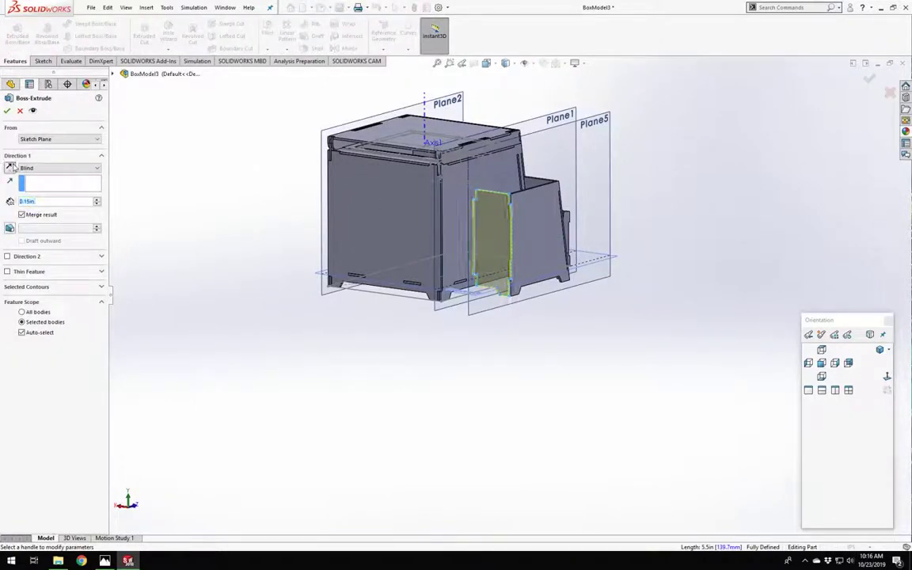
middle_click_drag(507, 257, 470, 280)
scroll(469, 281, "down", 5)
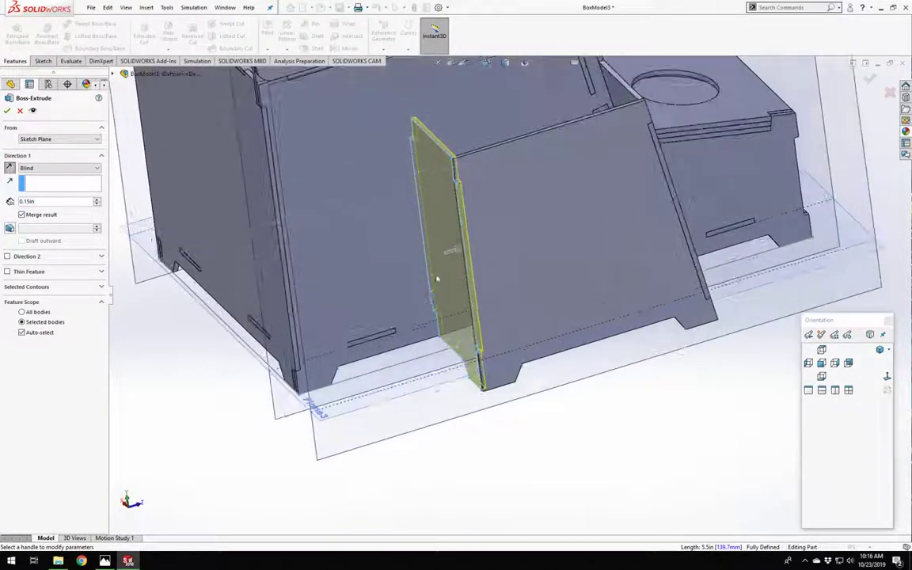
left_click_drag(64, 200, 21, 200)
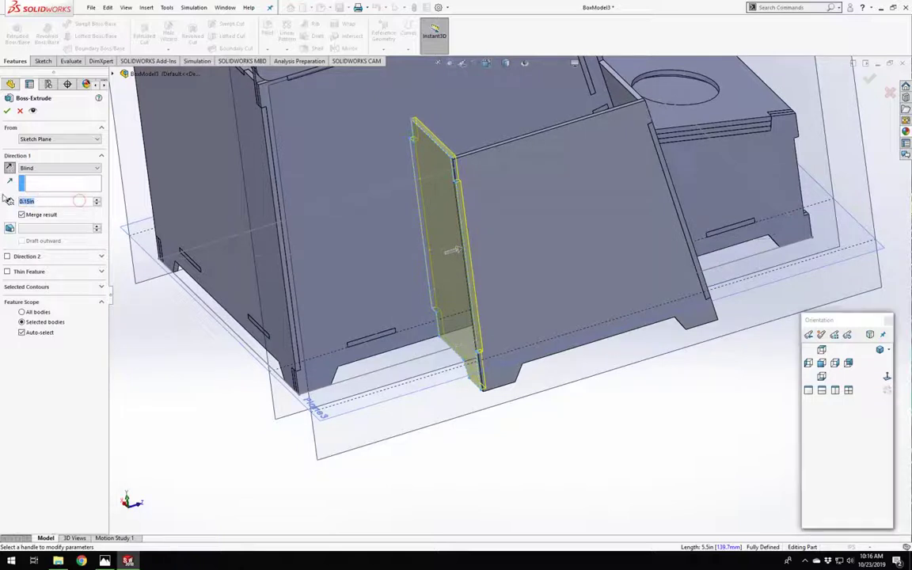
type("=")
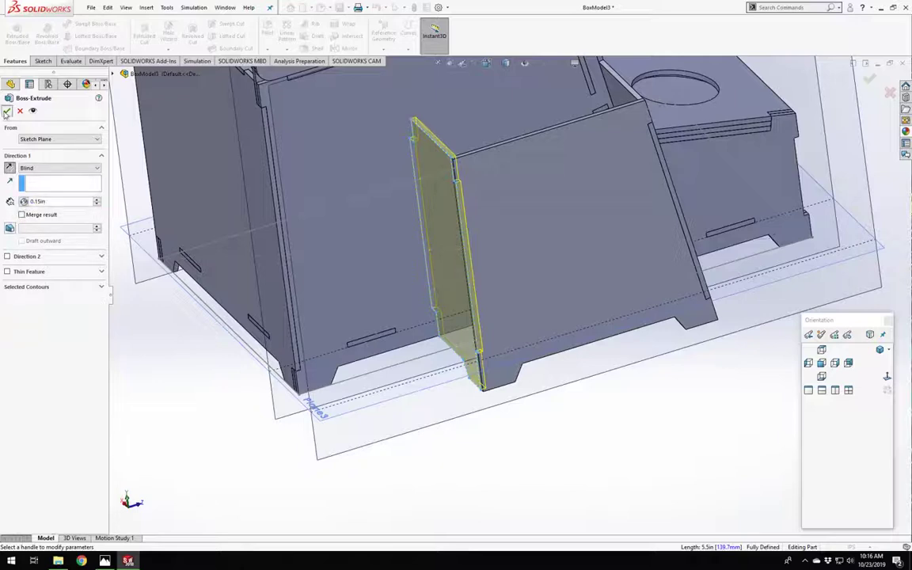
key("Return")
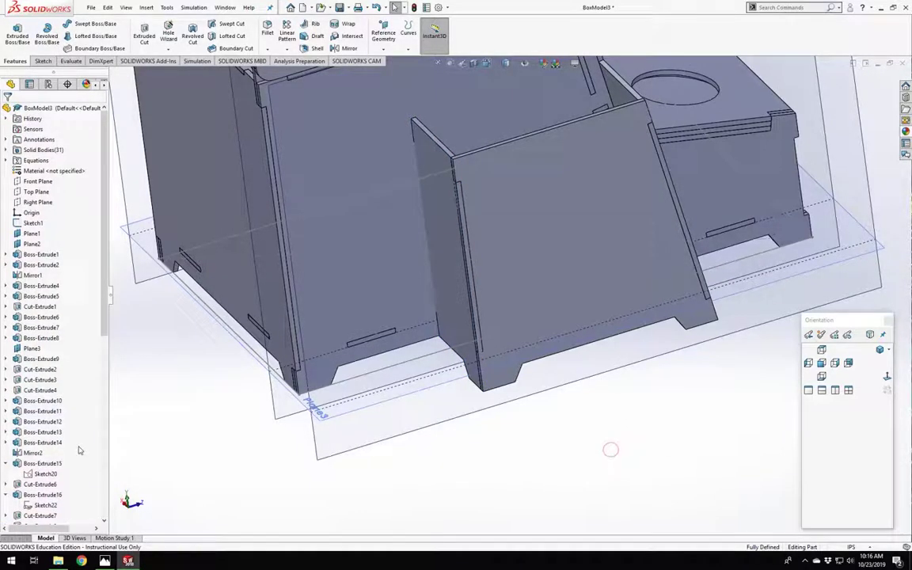
Examine how the side compartment's rear panel fits against its outer panel and the main box's side.
scroll(539, 341, "up", 3)
scroll(554, 186, "down", 2)
middle_click(429, 332)
middle_click_drag(428, 333, 422, 366)
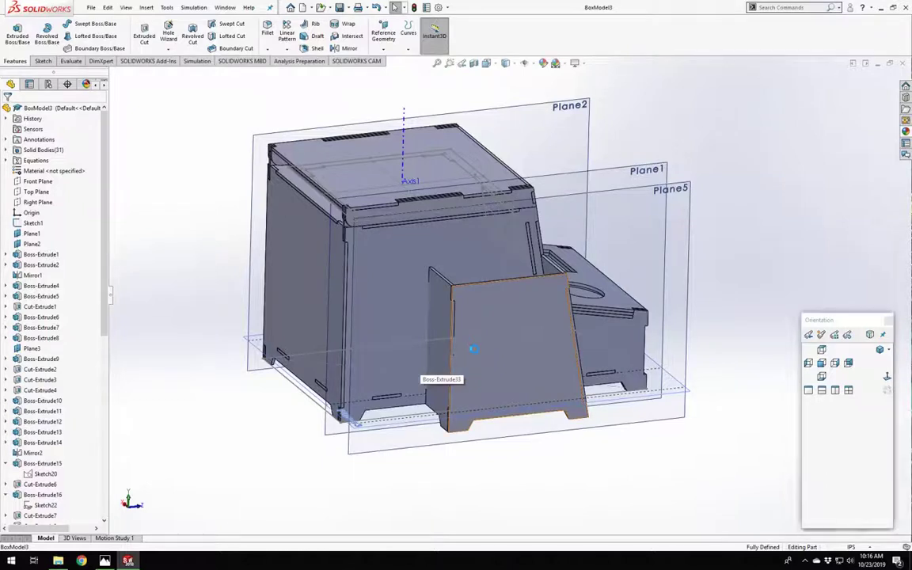
scroll(49, 326, "down", 11)
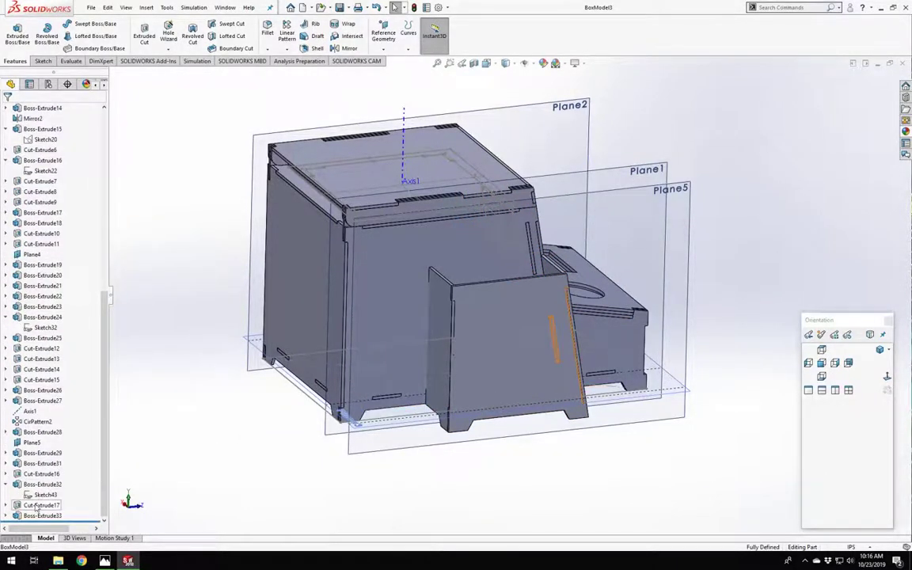
left_click(40, 515)
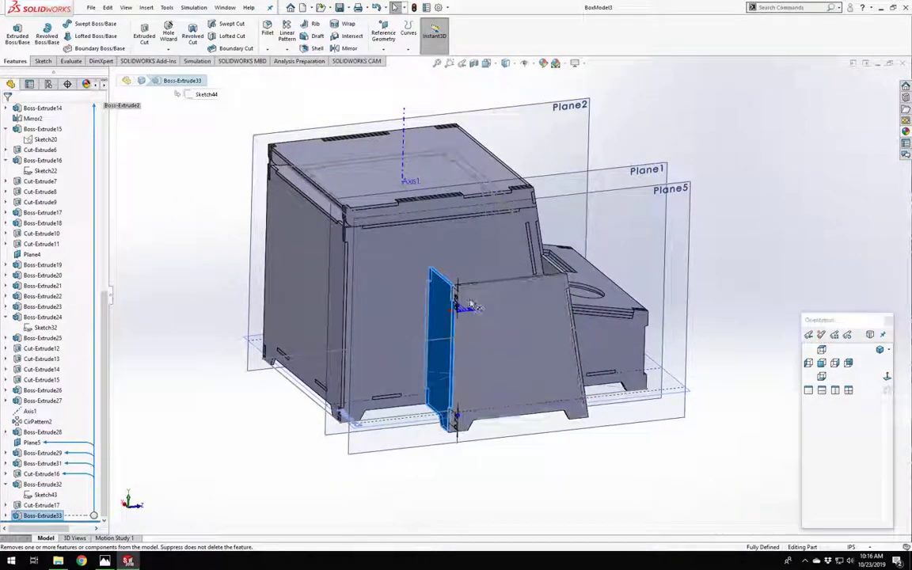
scroll(464, 309, "down", 10)
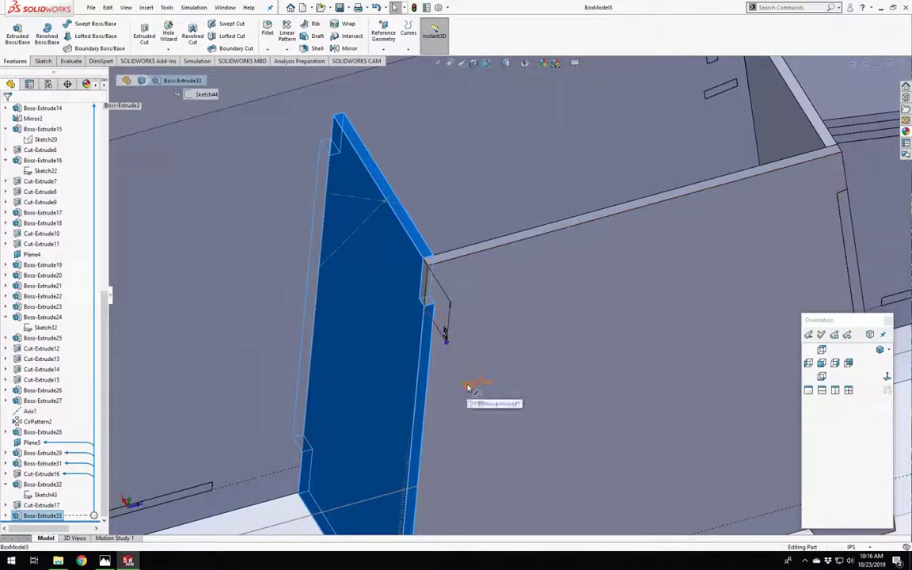
scroll(468, 387, "up", 10)
key("Escape")
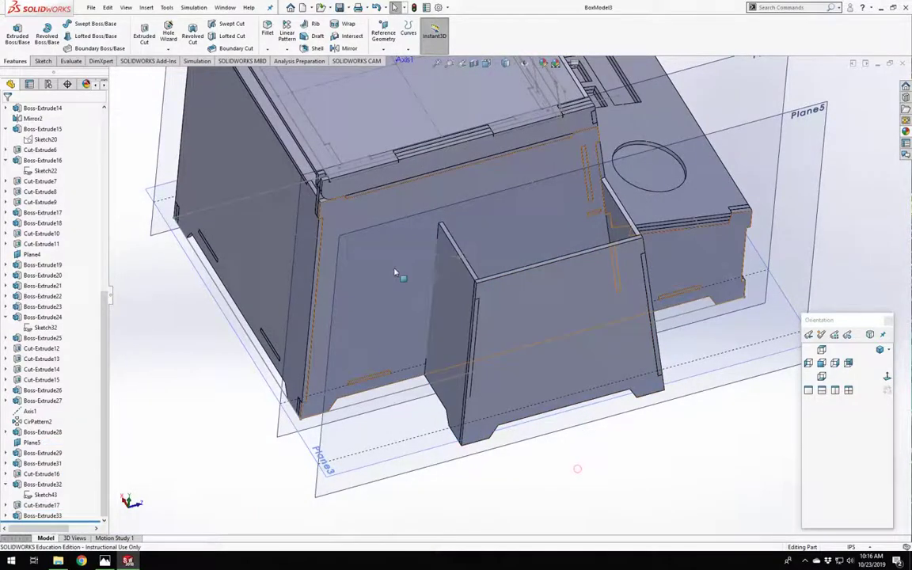
middle_click_drag(481, 336, 523, 262)
scroll(476, 257, "down", 3)
scroll(478, 261, "up", 3)
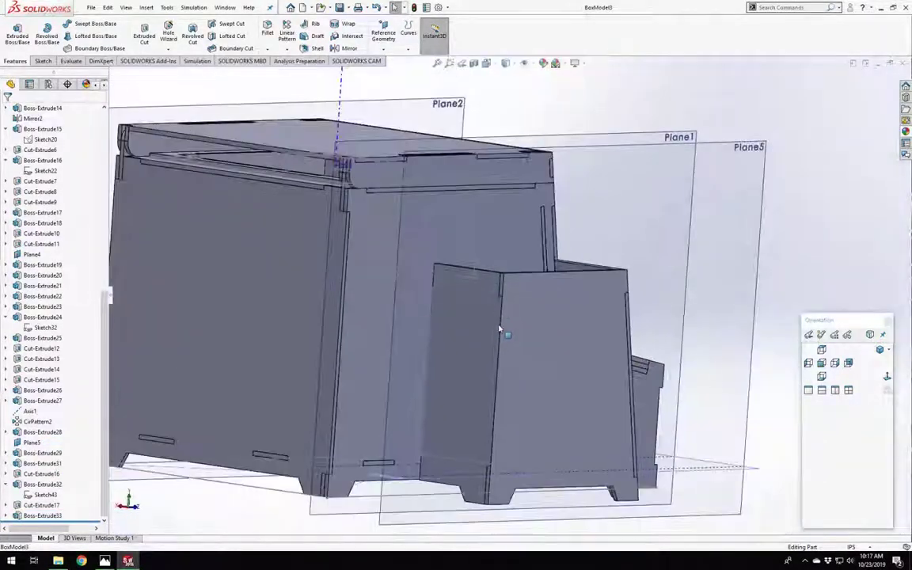
middle_click_drag(499, 330, 434, 335)
left_click(382, 310)
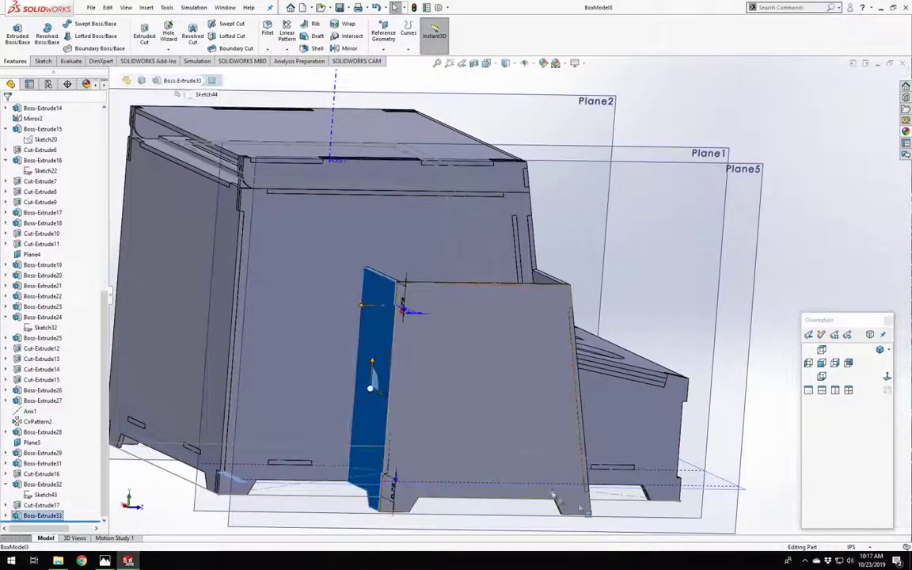
scroll(491, 495, "up", 4)
key("Escape")
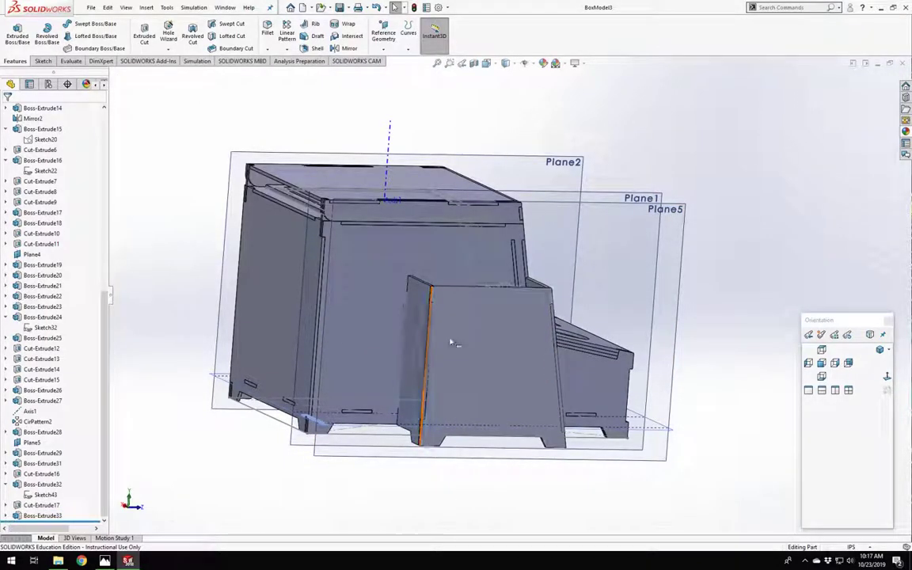
scroll(450, 342, "down", 3)
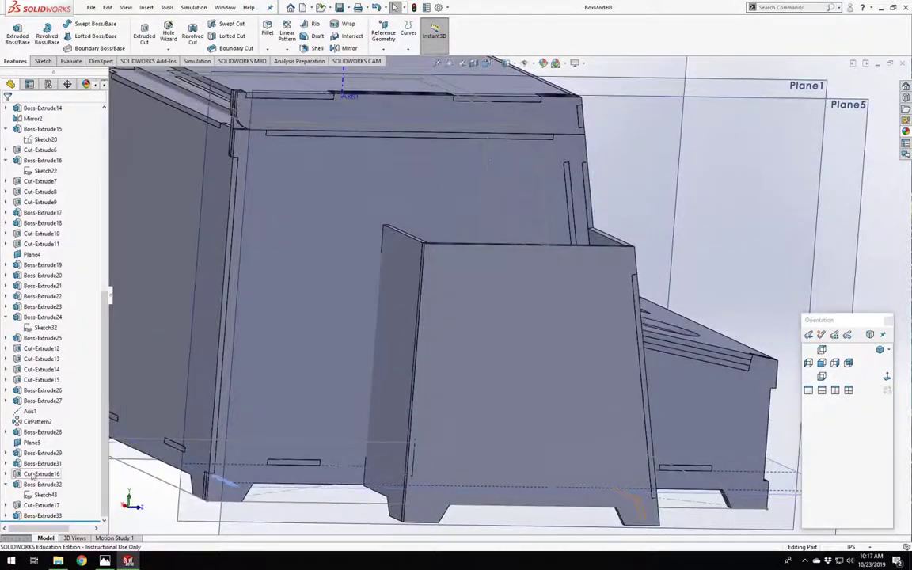
Set up an extruded cut from Boss-Extrude33's sketch with a blind depth of 0.15 in linked to a global variable.
left_click(7, 516)
left_click(45, 516)
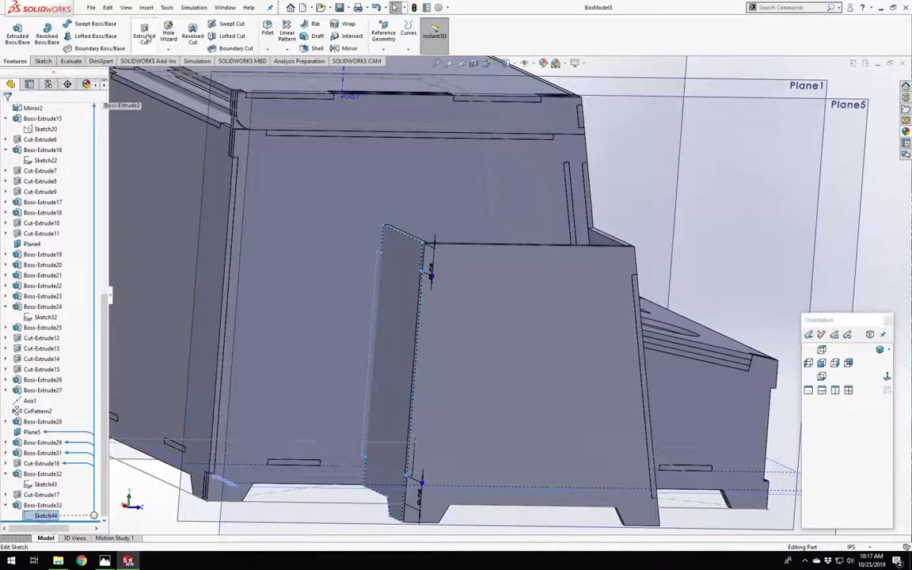
left_click(144, 33)
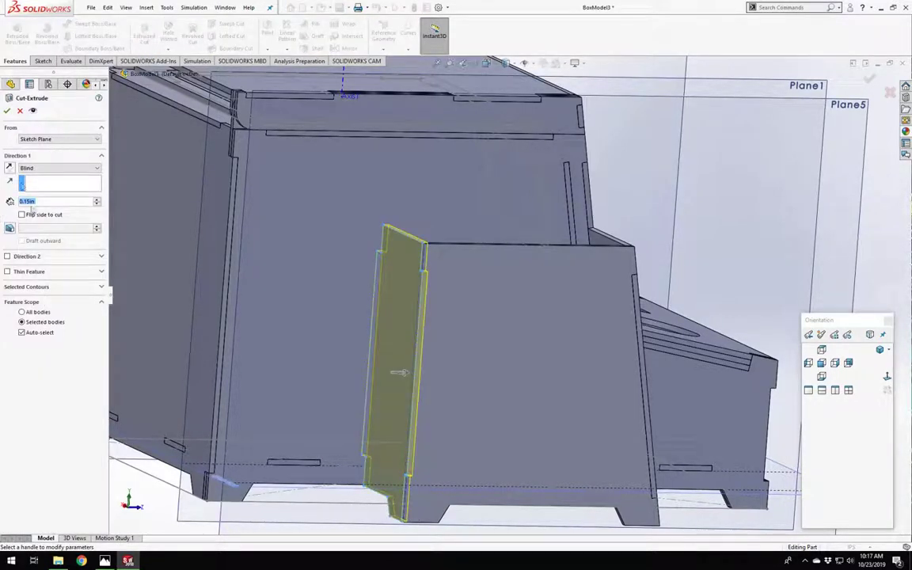
left_click(48, 201)
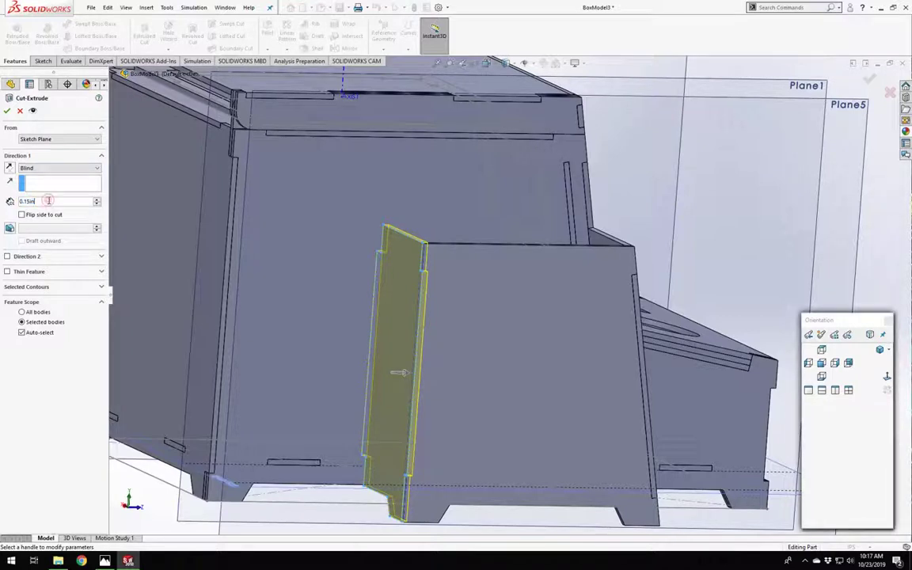
type("=")
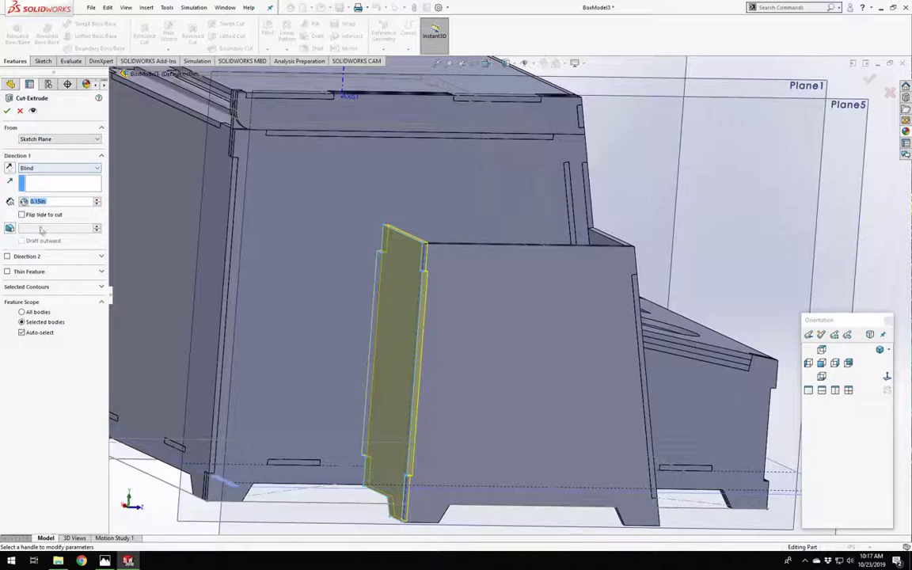
middle_click_drag(466, 250, 459, 278)
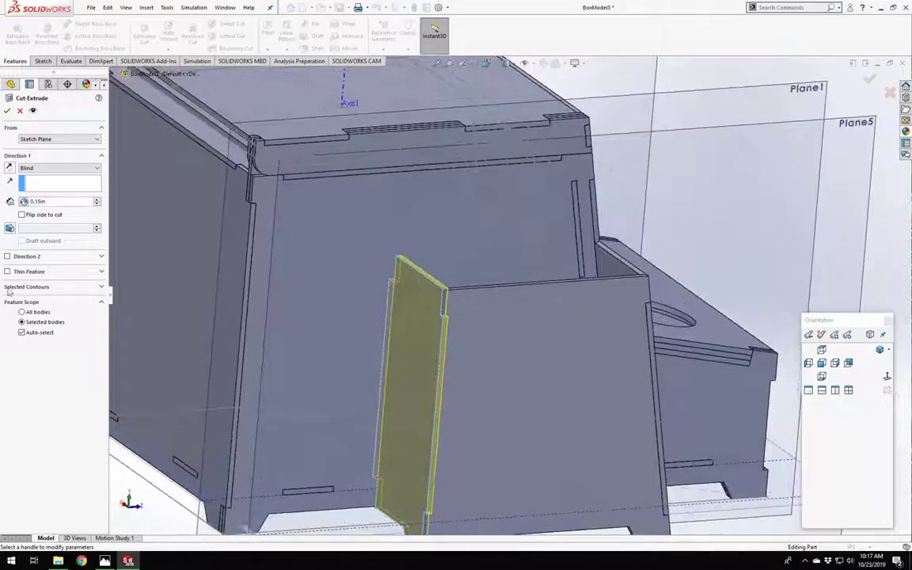
Limit the cut to the compartment's outer panel and the LeftSide_Outer body by turning off automatic body selection, and create it.
left_click(26, 335)
left_click(500, 388)
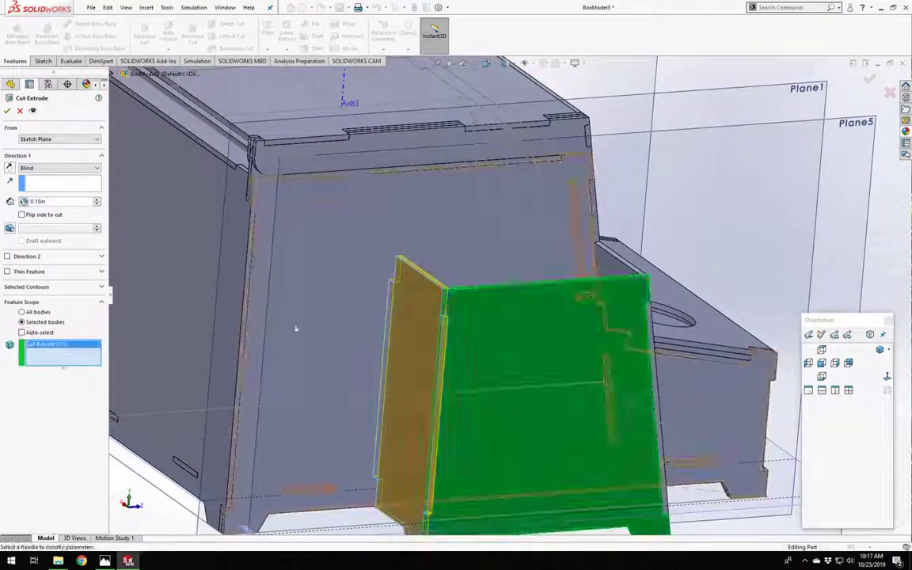
left_click(295, 328)
scroll(455, 454, "up", 2)
middle_click_drag(457, 456, 400, 393)
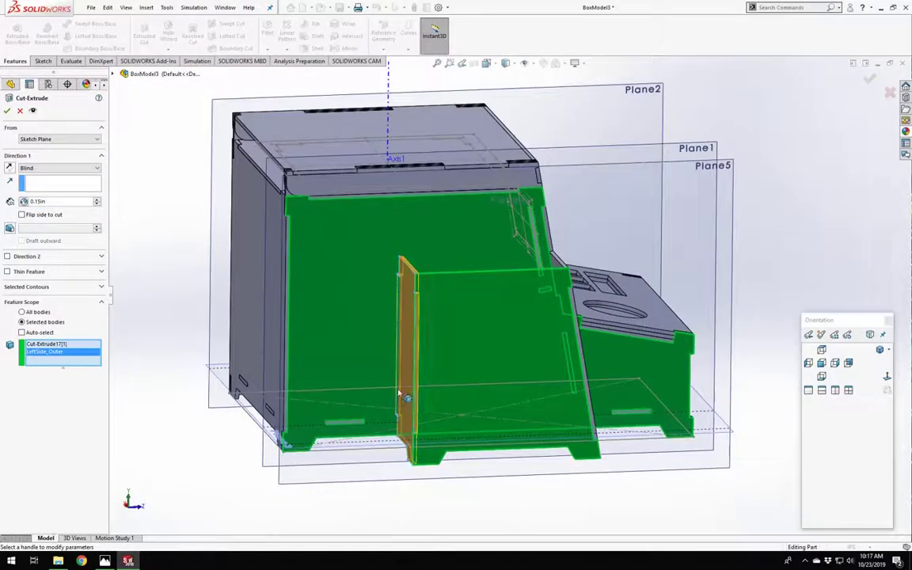
key("Return")
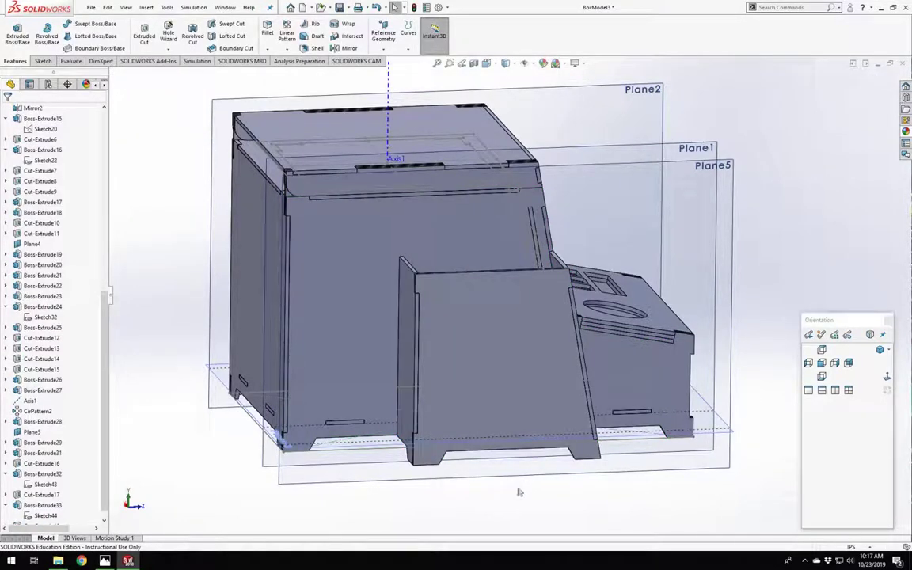
Start a sketch on the top edge face of the side compartment's outer panel, viewed normal to the sketch plane.
scroll(396, 326, "down", 6)
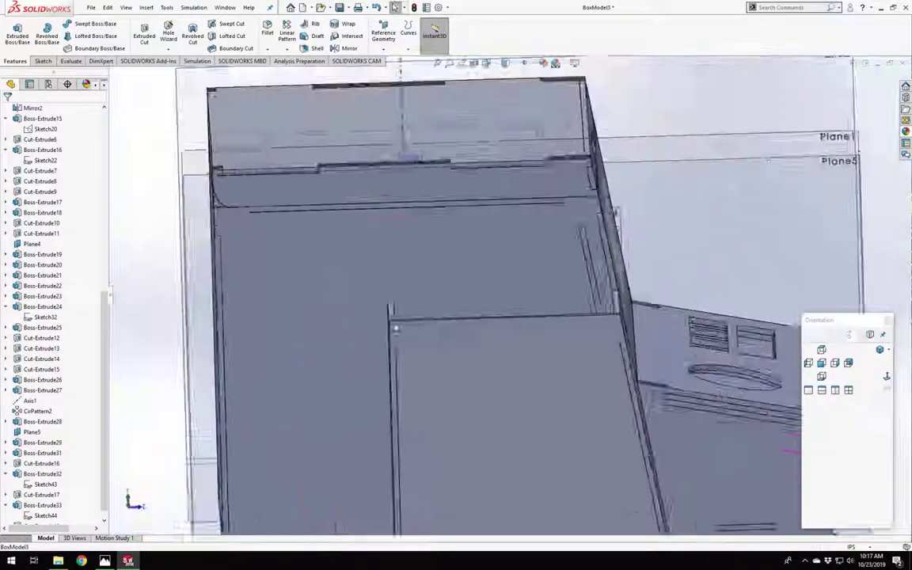
scroll(467, 291, "up", 7)
scroll(505, 306, "down", 9)
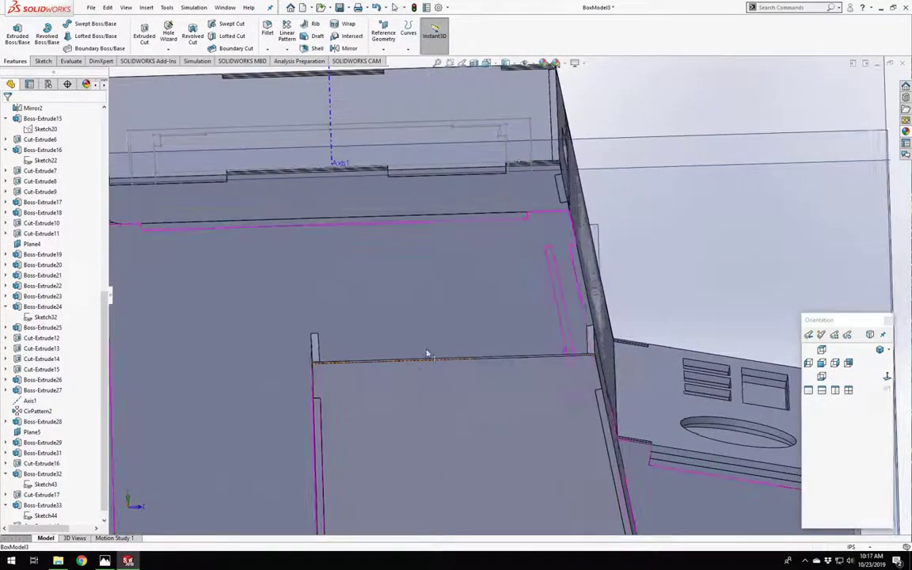
middle_click_drag(428, 353, 455, 361)
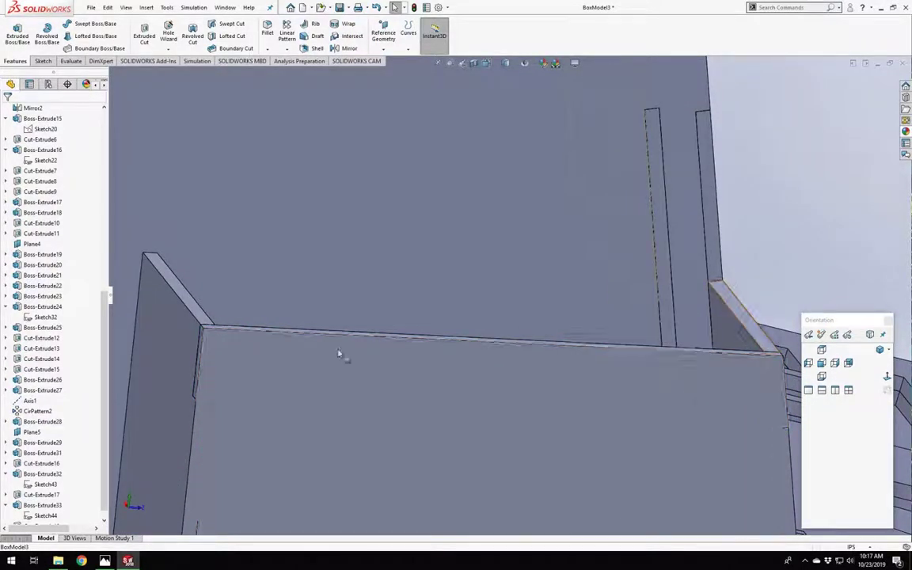
middle_click_drag(210, 287, 423, 359)
middle_click_drag(479, 351, 467, 387)
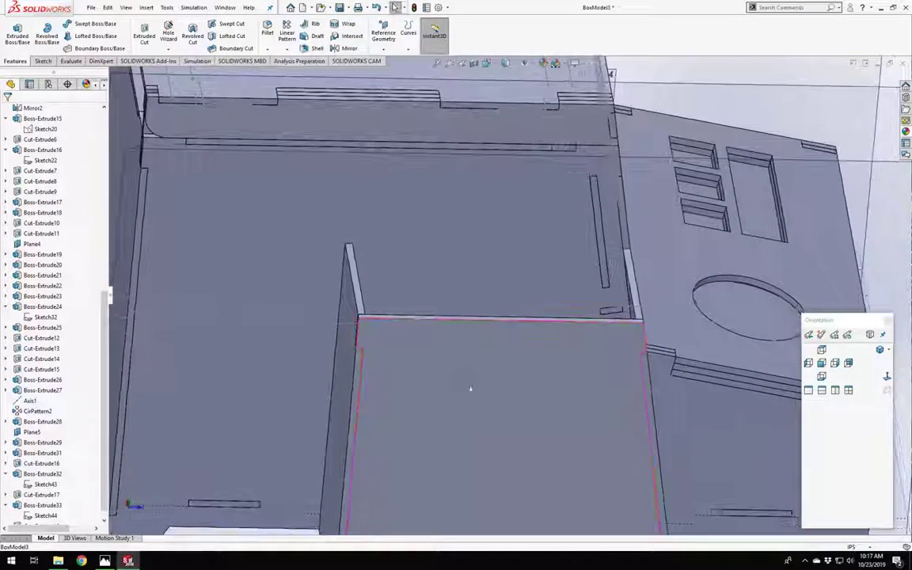
scroll(370, 297, "down", 5)
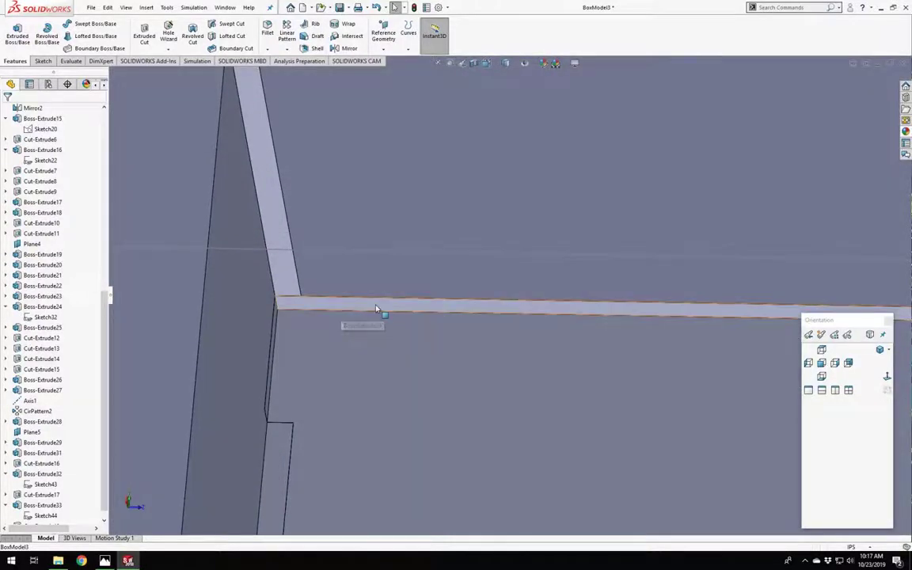
left_click(372, 299)
left_click(418, 277)
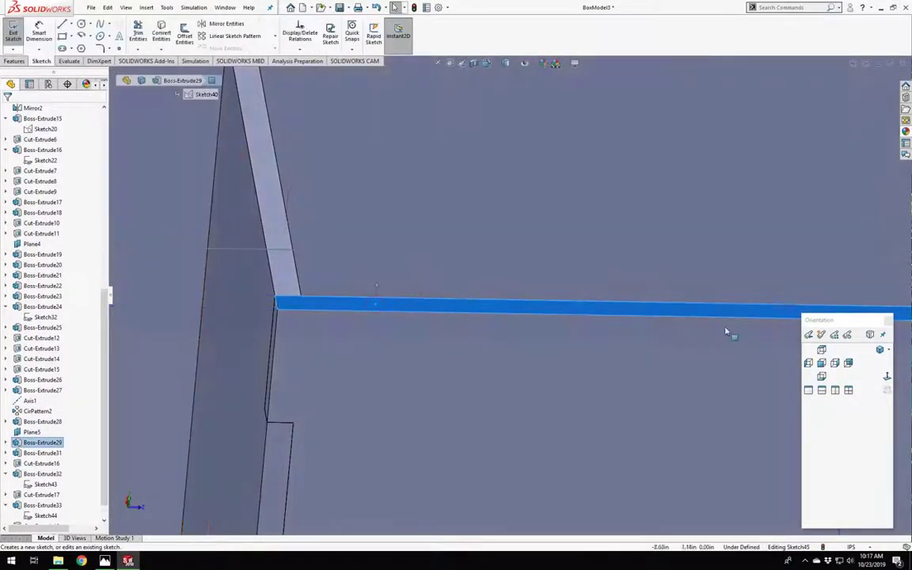
left_click(887, 377)
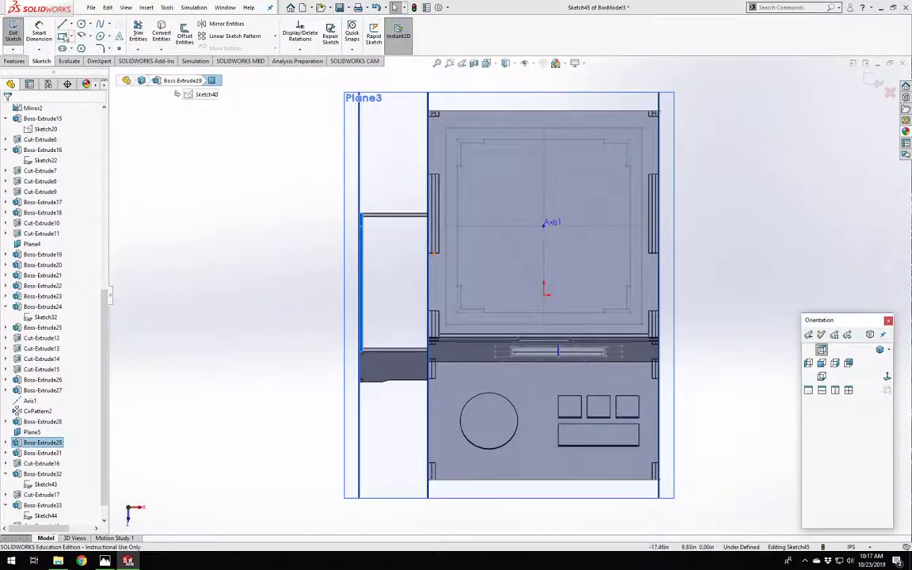
left_click(62, 37)
scroll(380, 238, "down", 5)
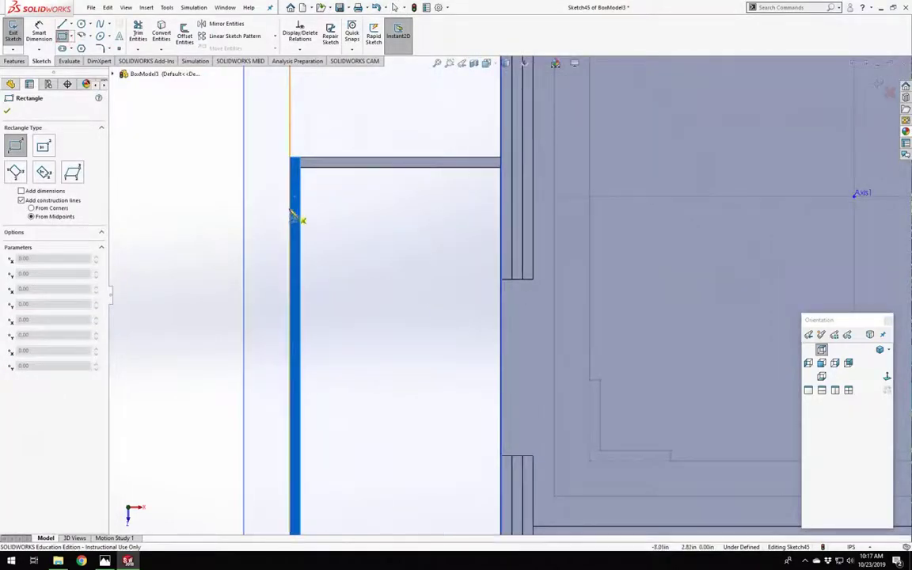
scroll(295, 223, "down", 3)
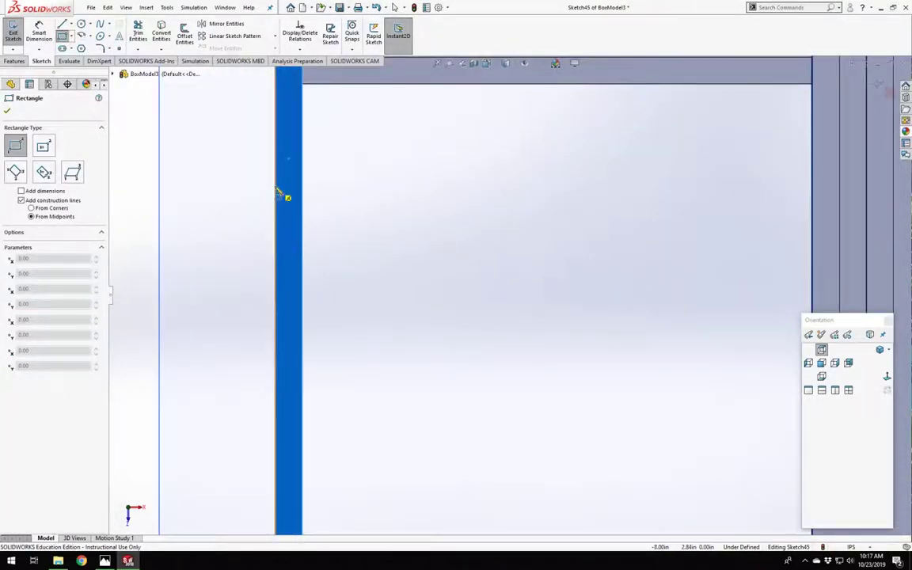
left_click(273, 186)
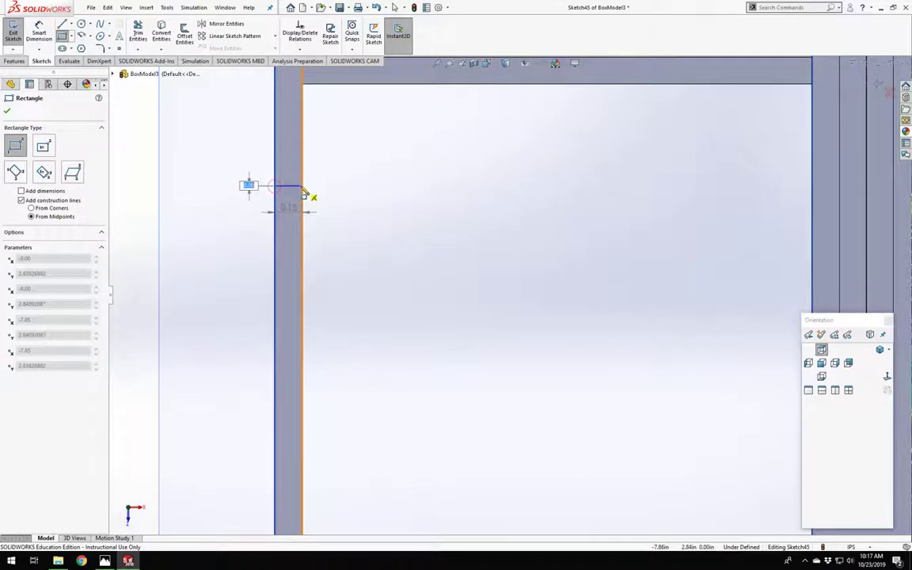
key("Escape")
Begin a line profile with a horizontal segment about 0.15 in long across the outer panel's thickness, continuing up to the inner rear corner.
left_click(62, 24)
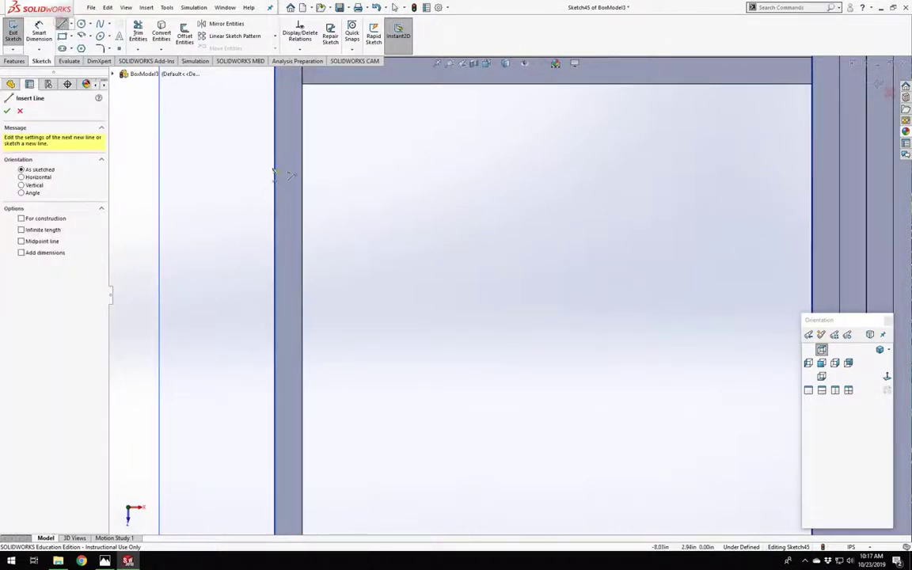
left_click(274, 168)
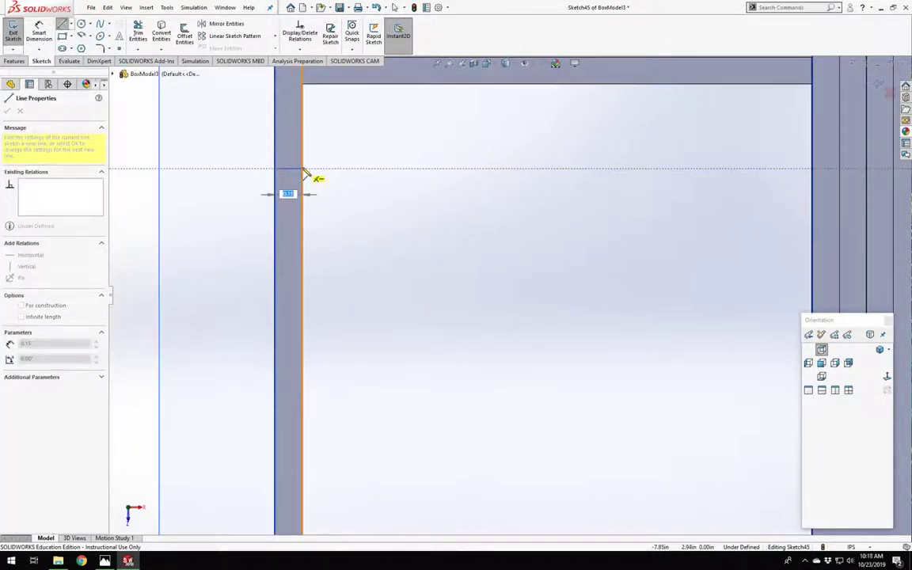
left_click(302, 169)
scroll(304, 113, "up", 4)
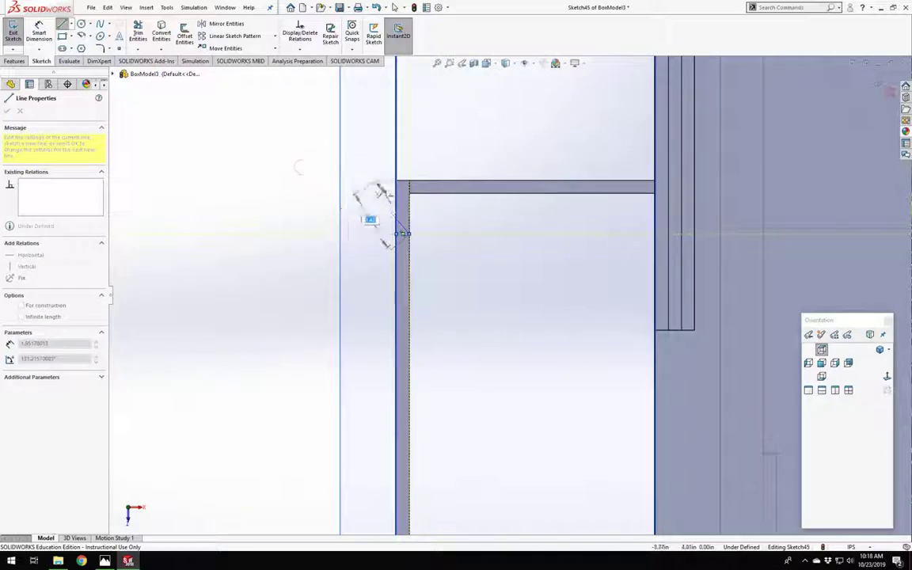
left_click(409, 194)
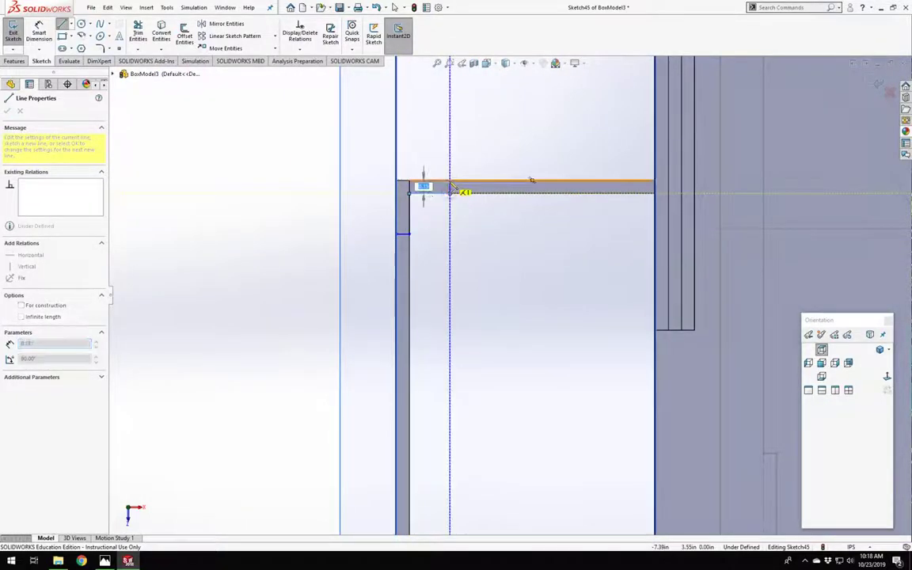
Continue the profile with a 0.15 in deep tab across the rear panel, then along the box side to a 0.15 in horizontal tab edge.
left_click(449, 187)
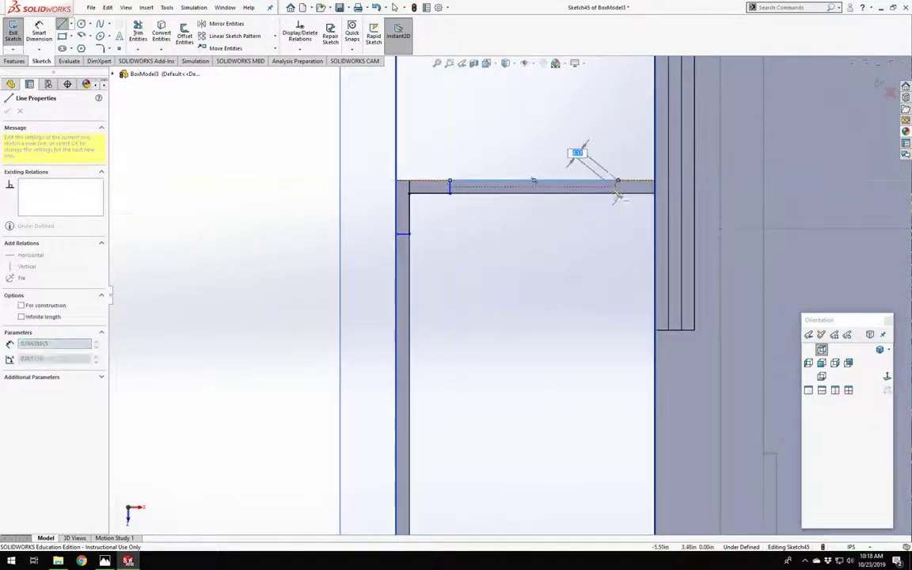
left_click(623, 199)
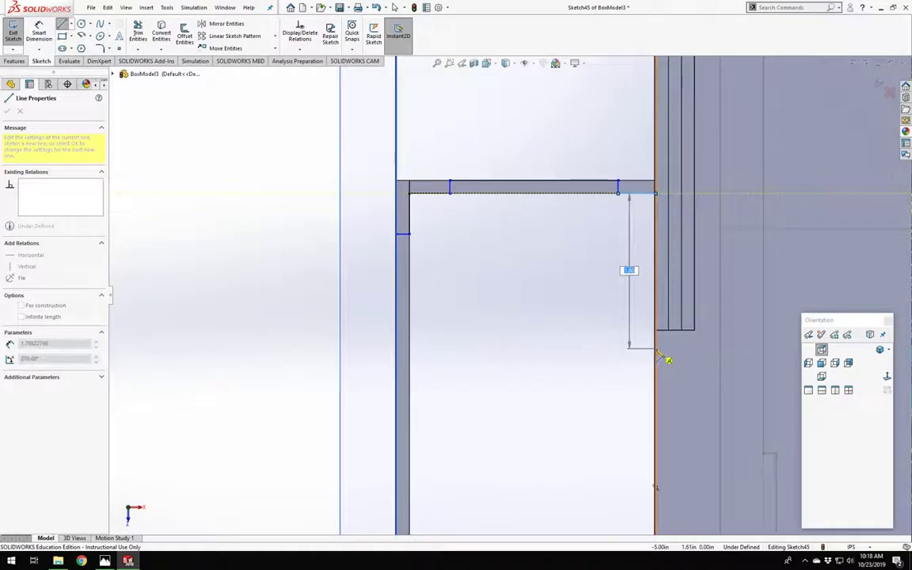
scroll(658, 353, "down", 5)
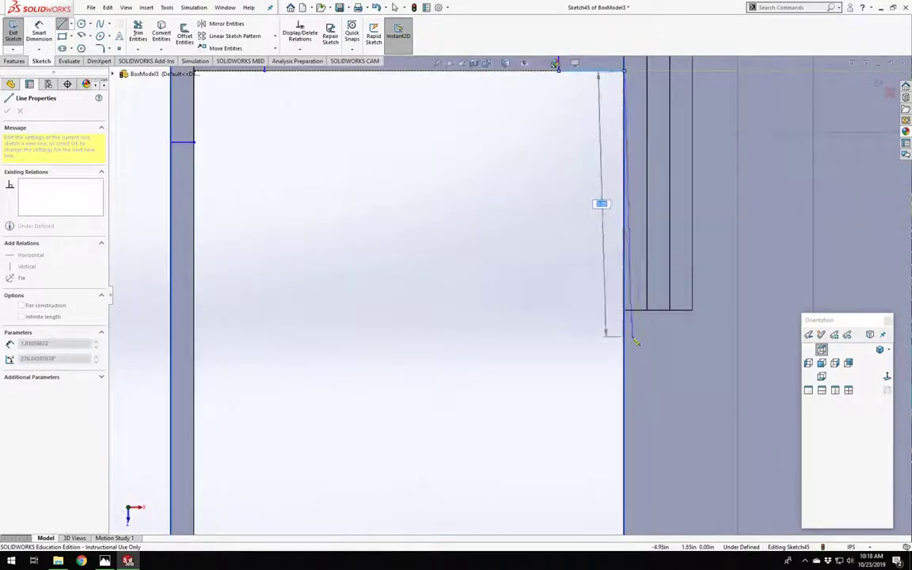
left_click(599, 325)
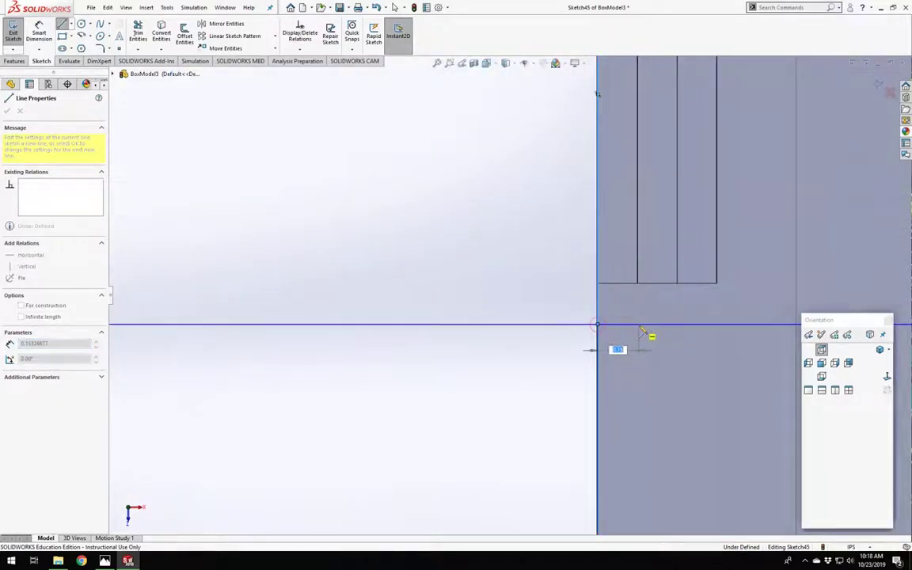
left_click(639, 325)
Draw the side tab's long edge, return to the box side, and continue about 1.71 in to the front panel's inner edge.
scroll(657, 387, "up", 8)
scroll(520, 379, "down", 5)
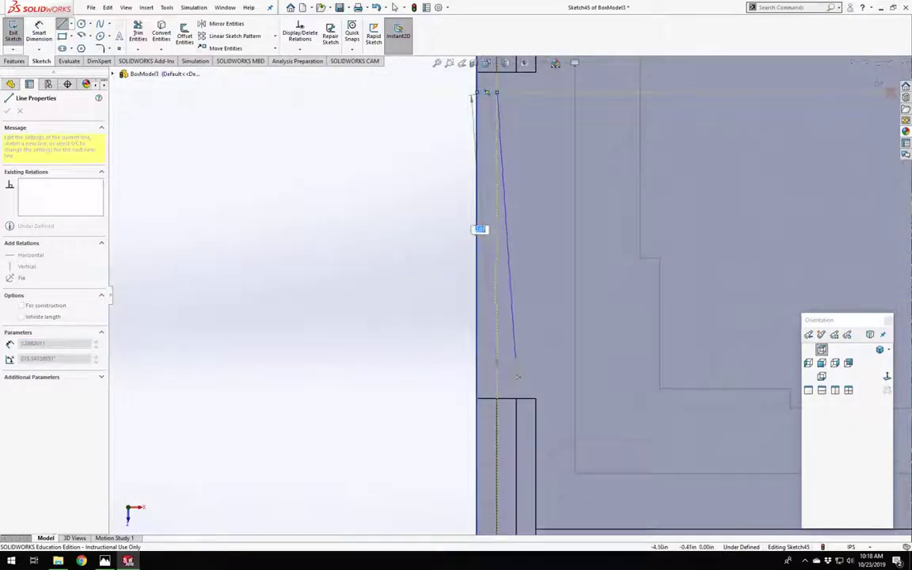
scroll(518, 376, "up", 3)
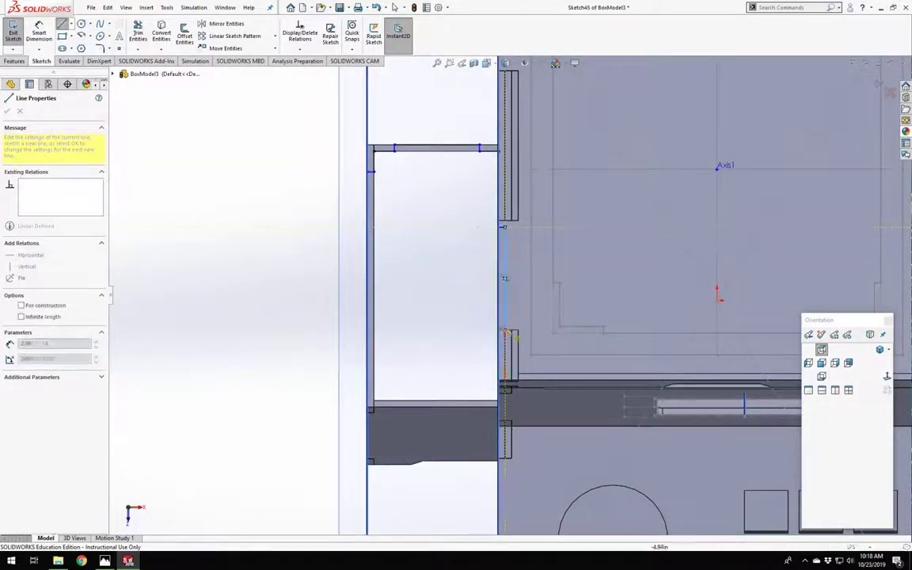
scroll(500, 331, "down", 5)
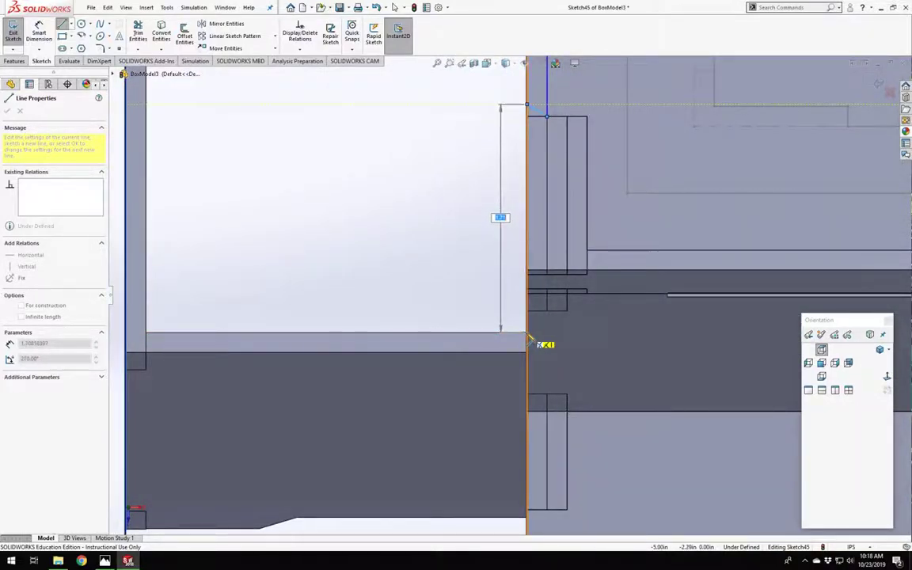
left_click(528, 334)
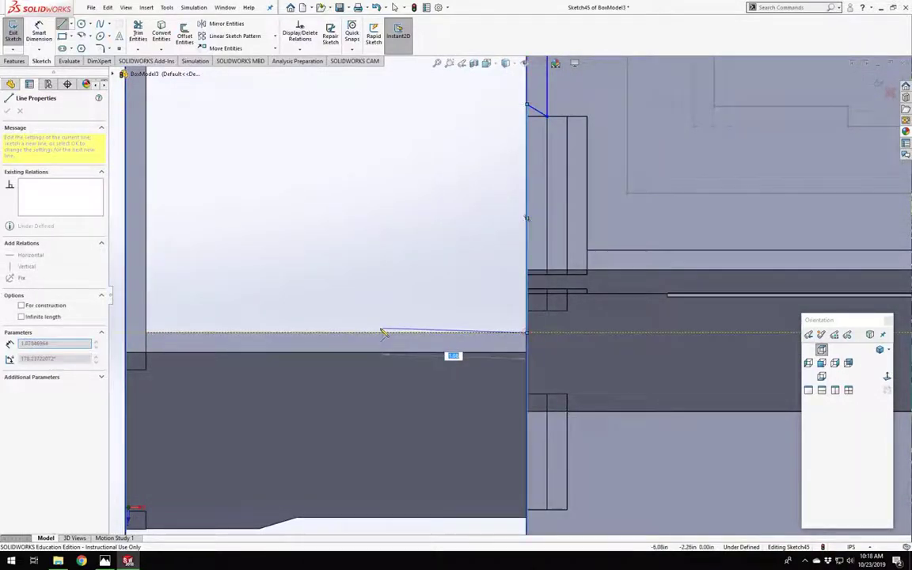
Draw a tab about 0.15 in deep across the front panel and continue about 0.71 in to the inner front corner.
left_click(484, 333)
left_click(484, 353)
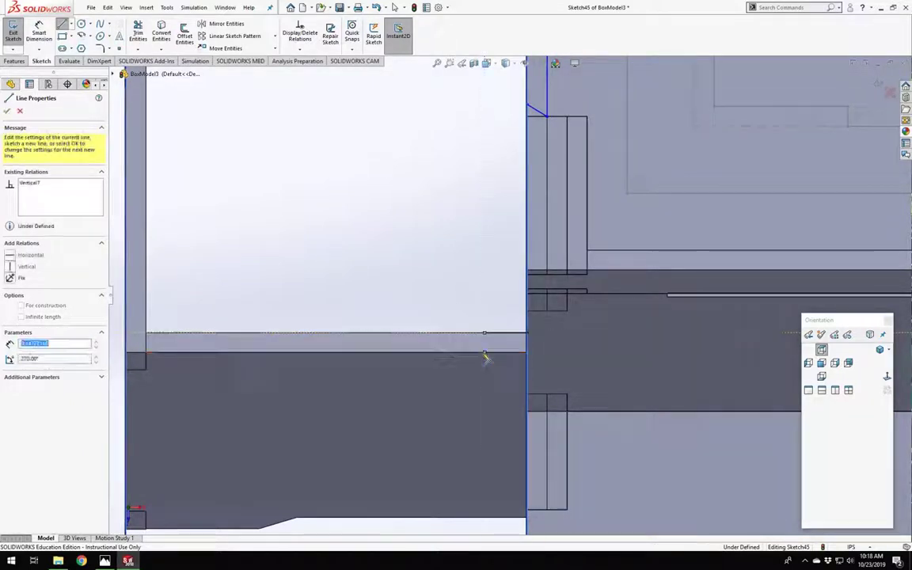
left_click(242, 353)
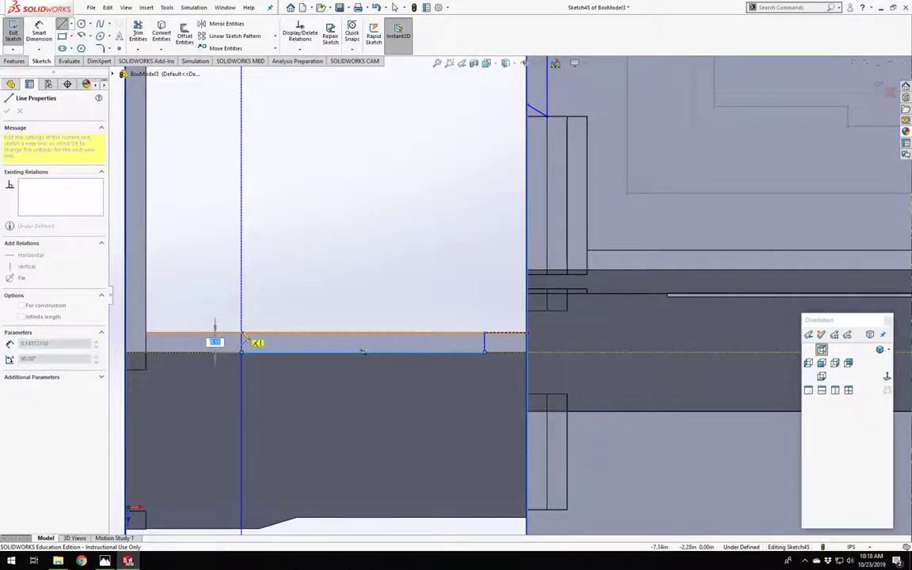
left_click(242, 334)
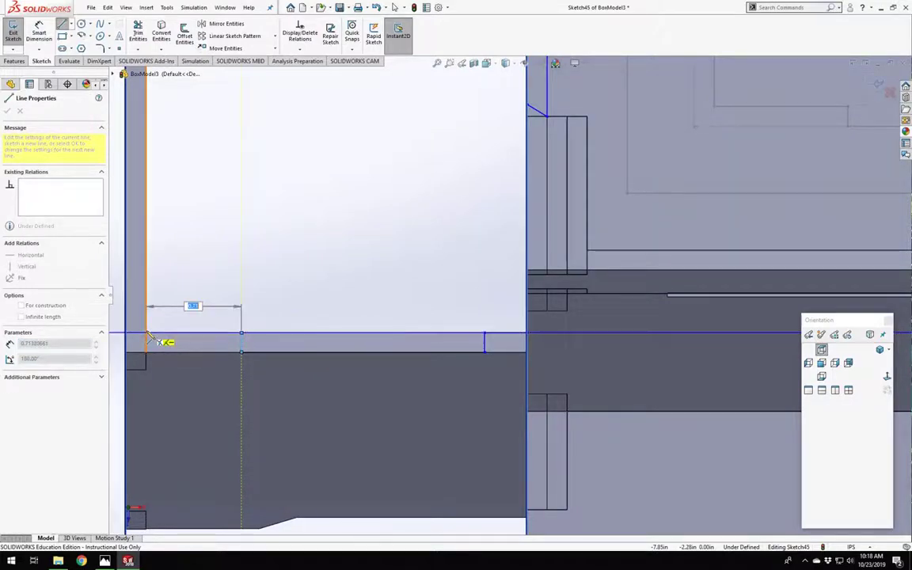
left_click(147, 333)
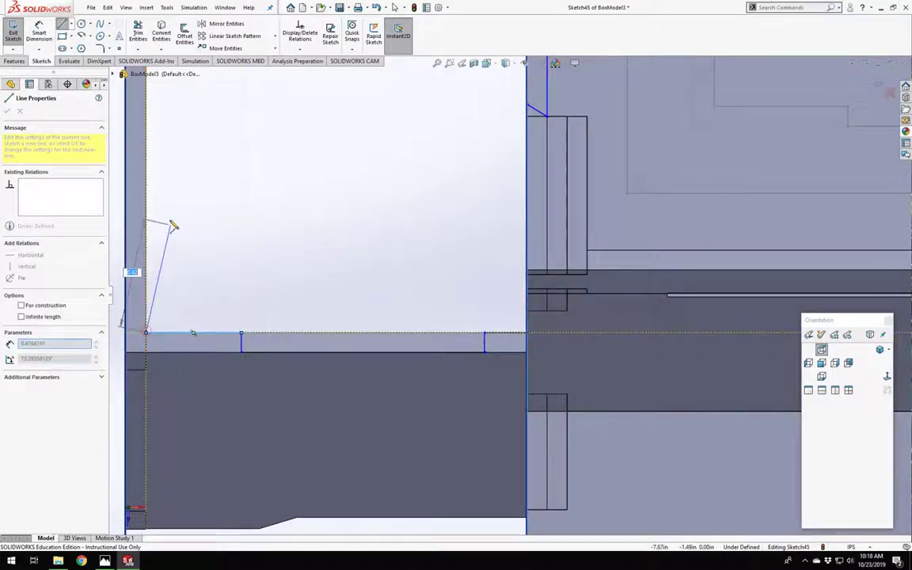
Close the profile with a tab across the outer panel's thickness, its outer edge about 3.97 in long.
left_click(146, 166)
scroll(509, 296, "up", 5)
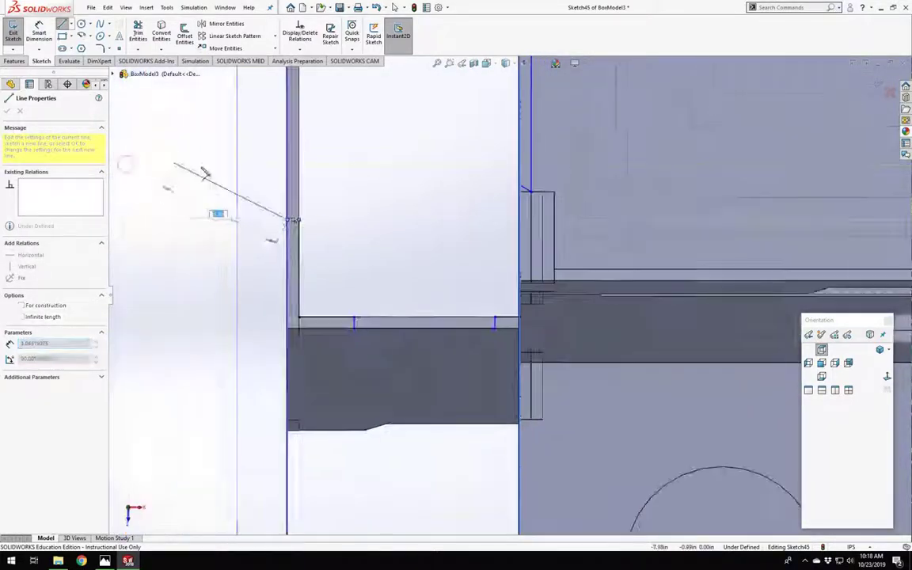
scroll(379, 114, "down", 4)
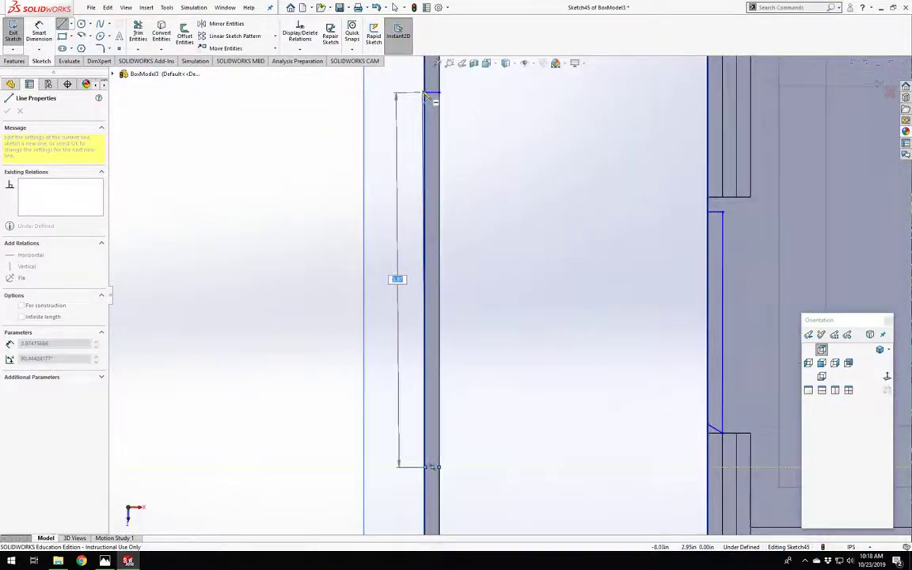
left_click(425, 93)
key("Escape")
Make the slanted front end line of the tab at the box side horizontal.
scroll(473, 329, "up", 5)
mouse_move(472, 330)
middle_mouse_down()
mouse_move(485, 340)
mouse_move(509, 190)
mouse_move(570, 246)
middle_mouse_up()
scroll(623, 302, "down", 5)
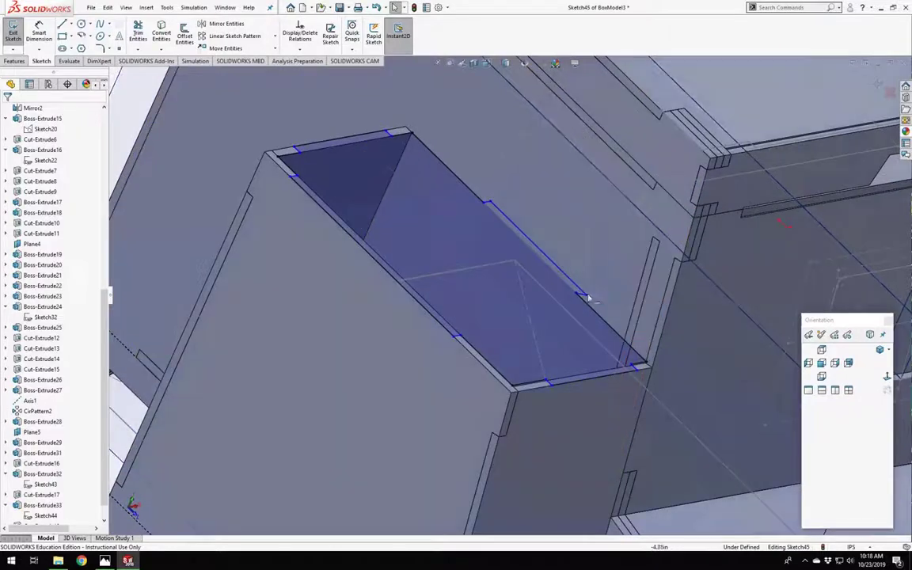
mouse_move(586, 298)
middle_mouse_down()
mouse_move(539, 464)
mouse_move(586, 333)
middle_mouse_up()
scroll(601, 274, "down", 5)
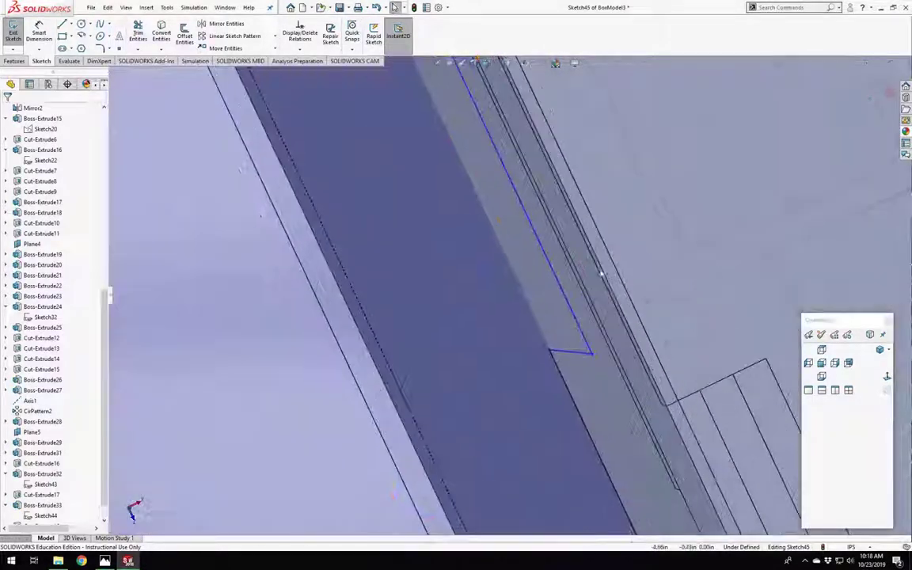
left_click(577, 354)
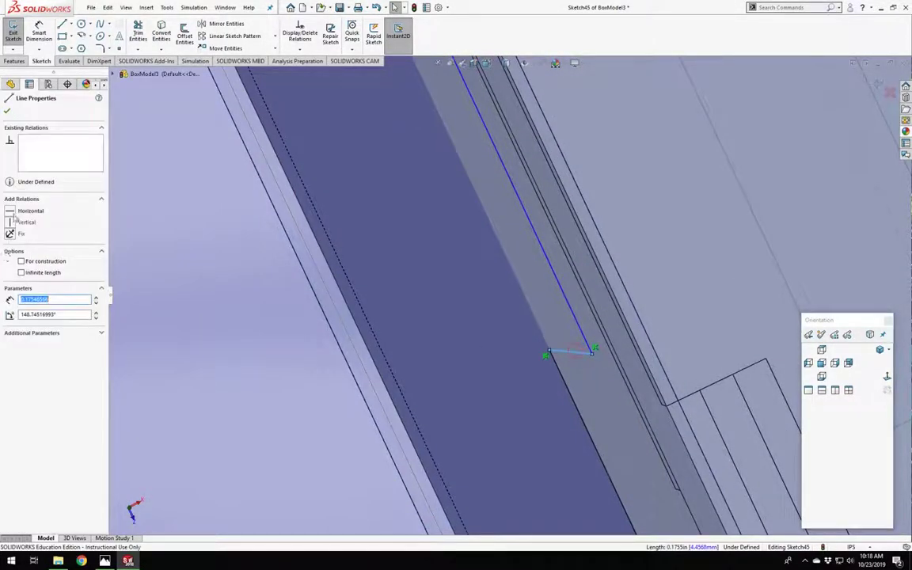
scroll(488, 281, "up", 6)
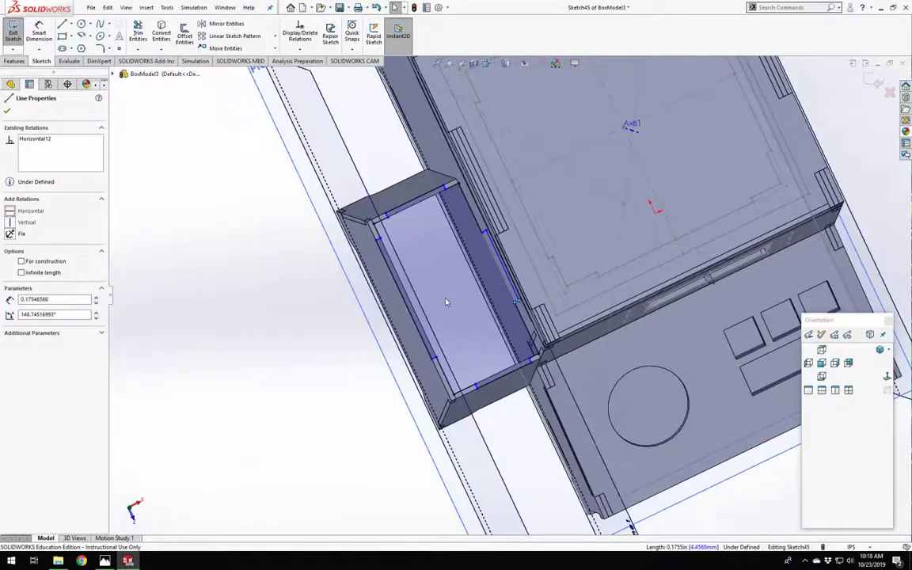
key("Escape")
Try to make the side tab's front corner point coincident with the inner face of the box's left side panel.
scroll(494, 253, "down", 6)
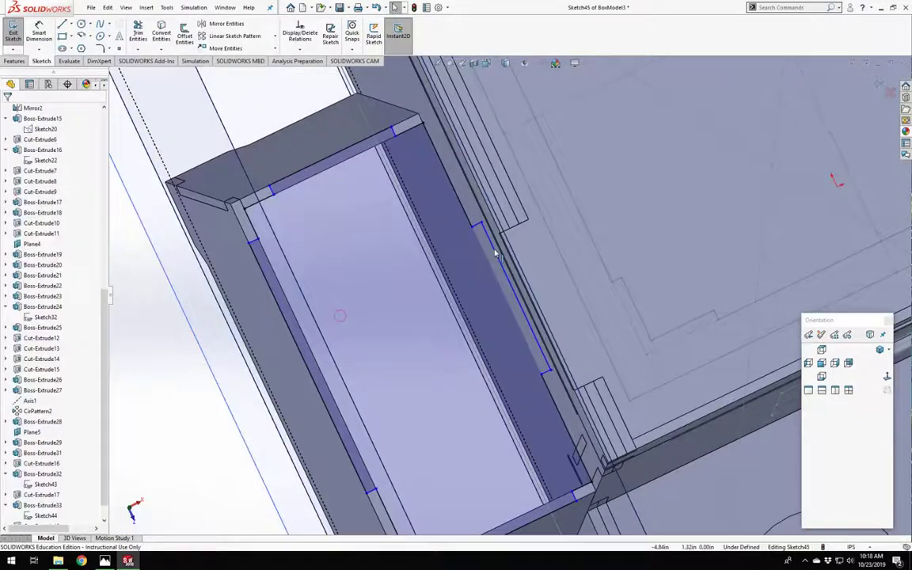
left_click(550, 373)
scroll(514, 301, "up", 3)
scroll(474, 223, "down", 8)
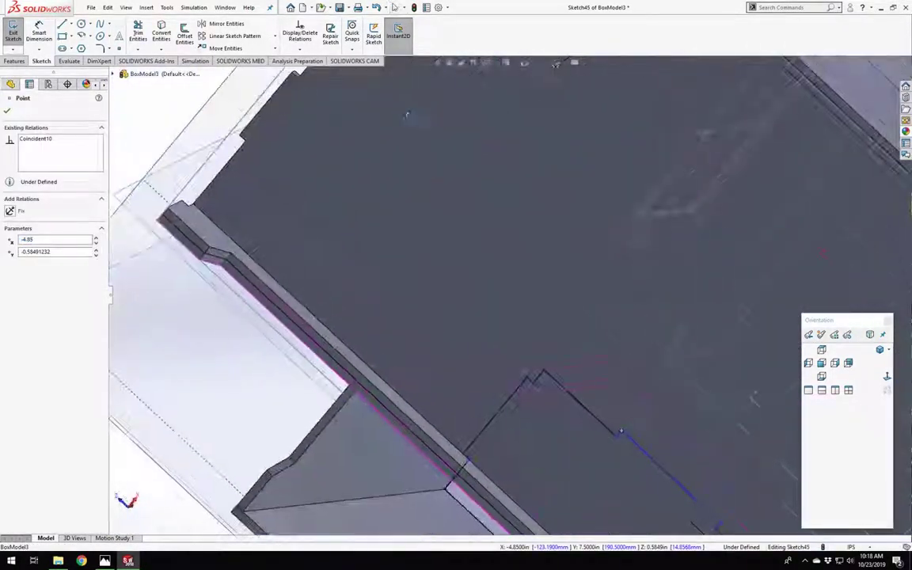
scroll(475, 224, "up", 6)
middle_click_drag(475, 224, 525, 416)
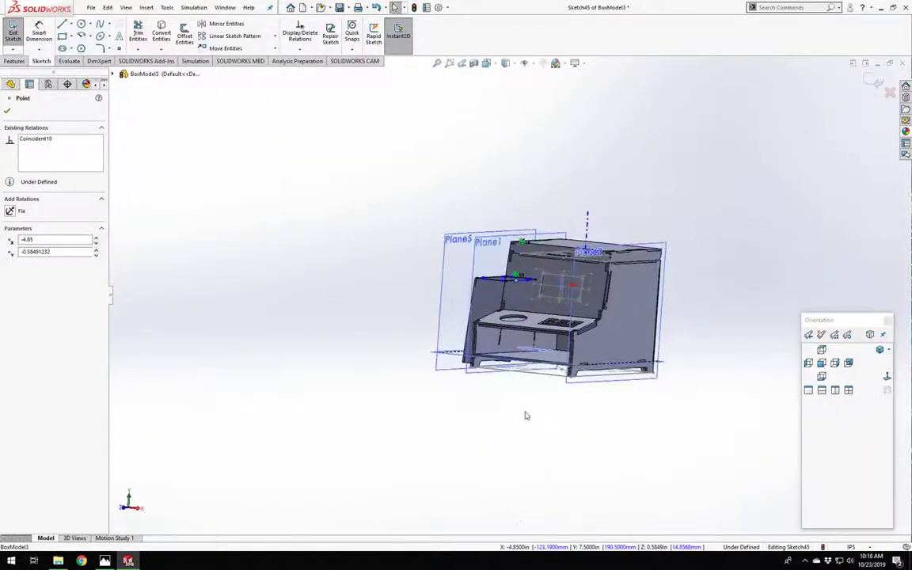
scroll(491, 264, "down", 5)
left_click(420, 230, "ctrl")
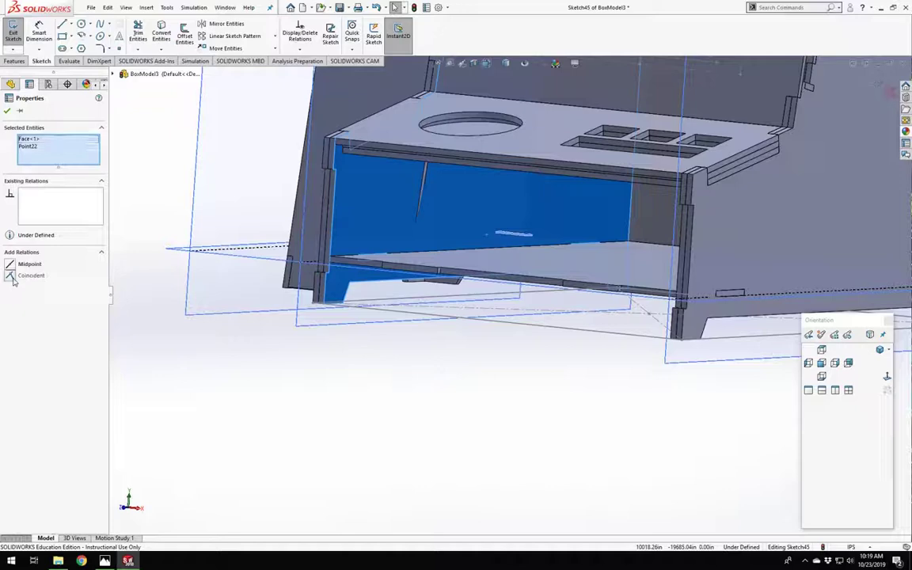
scroll(371, 311, "up", 5)
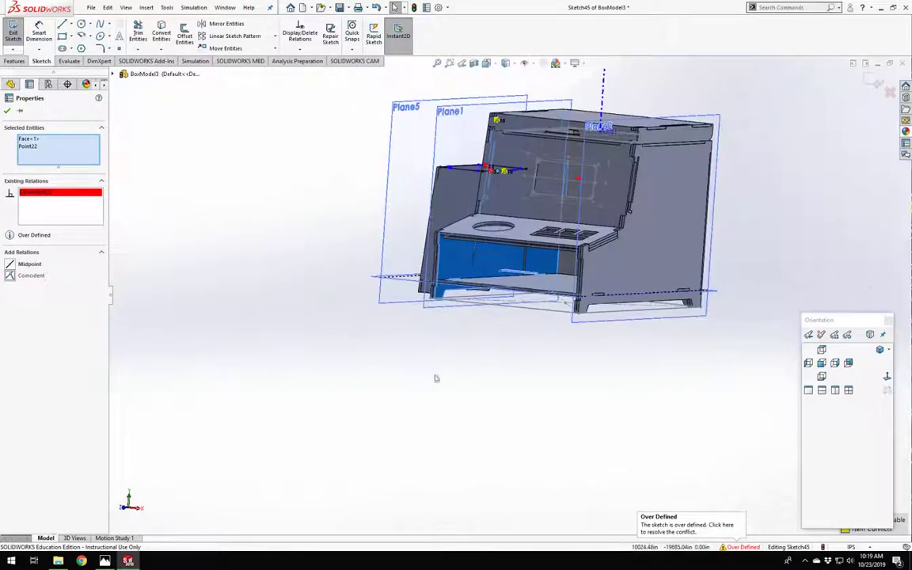
Undo the coincident relation between the side tab's corner point and the panel face.
scroll(433, 391, "down", 6)
middle_click_drag(488, 254, 536, 279)
scroll(443, 227, "up", 5)
scroll(524, 190, "down", 3)
scroll(523, 190, "up", 3)
scroll(507, 257, "down", 3)
scroll(476, 235, "up", 3)
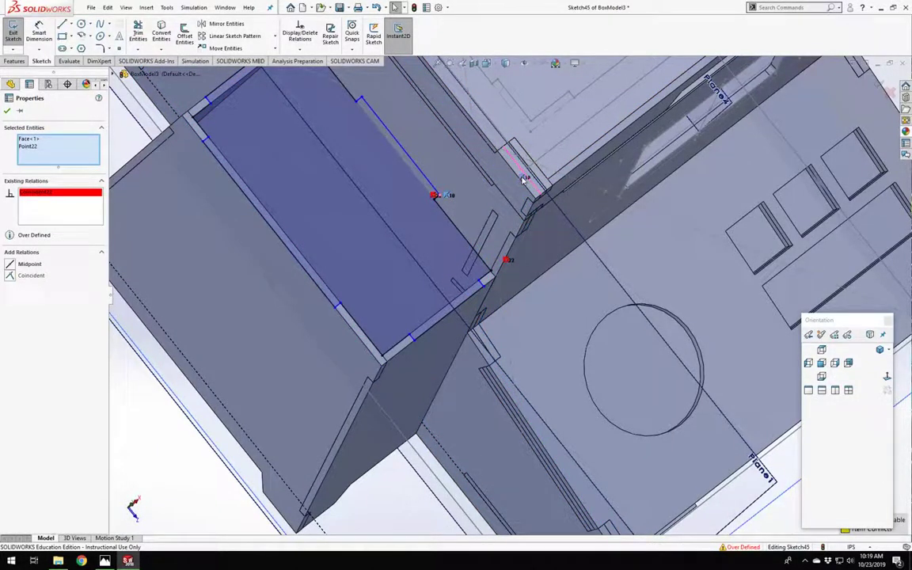
key("ctrl+z")
Examine the slots on the inner face of the box's left side panel.
scroll(425, 275, "up", 6)
middle_click_drag(425, 274, 333, 202)
scroll(421, 321, "down", 7)
middle_click_drag(431, 306, 497, 301)
scroll(497, 301, "down", 3)
left_click(499, 301)
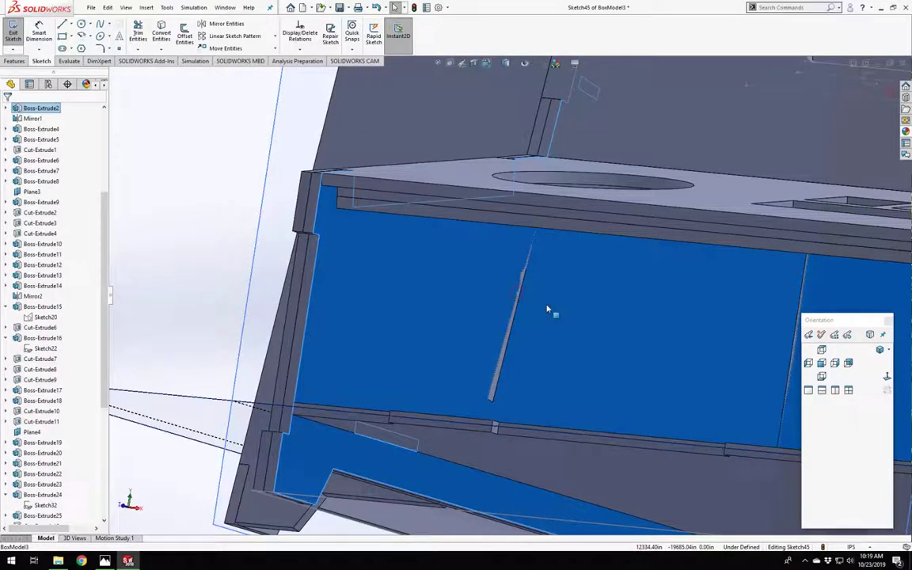
scroll(513, 284, "up", 4)
scroll(507, 293, "down", 5)
scroll(502, 296, "up", 3)
scroll(491, 301, "down", 3)
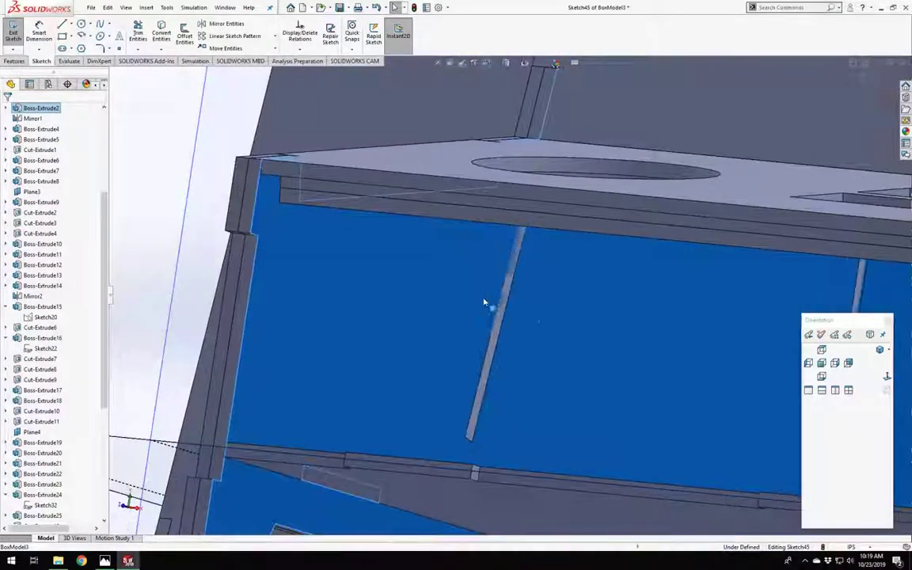
scroll(486, 302, "up", 3)
Exit the tabbed panel sketch and hide the side compartment's front panel body.
left_click(258, 274)
scroll(260, 273, "up", 3)
middle_click_drag(261, 274, 303, 302)
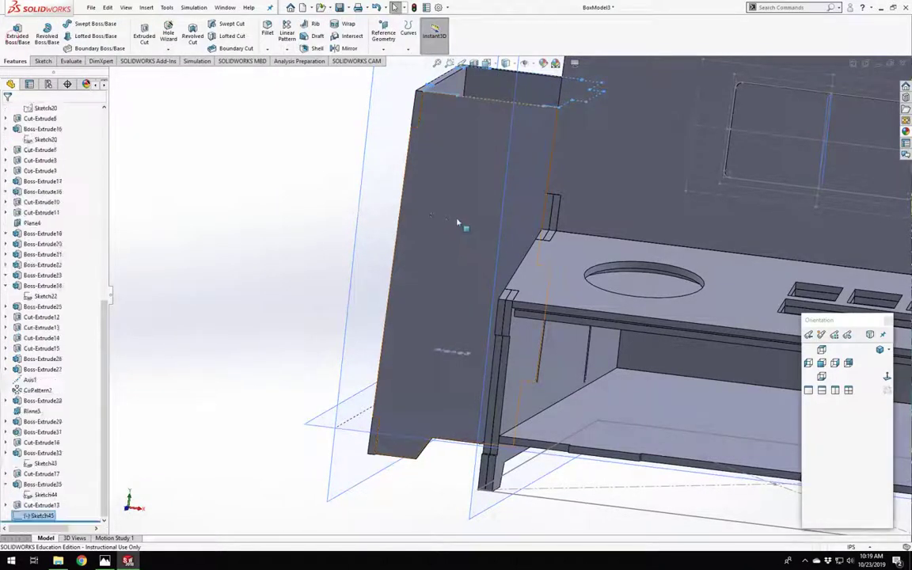
left_click(467, 252)
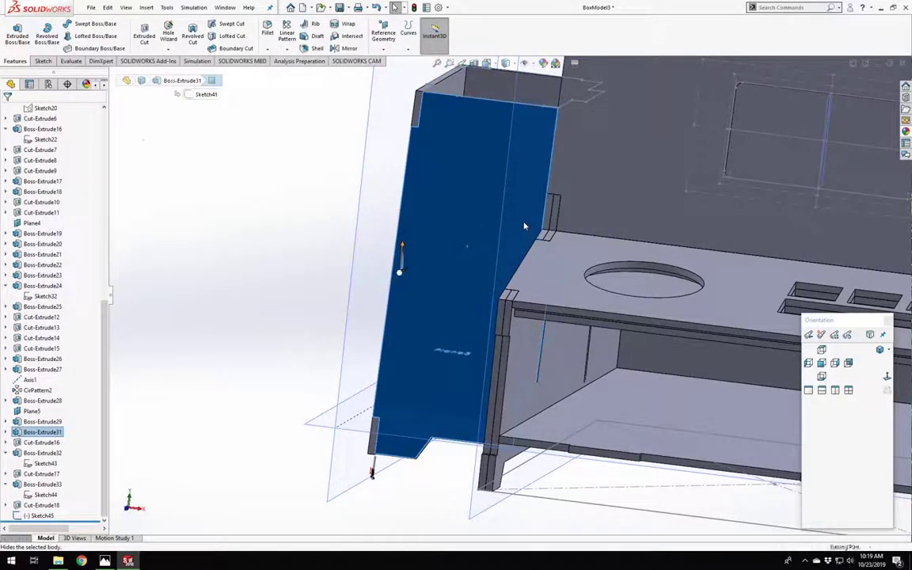
left_click(524, 226)
Examine the front joint slot in the box's left side panel from outside and inside the box.
left_click(259, 268)
middle_click(392, 290)
middle_click_drag(392, 290, 455, 301)
scroll(445, 271, "down", 8)
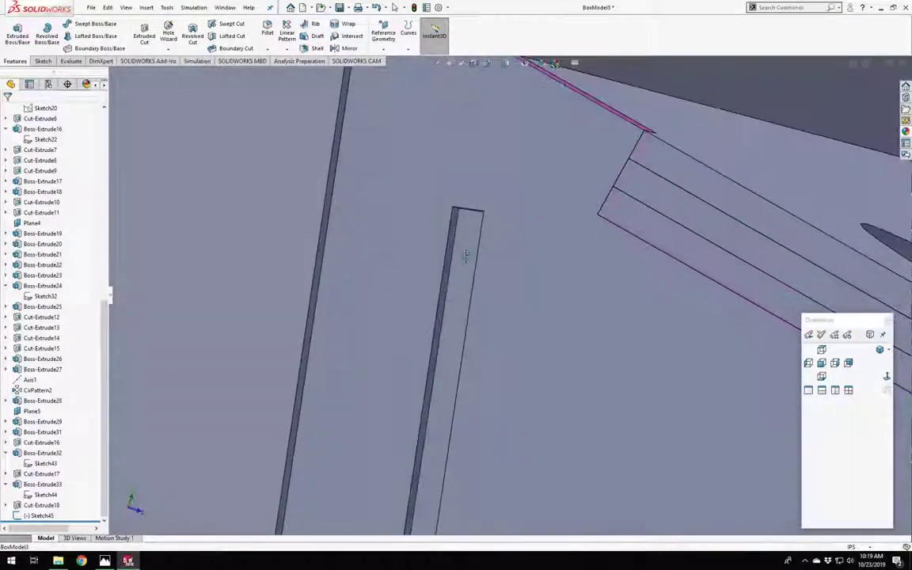
left_click(473, 258)
scroll(500, 330, "up", 10)
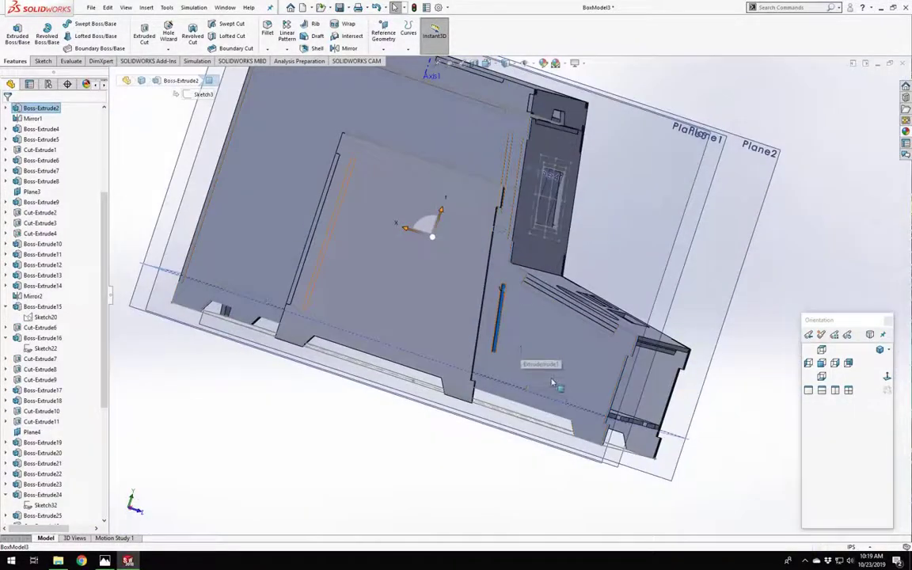
middle_click_drag(552, 383, 421, 261)
scroll(680, 365, "down", 4)
middle_click_drag(681, 365, 667, 363)
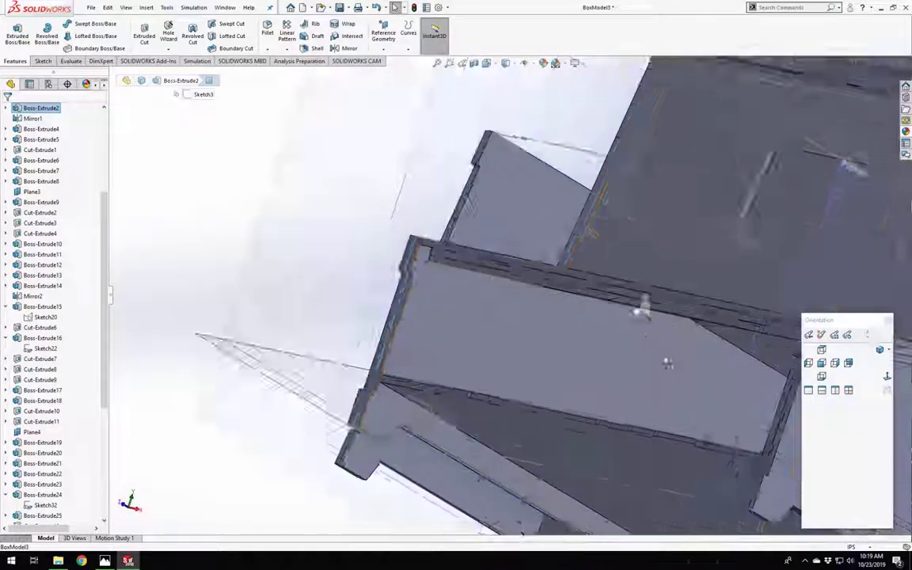
scroll(663, 362, "down", 3)
middle_click_drag(552, 354, 556, 363)
scroll(546, 369, "up", 3)
scroll(467, 355, "down", 3)
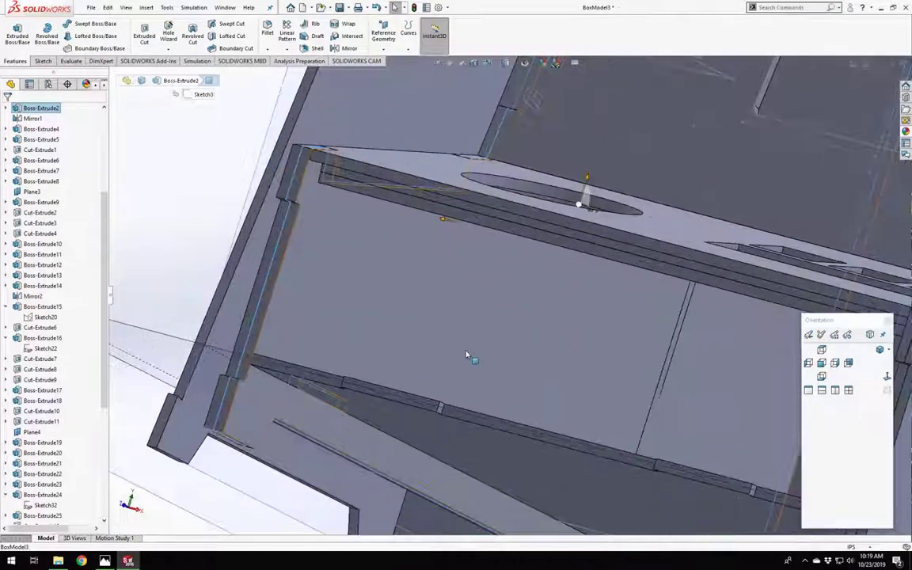
scroll(467, 356, "down", 3)
scroll(481, 348, "up", 3)
scroll(507, 325, "up", 4)
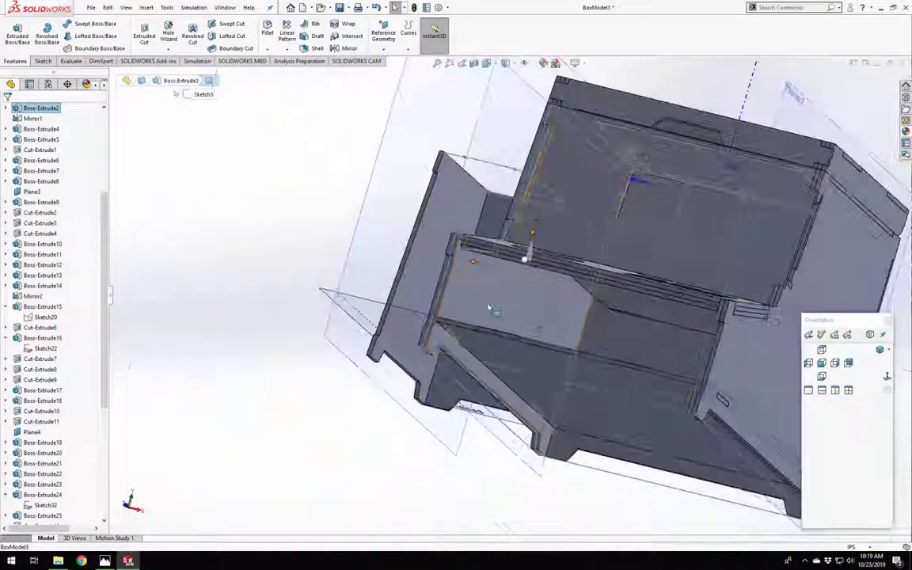
middle_click_drag(488, 307, 466, 242)
Hide the side compartment's rear panel body, Boss-Extrude33, and view the compartment from behind.
right_click(466, 242)
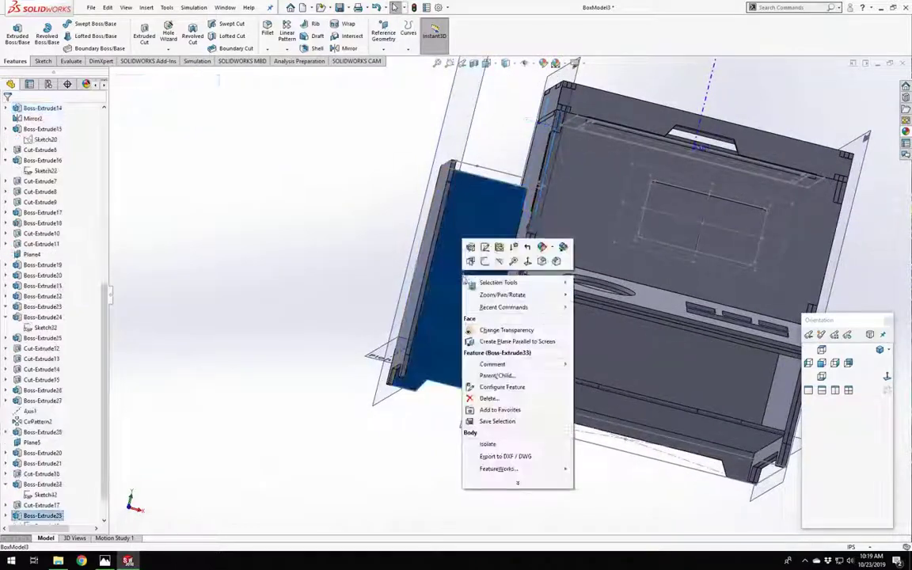
left_click(503, 262)
middle_click_drag(448, 456, 631, 351)
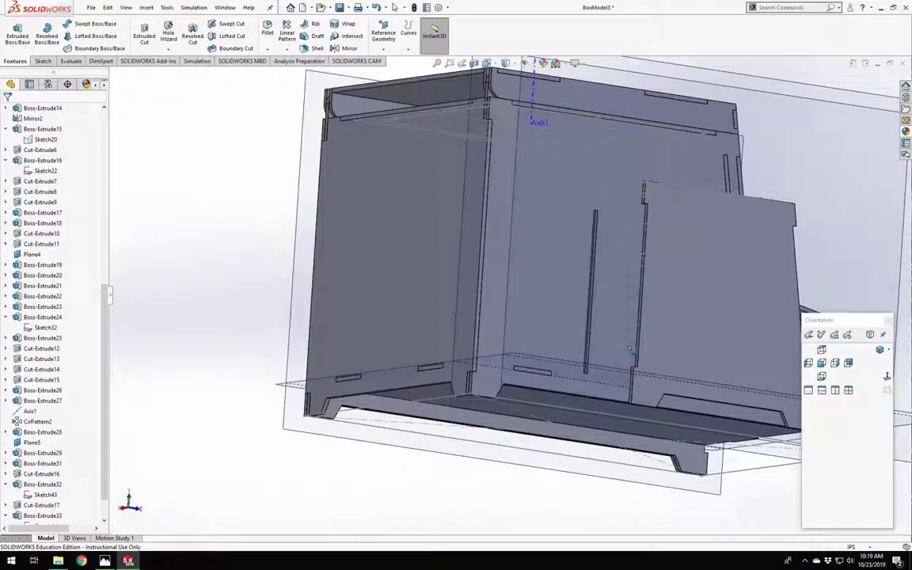
Examine the depth of the rear joint slot in the box's left side panel, checking the face inside it.
scroll(631, 351, "down", 8)
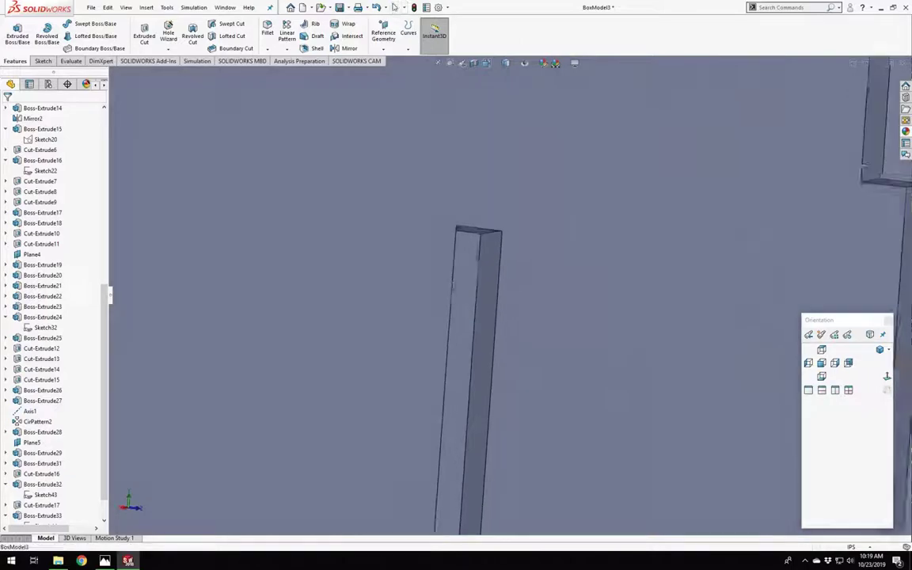
scroll(452, 295, "up", 3)
left_click(457, 297)
scroll(466, 301, "up", 6)
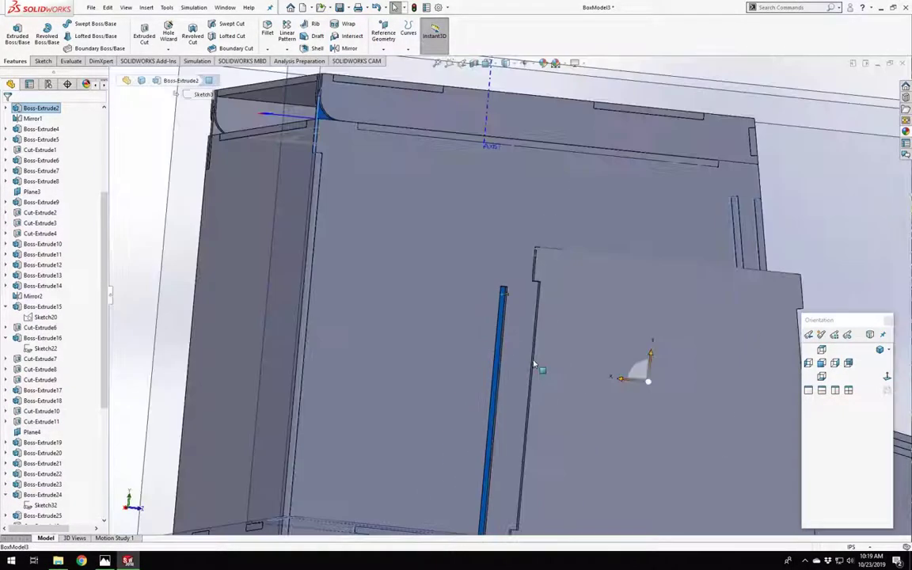
scroll(533, 364, "up", 5)
scroll(534, 366, "down", 3)
middle_click_drag(534, 366, 221, 317)
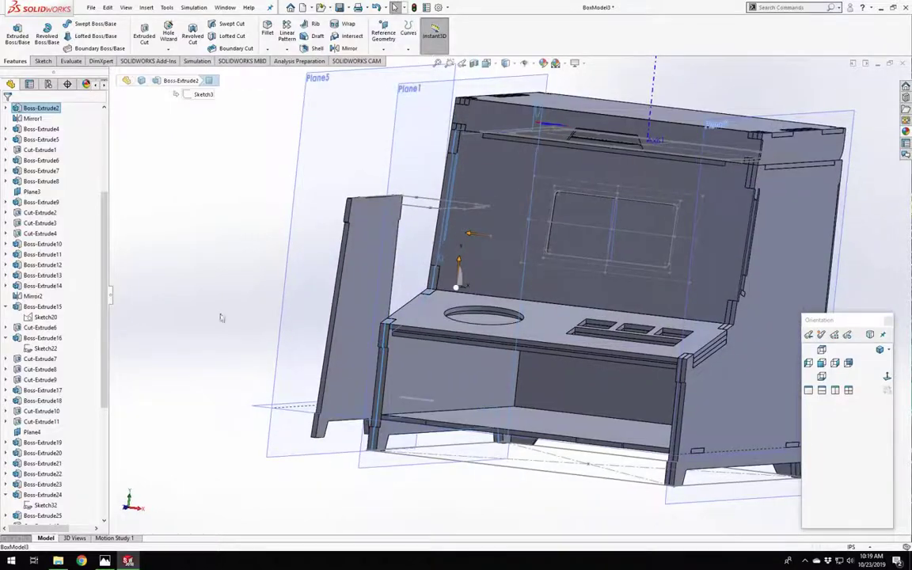
left_click(139, 282)
Examine both joint slots from outside the box's left side panel and identify which panel layer they stop at.
middle_click_drag(405, 338, 478, 392)
scroll(407, 380, "down", 6)
scroll(436, 347, "down", 4)
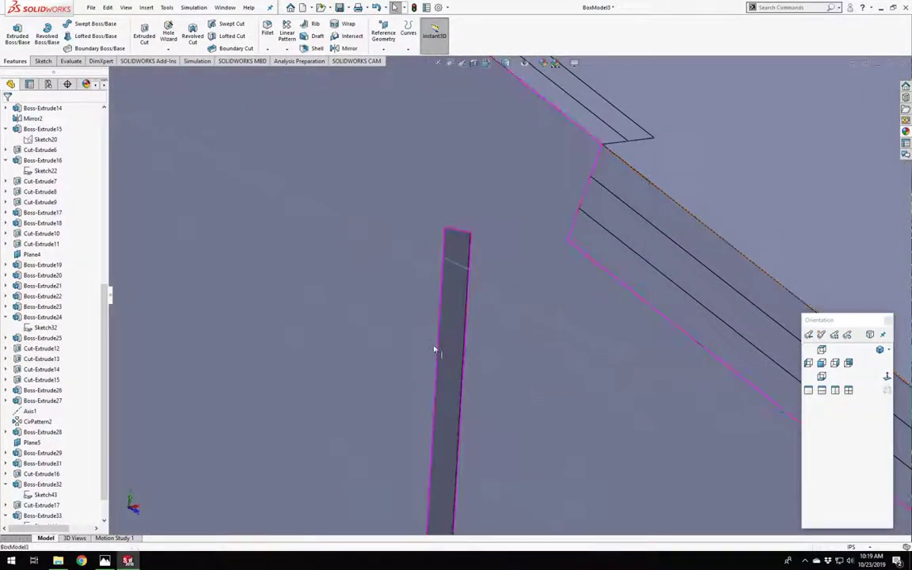
middle_click_drag(444, 338, 378, 255)
left_click(475, 285)
scroll(476, 285, "up", 10)
scroll(311, 299, "down", 5)
middle_click_drag(431, 314, 452, 356)
scroll(542, 376, "up", 4)
scroll(582, 386, "down", 4)
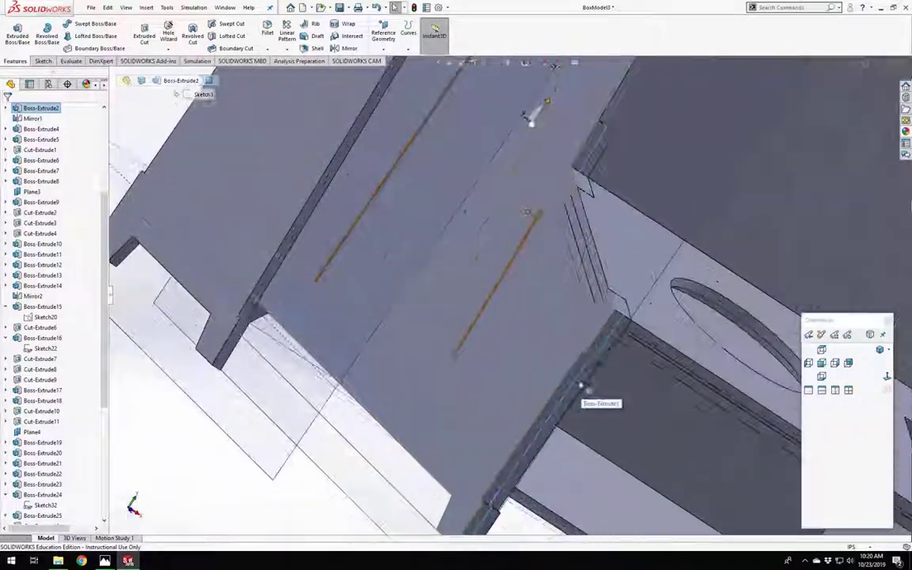
middle_click_drag(706, 332, 124, 378)
left_click(192, 297)
scroll(61, 380, "down", 6)
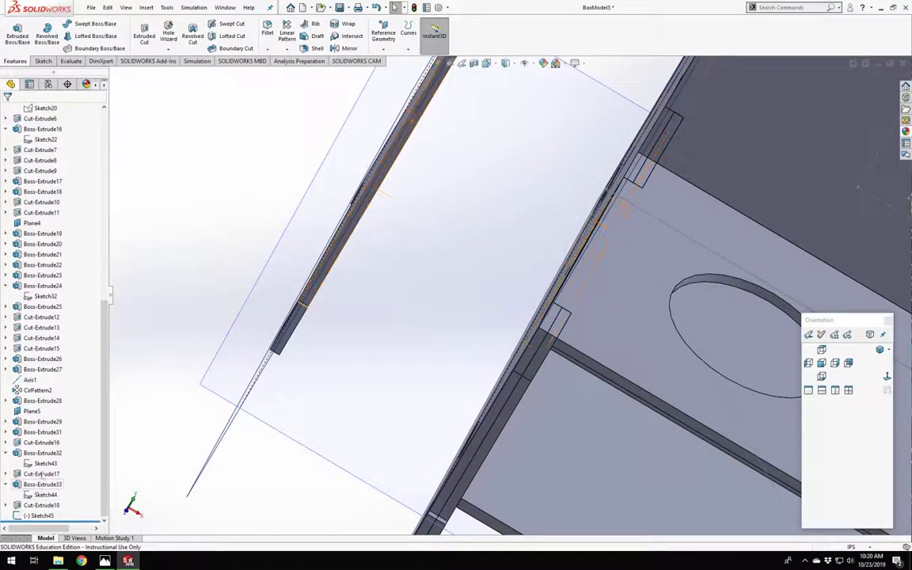
scroll(430, 323, "up", 6)
mouse_move(478, 277)
middle_mouse_down()
mouse_move(455, 211)
mouse_move(477, 263)
mouse_move(443, 272)
mouse_move(484, 292)
middle_mouse_up()
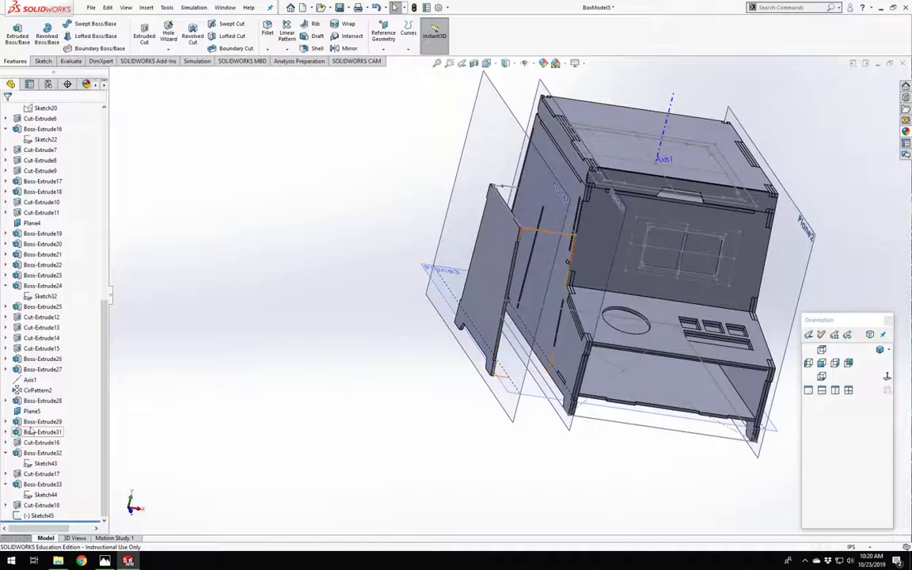
Edit Cut-Extrude17 and add the LeftSide_Inner body to its feature scope.
left_click(35, 473)
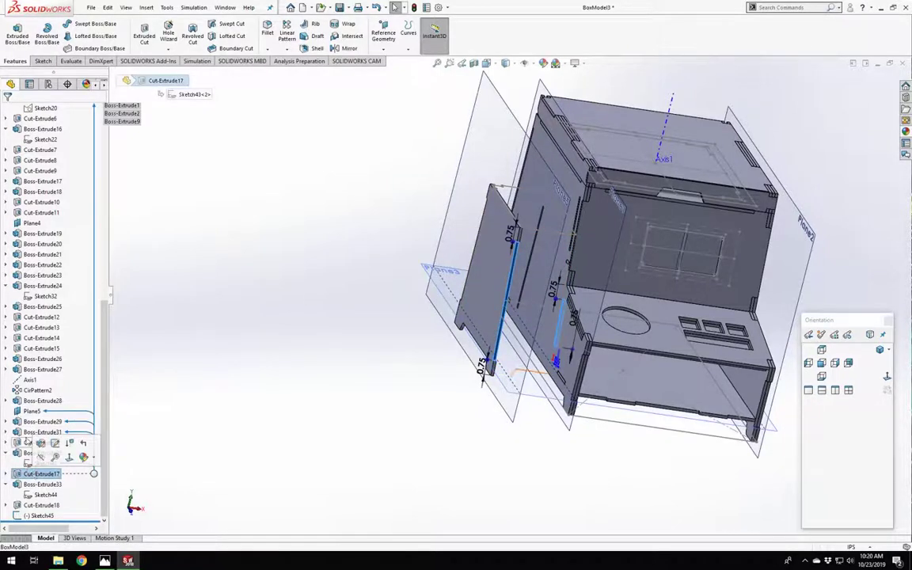
left_click(41, 444)
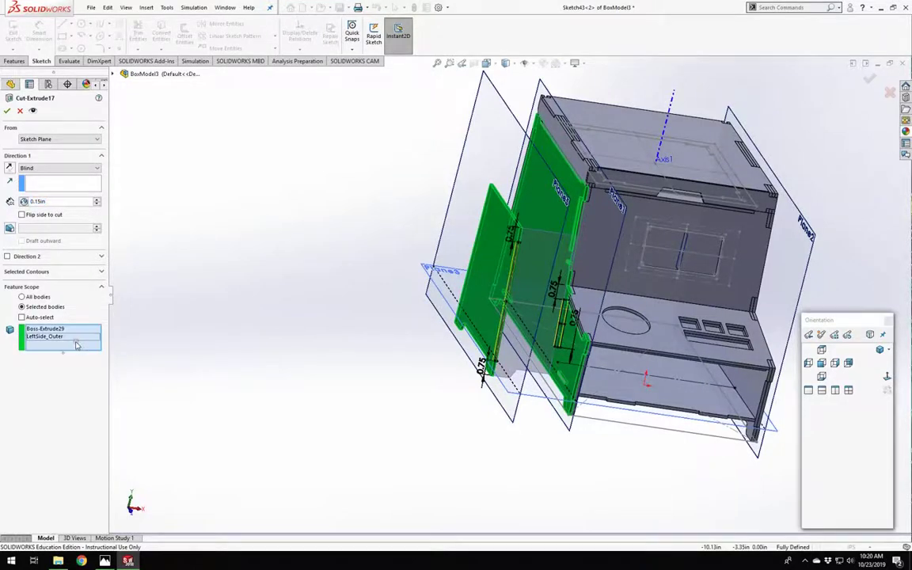
scroll(594, 322, "down", 10)
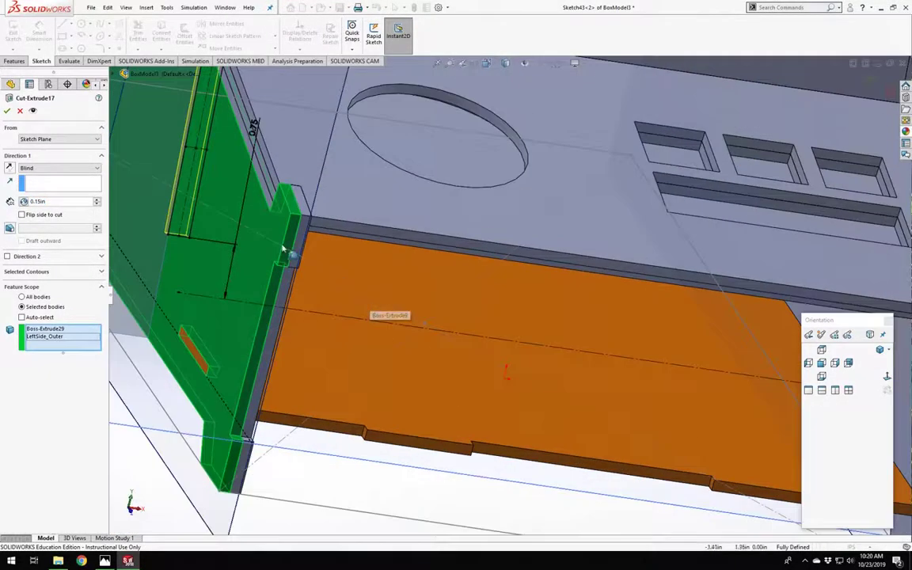
left_click(302, 241)
scroll(242, 217, "up", 5)
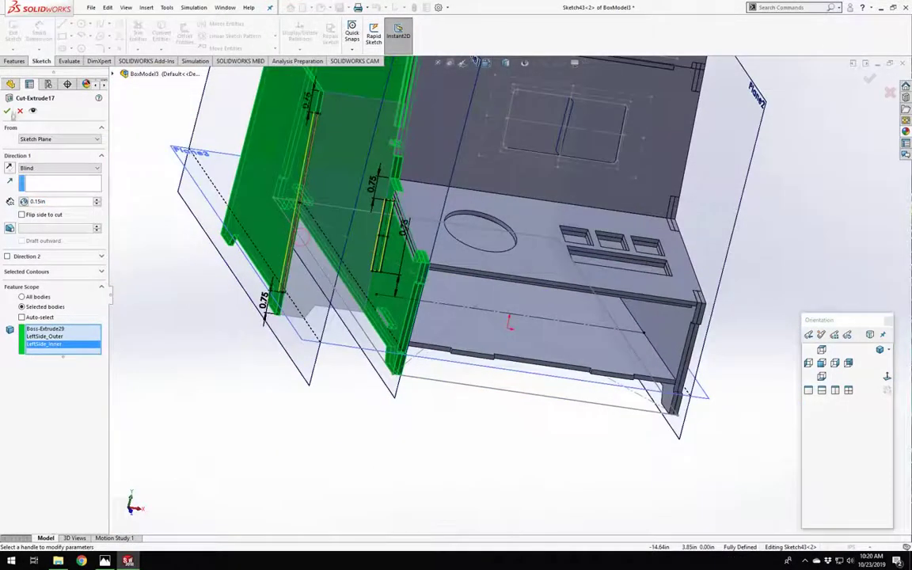
left_click(7, 110)
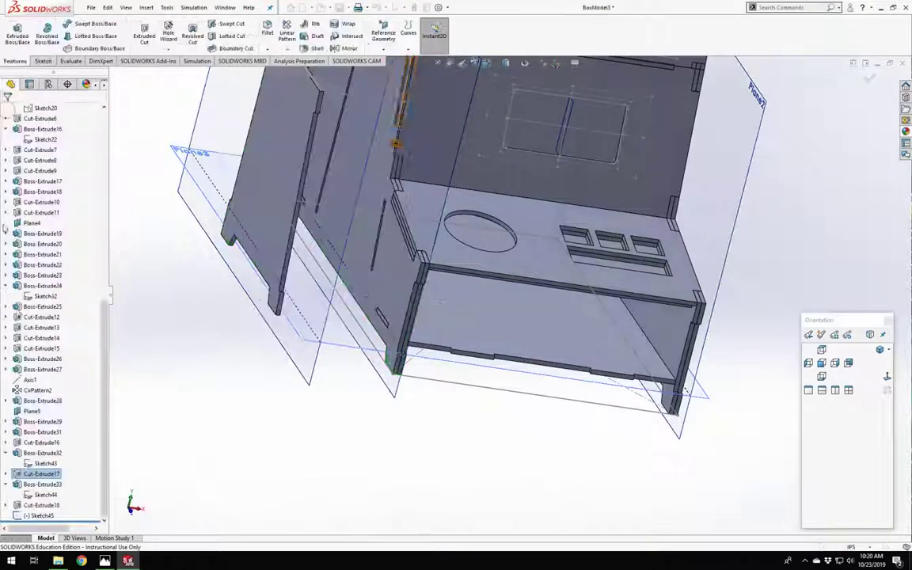
Add the LeftSide_Inner body to Cut-Extrude18's feature scope and check both slots from inside the box.
left_click(37, 507)
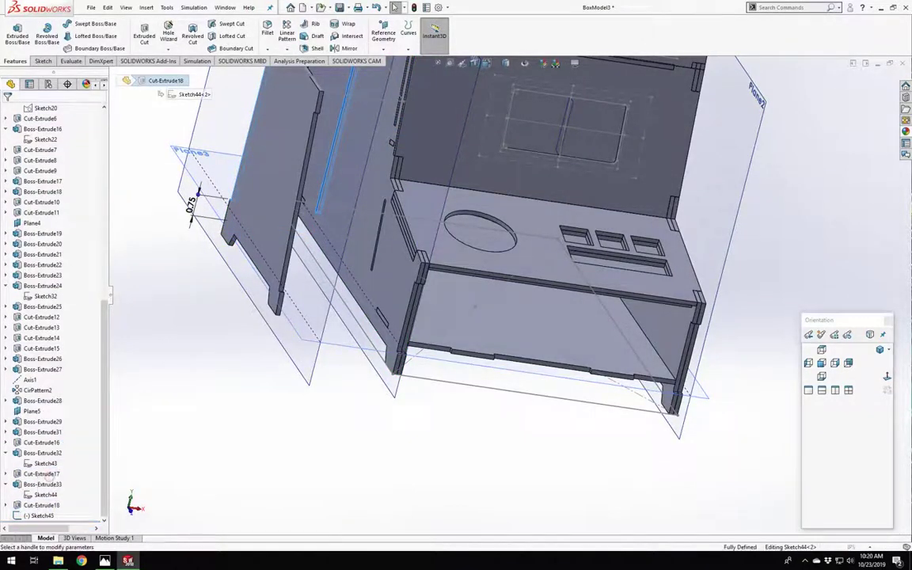
left_click(126, 80)
scroll(394, 352, "down", 3)
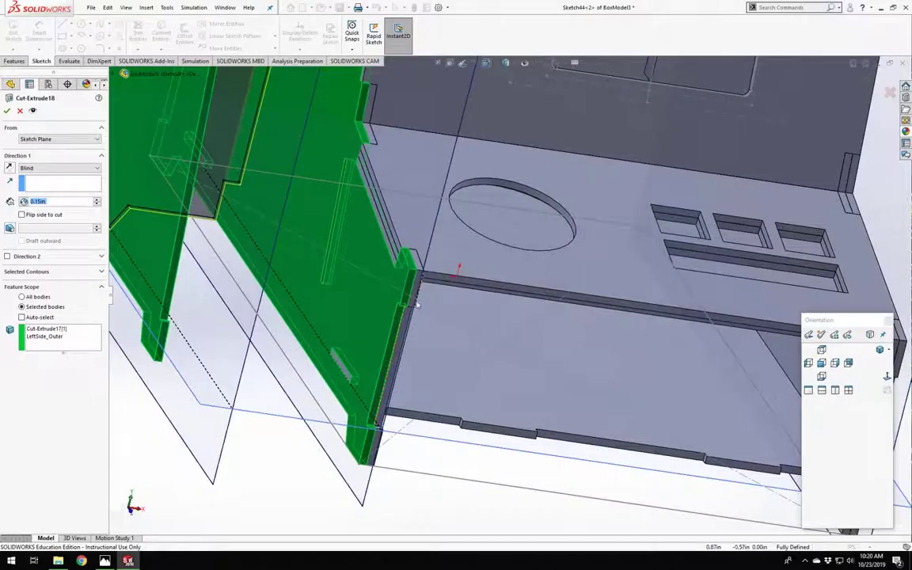
middle_click_drag(436, 401, 284, 305)
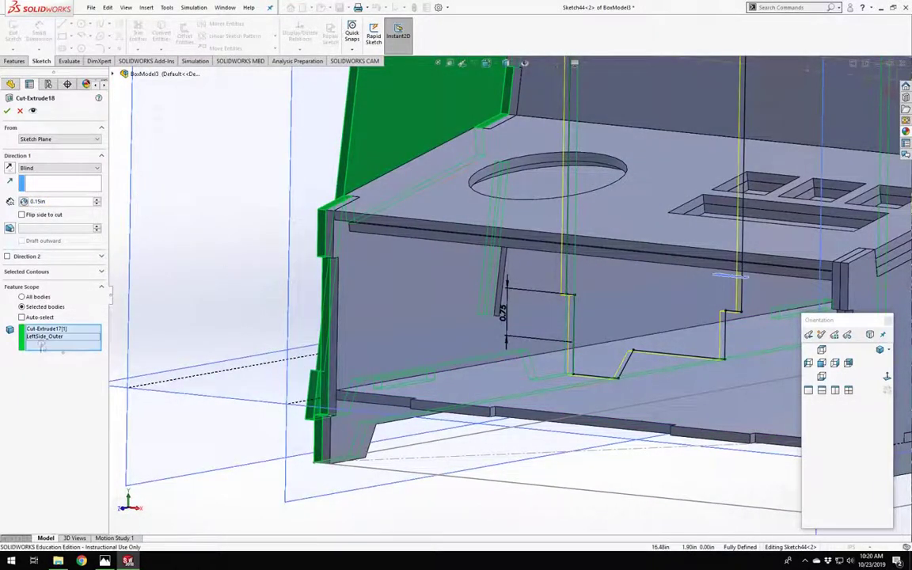
left_click(435, 345)
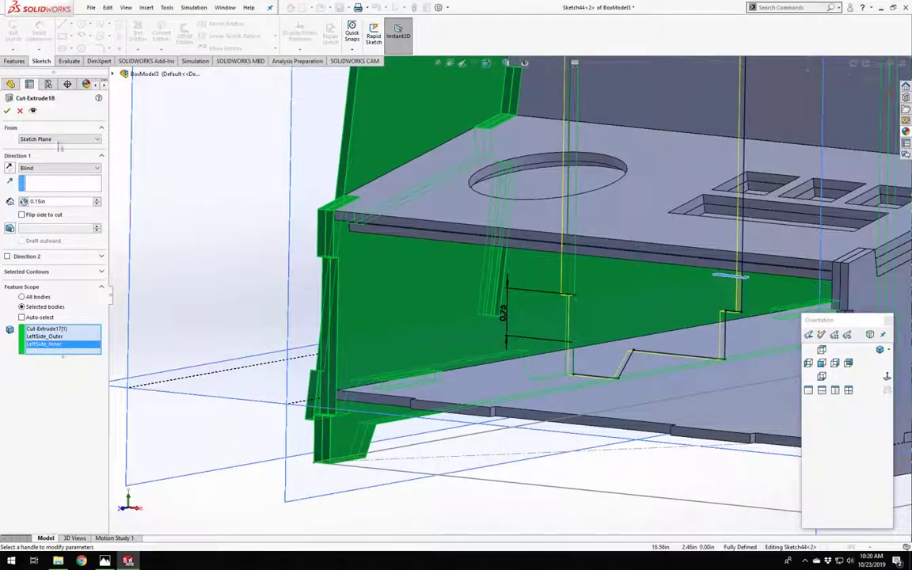
left_click(5, 110)
scroll(246, 230, "up", 4)
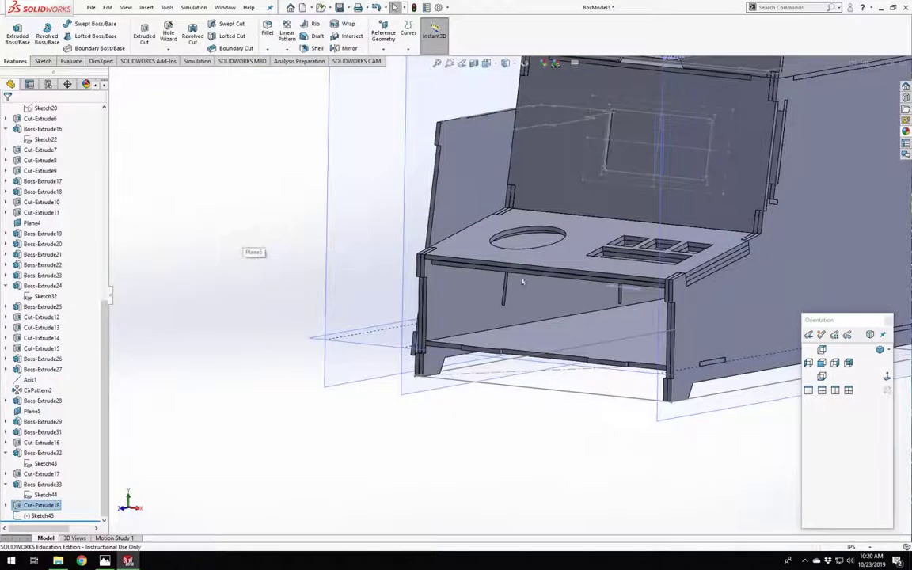
scroll(482, 309, "down", 2)
mouse_move(449, 330)
middle_mouse_down()
mouse_move(495, 350)
mouse_move(458, 298)
mouse_move(454, 321)
middle_mouse_up()
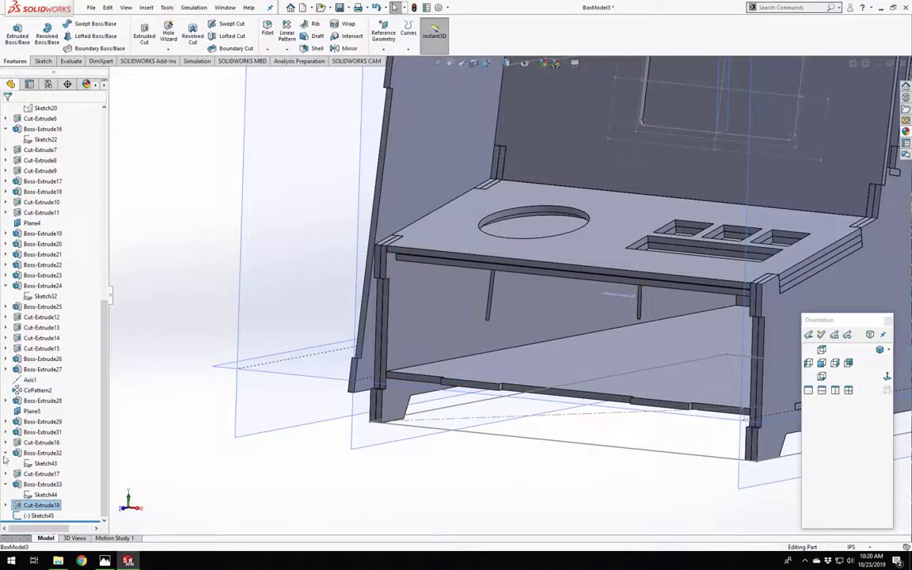
Show the side compartment's hidden front and rear panel bodies, Boss-Extrude32 and Boss-Extrude33.
scroll(48, 308, "up", 12)
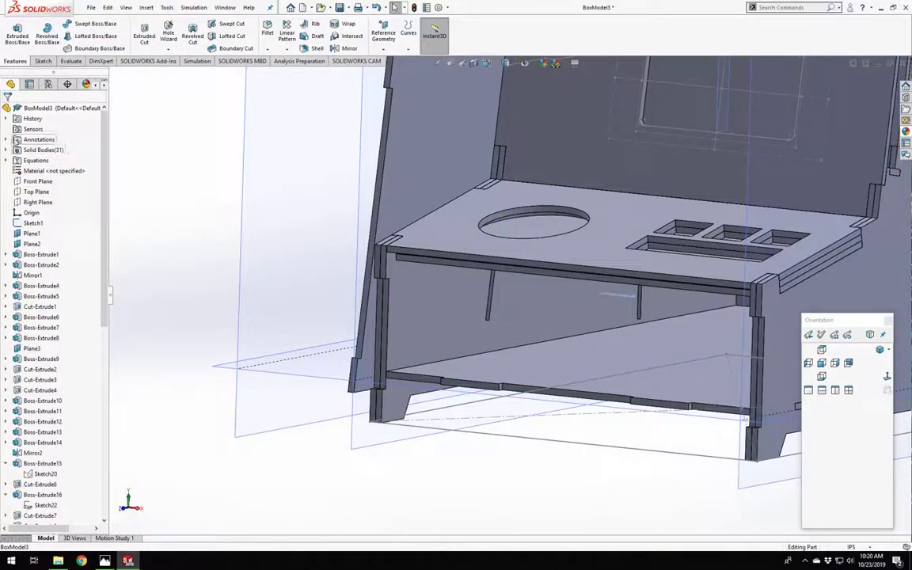
left_click(6, 149)
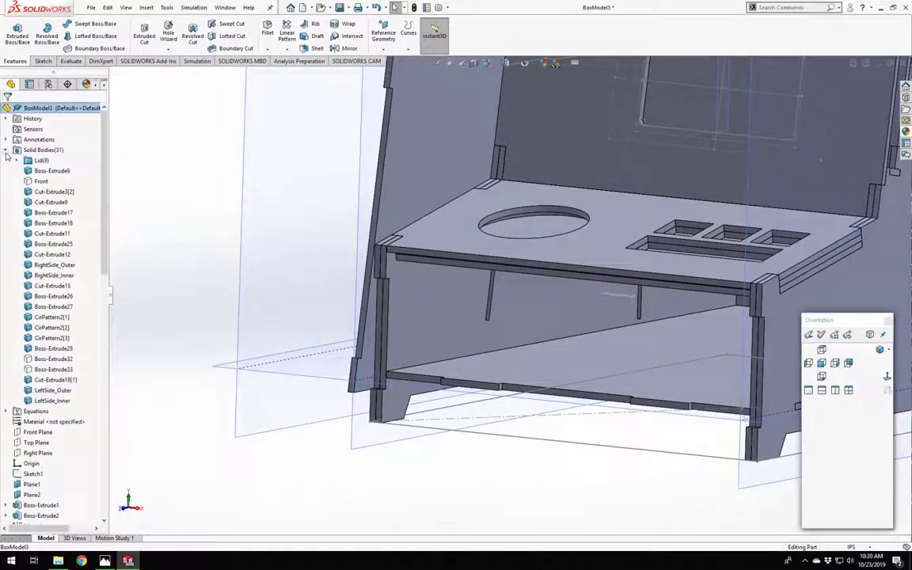
left_click(48, 358)
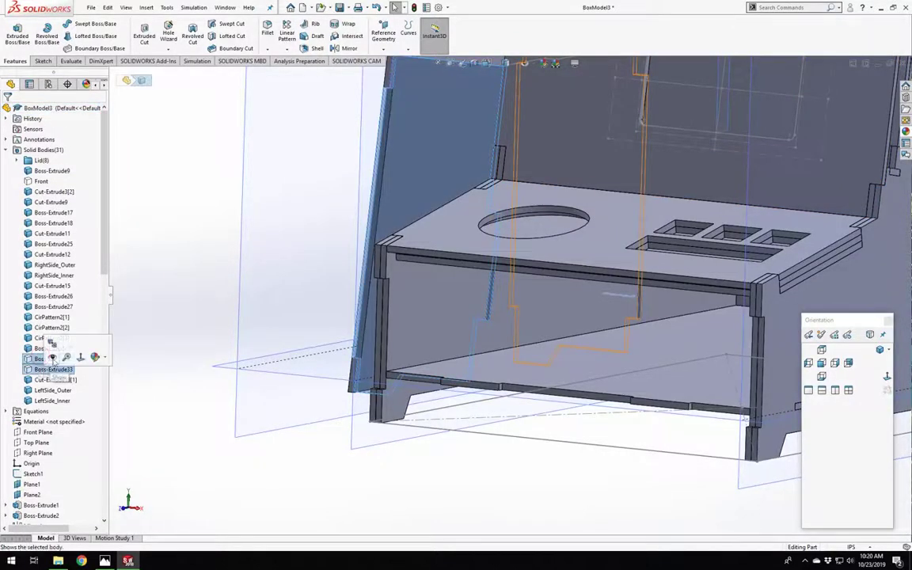
left_click(52, 358)
left_click(174, 266)
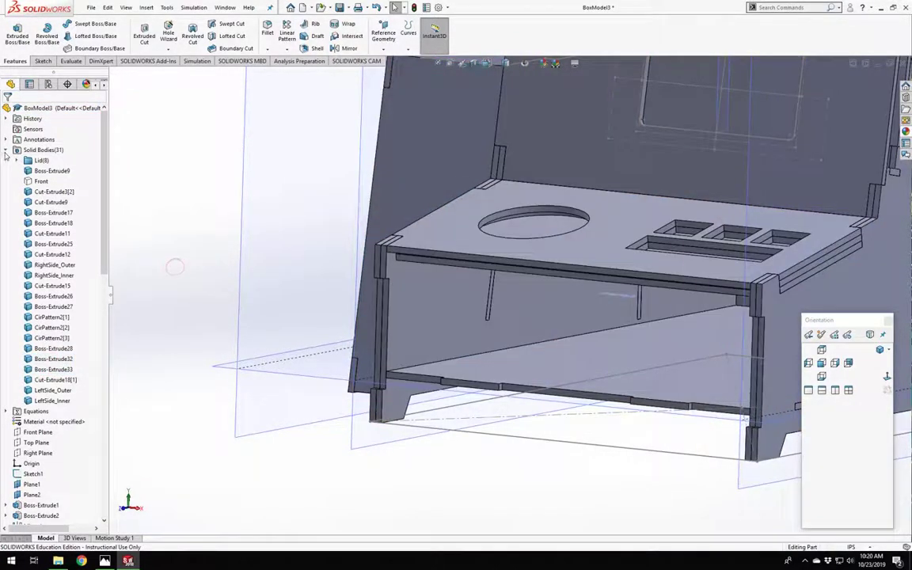
left_click(6, 150)
Reopen the side compartment's tabbed horizontal panel sketch, Sketch45, for editing.
mouse_move(361, 307)
middle_mouse_down()
mouse_move(375, 293)
mouse_move(346, 293)
mouse_move(388, 354)
mouse_move(357, 300)
middle_mouse_up()
scroll(506, 305, "up", 5)
middle_click_drag(456, 295, 492, 380)
scroll(520, 216, "down", 5)
scroll(477, 471, "up", 1)
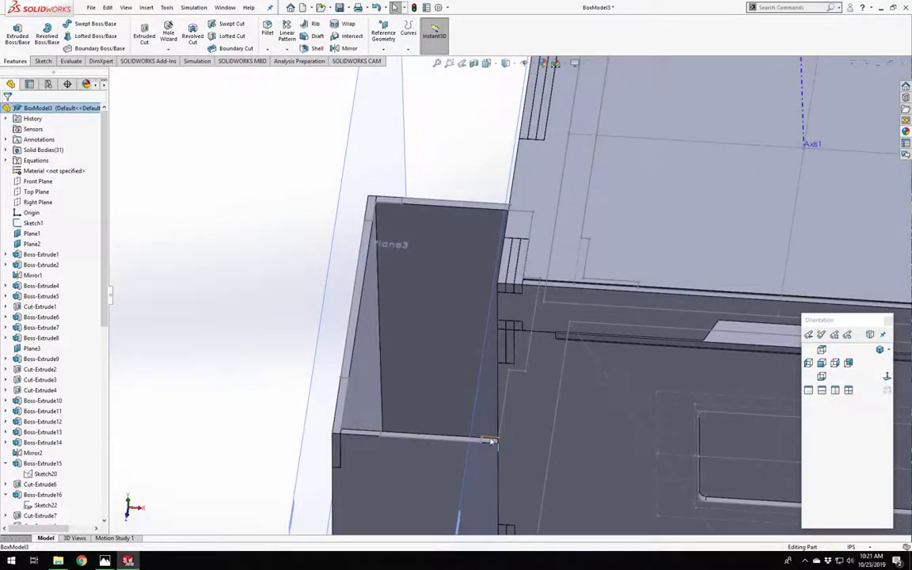
left_click(491, 442)
left_click(520, 394)
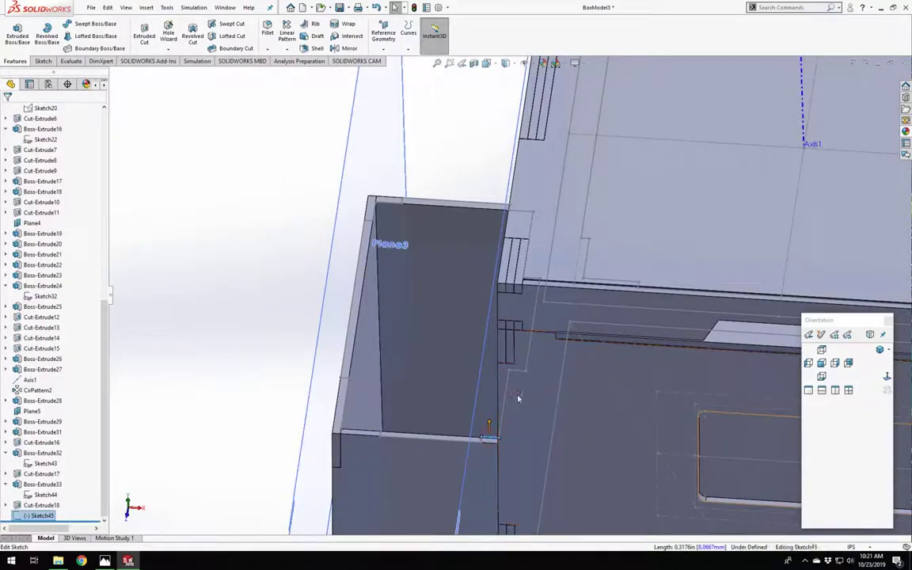
left_click(177, 365)
scroll(413, 423, "down", 3)
middle_click_drag(417, 428, 421, 462)
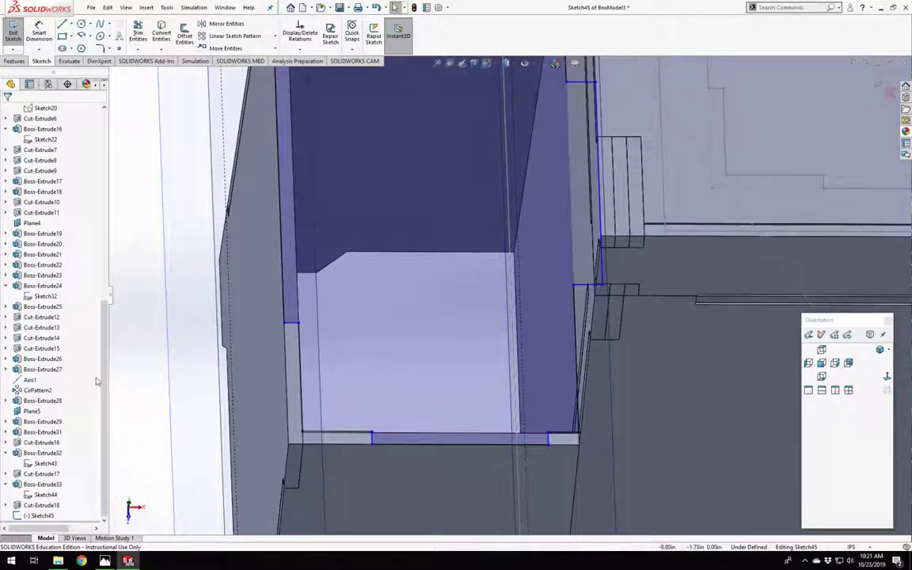
In the top view, dimension the front tab's outer end 0.75 in from the compartment's outer side edge.
scroll(97, 382, "up", 5)
scroll(269, 389, "up", 4)
right_click_drag(267, 387, 271, 356)
scroll(408, 367, "down", 5)
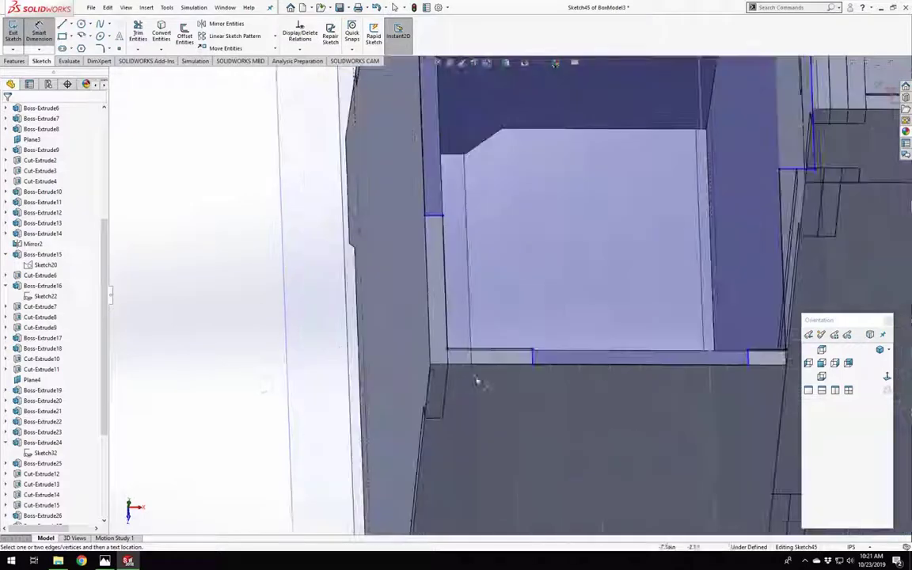
scroll(478, 382, "down", 4)
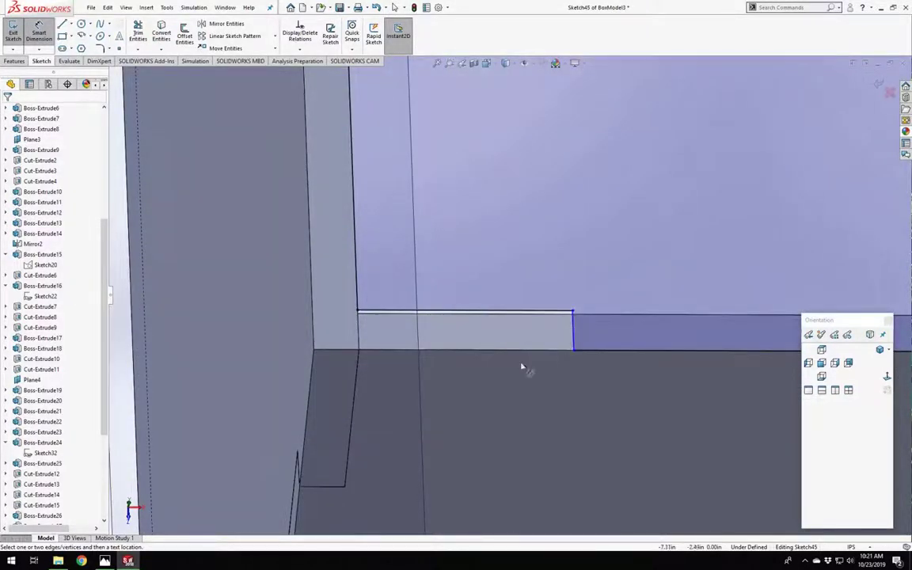
left_click(821, 349)
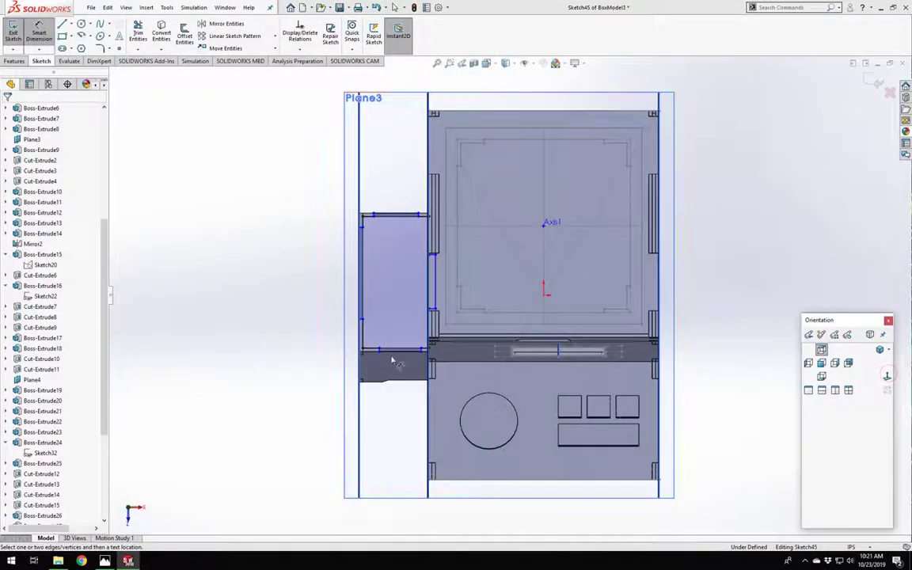
scroll(413, 259, "down", 5)
scroll(408, 265, "down", 3)
left_click(418, 394)
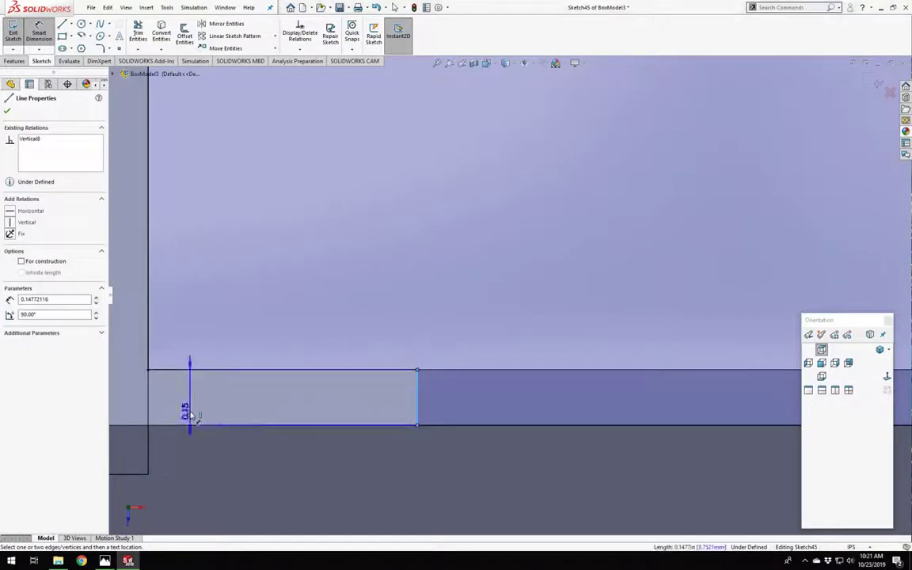
scroll(171, 402, "up", 4)
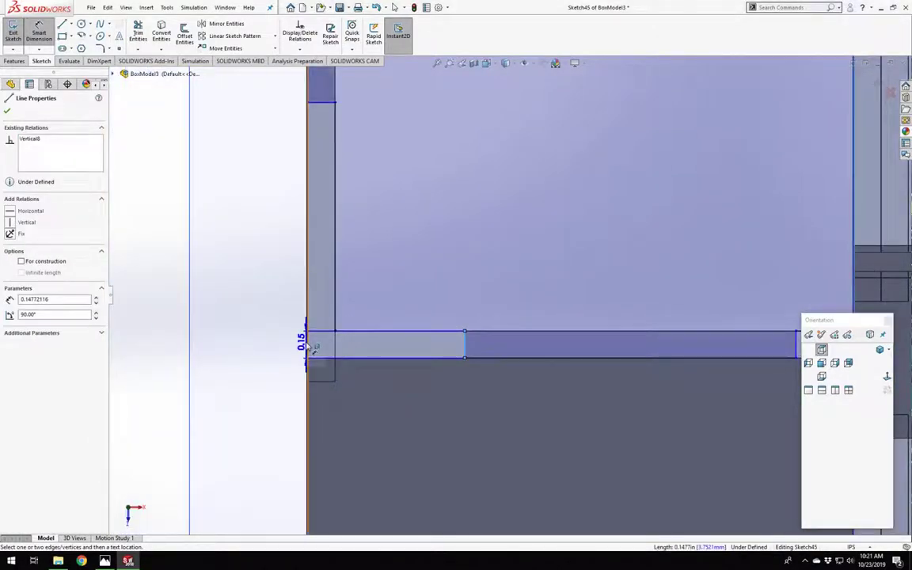
left_click(307, 346)
left_click(394, 357)
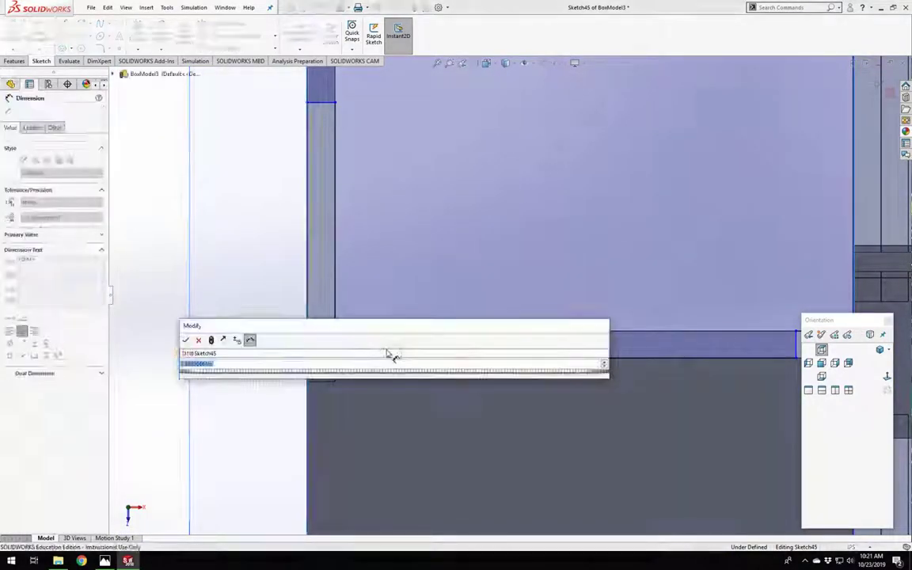
type("0.75")
key("Return")
scroll(387, 353, "up", 6)
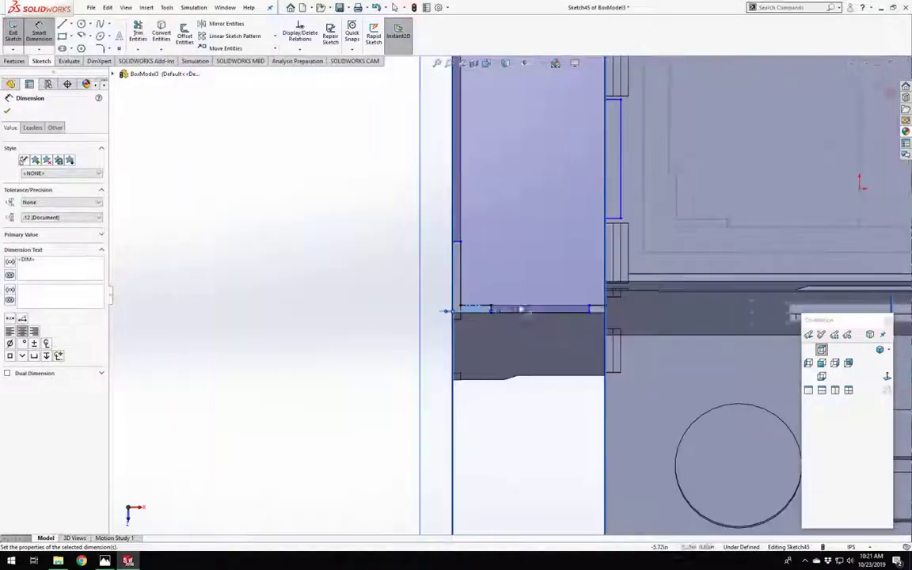
scroll(594, 319, "down", 4)
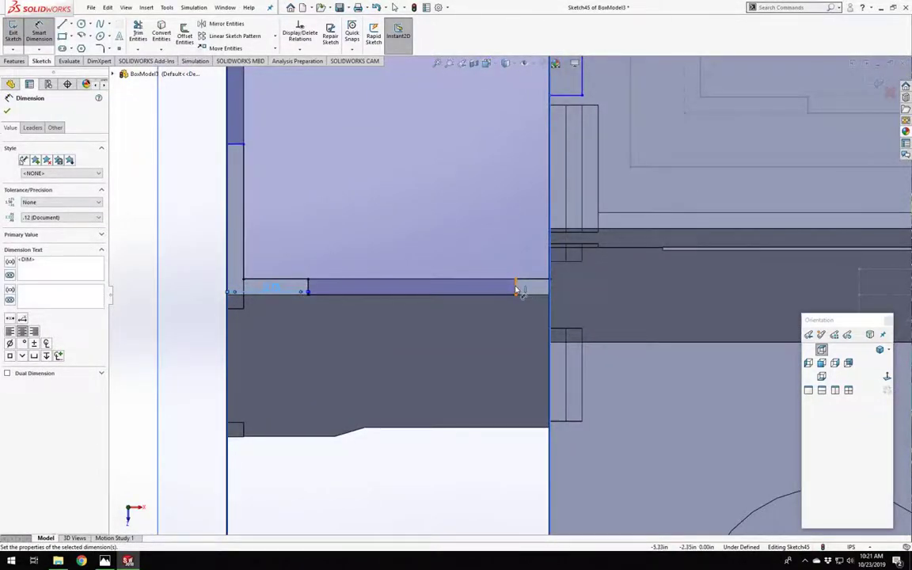
left_click(515, 287)
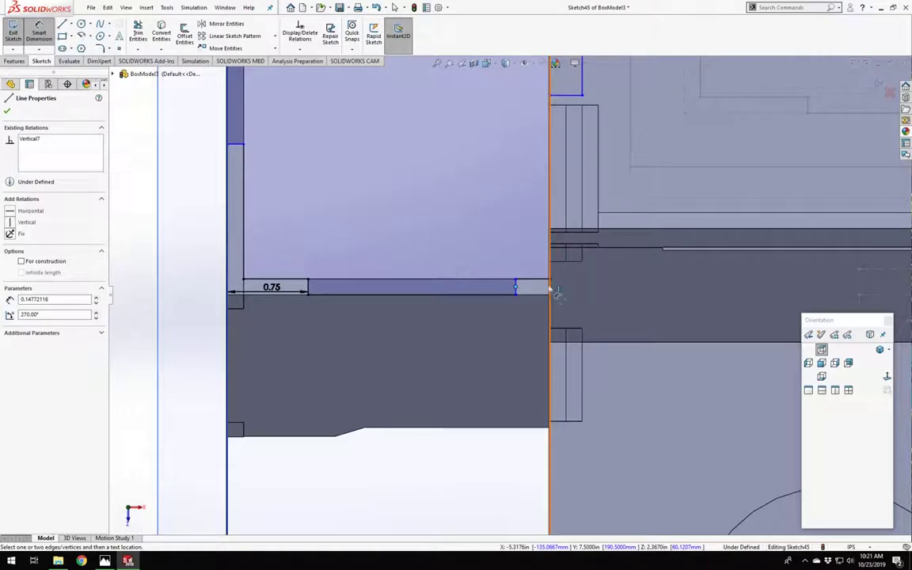
left_click(515, 287)
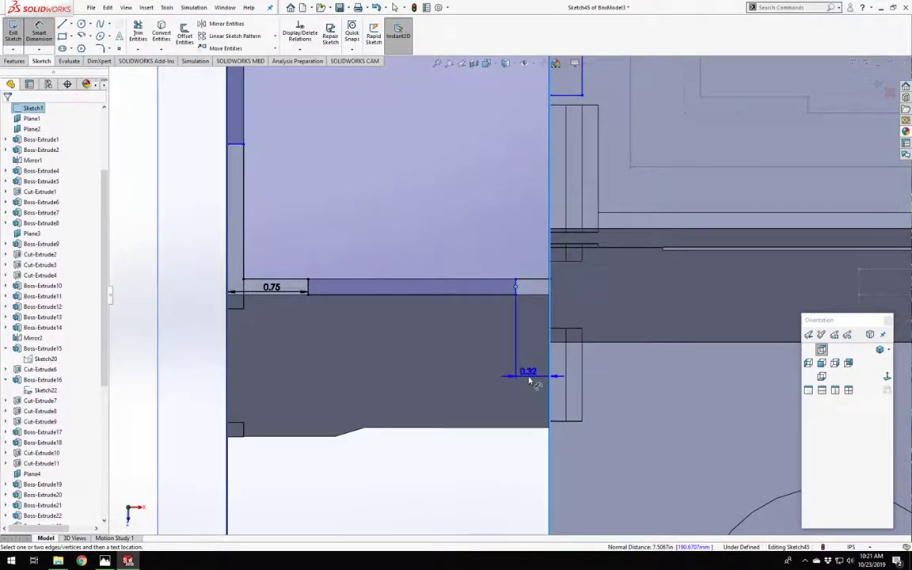
key("Escape")
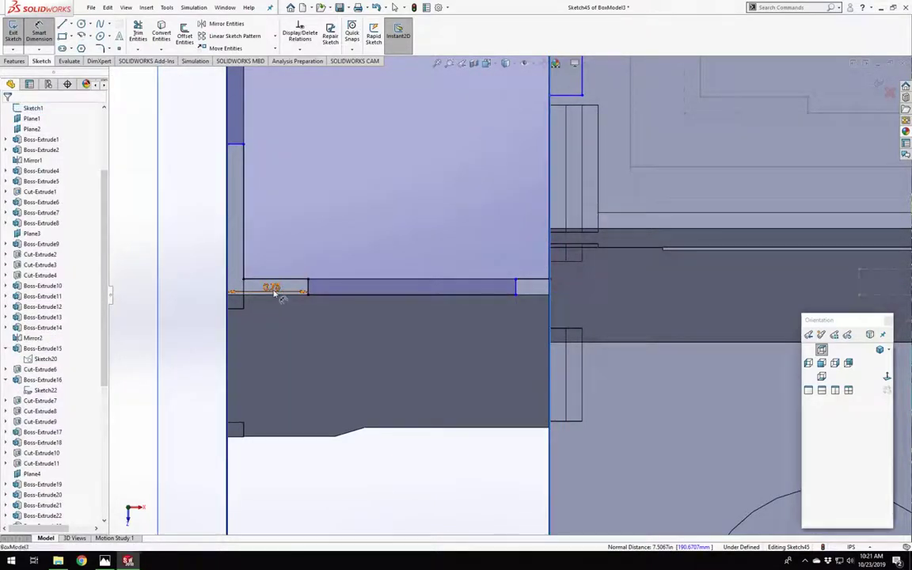
Dimension the front tab's inner end 0.75 in from the compartment's inner side edge against the box.
double_click(274, 293)
key("Return")
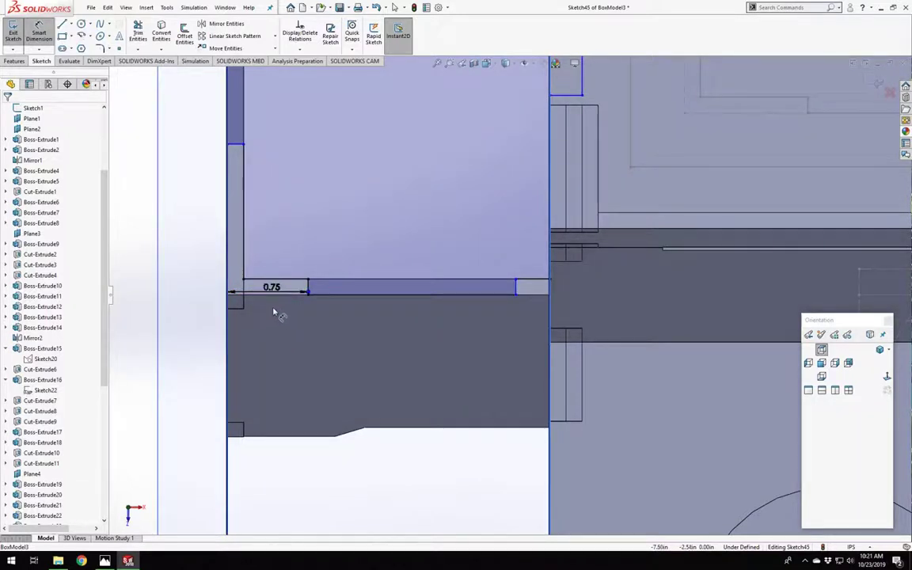
double_click(269, 292)
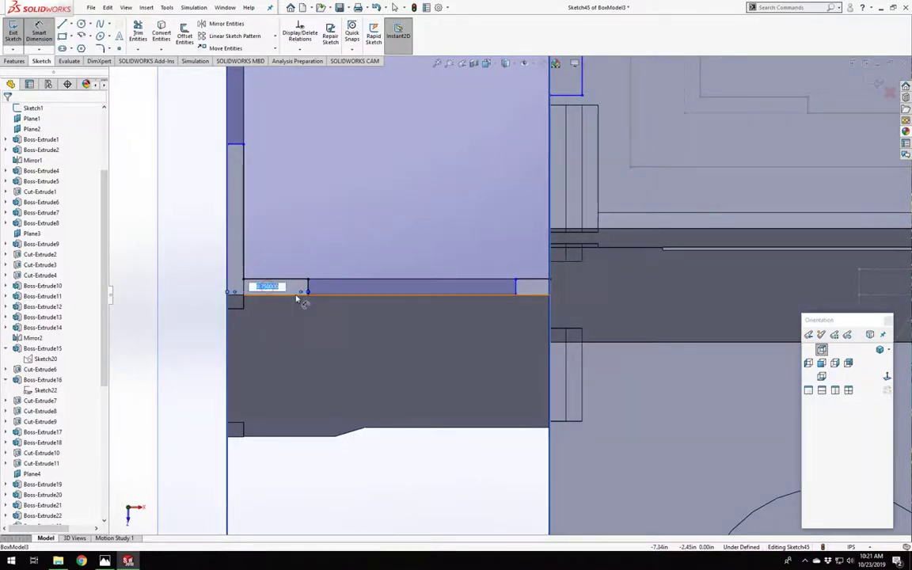
left_click(516, 289)
left_click(532, 342)
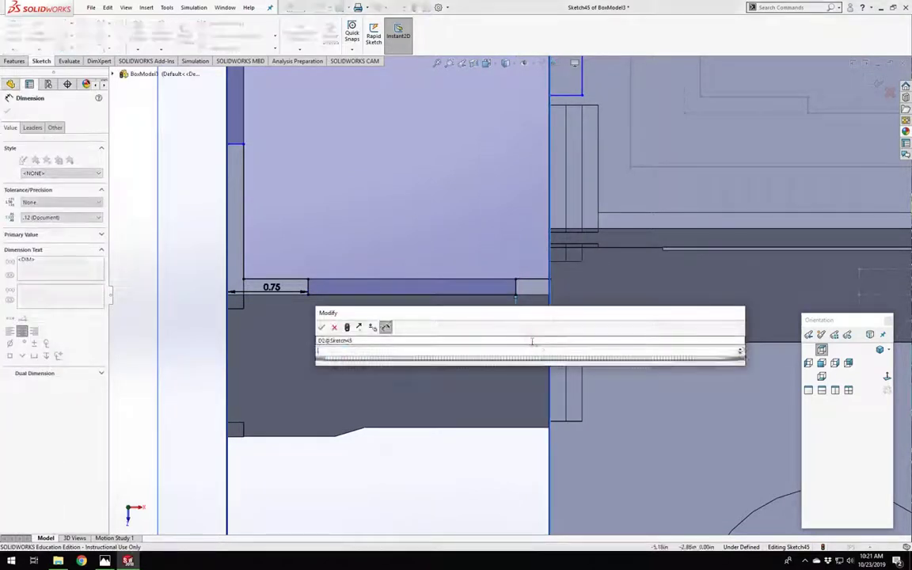
type("0.75")
key("Return")
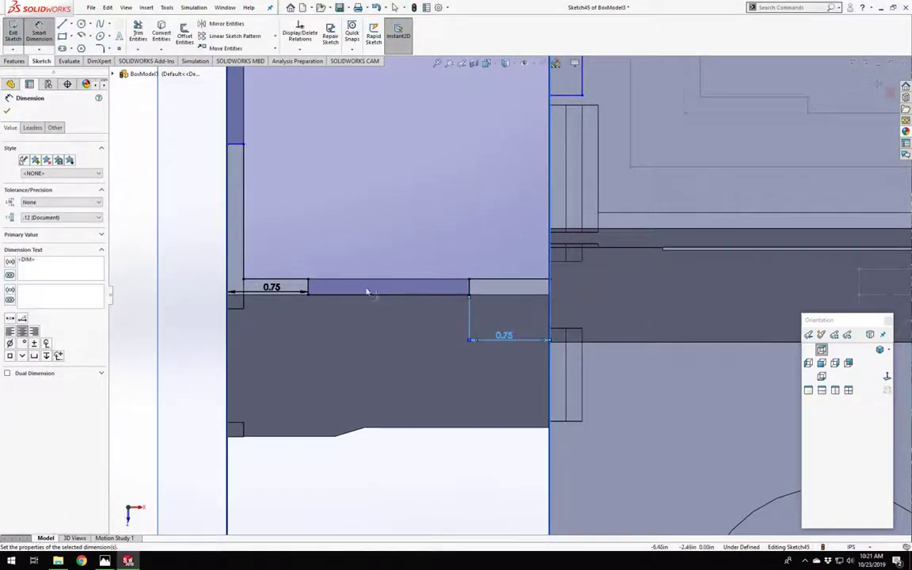
scroll(361, 359, "up", 5)
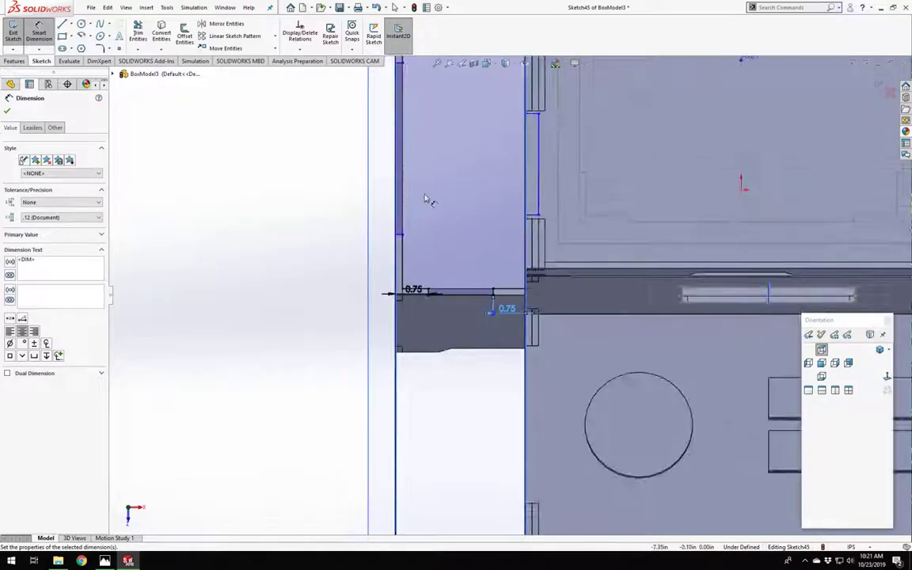
scroll(583, 277, "down", 5)
scroll(554, 230, "down", 3)
scroll(523, 224, "up", 2)
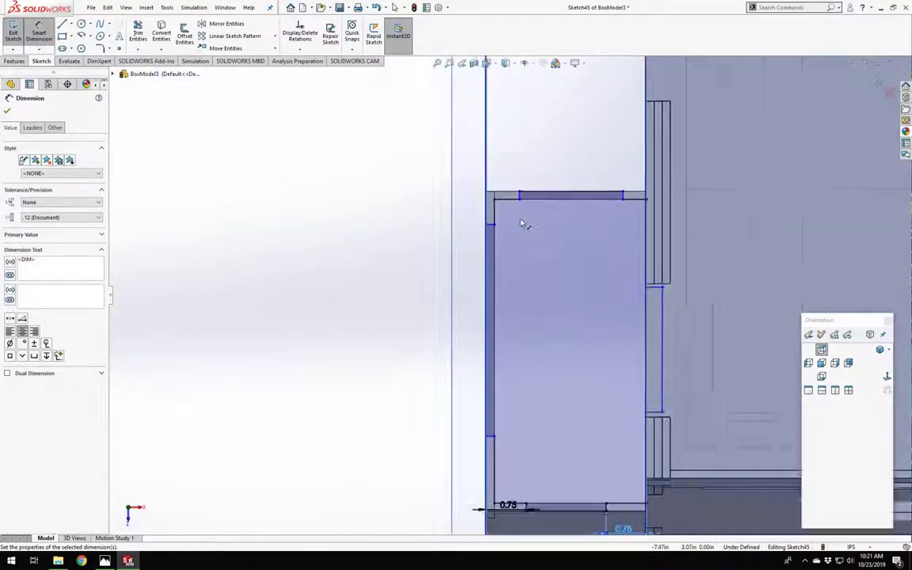
left_click(492, 196)
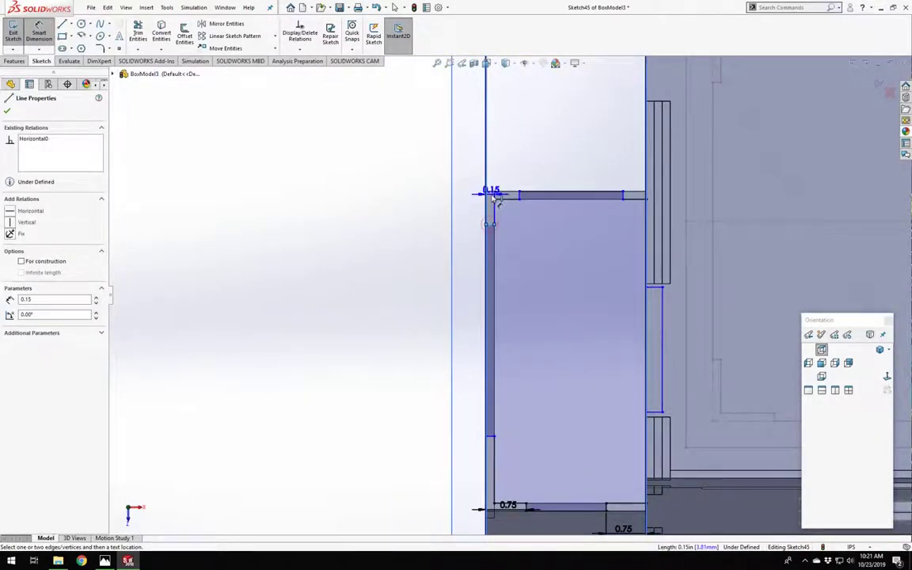
left_click(490, 224)
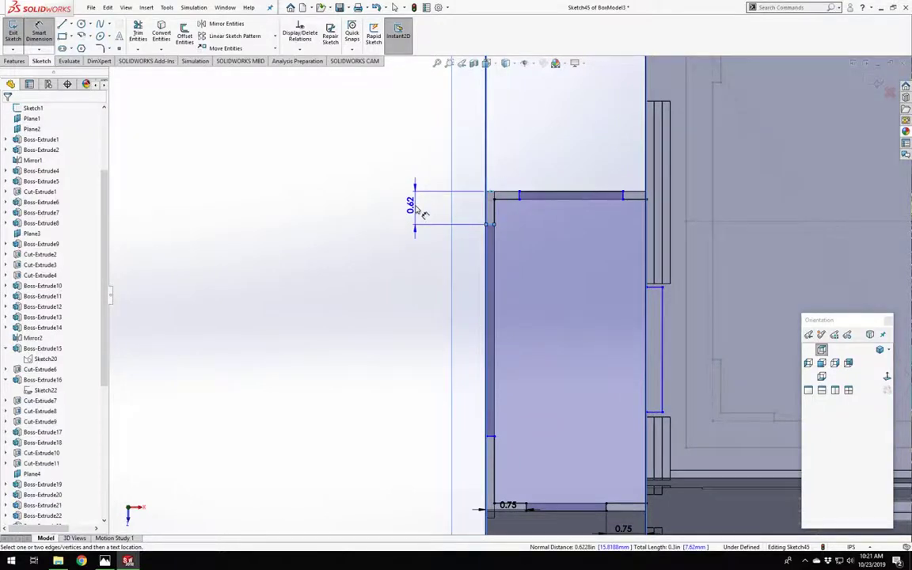
key("Escape")
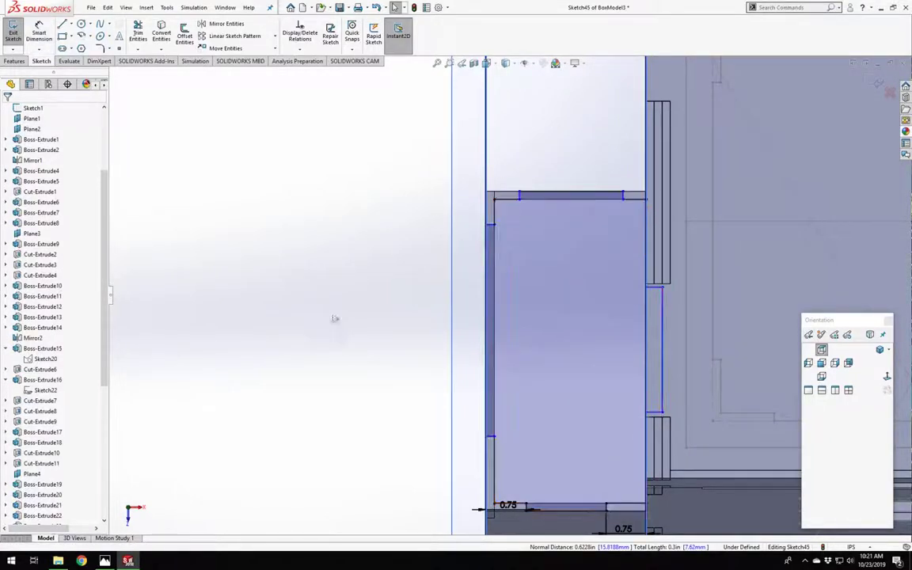
Make the shoulder segments at both ends of the outer side tab equal in length to the front edge's inner shoulder segment.
left_click(494, 209)
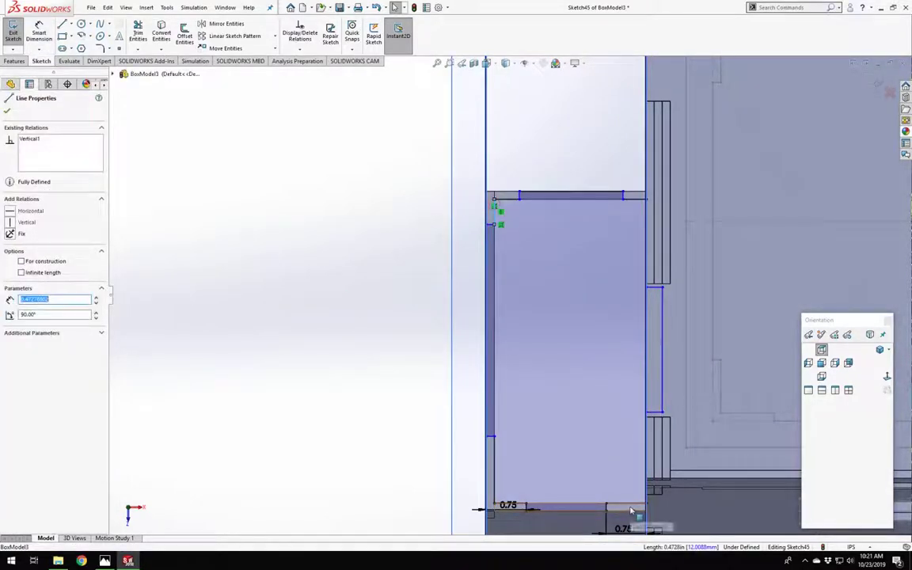
left_click(631, 508, "ctrl")
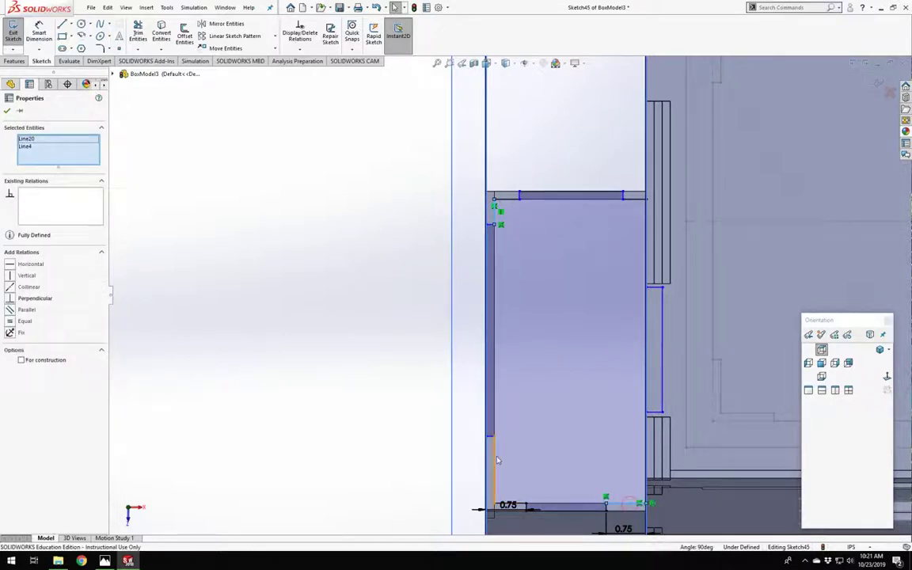
left_click(496, 459, "ctrl")
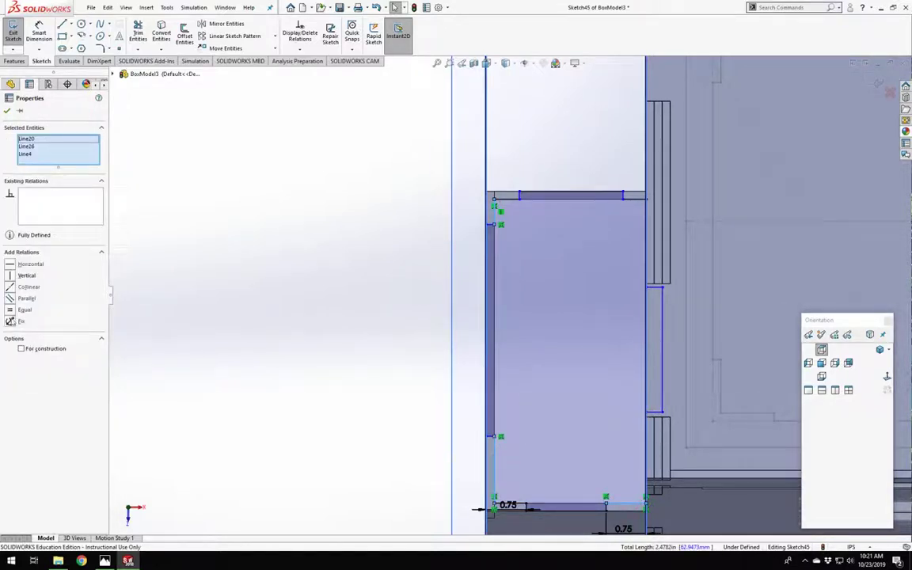
left_click(308, 351)
Make both shoulder segments of the rear edge equal in length to the outer side's rear shoulder segment.
scroll(554, 182, "down", 3)
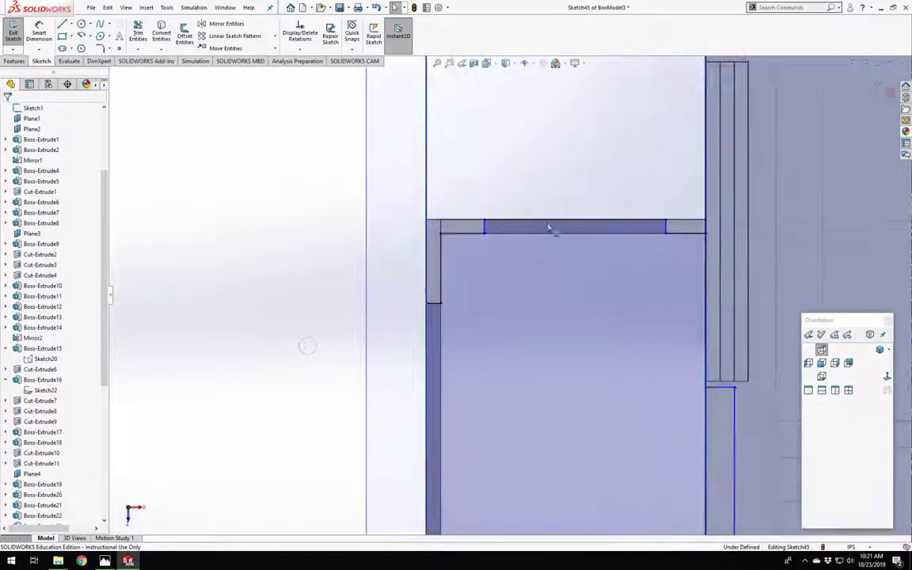
left_click(464, 236)
left_click(440, 261, "ctrl")
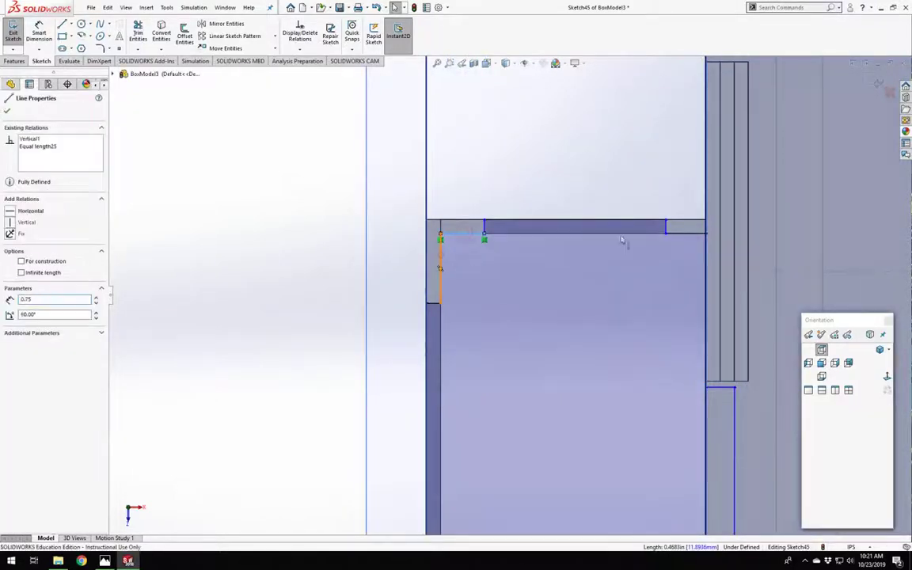
left_click(690, 238, "ctrl")
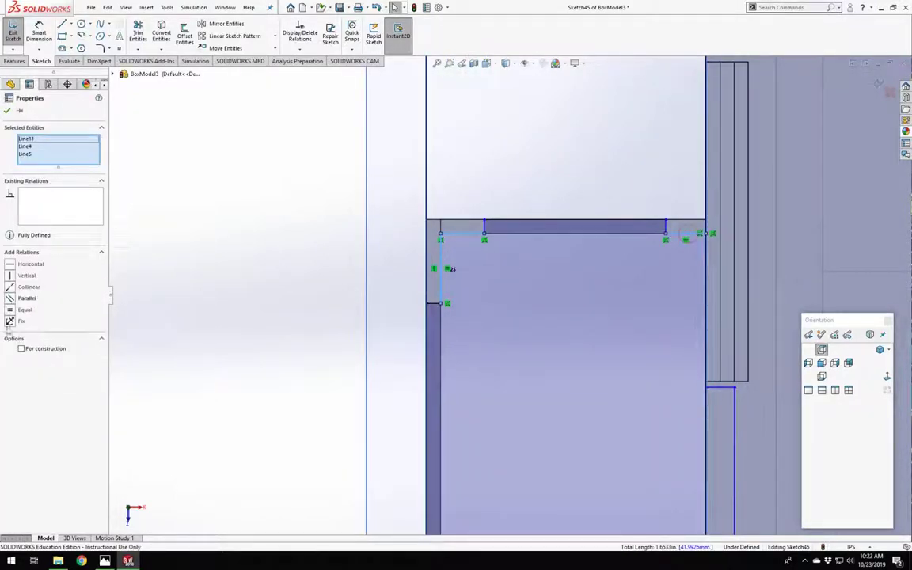
left_click(268, 318)
Make both shoulder segments beside the inner side tab equal in length to the outer side's front shoulder segment.
scroll(541, 336, "up", 8)
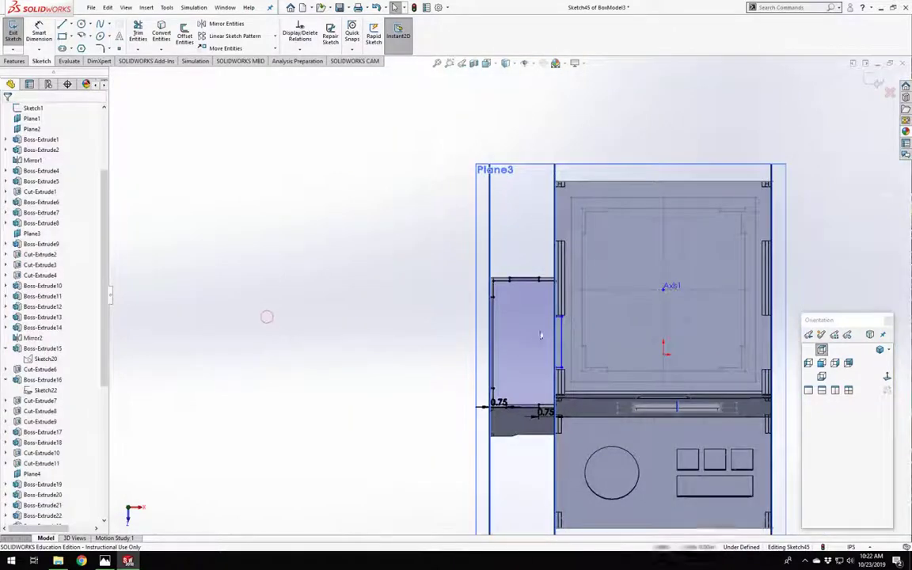
scroll(541, 335, "down", 3)
scroll(463, 259, "down", 3)
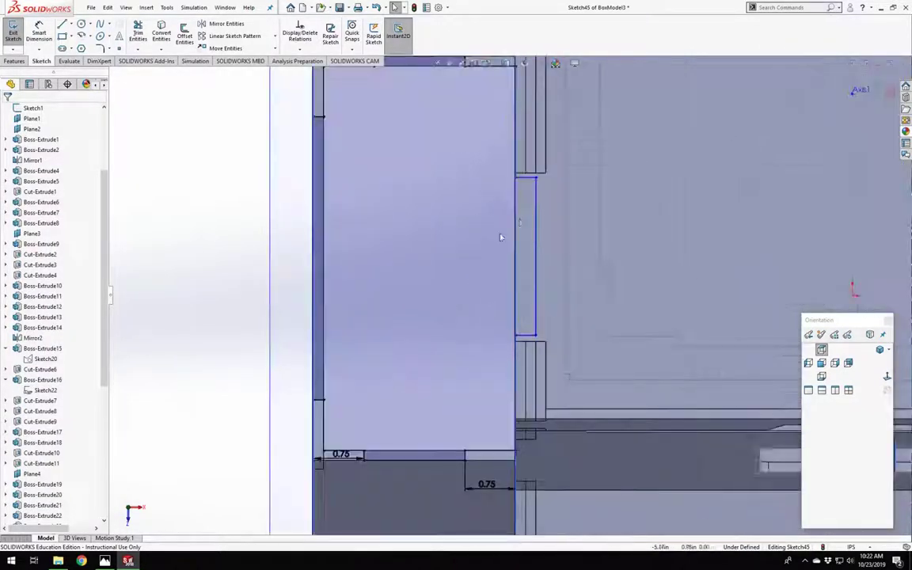
mouse_move(498, 248)
middle_mouse_down()
mouse_move(539, 193)
mouse_move(349, 228)
mouse_move(344, 186)
middle_mouse_up()
left_click(341, 190)
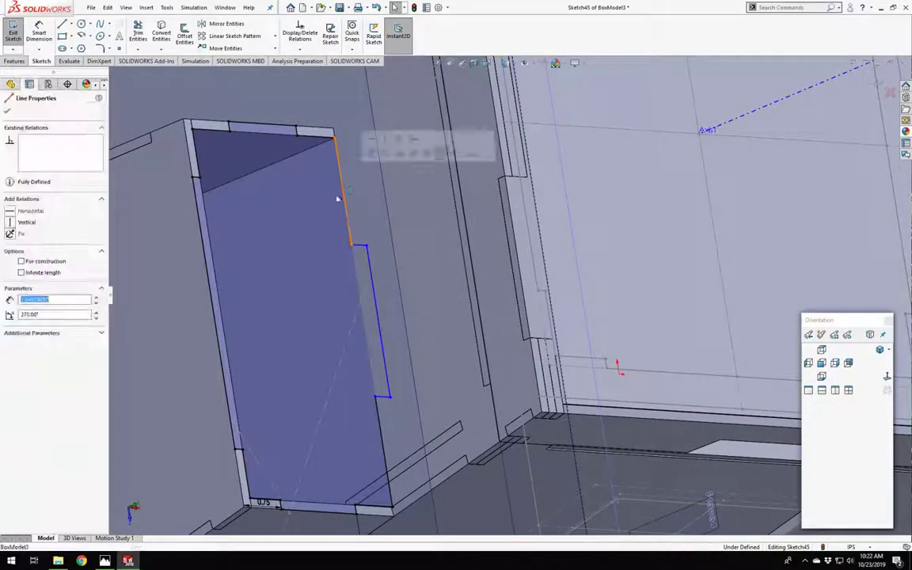
left_click(379, 425, "ctrl")
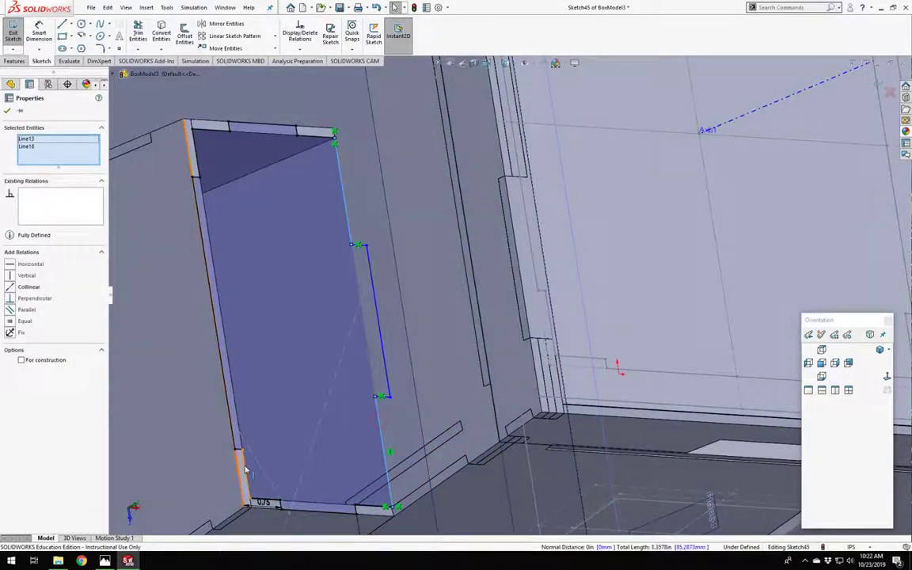
left_click(245, 471, "ctrl")
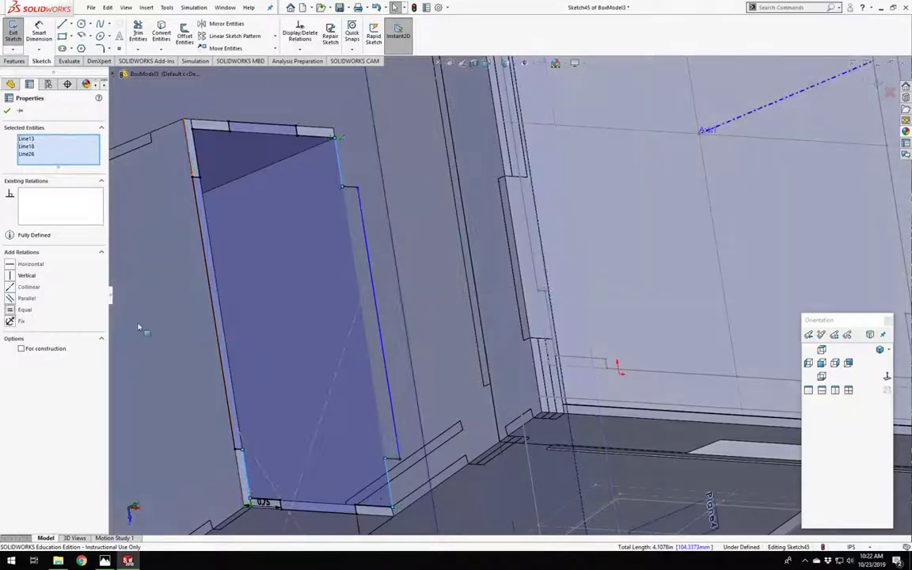
middle_click_drag(143, 325, 190, 301)
left_click(119, 433)
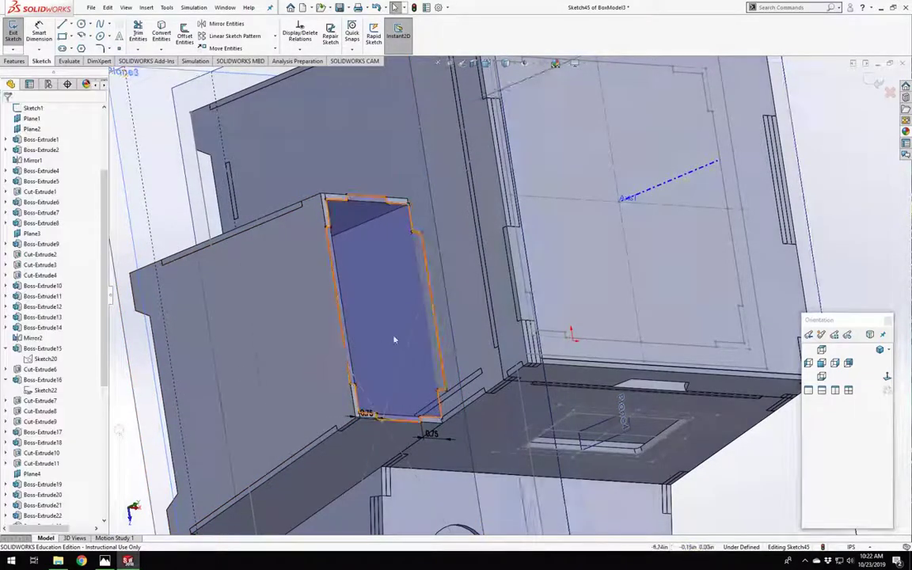
mouse_move(396, 339)
middle_mouse_down()
mouse_move(386, 425)
mouse_move(486, 312)
mouse_move(427, 281)
mouse_move(417, 235)
mouse_move(546, 348)
mouse_move(553, 401)
mouse_move(559, 387)
mouse_move(533, 370)
mouse_move(521, 341)
mouse_move(480, 297)
mouse_move(482, 277)
middle_mouse_up()
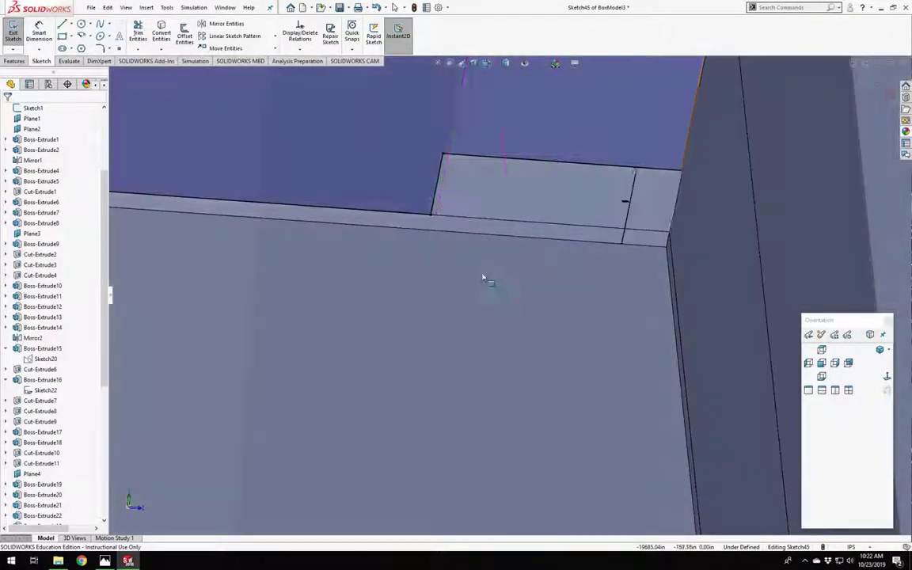
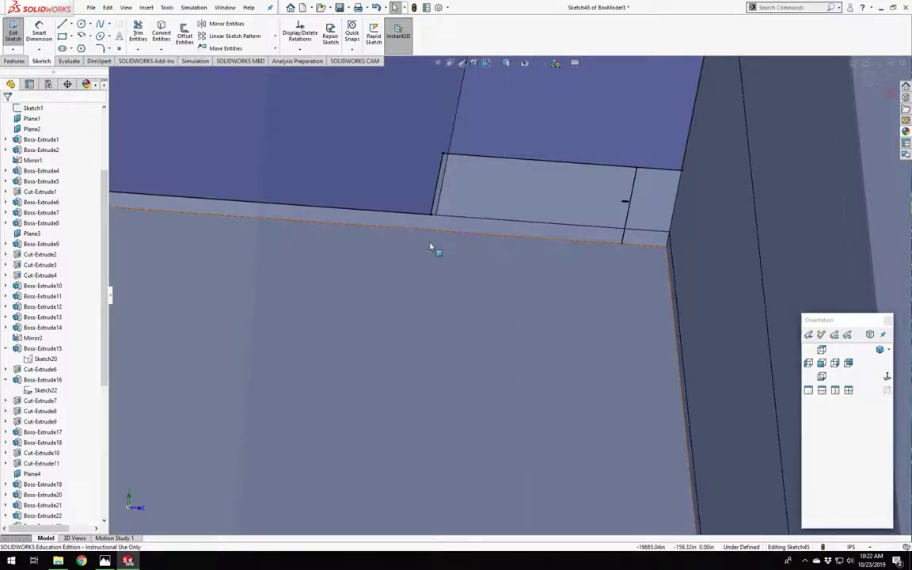
middle_click_drag(430, 247, 425, 299)
scroll(425, 299, "up", 14)
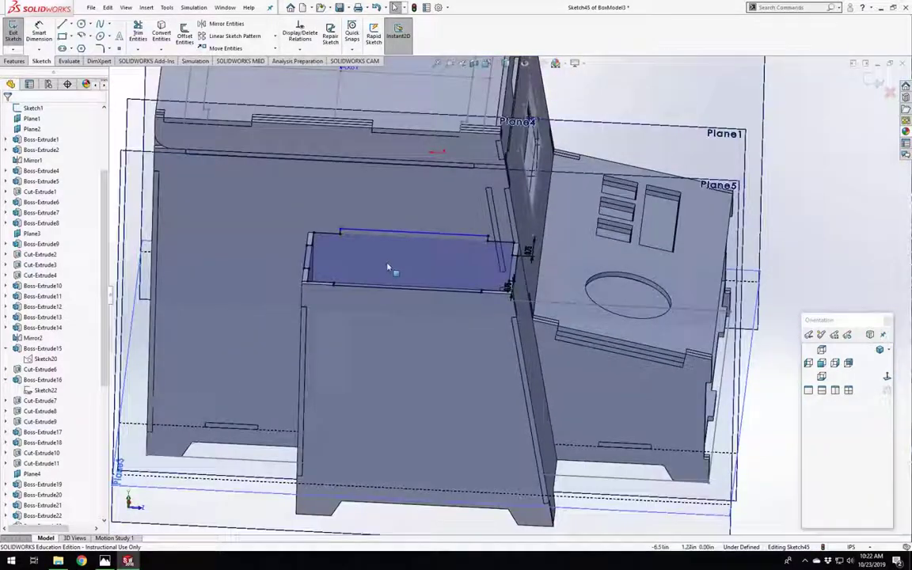
mouse_move(388, 267)
middle_mouse_down()
mouse_move(397, 194)
mouse_move(380, 239)
mouse_move(475, 301)
mouse_move(605, 324)
middle_mouse_up()
scroll(367, 252, "down", 5)
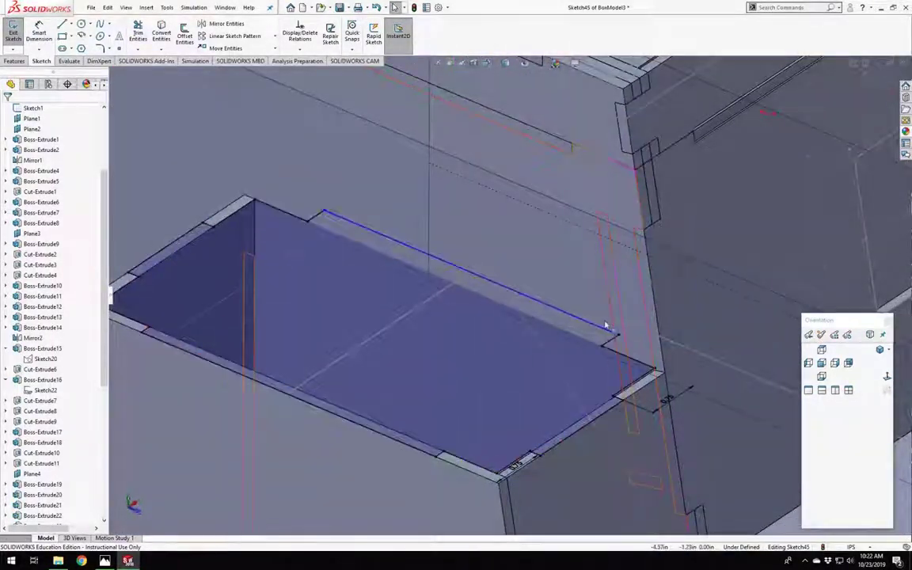
left_click(621, 340)
scroll(617, 338, "up", 12)
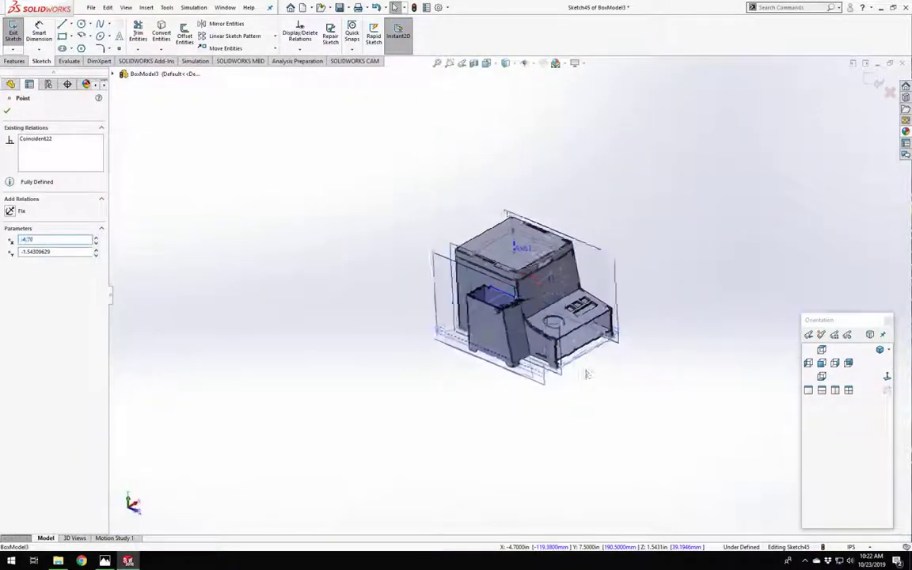
middle_click_drag(549, 359, 478, 332)
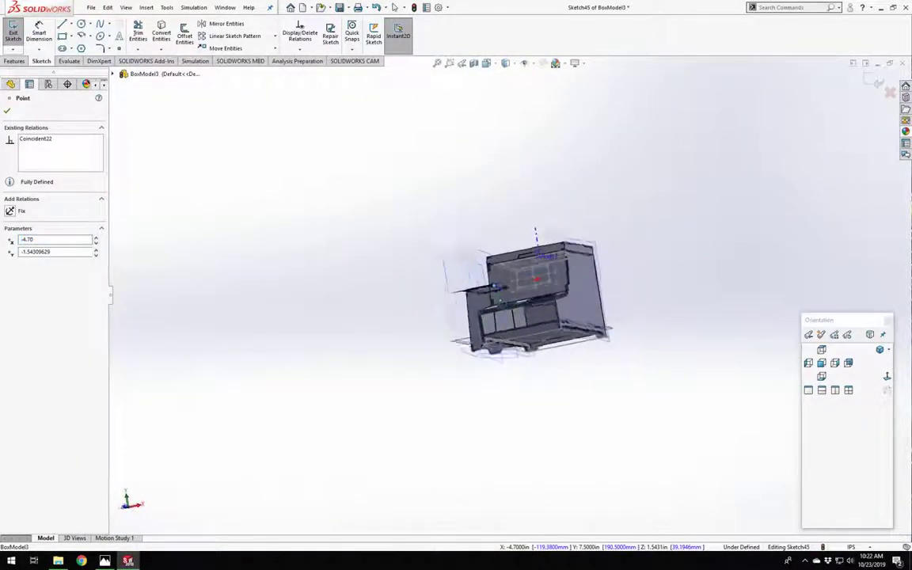
scroll(487, 322, "down", 10)
left_click(528, 299, "ctrl")
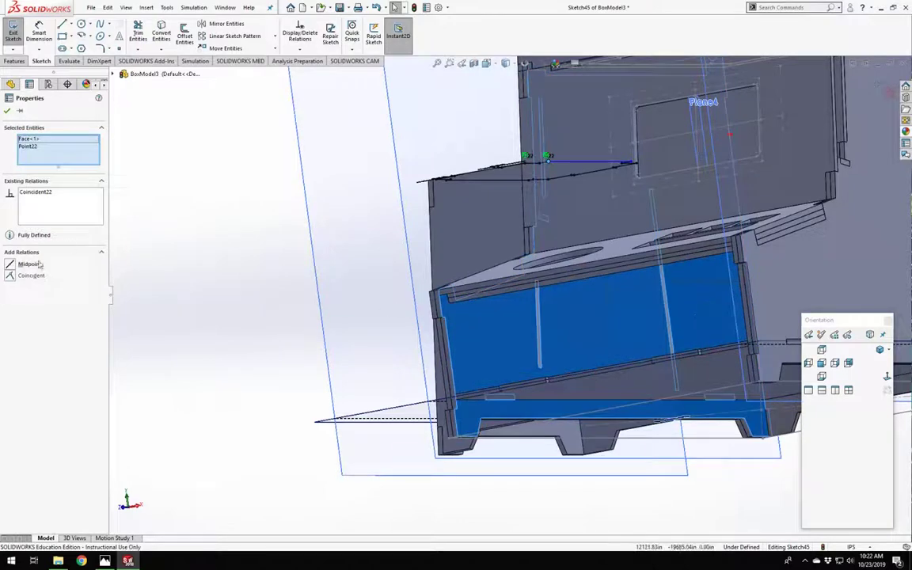
left_click(268, 267)
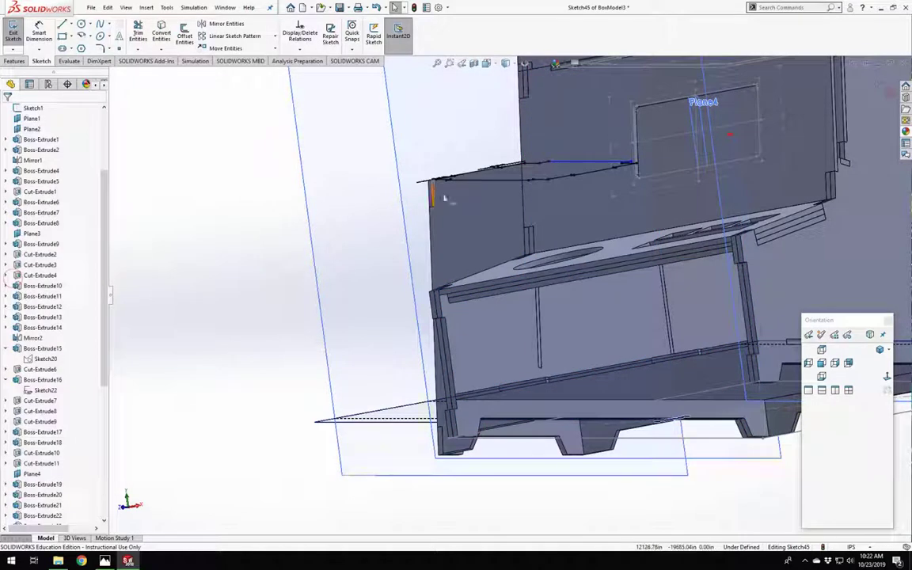
Apply a Vertical relation to the outer edge of the inner side tab, then close the panel sketch.
middle_click_drag(572, 162, 660, 306)
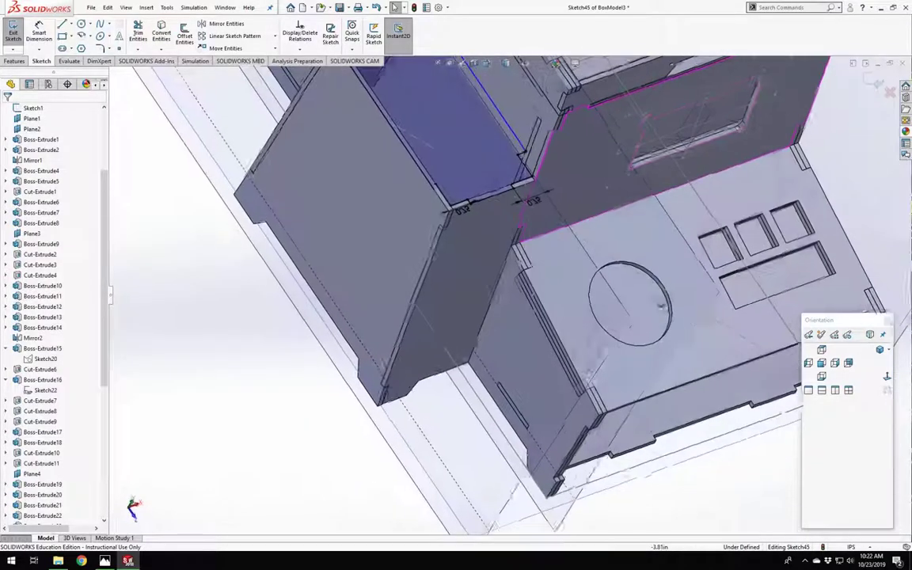
left_click(511, 134)
scroll(513, 179, "up", 5)
left_click(376, 268)
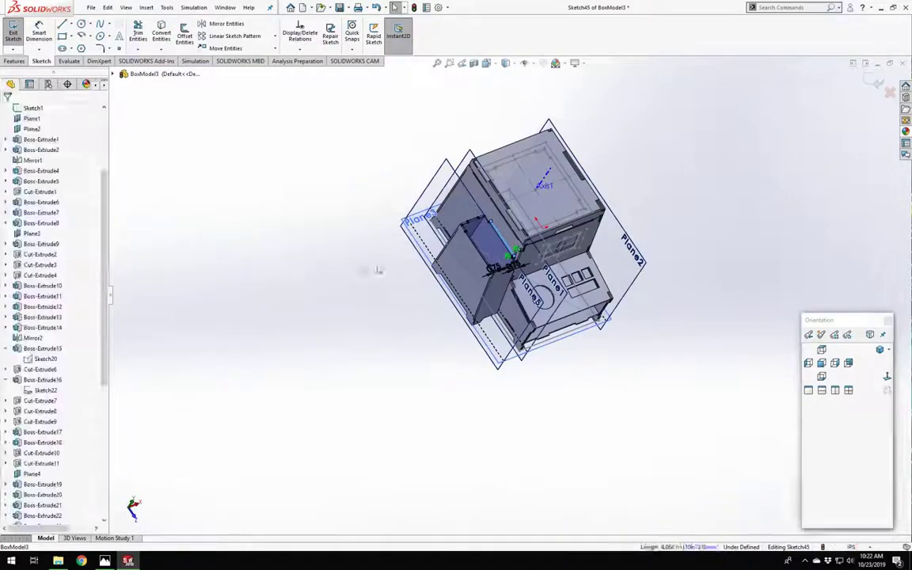
scroll(495, 222, "down", 5)
scroll(495, 222, "down", 2)
left_click(539, 293)
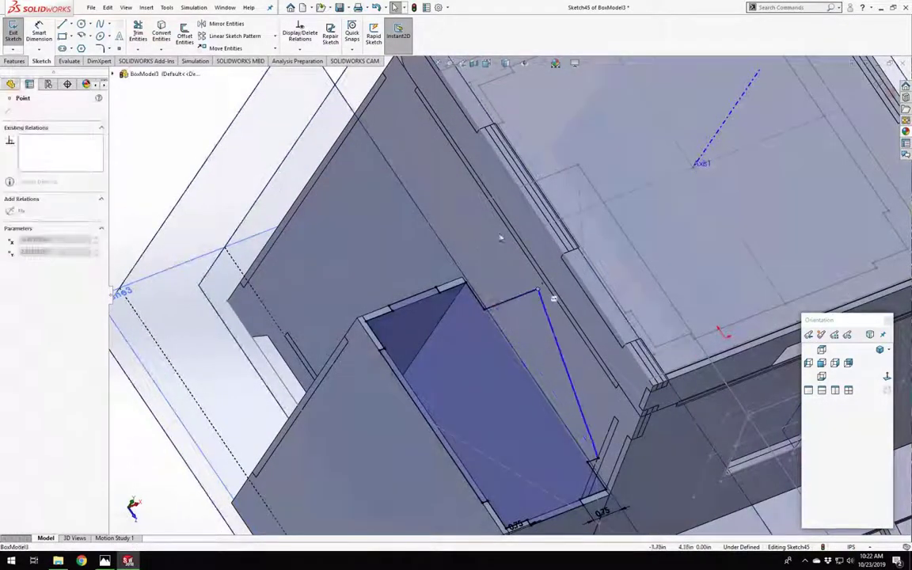
left_click(566, 349)
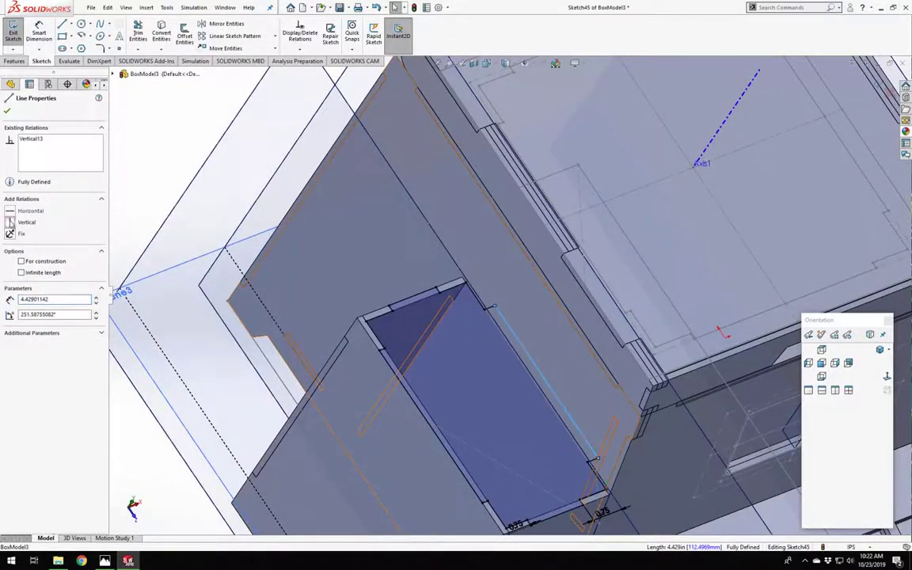
scroll(291, 421, "up", 5)
left_click(287, 420)
scroll(472, 374, "down", 5)
middle_click_drag(472, 375, 441, 314)
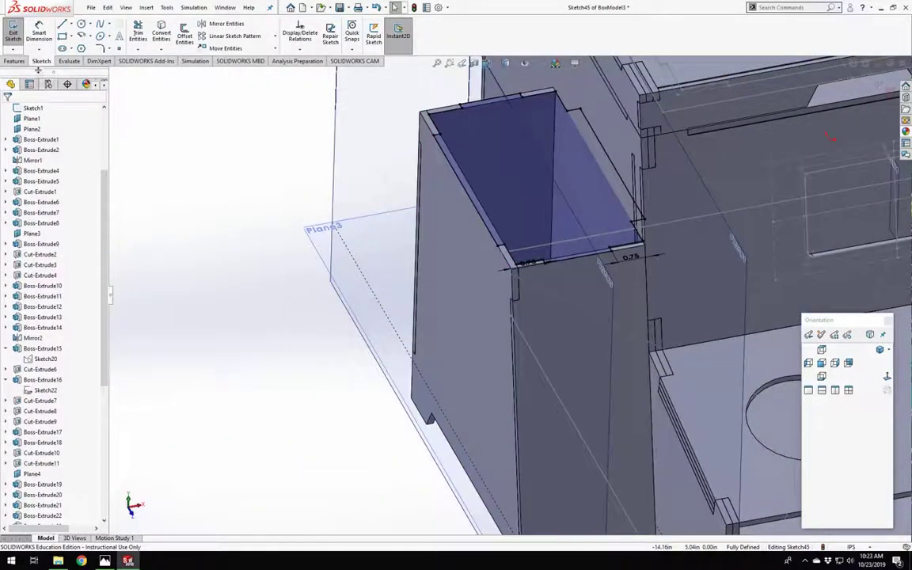
left_click(11, 32)
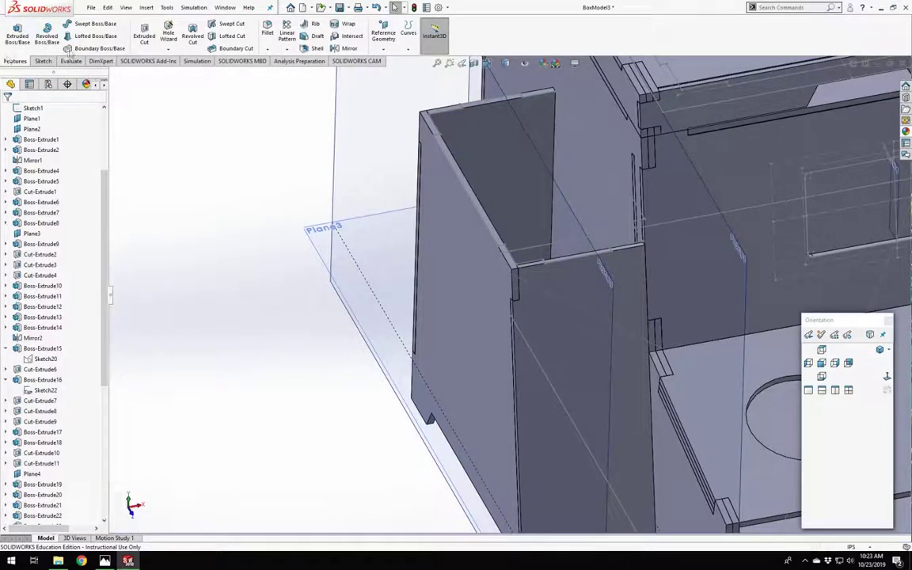
Extrude the tabbed panel profile downward by an equation-linked 0.15 in, keeping it as a separate body without merging.
left_click(17, 36)
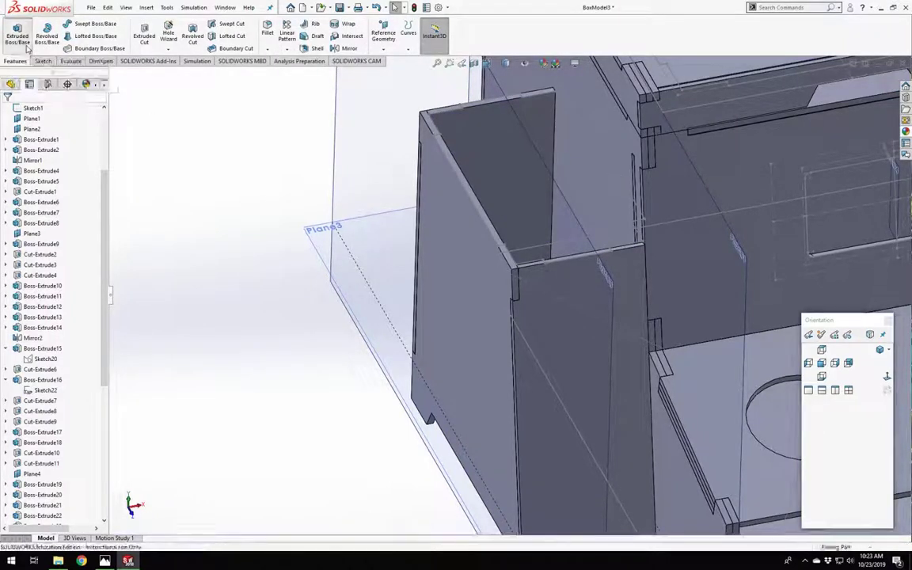
left_click(567, 110)
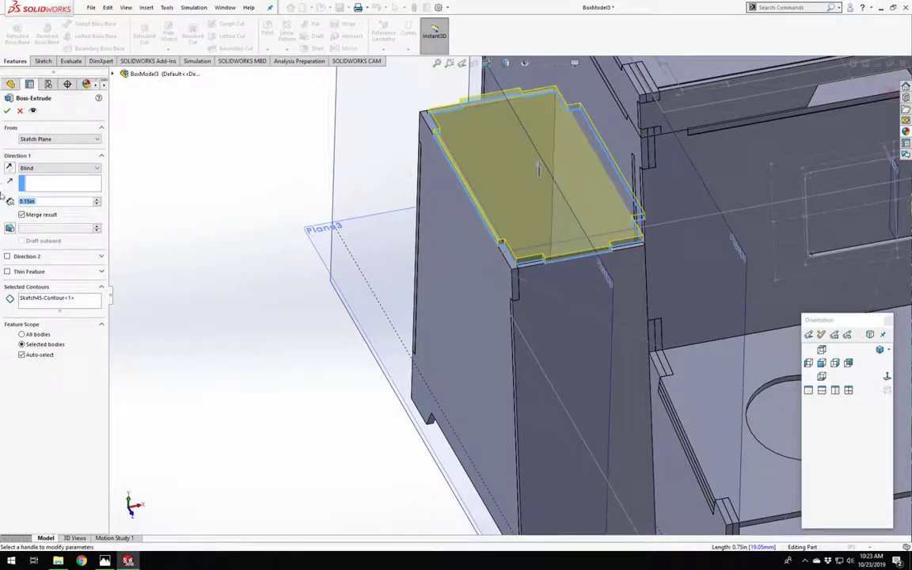
left_click(11, 169)
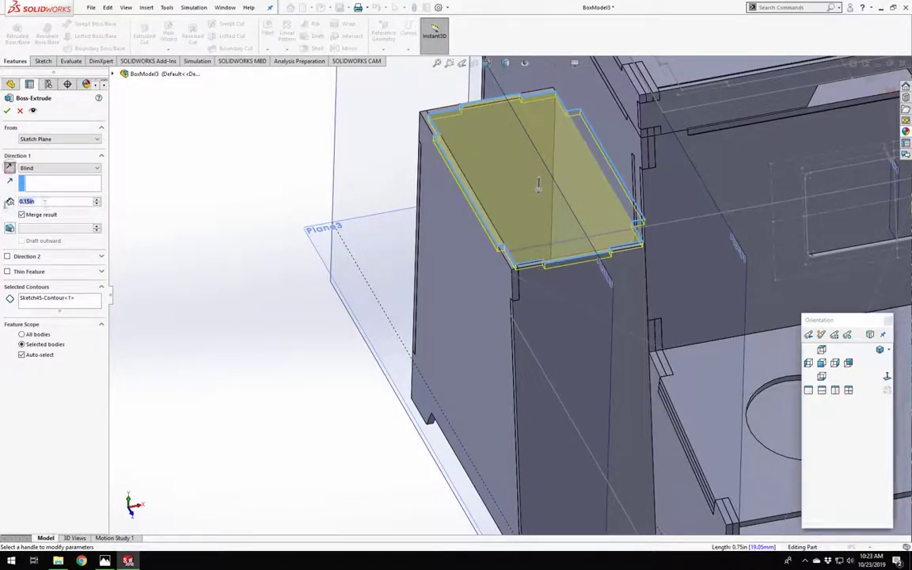
type("=")
key("Return")
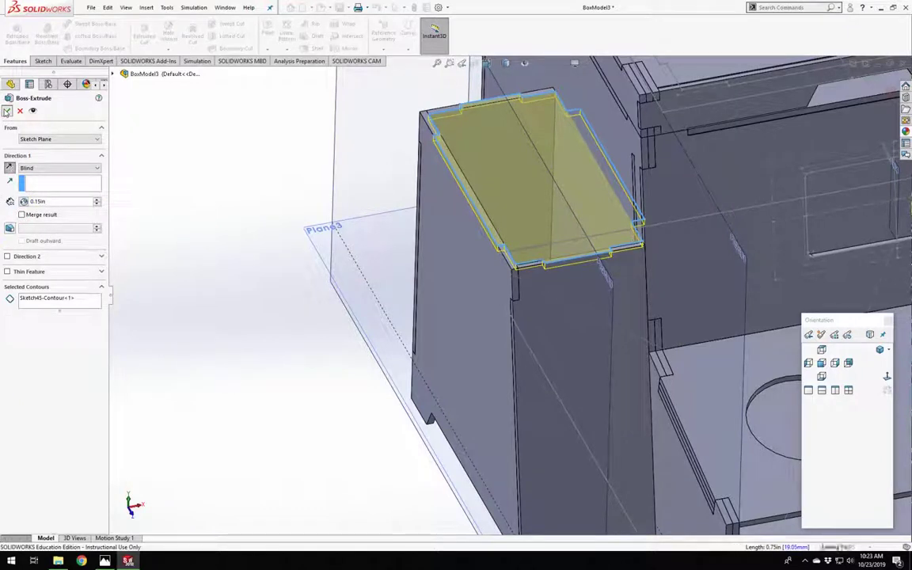
left_click(7, 111)
Examine how the new panel's tabs and corner gaps meet the compartment's front, side and rear walls.
scroll(546, 237, "down", 10)
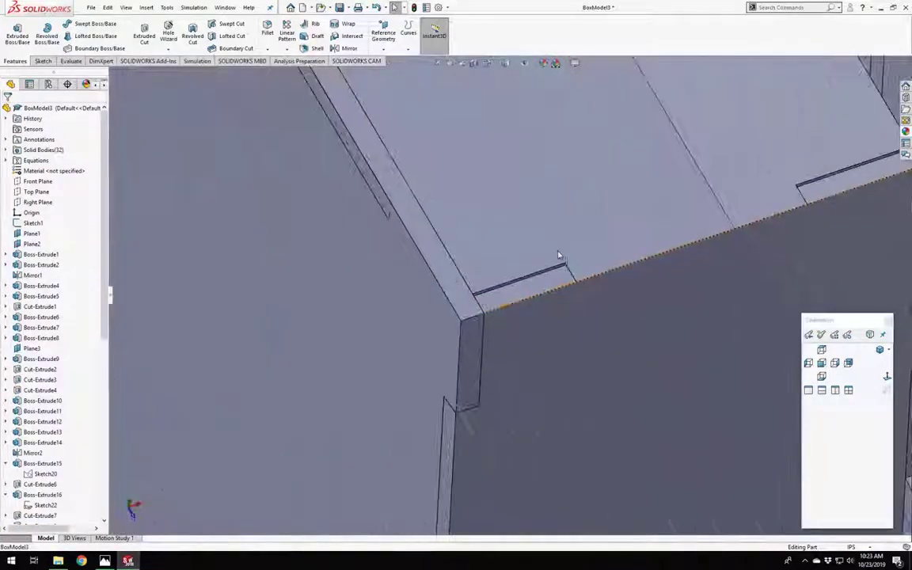
scroll(514, 301, "down", 3)
left_click(475, 324)
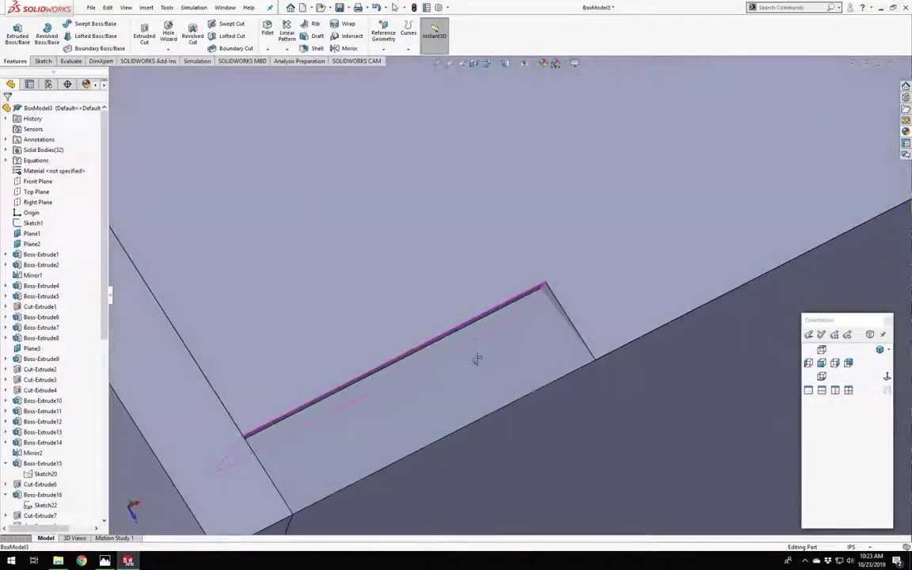
scroll(472, 315, "down", 2)
scroll(471, 315, "up", 3)
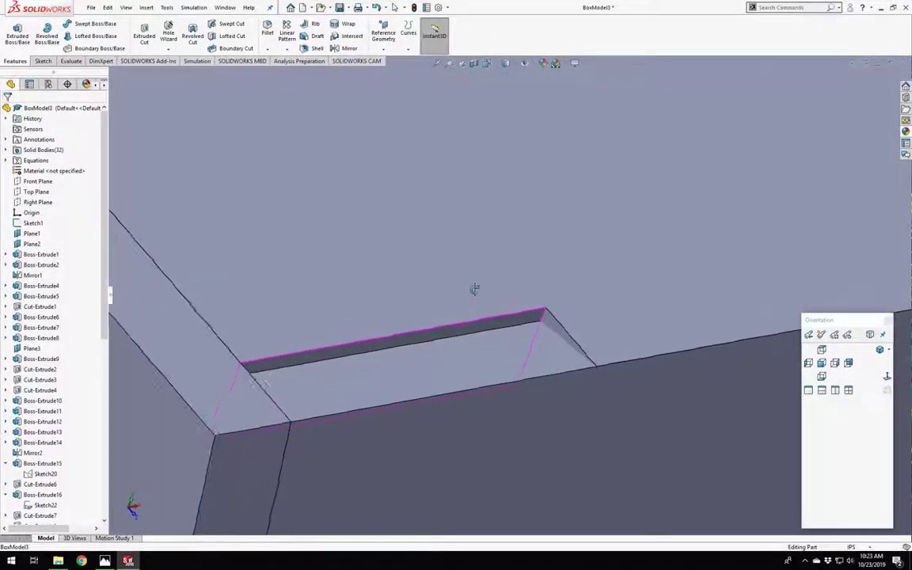
middle_click_drag(474, 289, 403, 310)
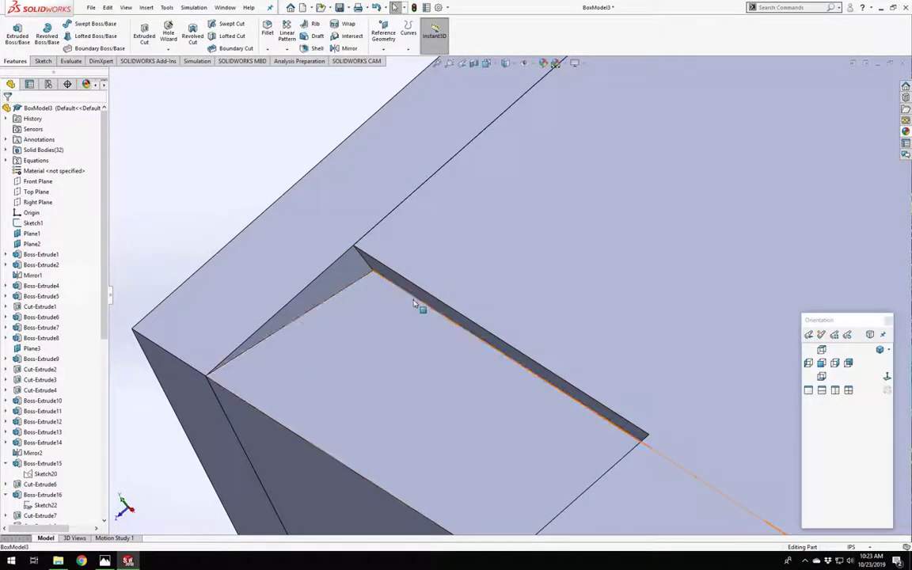
left_click(419, 303)
scroll(394, 379, "up", 6)
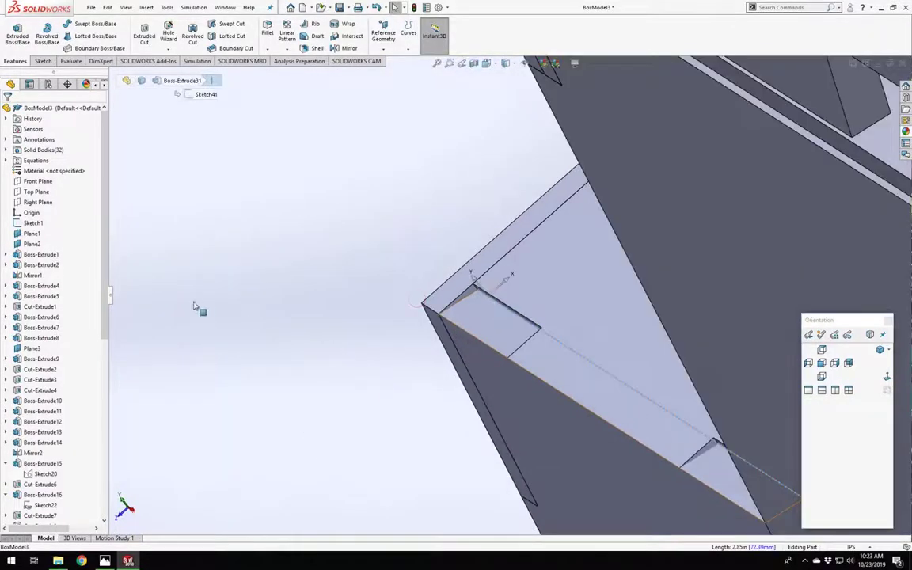
left_click(195, 303)
middle_click_drag(387, 320, 563, 246)
scroll(555, 237, "up", 6)
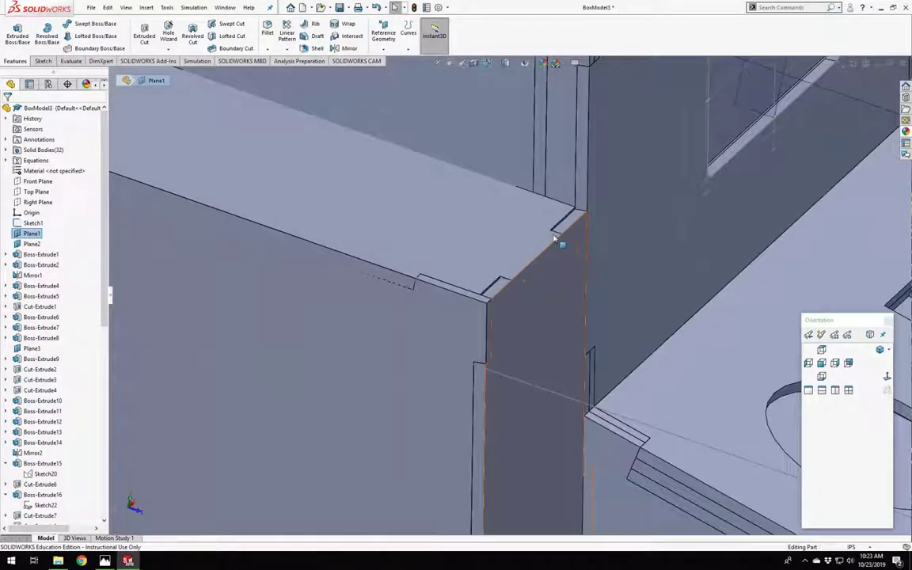
scroll(481, 330, "down", 10)
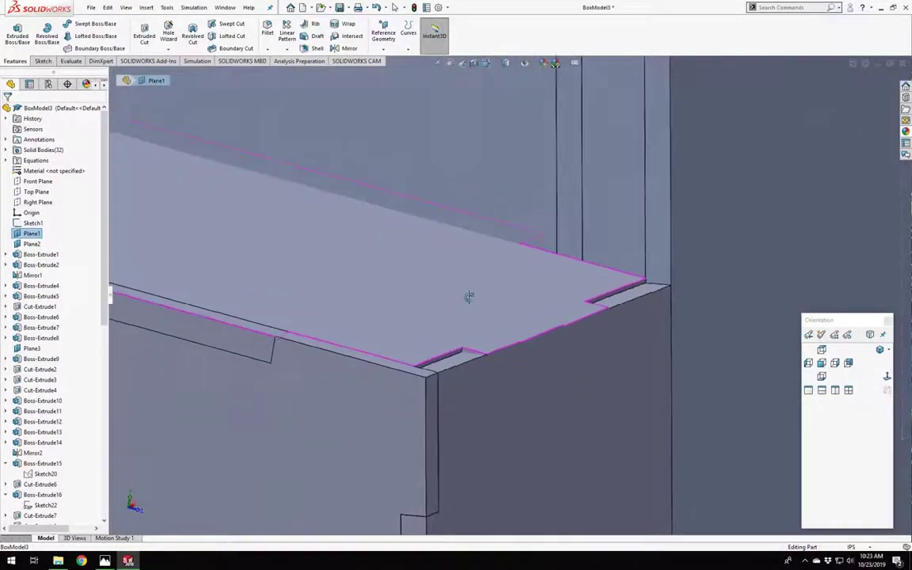
middle_click_drag(471, 278, 498, 334)
scroll(271, 338, "up", 8)
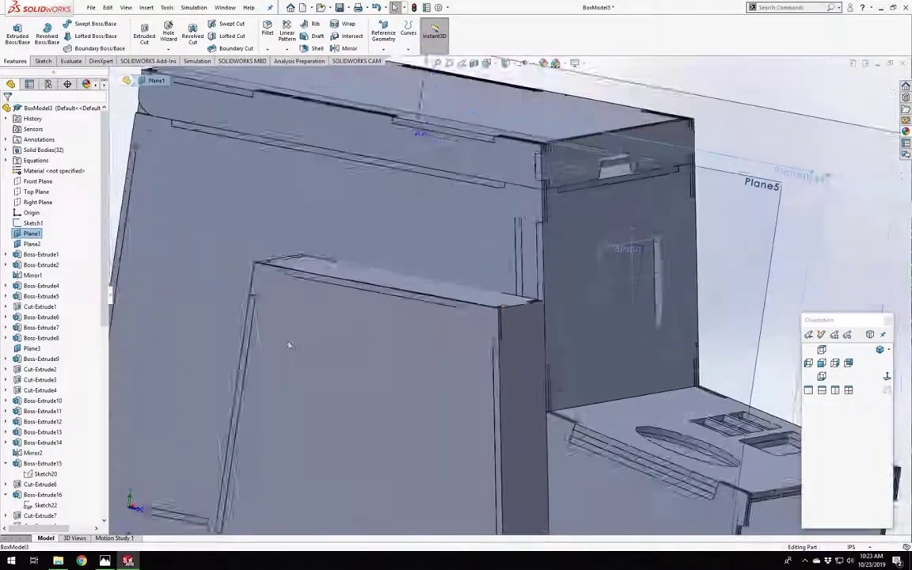
scroll(336, 307, "down", 2)
scroll(507, 333, "down", 6)
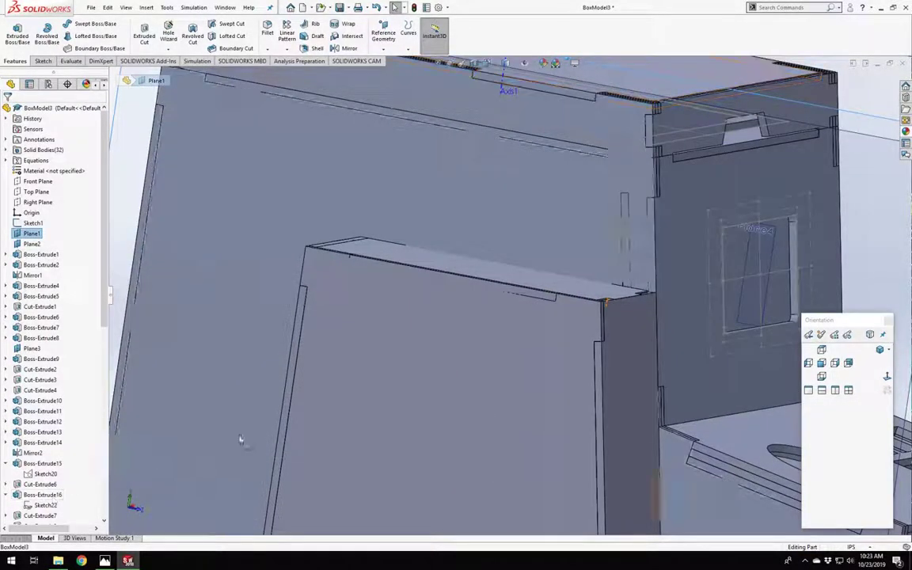
middle_click_drag(507, 333, 532, 340)
Set up an extruded cut from the new panel's sketch with its blind depth linked to "mat" (0.15 in).
scroll(28, 504, "down", 12)
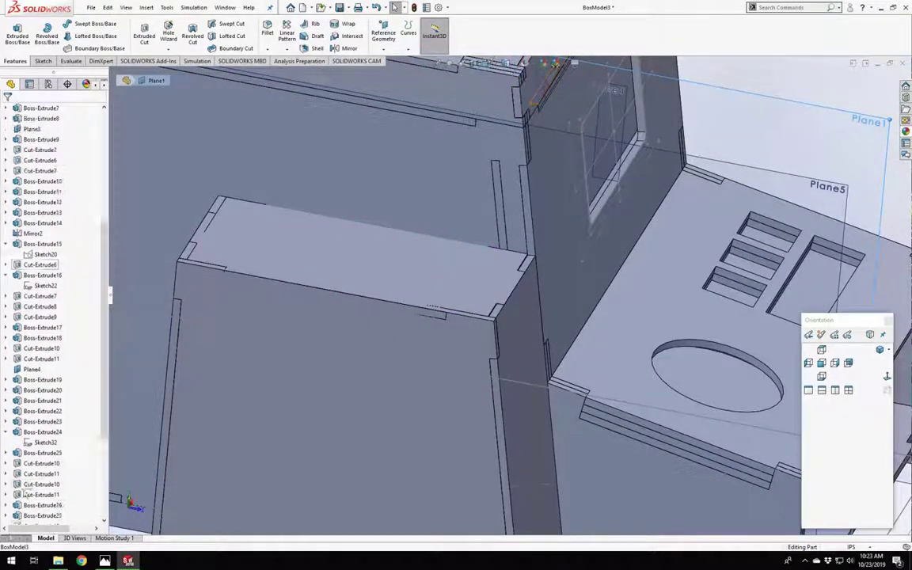
left_click(6, 516)
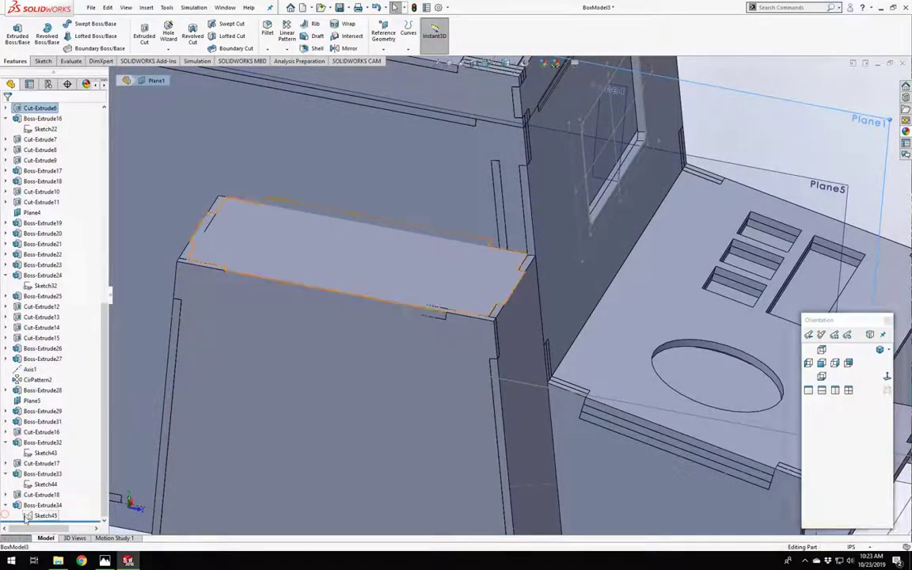
left_click(37, 516)
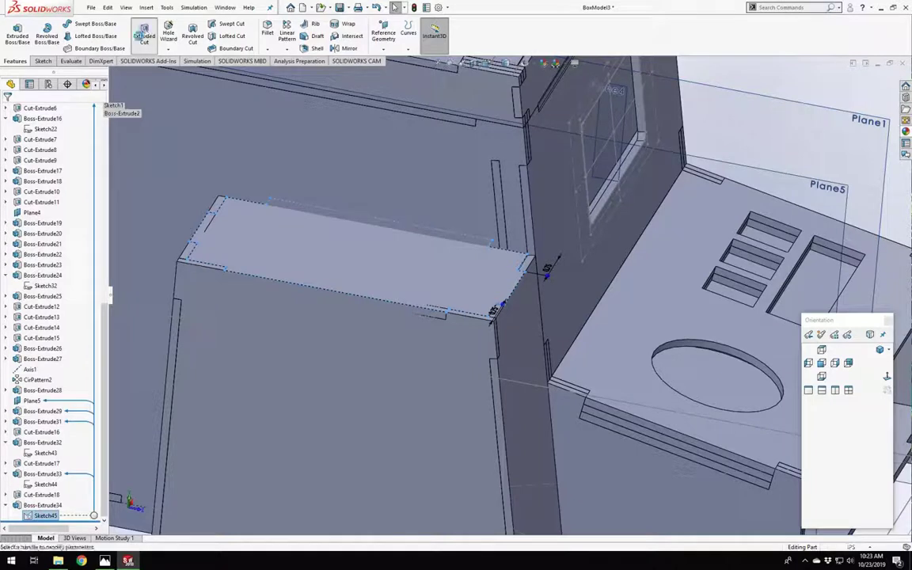
left_click(143, 35)
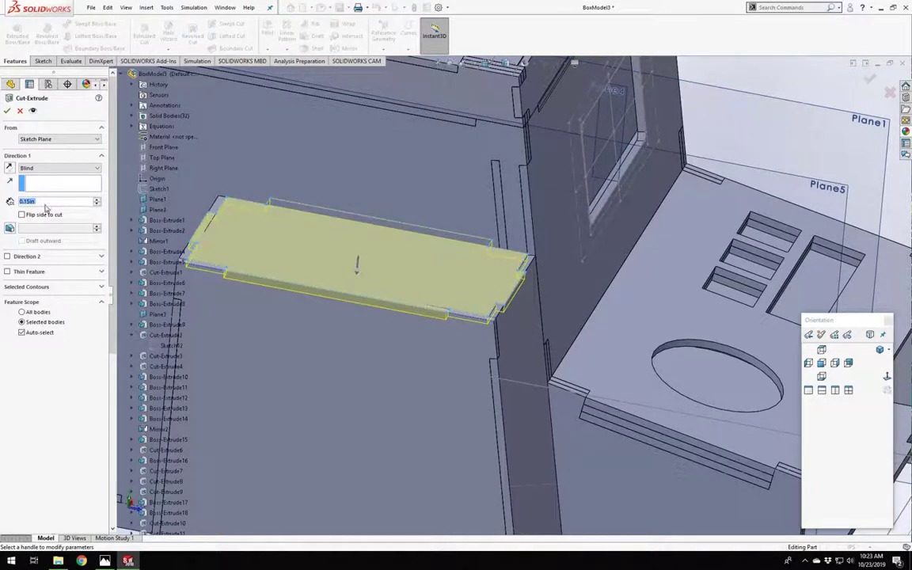
type("=")
key("Return")
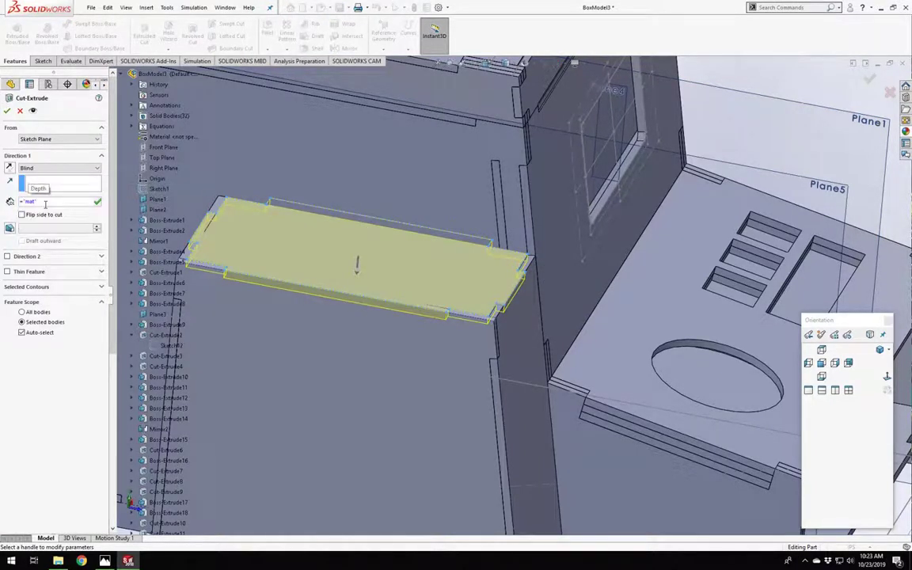
Turn off automatic body selection and add the compartment's outer walls and the LeftSide_Outer panel to the cut's feature scope.
scroll(422, 336, "up", 3)
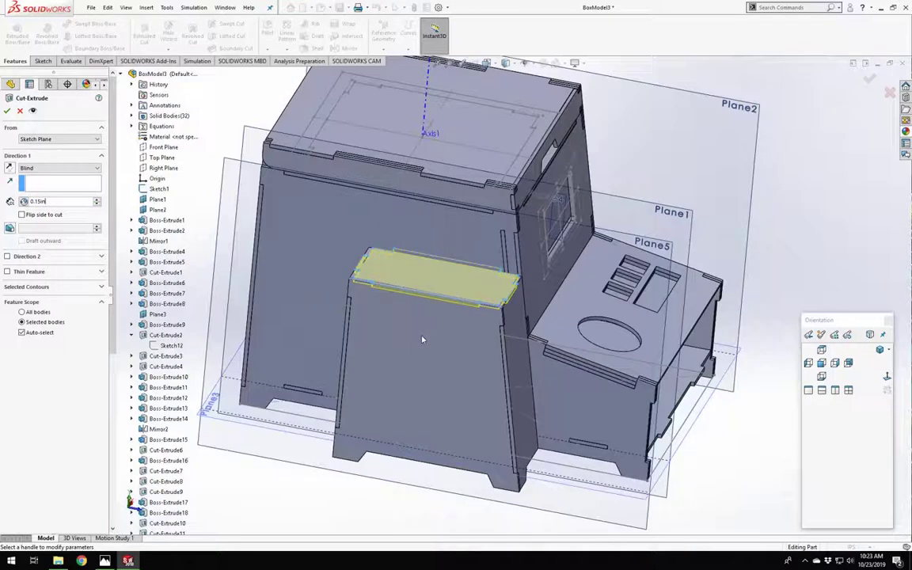
scroll(422, 336, "down", 1)
middle_click_drag(453, 330, 433, 311)
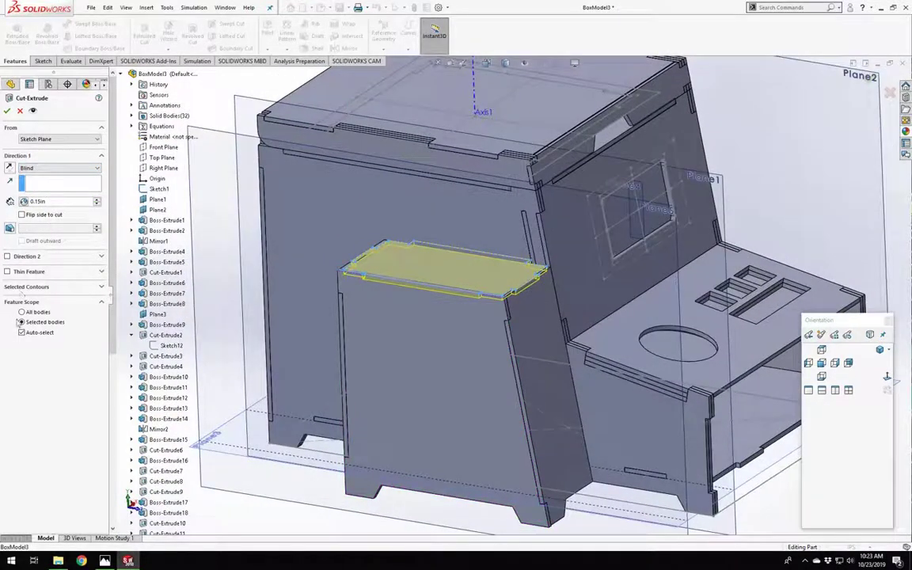
left_click(22, 332)
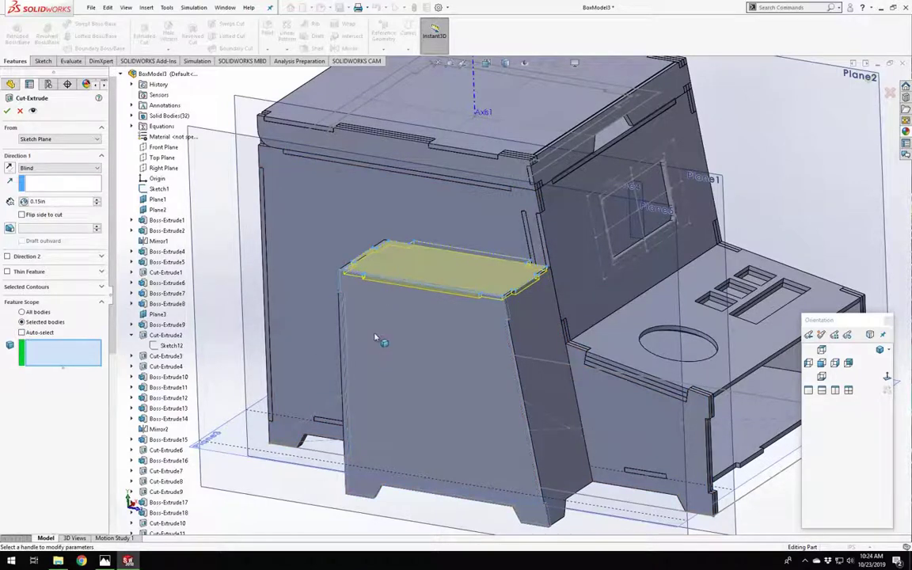
middle_click_drag(375, 338, 466, 398)
left_click(471, 395)
left_click(478, 331)
left_click(445, 323)
mouse_move(517, 320)
middle_mouse_down()
mouse_move(427, 254)
mouse_move(501, 314)
middle_mouse_up()
left_click(437, 319)
Add the LeftSide_Inner panel to the feature scope and complete the 0.15 in tab cut.
scroll(584, 390, "down", 6)
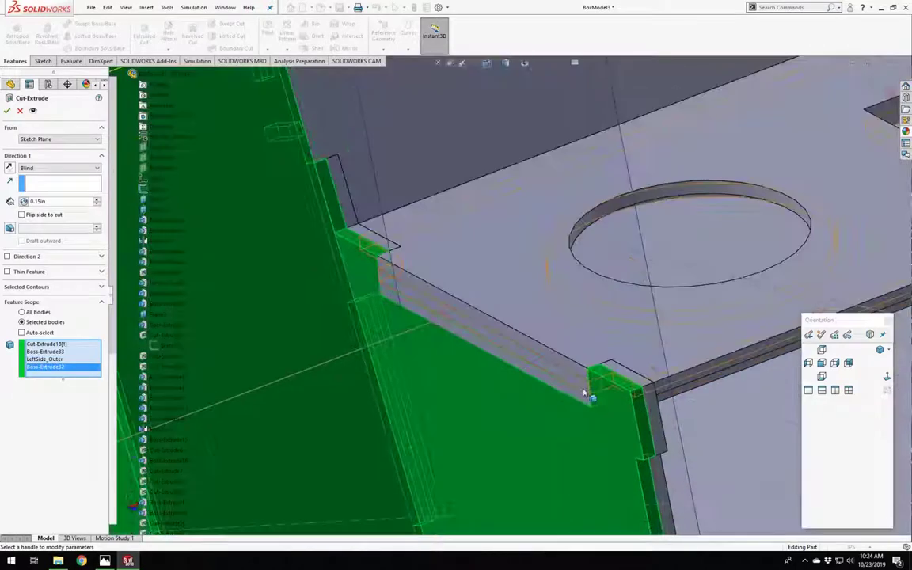
middle_click_drag(584, 392, 651, 444)
left_click(624, 401)
scroll(459, 364, "up", 6)
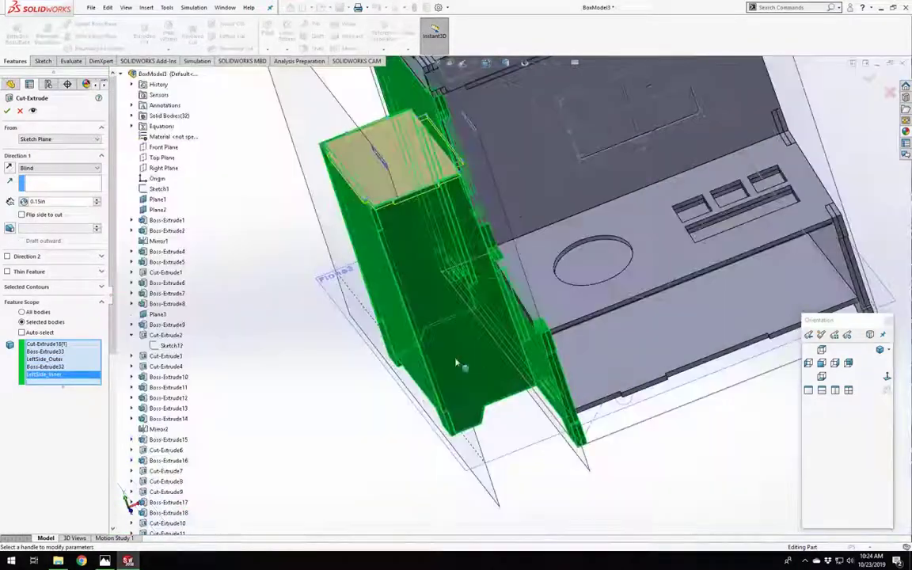
middle_click_drag(457, 363, 381, 338)
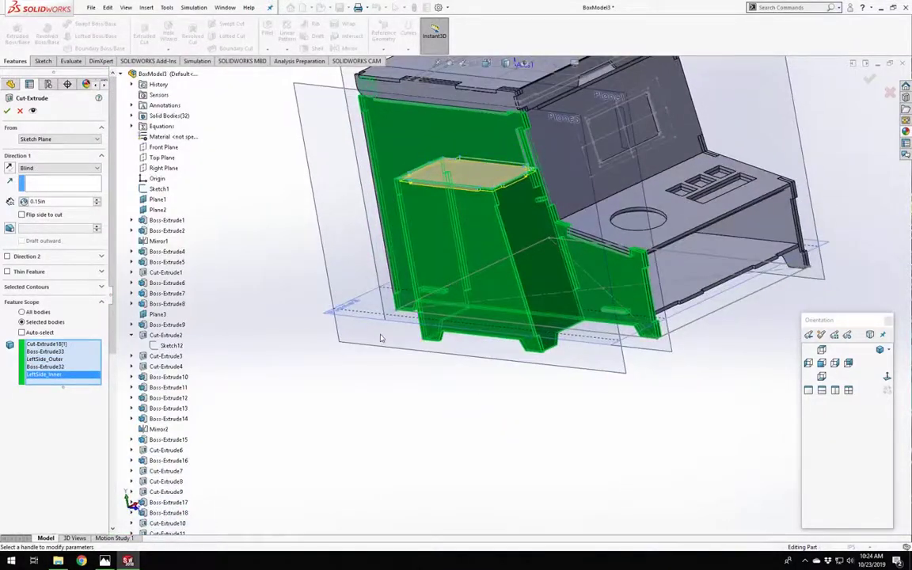
key("Return")
Isolate the compartment's sloped end wall.
scroll(535, 212, "down", 6)
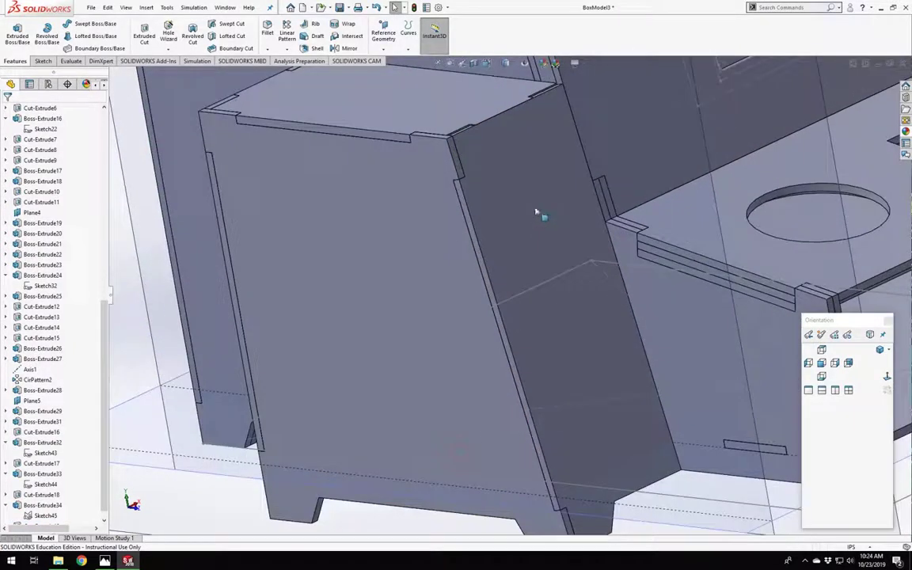
scroll(495, 107, "down", 3)
middle_click_drag(494, 102, 524, 112)
scroll(524, 113, "down", 7)
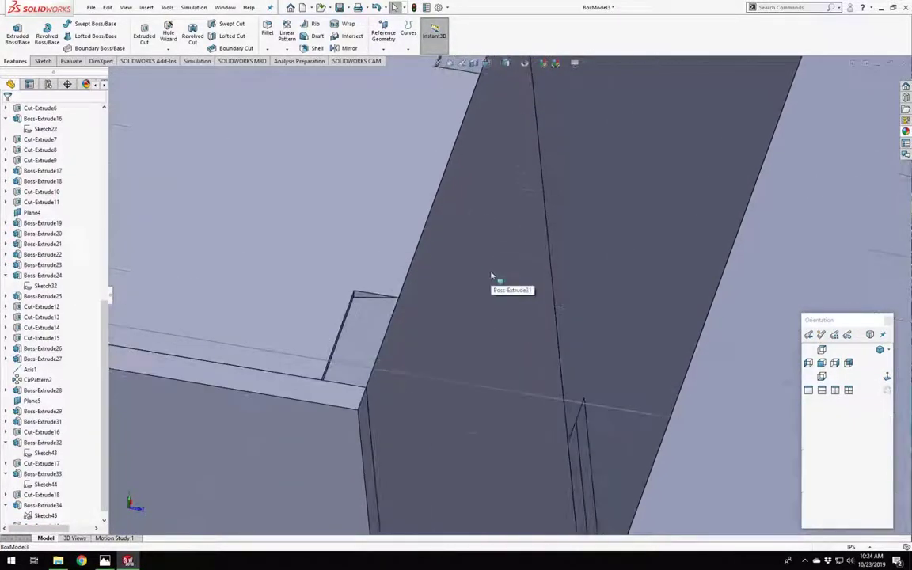
left_click(491, 276)
middle_click_drag(476, 306, 430, 262)
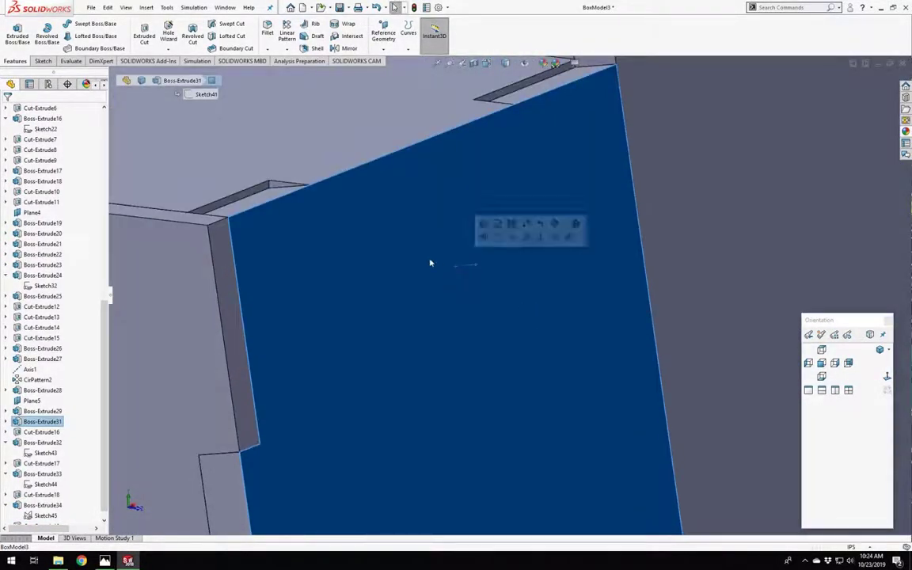
scroll(430, 263, "up", 4)
right_click(472, 336)
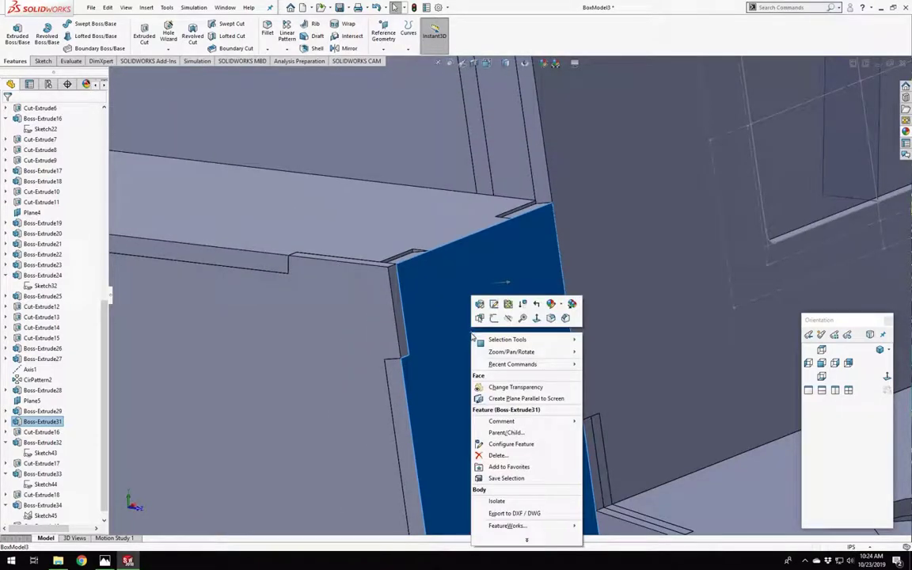
left_click(504, 501)
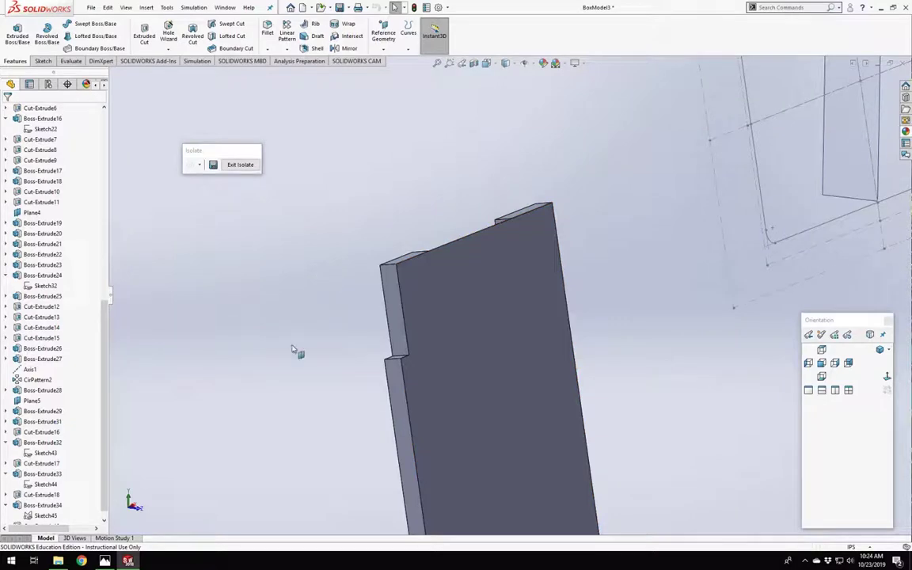
Examine the notch cut into the isolated wall's upper edge, checking its base, end faces and inner corner.
left_click(292, 347)
scroll(478, 346, "up", 8)
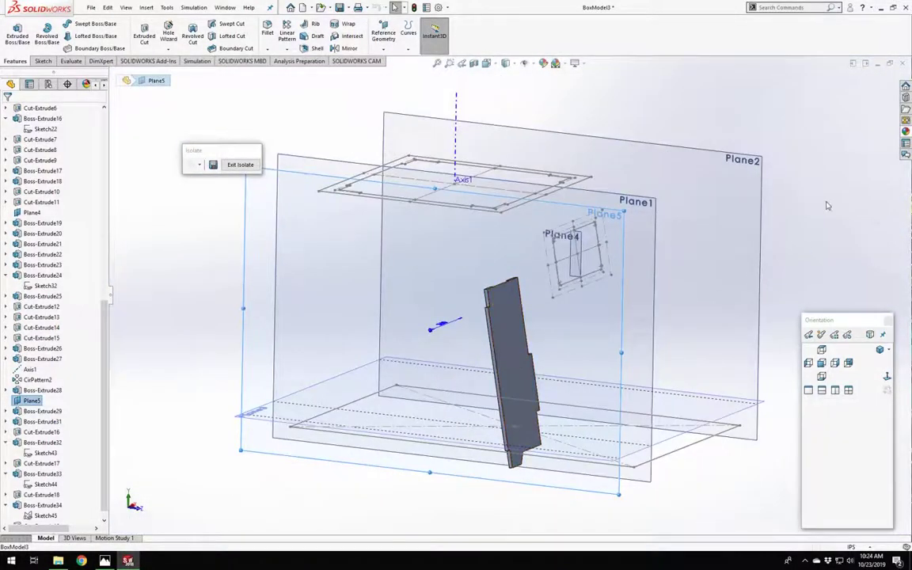
left_click(827, 206)
middle_click_drag(540, 357, 605, 255)
scroll(611, 317, "down", 4)
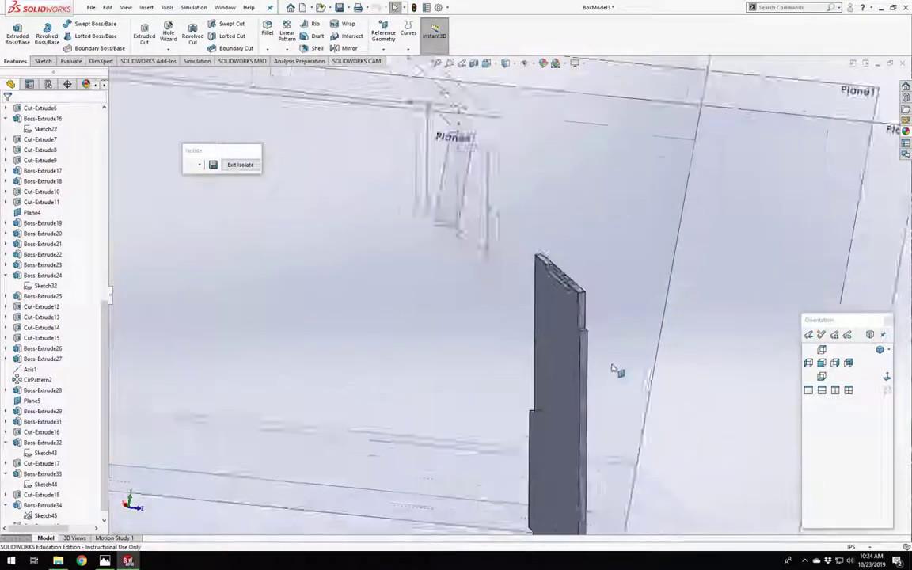
scroll(613, 369, "down", 3)
scroll(519, 209, "down", 5)
middle_click_drag(510, 229, 485, 203)
left_click(490, 232)
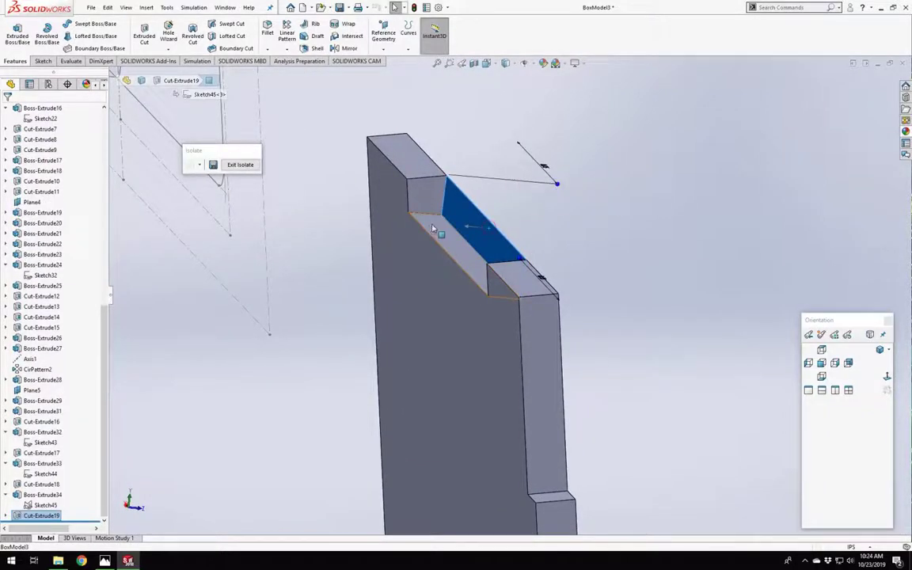
left_click(412, 168)
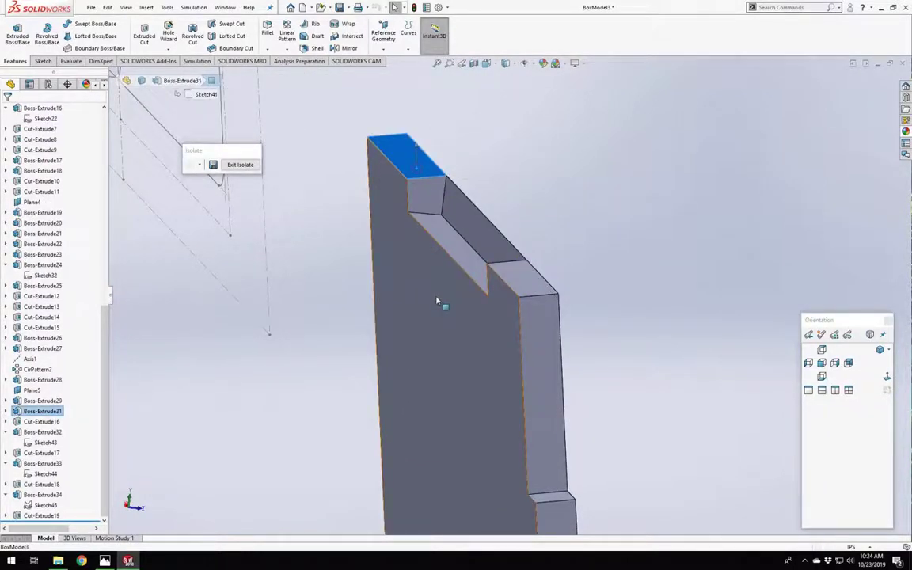
left_click(429, 234)
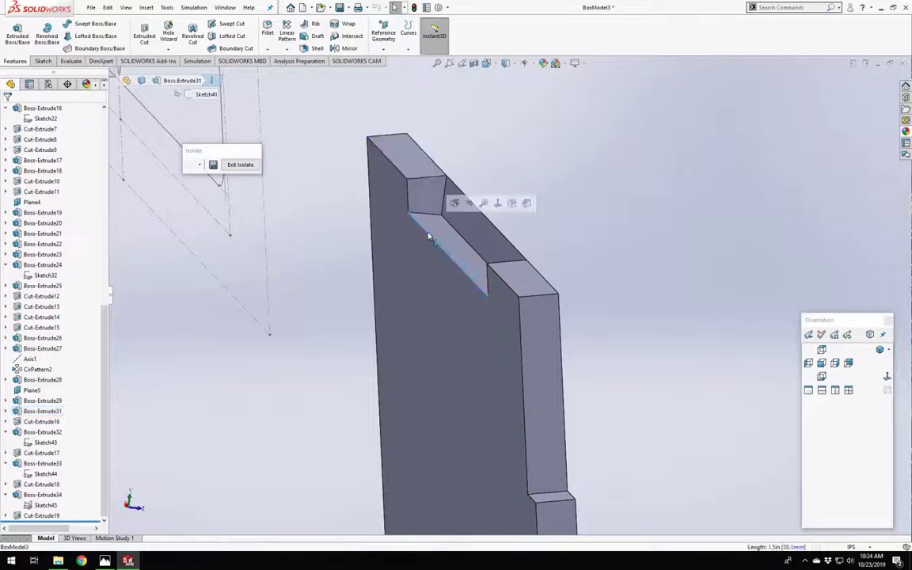
scroll(409, 181, "up", 1)
middle_click_drag(418, 184, 411, 160)
scroll(444, 216, "down", 2)
scroll(456, 232, "down", 3)
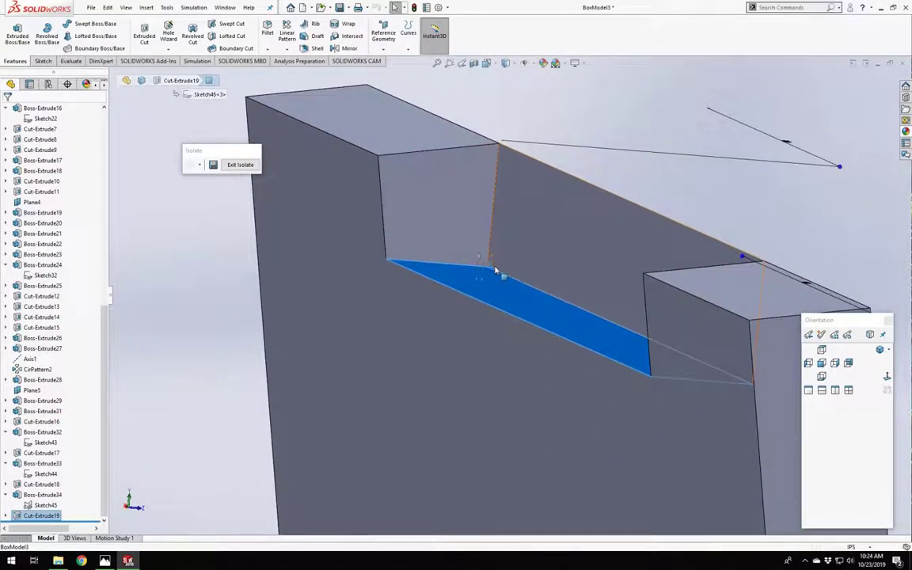
left_click(488, 269)
scroll(489, 270, "up", 3)
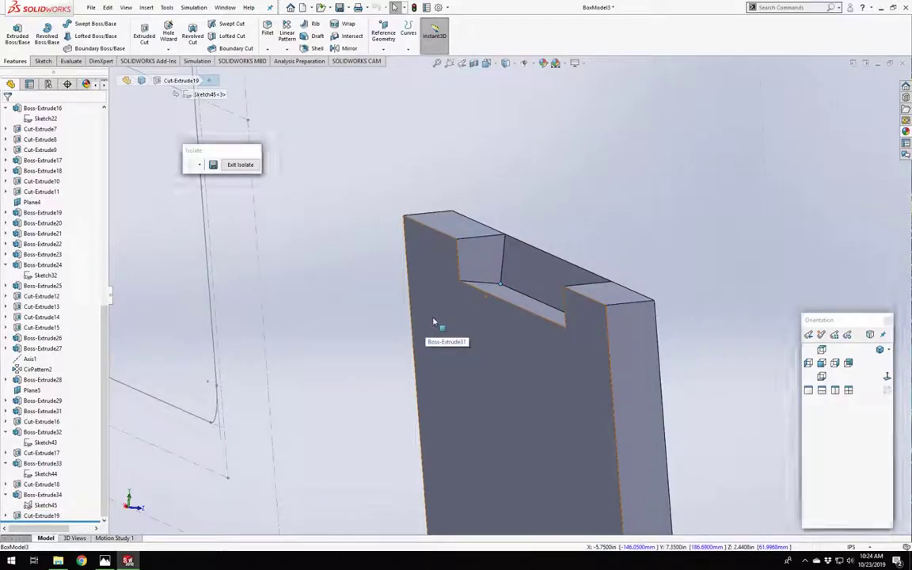
mouse_move(434, 322)
middle_mouse_down()
mouse_move(416, 296)
mouse_move(425, 312)
middle_mouse_up()
Start a sketch on the notch's inner end face and draw a 3-point corner rectangle about 0.45 in wide across it.
left_click(467, 262)
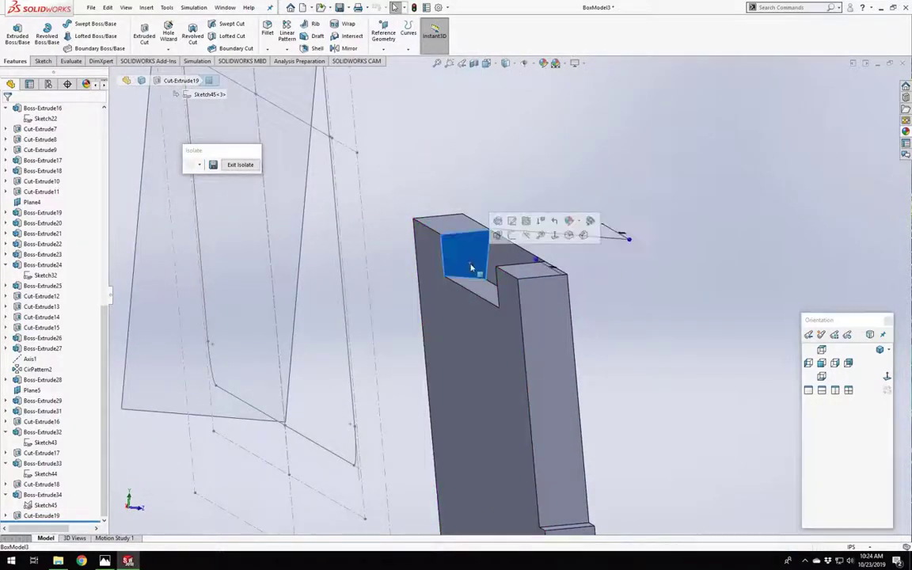
left_click(512, 234)
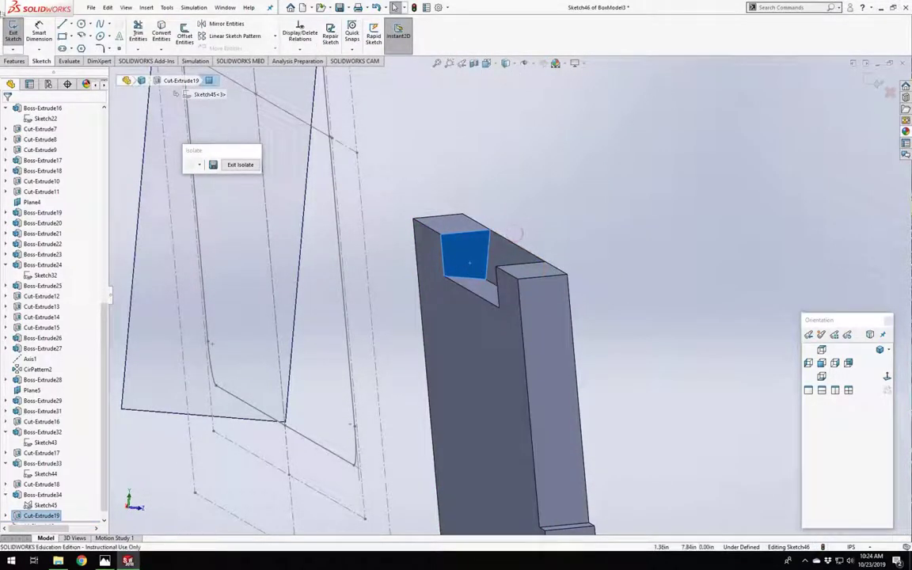
left_click(63, 36)
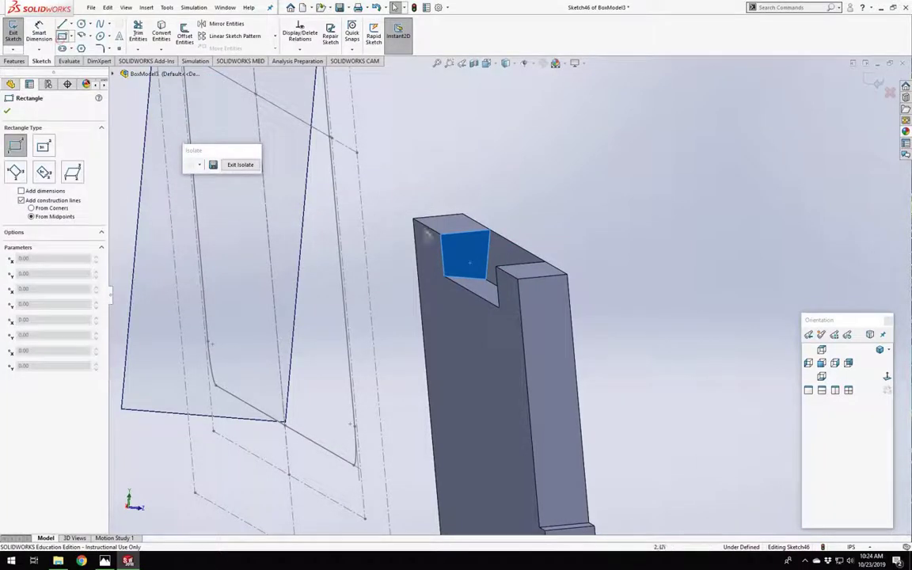
left_click(16, 173)
left_click(405, 232)
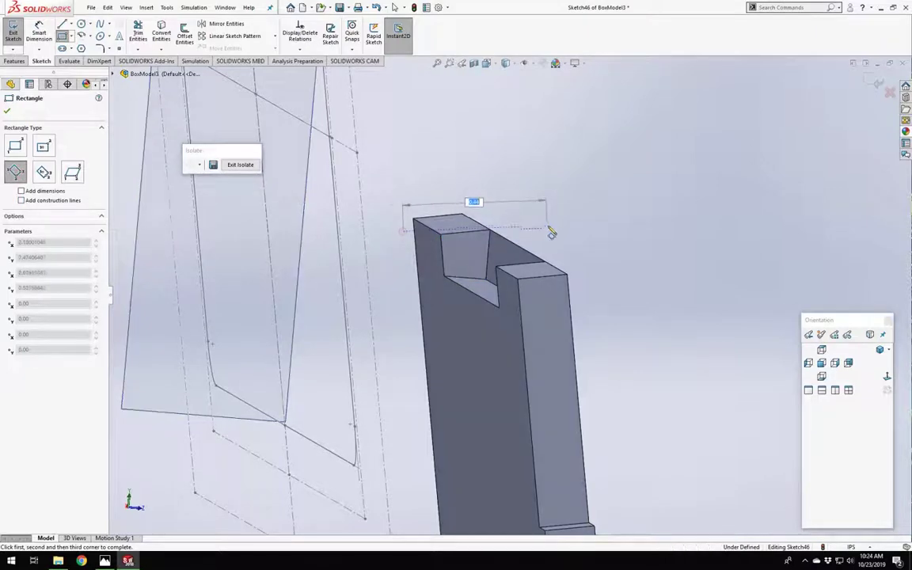
left_click(553, 226)
left_click(538, 322)
Make the rectangle's top line collinear with the end face's top edge and its bottom line coincident with the notch's inner lower vertex.
scroll(442, 232, "down", 5)
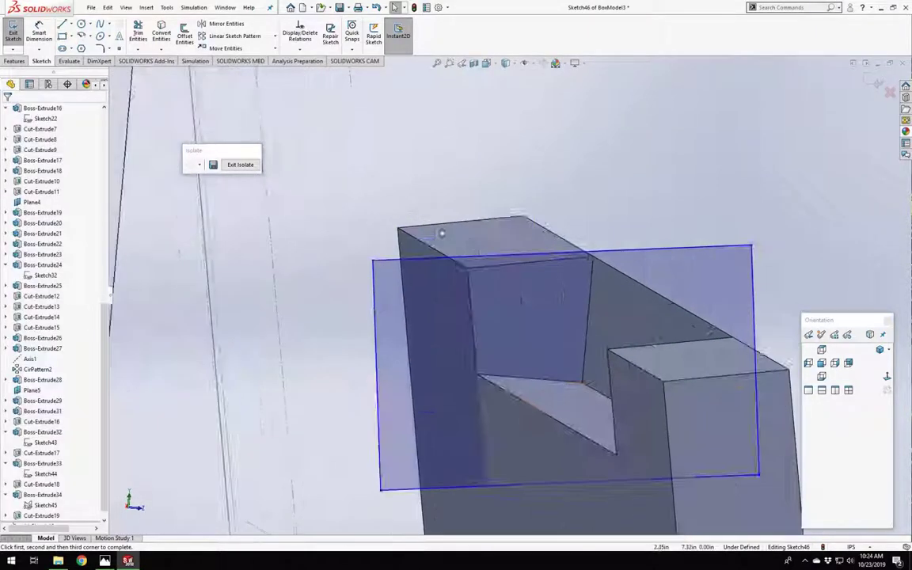
left_click(488, 266)
left_click(498, 259, "ctrl")
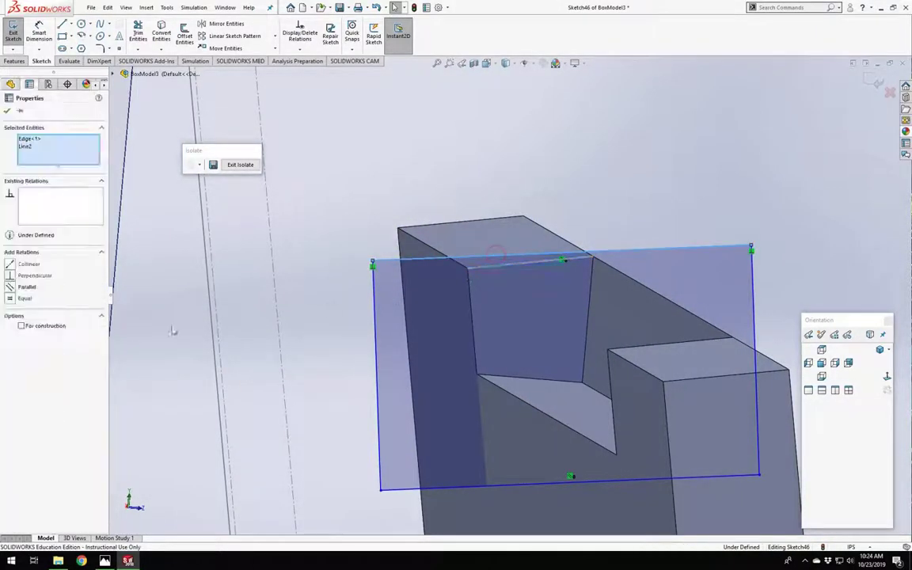
left_click(11, 266)
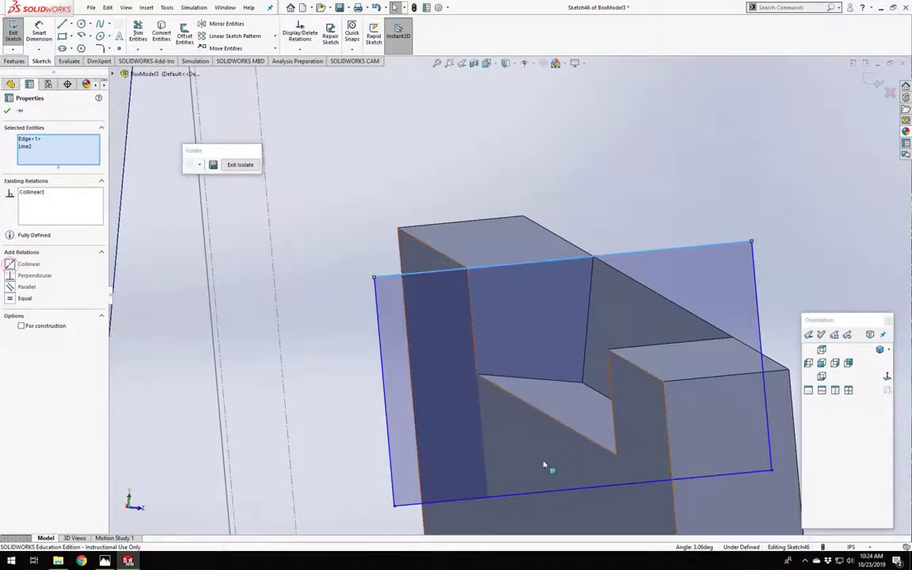
left_click(604, 493)
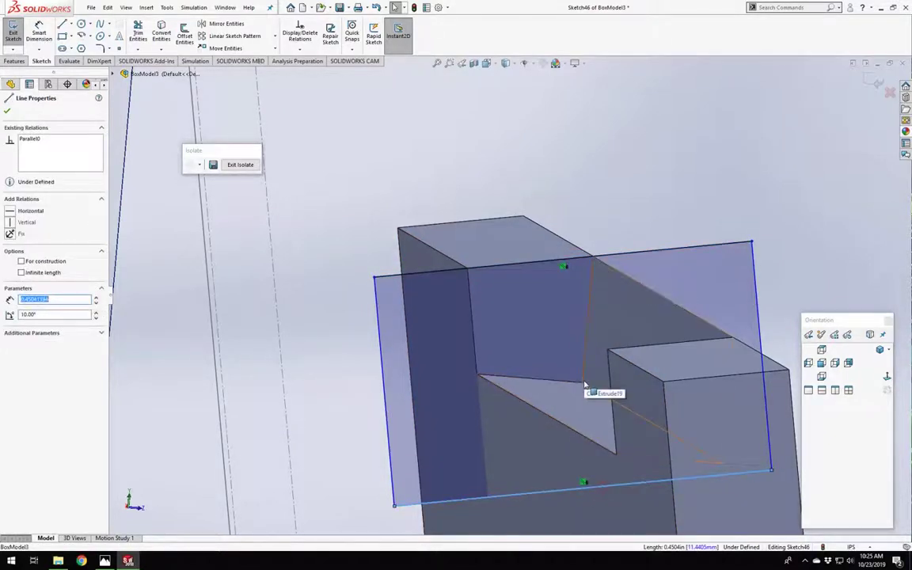
left_click(584, 383, "ctrl")
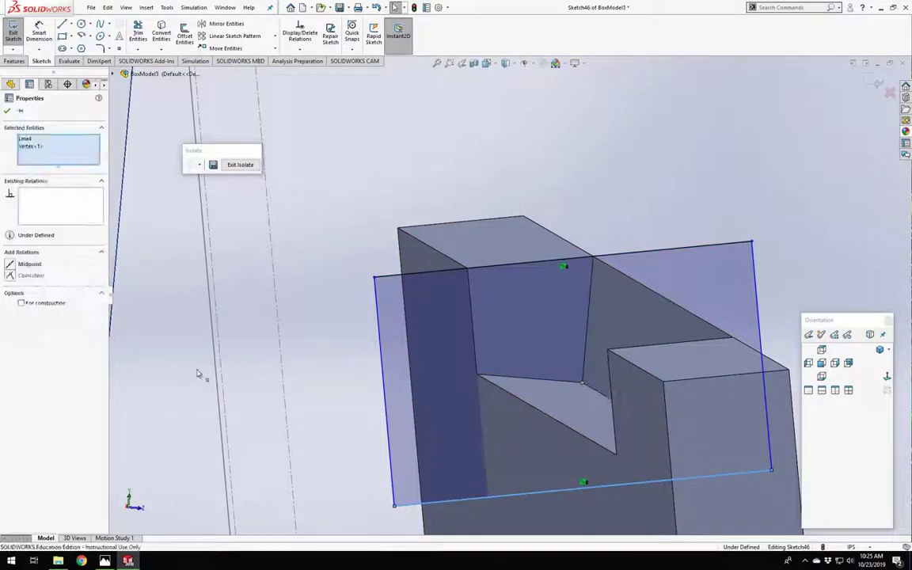
left_click(10, 275)
left_click(599, 174)
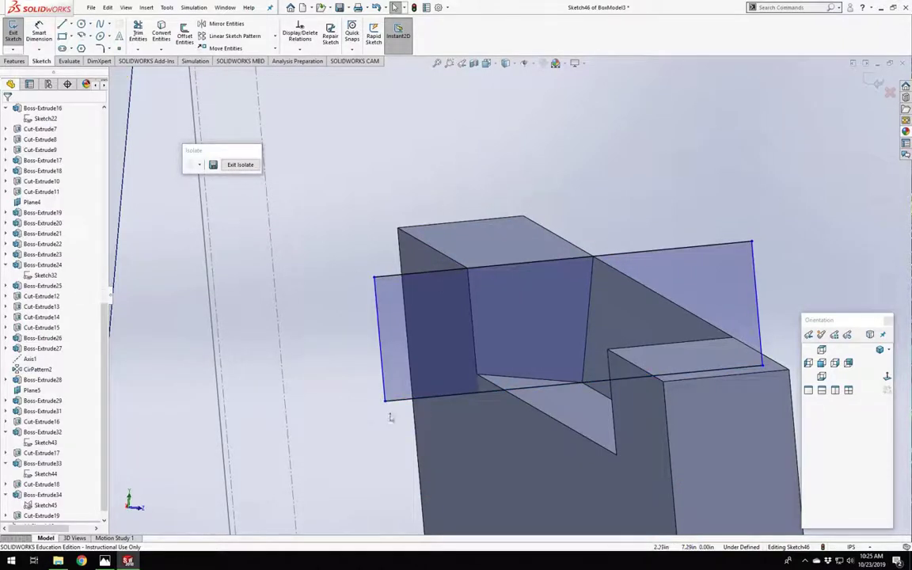
left_click(375, 279)
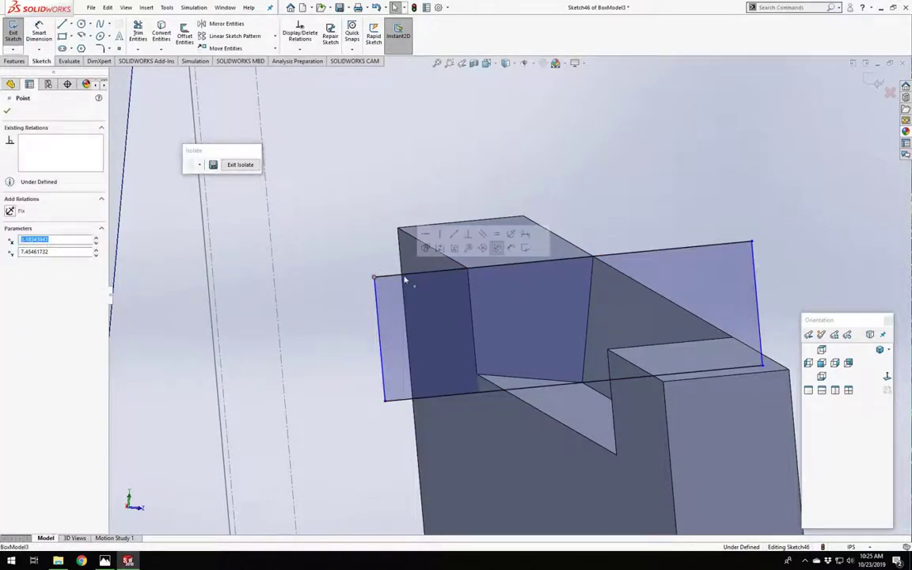
left_click(467, 273, "ctrl")
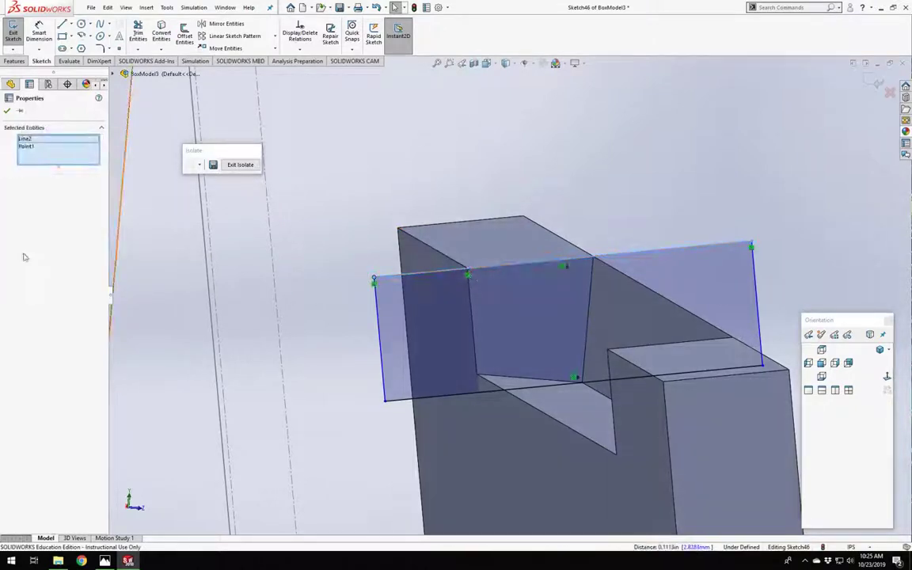
left_click(633, 176)
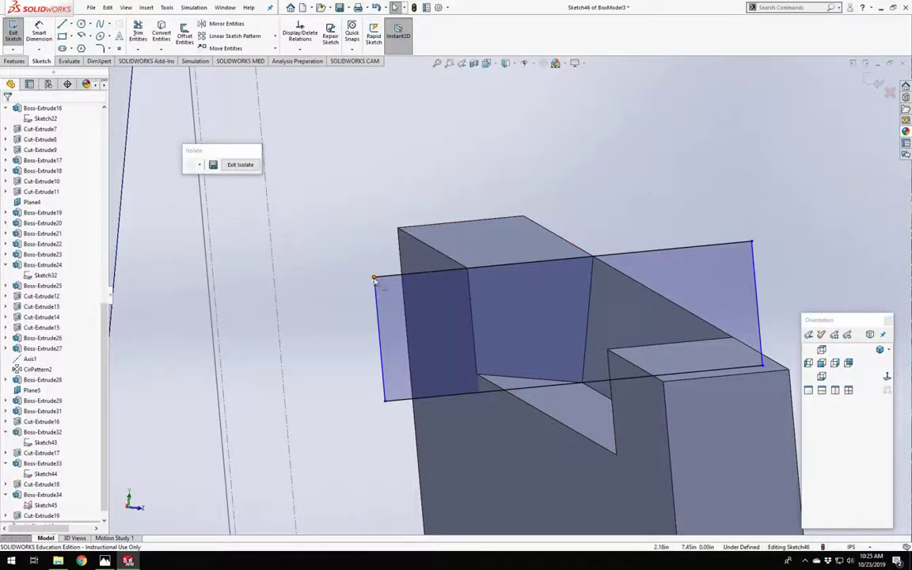
Bring the rectangle's overhanging side line onto the notch end face and make it collinear with the face's front vertical edge.
left_click_drag(375, 280, 491, 268)
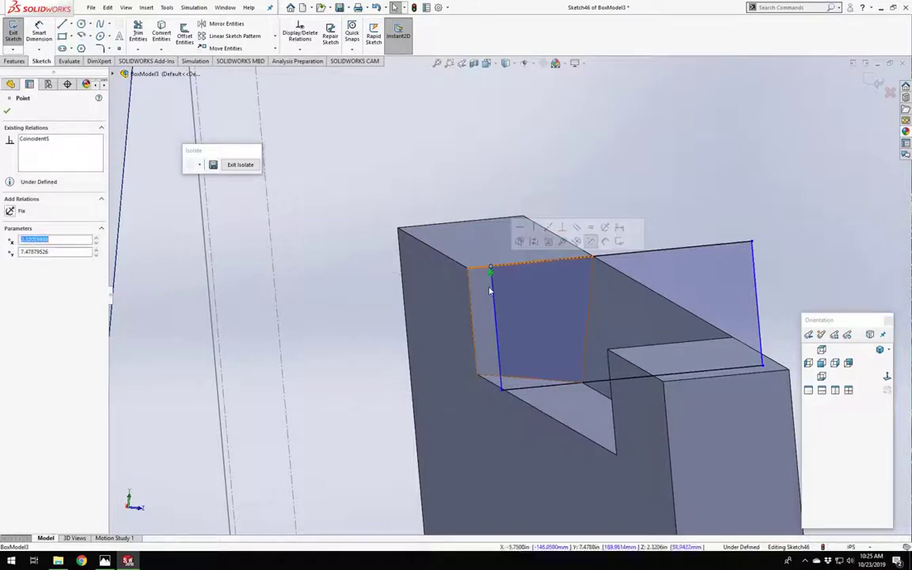
left_click(491, 291)
left_click(471, 303, "ctrl")
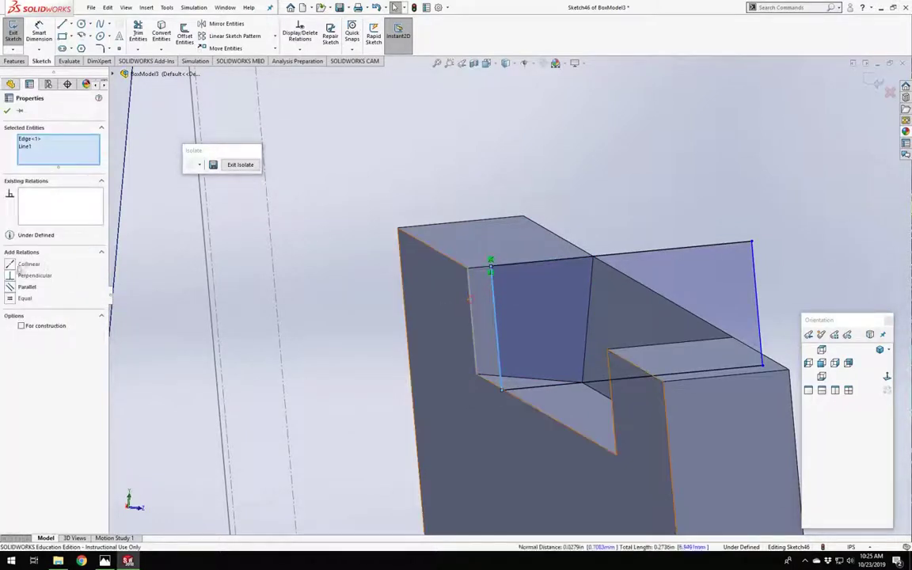
left_click(29, 263)
left_click(662, 168)
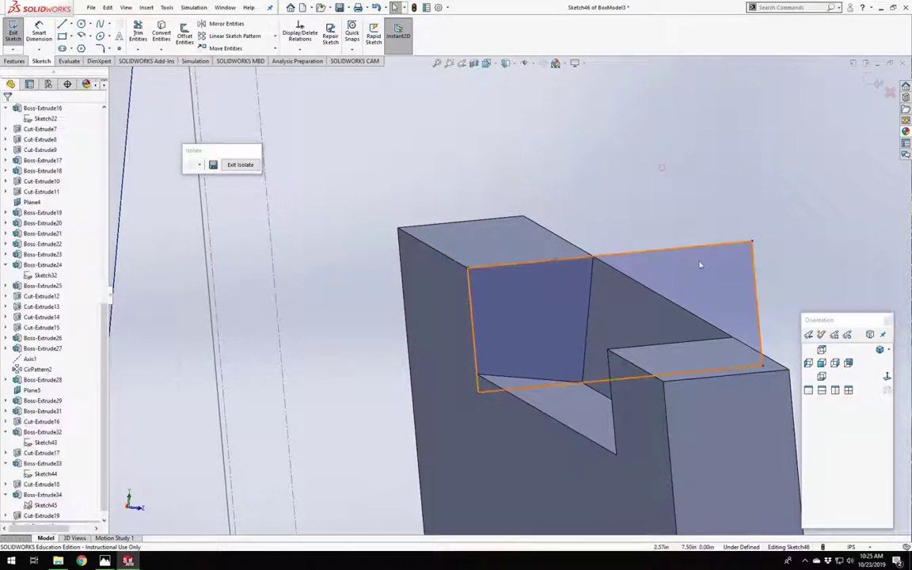
Make the rectangle's overhanging upper corner coincident with the inner upper vertex of the notch end face.
left_click(751, 242)
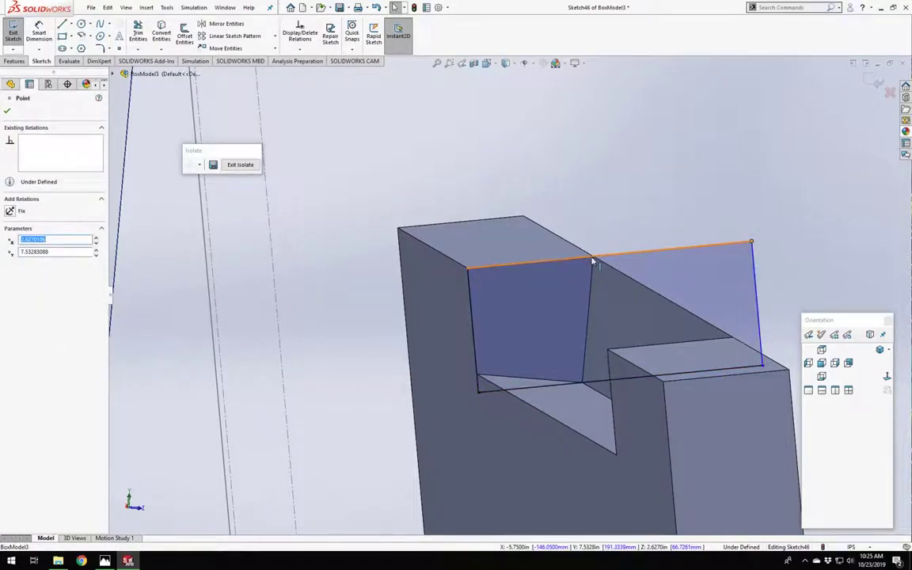
left_click(593, 258, "ctrl")
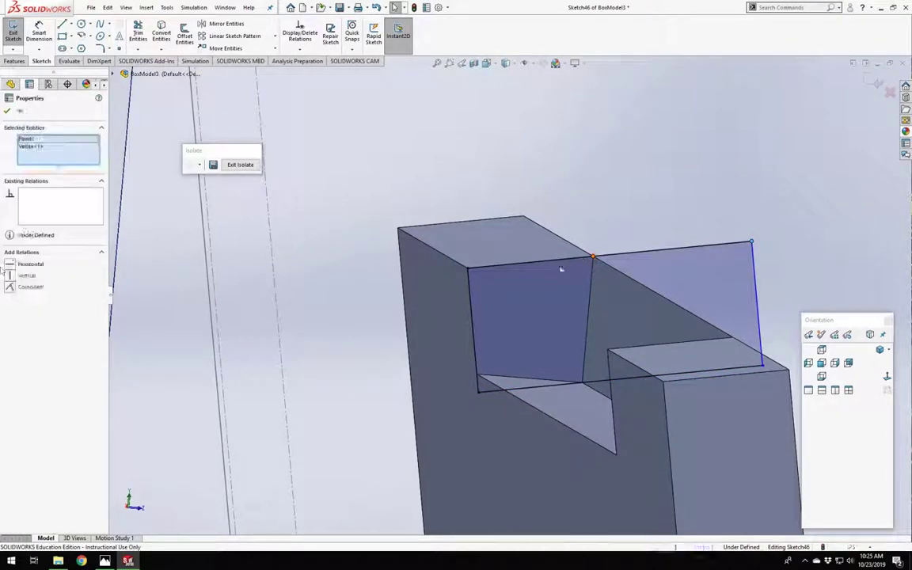
left_click(9, 287)
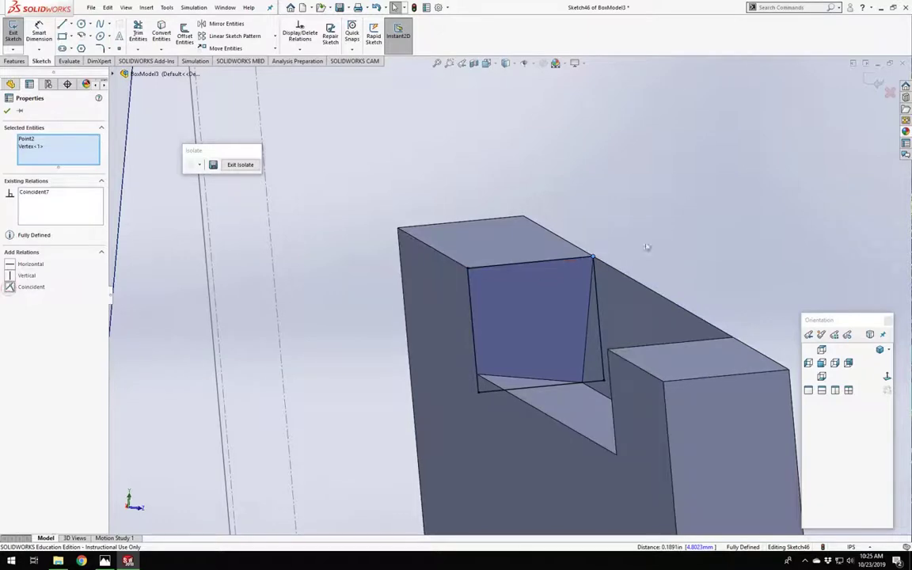
key("Escape")
middle_click_drag(621, 271, 179, 185)
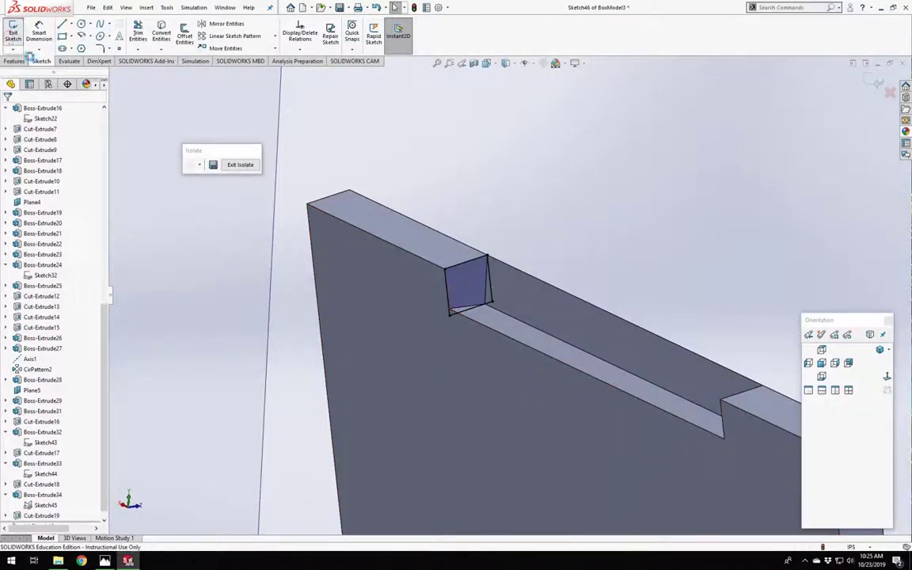
Cut-extrude the rectangle up to the vertex at the notch's opposite end, limit the cut to the isolated wall body, and exit isolation.
left_click(13, 32)
left_click(144, 34)
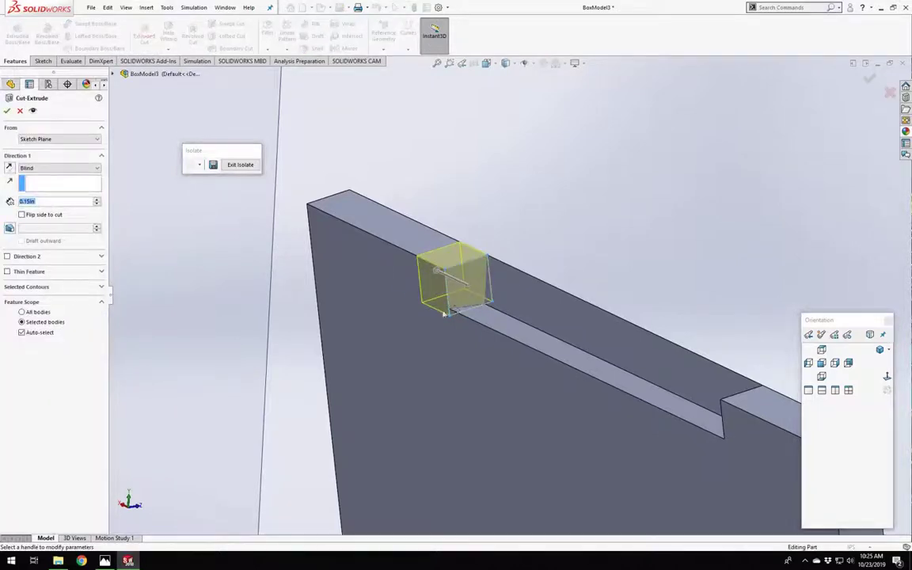
middle_click_drag(491, 261, 635, 336)
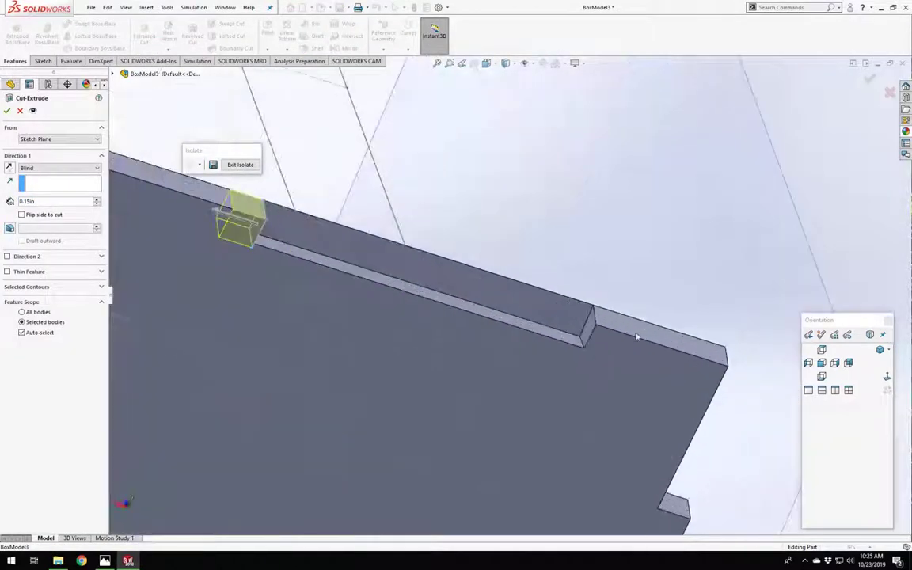
left_click(596, 327)
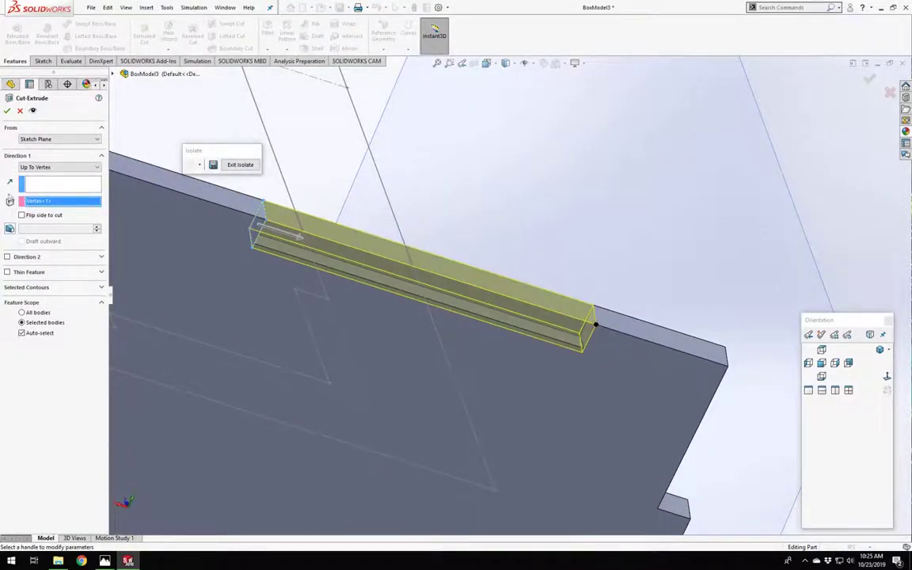
left_click(39, 333)
left_click(581, 424)
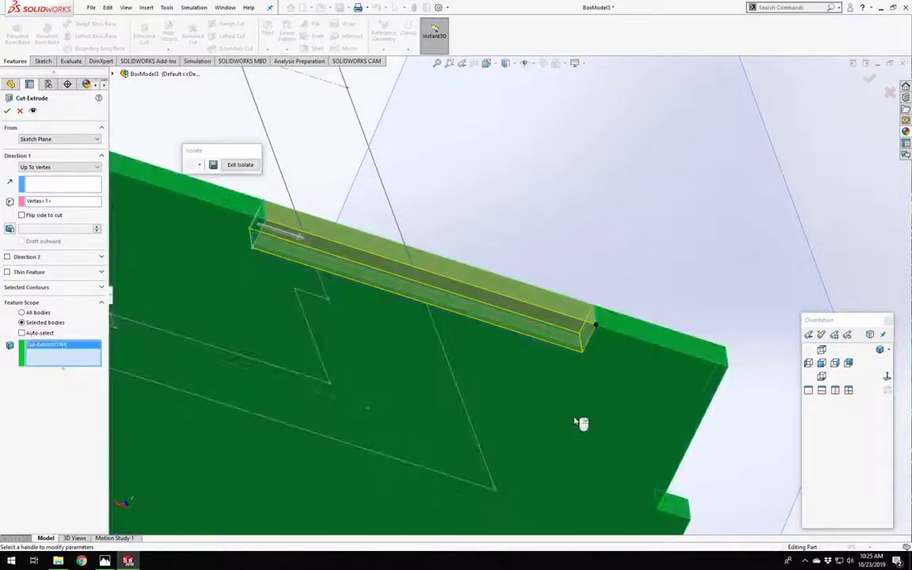
key("Return")
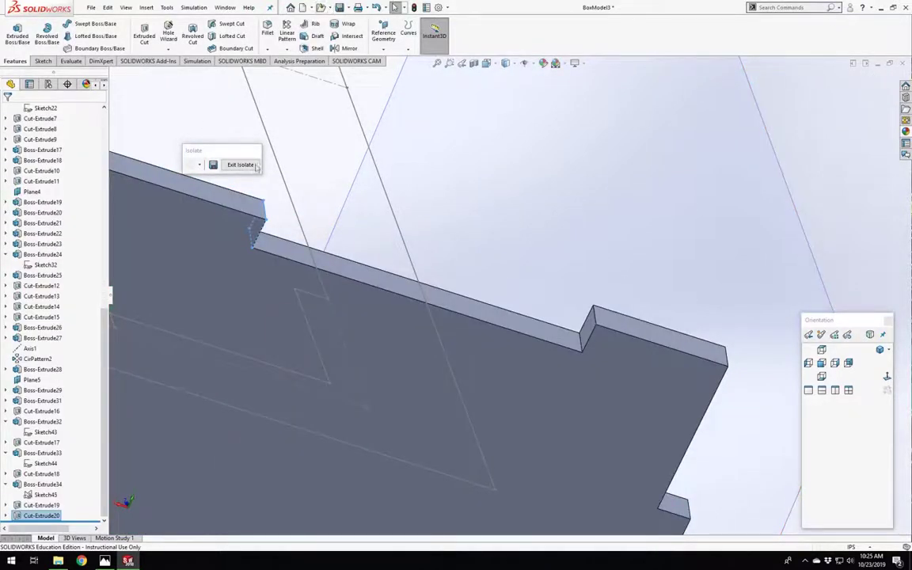
left_click(463, 228)
left_click(240, 164)
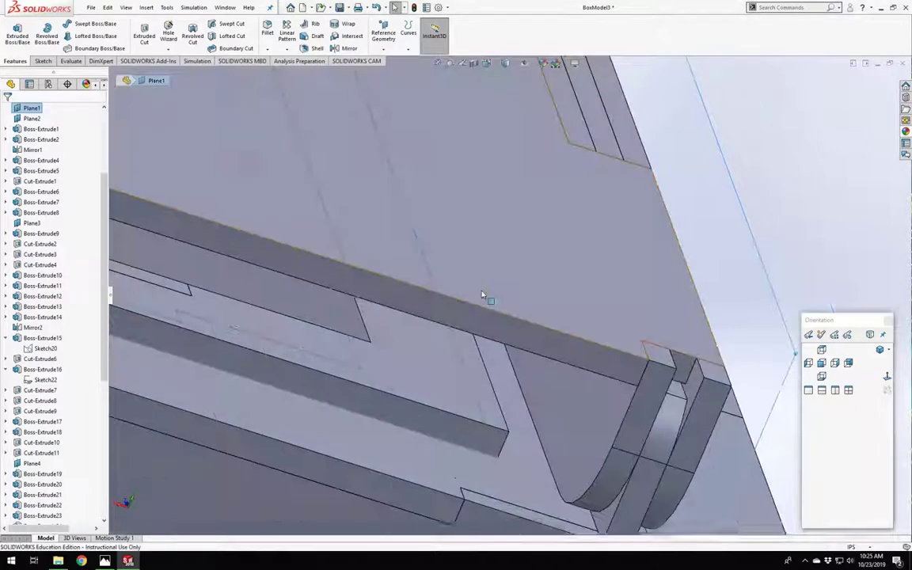
Examine the side compartment from the front, ends and underside, checking its tab joints, feet and fit against the main box.
middle_click_drag(484, 296, 406, 265)
scroll(406, 266, "up", 5)
scroll(486, 380, "down", 10)
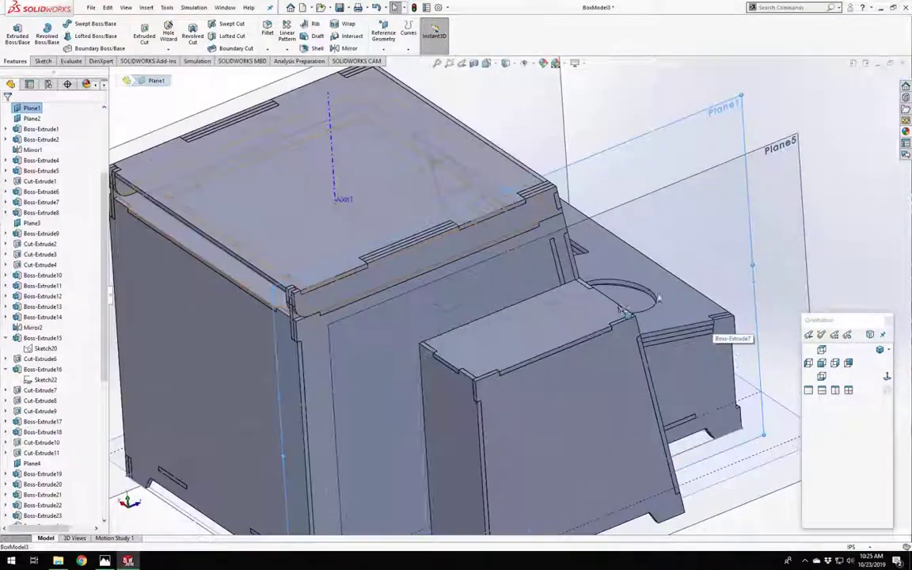
scroll(486, 380, "down", 3)
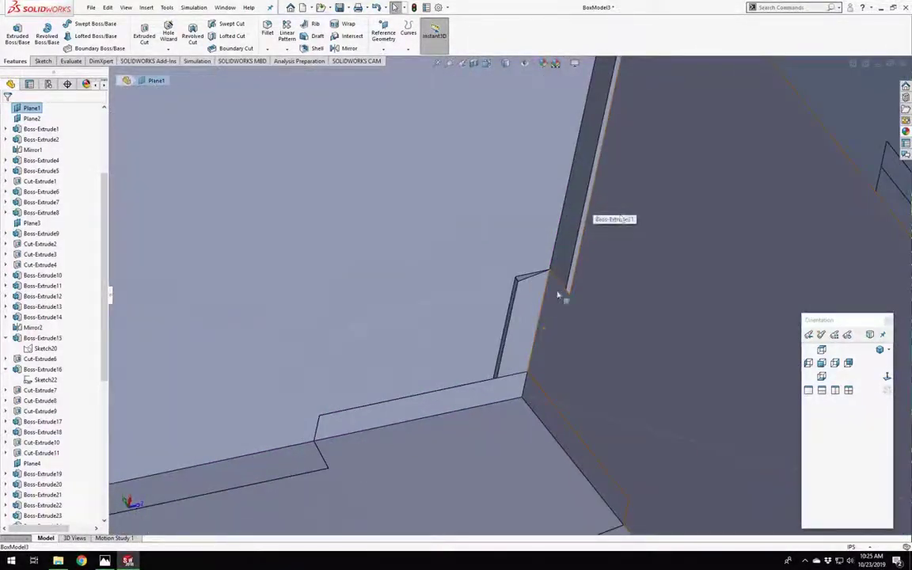
scroll(544, 301, "up", 10)
middle_click_drag(396, 347, 396, 298)
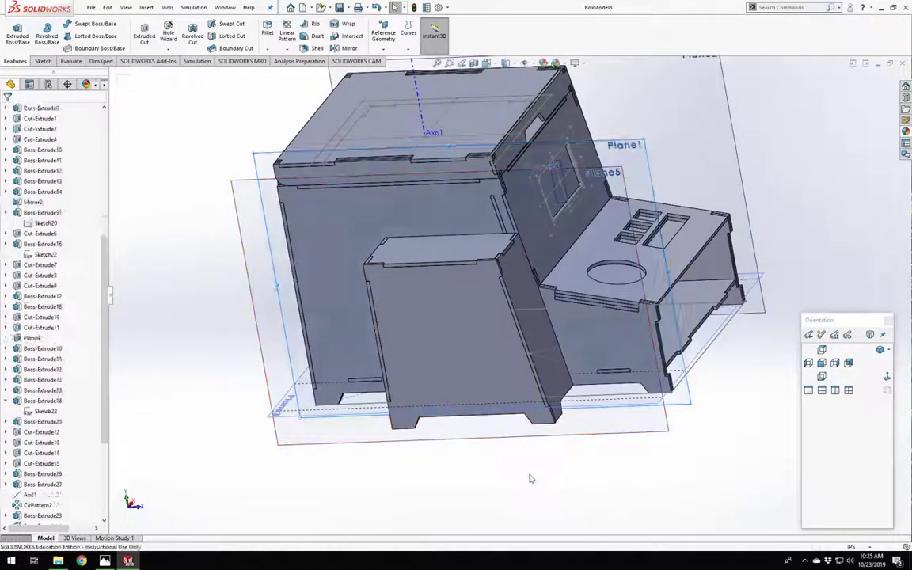
scroll(473, 382, "down", 8)
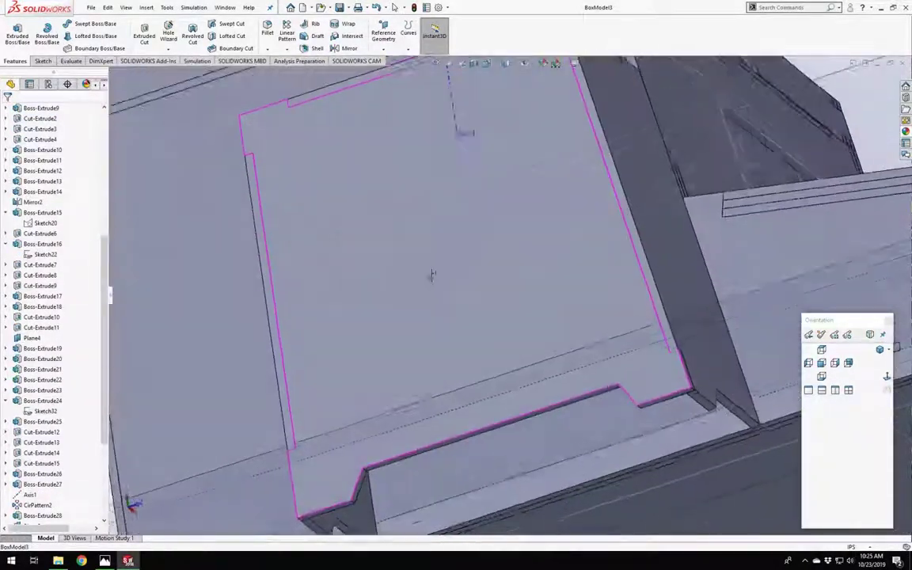
scroll(503, 320, "up", 5)
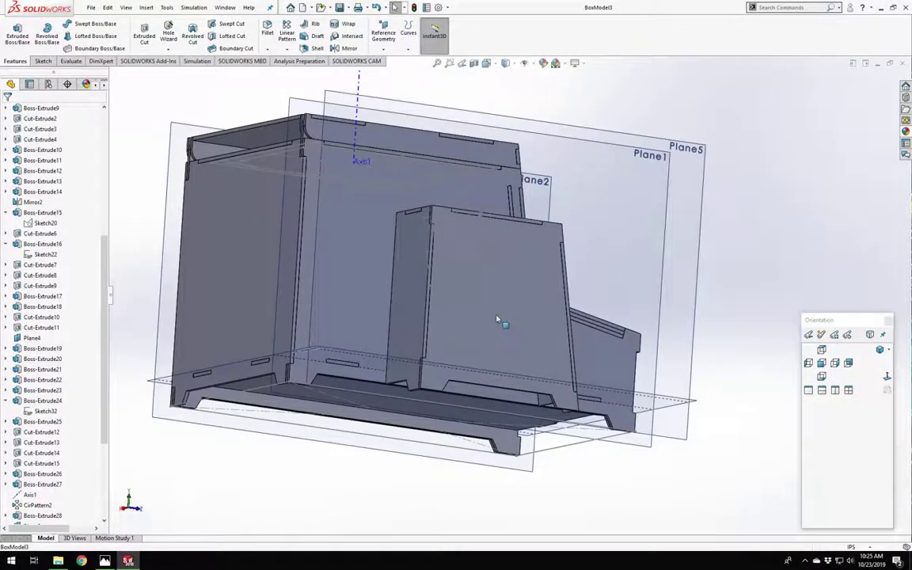
middle_click_drag(497, 319, 434, 352)
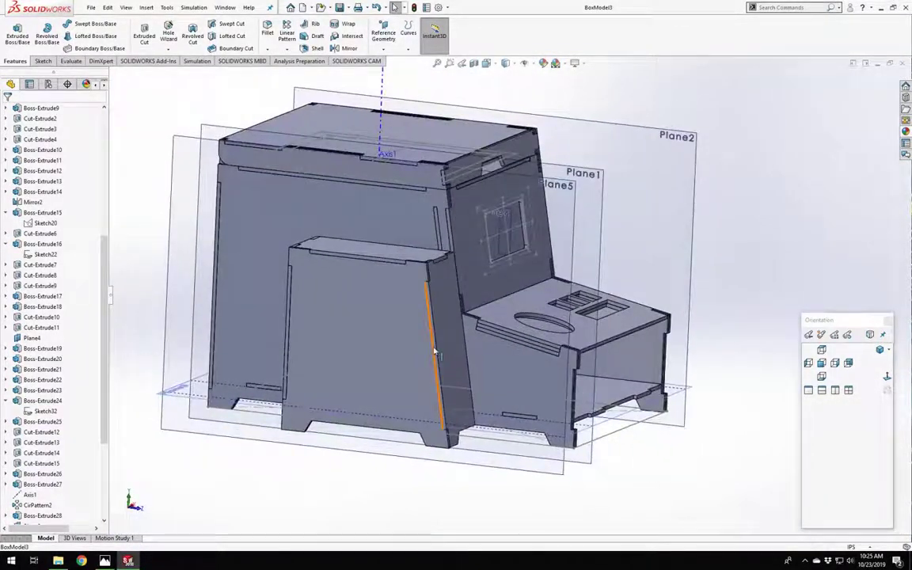
scroll(403, 351, "down", 2)
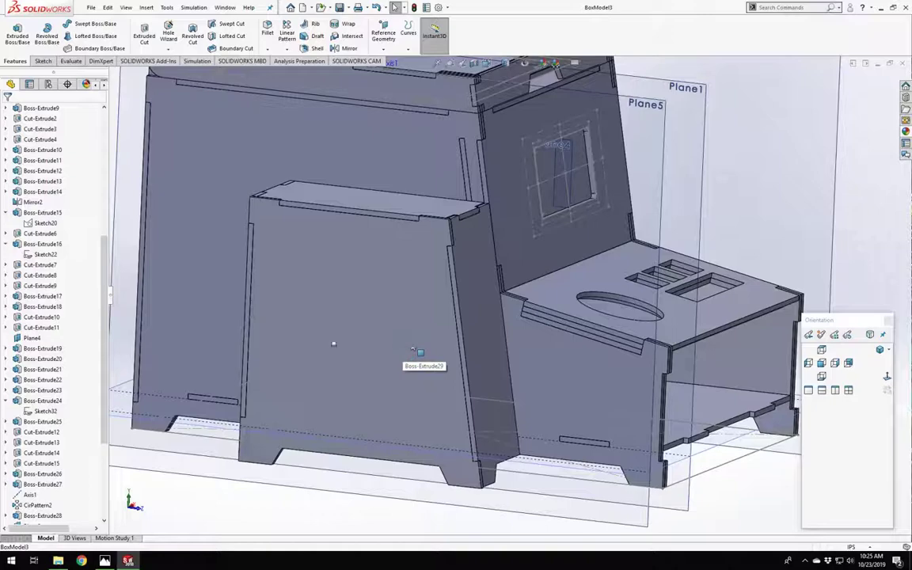
scroll(321, 346, "down", 1)
scroll(321, 346, "up", 1)
mouse_move(321, 346)
middle_mouse_down()
mouse_move(392, 321)
mouse_move(382, 353)
mouse_move(338, 314)
mouse_move(301, 252)
mouse_move(318, 330)
middle_mouse_up()
scroll(320, 340, "up", 4)
scroll(364, 313, "down", 5)
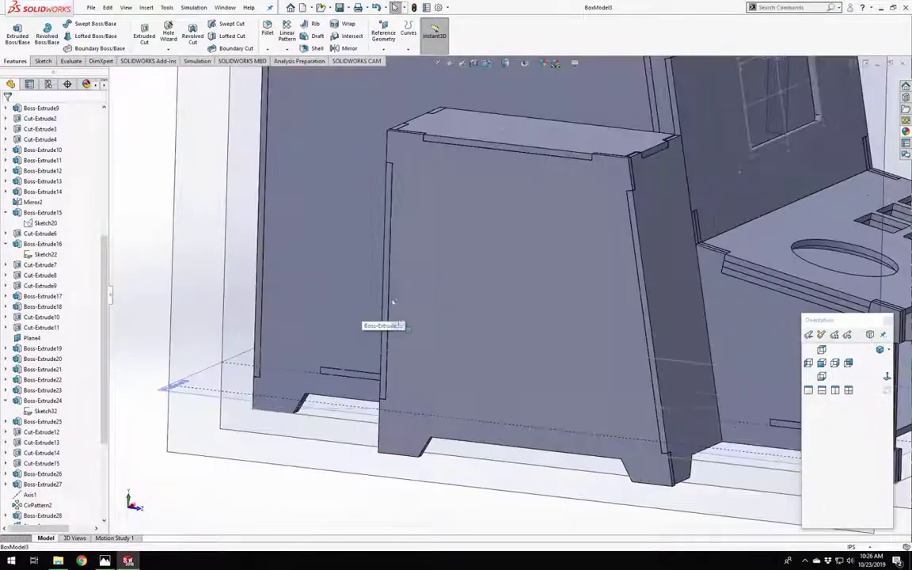
middle_click_drag(531, 380, 572, 384)
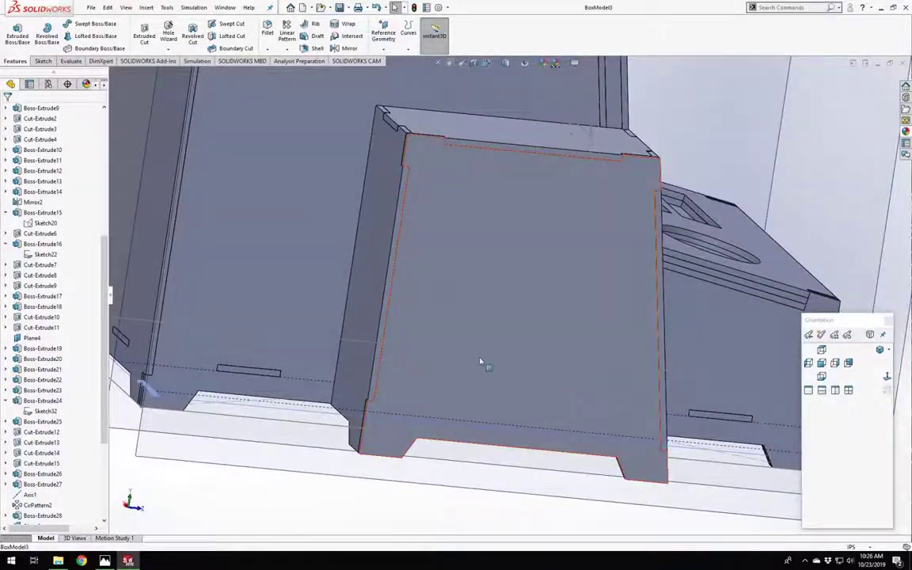
scroll(480, 361, "up", 3)
scroll(520, 340, "down", 5)
middle_click_drag(516, 334, 454, 325)
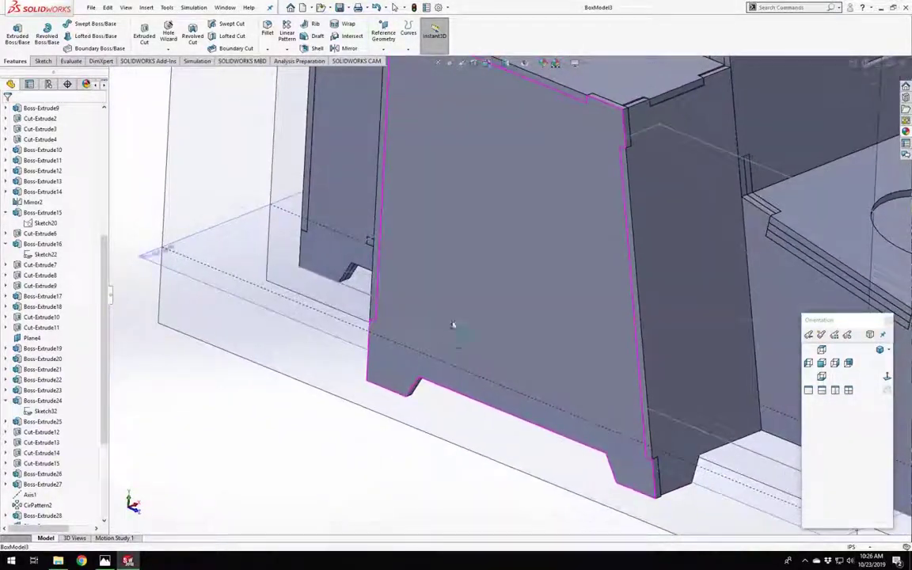
scroll(459, 318, "up", 5)
scroll(545, 197, "down", 5)
middle_click_drag(500, 278, 482, 324)
scroll(475, 326, "up", 4)
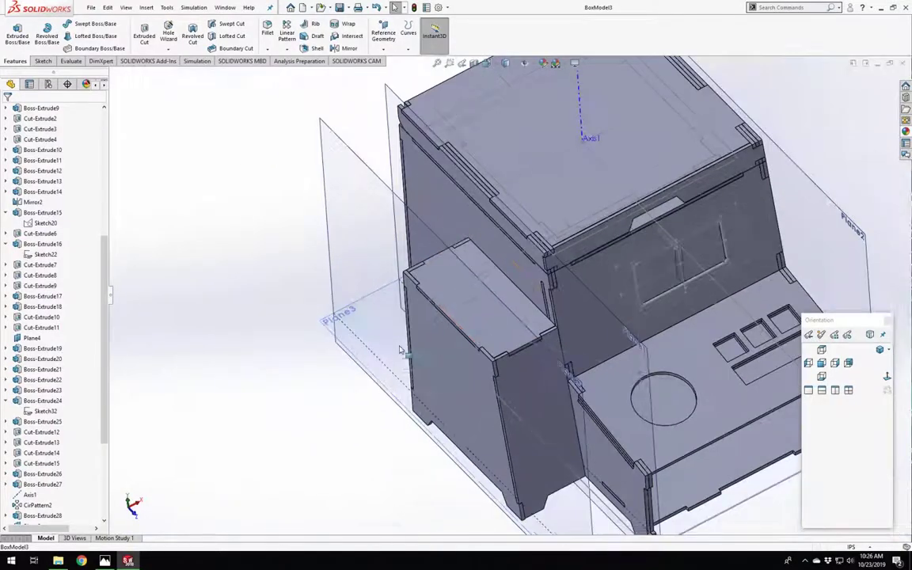
middle_click_drag(451, 375, 438, 179)
scroll(491, 369, "up", 2)
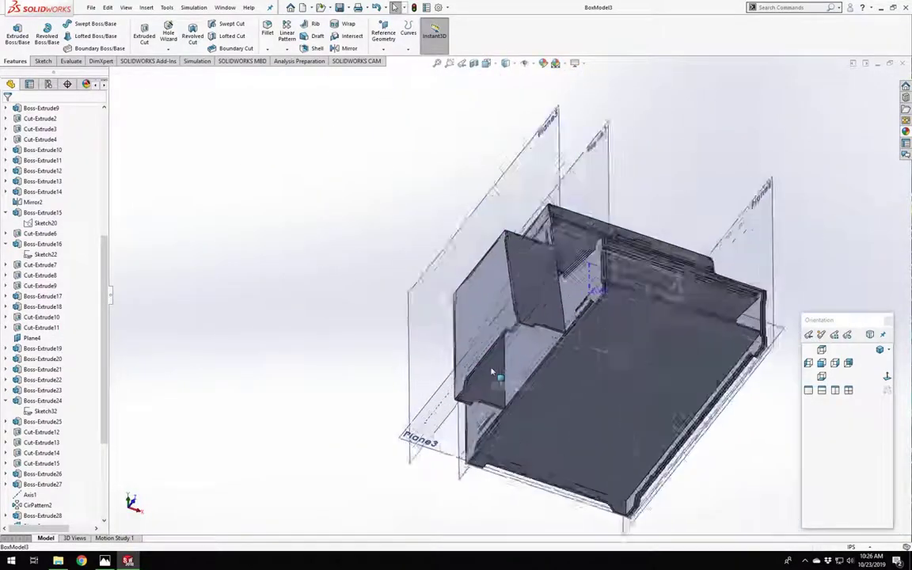
scroll(490, 371, "down", 4)
middle_click_drag(505, 299, 539, 395)
scroll(511, 296, "up", 4)
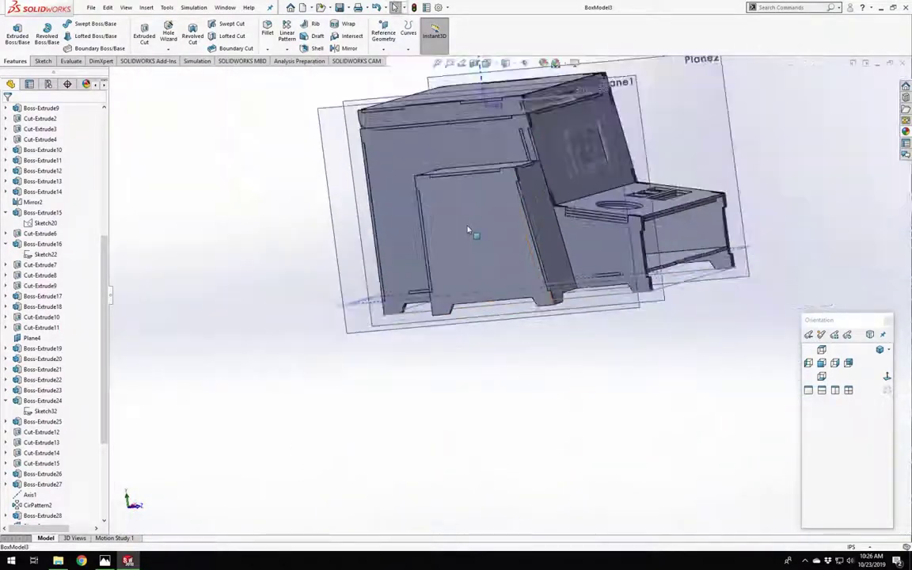
Examine the side compartment's top panel and the tabs around its edges.
middle_click_drag(468, 230, 430, 203)
scroll(469, 198, "down", 4)
scroll(469, 198, "down", 4)
scroll(444, 218, "up", 2)
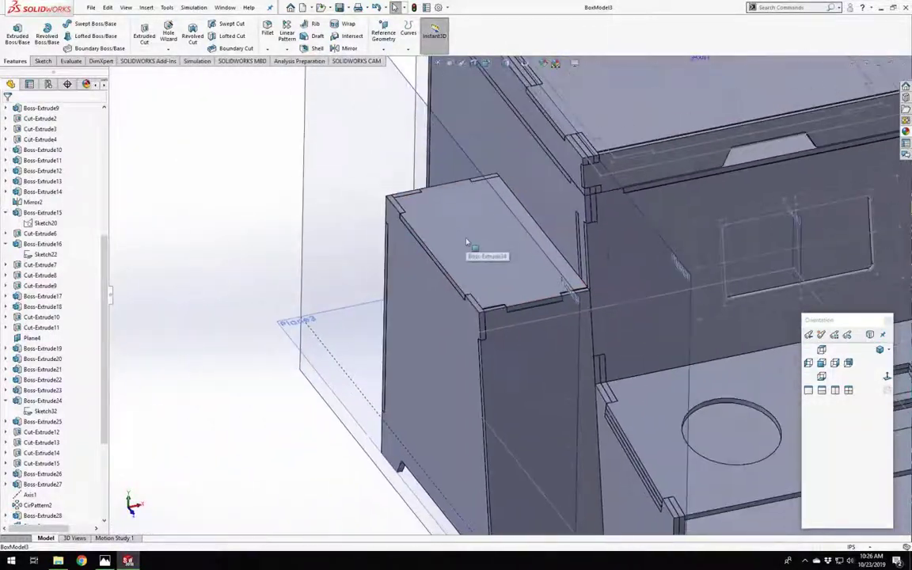
scroll(466, 242, "down", 1)
middle_click(448, 293)
middle_click_drag(448, 293, 467, 240)
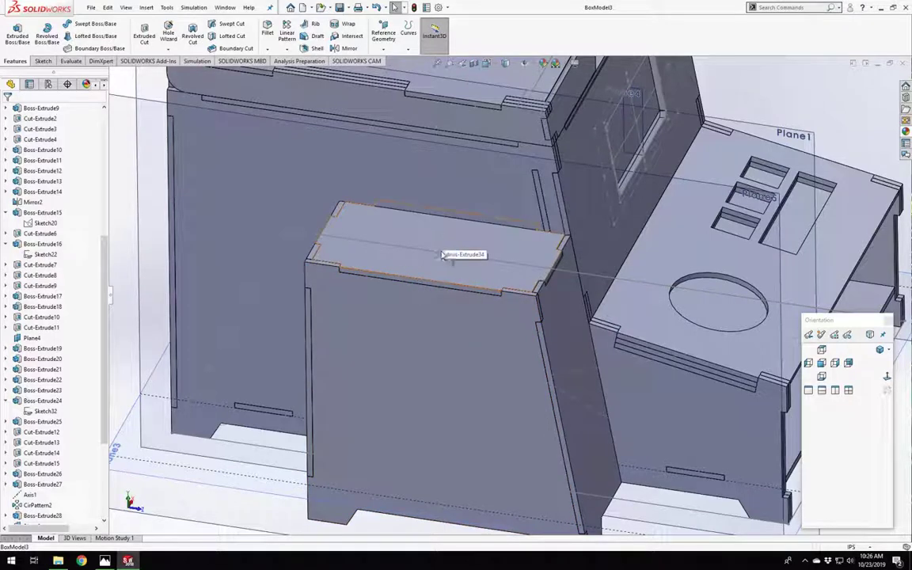
scroll(437, 249, "down", 5)
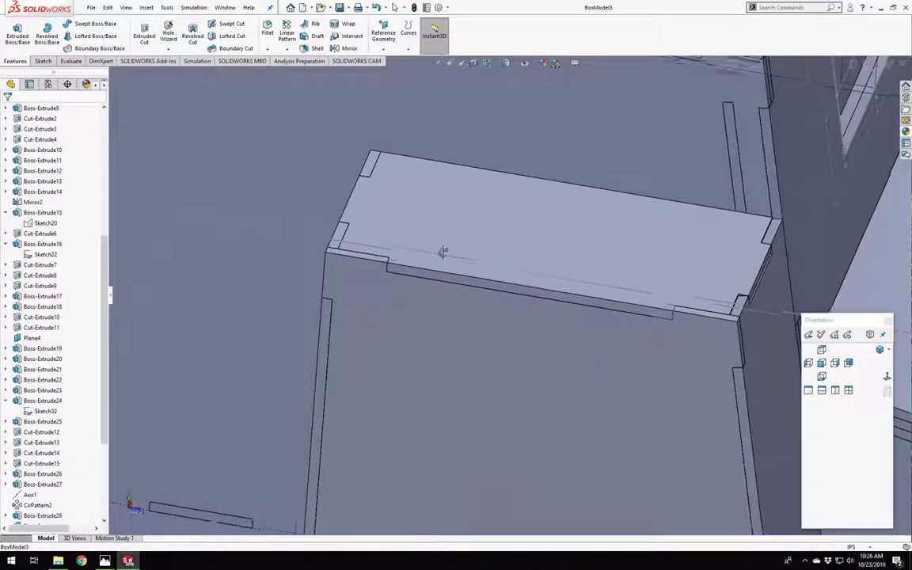
middle_click_drag(442, 252, 441, 256)
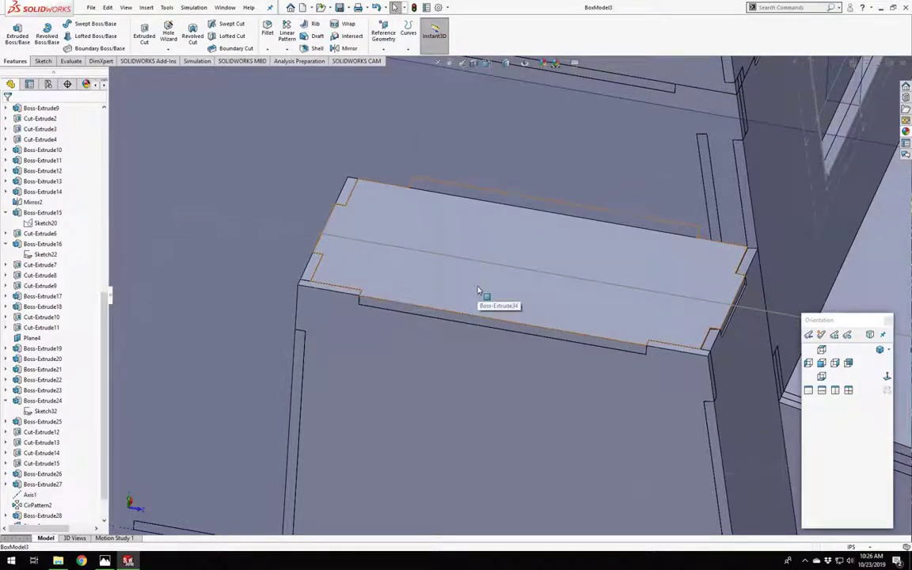
Start a sketch on the side compartment's top panel and draw a corner rectangle about 1.65 by 3.18 in inside it.
left_click(479, 290)
left_click(520, 260)
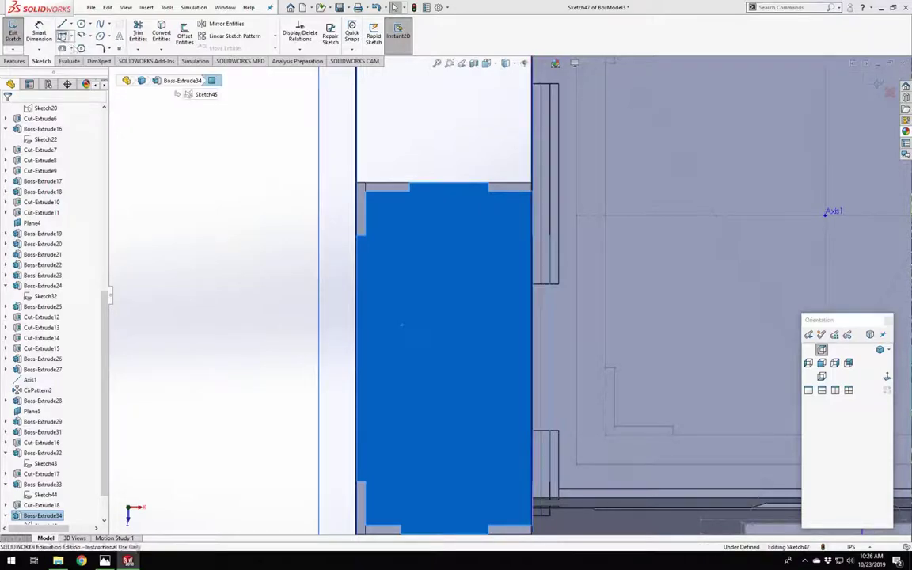
left_click(62, 36)
scroll(463, 347, "up", 4)
scroll(504, 330, "down", 3)
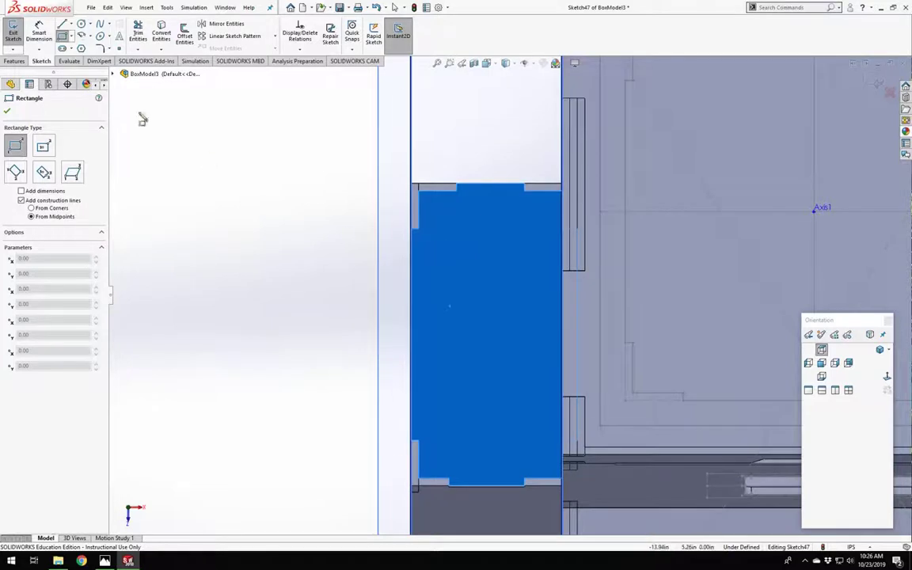
left_click(448, 263)
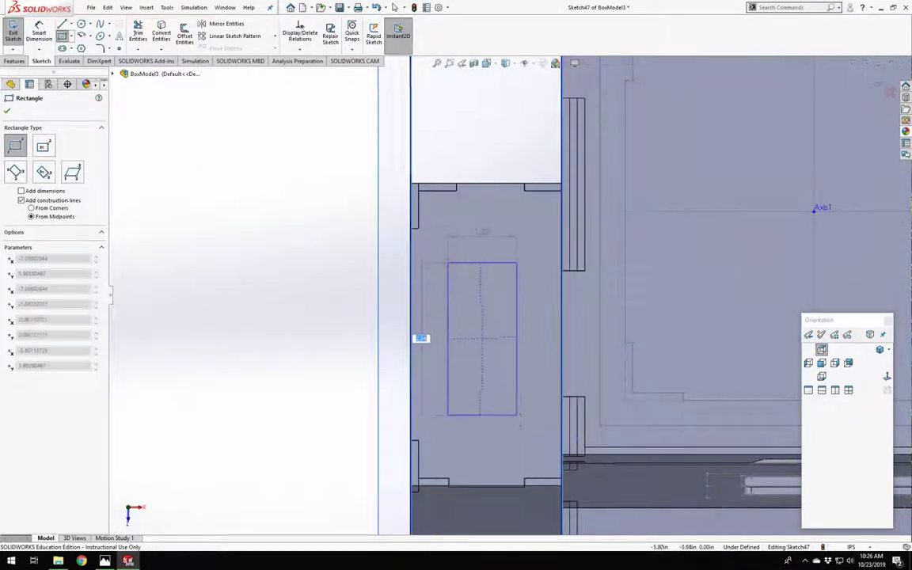
left_click(531, 422)
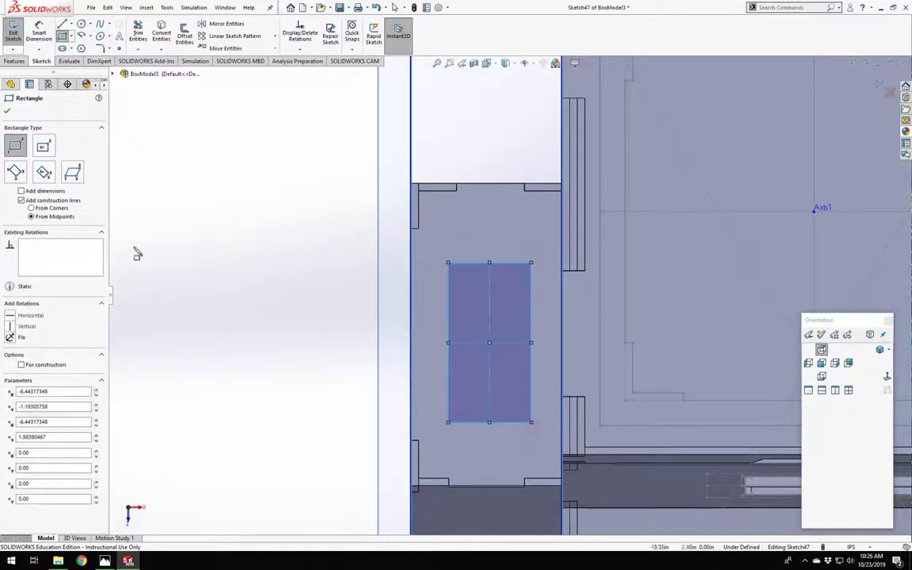
Dimension the rectangle on the top panel with a width of 2 in and a length of about 3 in.
left_click(39, 34)
left_click(471, 263)
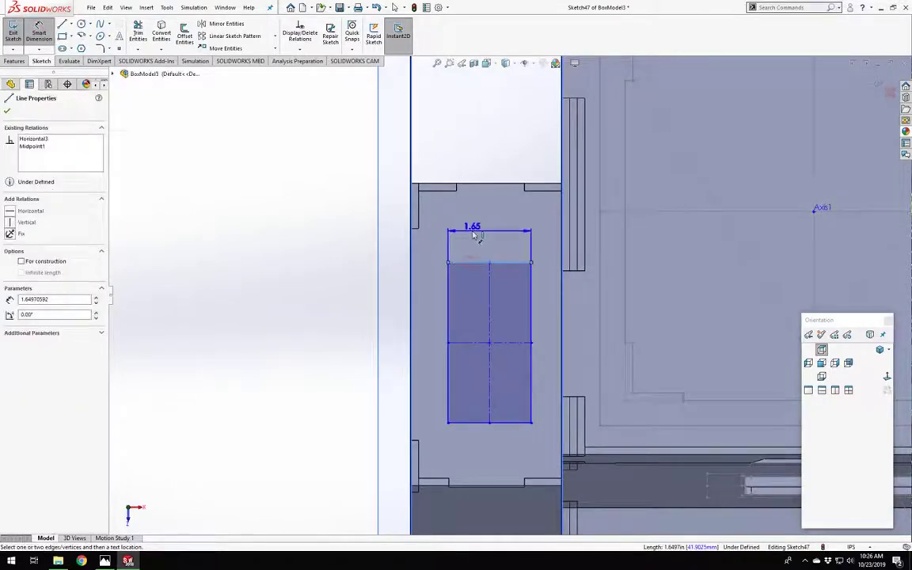
left_click(475, 240)
key("Return")
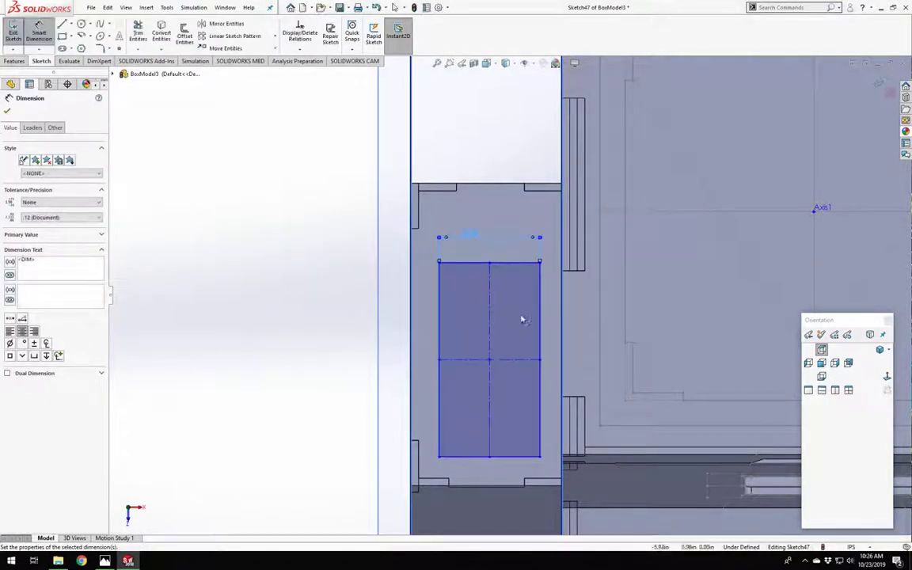
left_click(439, 401)
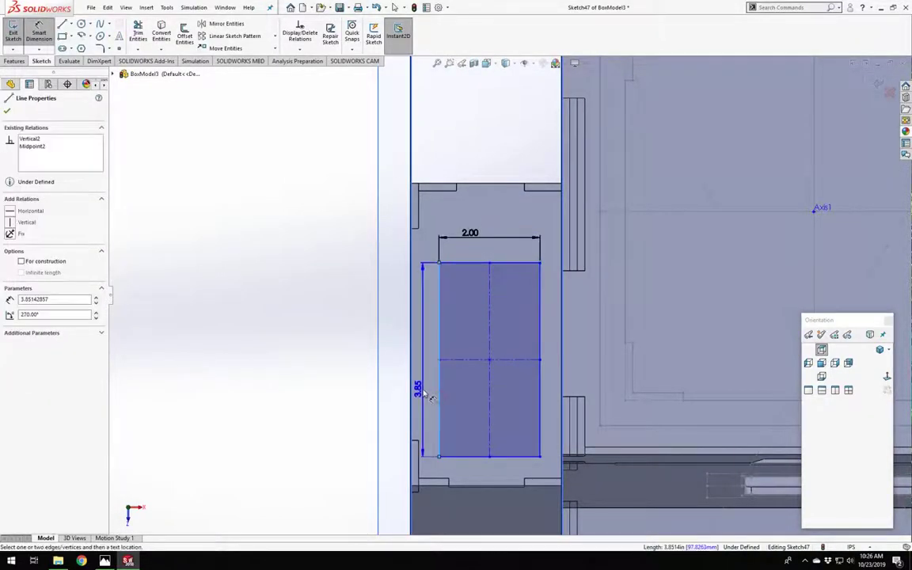
left_click(423, 395)
key("Return")
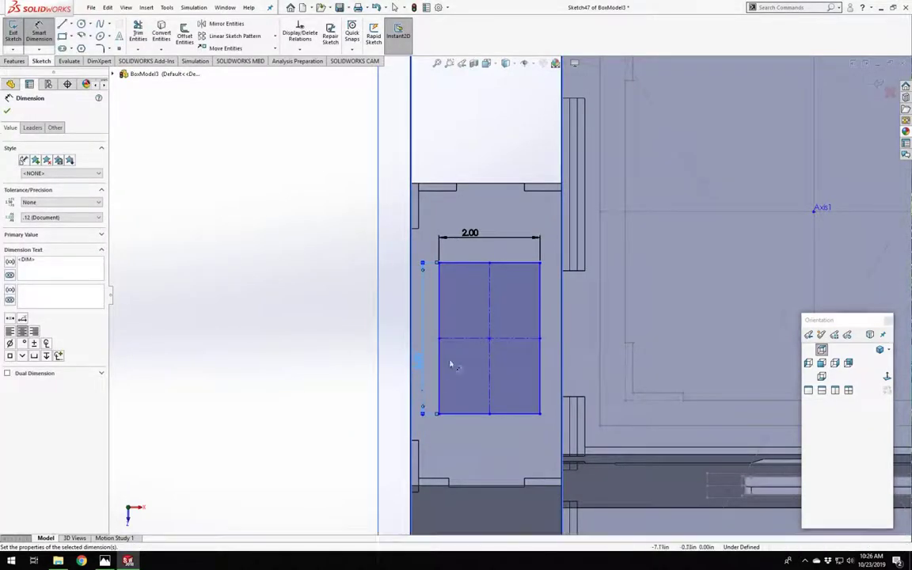
Draw a horizontal construction line about 3 in long across the top panel, passing through the rectangle's centre.
key("Escape")
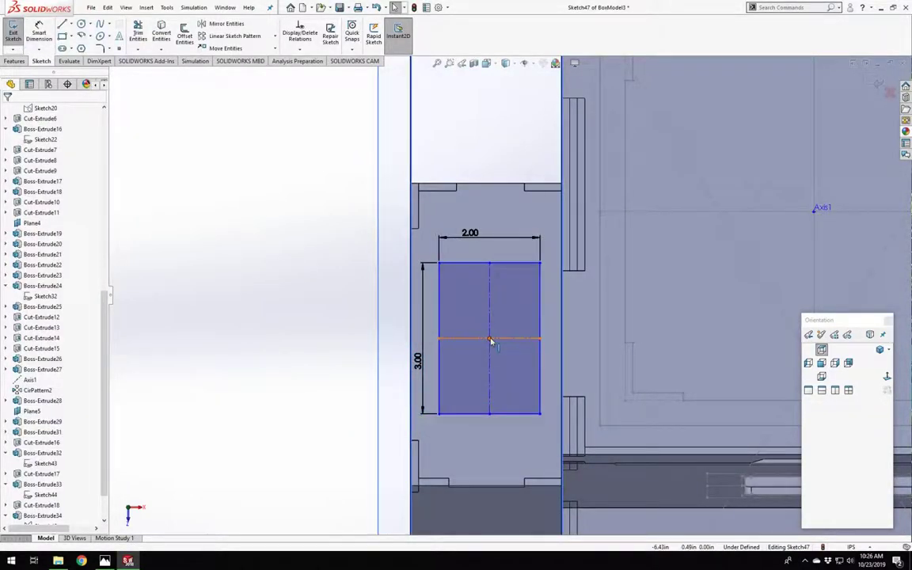
mouse_move(491, 340)
left_mouse_down()
mouse_move(482, 311)
mouse_move(494, 339)
mouse_move(487, 337)
left_mouse_up()
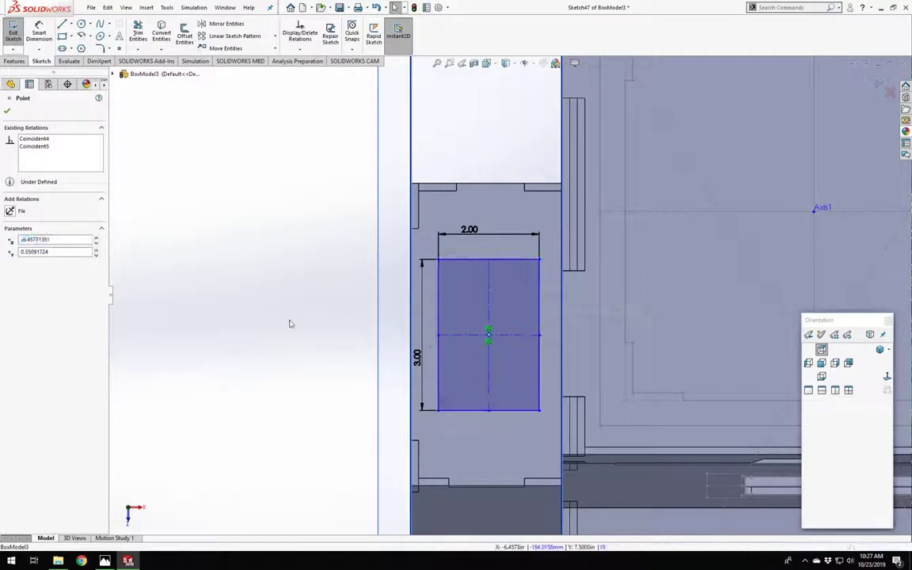
left_click(290, 322)
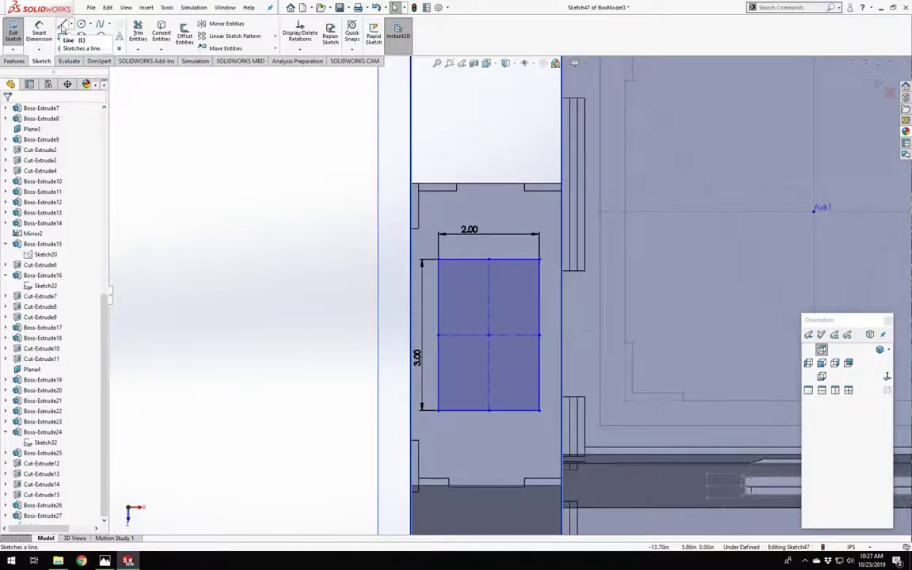
left_click(63, 28)
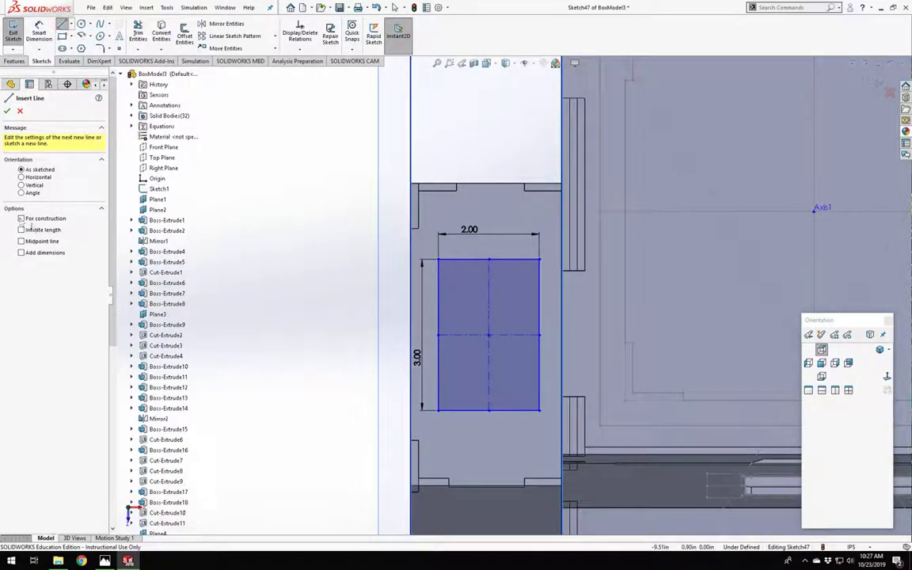
left_click(412, 338)
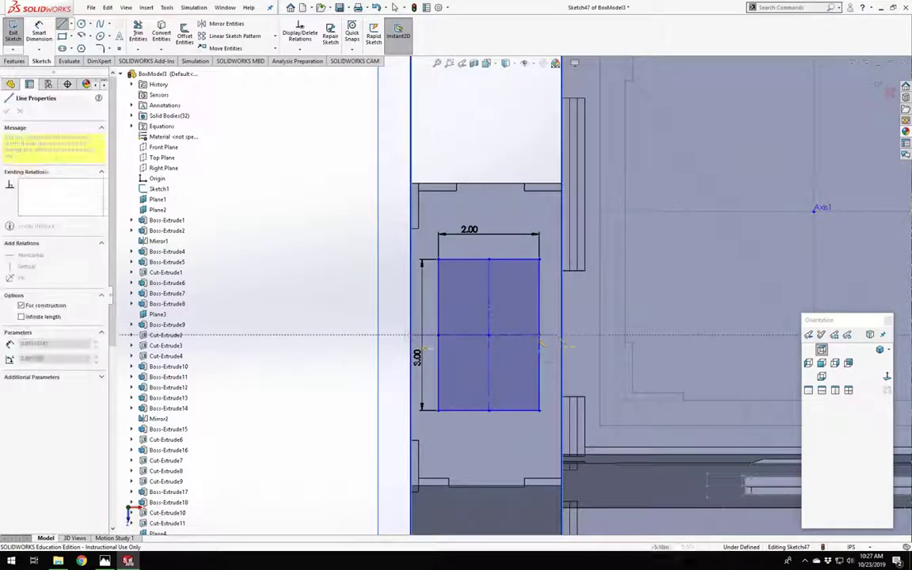
left_click(564, 339)
key("Escape")
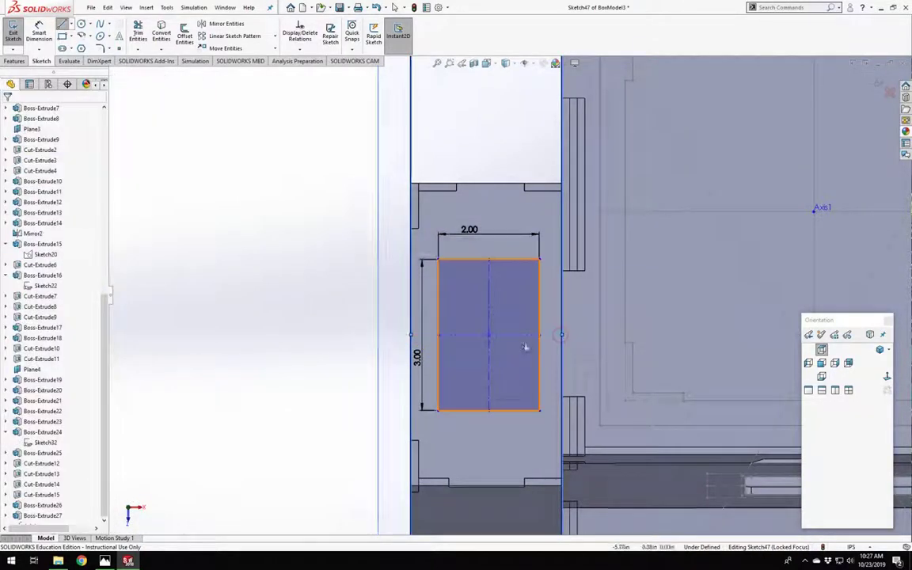
Make the midpoint of the horizontal construction line coincident with the rectangle's centre point.
scroll(436, 347, "down", 3)
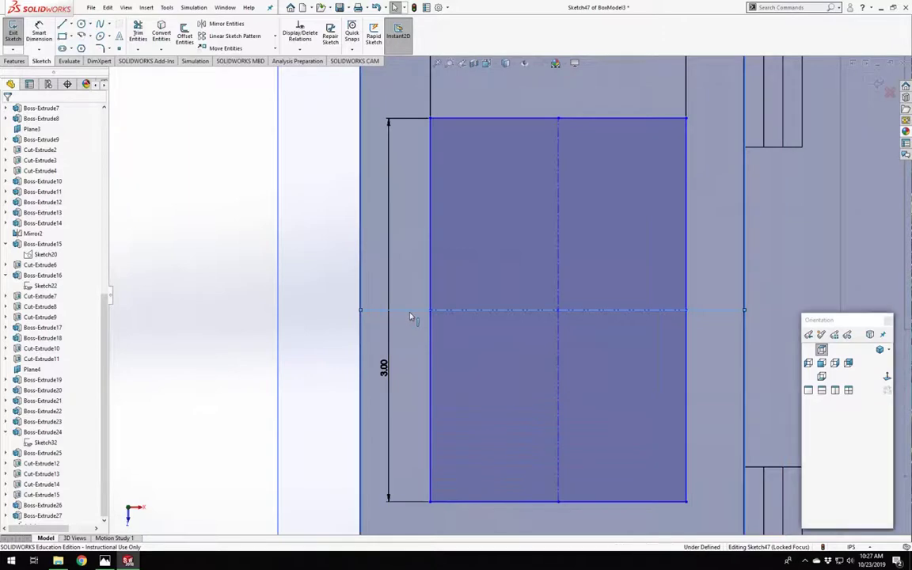
right_click(410, 312)
left_click(456, 320)
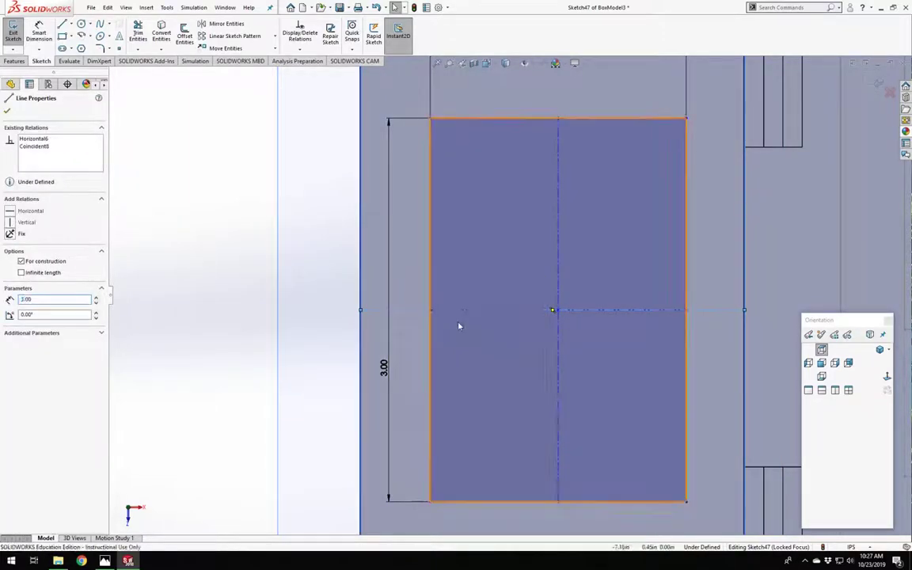
left_click(557, 310, "ctrl")
left_click(10, 290)
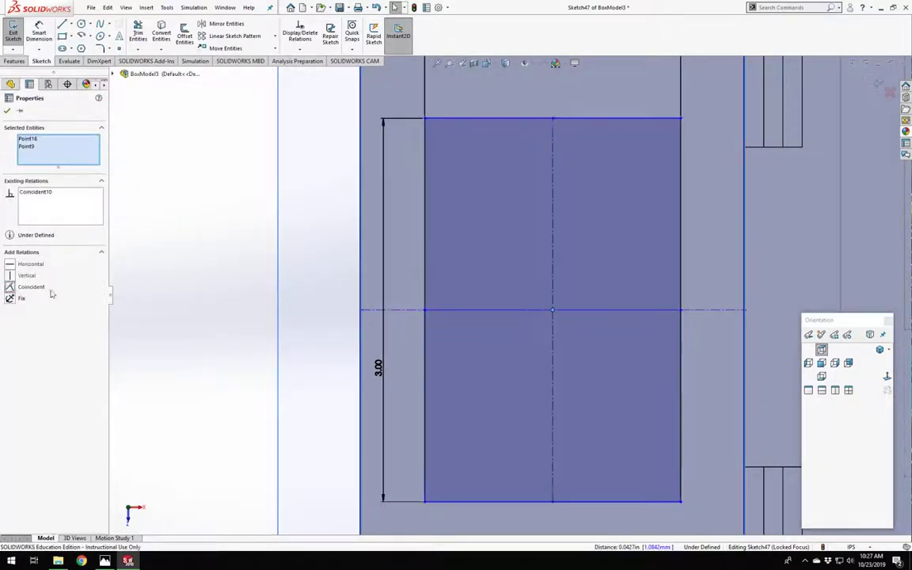
left_click(238, 315)
scroll(507, 307, "up", 3)
scroll(551, 320, "up", 3)
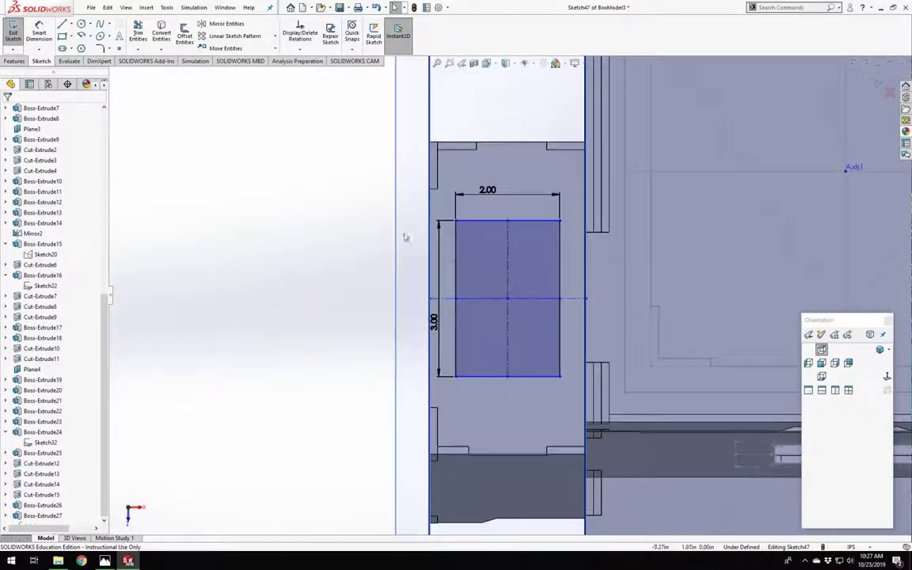
Make the construction line's outer endpoint coincident with the midpoint of the top panel's outer long edge.
left_click(40, 32)
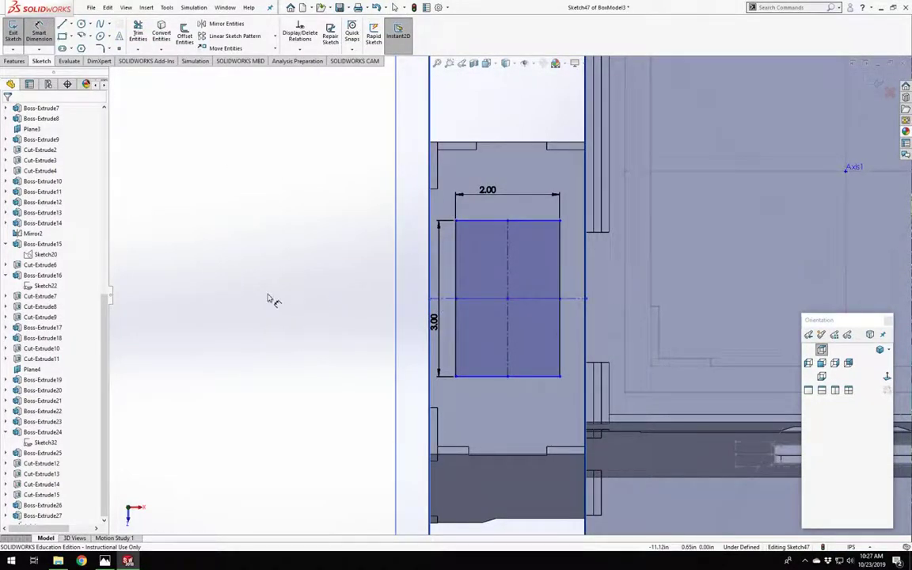
key("Escape")
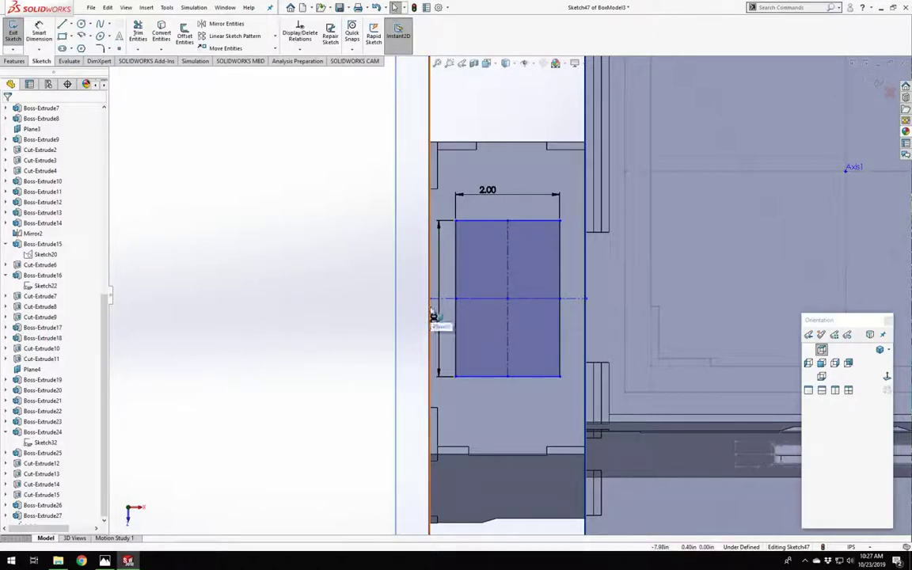
mouse_move(414, 345)
middle_mouse_down()
mouse_move(436, 336)
mouse_move(440, 350)
middle_mouse_up()
scroll(435, 349, "down", 5)
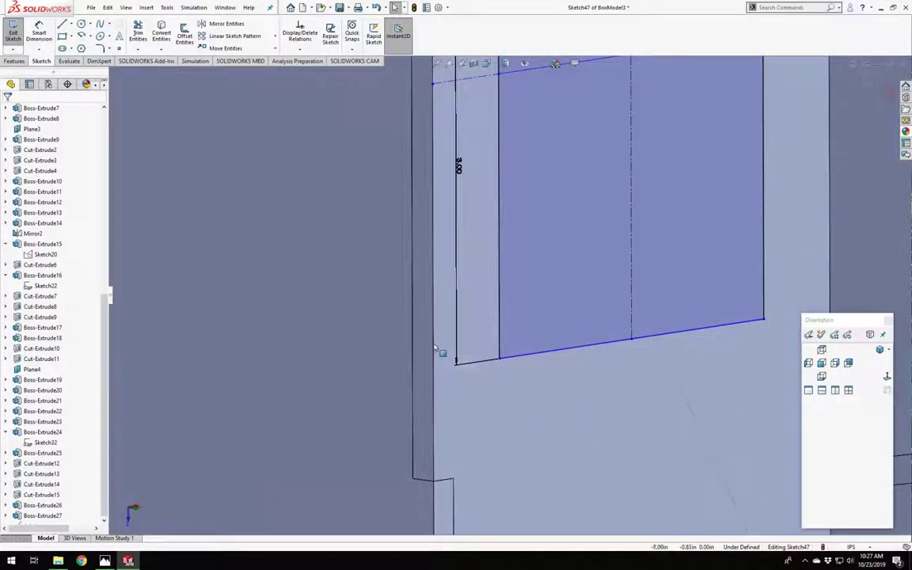
right_click(434, 348)
left_click(464, 351)
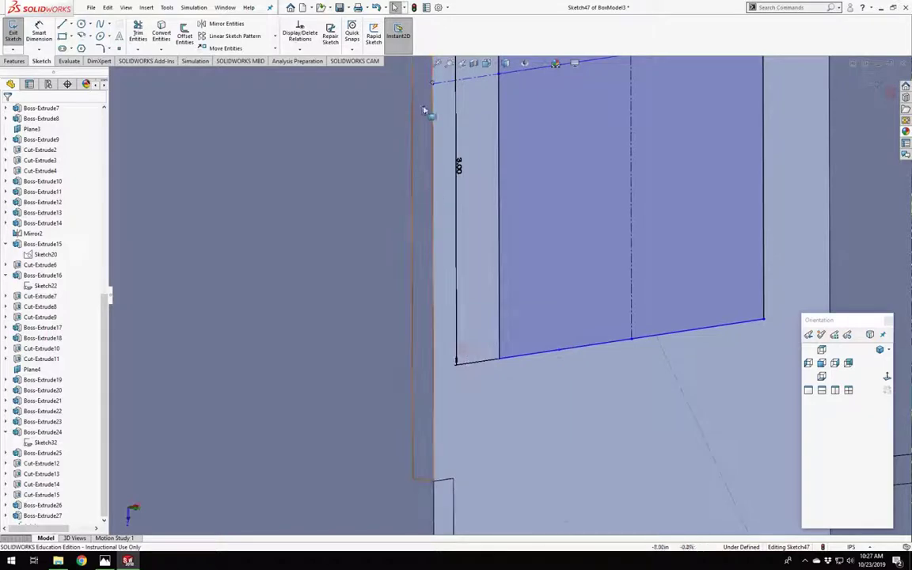
left_click(434, 83, "ctrl")
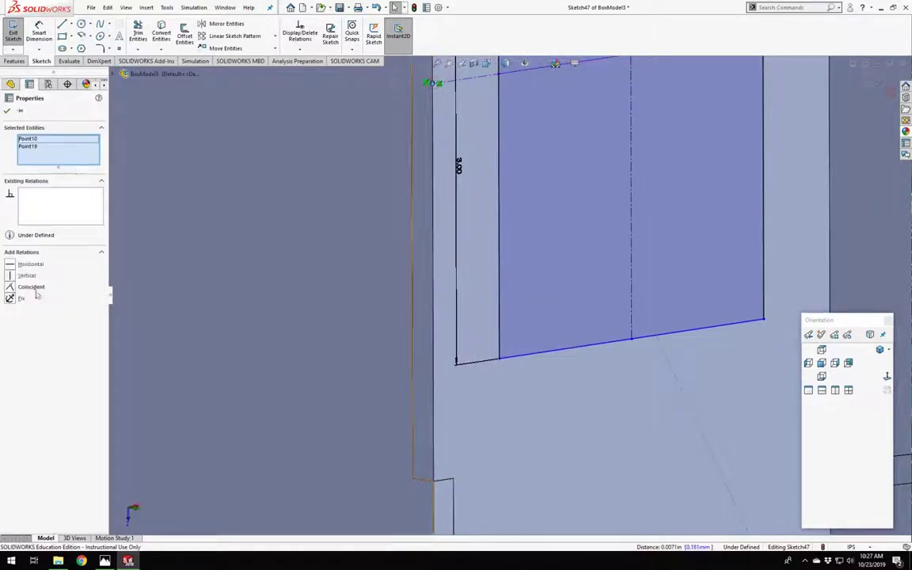
left_click(12, 289)
scroll(336, 282, "up", 9)
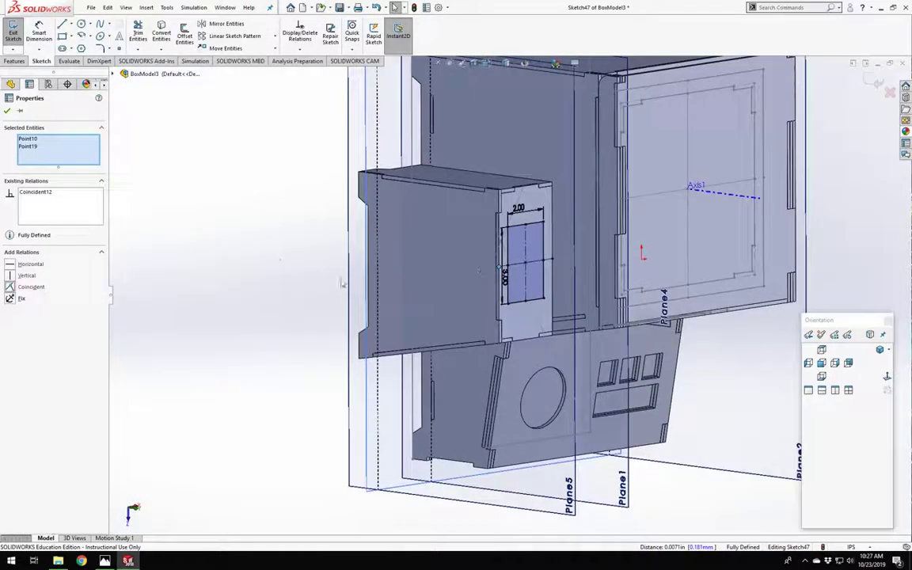
left_click(342, 282)
Fillet the rectangle's two lower corners with a 0.25 in radius, accepting removal of the affected relations.
scroll(523, 278, "down", 5)
middle_click_drag(495, 288, 436, 246)
scroll(592, 289, "up", 3)
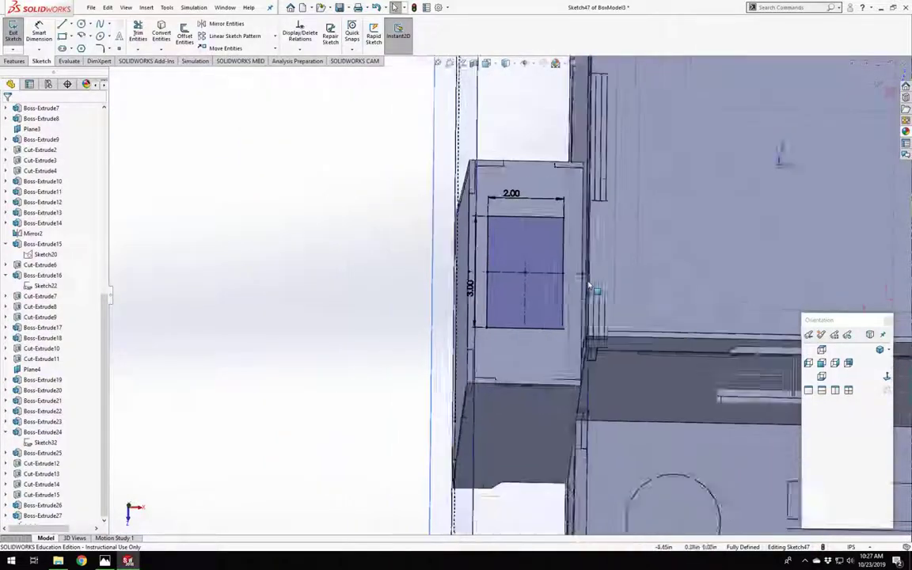
scroll(609, 281, "down", 3)
middle_click_drag(420, 292, 401, 253)
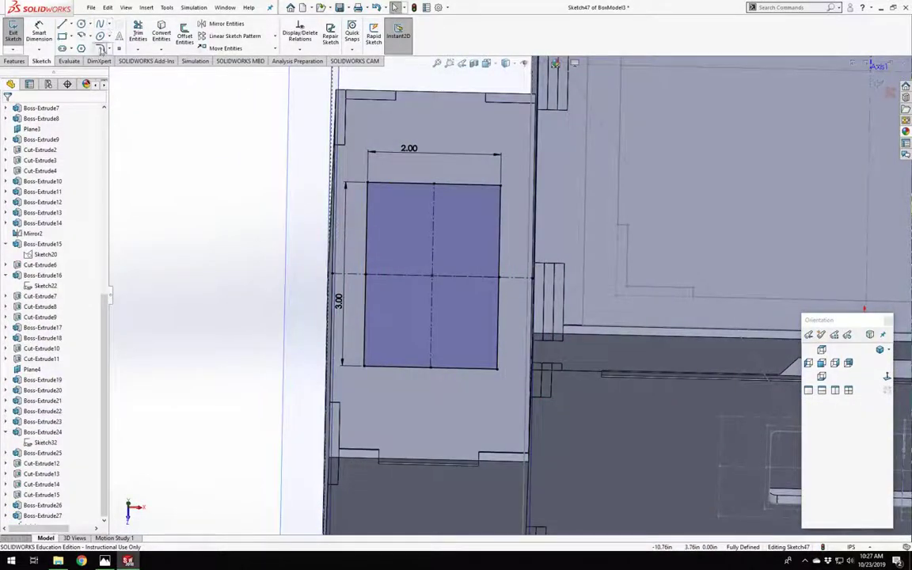
left_click(100, 49)
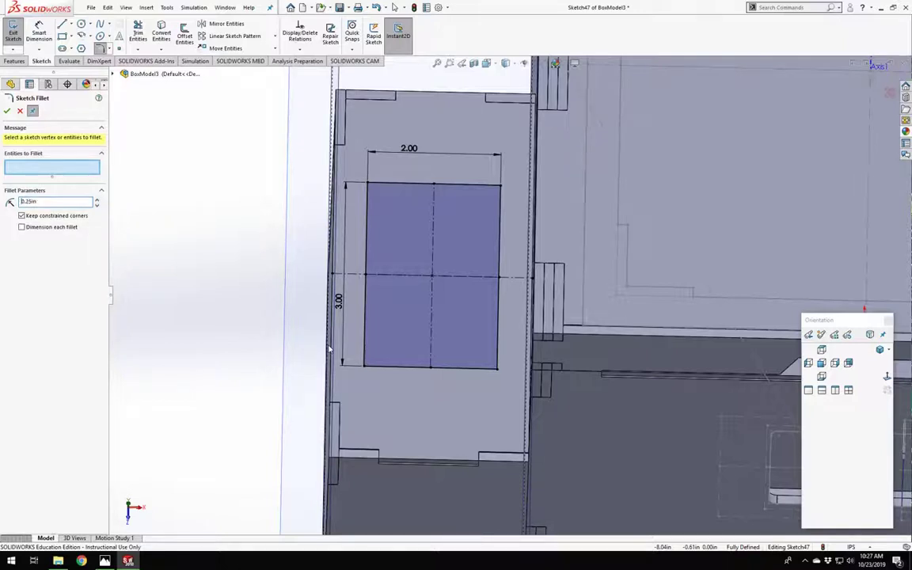
left_click(366, 345)
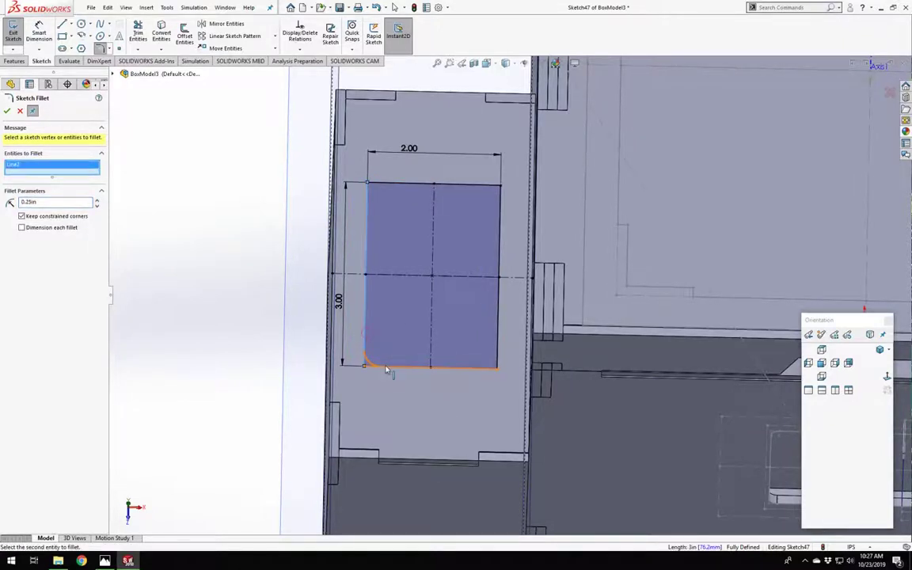
left_click(387, 368)
left_click(473, 287)
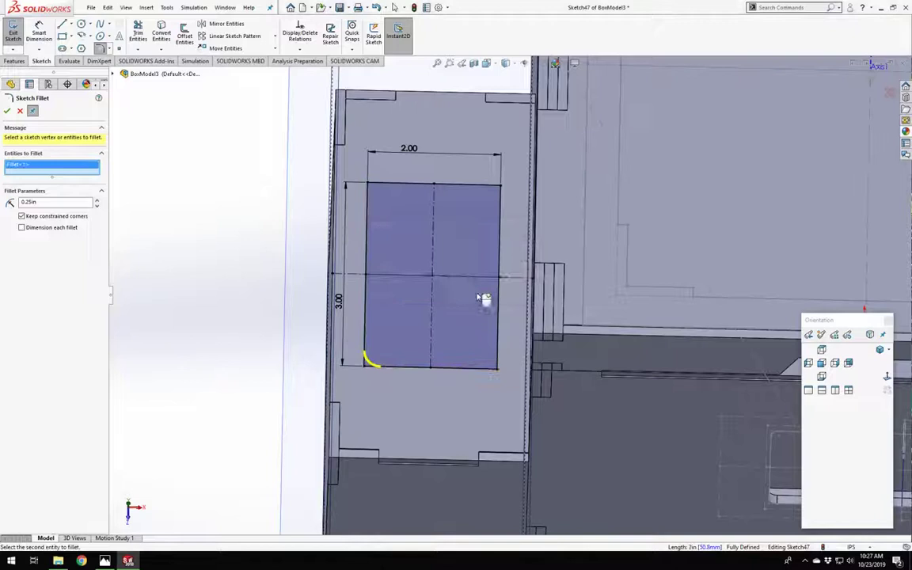
left_click(494, 358)
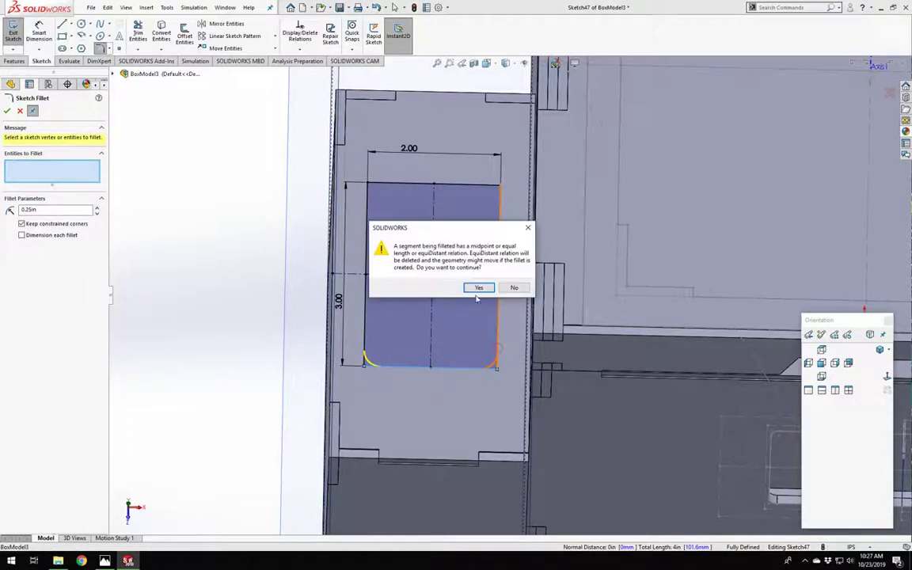
left_click(474, 287)
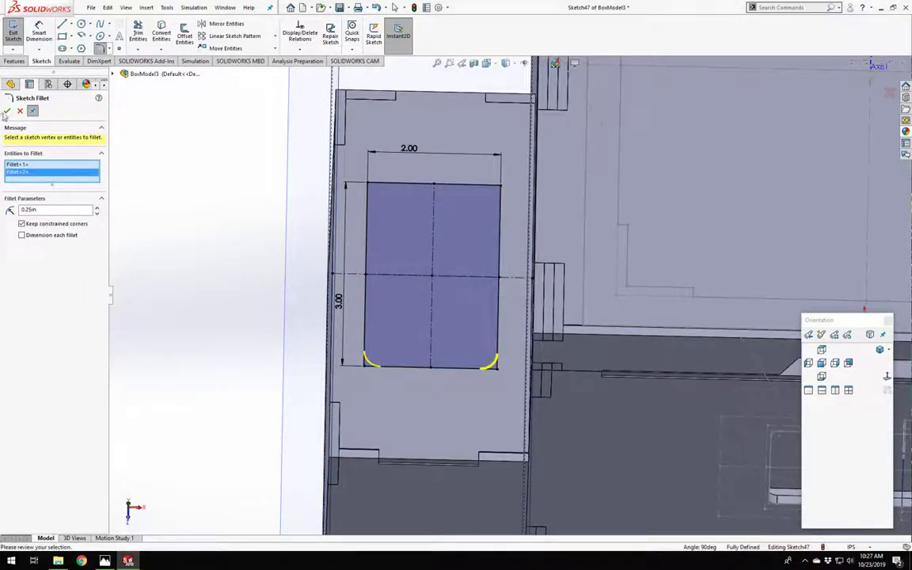
left_click(8, 110)
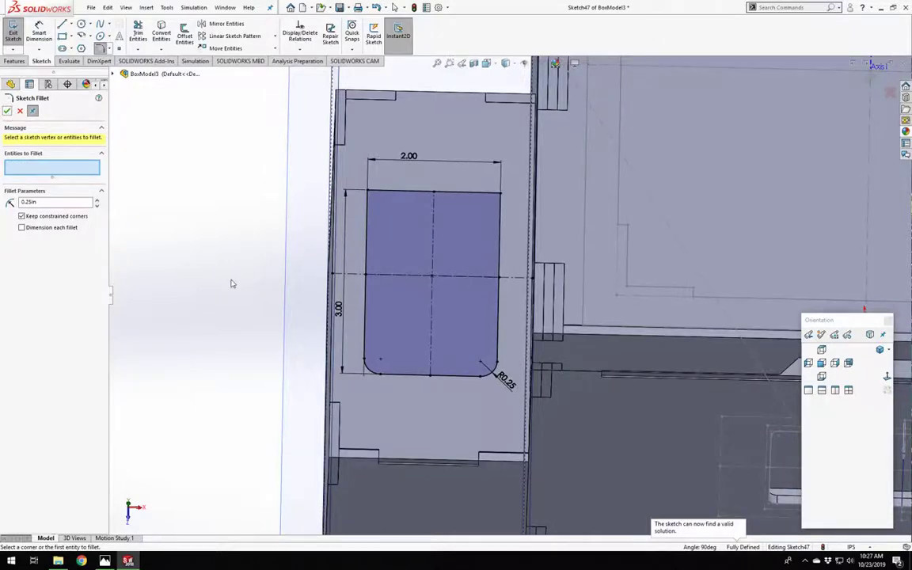
Cut the rounded rectangle Up To Next through the side compartment's top panel, limiting the feature scope to that panel's body.
scroll(233, 283, "up", 4)
middle_click_drag(456, 309, 485, 332)
key("ctrl+8")
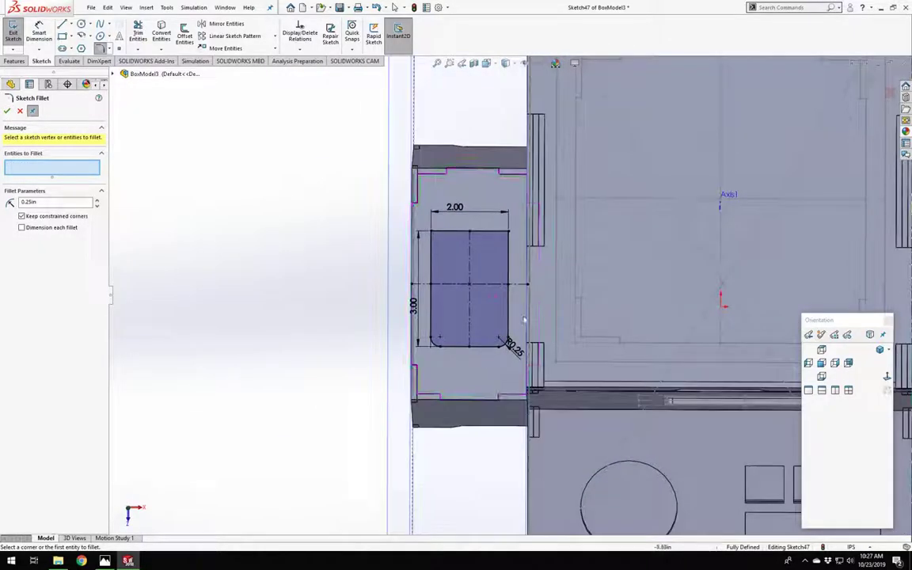
left_click(13, 36)
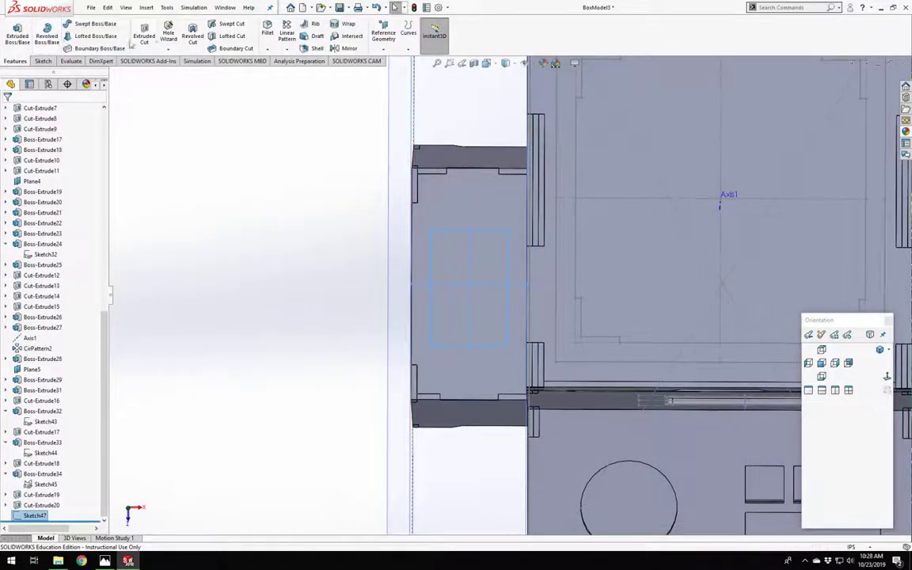
left_click(144, 35)
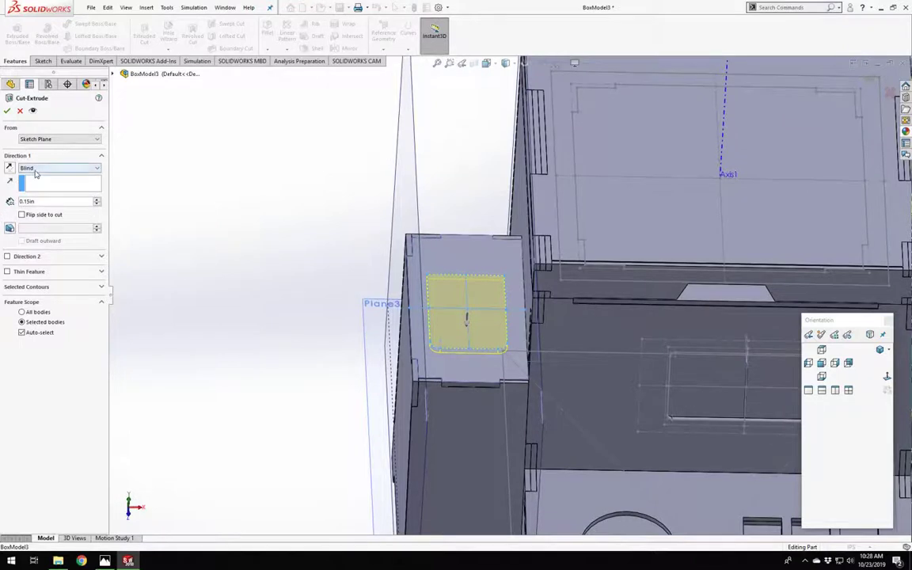
left_click(36, 171)
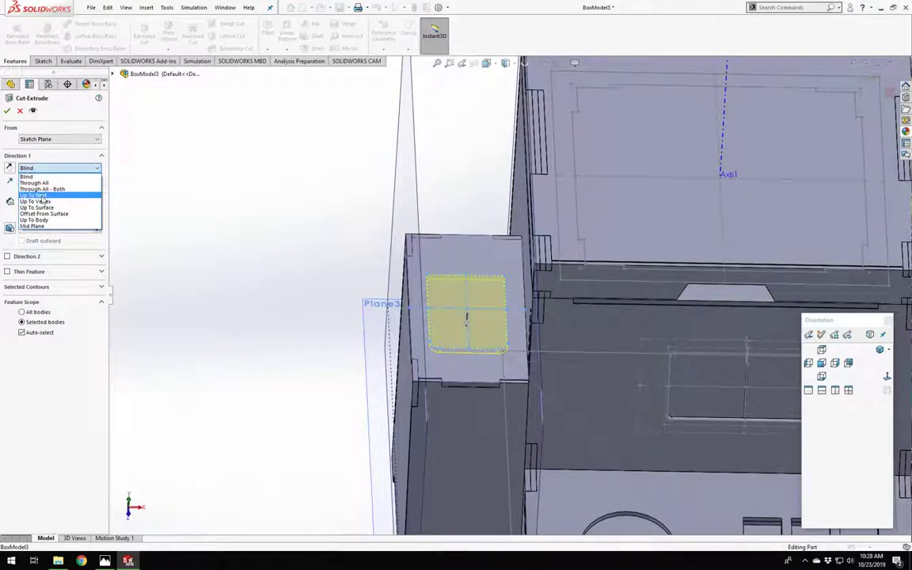
left_click(40, 196)
left_click(22, 317)
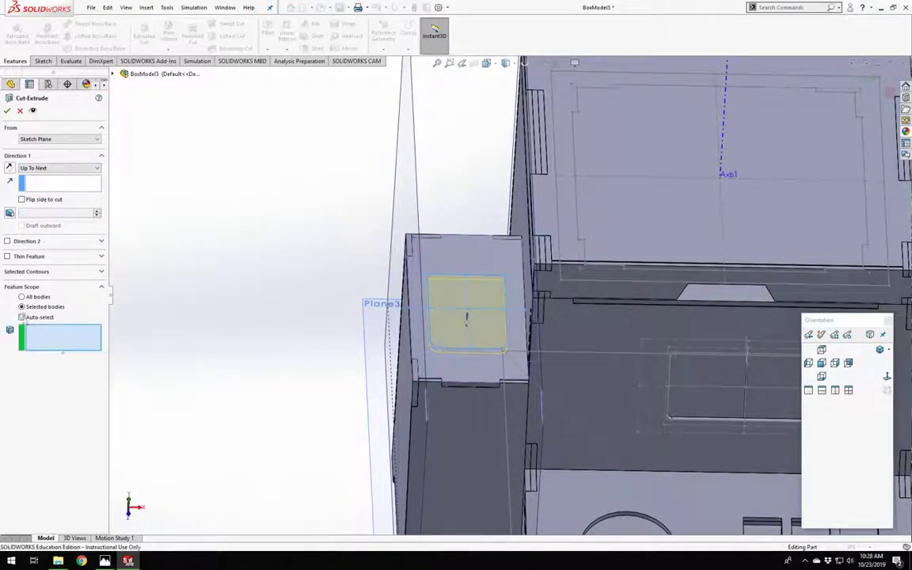
left_click(443, 372)
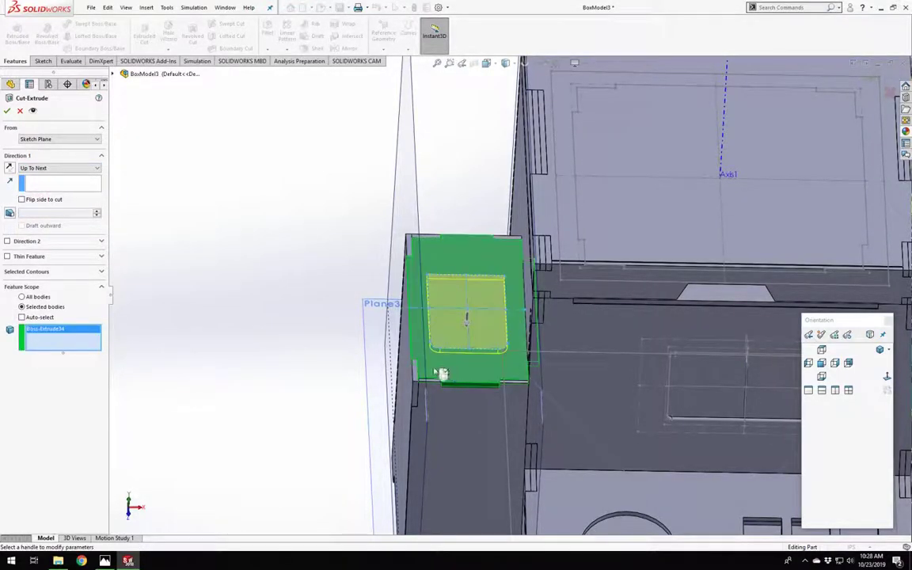
left_click(7, 111)
Start a new sketch on the upper face of the side compartment's top panel, viewed straight on.
scroll(467, 299, "down", 5)
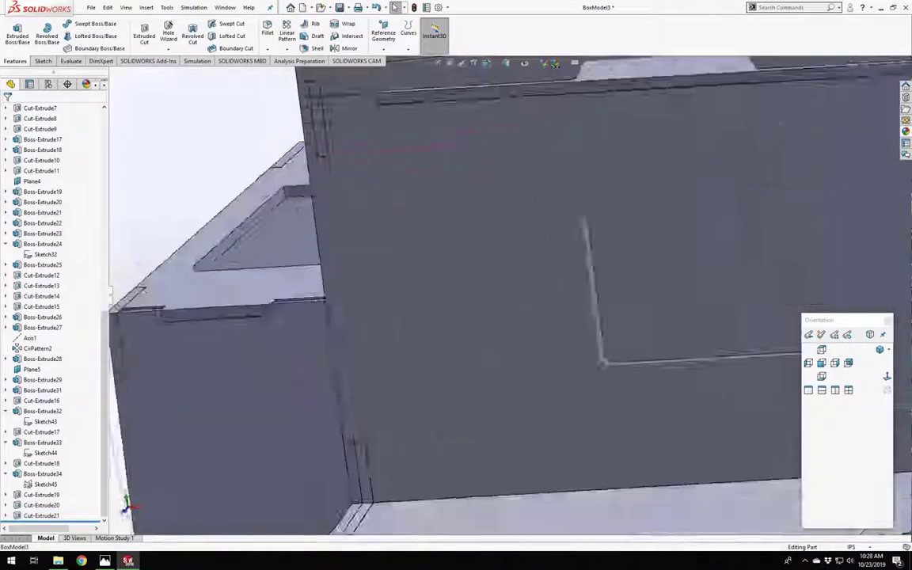
middle_click_drag(780, 122, 501, 256)
scroll(502, 257, "down", 4)
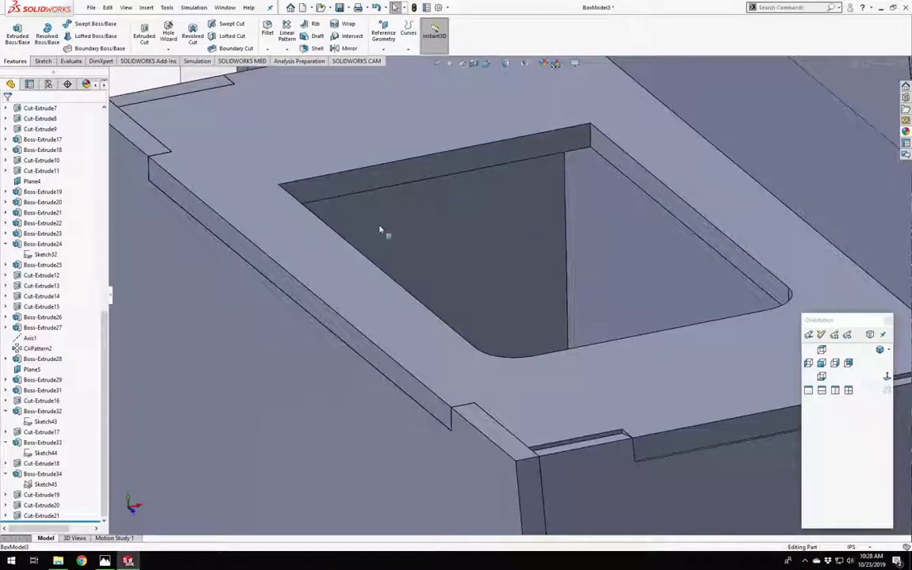
scroll(380, 230, "up", 3)
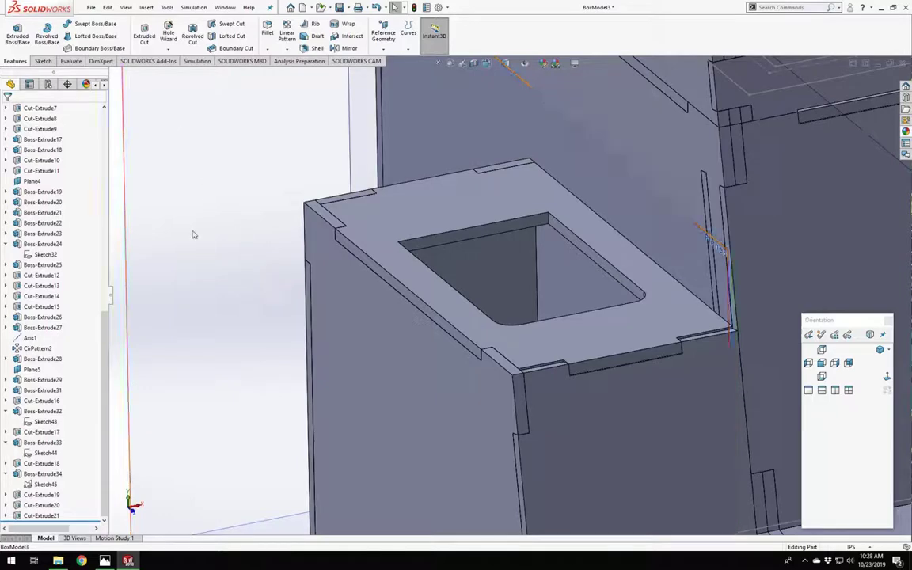
left_click(444, 292)
left_click(495, 266)
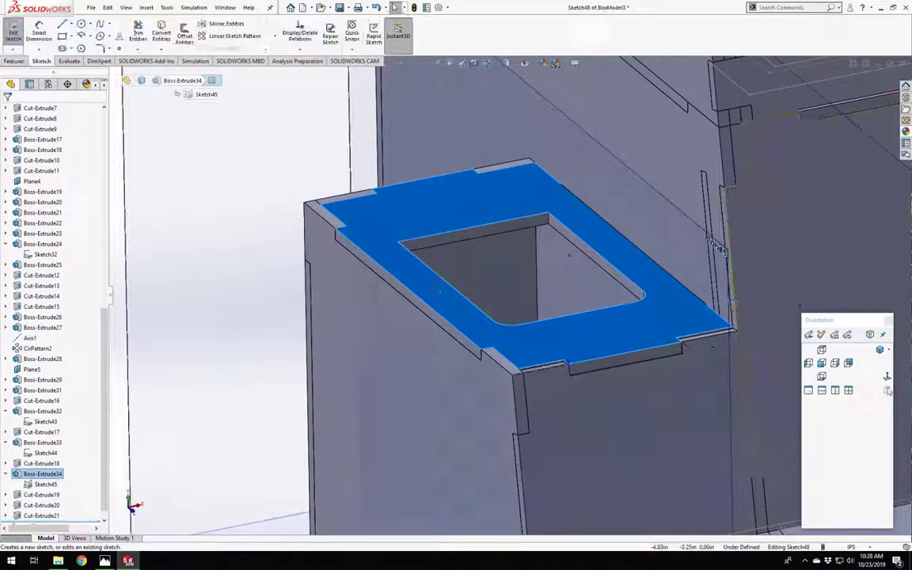
left_click(887, 377)
scroll(410, 265, "down", 5)
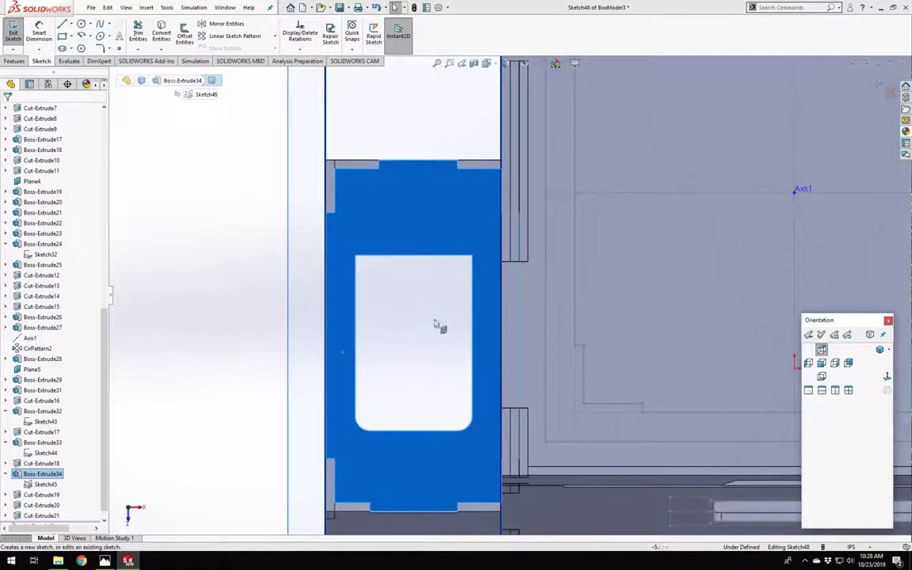
left_click(191, 278)
scroll(425, 301, "down", 2)
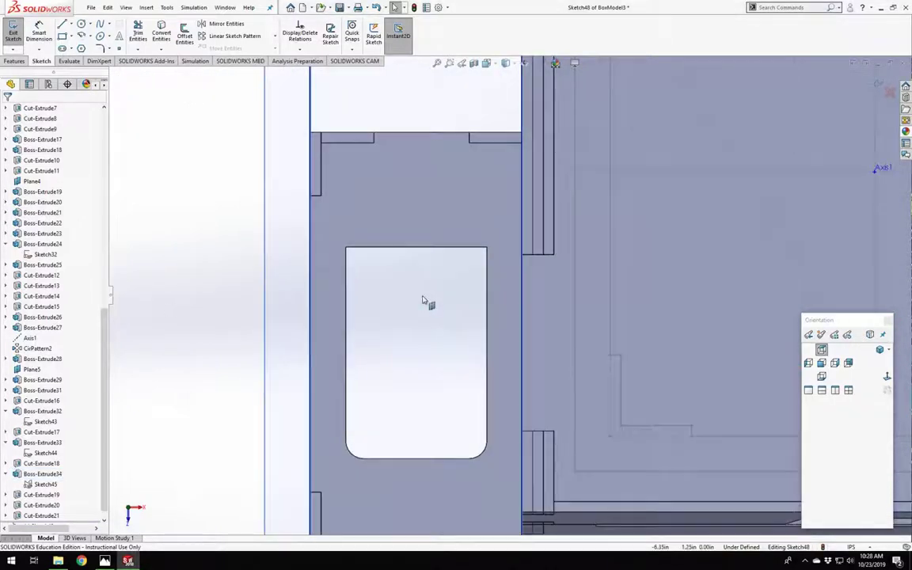
Offset the entire edge loop of the top panel's rounded opening inward by 0.01 in.
right_click(388, 250)
left_click(429, 268)
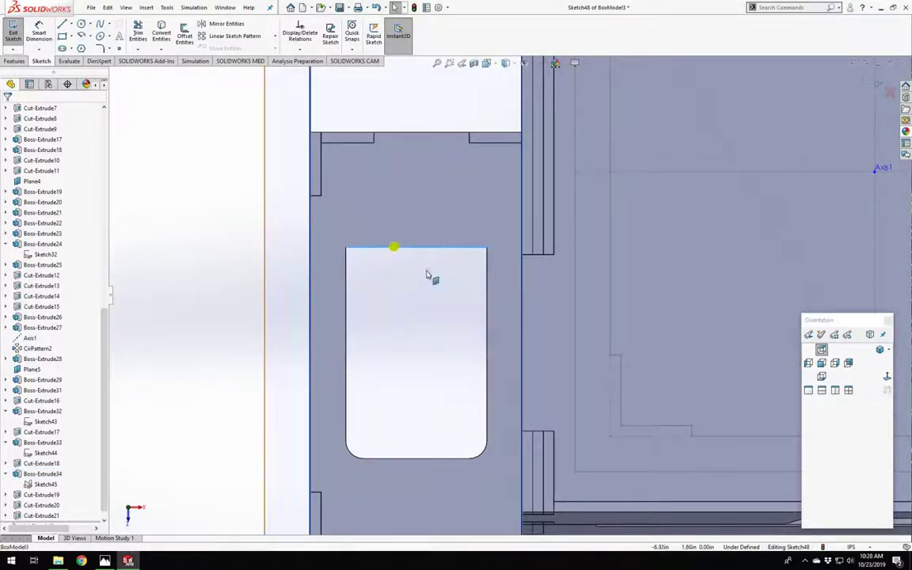
left_click(395, 247)
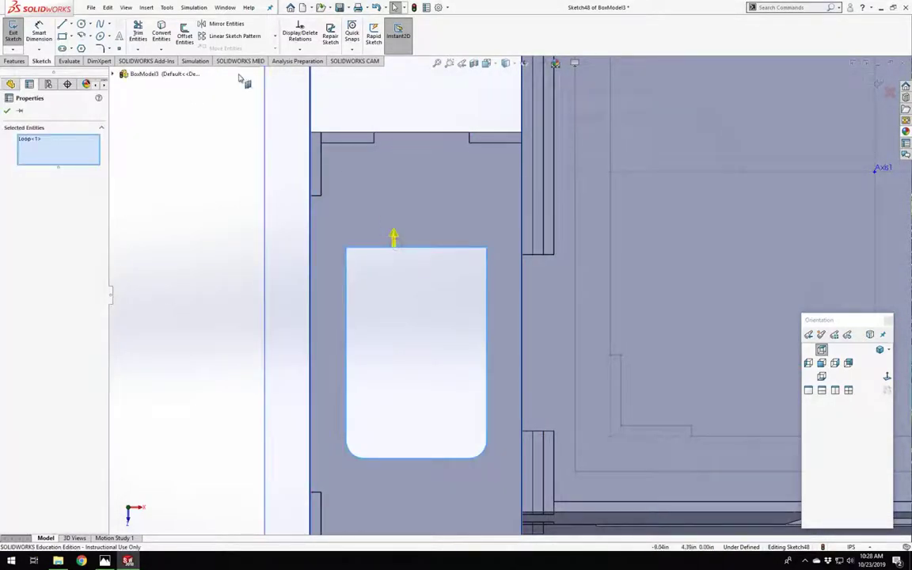
left_click(183, 30)
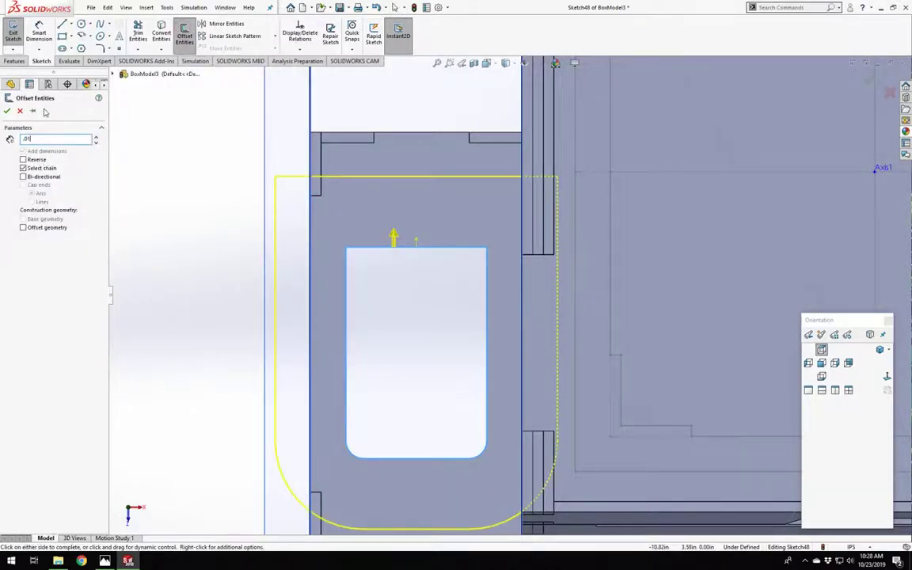
type(".01")
key("Return")
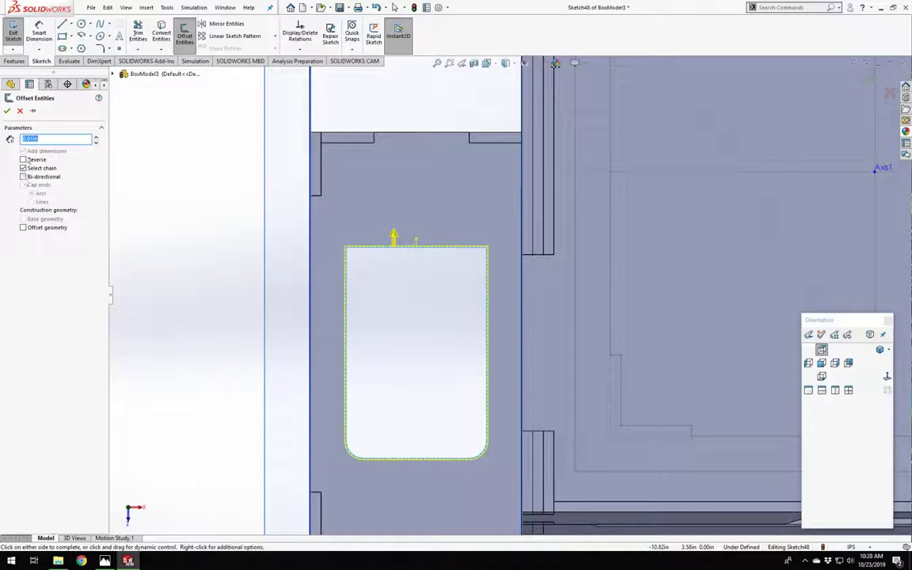
left_click(23, 160)
scroll(437, 246, "down", 3)
scroll(405, 342, "up", 2)
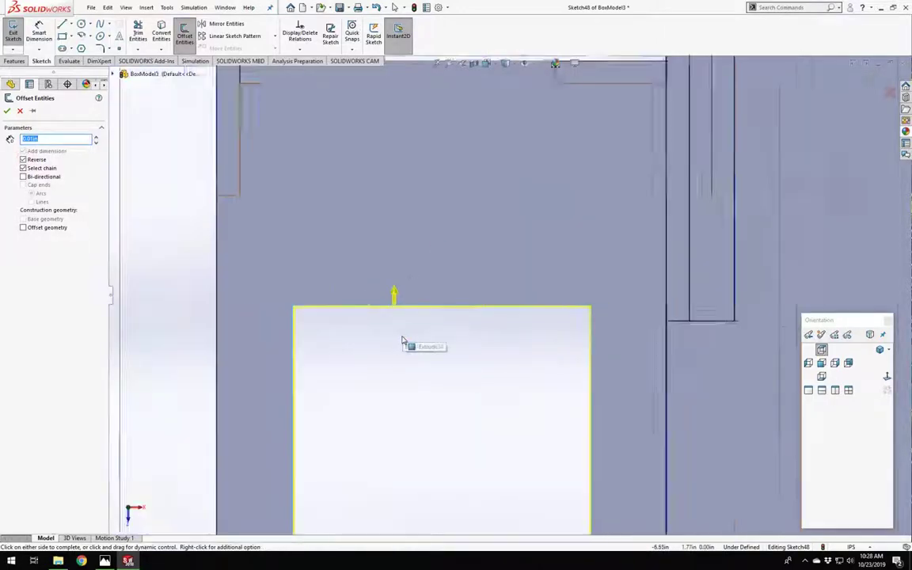
scroll(482, 384, "up", 1)
scroll(545, 391, "down", 3)
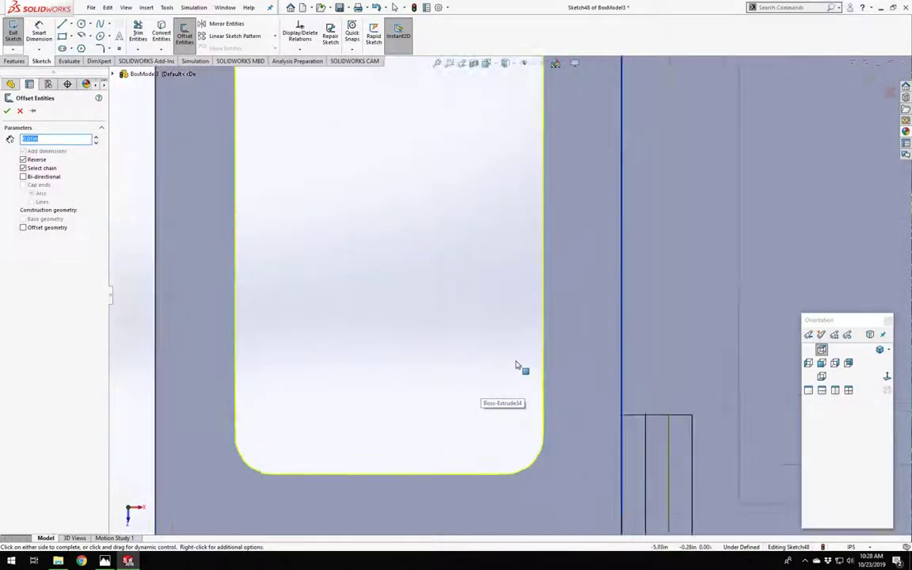
scroll(519, 368, "up", 1)
left_click(495, 357)
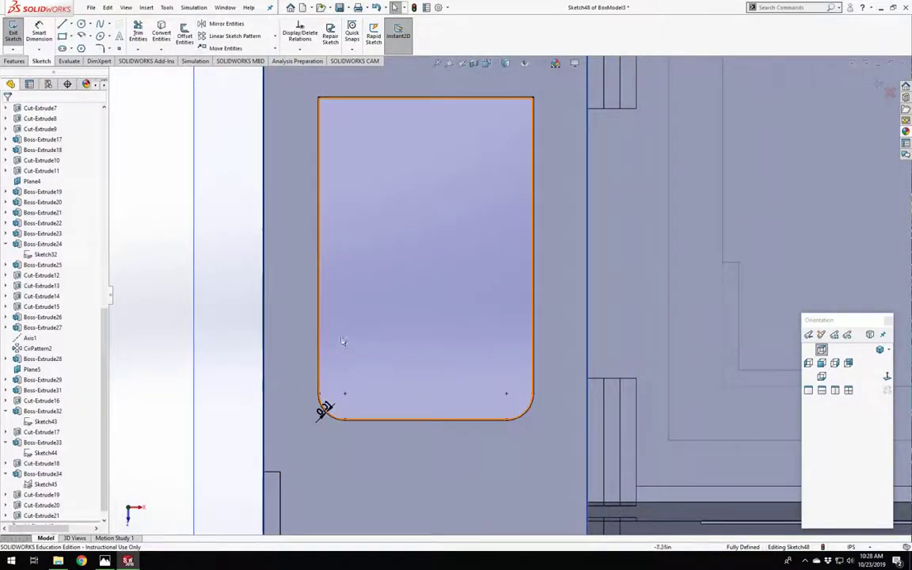
scroll(475, 269, "up", 3)
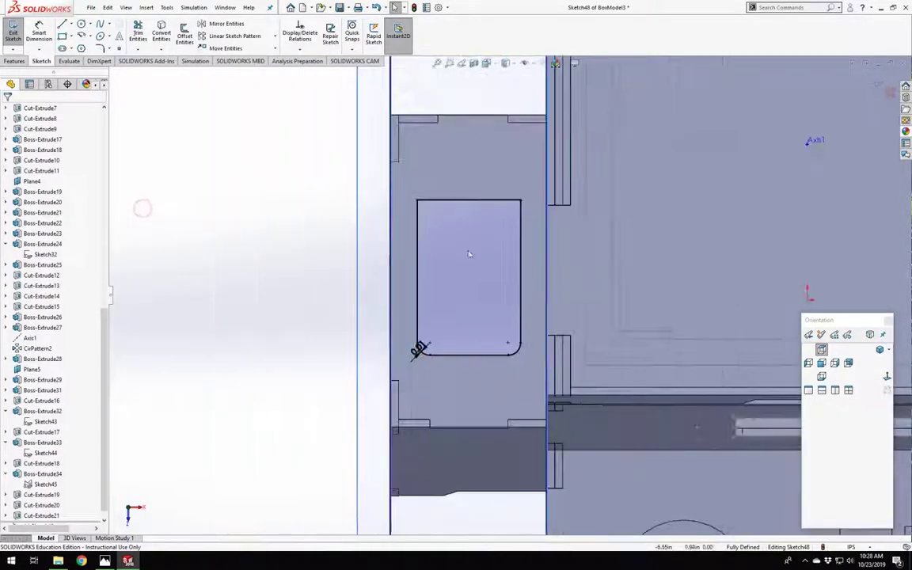
scroll(427, 242, "down", 2)
mouse_move(409, 242)
middle_mouse_down()
mouse_move(444, 164)
mouse_move(492, 402)
mouse_move(498, 321)
middle_mouse_up()
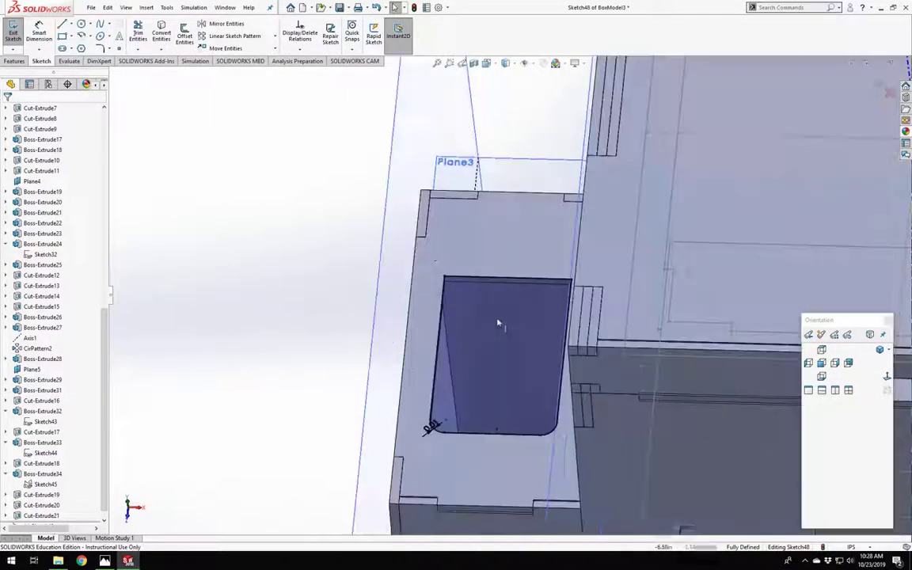
left_click(821, 349)
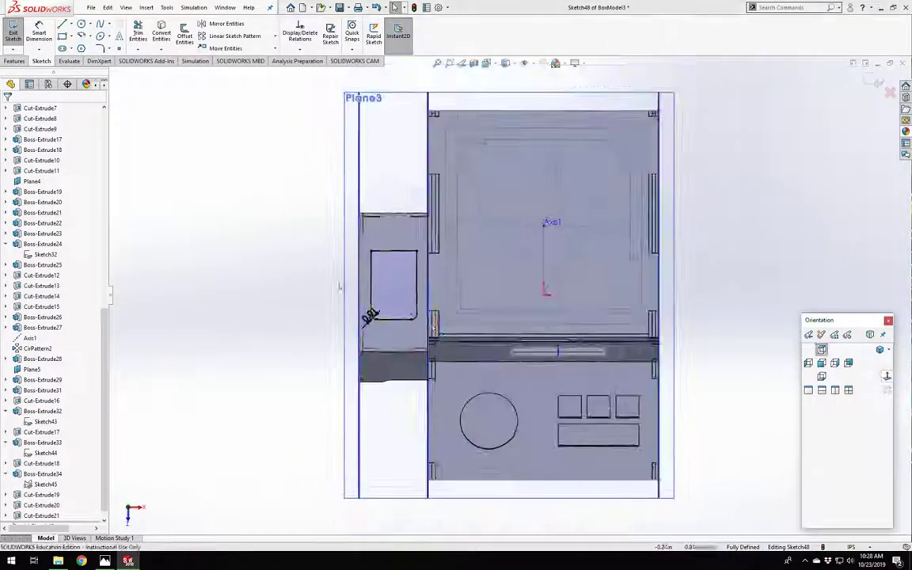
scroll(400, 300, "up", 3)
scroll(533, 342, "up", 2)
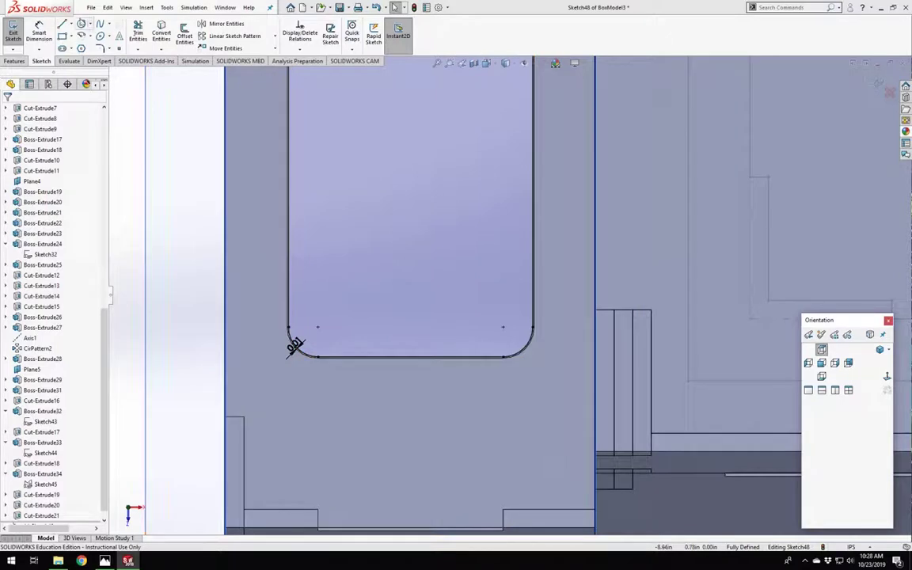
key("z")
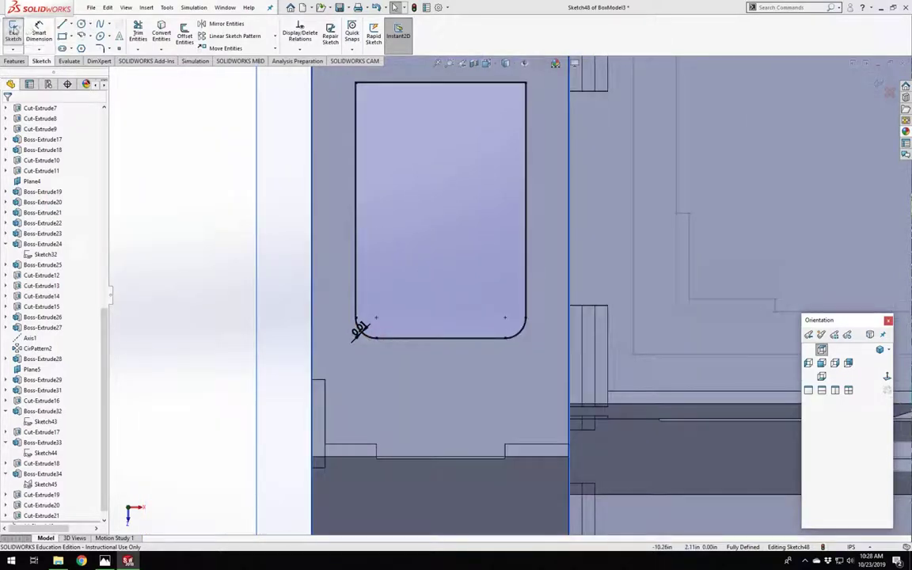
Extrude the offset profile down into the opening as an unmerged body, linking its depth to the material global variable (0.15 in).
left_click(13, 30)
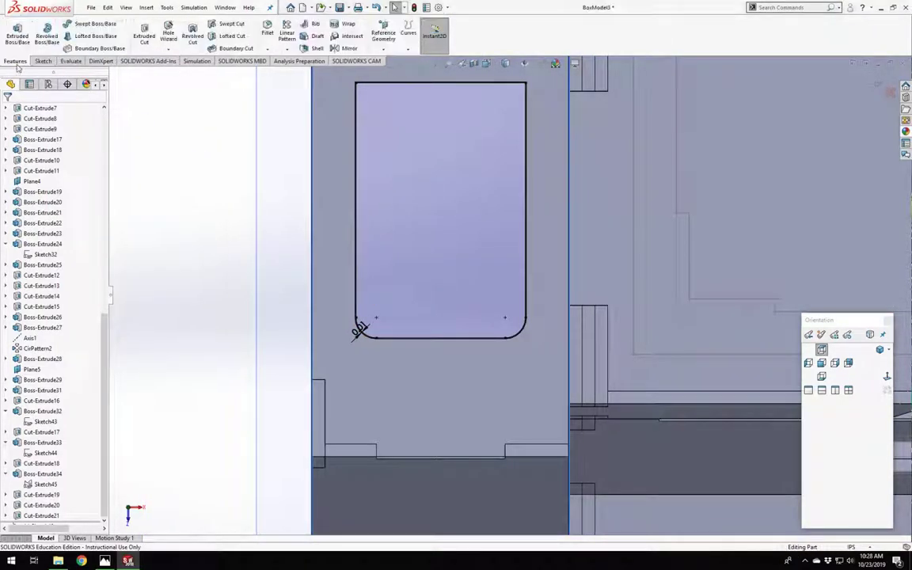
left_click(17, 33)
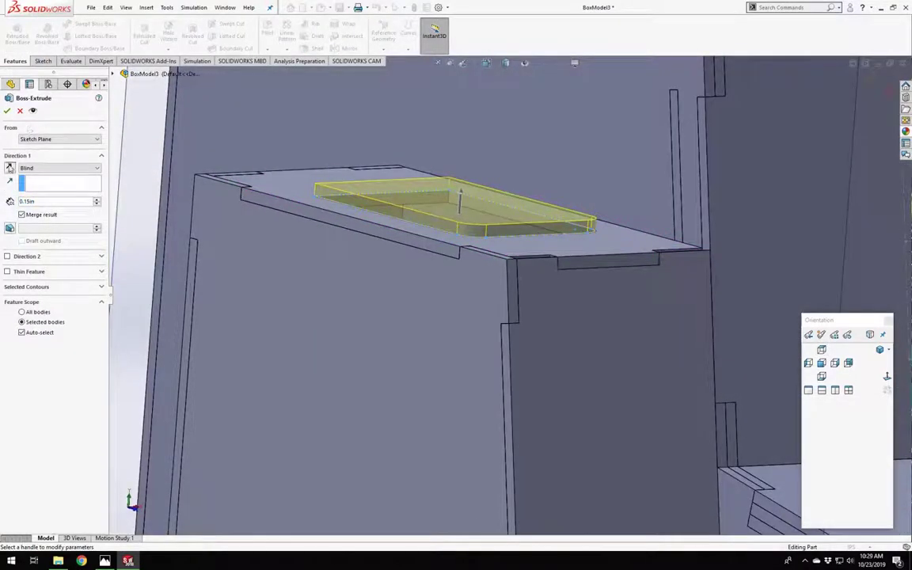
left_click(10, 167)
type("=mat")
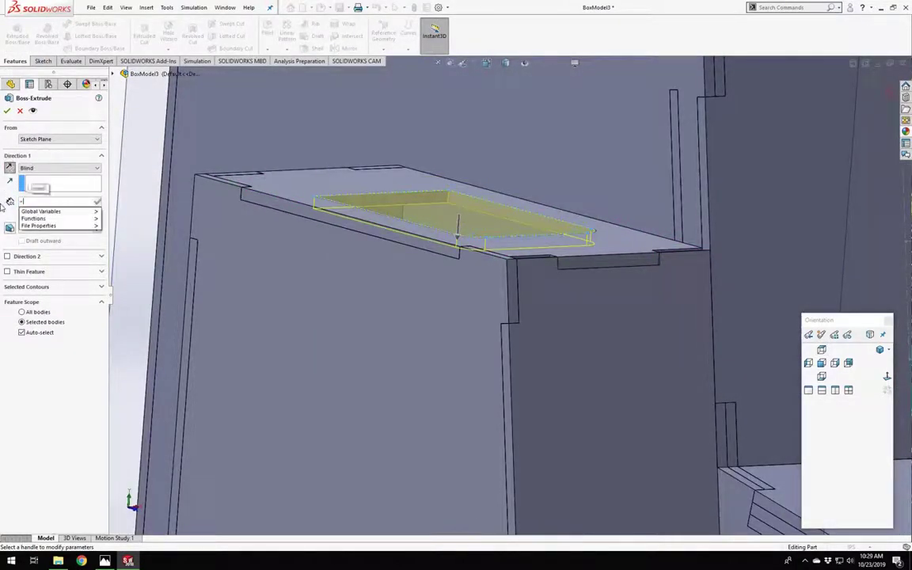
key("Down")
key("Return")
key("Return")
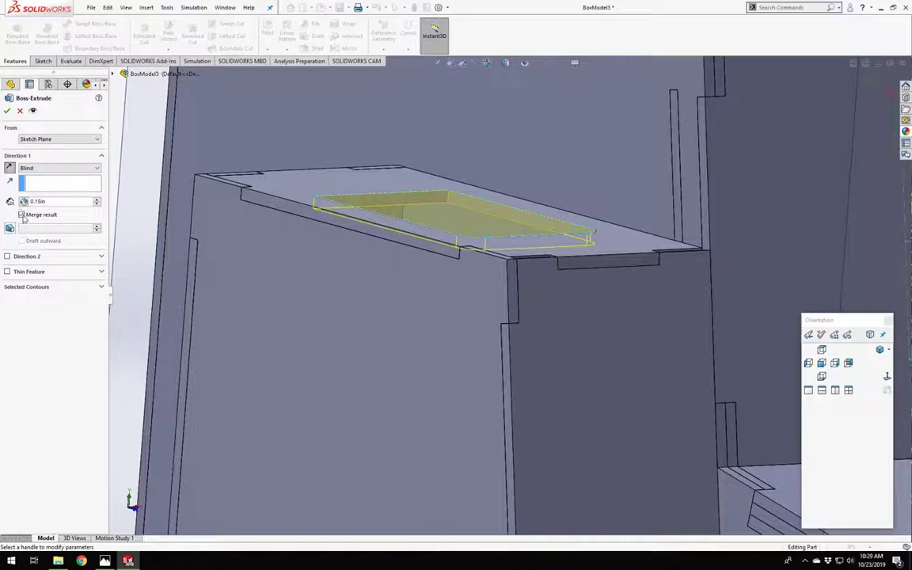
scroll(366, 318, "up", 4)
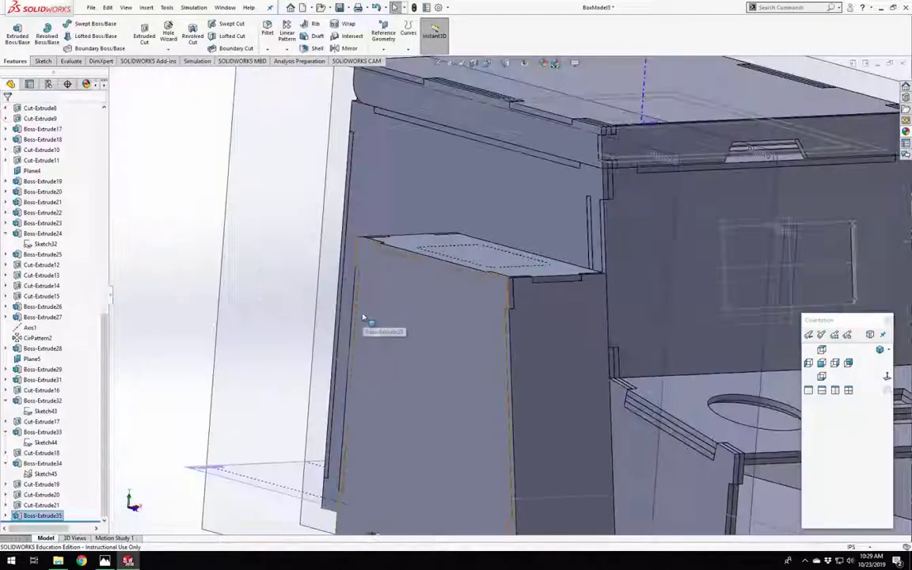
left_click(216, 241)
Start a sketch on the new insert's top face and draw a circle about 0.86 in across near its rounded end.
scroll(486, 308, "down", 6)
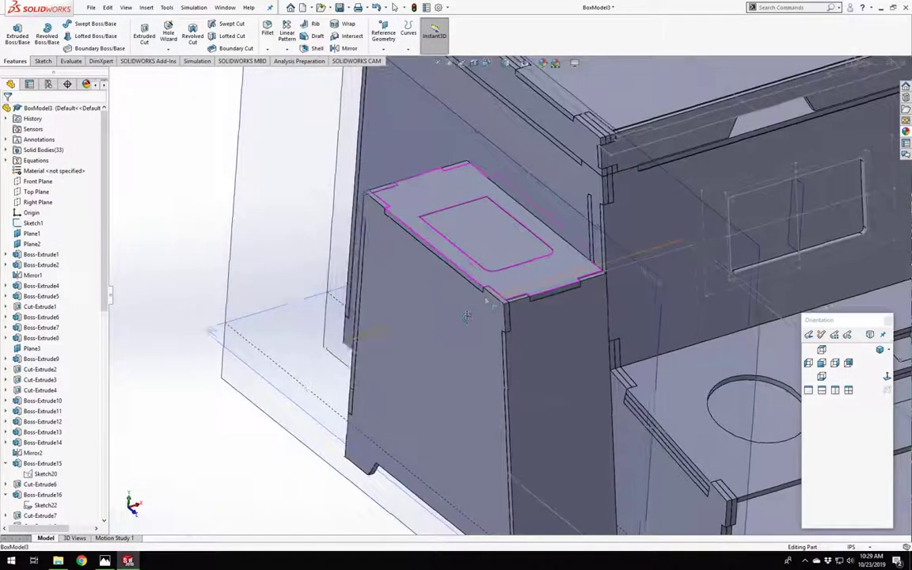
left_click(486, 309)
left_click(531, 266)
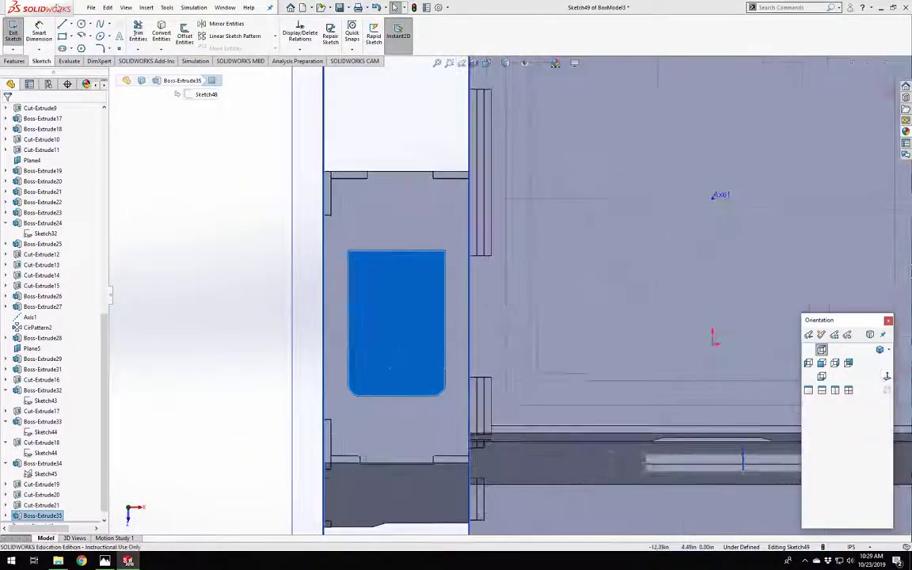
scroll(391, 372, "down", 3)
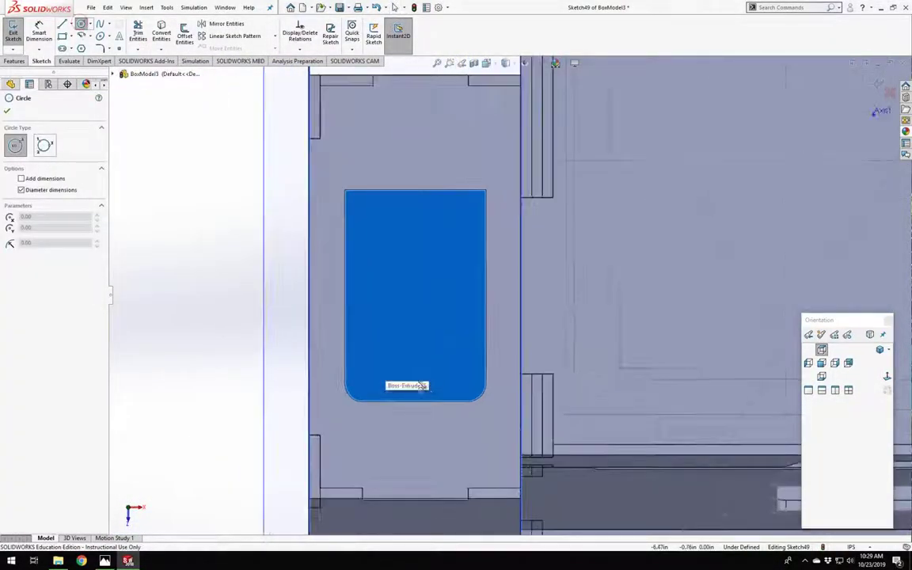
left_click(416, 358)
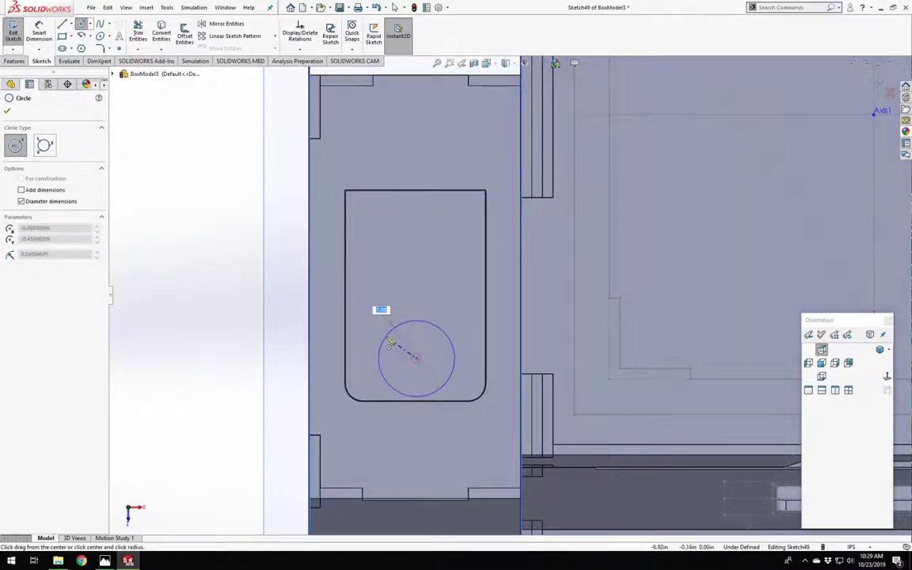
left_click(394, 338)
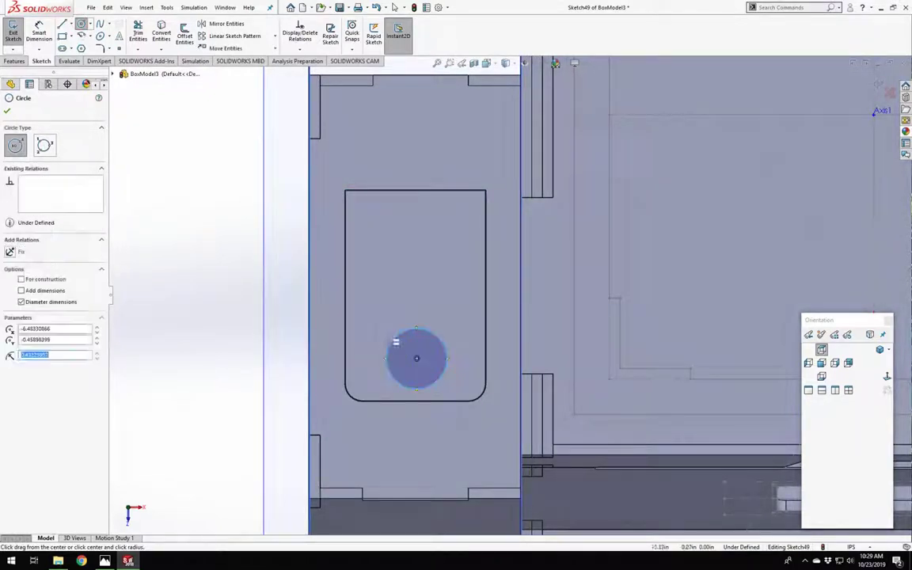
Dimension the circle's diameter to 1 in.
left_click(44, 36)
left_click(397, 334)
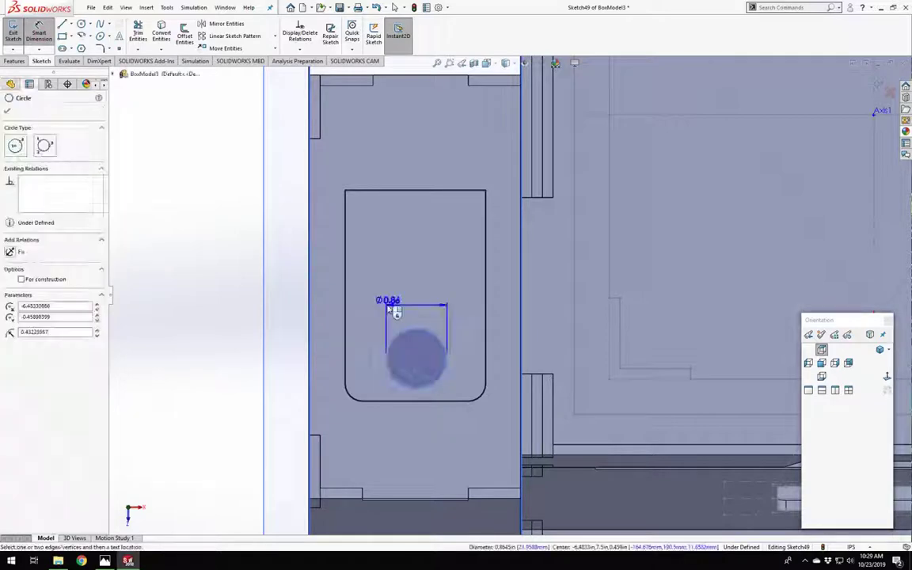
left_click(387, 301)
type("1")
key("Return")
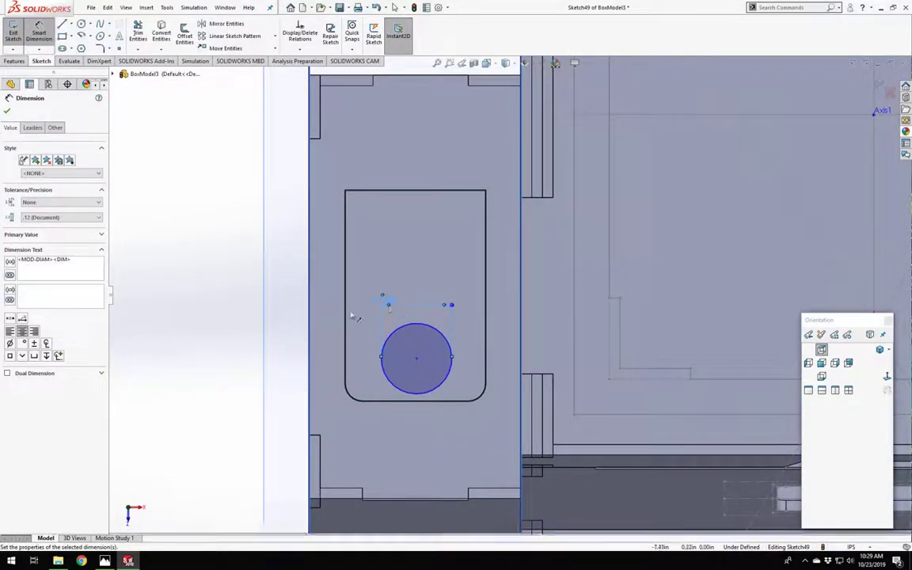
key("Escape")
scroll(352, 423, "down", 3)
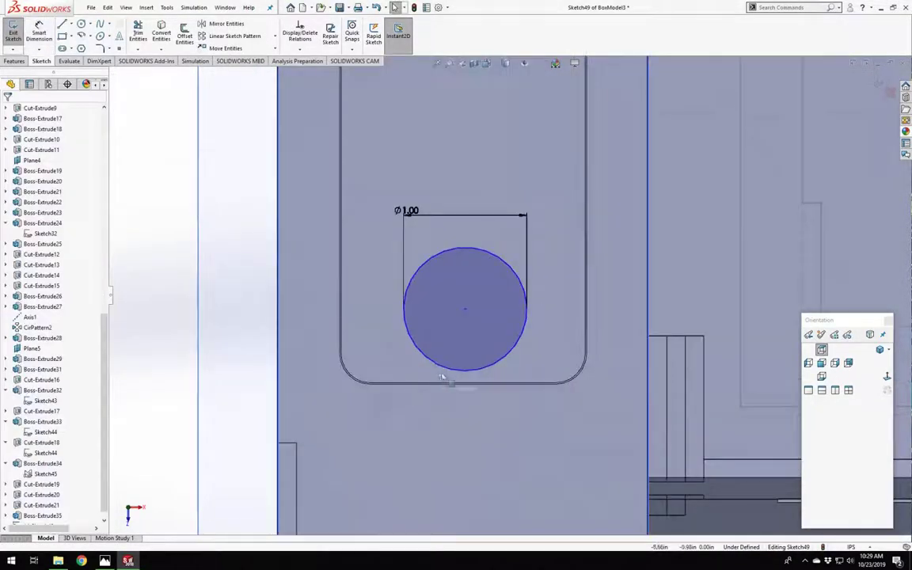
left_click(466, 313)
scroll(466, 314, "up", 5)
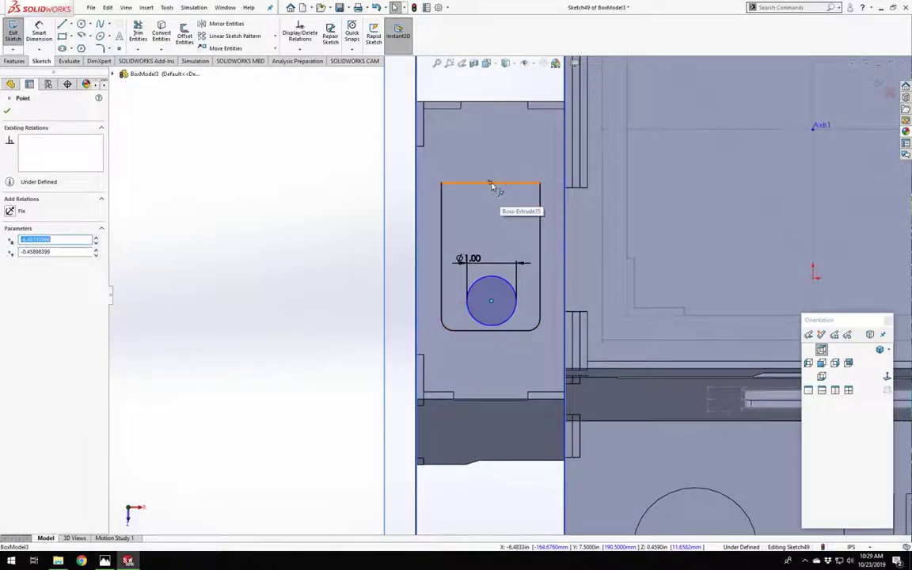
left_click(490, 185, "ctrl")
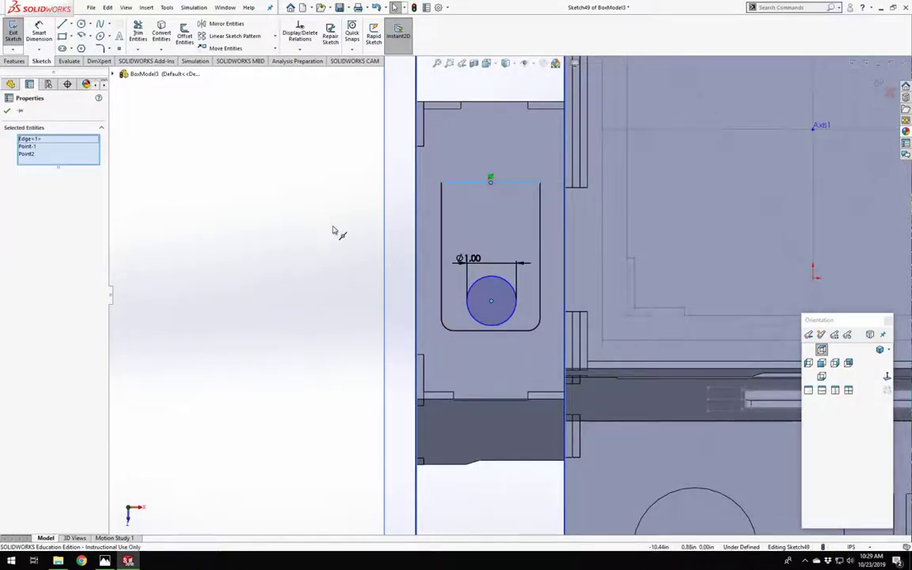
left_click(296, 204)
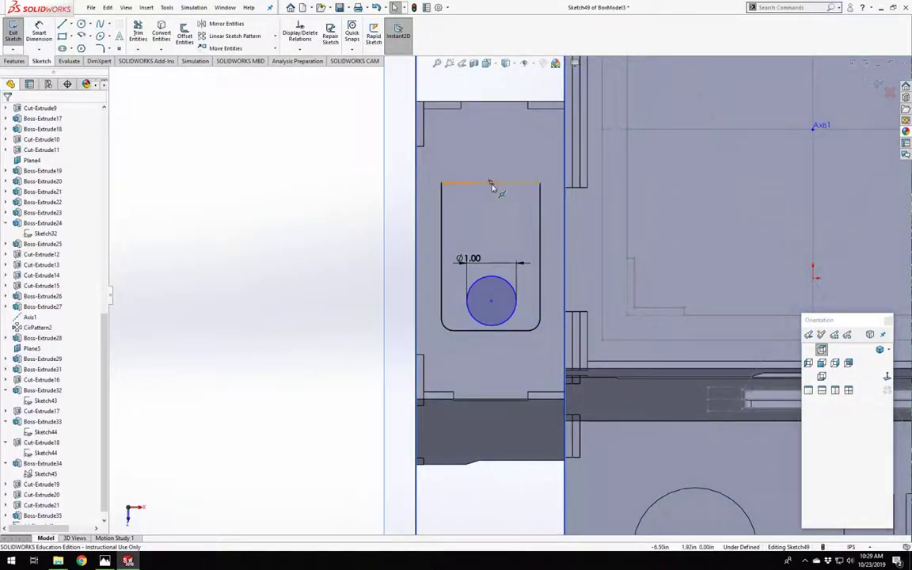
left_click(490, 184)
left_click(491, 302, "ctrl")
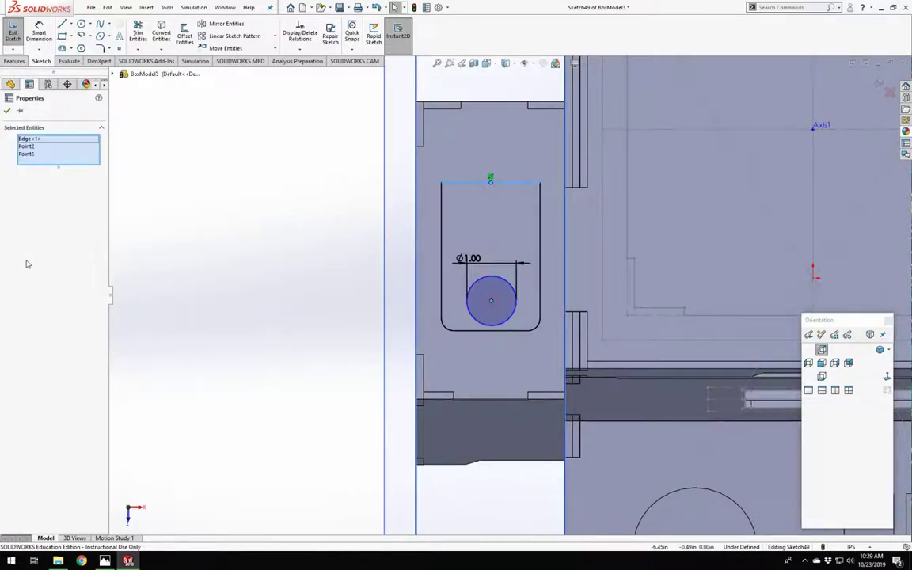
left_click(232, 242)
Add a vertical relation between the circle's centre and the midpoint of the insert's straight end edge.
scroll(496, 159, "down", 5)
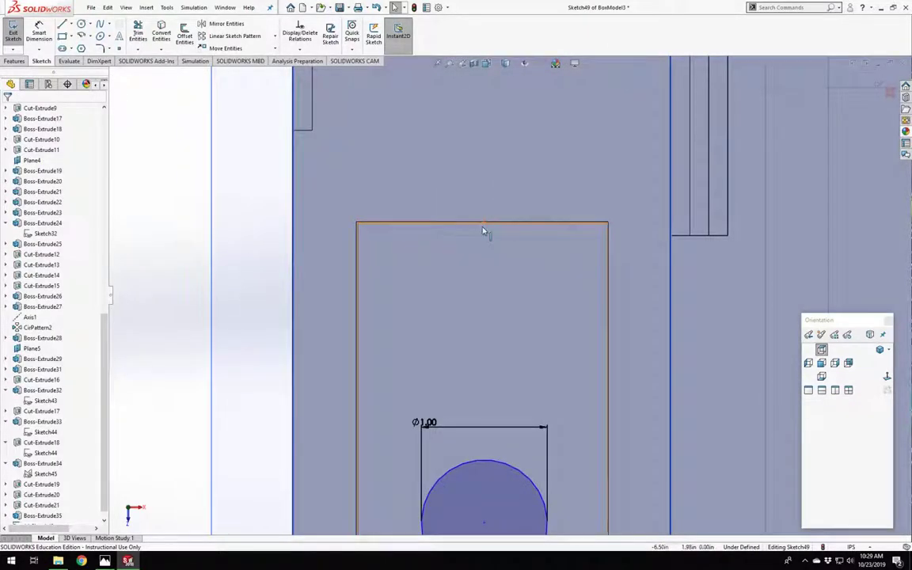
scroll(491, 238, "down", 5)
right_click(496, 259)
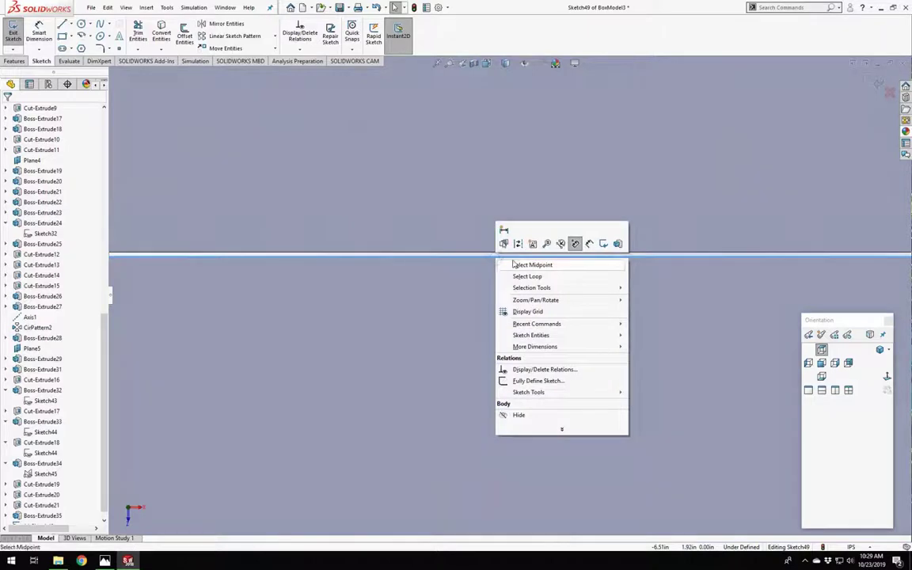
left_click(516, 264)
scroll(502, 417, "up", 8)
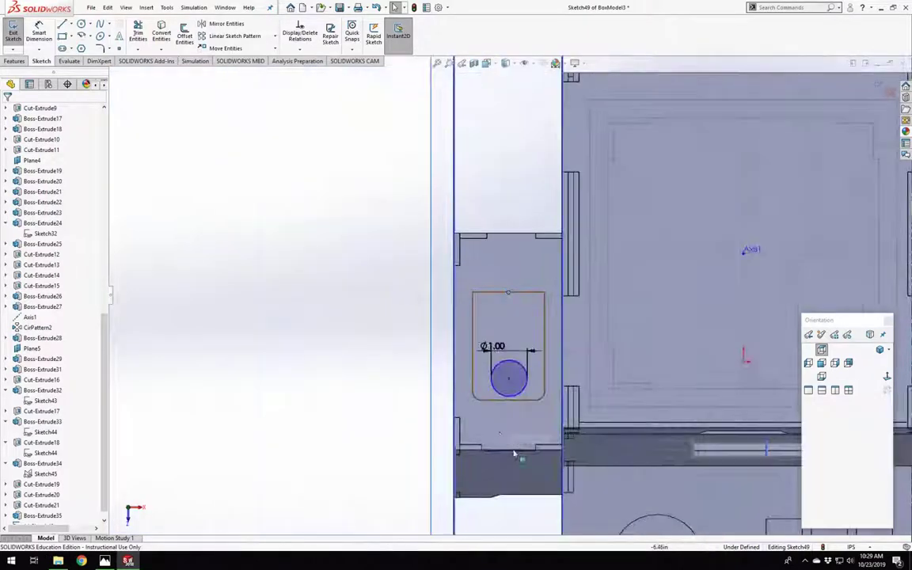
left_click(507, 378, "ctrl")
left_click(143, 311)
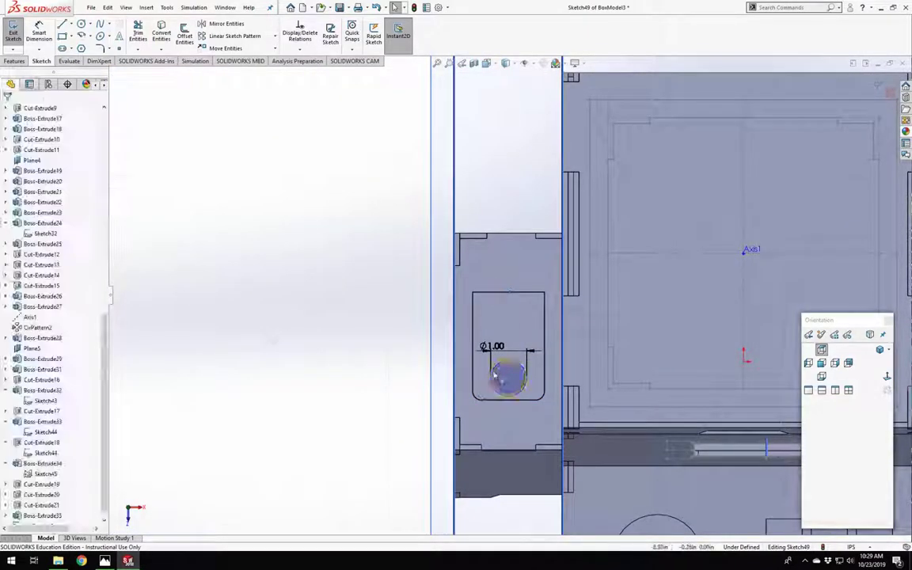
Dimension the circle's centre 0.75 in from the opening's rounded-corner end edge and finish the sketch.
scroll(489, 387, "down", 4)
left_click(38, 32)
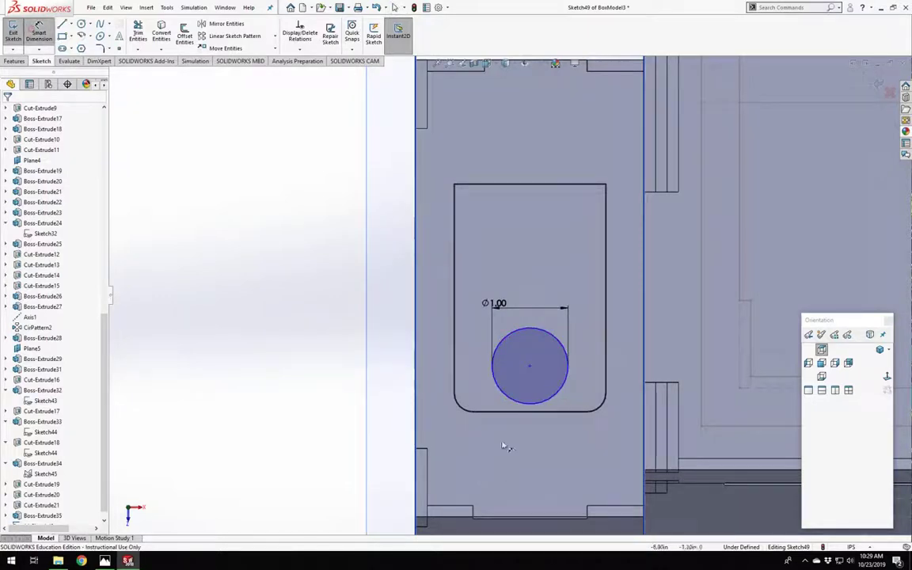
left_click(530, 370)
scroll(522, 411, "down", 5)
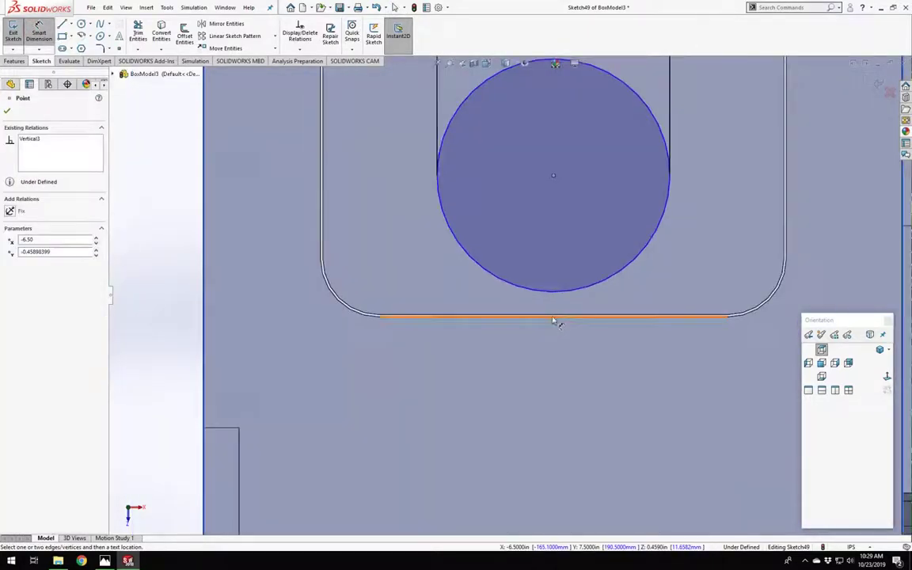
left_click(556, 318)
left_click(408, 247)
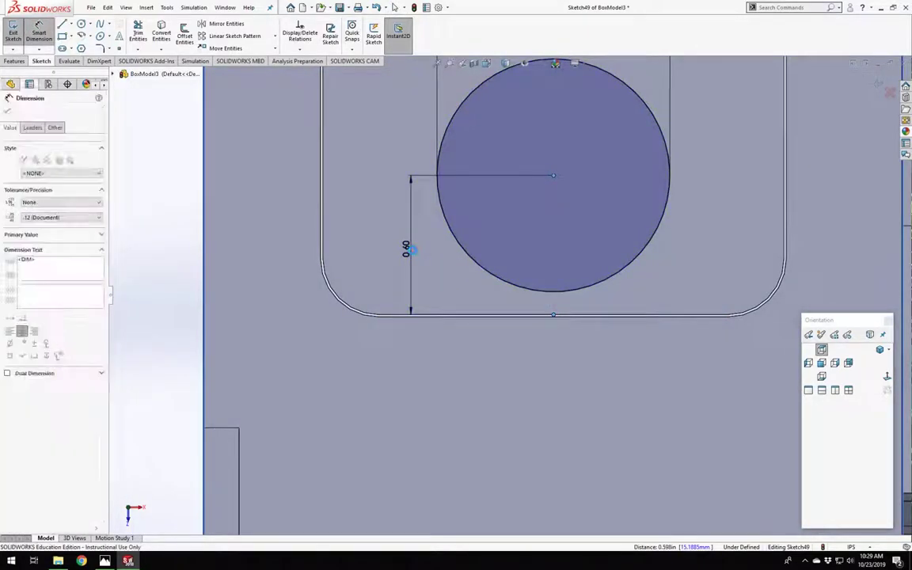
type(".75")
key("Return")
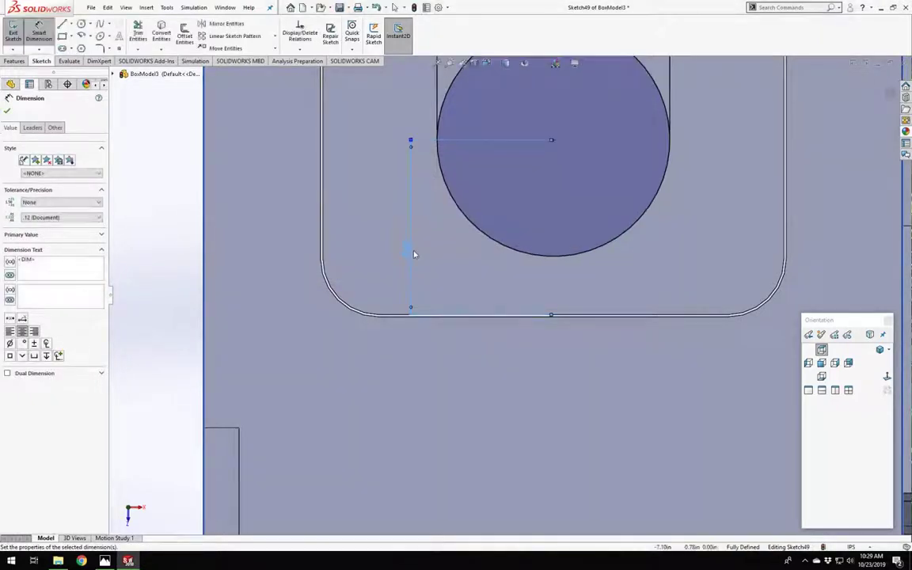
scroll(414, 252, "up", 6)
key("Escape")
scroll(384, 189, "up", 3)
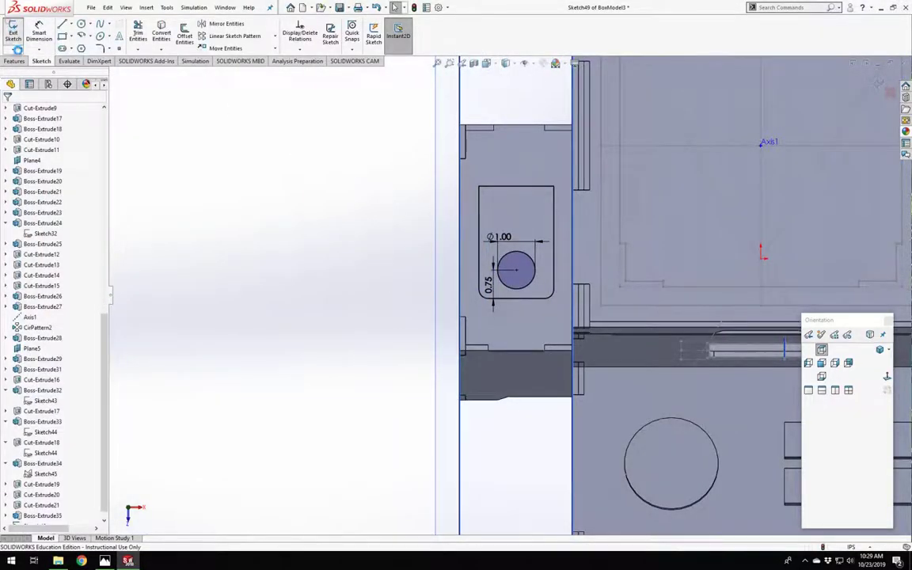
left_click(12, 35)
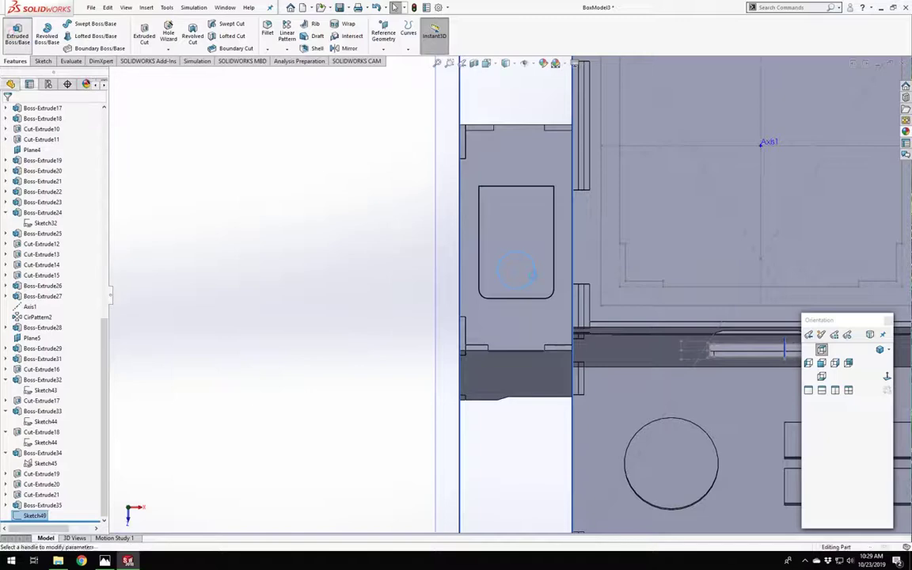
Extrude the circle upward as an unmerged body, linking its depth to the mat global variable (0.15 in).
left_click(16, 36)
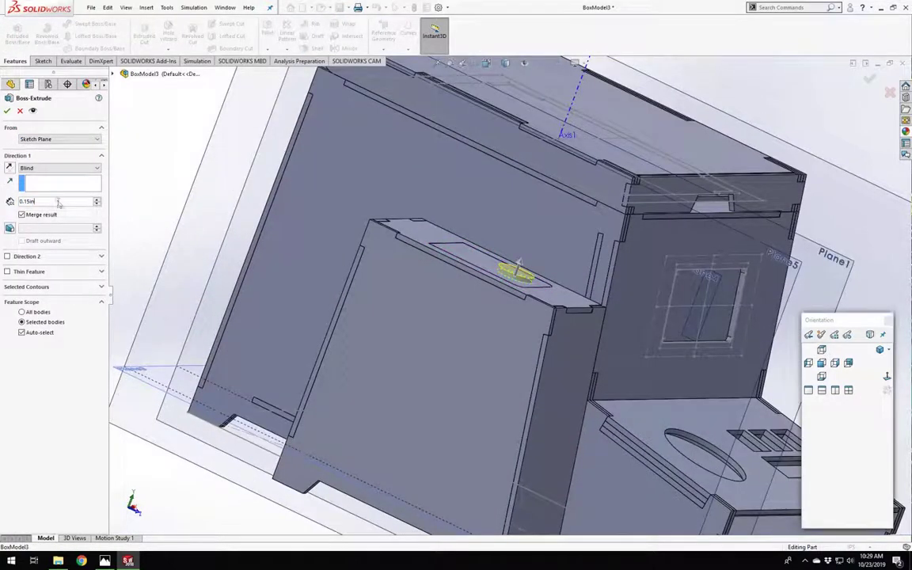
left_click(56, 202)
type("=mat")
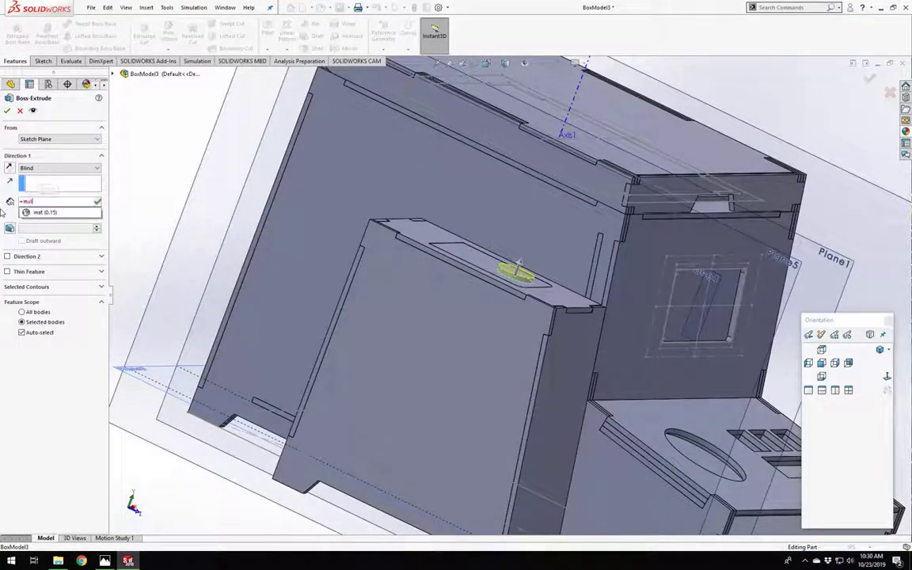
key("Return")
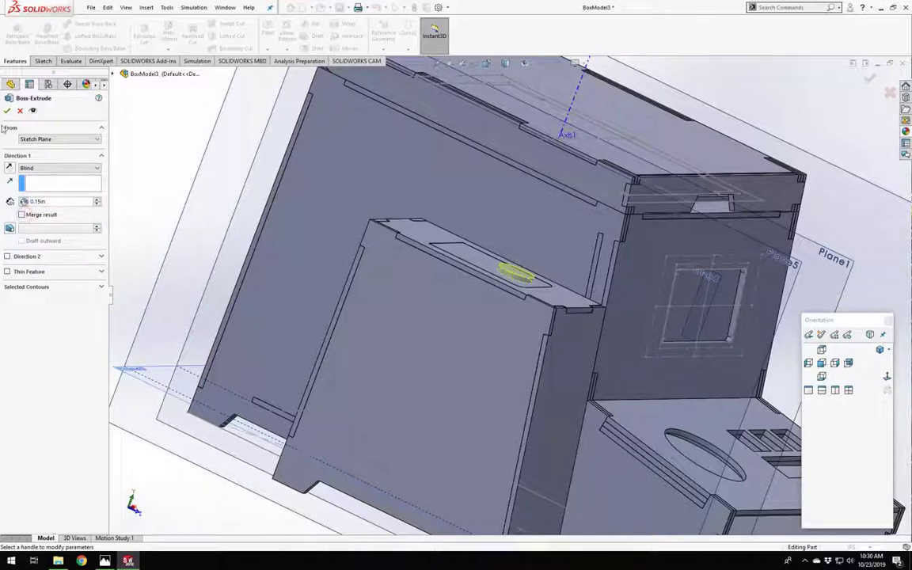
scroll(610, 273, "down", 3)
middle_click_drag(606, 273, 558, 313)
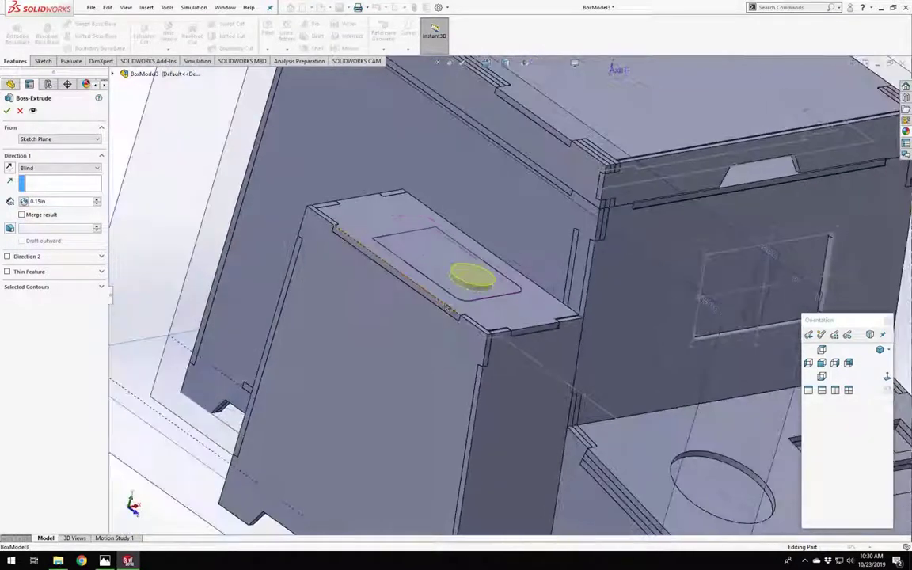
left_click(7, 110)
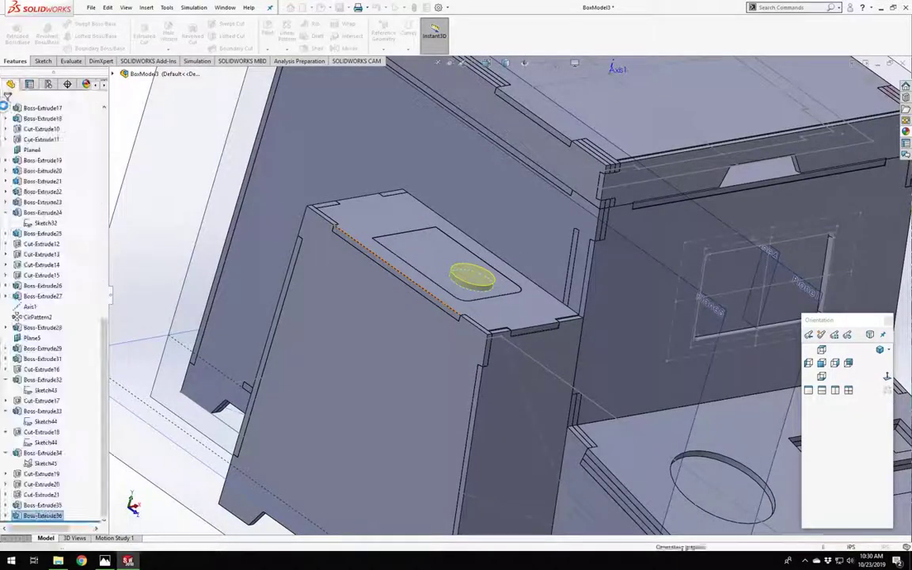
scroll(245, 375, "up", 5)
left_click(316, 453)
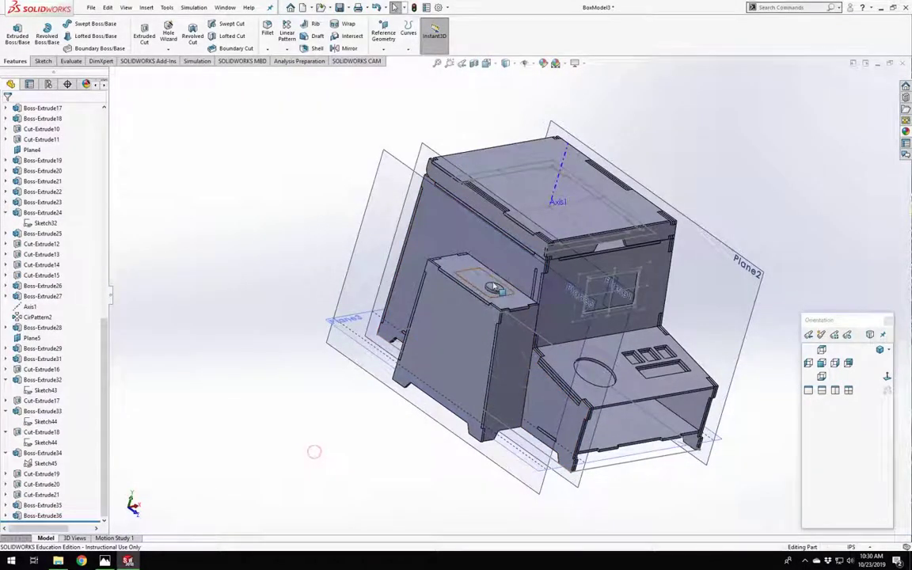
Project the circle sketch onto the insert's top face as a split line.
scroll(494, 287, "down", 5)
mouse_move(513, 324)
middle_mouse_down()
mouse_move(466, 299)
mouse_move(502, 316)
mouse_move(501, 332)
middle_mouse_up()
scroll(500, 332, "up", 3)
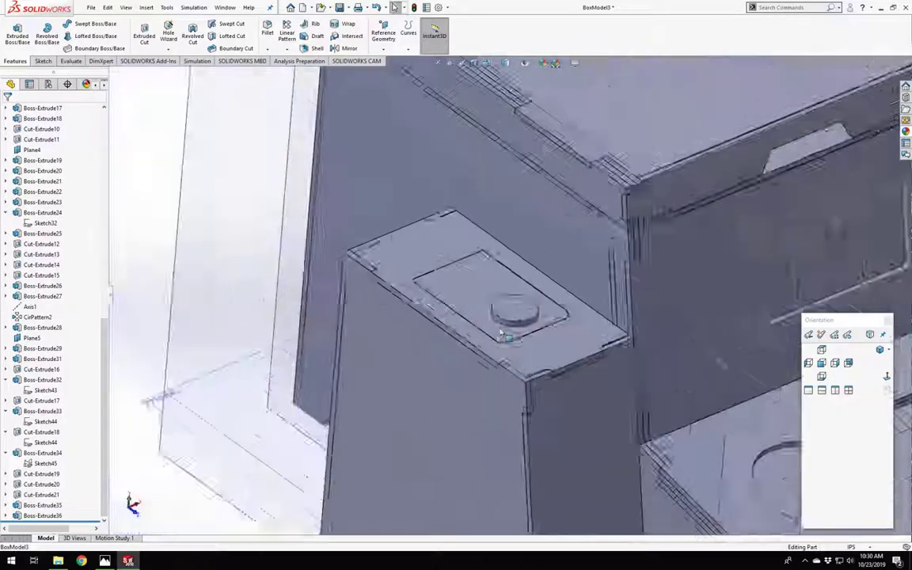
scroll(500, 332, "down", 3)
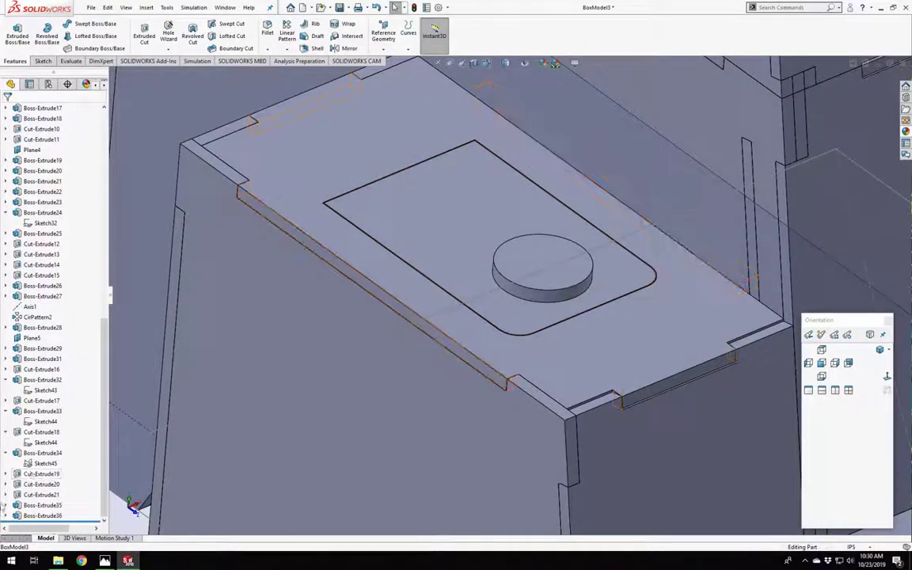
left_click(6, 516)
left_click(27, 515)
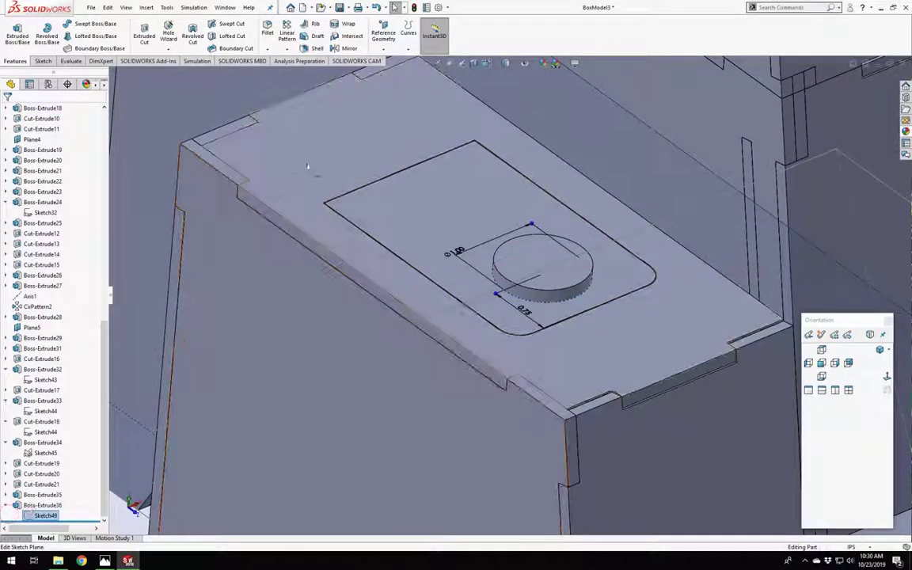
left_click(383, 36)
left_click(407, 31)
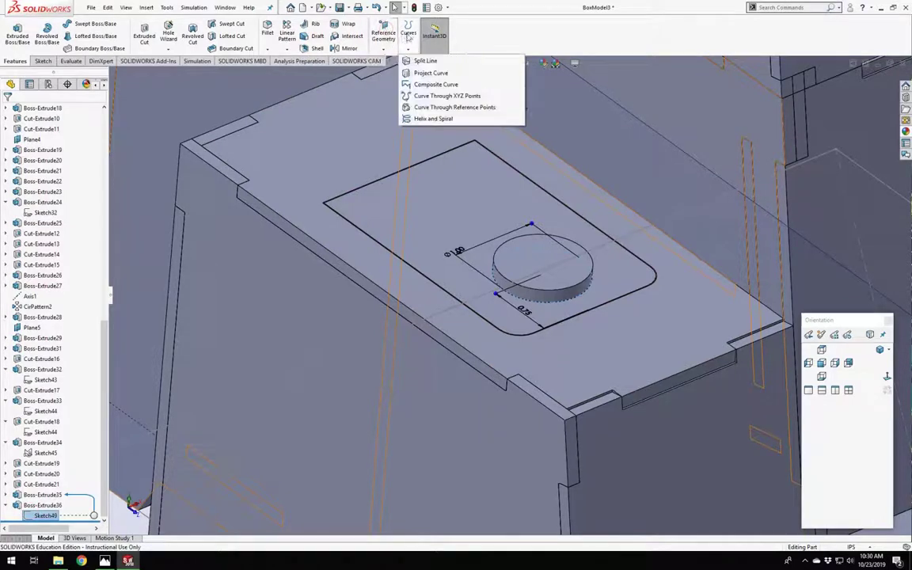
left_click(411, 69)
left_click(404, 218)
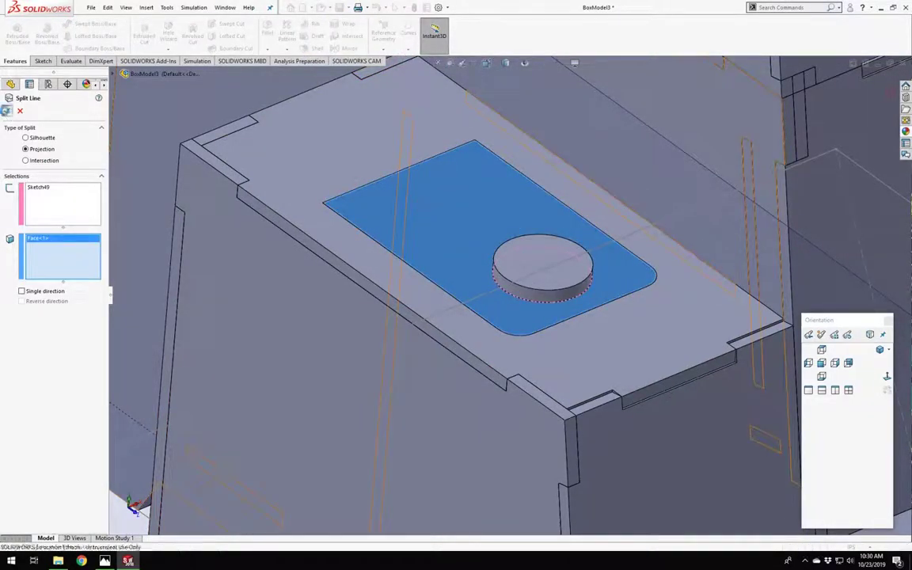
left_click(6, 111)
scroll(147, 319, "up", 5)
left_click(166, 318)
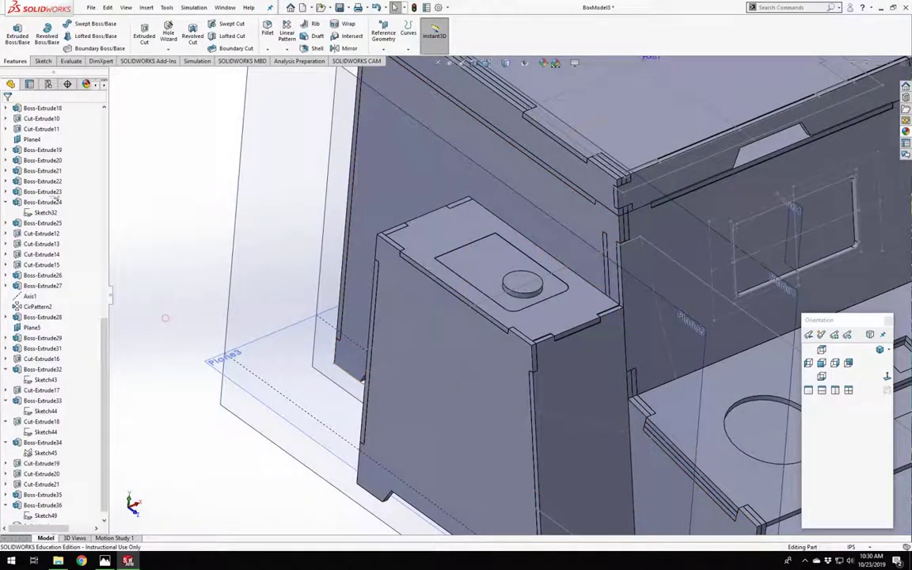
Hide the round disc body and inspect the split circle beneath it on the insert.
right_click(523, 283)
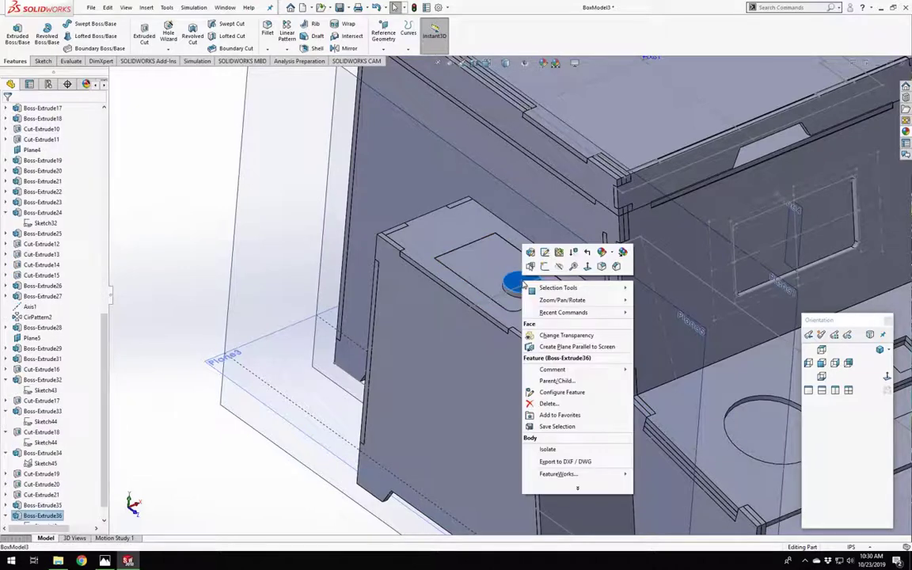
left_click(557, 269)
left_click(151, 419)
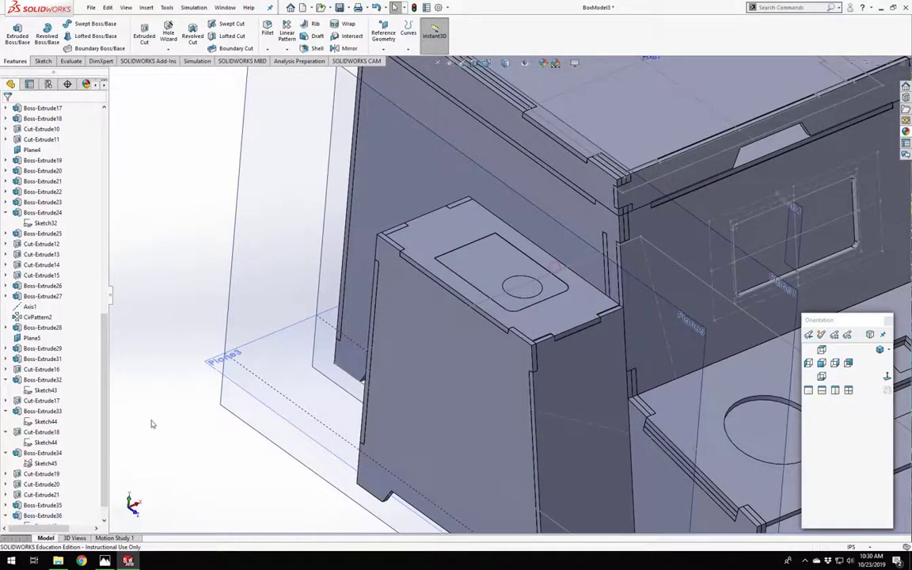
scroll(511, 295, "down", 5)
middle_click_drag(542, 305, 513, 343)
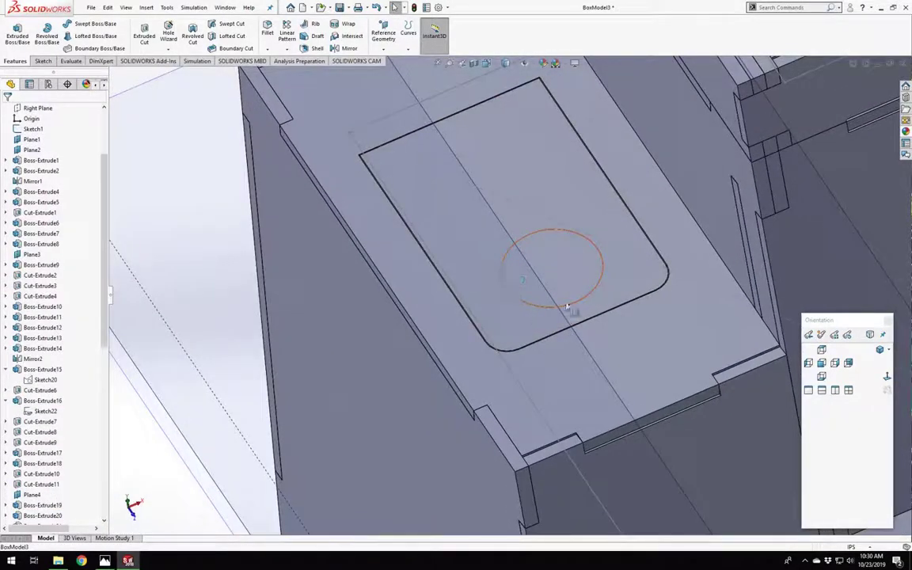
scroll(516, 268, "up", 4)
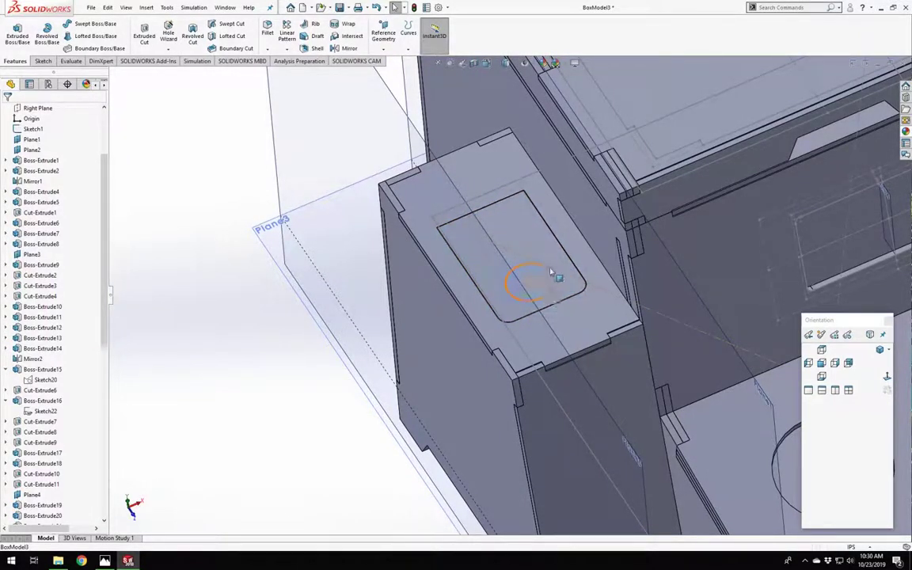
scroll(31, 162, "up", 3)
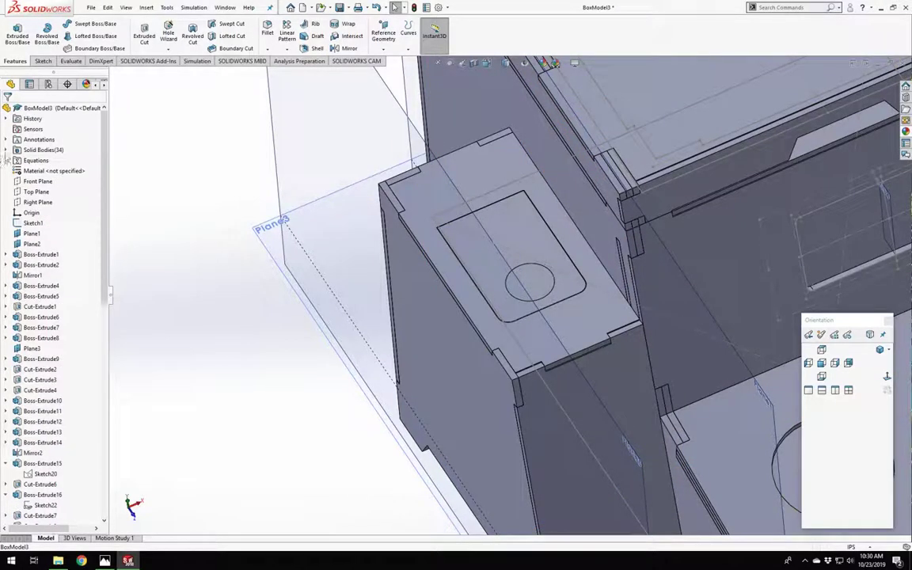
Show the hidden round disc body again.
left_click(7, 150)
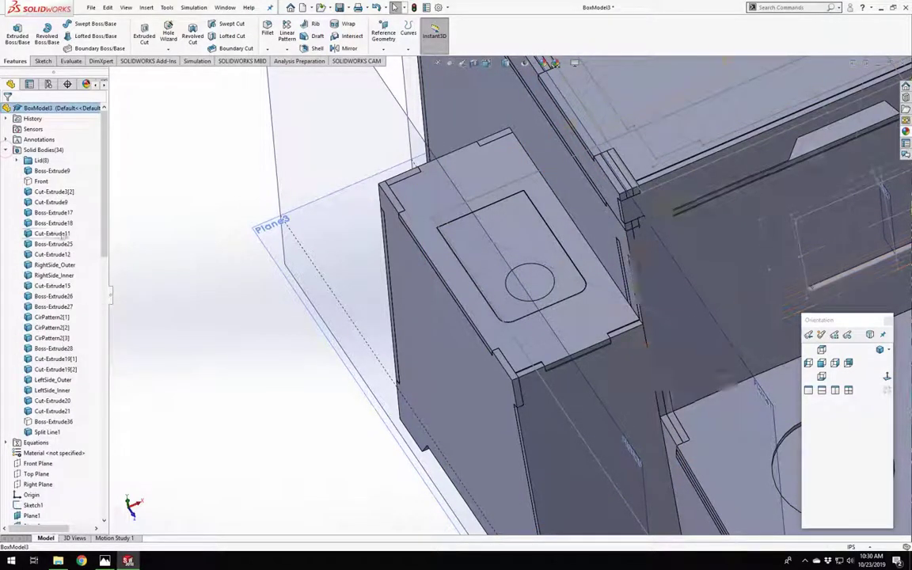
right_click(44, 423)
left_click(49, 402)
left_click(261, 384)
scroll(261, 384, "up", 6)
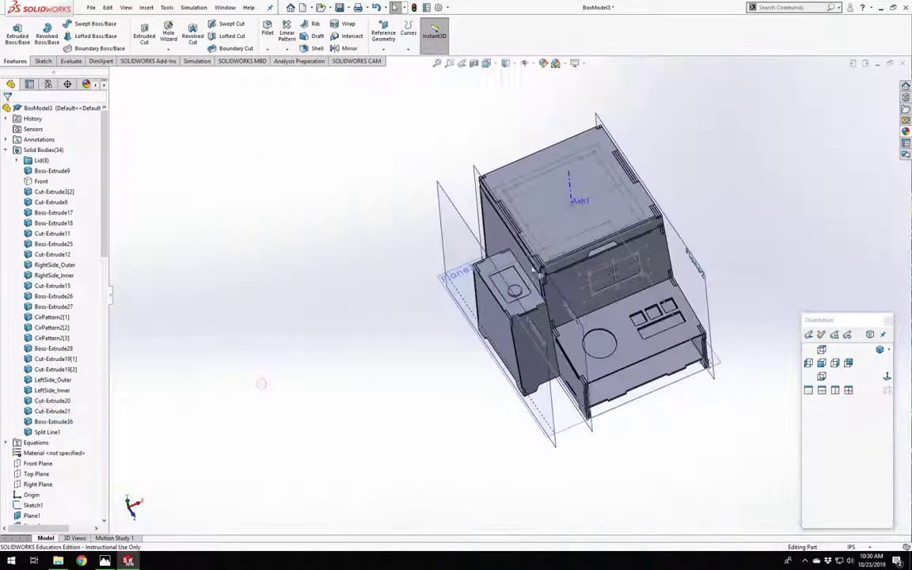
Hide the lid's side panel covering the hinge to expose the round hinge hole behind it.
middle_click_drag(554, 211, 633, 142)
scroll(590, 186, "down", 6)
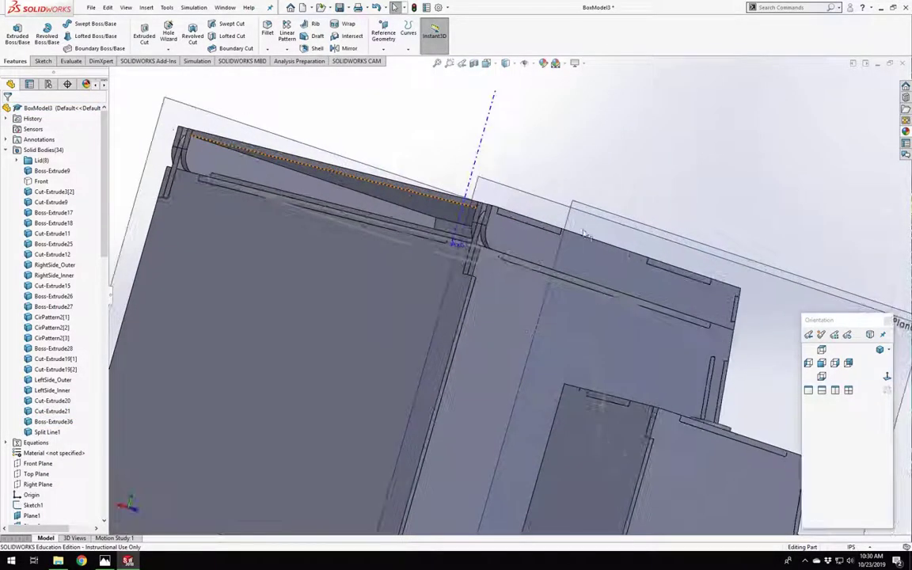
middle_click_drag(529, 211, 450, 253)
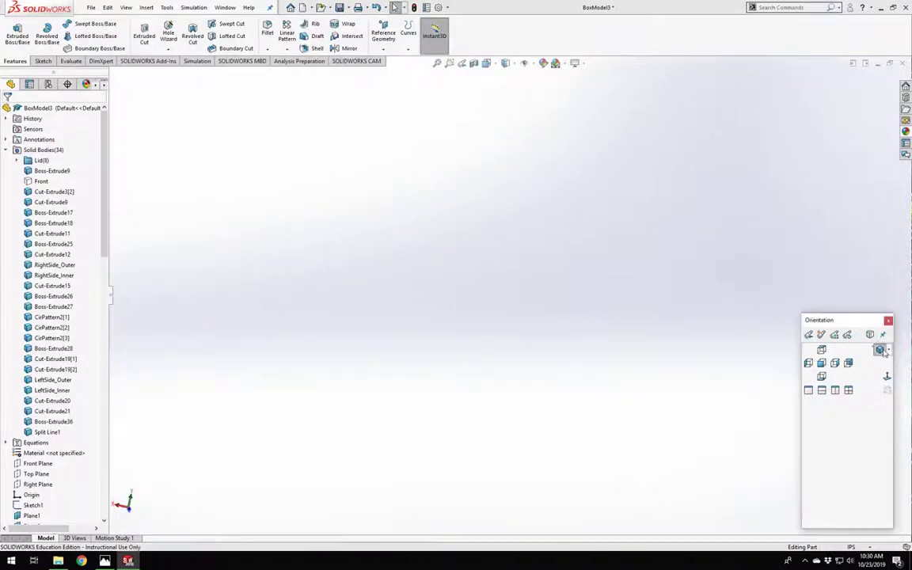
left_click(880, 349)
scroll(544, 202, "down", 6)
middle_click_drag(612, 217, 458, 270)
right_click(458, 270)
left_click(483, 258)
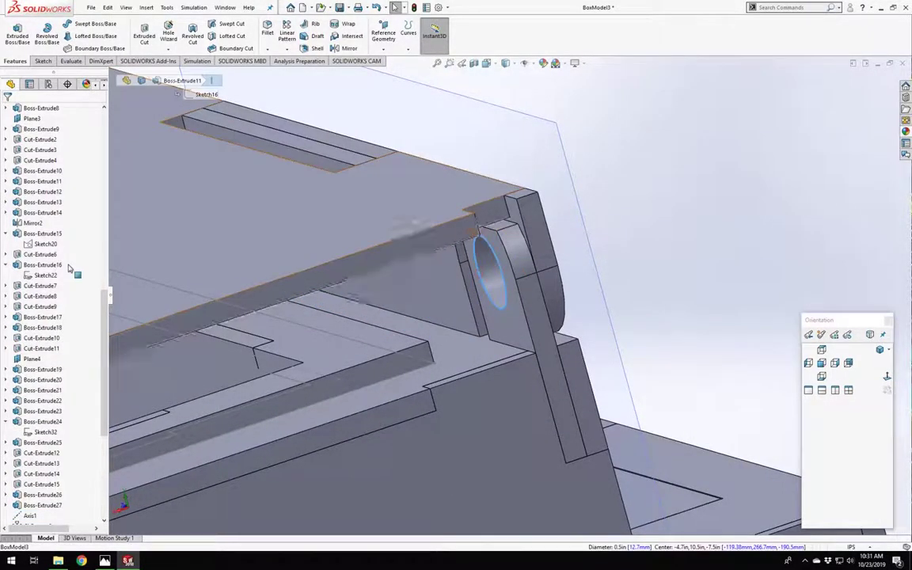
Create a sketch on the lid panel face behind the round hinge hole, converting the hole's circular edge into it.
left_click(492, 288)
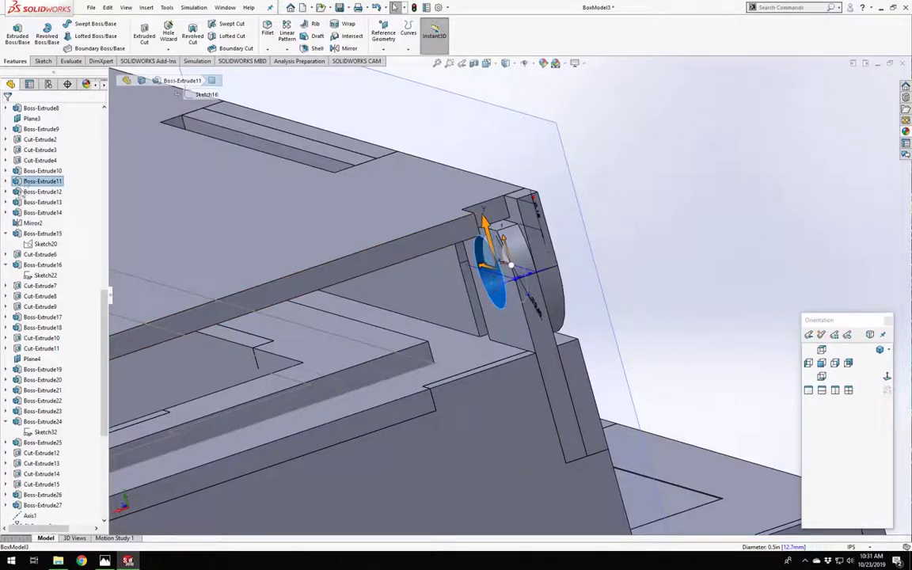
left_click(7, 181)
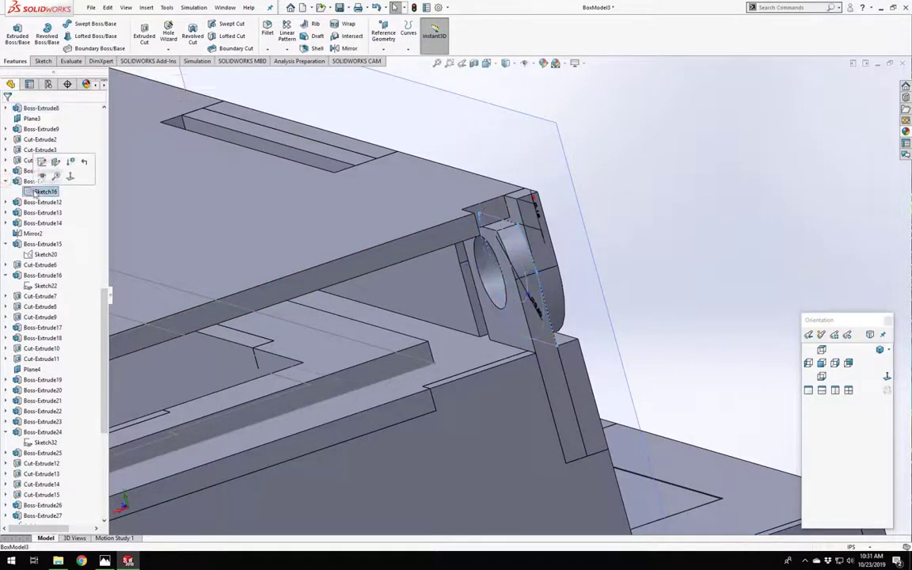
middle_click_drag(517, 265, 560, 240)
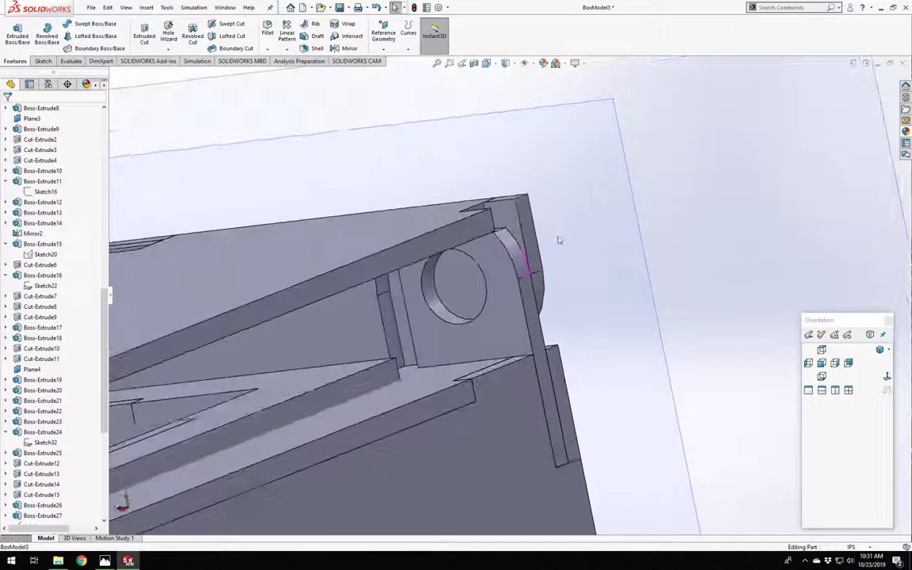
scroll(454, 299, "down", 4)
left_click(489, 267)
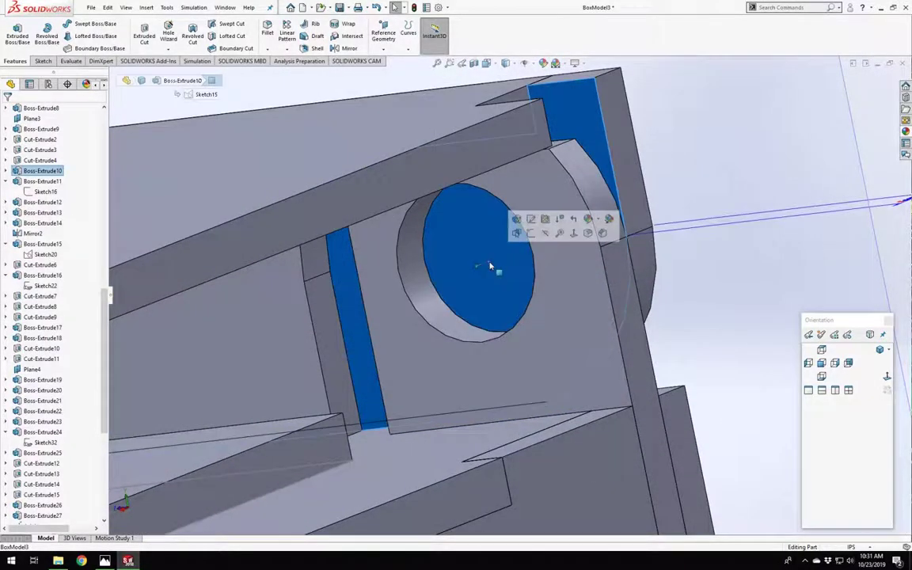
left_click(532, 231)
left_click(707, 206)
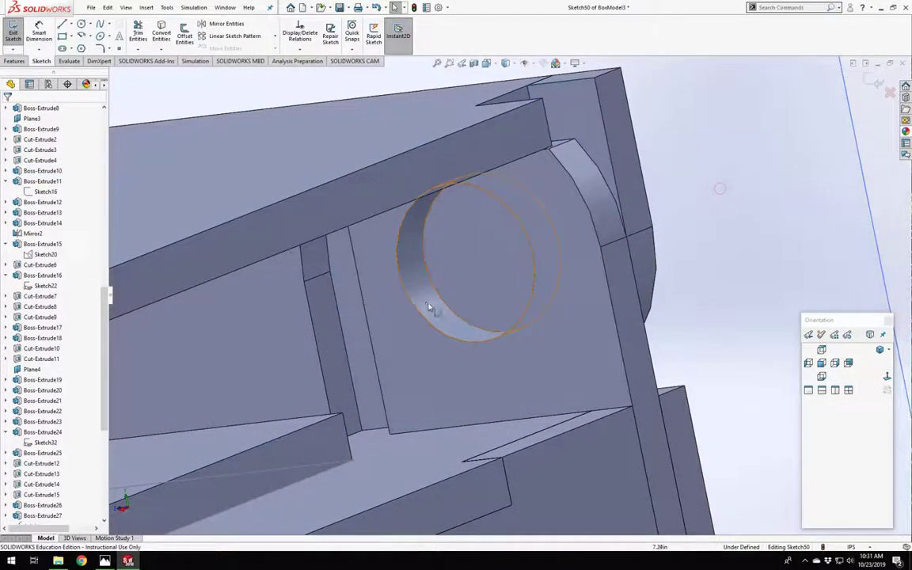
left_click(444, 306)
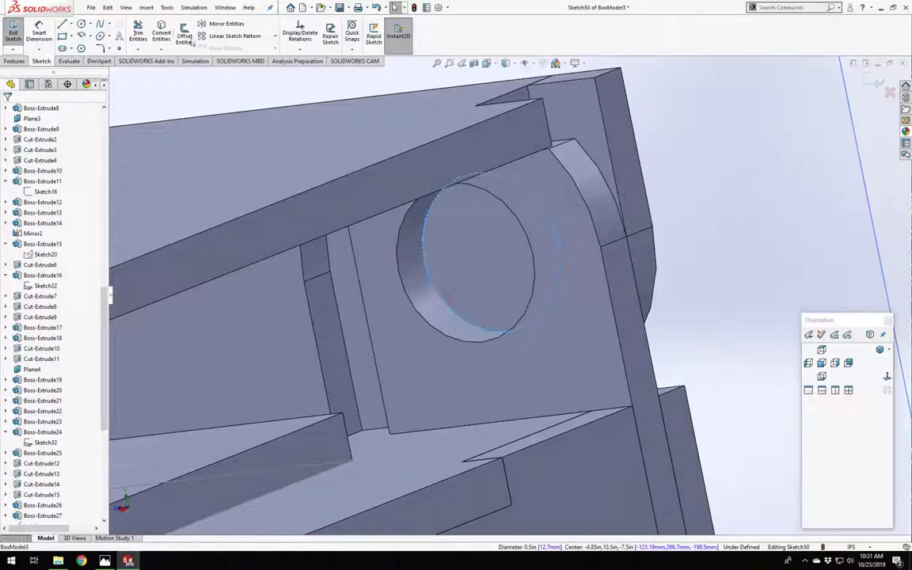
left_click(160, 33)
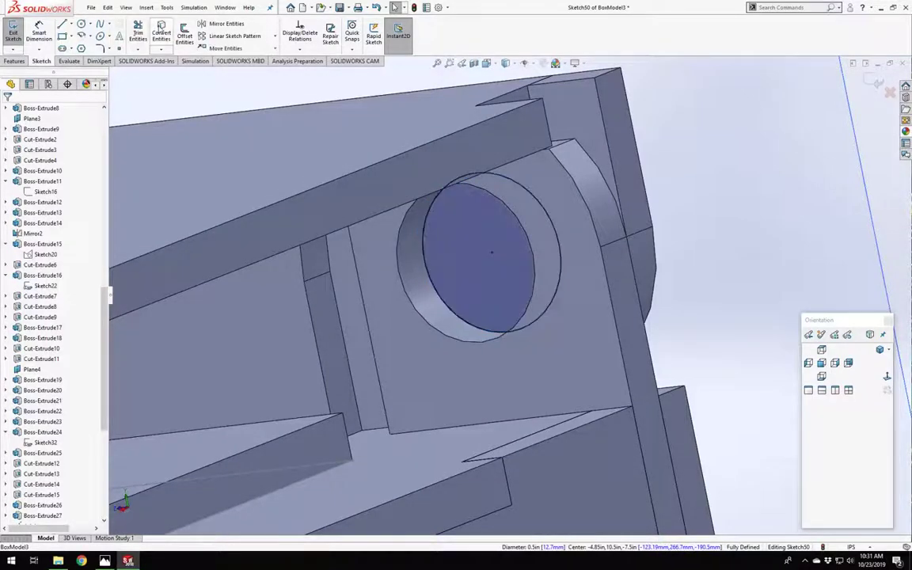
left_click(14, 29)
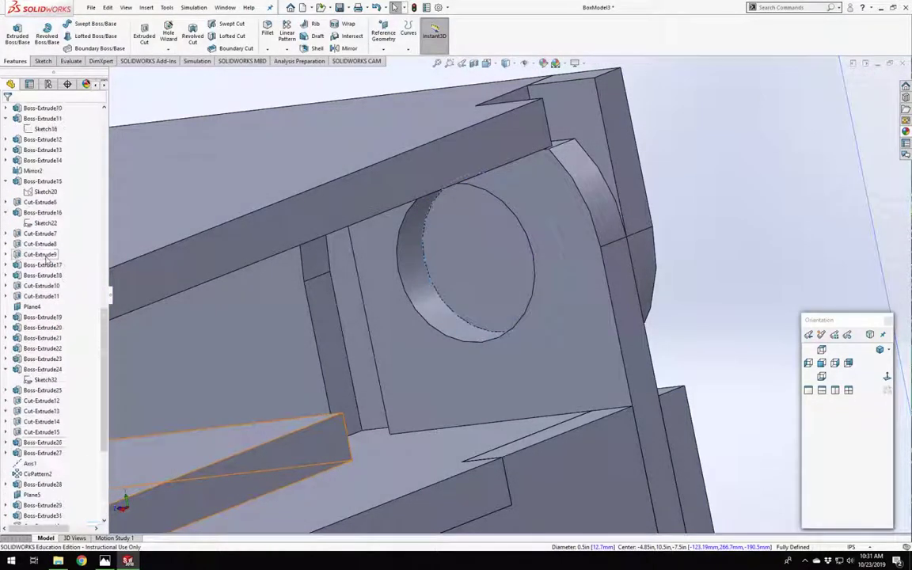
Show the hidden Cut-Extrude8[4] side panel body in the Lid folder again.
scroll(47, 258, "up", 15)
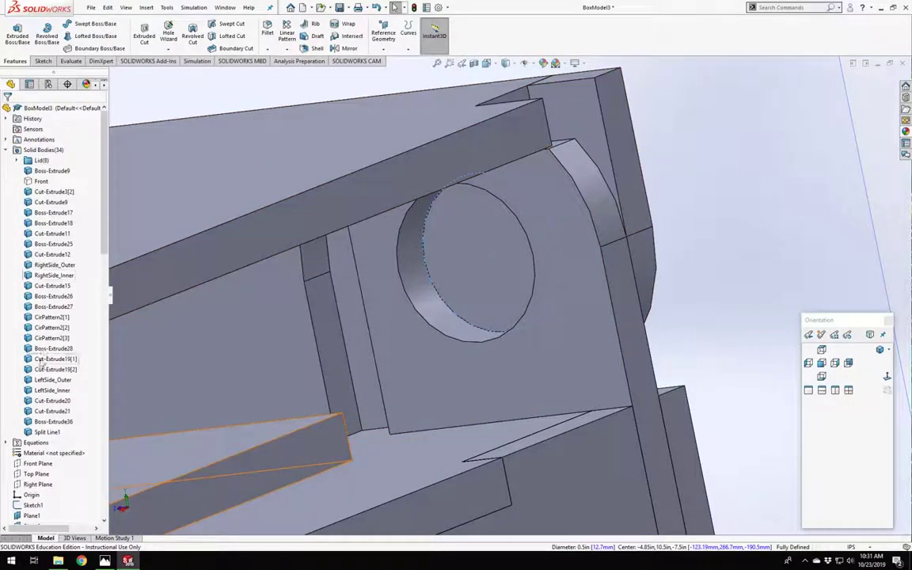
left_click(721, 231)
scroll(59, 308, "up", 10)
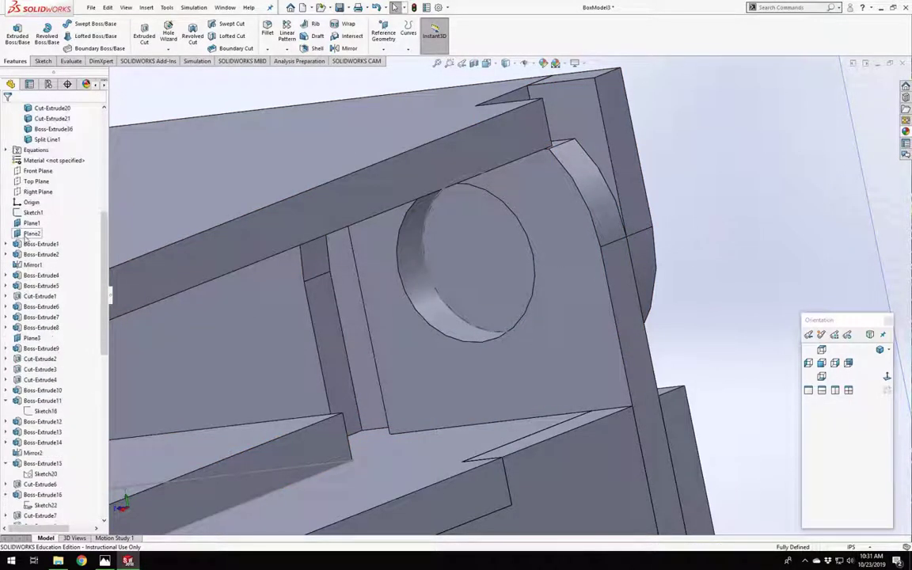
left_click(46, 432)
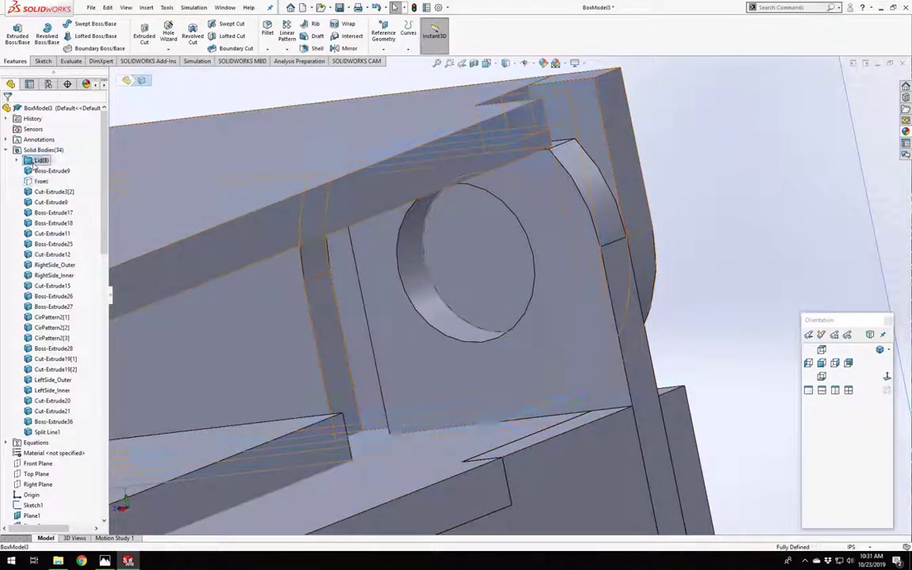
right_click(43, 162)
left_click(18, 161)
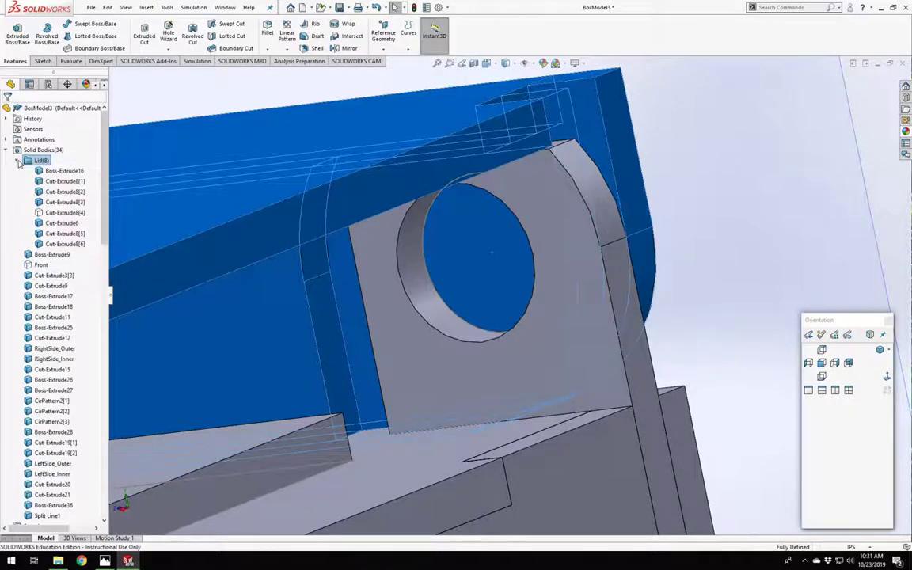
right_click(42, 214)
left_click(52, 198)
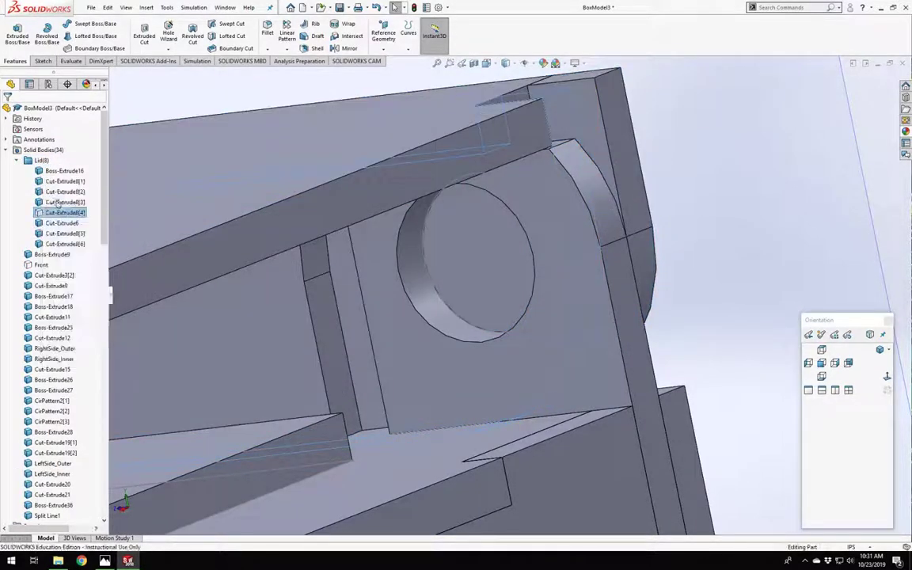
left_click(16, 162)
left_click(662, 191)
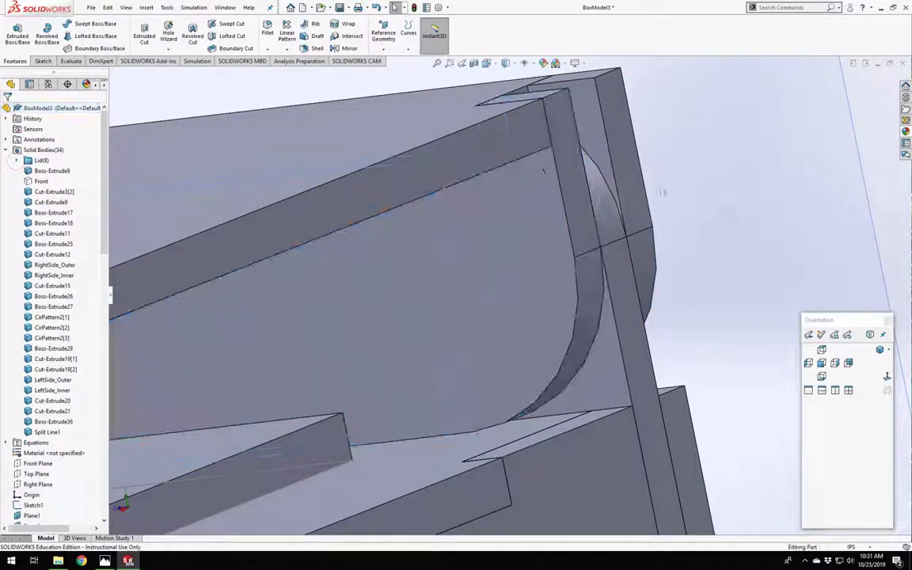
Project the hinge circle sketch onto the faces of the lid's side panels as a split line.
left_click(388, 45)
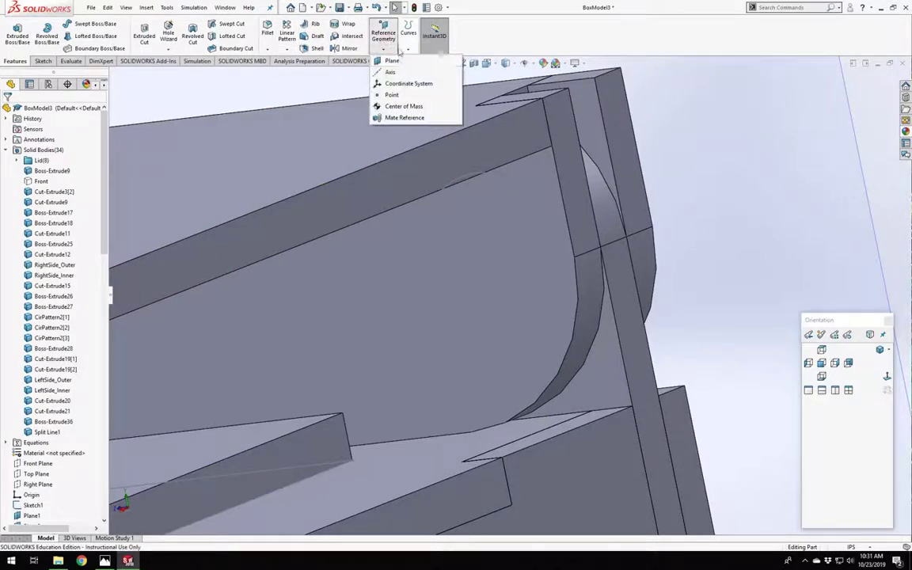
left_click(409, 50)
left_click(420, 61)
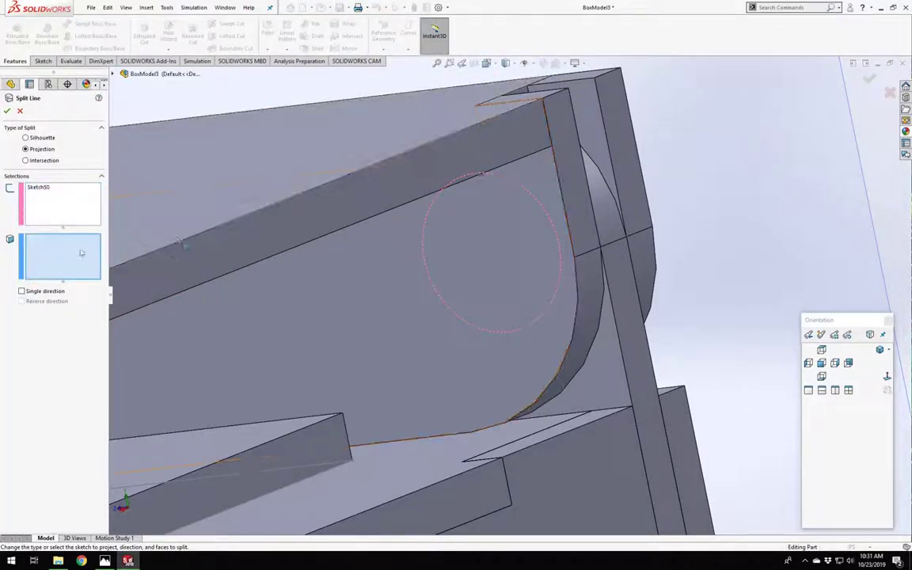
middle_click_drag(649, 236, 278, 328)
left_click(593, 118)
left_click(576, 147)
scroll(301, 318, "down", 5)
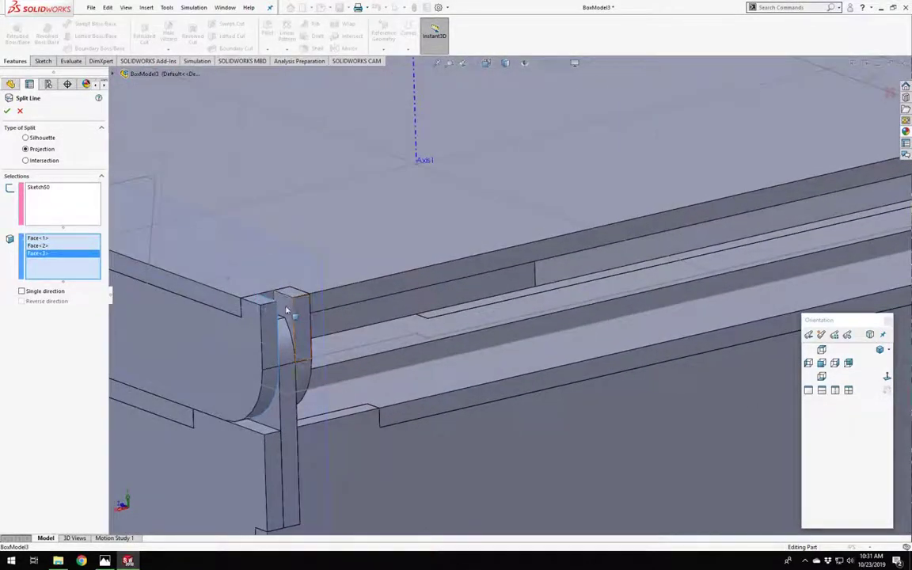
middle_click_drag(394, 320, 476, 329)
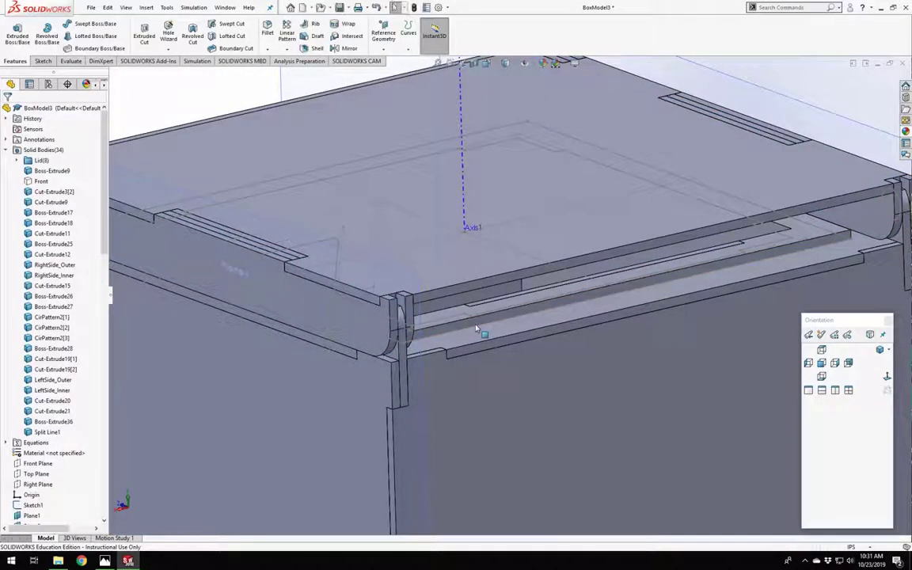
Isolate the lid side panel made by Boss-Extrude14, check it for the projected hinge circle, and exit isolation.
scroll(482, 330, "up", 5)
scroll(697, 306, "down", 5)
scroll(758, 194, "down", 5)
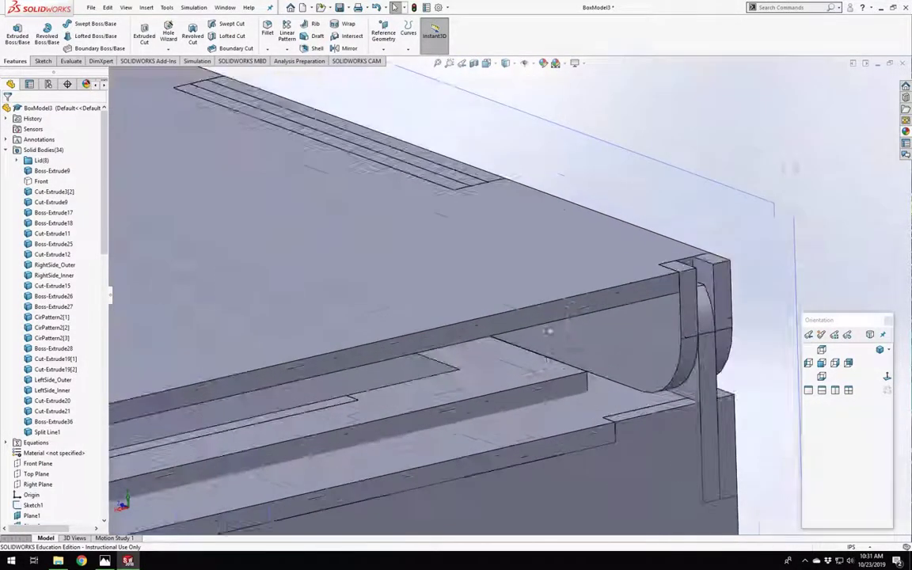
middle_click_drag(696, 340, 712, 317)
right_click(665, 313)
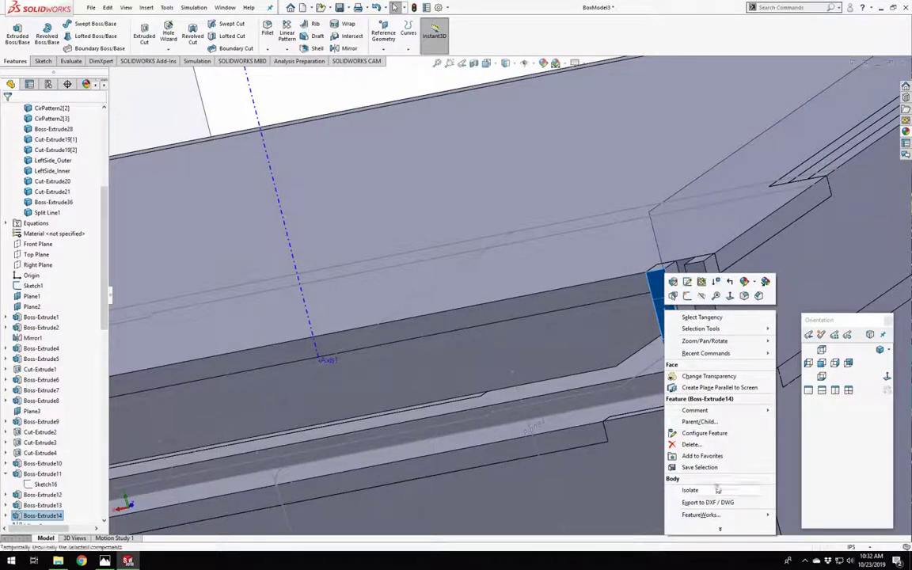
left_click(717, 490)
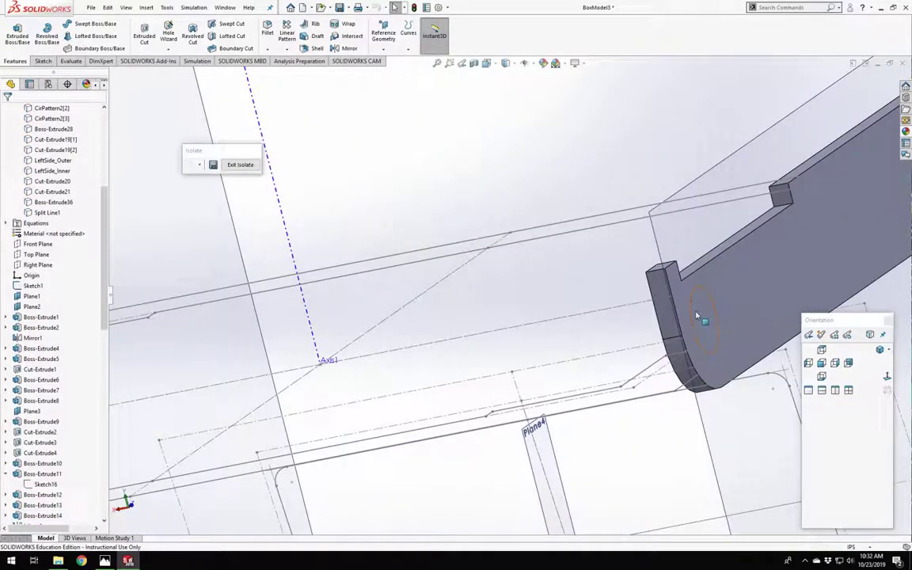
left_click(241, 164)
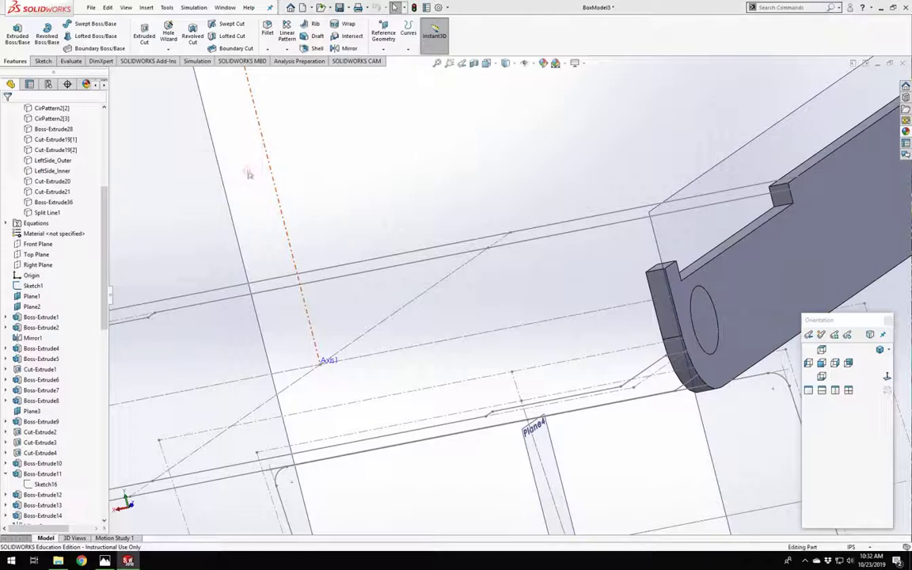
Isolate the mirrored lid side panel, check both its faces for the projected hinge circle, and exit isolation.
scroll(332, 305, "up", 3)
scroll(390, 312, "down", 5)
right_click(448, 302)
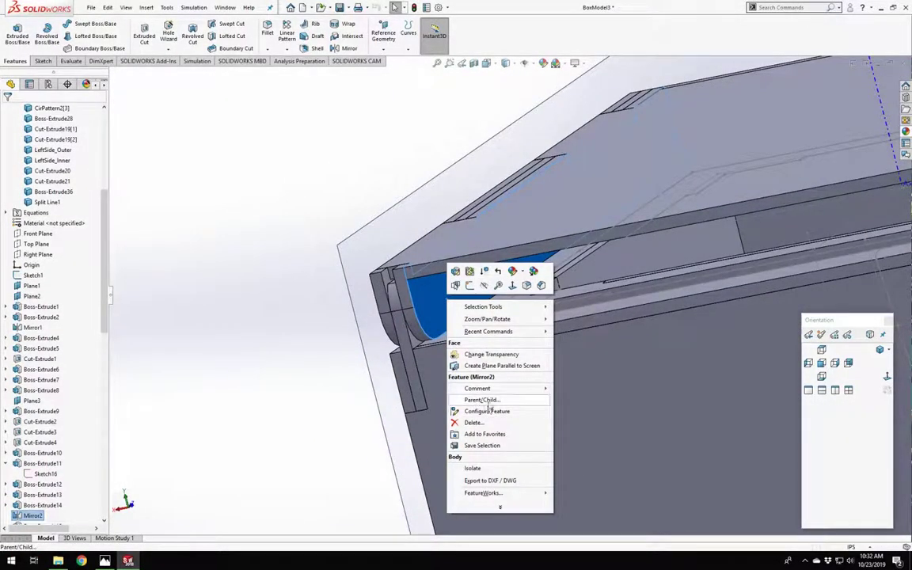
left_click(479, 467)
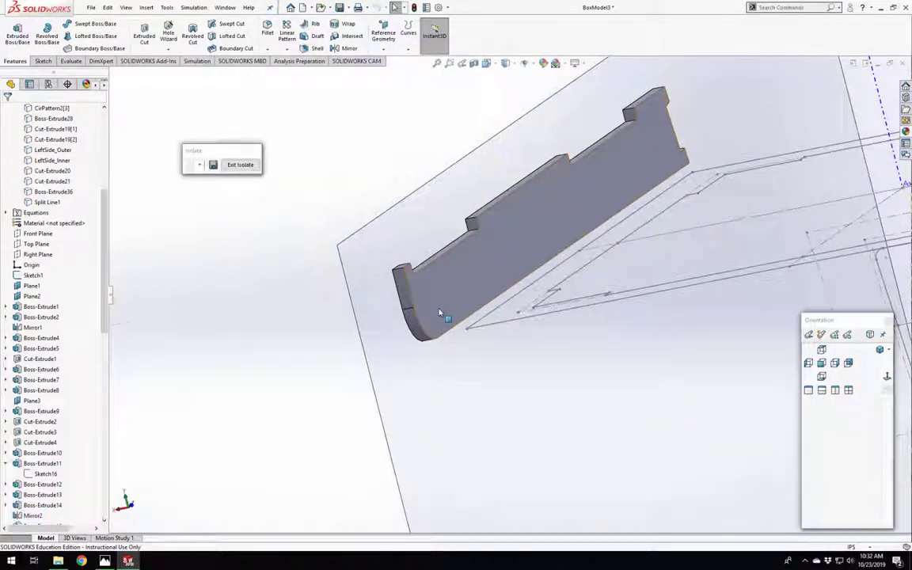
middle_click_drag(432, 315, 456, 288)
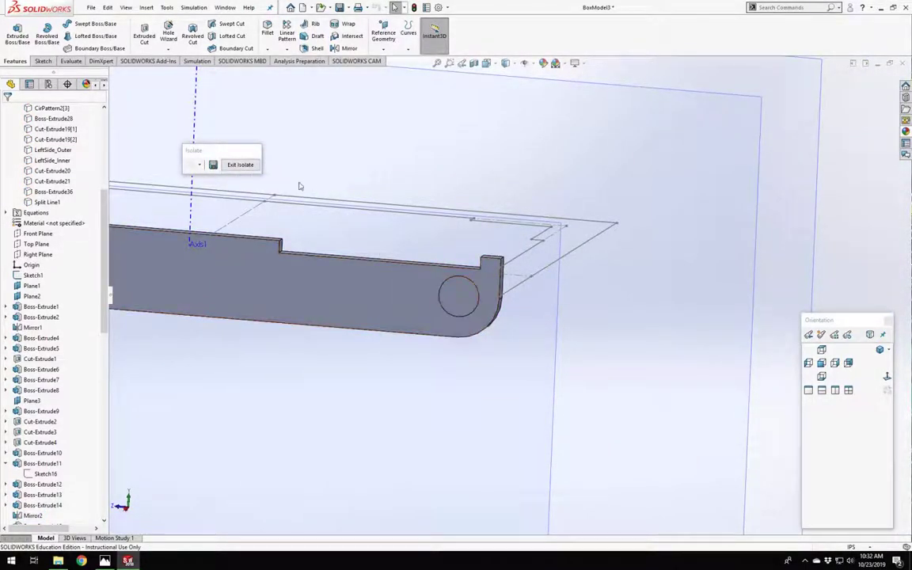
left_click(239, 165)
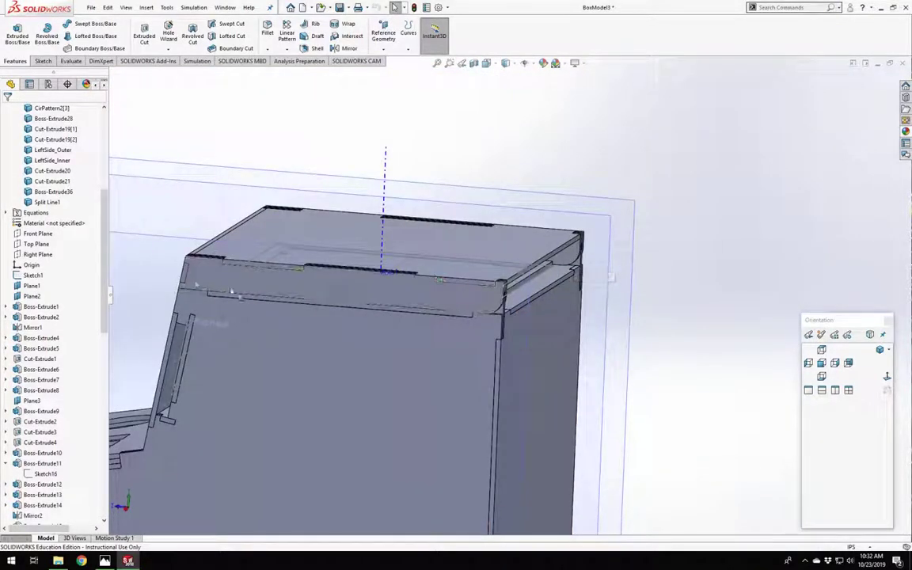
Examine the side compartment's top face with its rounded insert outline and round disc.
middle_click_drag(590, 263, 389, 304)
scroll(372, 313, "up", 6)
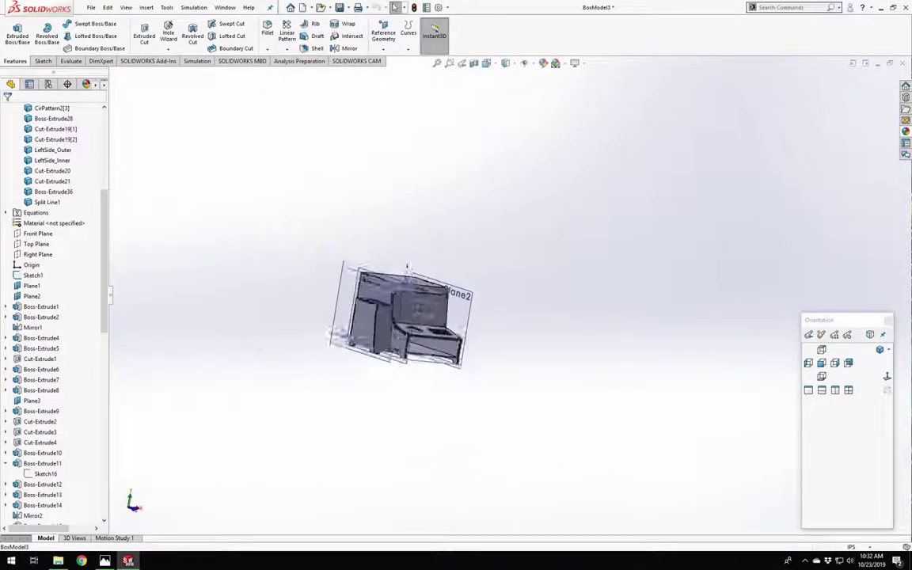
scroll(348, 329, "down", 5)
mouse_move(554, 309)
middle_mouse_down()
mouse_move(539, 332)
mouse_move(438, 299)
mouse_move(402, 305)
mouse_move(559, 311)
middle_mouse_up()
scroll(560, 309, "down", 5)
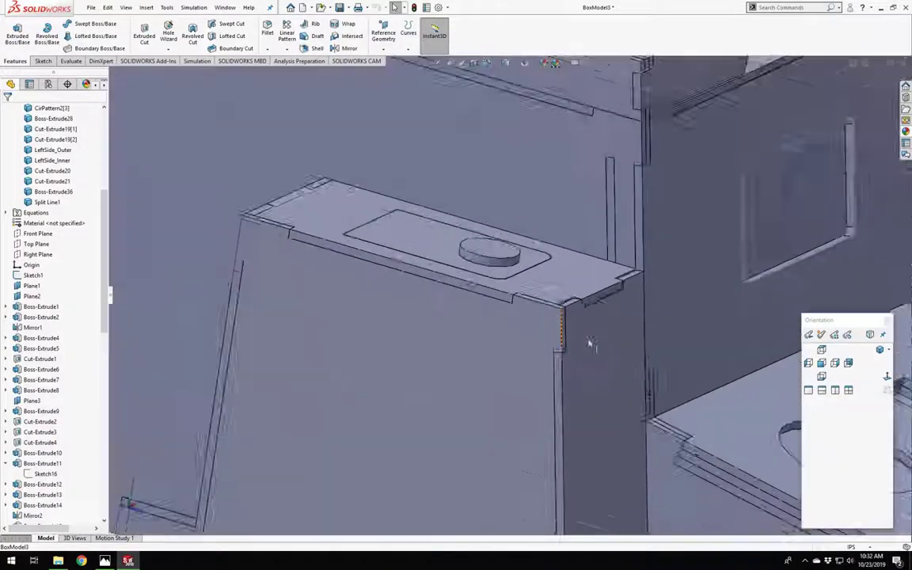
middle_click_drag(453, 250, 321, 101)
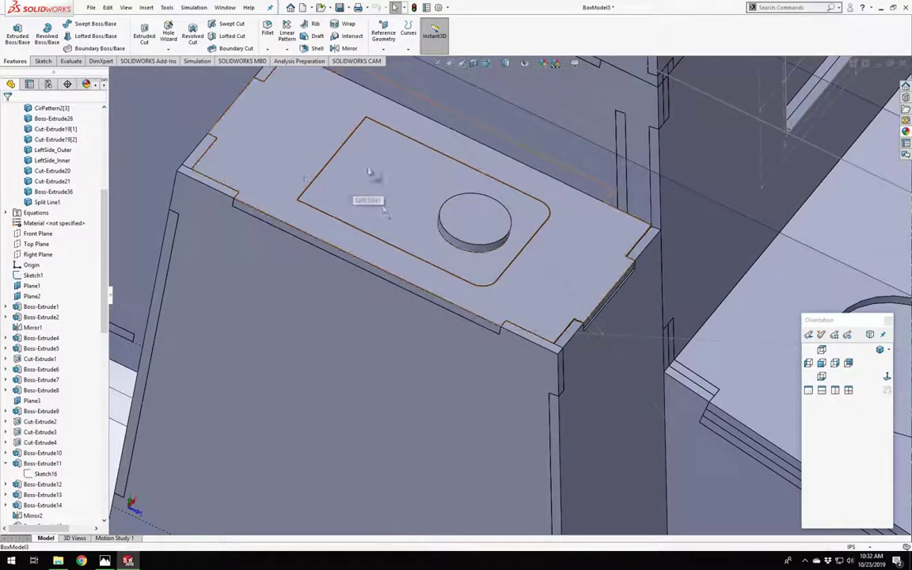
Examine the side box and the rounded outline on its top panel from above and through its open underside.
middle_click_drag(478, 247, 548, 332)
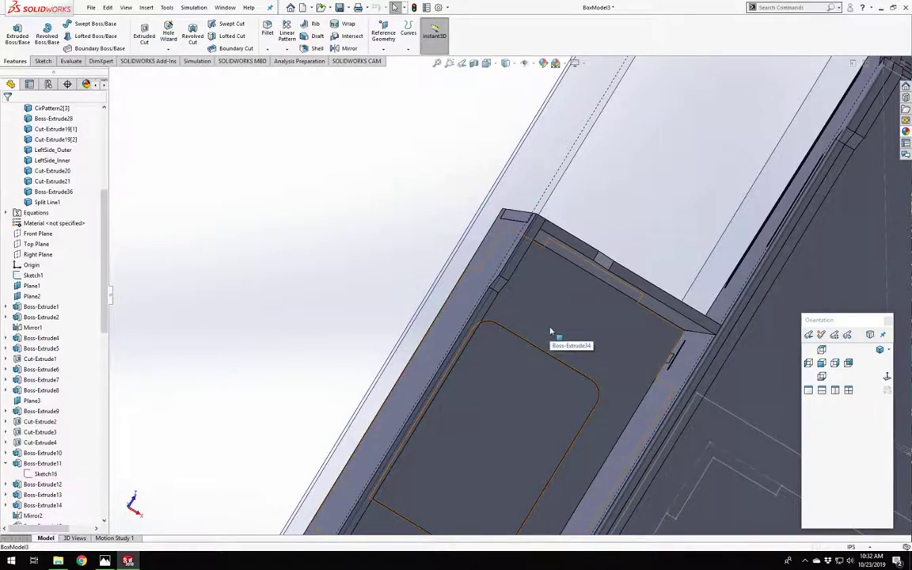
middle_click_drag(550, 331, 578, 560)
scroll(393, 300, "up", 3)
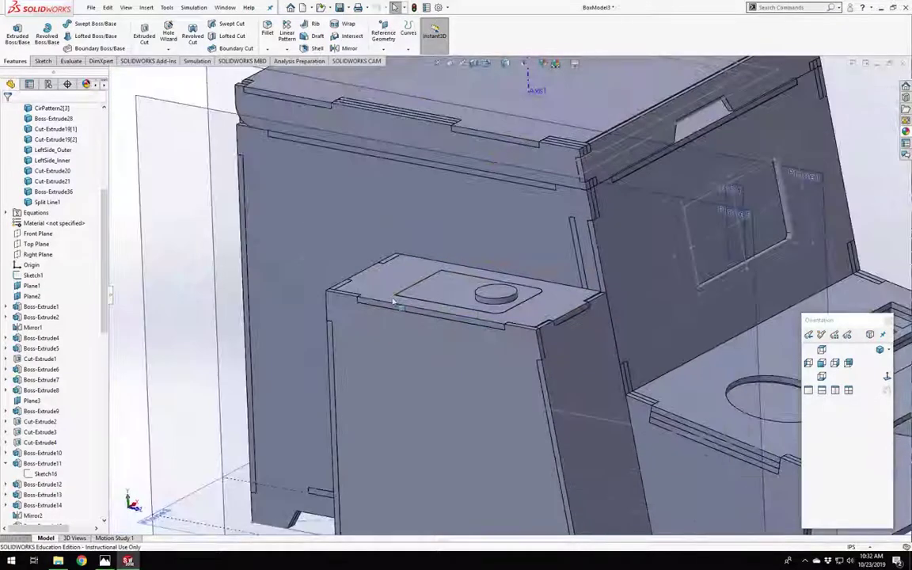
scroll(473, 353, "up", 3)
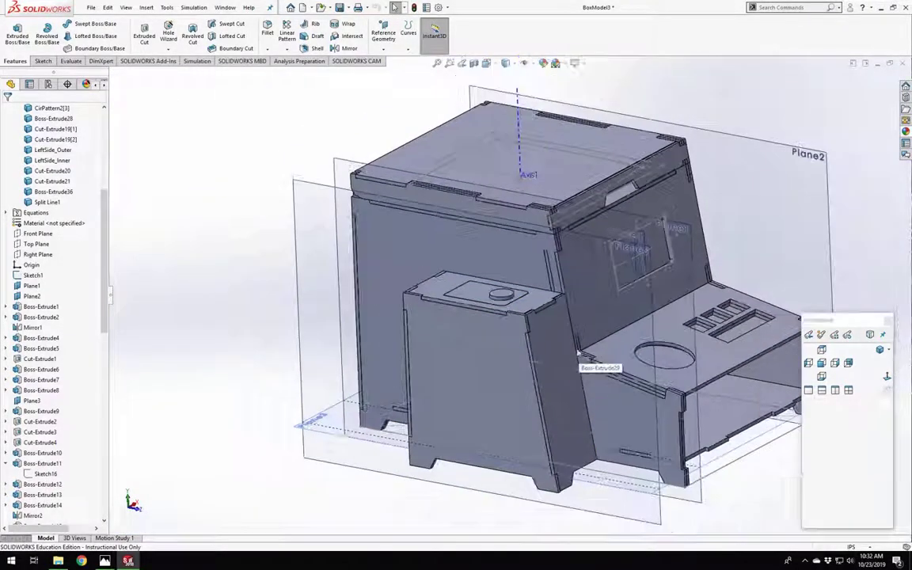
scroll(583, 354, "down", 3)
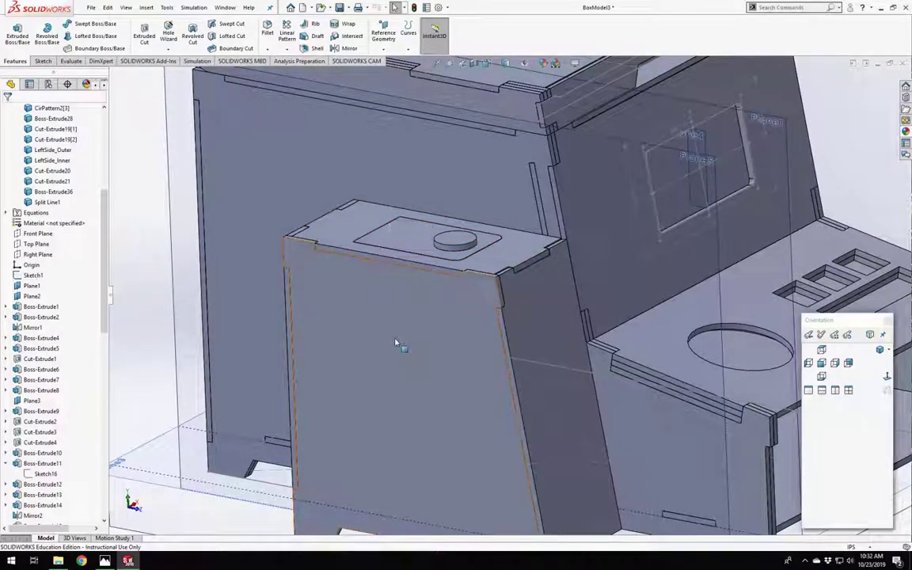
middle_click_drag(395, 342, 407, 360)
scroll(407, 361, "up", 5)
scroll(487, 365, "down", 5)
middle_click_drag(488, 365, 519, 293)
scroll(484, 379, "up", 4)
scroll(484, 377, "down", 4)
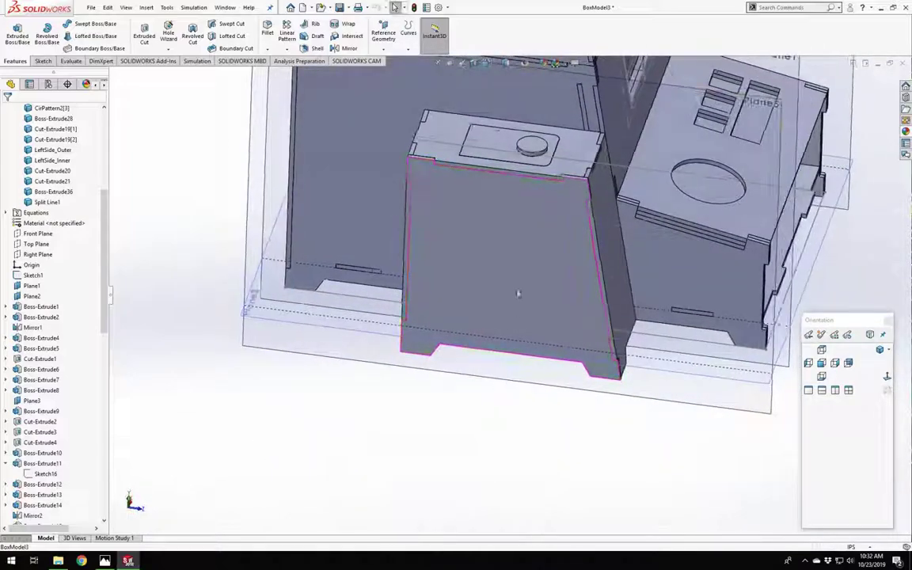
scroll(520, 277, "down", 4)
scroll(528, 348, "up", 5)
middle_click_drag(529, 350, 520, 128)
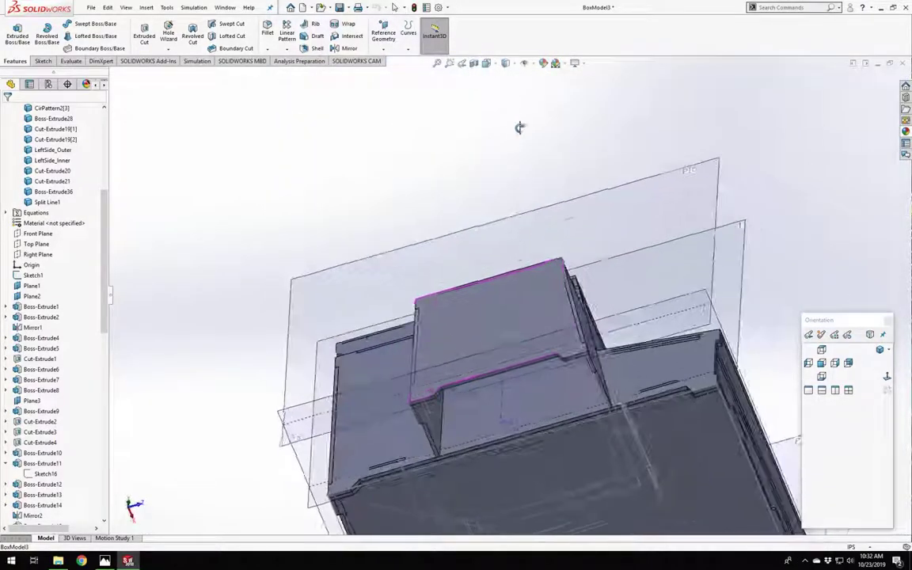
scroll(542, 375, "down", 4)
middle_click(505, 409)
middle_click_drag(504, 409, 483, 544)
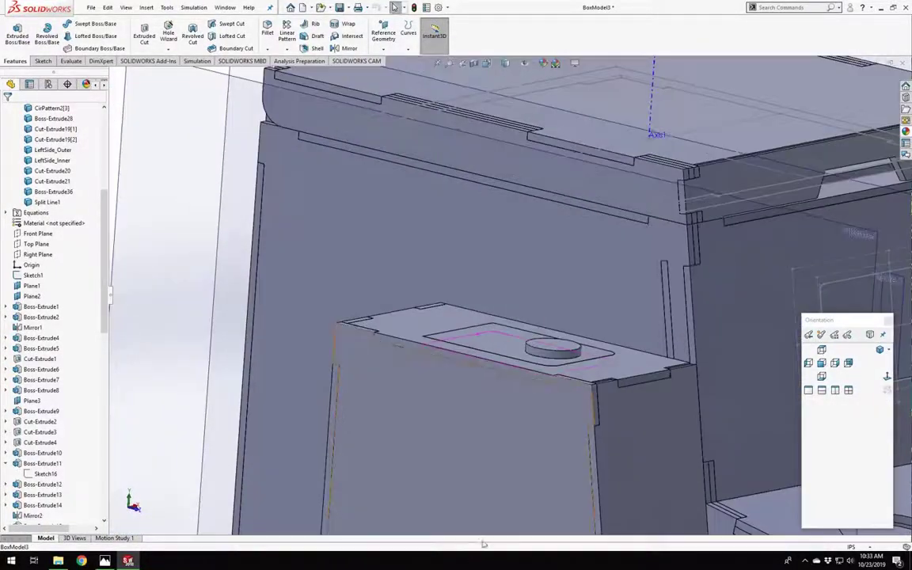
Inspect the inside of the side box and the face surrounding the rounded outline under its top panel.
scroll(506, 323, "up", 3)
scroll(507, 333, "down", 3)
scroll(507, 333, "up", 4)
middle_click_drag(475, 432, 499, 165)
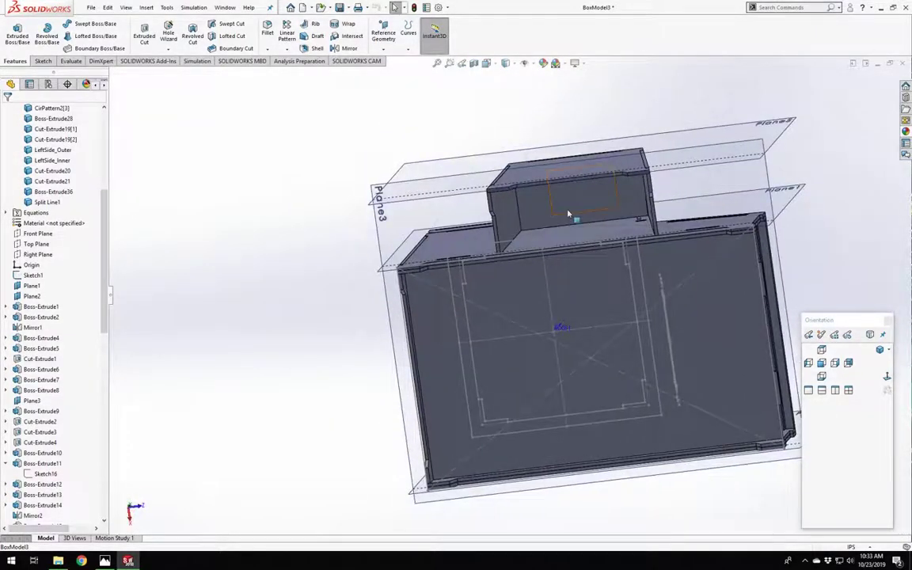
scroll(570, 214, "down", 6)
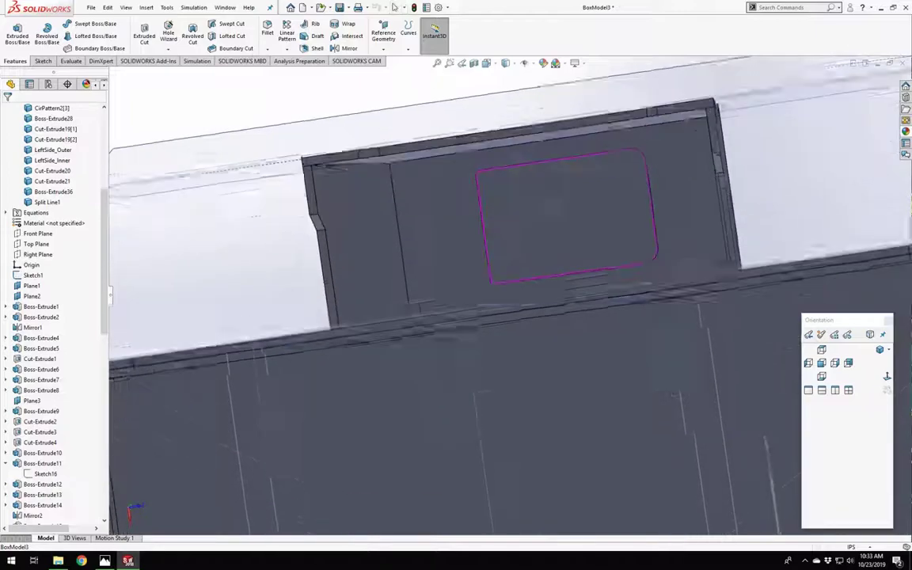
middle_click_drag(551, 208, 545, 447)
scroll(553, 314, "up", 6)
middle_click_drag(552, 315, 553, 319)
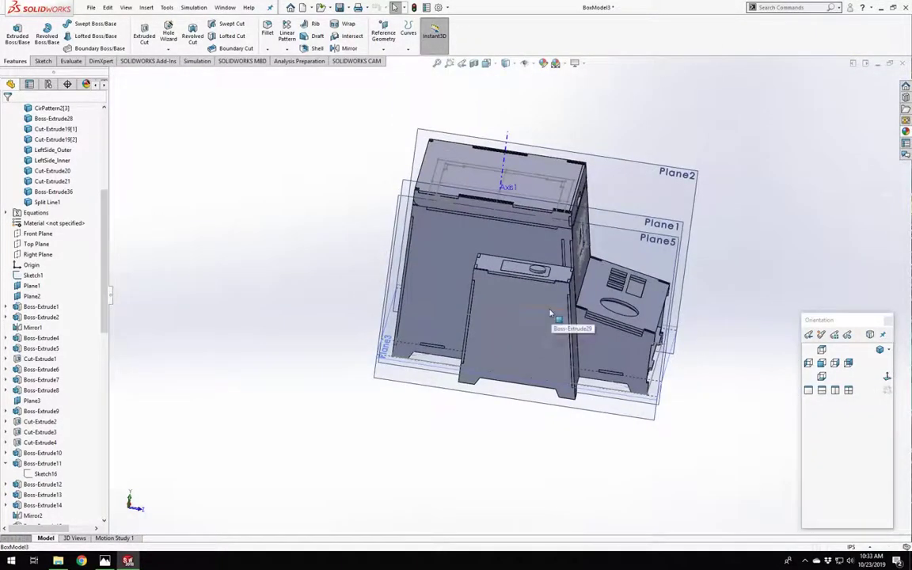
scroll(545, 317, "down", 6)
middle_click_drag(540, 360, 481, 336)
scroll(482, 372, "down", 5)
scroll(482, 372, "up", 5)
scroll(478, 340, "down", 5)
left_click(358, 258)
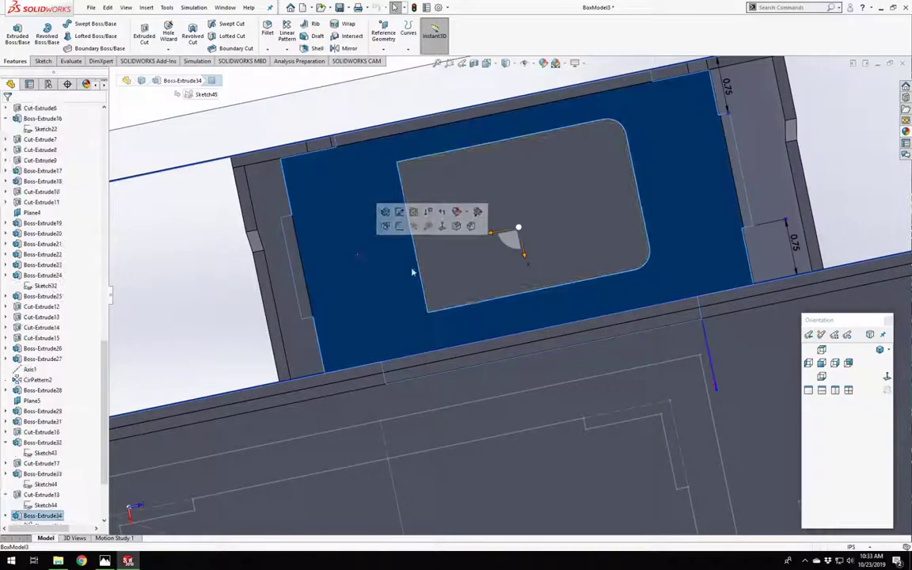
left_click(877, 168)
Start a sketch on the inner face of the side box's outer panel and view it straight on from outside.
scroll(508, 245, "up", 4)
middle_click_drag(510, 245, 509, 478)
scroll(509, 478, "up", 3)
scroll(509, 479, "down", 4)
middle_click_drag(497, 325, 599, 280)
scroll(511, 289, "up", 4)
scroll(510, 251, "down", 4)
middle_click(509, 250)
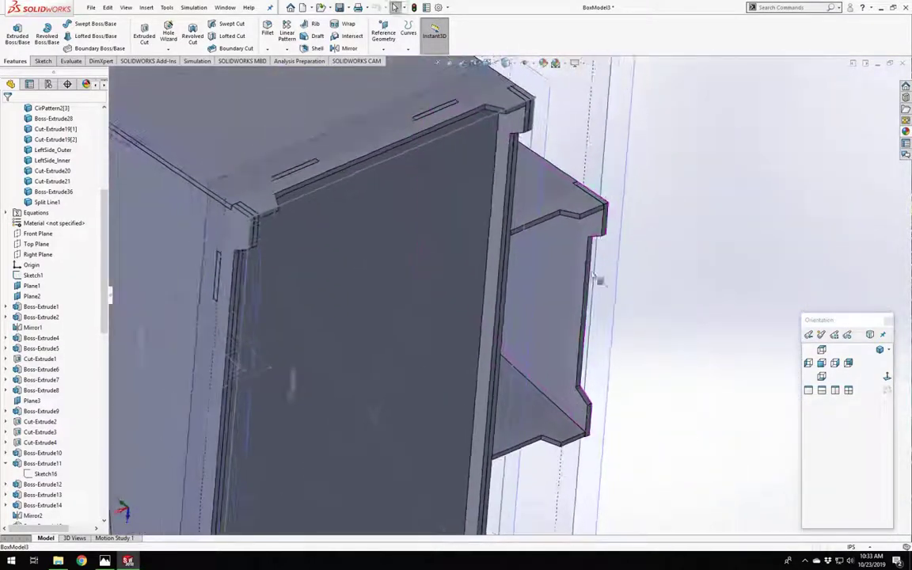
left_click(568, 275)
left_click(608, 243)
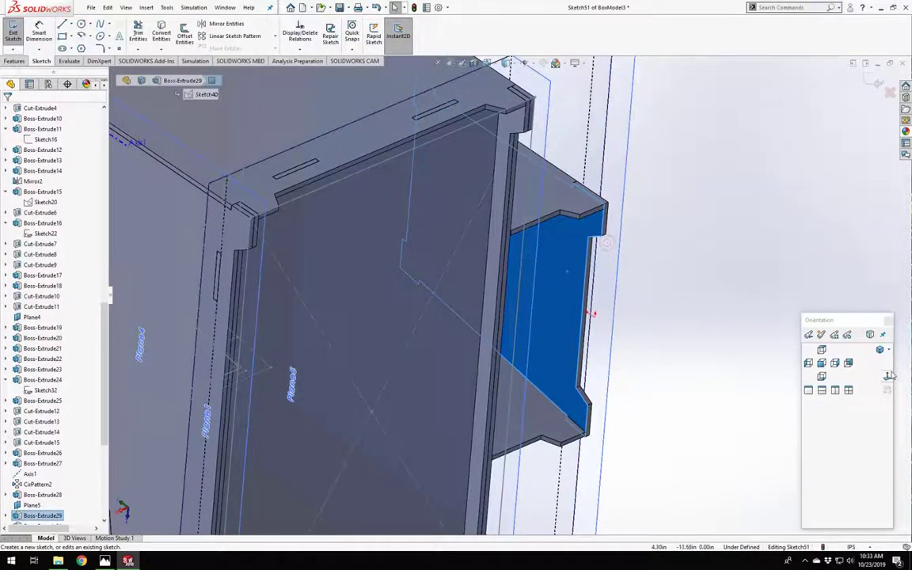
left_click(887, 376)
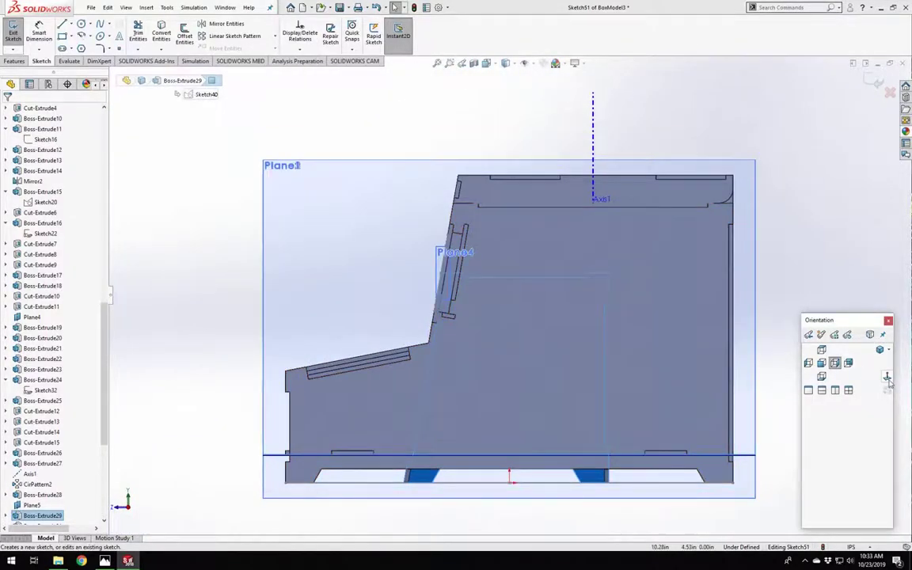
left_click(888, 377)
Sketch a horizontal line about 4.5 in long just above the top edge of the side box's outer panel.
scroll(525, 372, "up", 2)
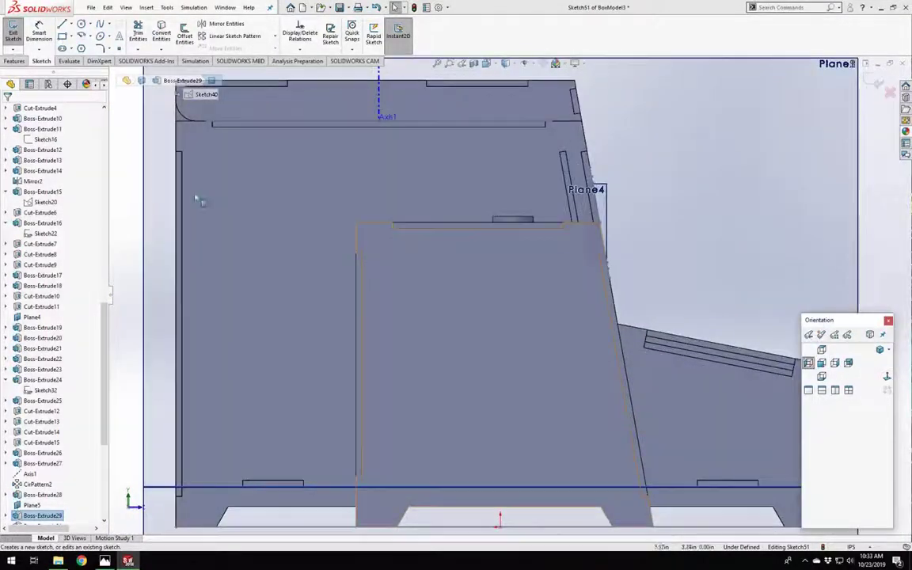
middle_click_drag(428, 246, 429, 264)
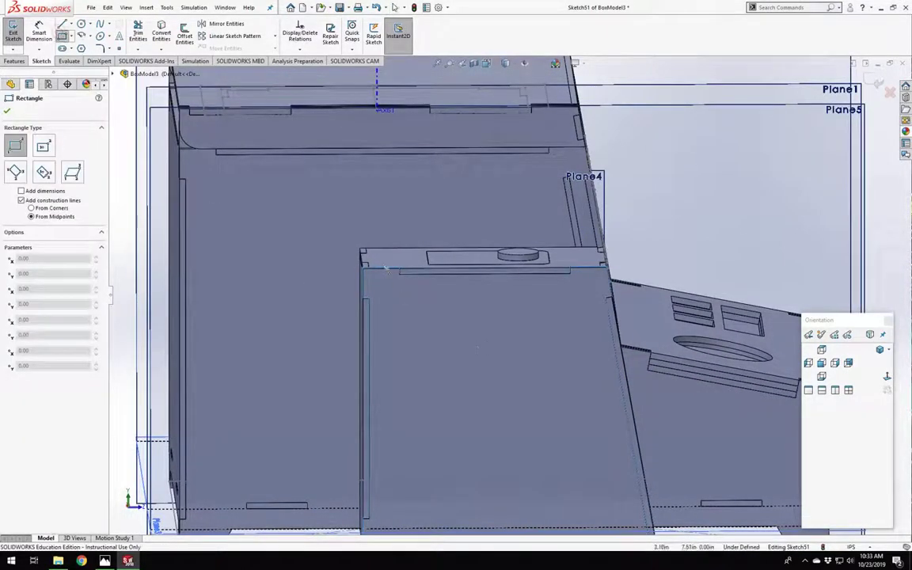
scroll(404, 275, "up", 3)
scroll(459, 374, "down", 3)
middle_click_drag(461, 372, 452, 354)
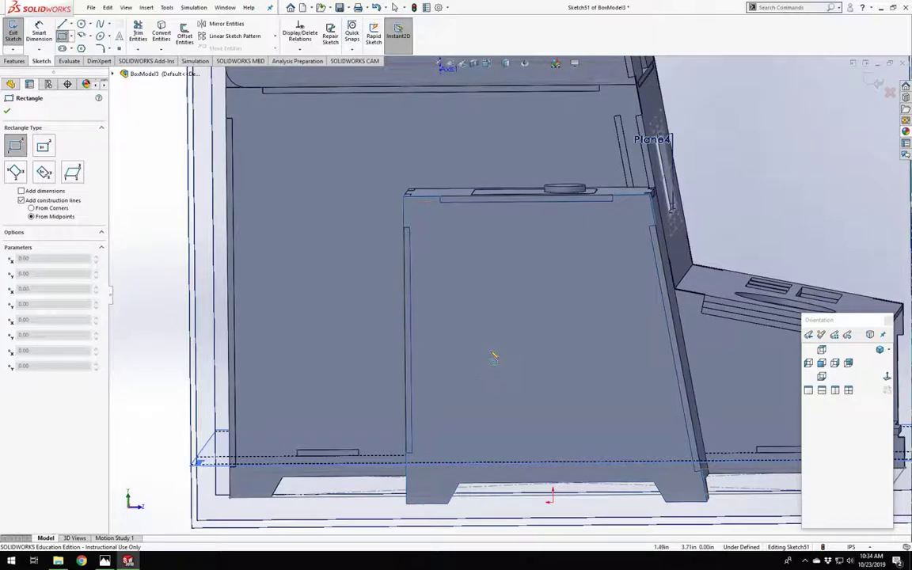
scroll(472, 283, "up", 3)
scroll(495, 275, "down", 3)
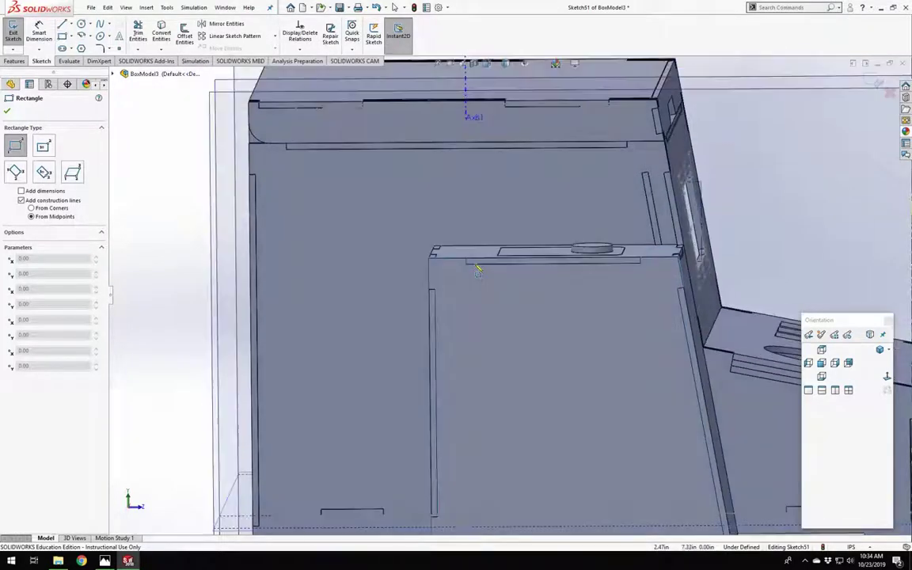
middle_click_drag(473, 269, 481, 270)
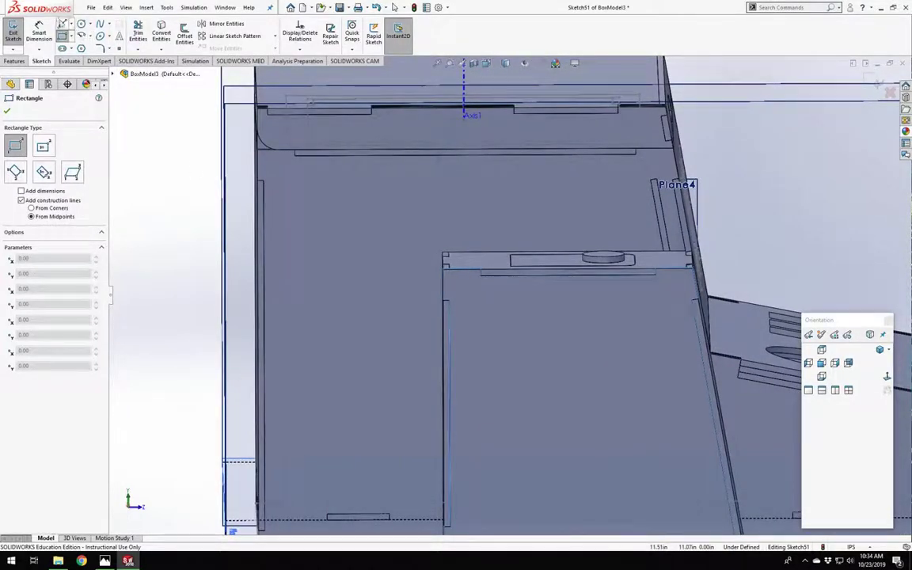
key("l")
left_click(472, 262)
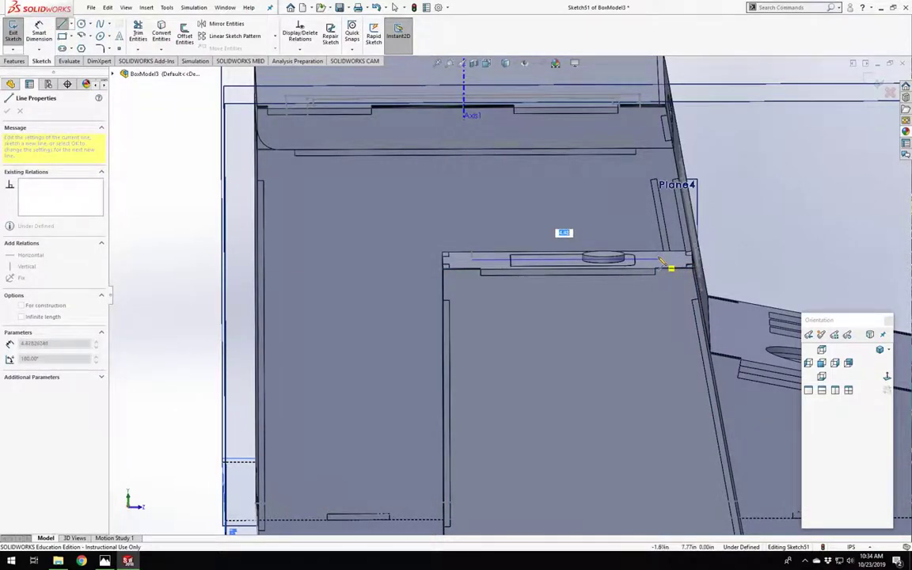
left_click(659, 259)
Continue with a front vertical line about 7.6 in long and a bottom line about 3.6 in long, then close the four-sided profile.
scroll(674, 364, "up", 5)
scroll(613, 388, "down", 3)
middle_click_drag(485, 299, 515, 264)
scroll(530, 368, "down", 6)
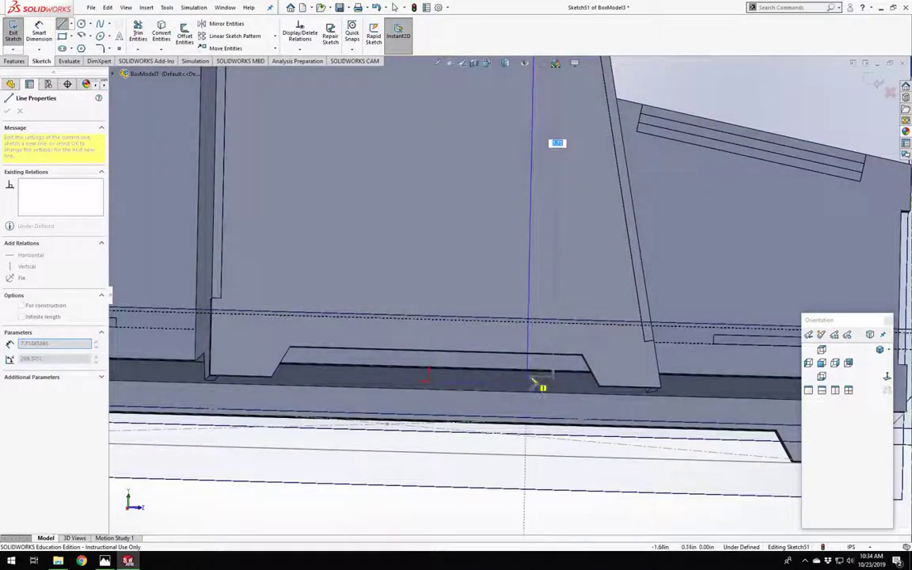
left_click(527, 375)
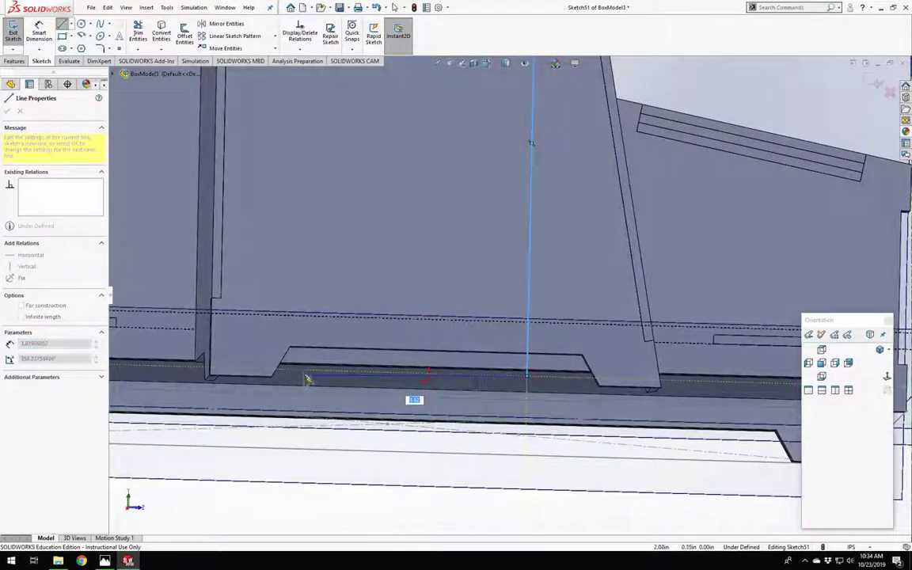
left_click(303, 373)
scroll(310, 212, "up", 3)
scroll(388, 111, "up", 3)
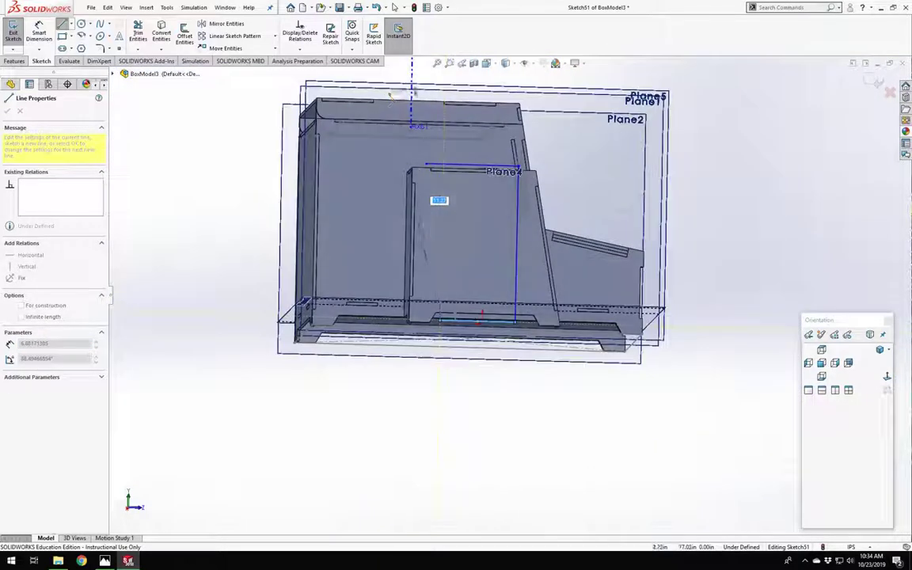
left_click(427, 166)
key("Escape")
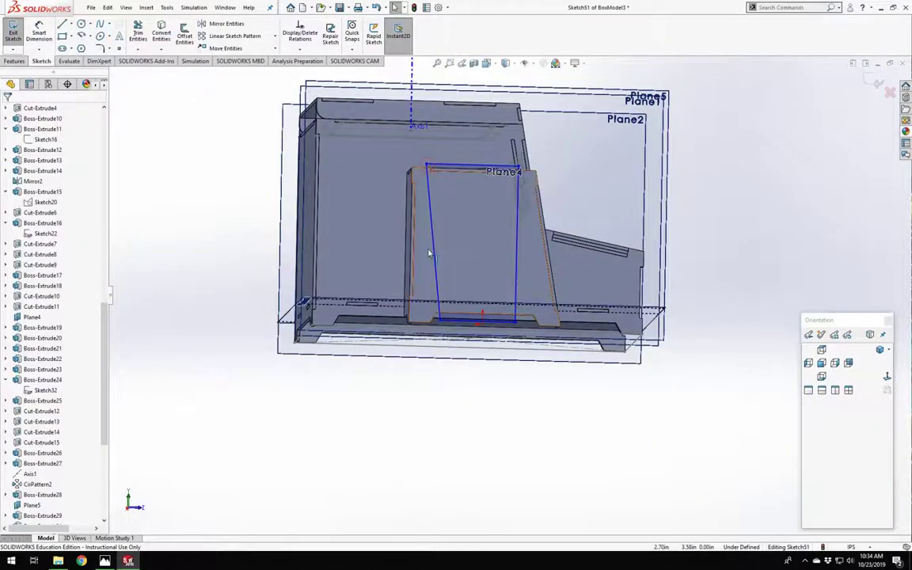
Dimension the profile's front vertical line 0.5 in from the front edge of the top panel's rounded outline.
scroll(432, 174, "down", 3)
middle_click_drag(605, 287, 606, 346)
scroll(309, 494, "up", 3)
right_click_drag(308, 494, 304, 459)
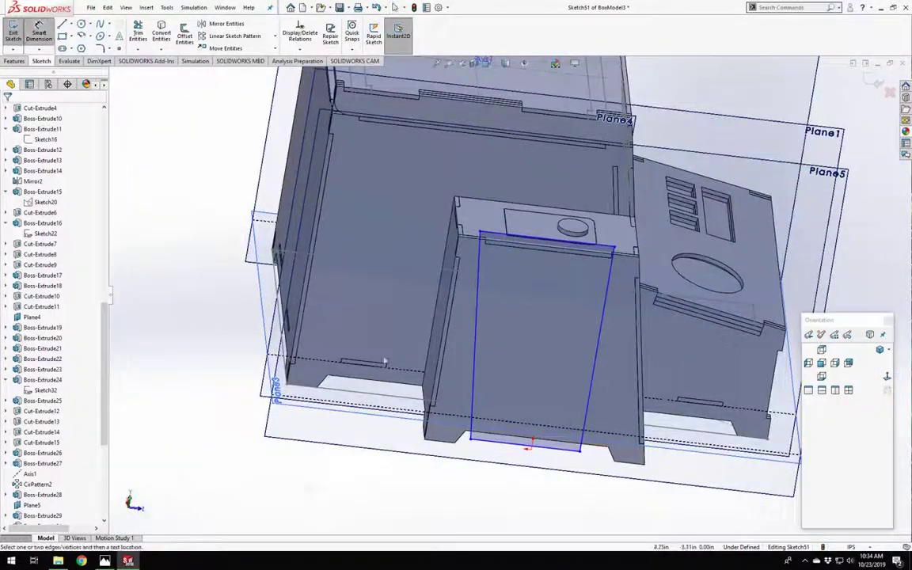
scroll(557, 250, "down", 4)
scroll(580, 297, "down", 4)
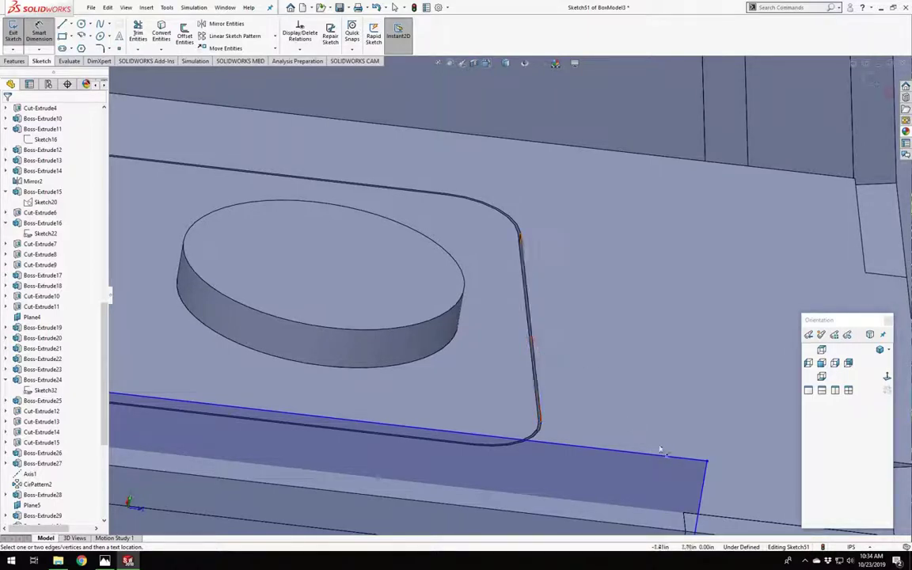
middle_click_drag(552, 408, 544, 373)
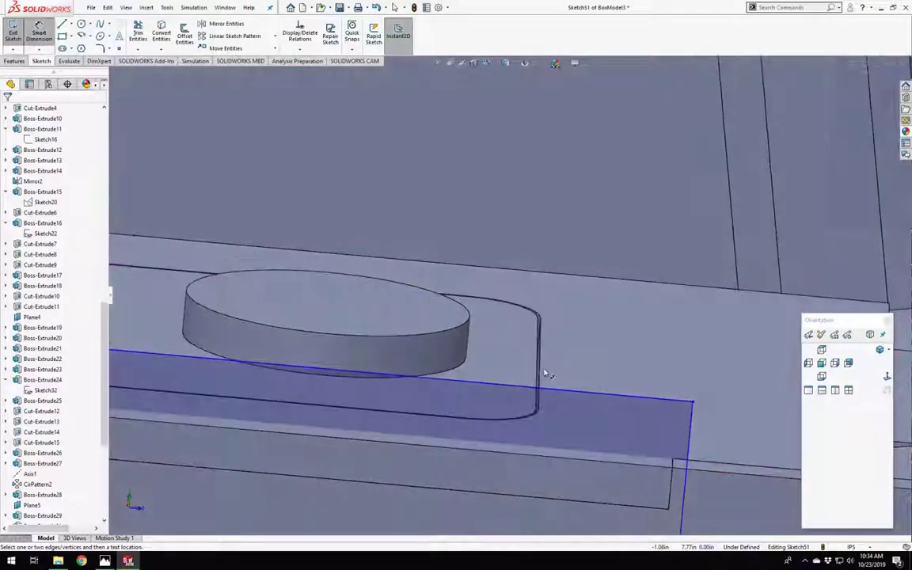
left_click(692, 424)
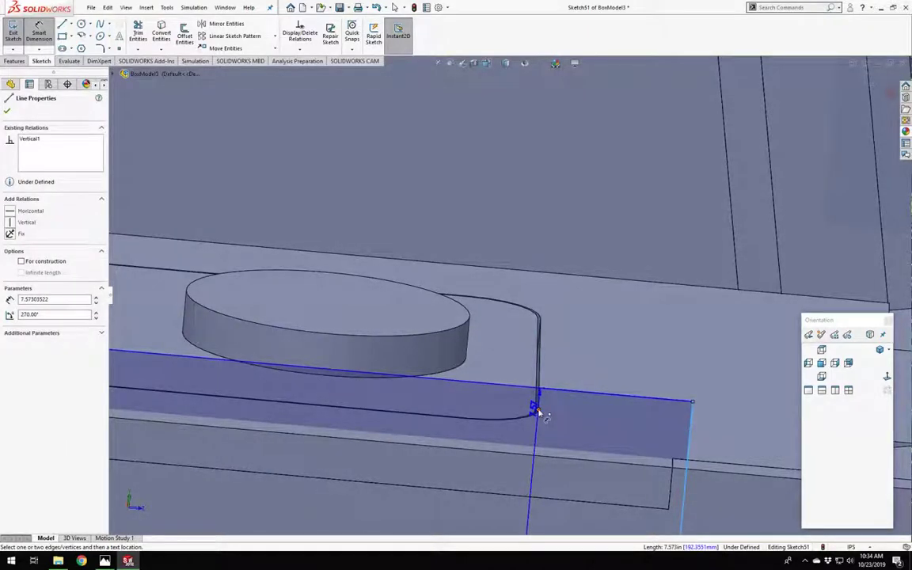
left_click(630, 381)
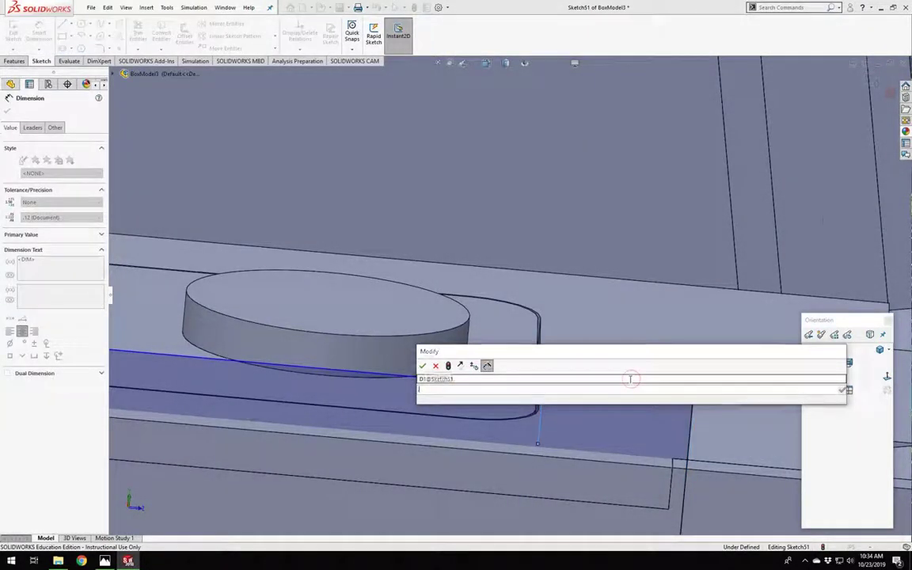
type(".5")
key("Return")
Leave dimensioning and move the profile's upper rear corner outward toward the rear end of the side box's top panel.
scroll(456, 451, "up", 1)
scroll(349, 309, "down", 5)
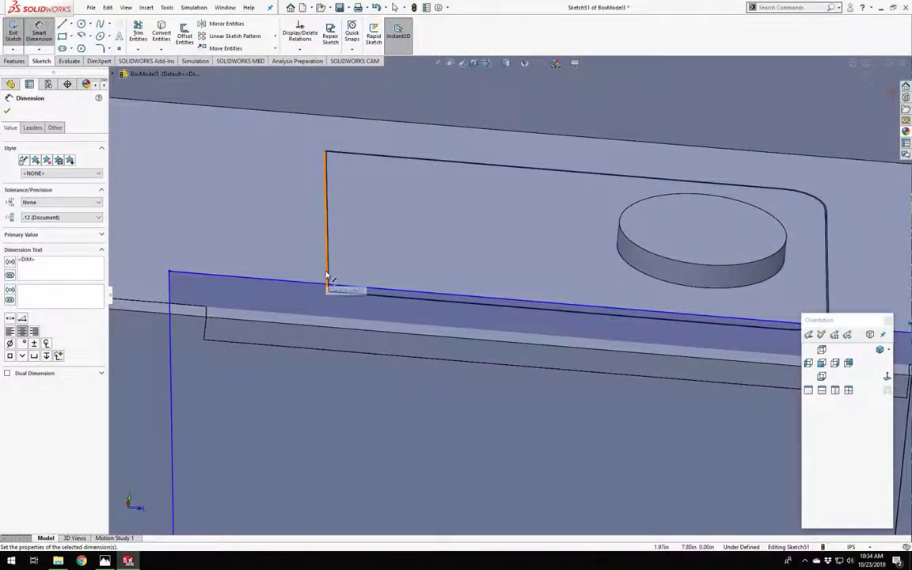
scroll(189, 285, "up", 3)
middle_click_drag(189, 285, 457, 303)
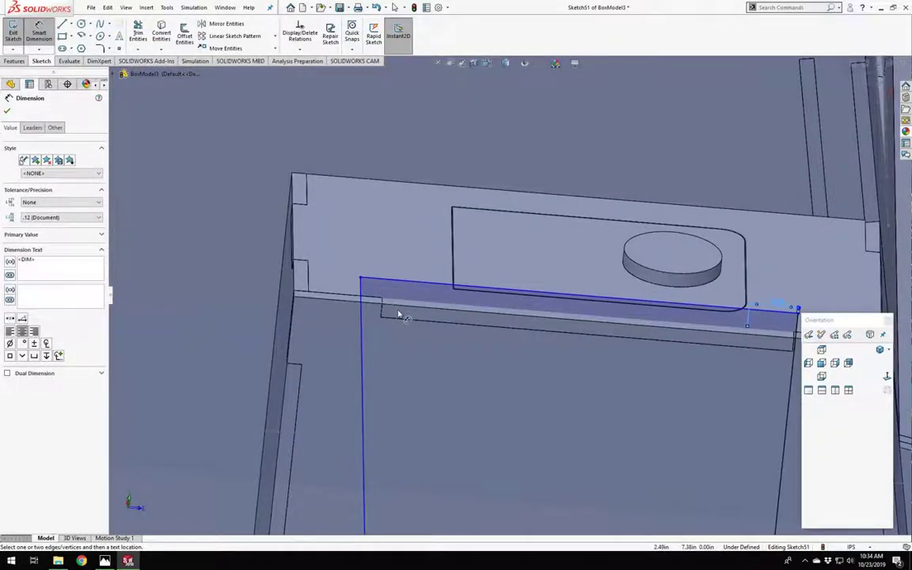
key("Escape")
scroll(399, 314, "up", 4)
scroll(417, 320, "up", 2)
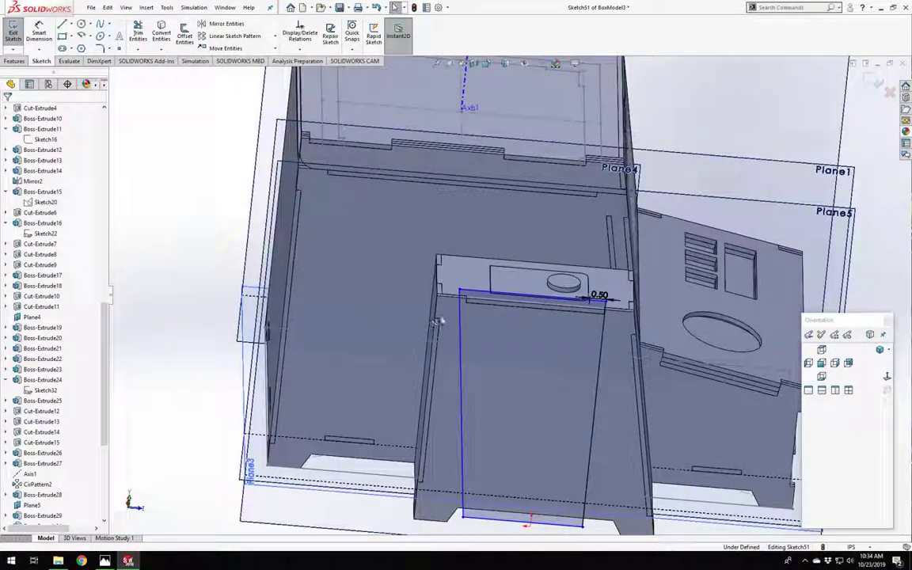
scroll(437, 322, "down", 3)
middle_click_drag(472, 372, 482, 374)
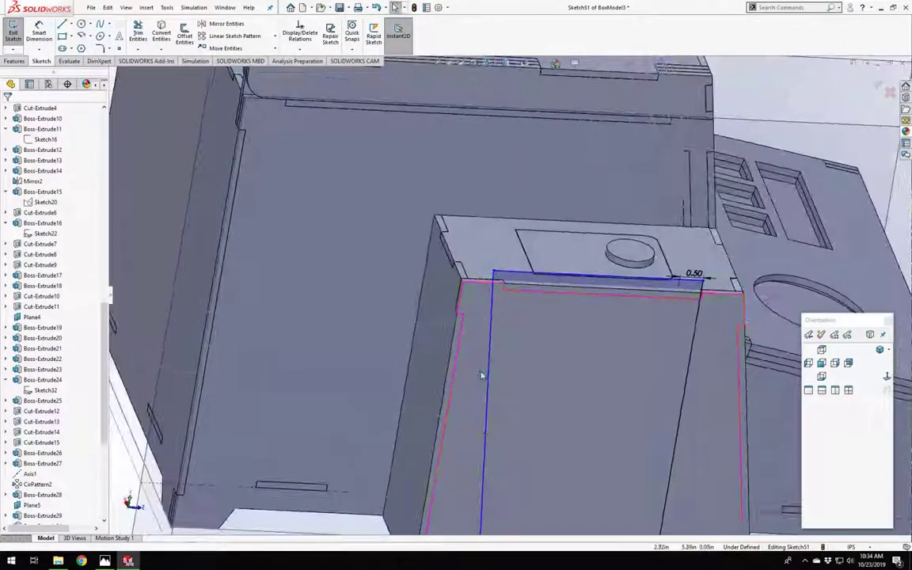
left_click(491, 271)
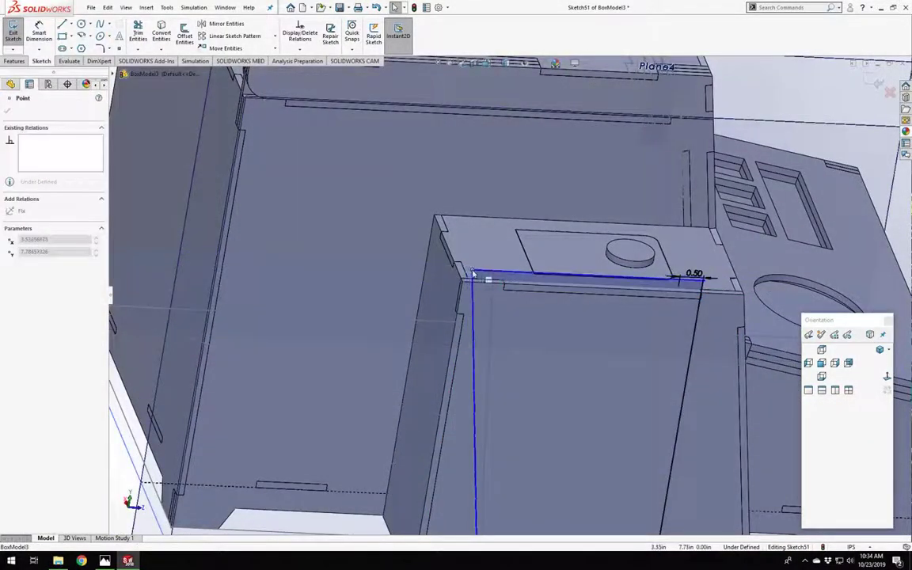
scroll(467, 267, "down", 2)
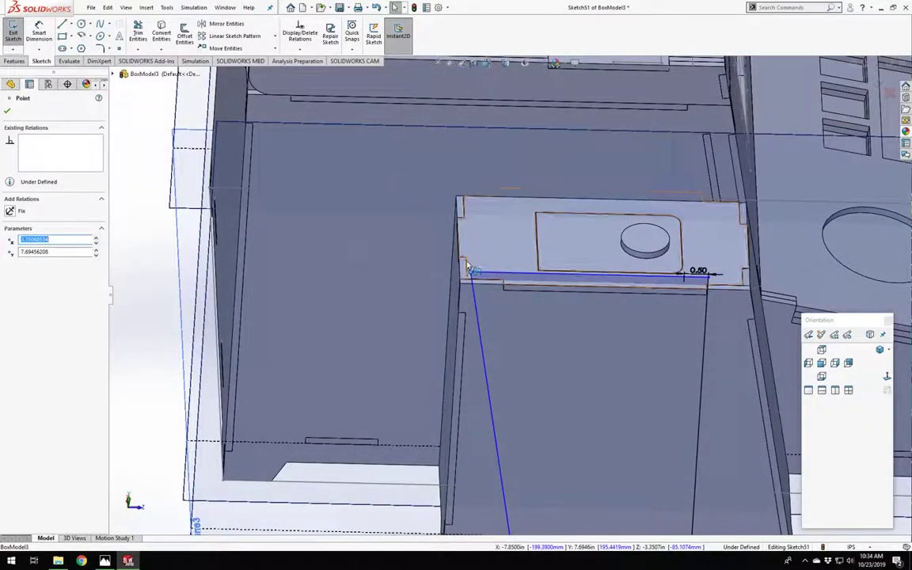
Constrain the profile's upper rear corner to the adjacent notch edge of the side box's rear panel with a Pierce relation.
key("Escape")
left_click(470, 274, "ctrl")
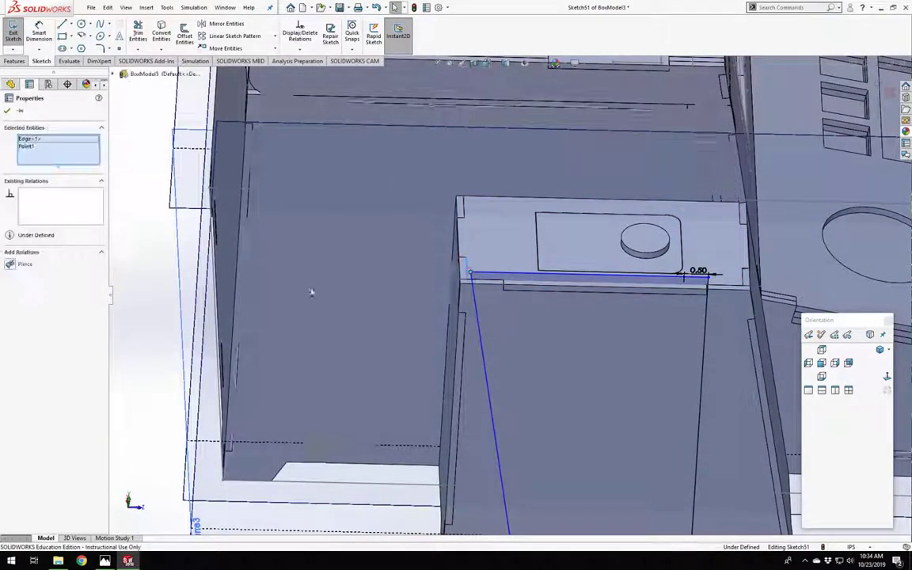
left_click(9, 266)
scroll(413, 424, "up", 4)
key("Escape")
Move the profile's lower rear corner outward to the rear bottom corner of the side box's outer panel.
scroll(508, 403, "down", 3)
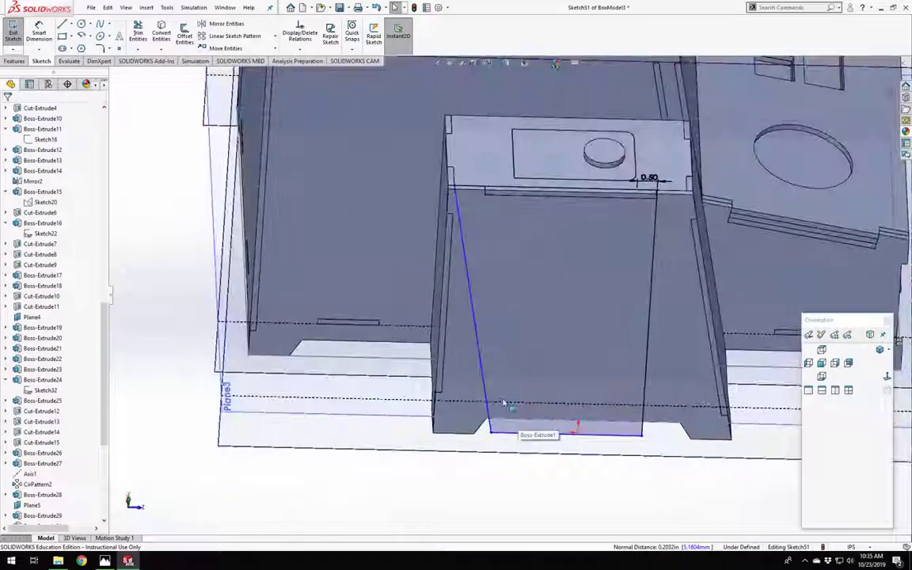
middle_click_drag(505, 403, 472, 451)
mouse_move(499, 458)
left_mouse_down()
mouse_move(446, 433)
mouse_move(447, 453)
left_mouse_up()
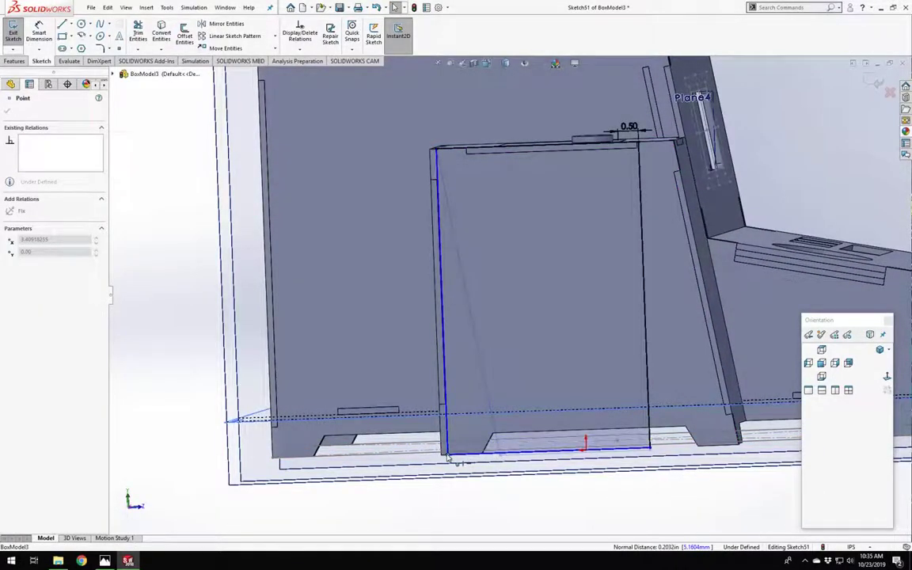
scroll(522, 301, "up", 3)
scroll(438, 285, "down", 5)
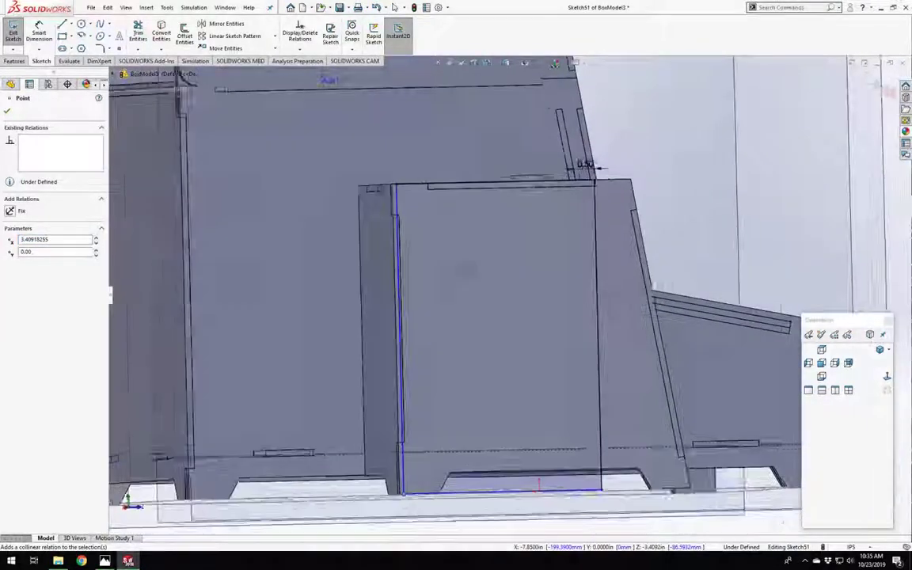
middle_click_drag(466, 270, 449, 270)
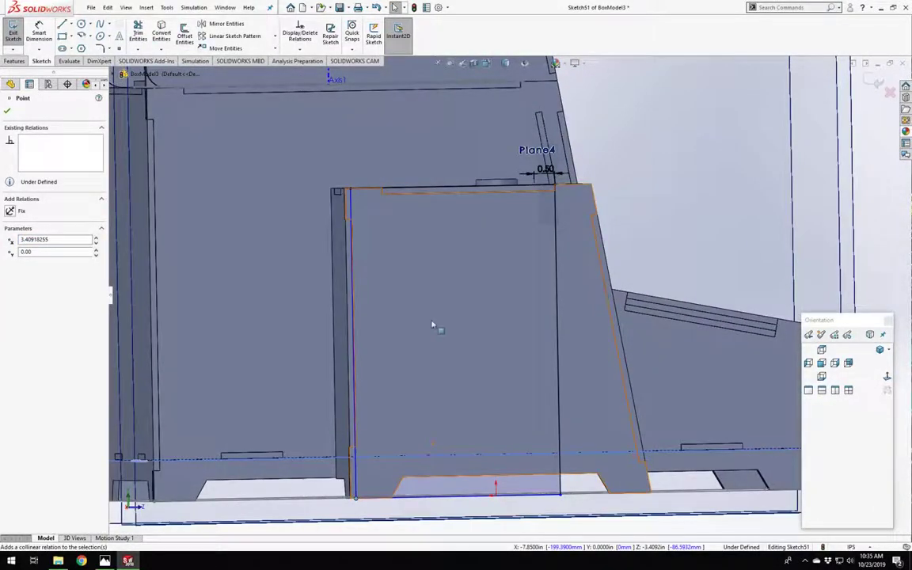
scroll(427, 312, "up", 1)
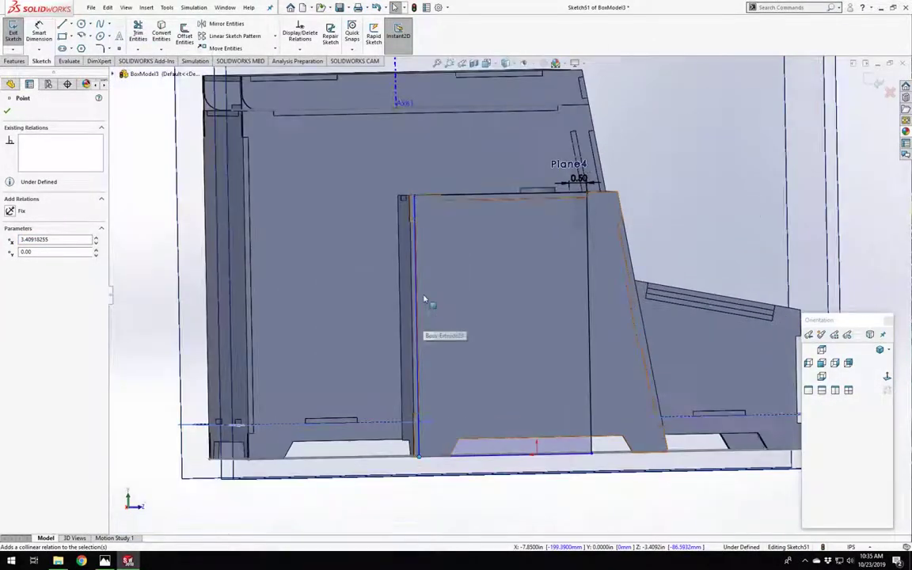
View the sketch plane straight on and snap the profile's lower rear corner onto the box's bottom edge.
left_click(886, 377)
left_click(887, 377)
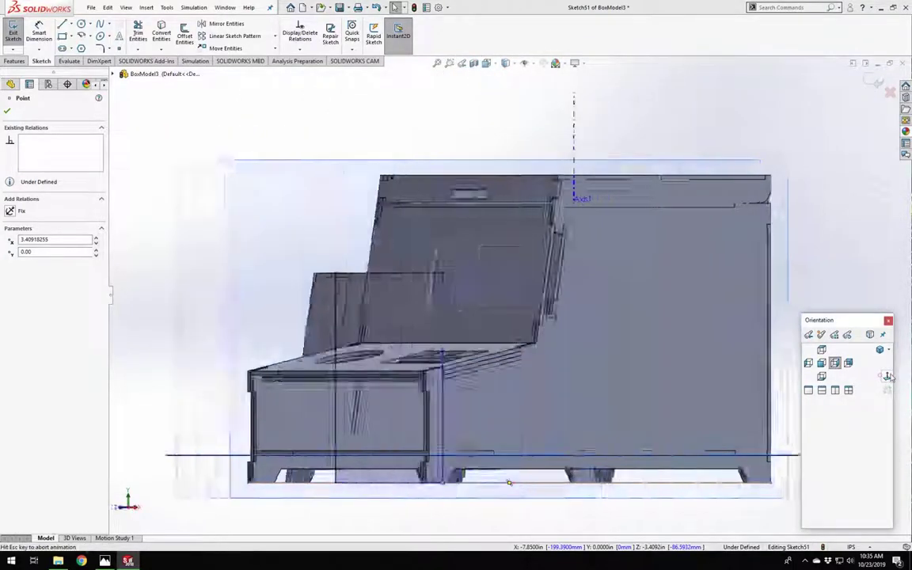
scroll(468, 387, "down", 3)
scroll(456, 495, "up", 3)
scroll(446, 487, "down", 3)
left_click(446, 487)
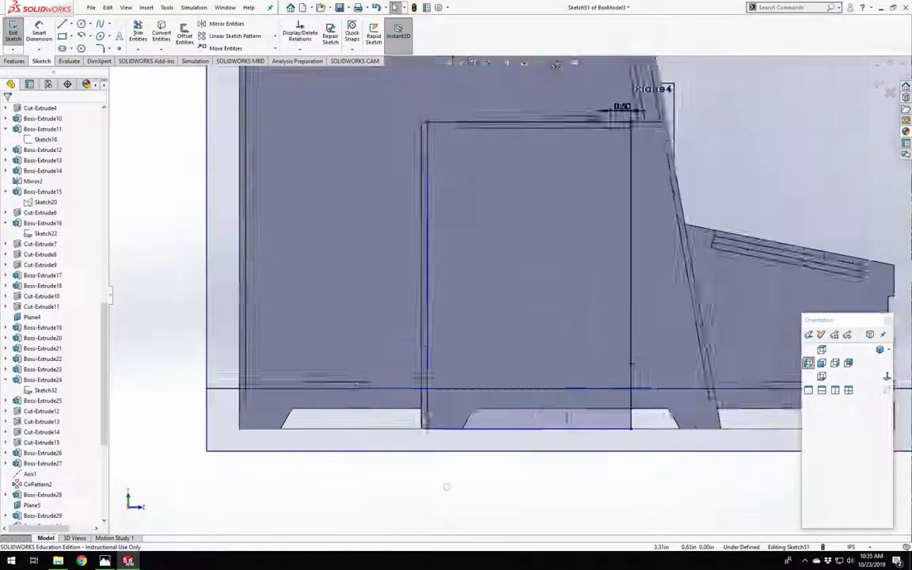
scroll(461, 397, "down", 4)
mouse_move(467, 405)
left_mouse_down()
mouse_move(496, 355)
mouse_move(467, 403)
left_mouse_up()
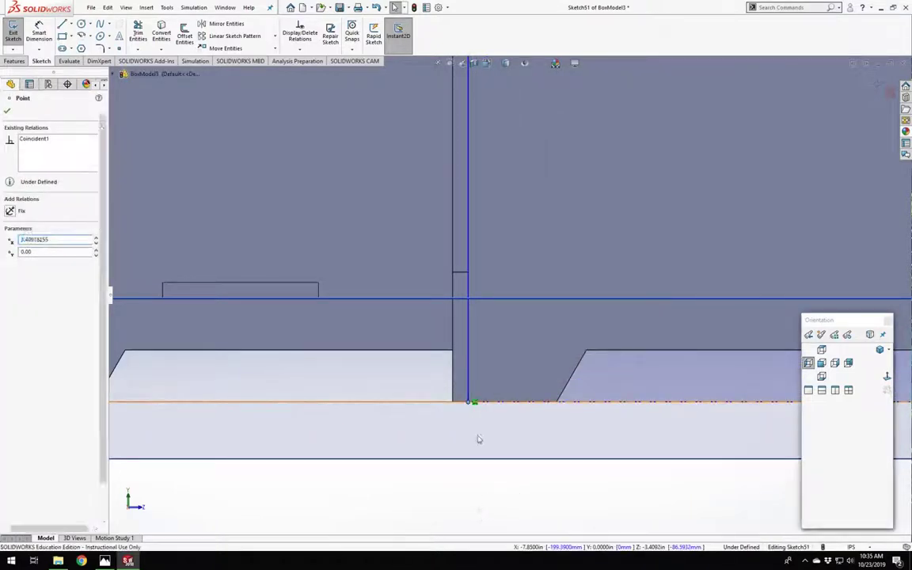
left_click(478, 438)
Add a Vertical relation to the profile's rear line.
left_click(468, 340)
left_click(512, 294)
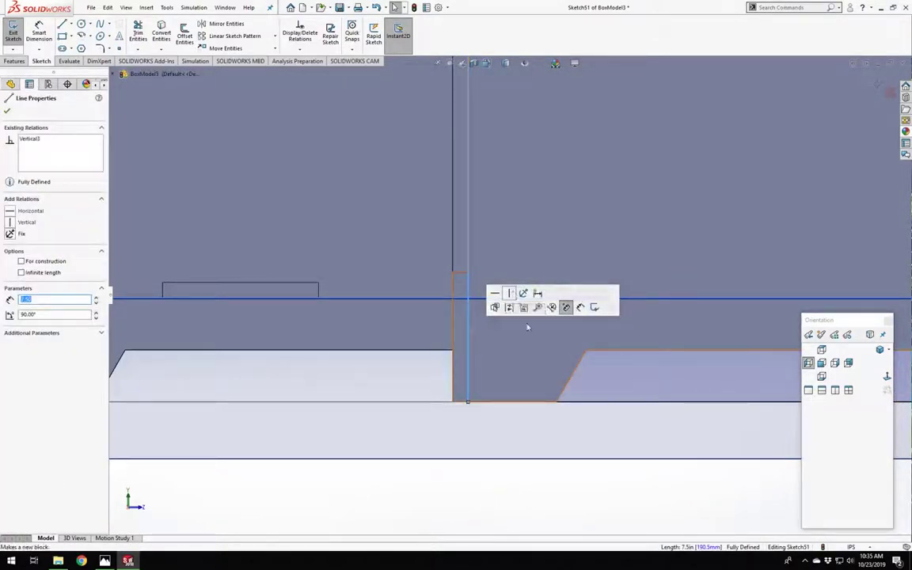
scroll(538, 348, "up", 5)
left_click(594, 439)
Sketch a three-line trapezoidal foot cutout on the profile's bottom line, following the existing cutout's top edge and its rear slant.
scroll(610, 412, "up", 2)
scroll(656, 253, "down", 3)
scroll(609, 254, "up", 3)
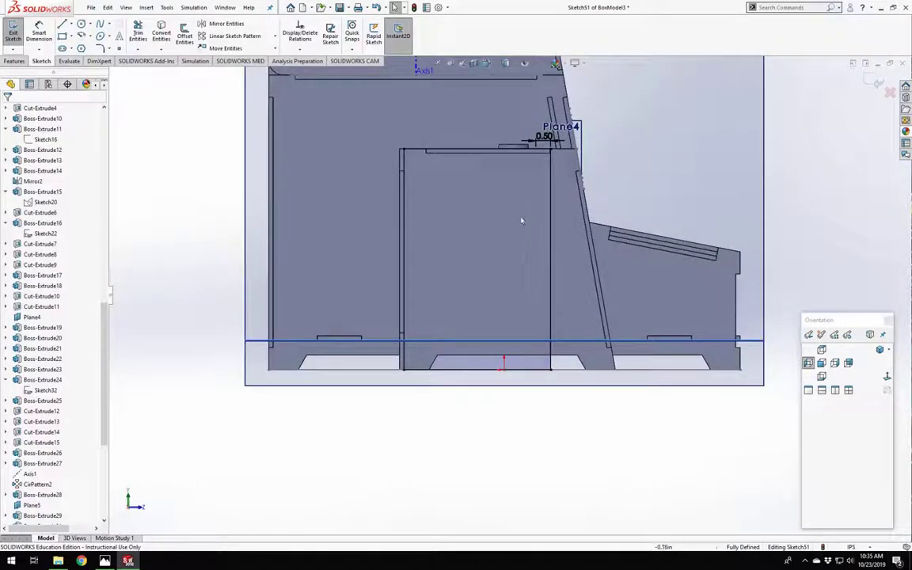
scroll(518, 218, "down", 3)
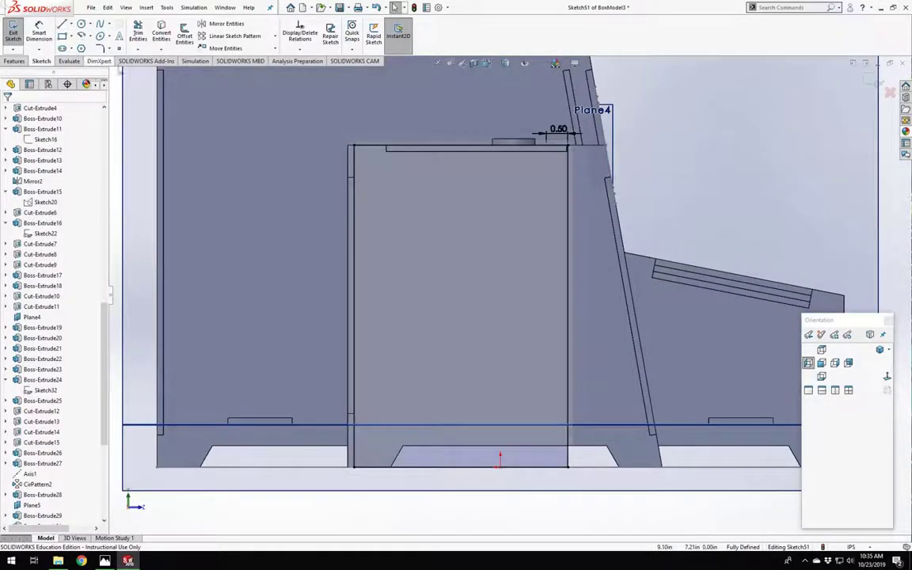
scroll(555, 417, "down", 3)
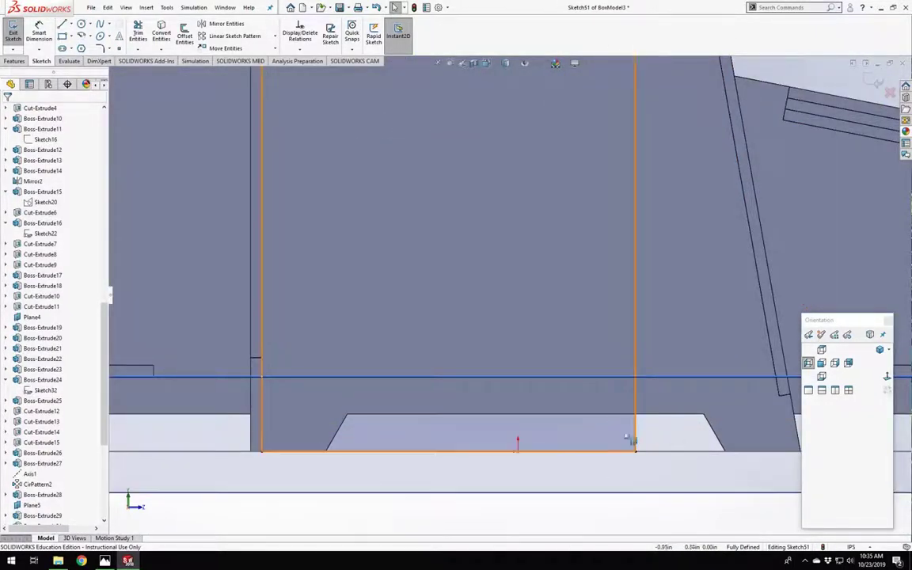
left_click(62, 24)
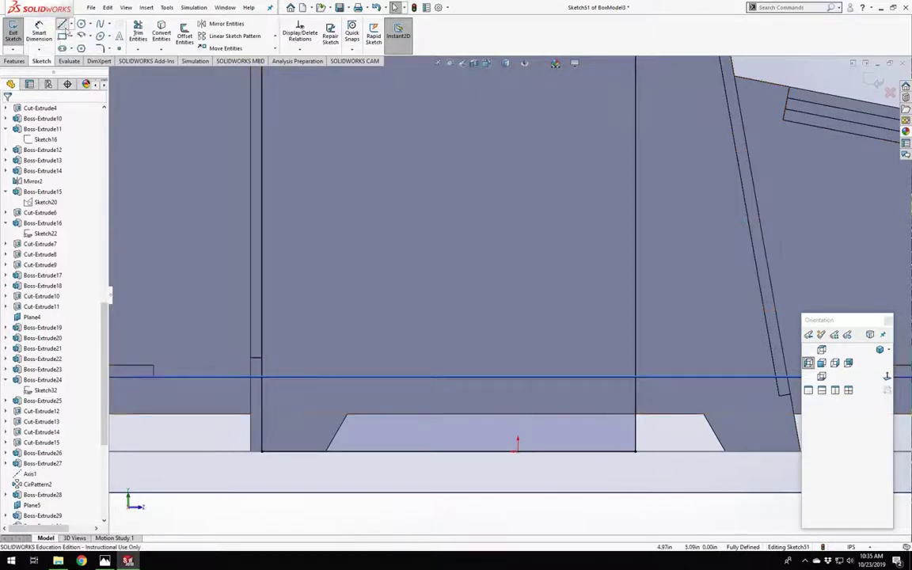
left_click(577, 451)
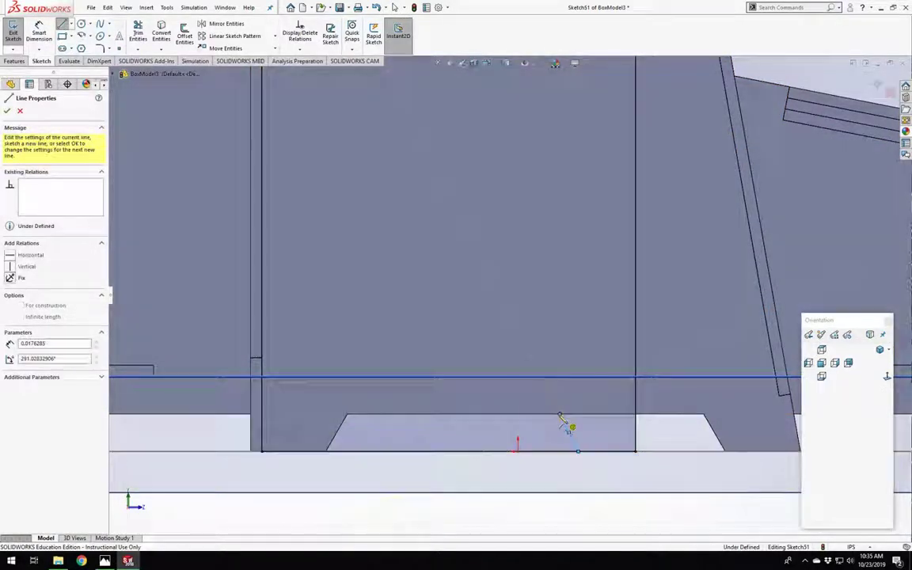
left_click(560, 413)
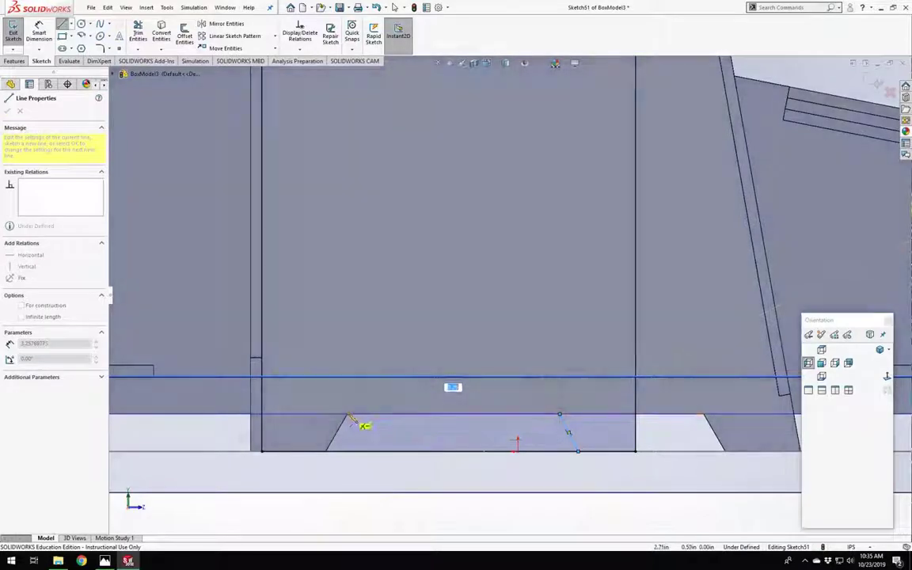
left_click(346, 413)
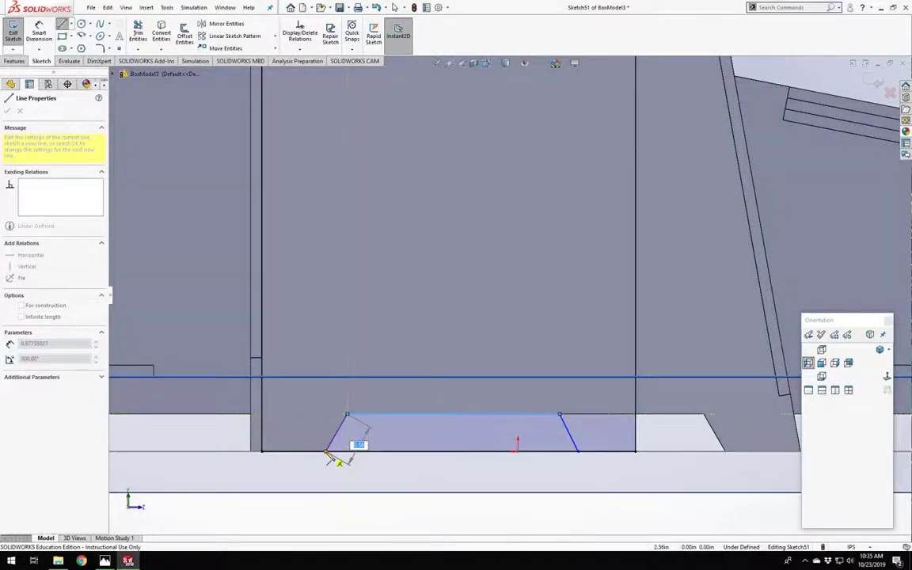
left_click(325, 452)
key("Escape")
scroll(506, 494, "up", 2)
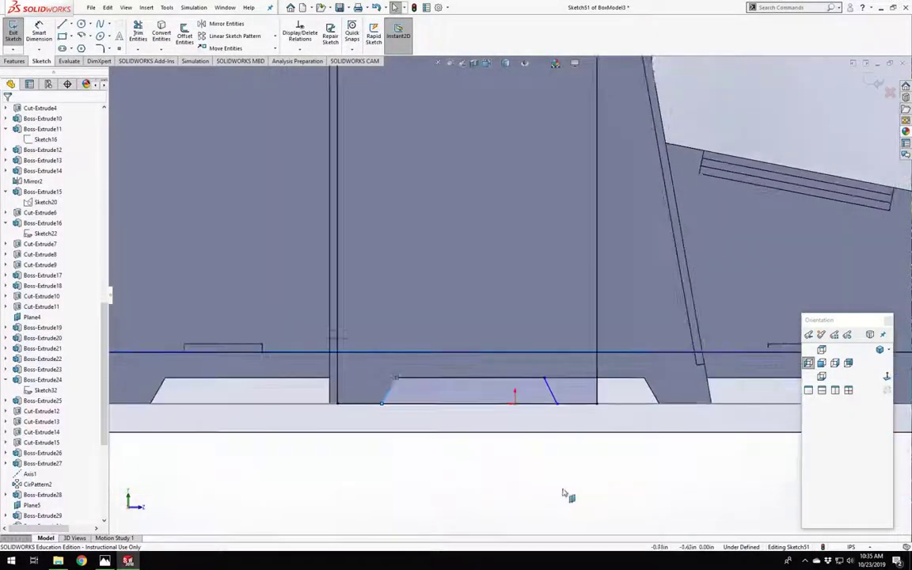
Trim away the profile's bottom line between the two slanted sides of the foot cutout.
right_click_drag(572, 420, 572, 409)
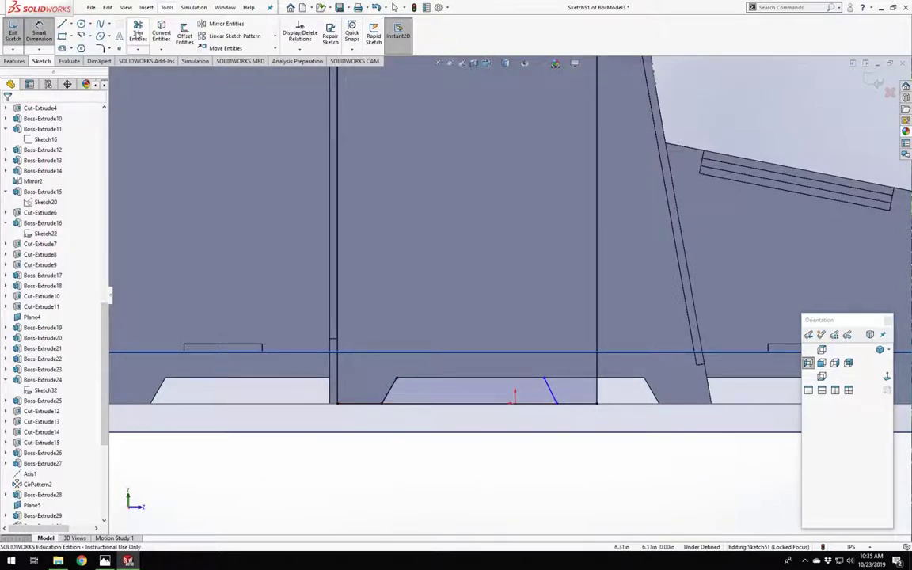
left_click(138, 31)
left_click(458, 376)
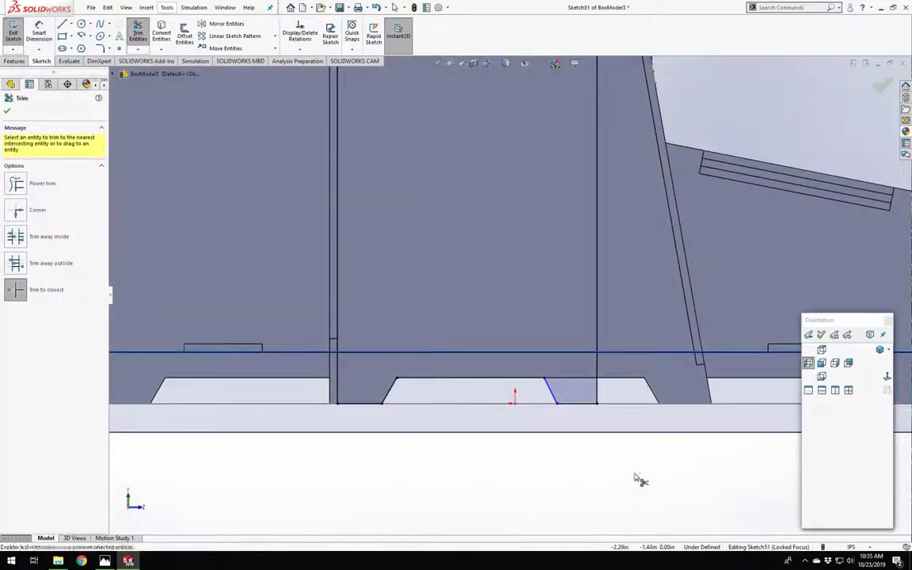
Dimension the bottom line of the profile's front foot and link its length to the global variable foot.
right_click_drag(640, 479, 596, 406)
left_click(574, 406)
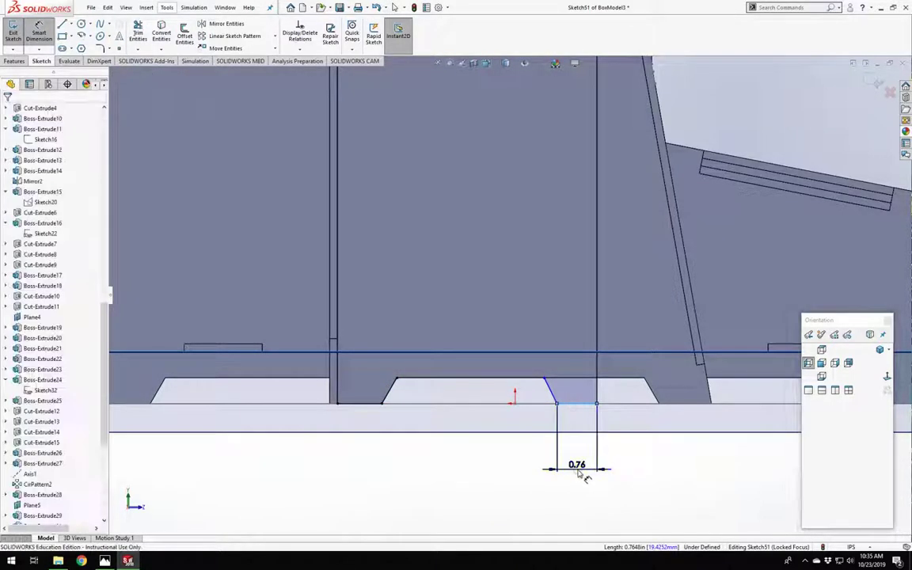
left_click(580, 473)
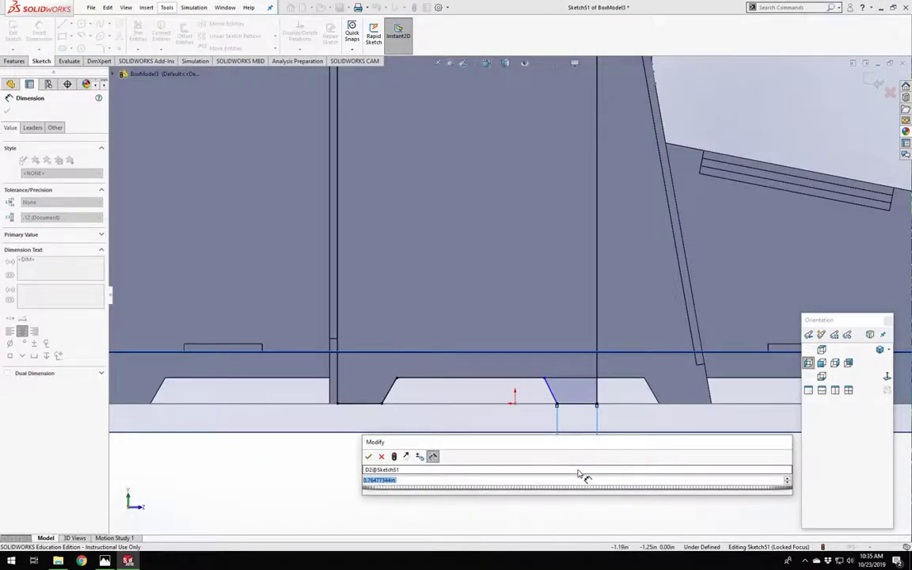
type("=")
key("Down")
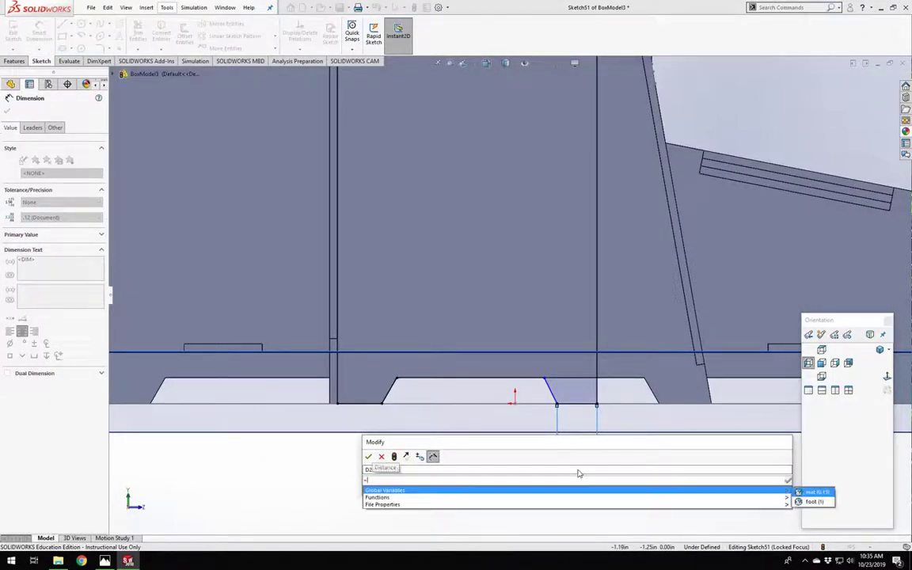
key("Return")
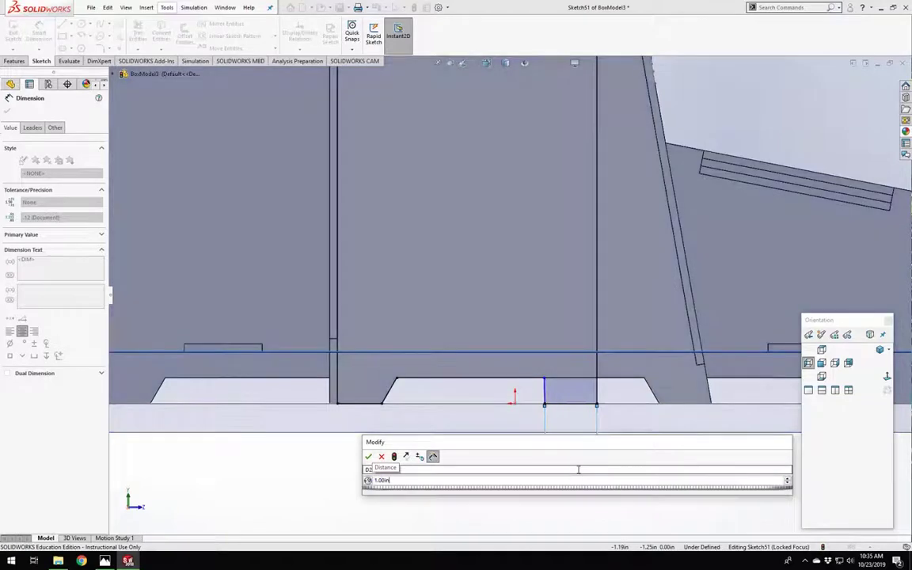
key("Return")
key("Escape")
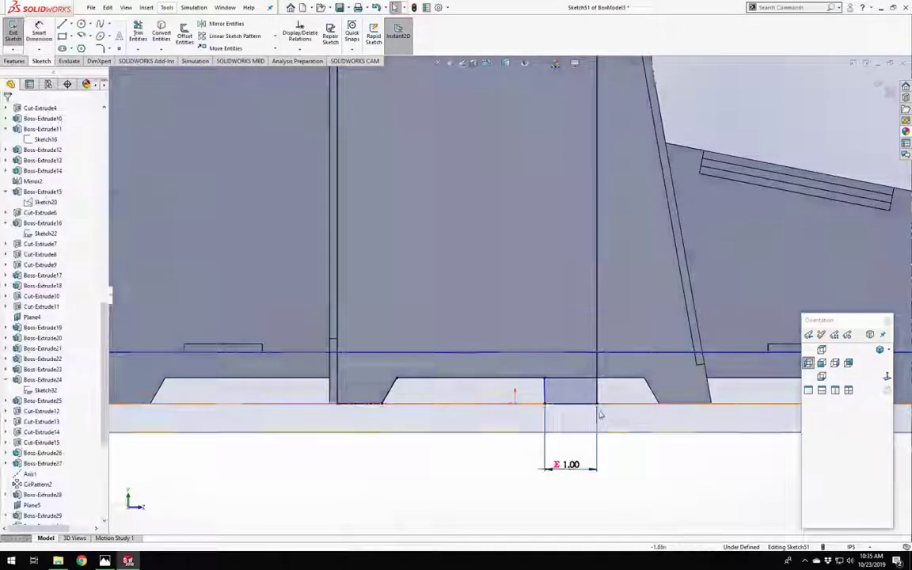
Slant the cutout's front side inward at its upper end and make it equal in length to the rear slanted side.
scroll(601, 413, "down", 5)
scroll(387, 313, "up", 5)
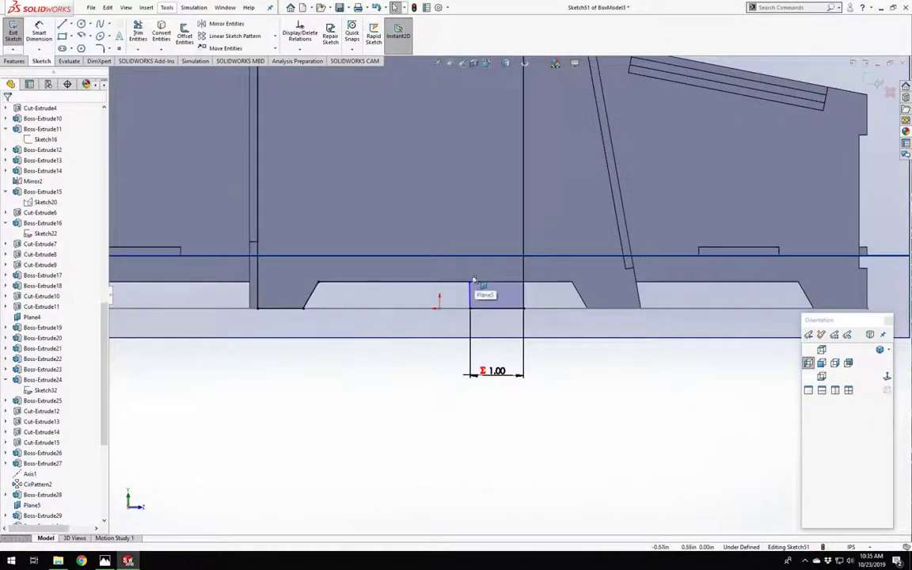
left_click_drag(470, 282, 435, 281)
left_click(448, 292)
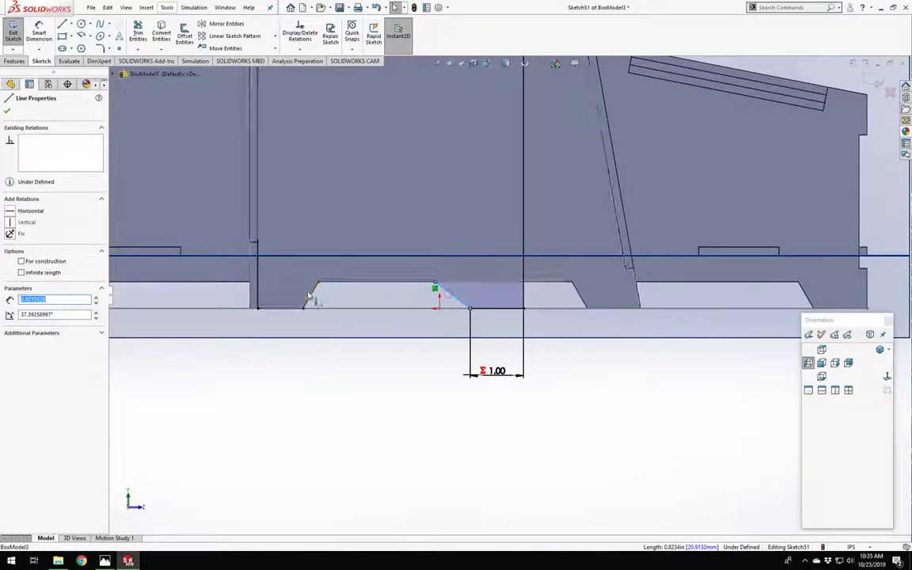
left_click(311, 296, "ctrl")
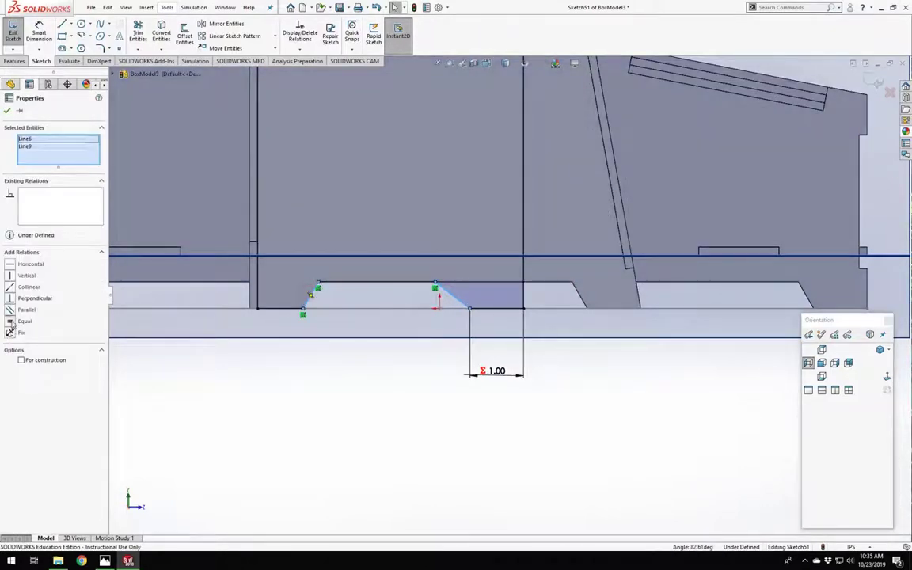
left_click(10, 321)
left_click(464, 419)
Sketch a narrow corner rectangle about 5.5 in tall along the inside of the profile's rear line, between the rear panel's notches.
scroll(475, 356, "up", 3)
scroll(499, 228, "down", 2)
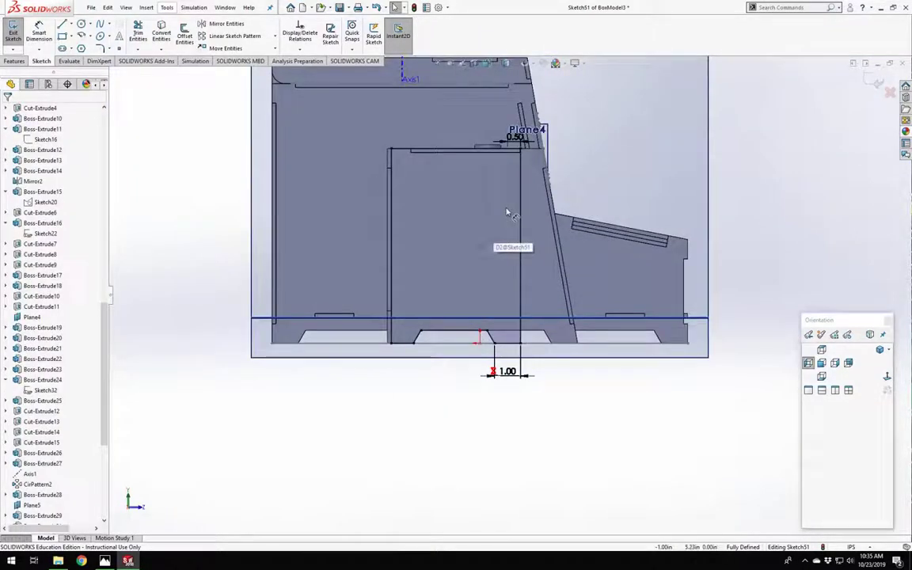
scroll(507, 212, "down", 3)
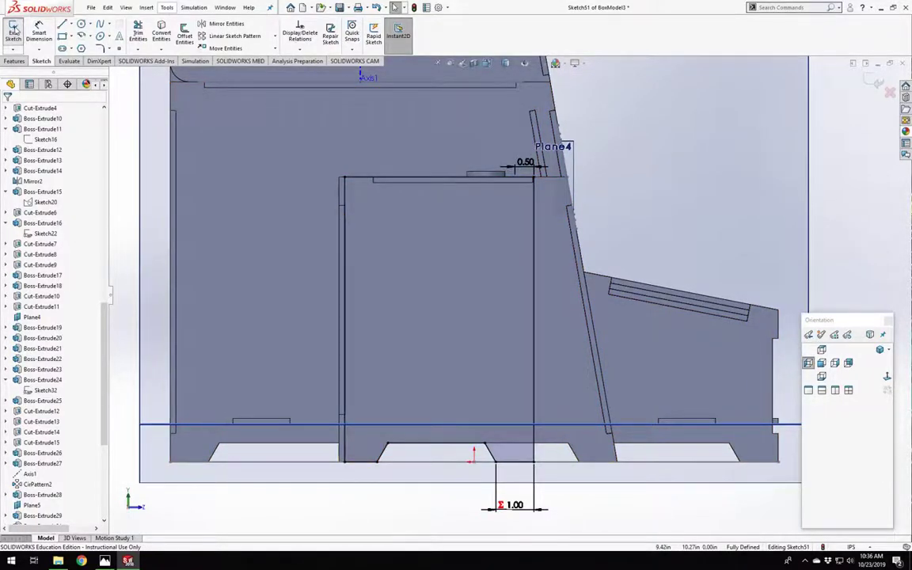
scroll(399, 281, "down", 2)
scroll(392, 279, "up", 2)
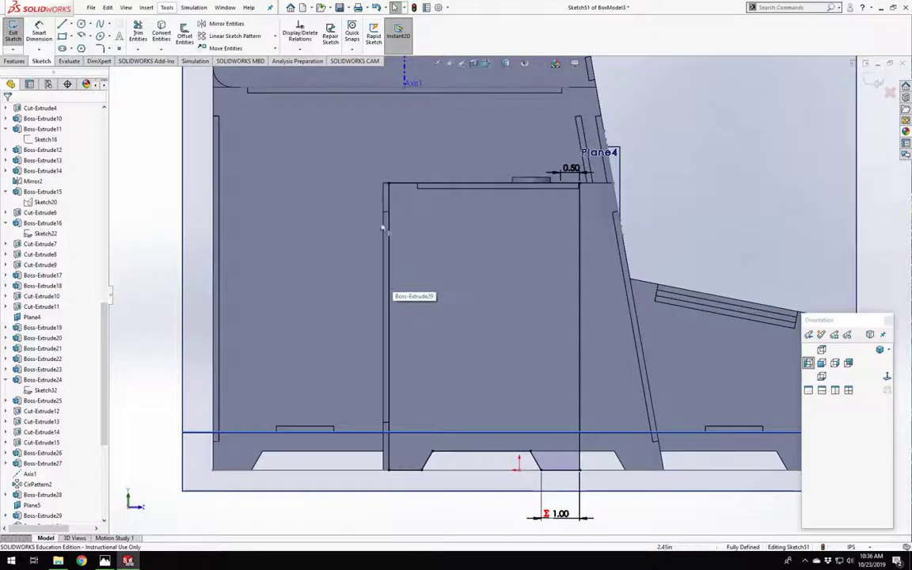
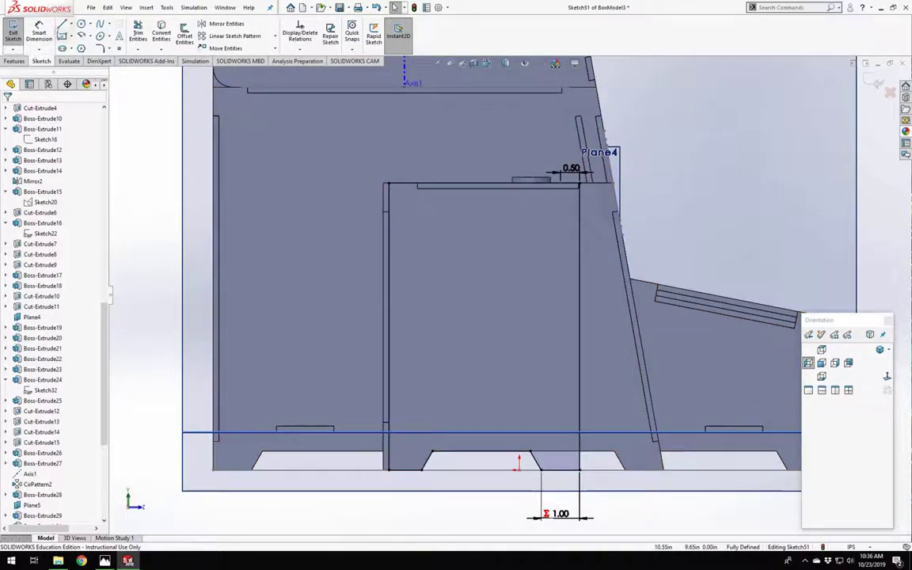
left_click(62, 35)
scroll(290, 145, "down", 3)
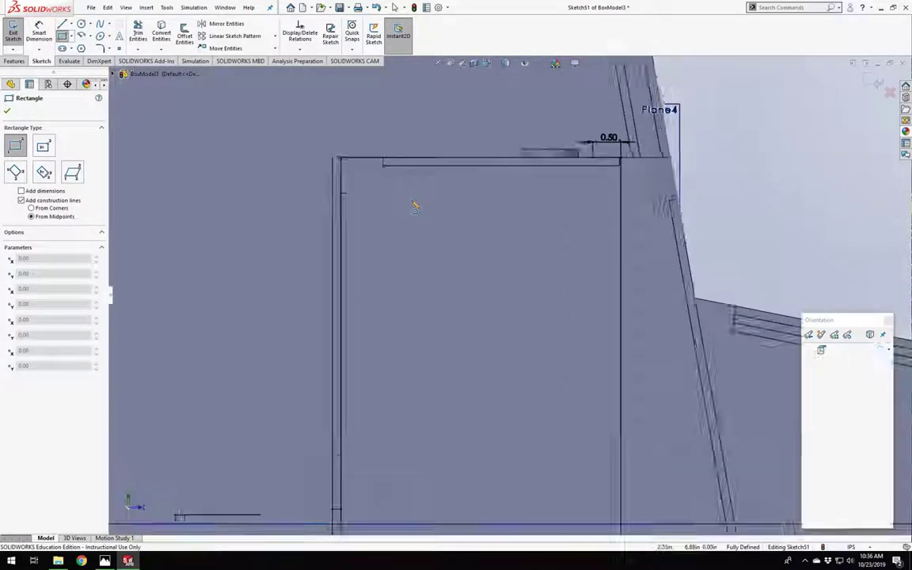
left_click(333, 207)
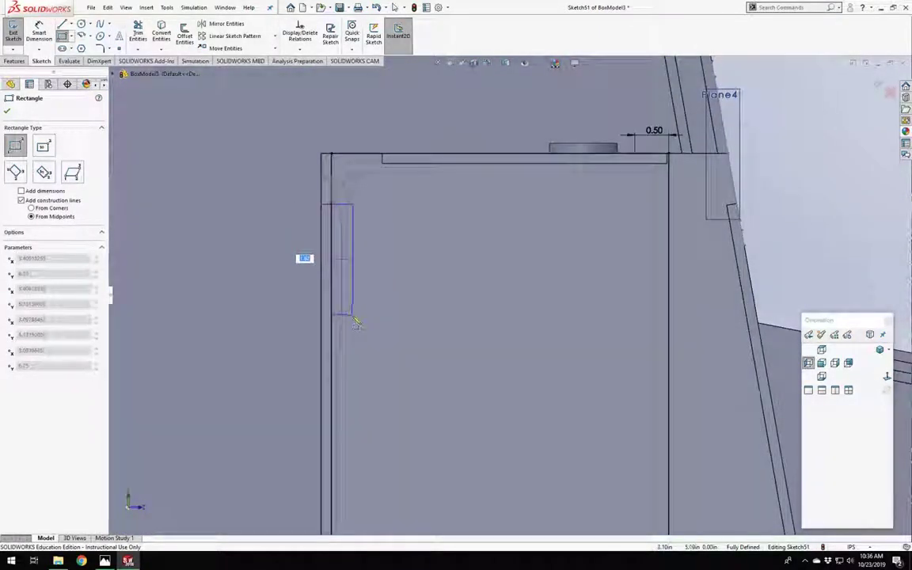
scroll(356, 325, "down", 3)
left_click(413, 465)
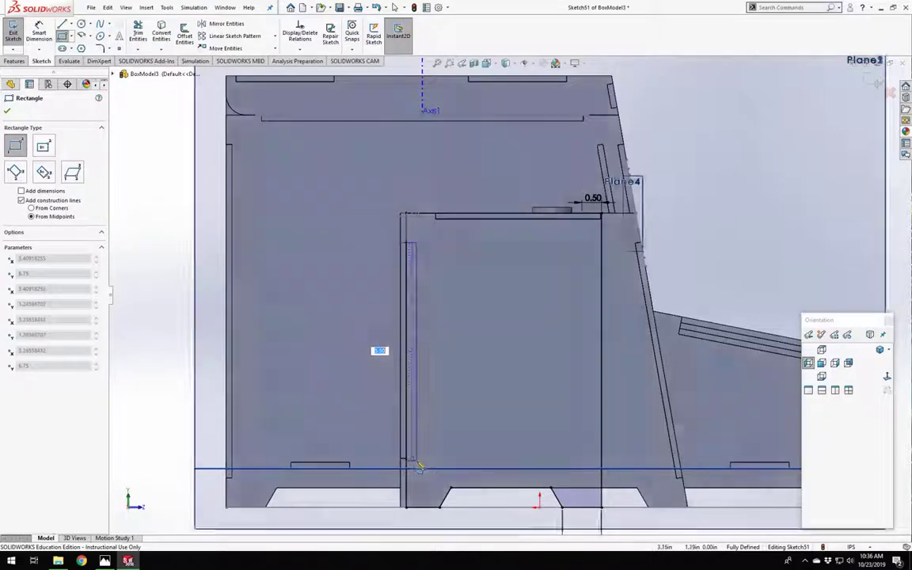
Move the tall narrow rectangle's lower rear corner onto the corner of the rear panel's lower notch.
key("Escape")
scroll(423, 465, "up", 3)
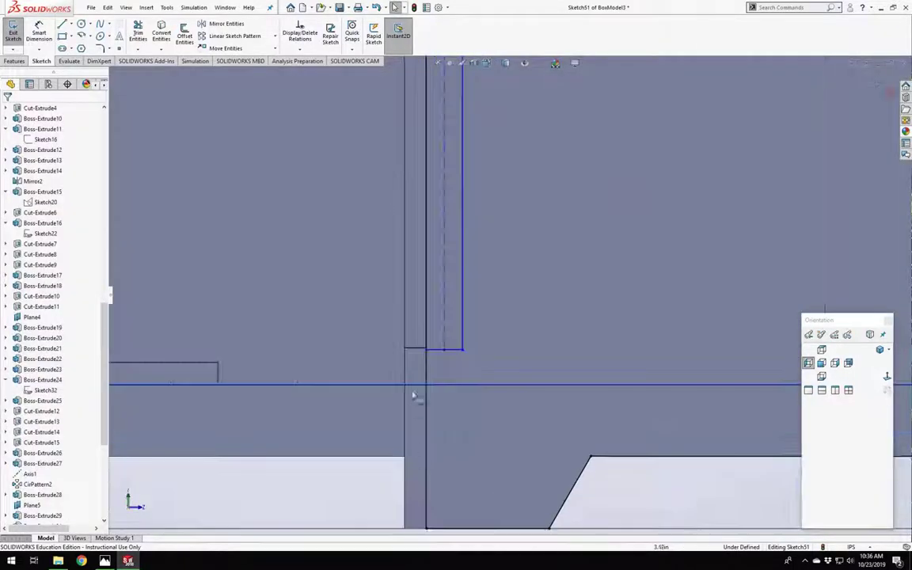
left_click(426, 349)
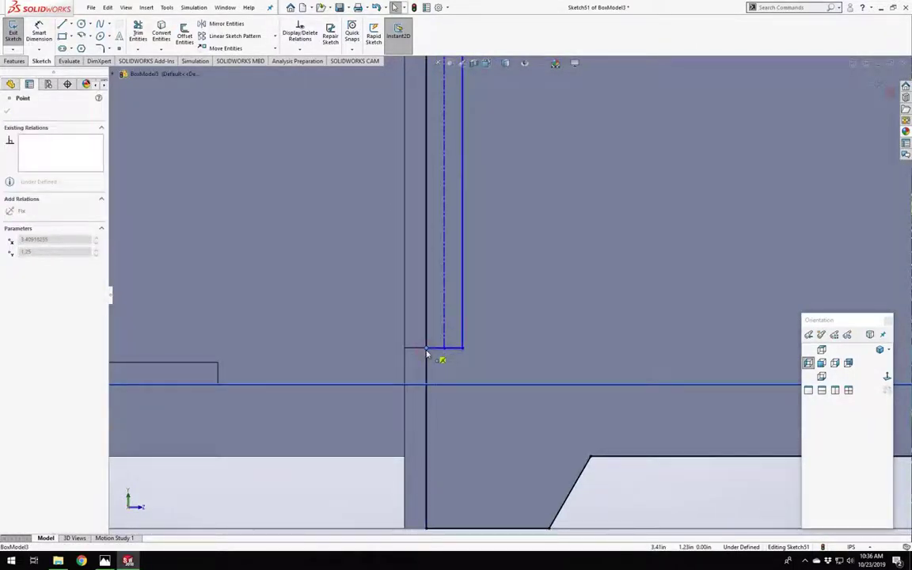
left_click_drag(426, 351, 426, 349)
scroll(436, 443, "down", 5)
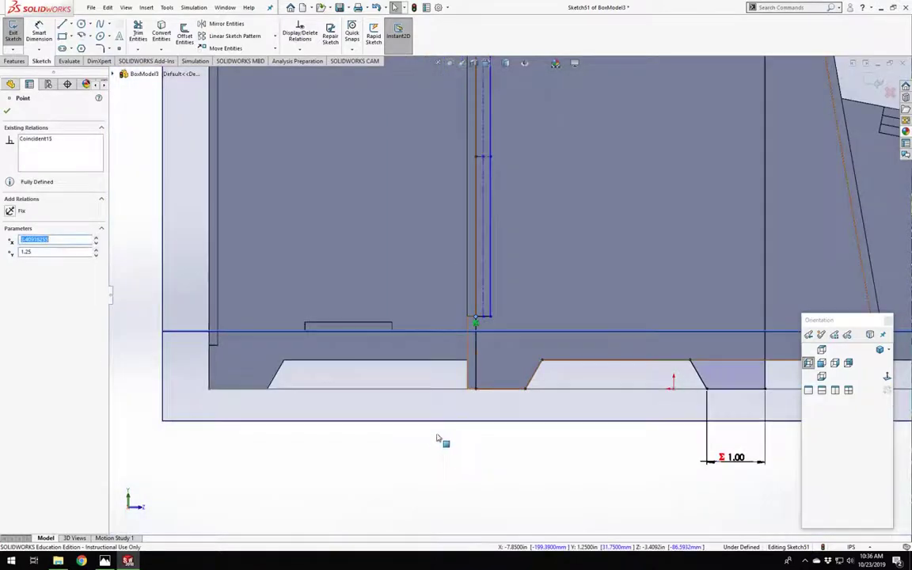
Dimension the tall rectangle's width and link it to the global variable mat.
right_click_drag(495, 478, 485, 401)
scroll(486, 318, "up", 4)
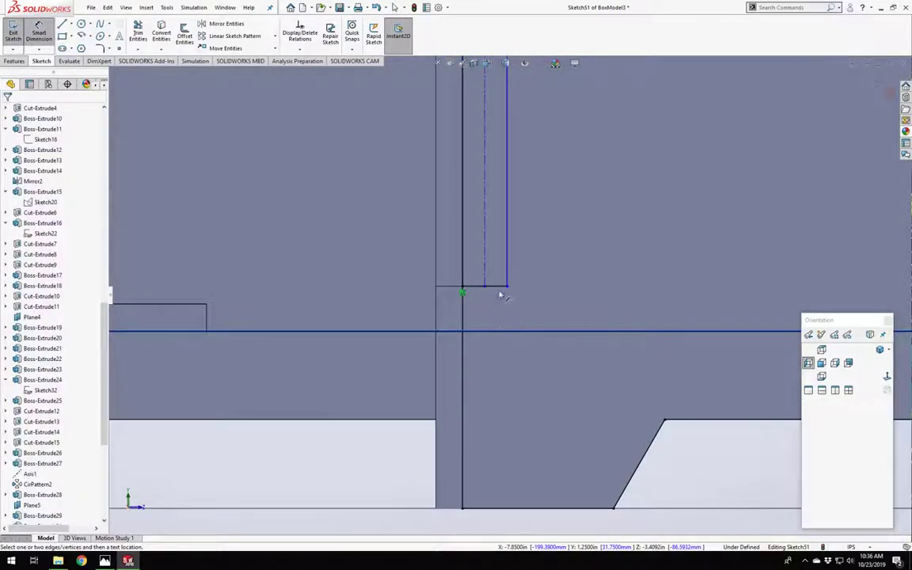
left_click(497, 286)
left_click(487, 378)
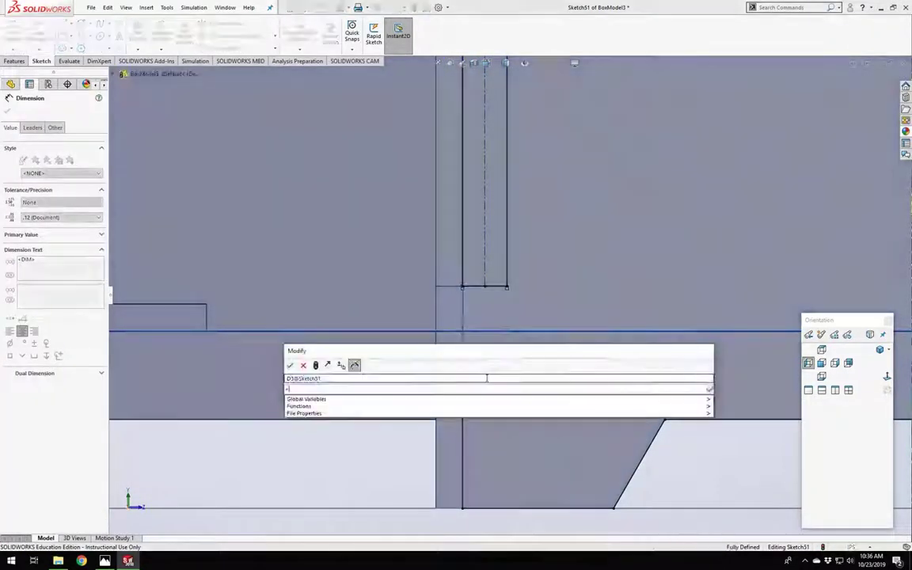
key("Down")
key("Return")
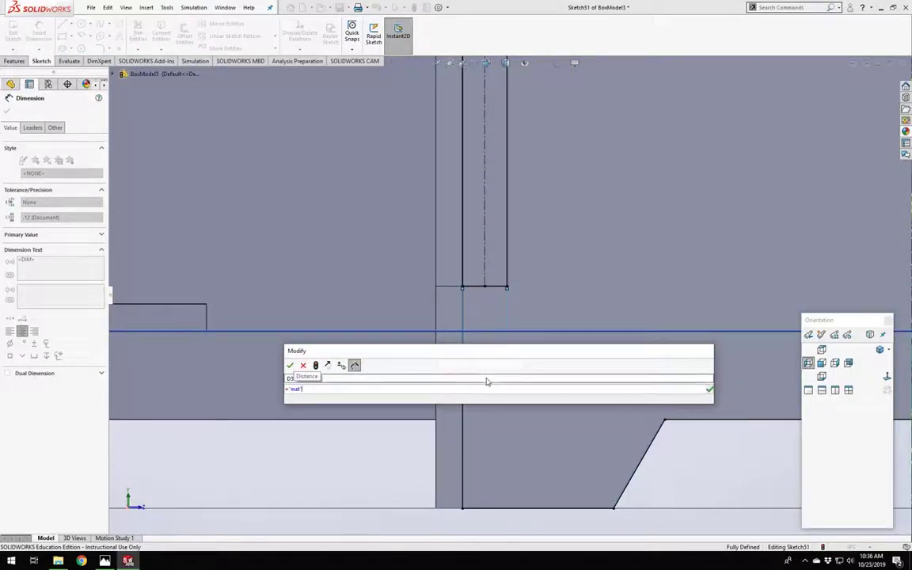
key("Return")
key("Return")
key("Escape")
scroll(532, 349, "up", 11)
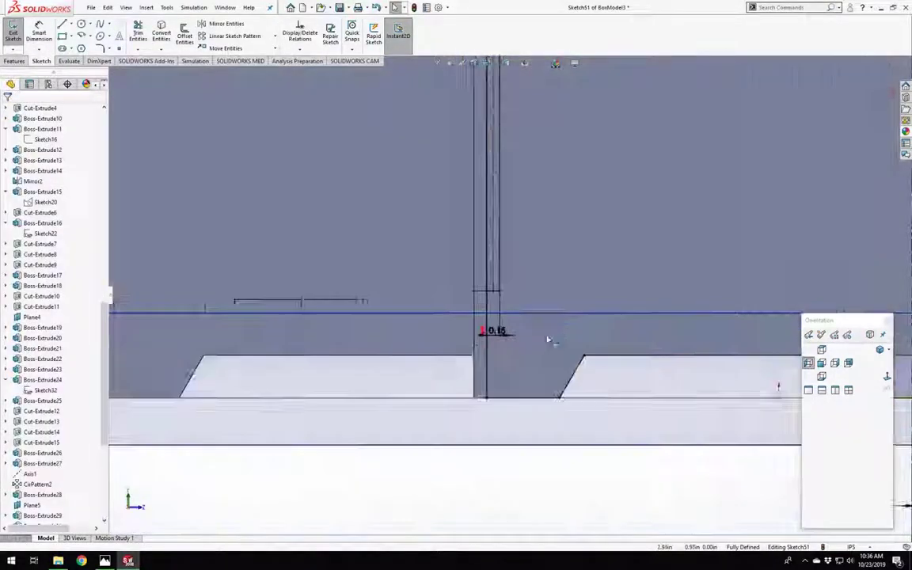
Sketch a thin horizontal corner rectangle inside the profile, just above the foot cutout.
scroll(570, 350, "down", 3)
scroll(514, 297, "up", 2)
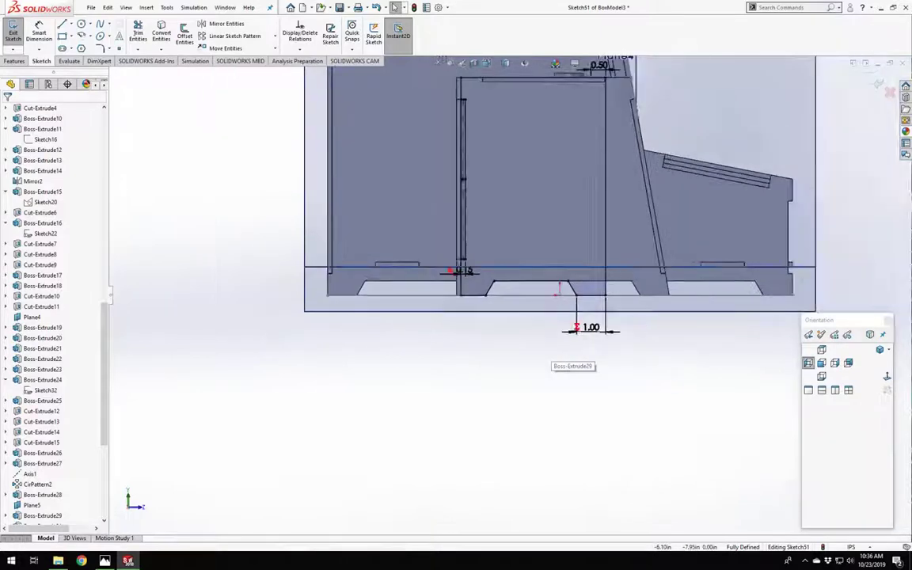
left_click(805, 563)
scroll(444, 283, "down", 3)
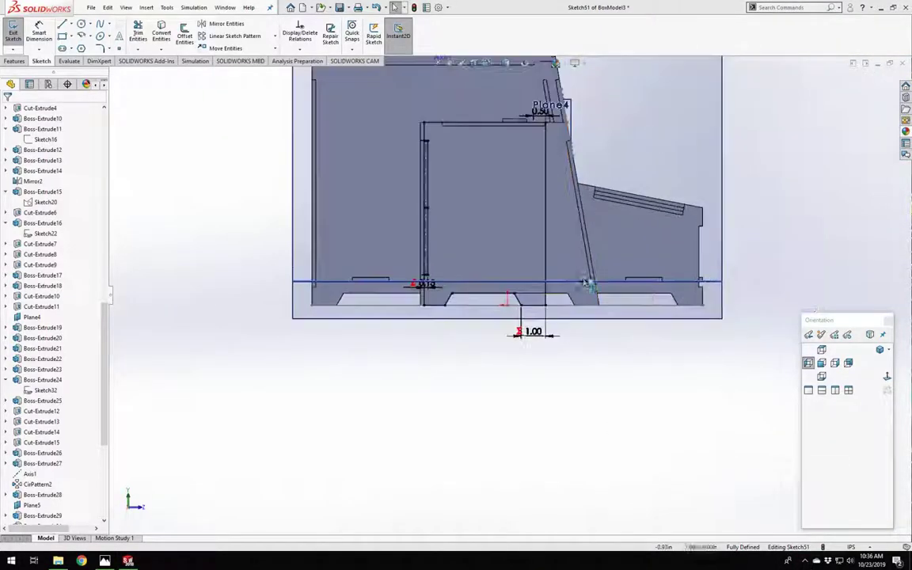
scroll(313, 280, "up", 2)
scroll(280, 273, "down", 3)
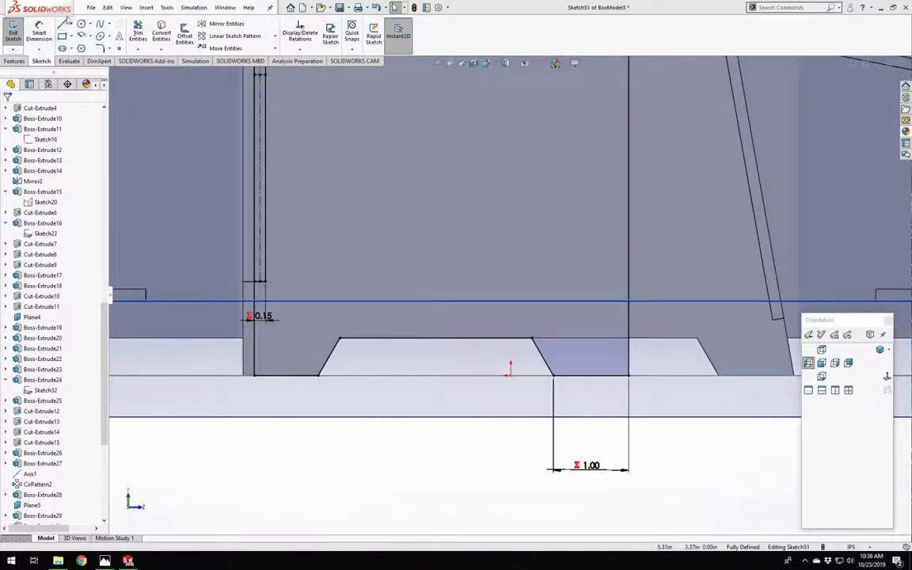
left_click(62, 36)
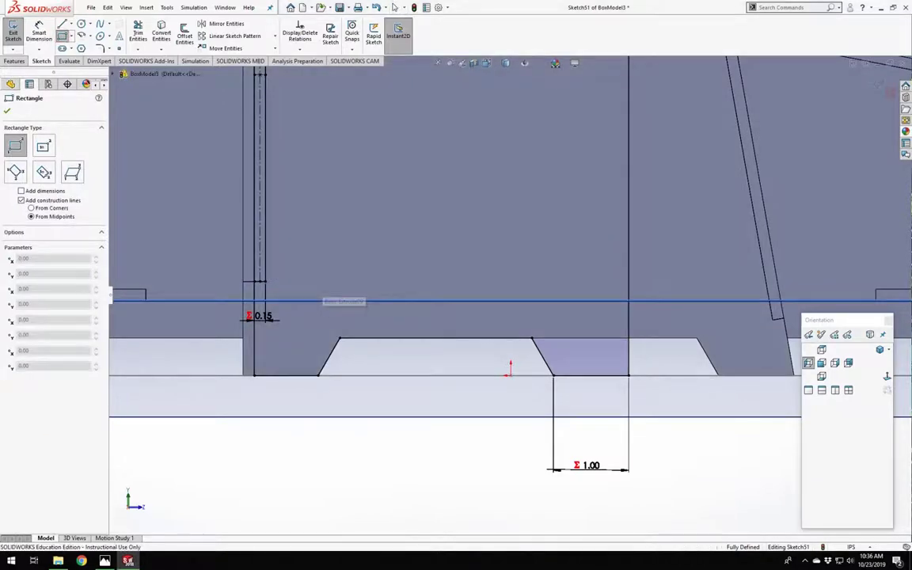
left_click(303, 313)
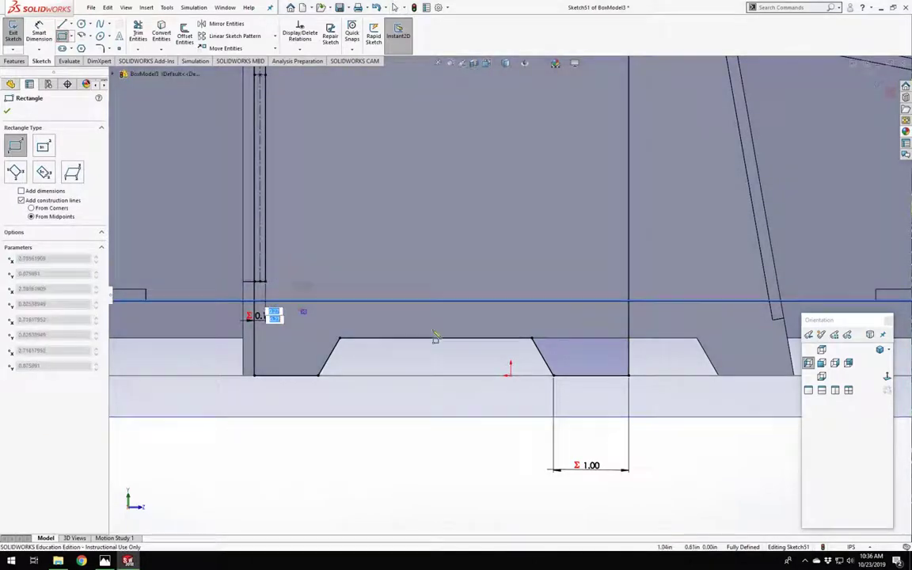
left_click(569, 317)
key("Escape")
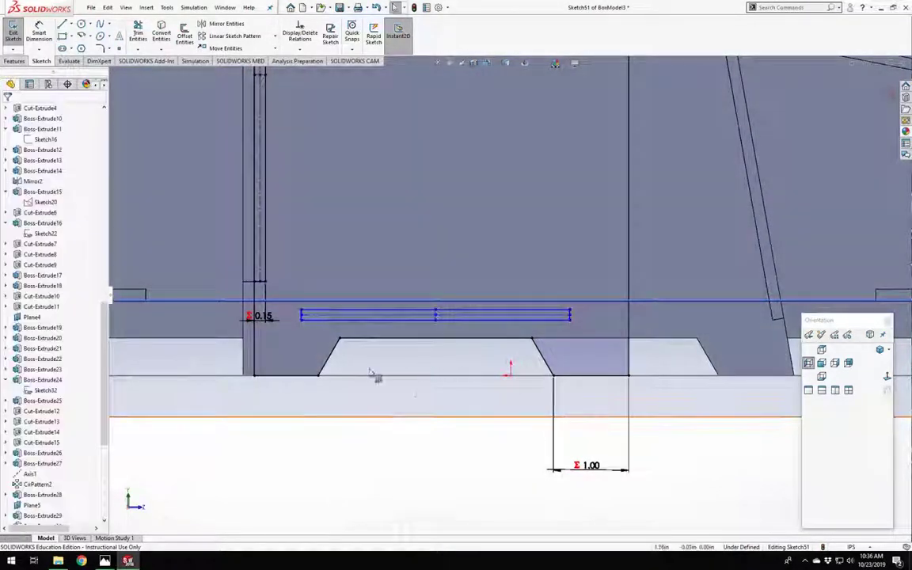
scroll(439, 374, "up", 2)
scroll(447, 360, "down", 1)
scroll(449, 311, "down", 1)
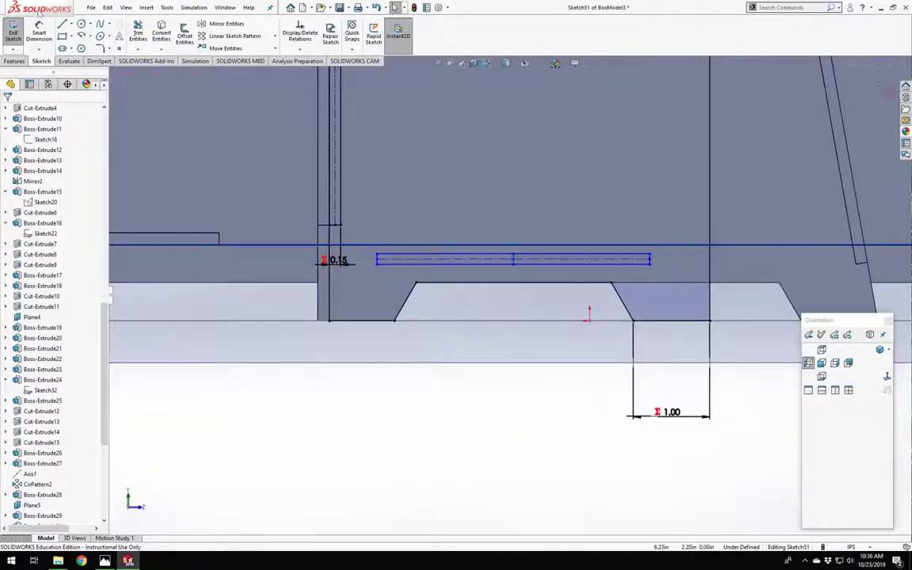
Make the horizontal rectangle's rear short side equal in length to the tall rectangle's bottom side.
left_click(40, 32)
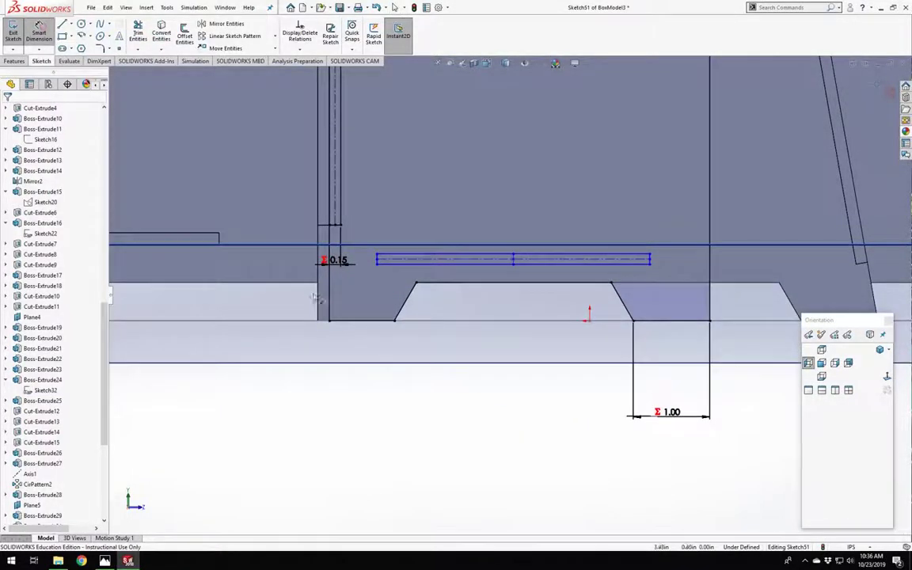
key("Escape")
scroll(392, 260, "down", 7)
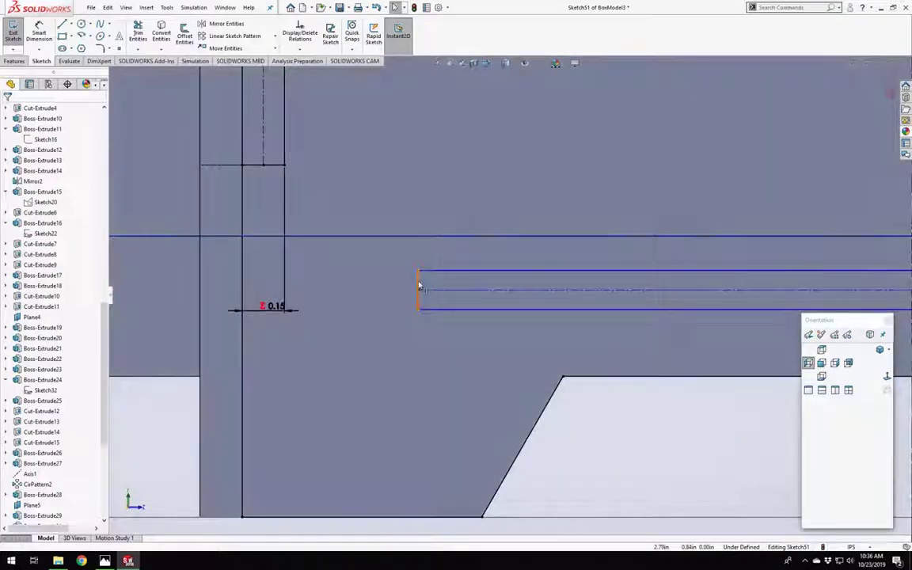
left_click(419, 286)
left_click(274, 166, "ctrl")
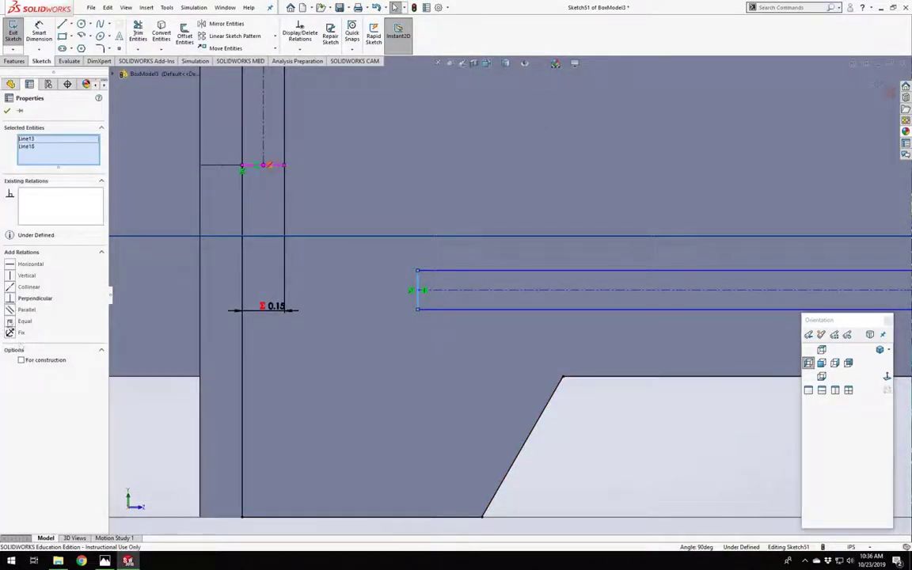
left_click(10, 322)
scroll(428, 393, "up", 6)
key("Escape")
Dimension the horizontal rectangle's rear end from the profile's rear line and set the distance to 0.75 in.
right_click_drag(614, 484, 607, 399)
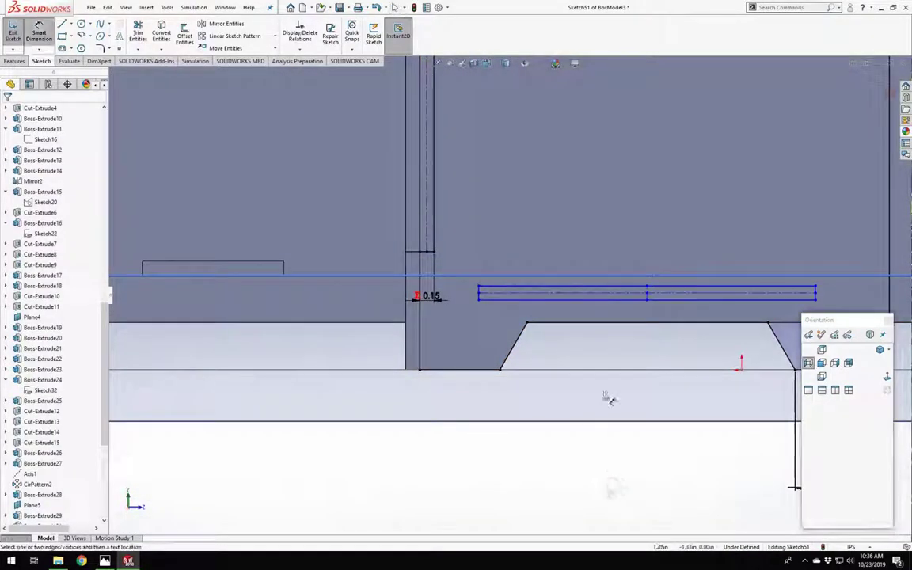
scroll(472, 266, "down", 4)
left_click(480, 321)
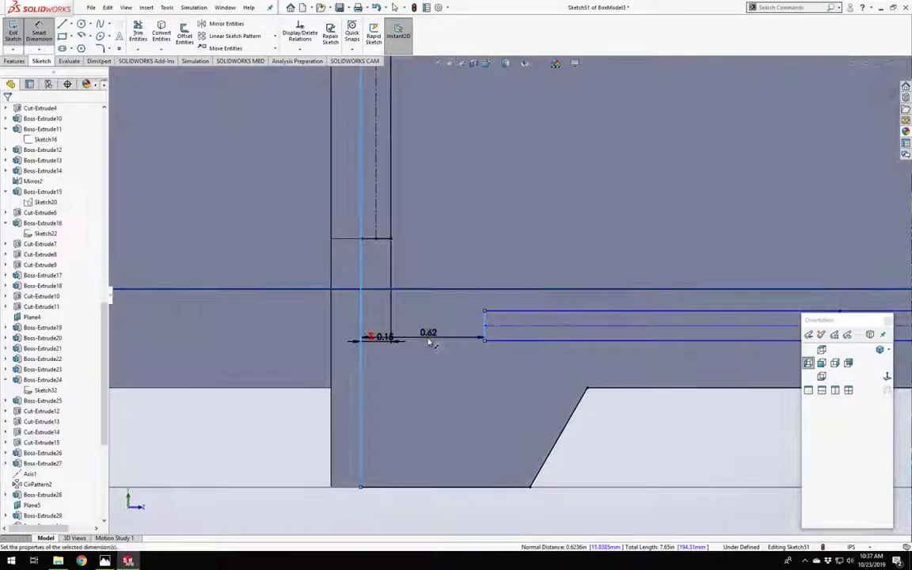
left_click(428, 342)
key("Return")
scroll(665, 316, "up", 5)
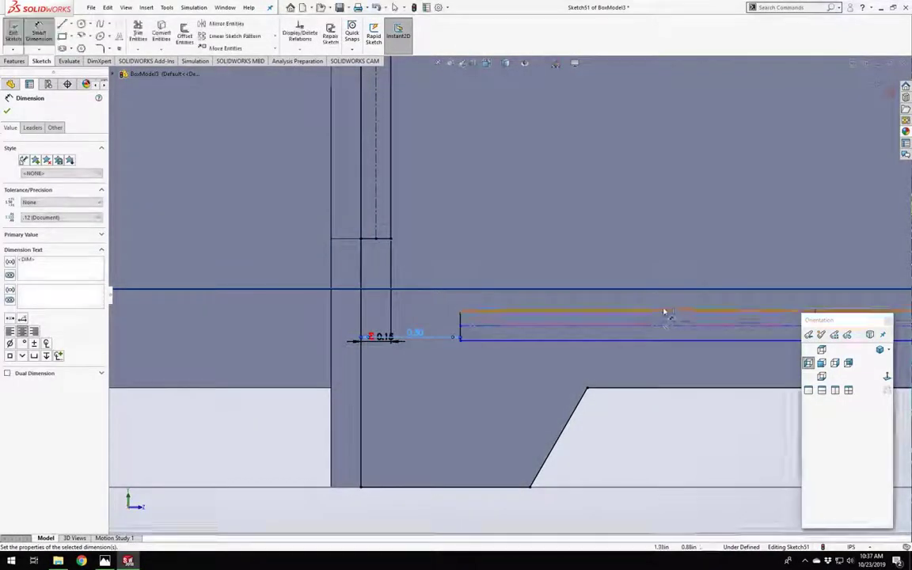
scroll(694, 304, "down", 5)
scroll(366, 303, "up", 3)
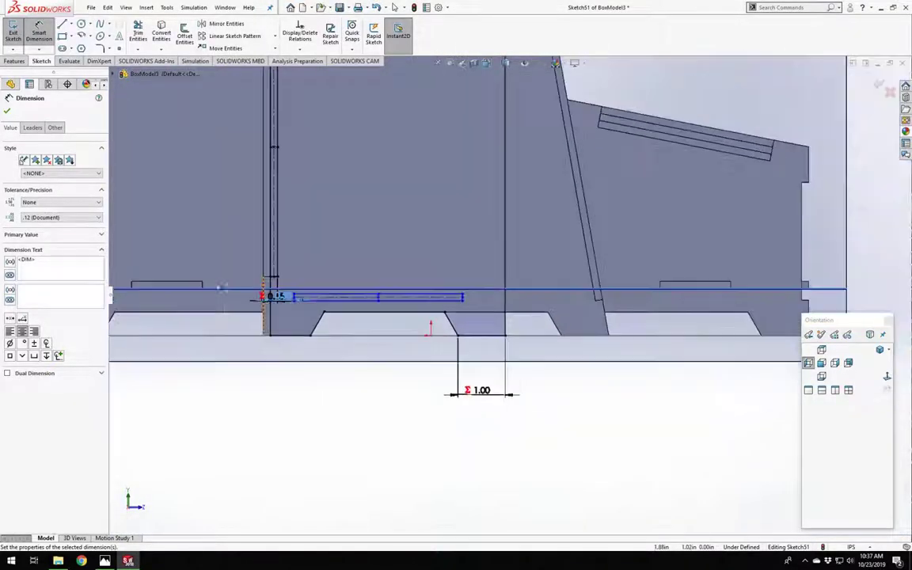
left_click(293, 301)
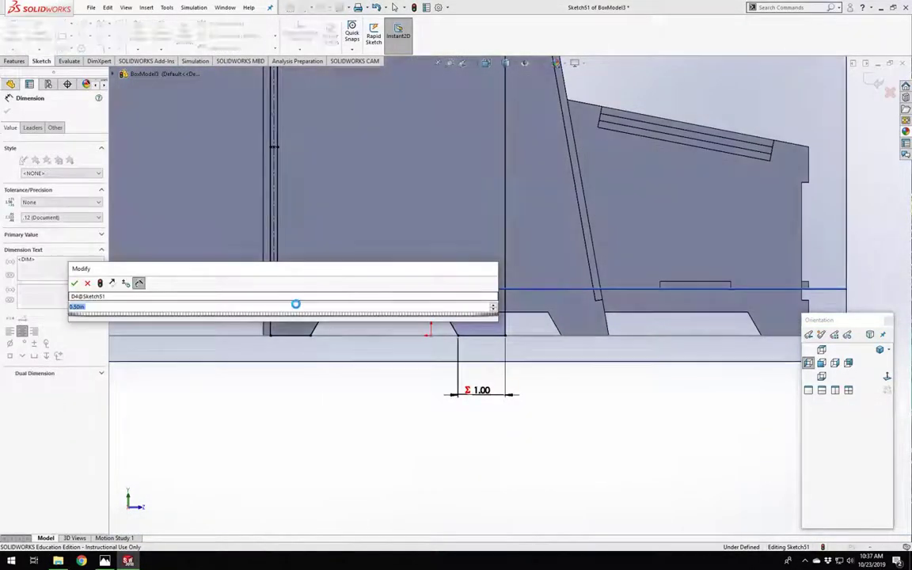
type("0.15")
key("Return")
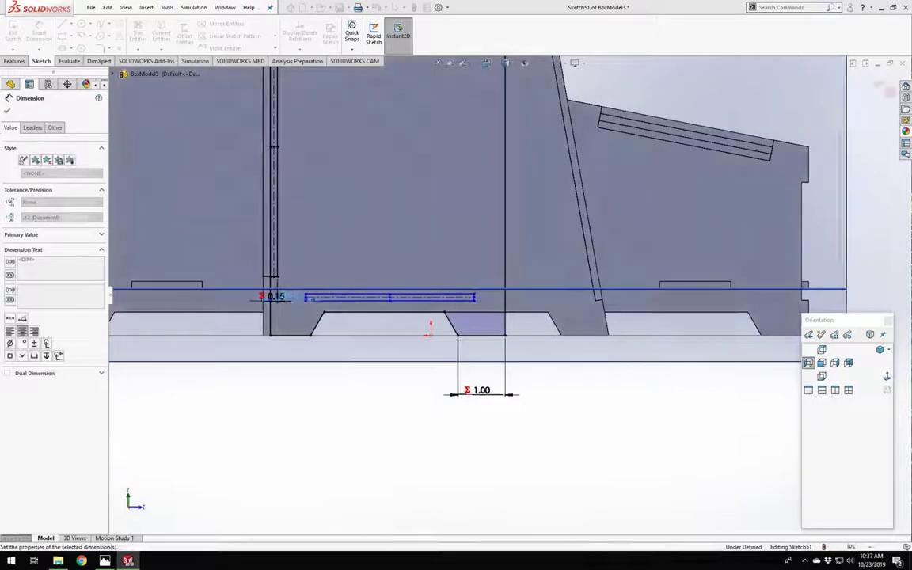
Dimension the horizontal rectangle's front end 0.75 in from the profile's front line.
scroll(455, 284, "down", 4)
left_click(408, 286)
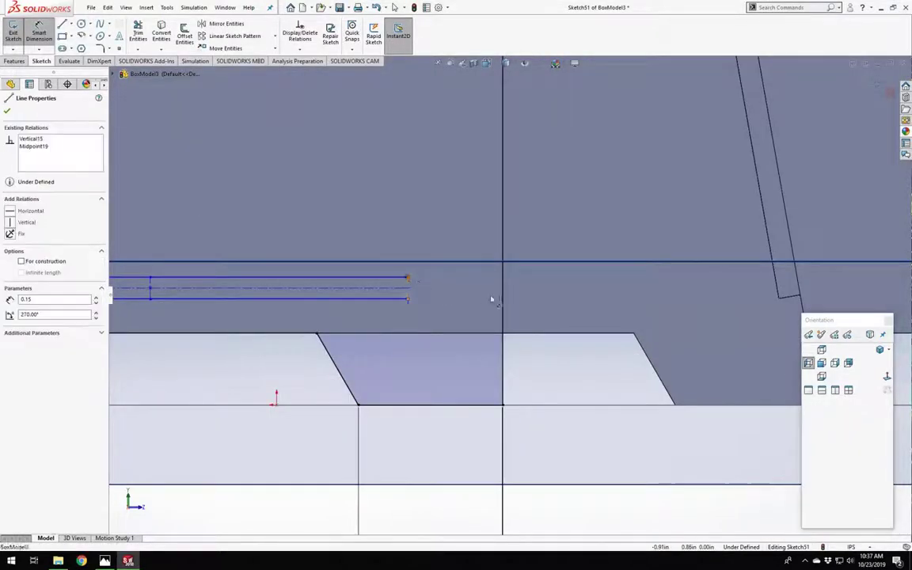
left_click(504, 288)
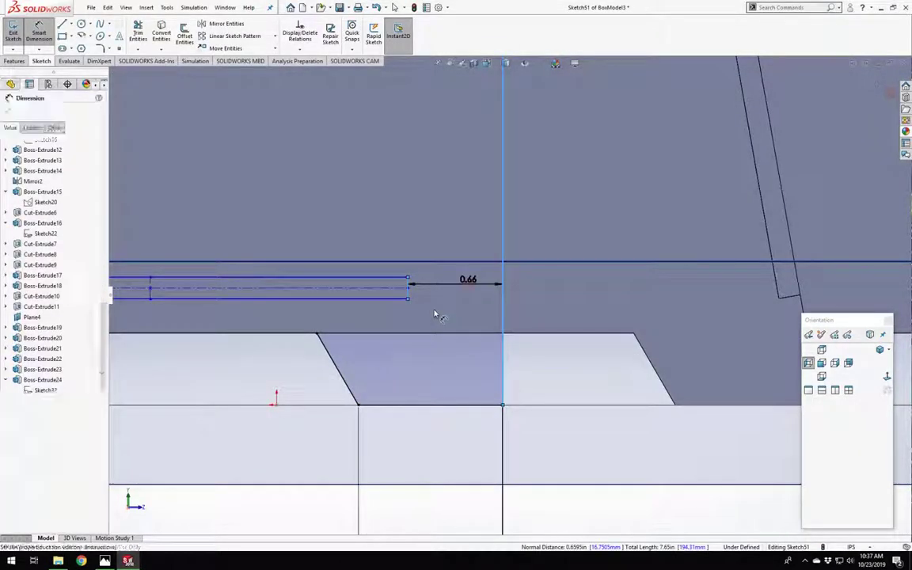
left_click(434, 313)
key("Return")
scroll(424, 311, "up", 5)
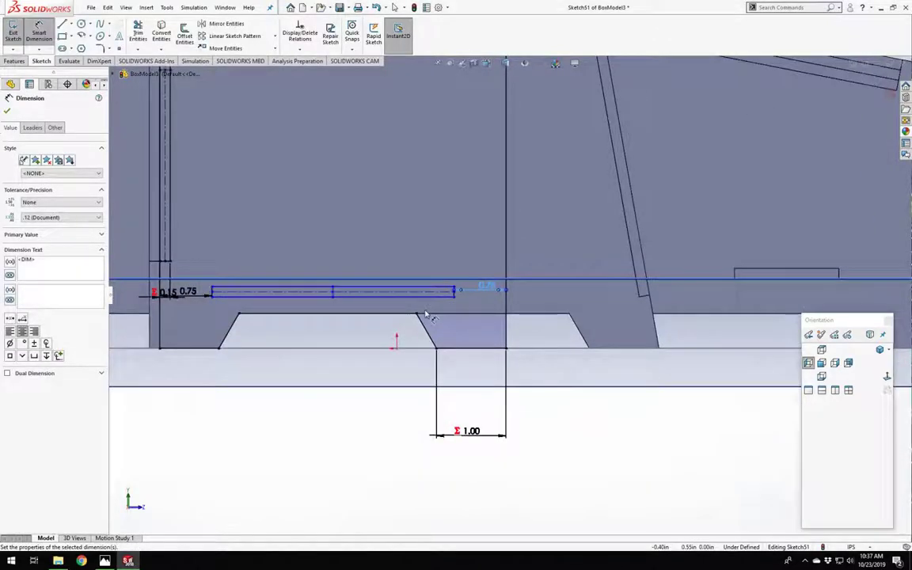
Dimension the horizontal rectangle's lower side from the top of the foot cutout and set the distance to 0.38 in.
scroll(412, 337, "down", 5)
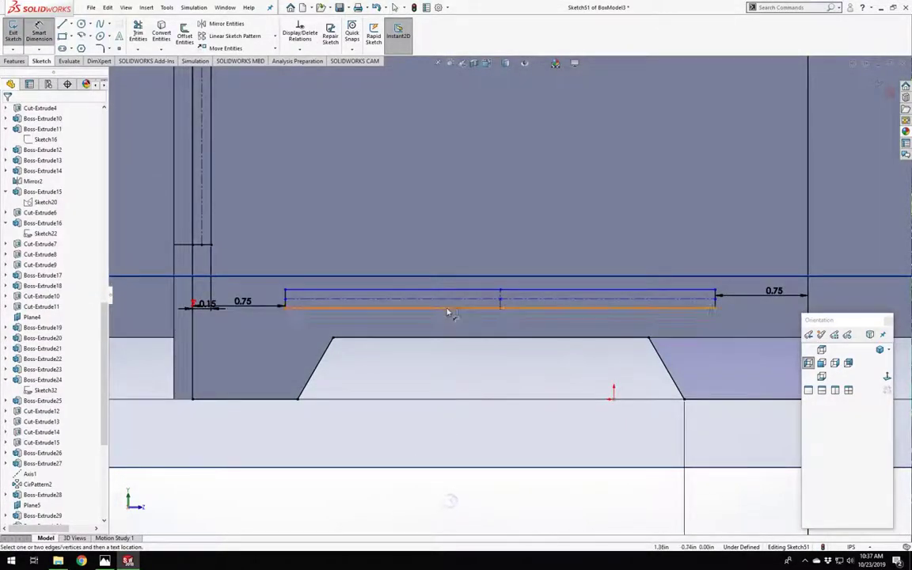
left_click(448, 308)
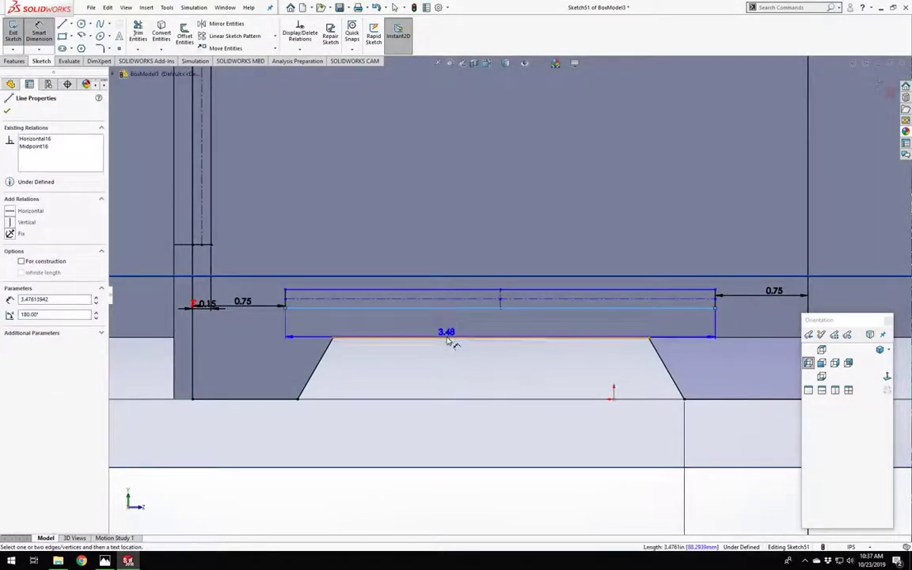
left_click(442, 338)
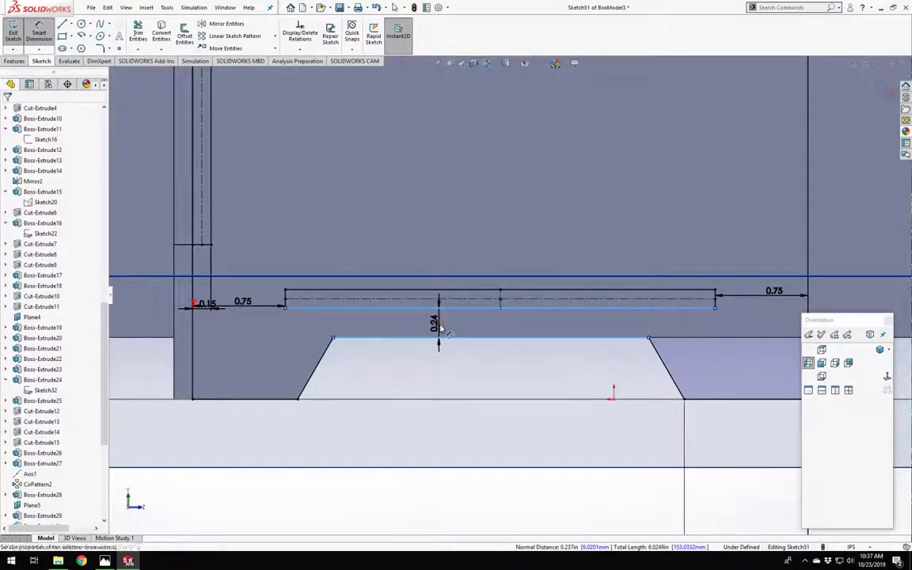
left_click(442, 329)
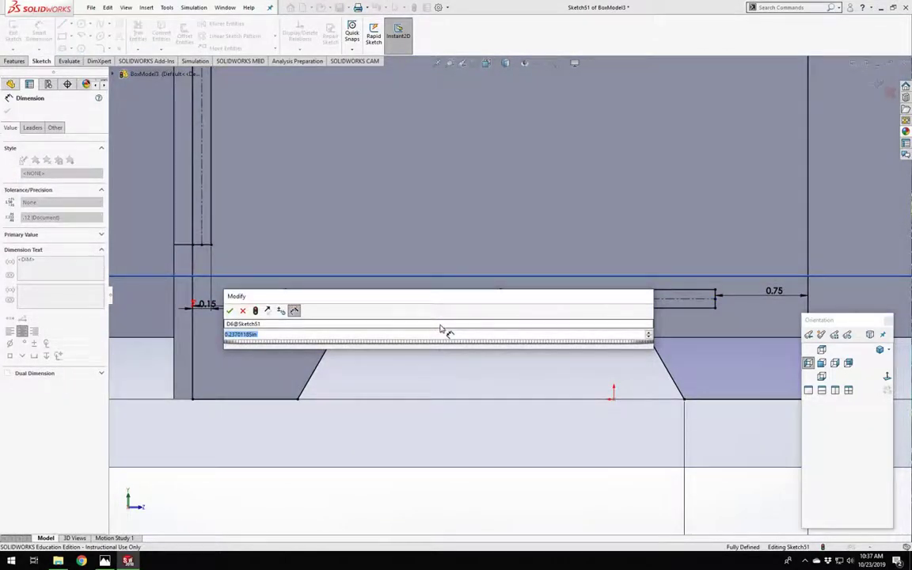
type(".5")
key("Return")
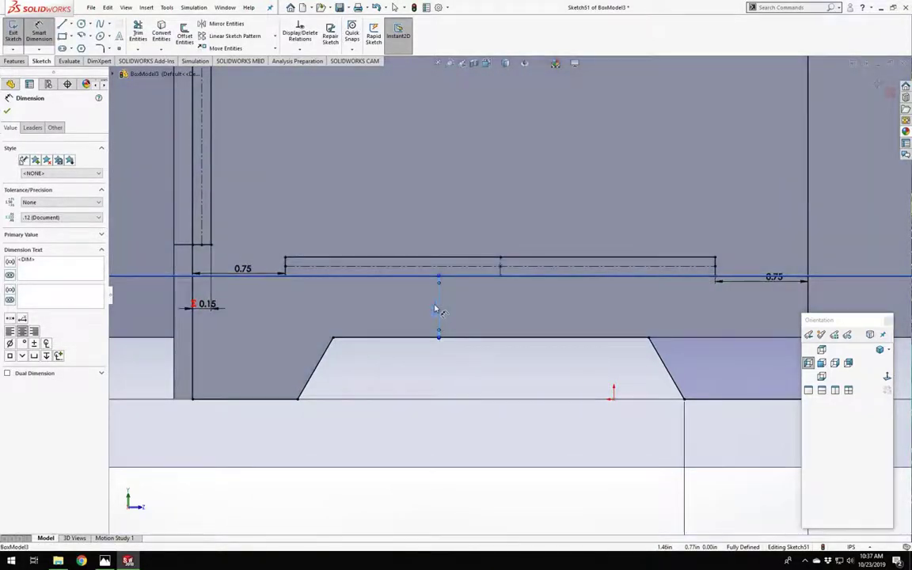
double_click(434, 308)
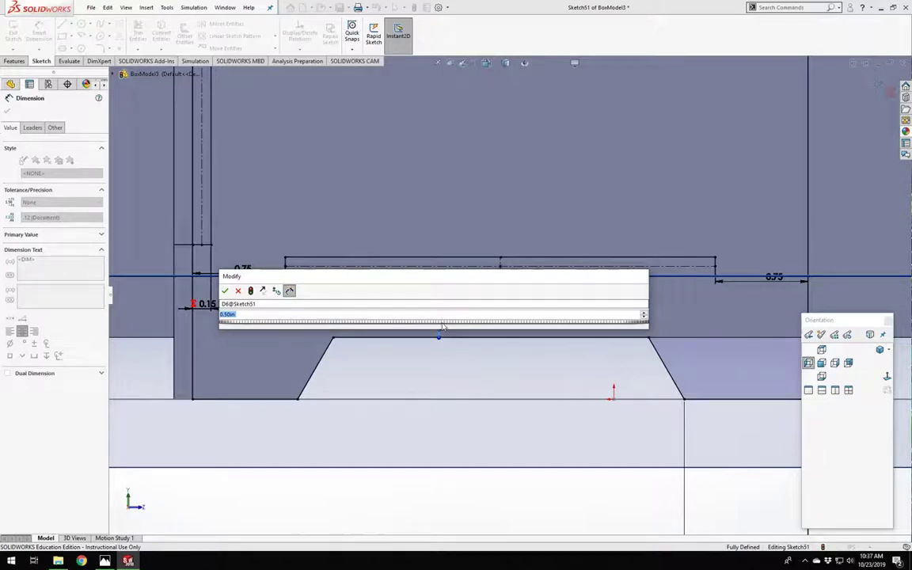
type(".4")
key("Return")
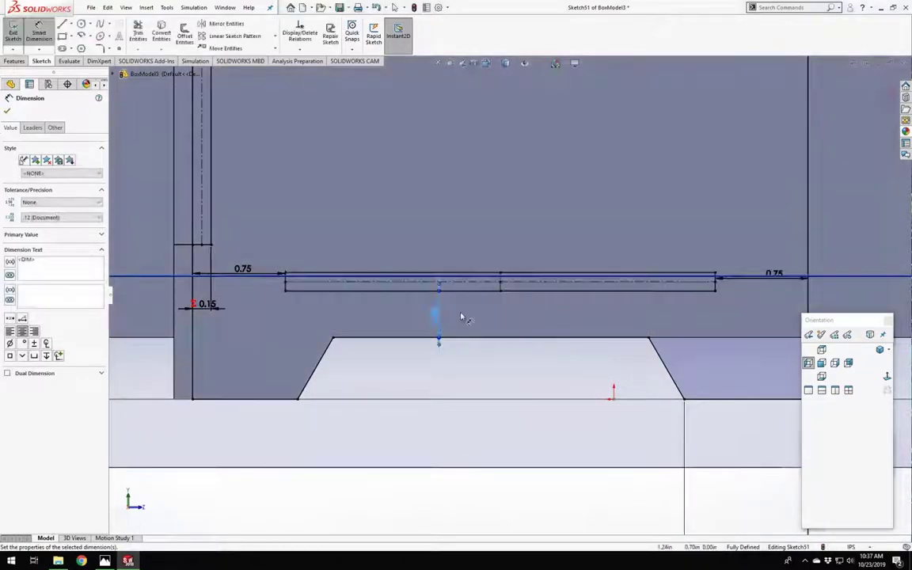
scroll(507, 294, "up", 3)
key("Escape")
scroll(508, 294, "up", 6)
Draw a tall corner rectangle inside the panel profile along its front vertical line, mirroring the position of the rear slot.
scroll(582, 144, "down", 3)
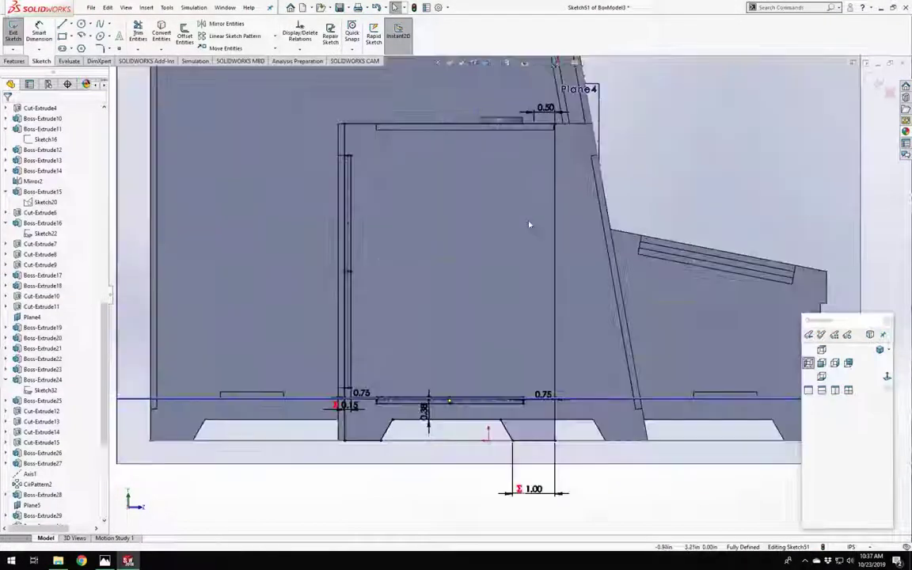
scroll(380, 159, "down", 2)
left_click(62, 36)
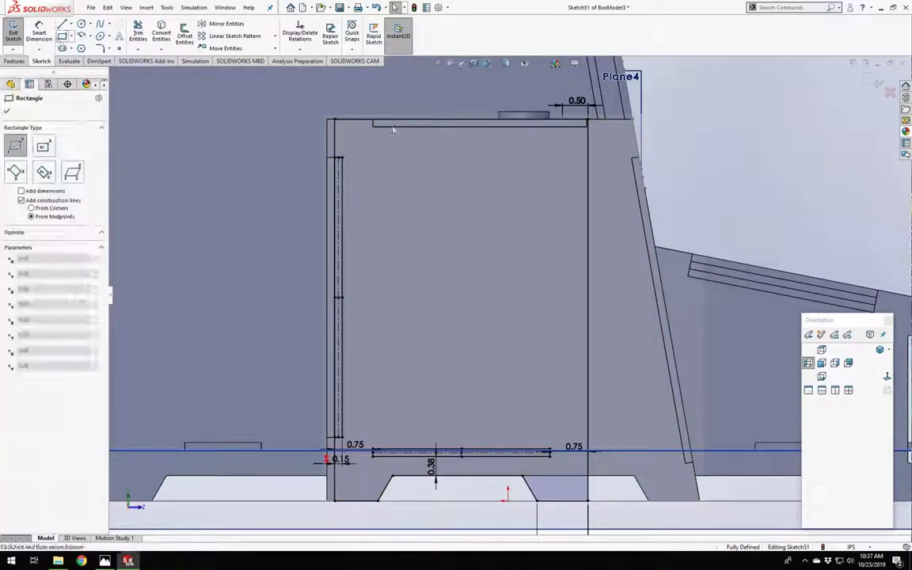
left_click(587, 154)
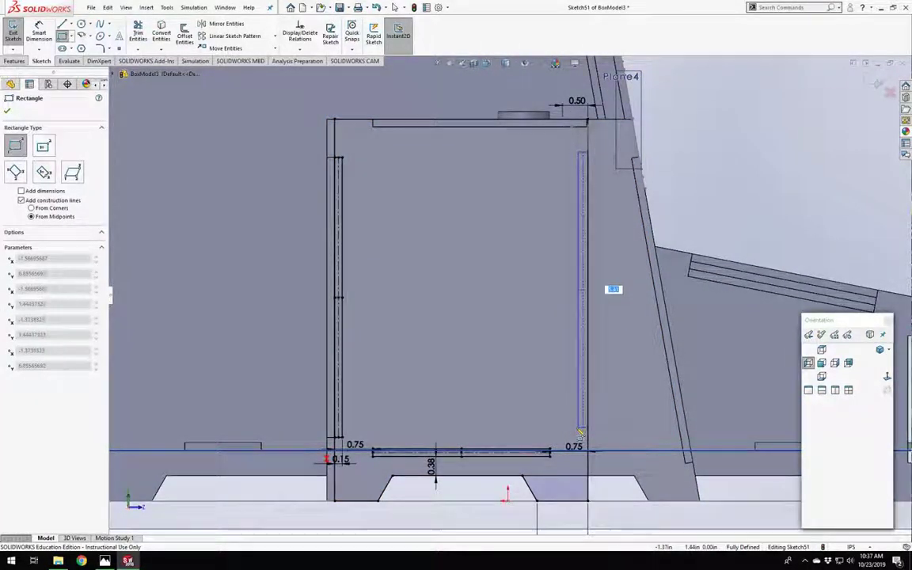
left_click(580, 434)
key("Escape")
Make the front rectangle's bottom side equal in length to and collinear with the rear slot's bottom side.
scroll(586, 443, "down", 8)
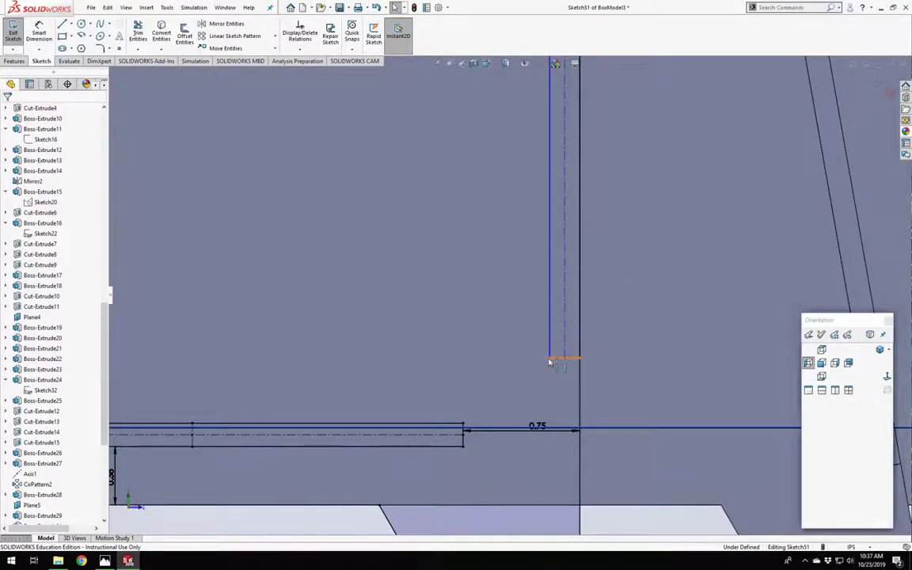
left_click(551, 360)
scroll(539, 364, "up", 6)
scroll(289, 364, "down", 6)
scroll(329, 306, "down", 3)
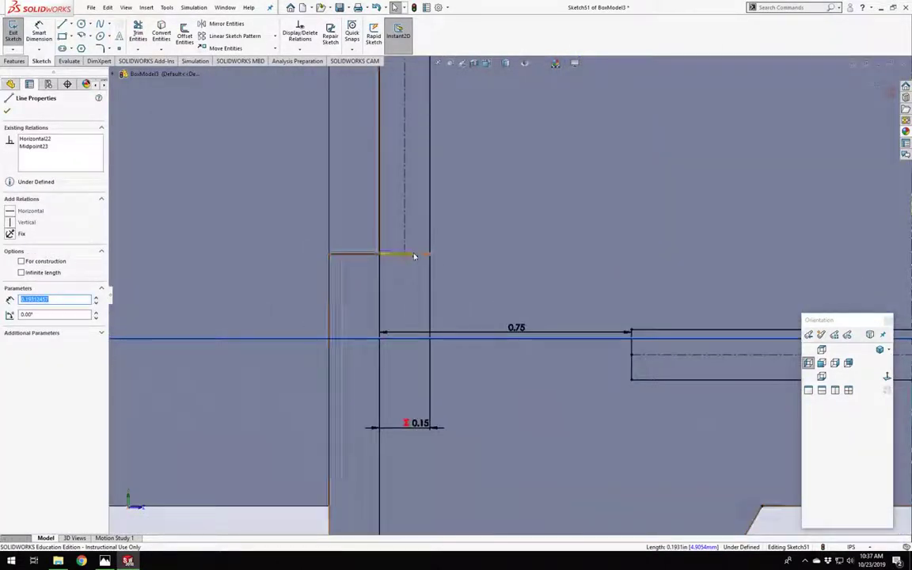
left_click(412, 254, "ctrl")
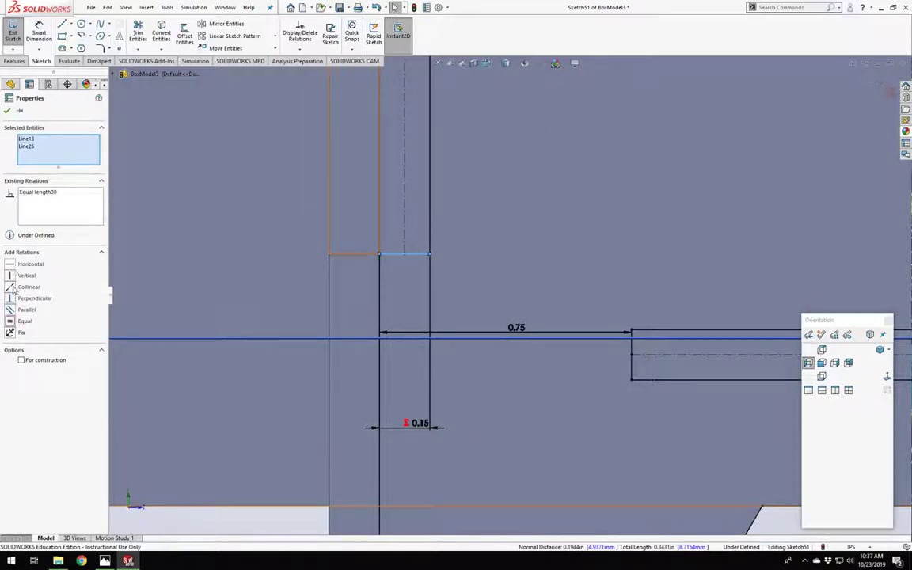
scroll(570, 241, "up", 10)
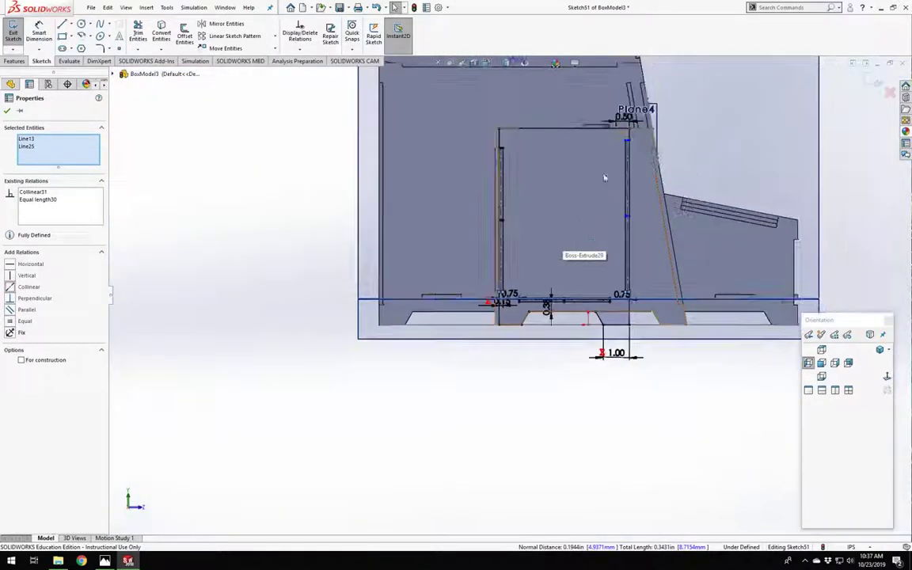
Make the front rectangle's top side collinear with the rear slot's top side.
scroll(602, 198, "down", 8)
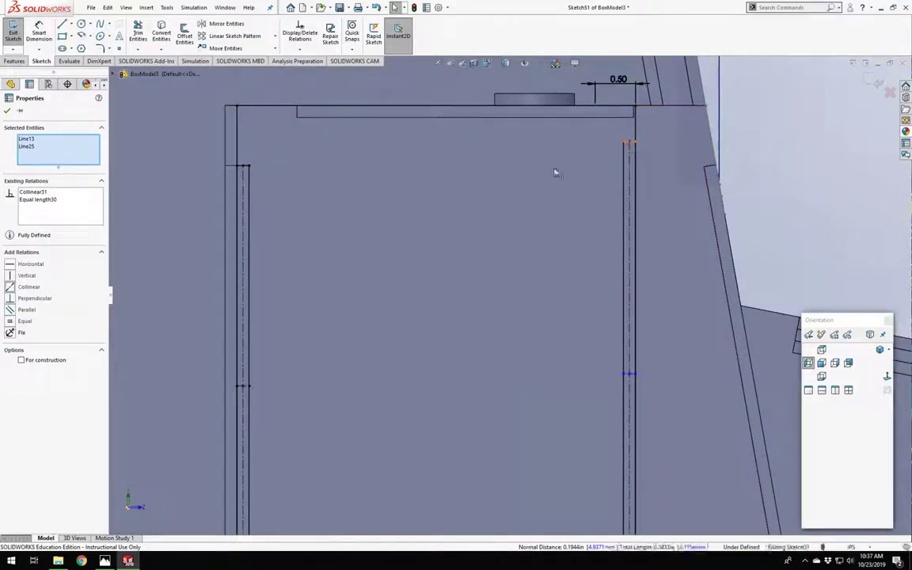
left_click(628, 142)
scroll(227, 178, "down", 4)
left_click(312, 173, "ctrl")
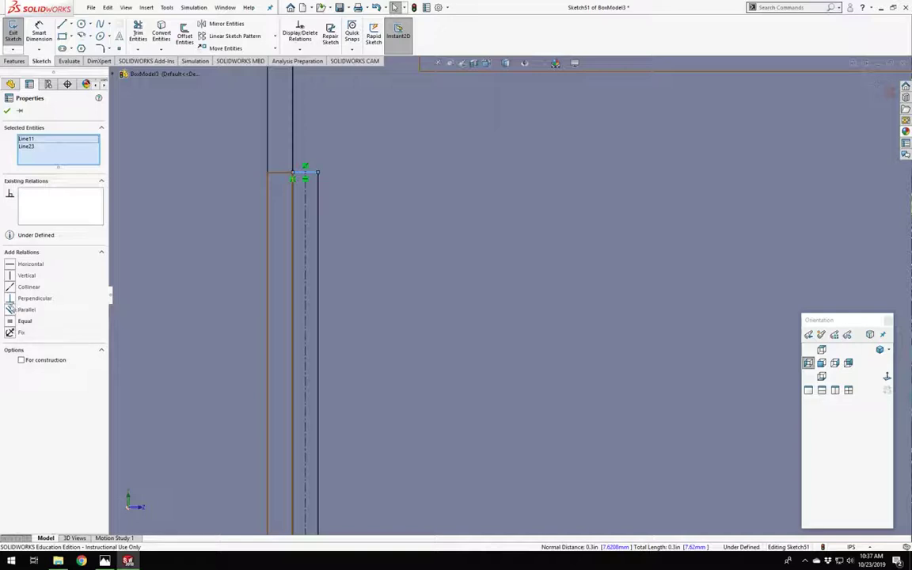
left_click(11, 290)
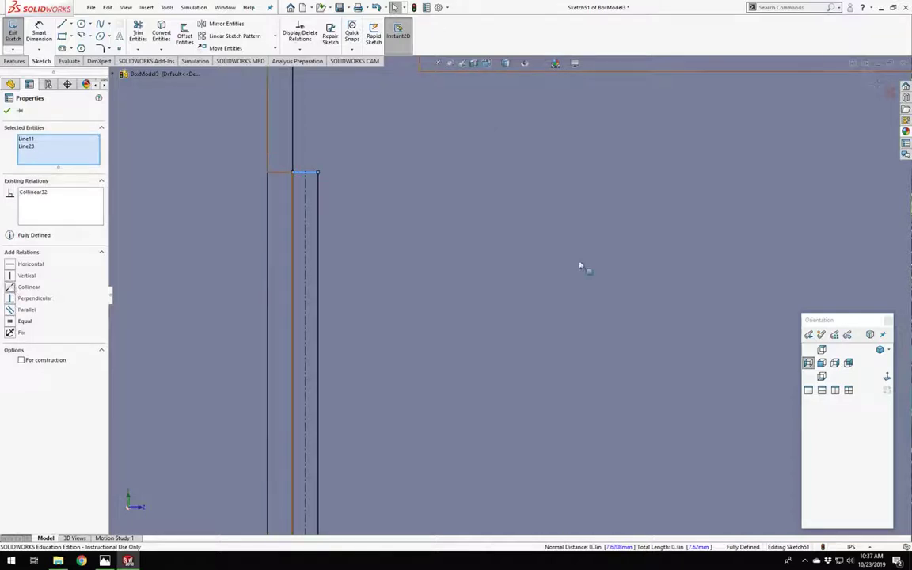
scroll(577, 268, "up", 6)
key("Escape")
Trim away the overlapping vertical line along the front slot's outer edge, accepting removal of the attached relations.
scroll(592, 313, "down", 3)
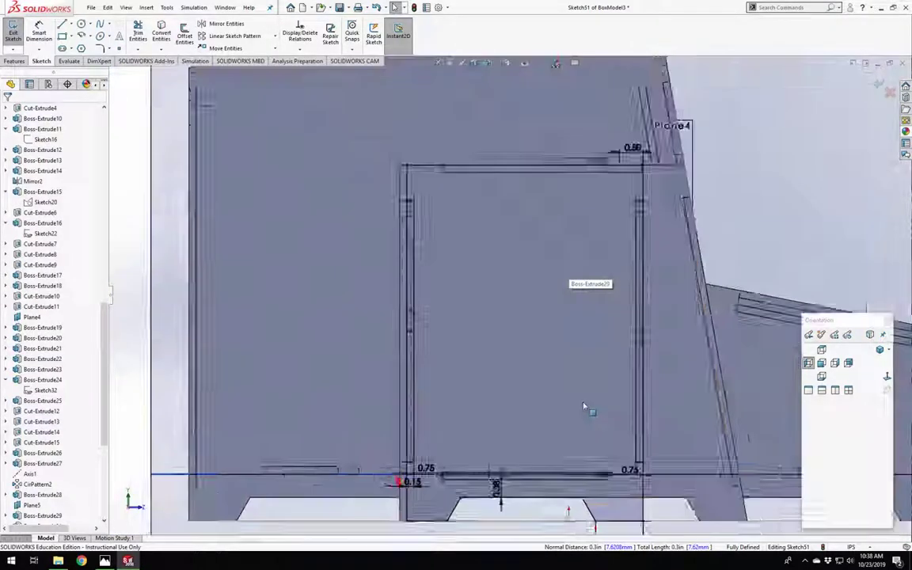
left_click(138, 33)
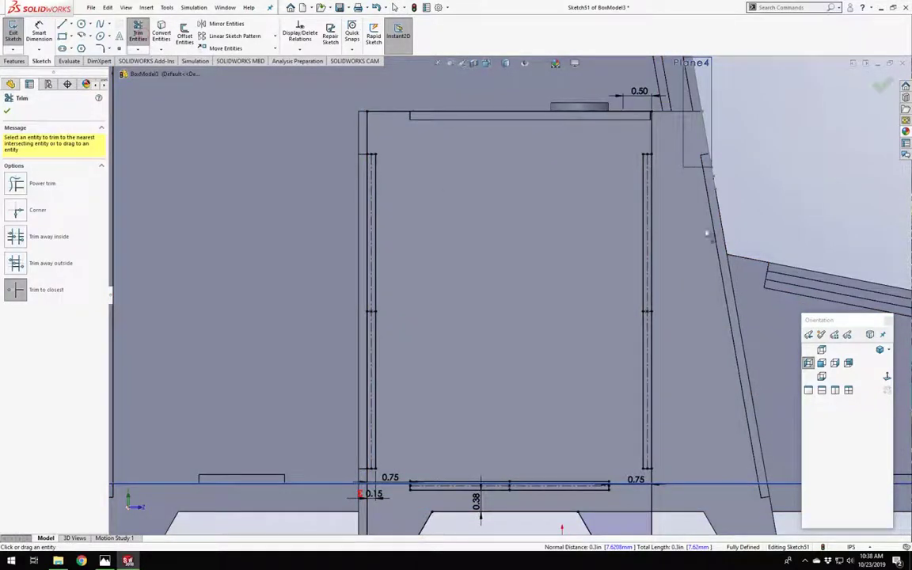
left_click(655, 209)
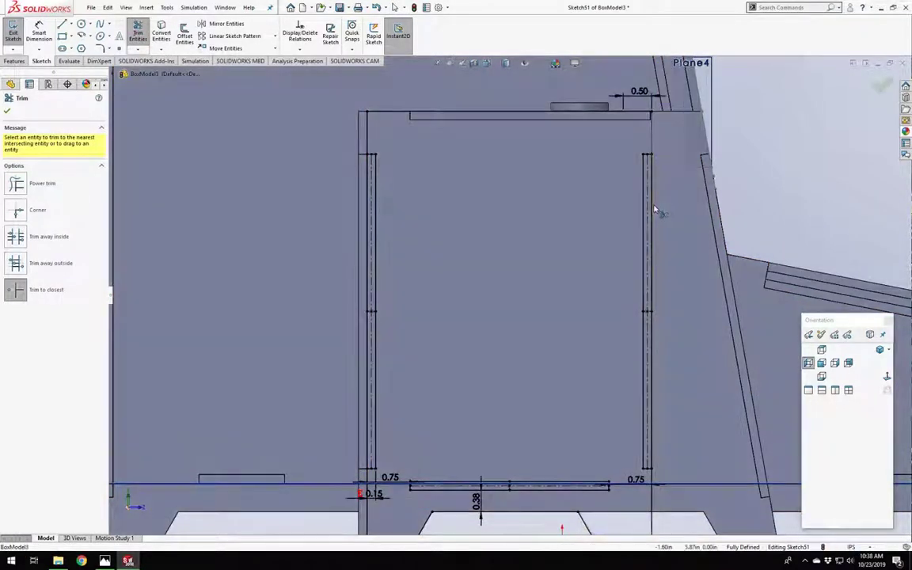
scroll(653, 213, "down", 5)
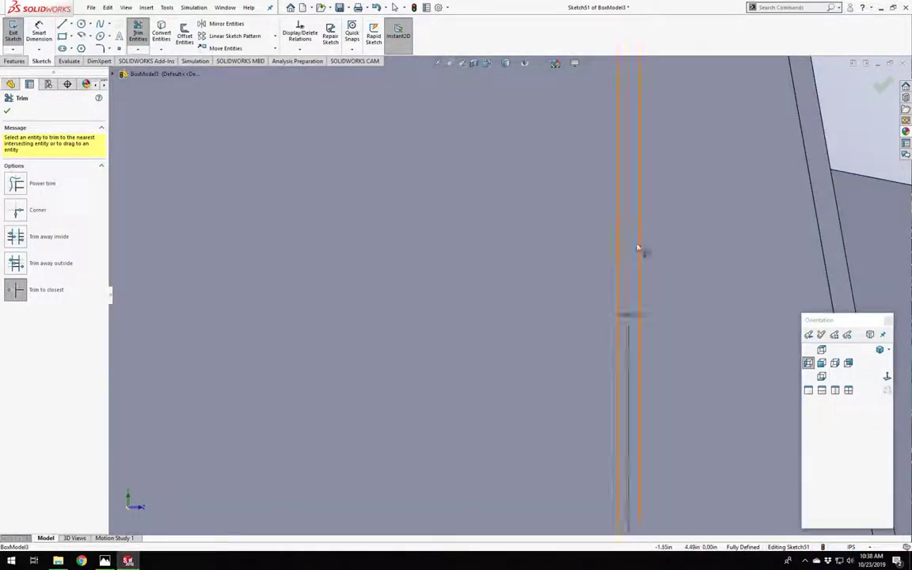
left_click(639, 245)
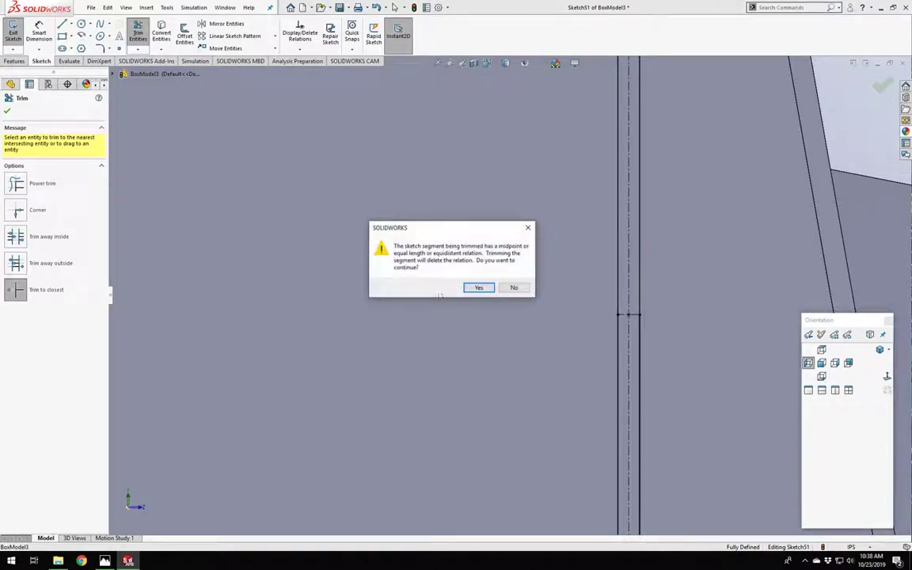
left_click(478, 287)
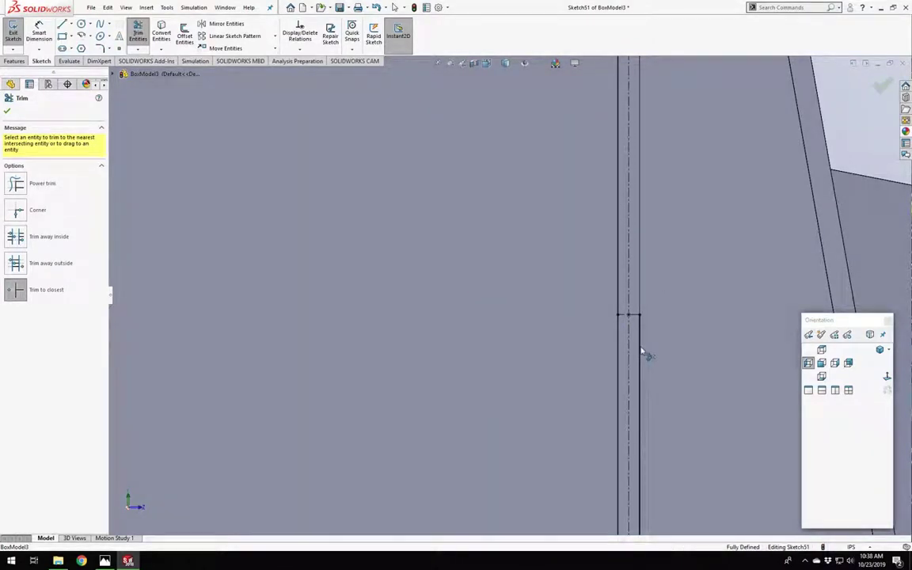
Trim the overlapping vertical line along the rear slot's outer edge, accepting removal of the attached relations.
scroll(554, 333, "up", 5)
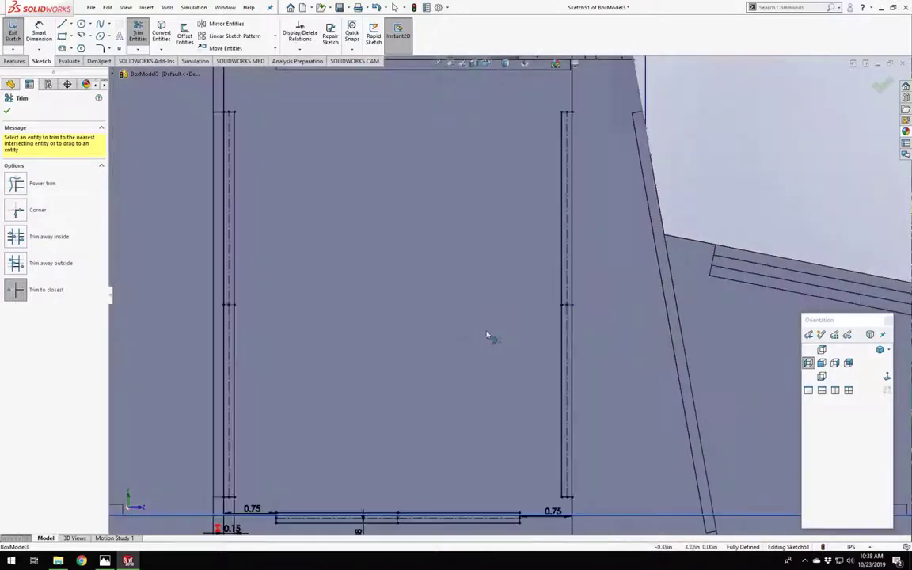
scroll(375, 316, "down", 8)
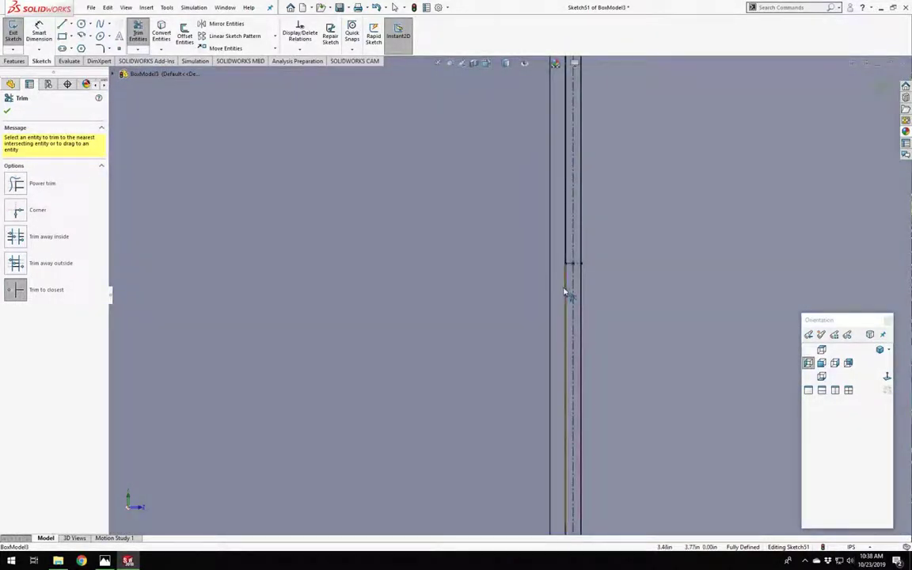
left_click(564, 292)
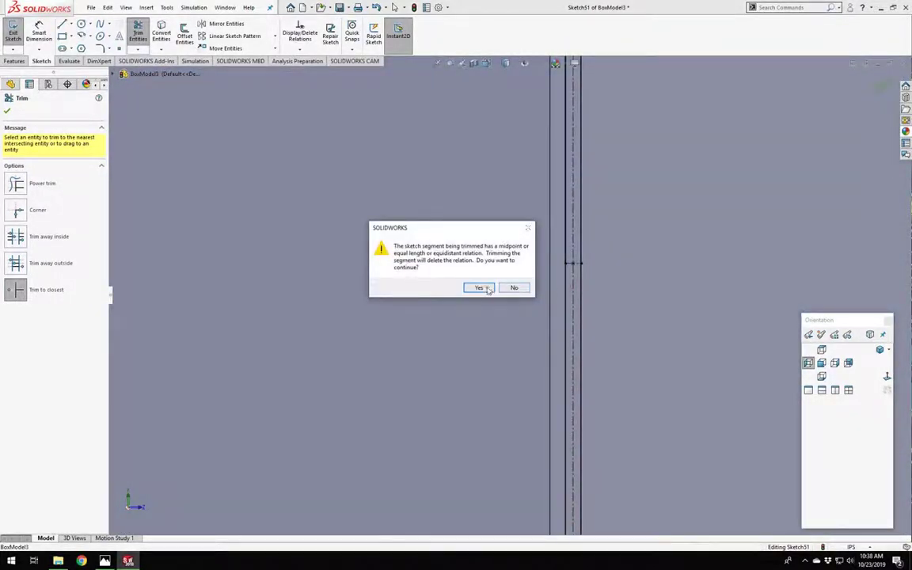
left_click(478, 288)
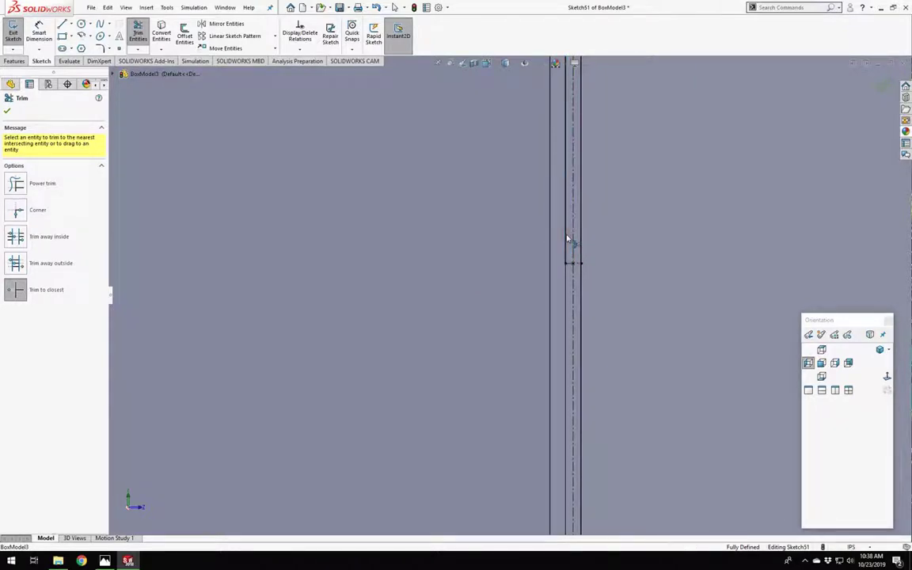
scroll(524, 227, "up", 5)
key("Escape")
Snap the outer endpoint of the rear slot's short construction line to the edge's midpoint and check the matching front endpoint.
scroll(507, 319, "down", 6)
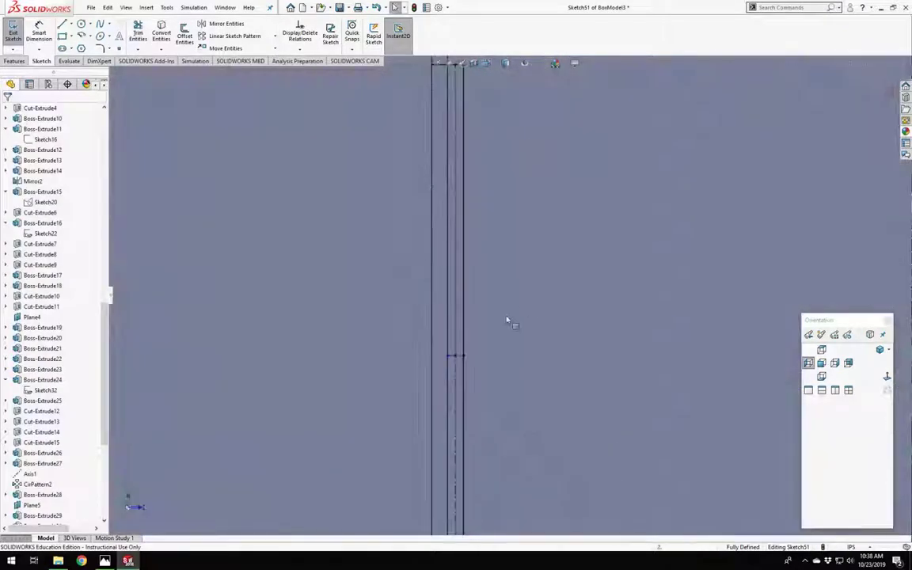
left_click(447, 357)
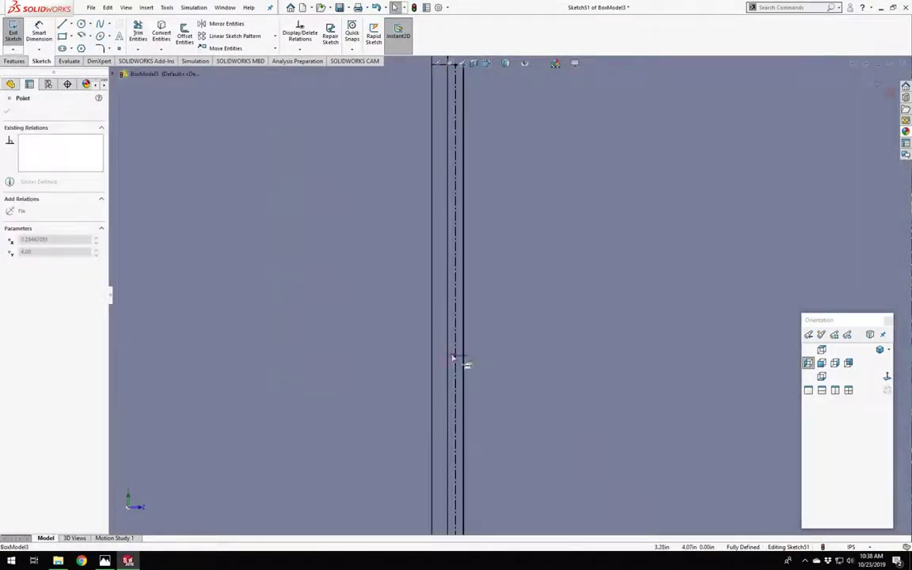
scroll(556, 314, "up", 5)
scroll(637, 320, "down", 5)
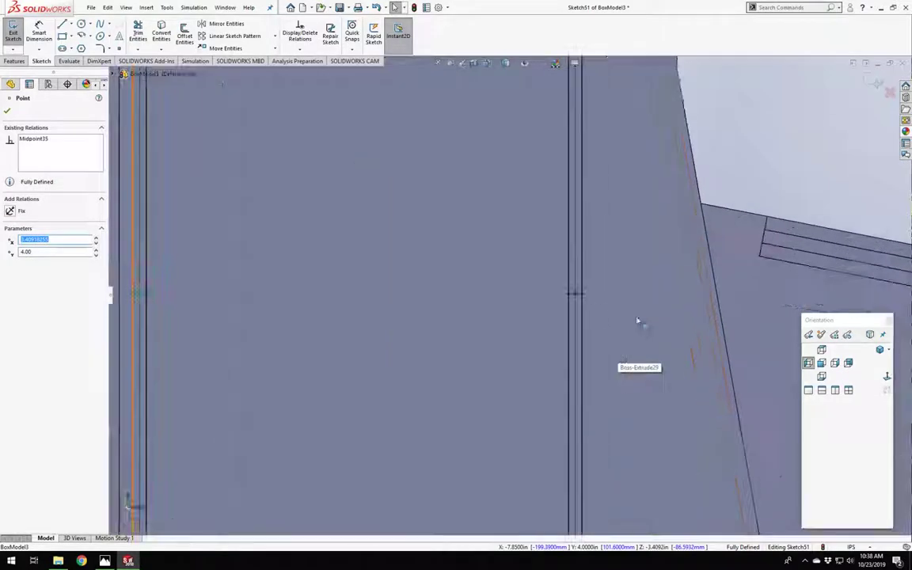
left_click(582, 296)
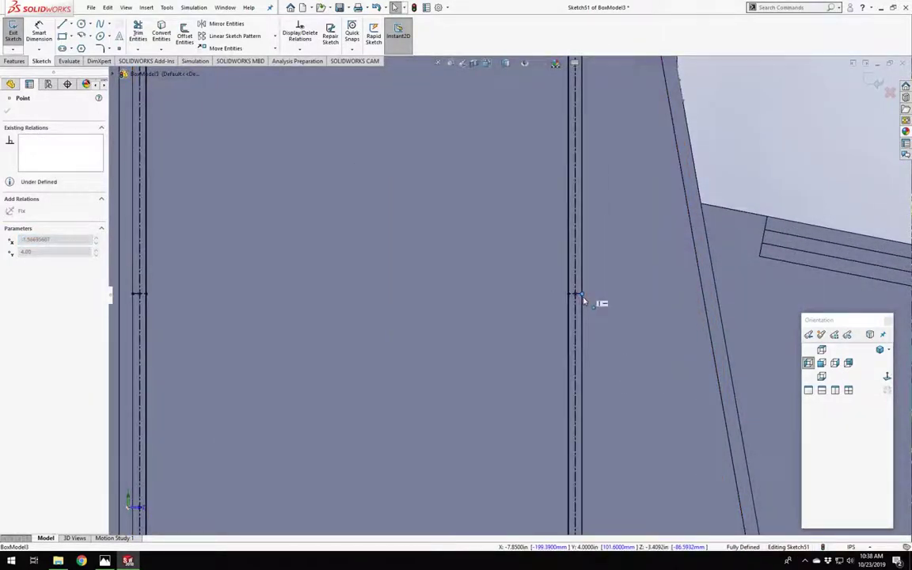
scroll(546, 302, "up", 6)
key("Escape")
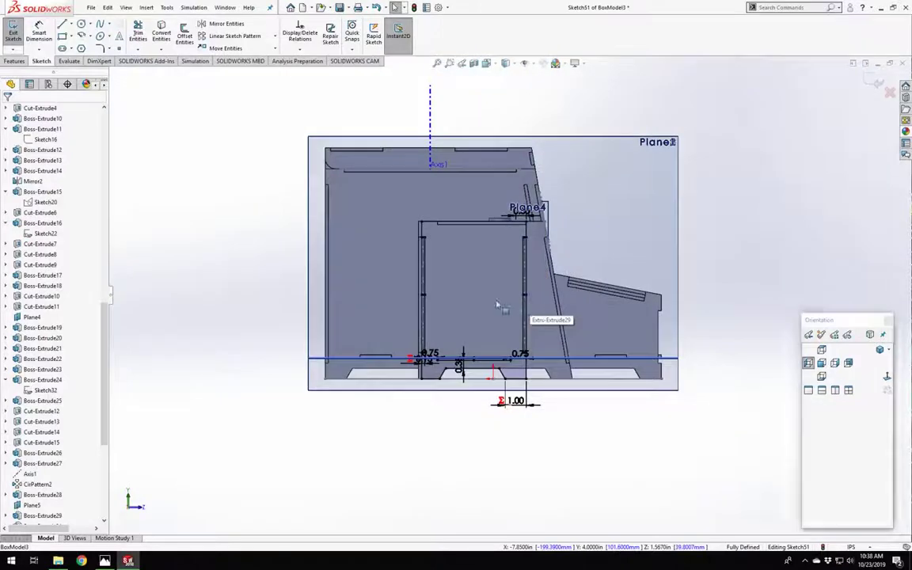
Move the 0.75 in dimension of the bottom slot's front end up near the top of the panel profile.
middle_click_drag(496, 304, 466, 348)
scroll(492, 390, "down", 5)
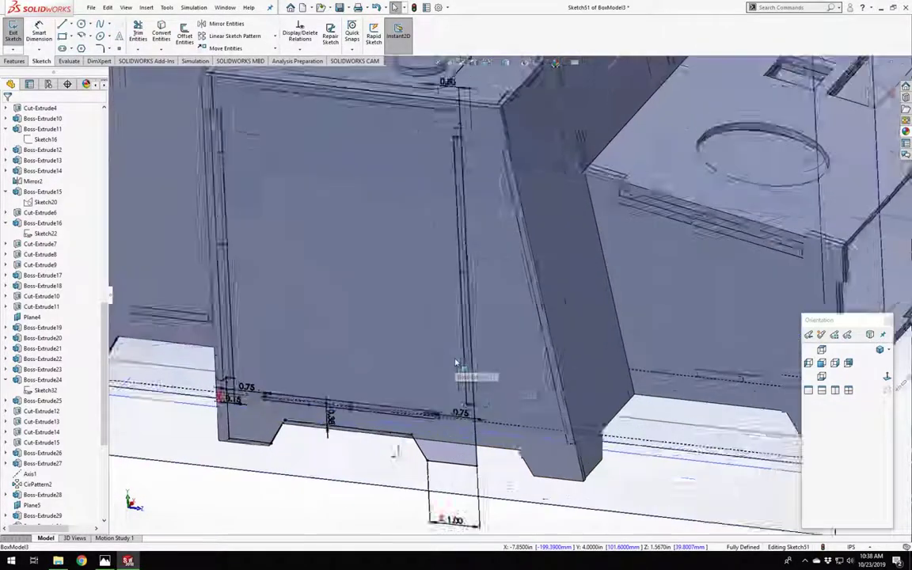
scroll(456, 362, "down", 2)
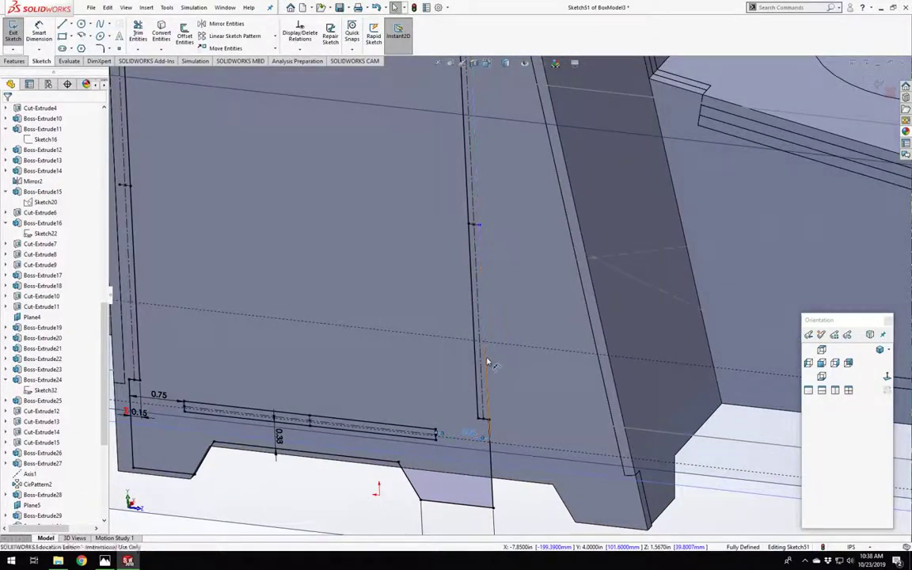
left_click(470, 434)
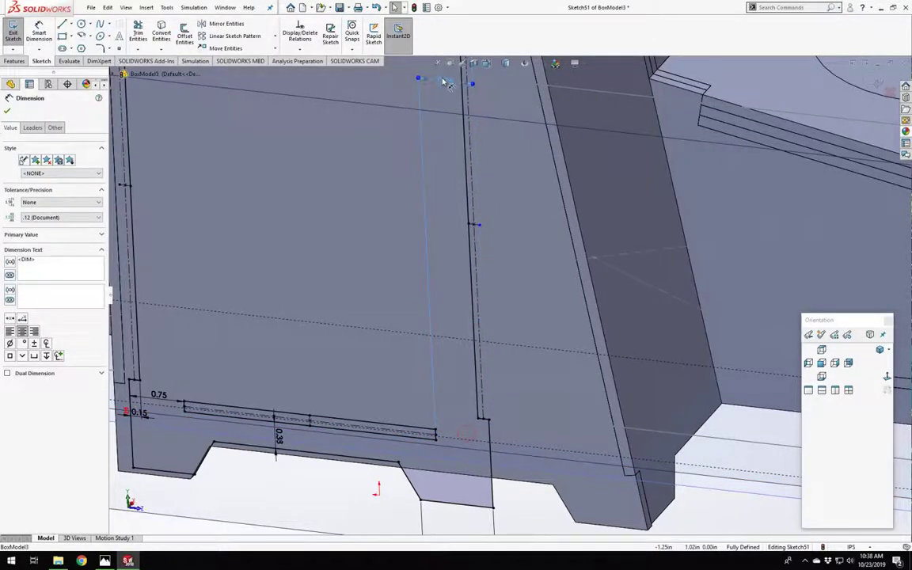
scroll(445, 82, "up", 6)
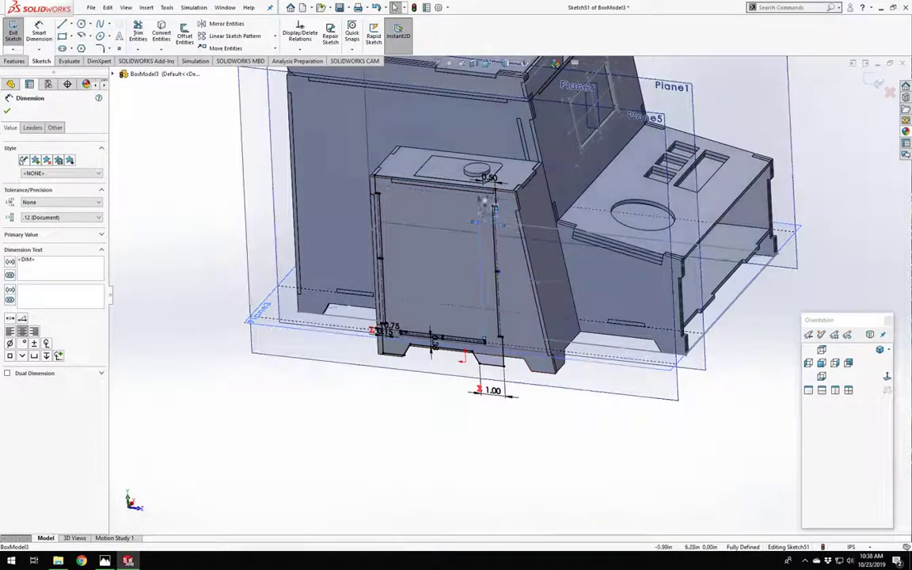
Delete the short horizontal construction line across the middle of the front slot.
scroll(482, 289, "down", 5)
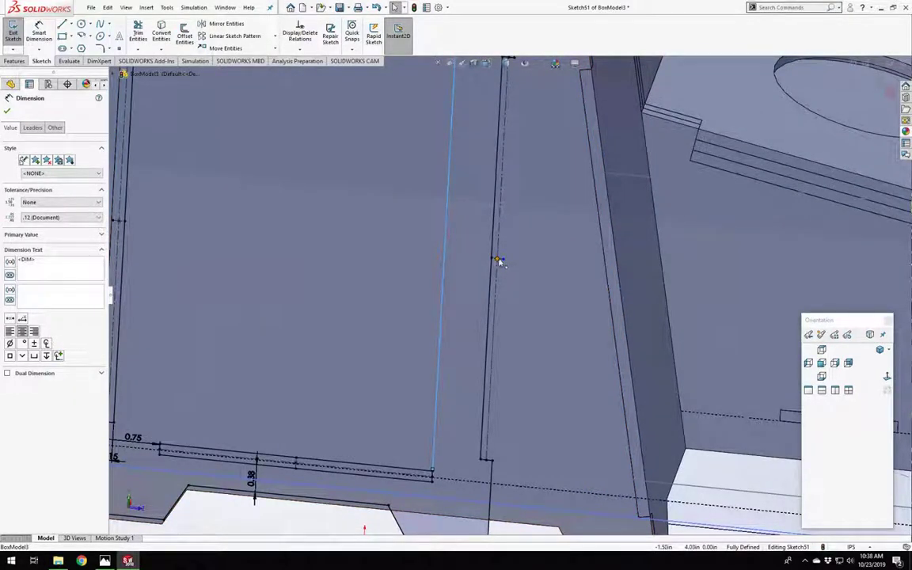
scroll(499, 262, "down", 3)
key("Escape")
left_click(498, 278)
key("Escape")
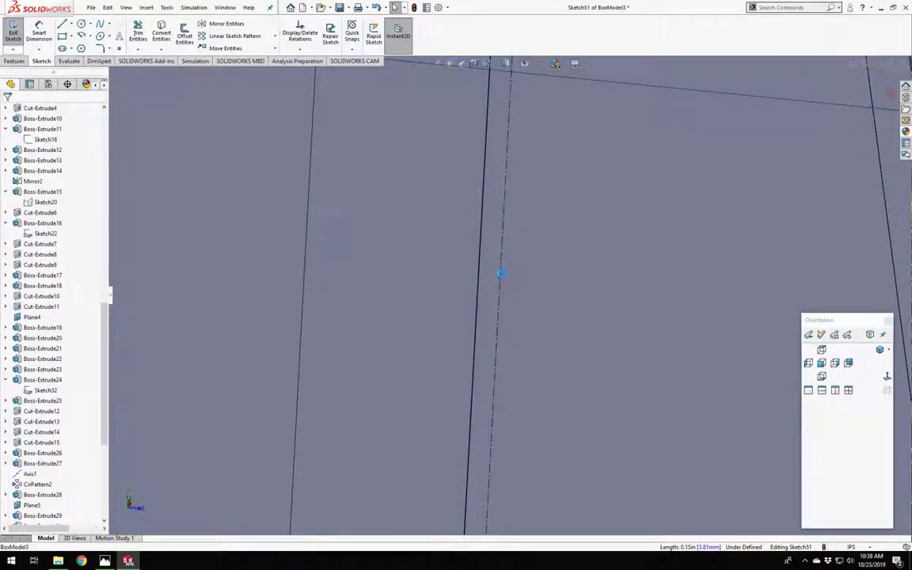
Pull the profile's top line down off the compartment's top edge until it lies below the top slot.
scroll(470, 297, "up", 8)
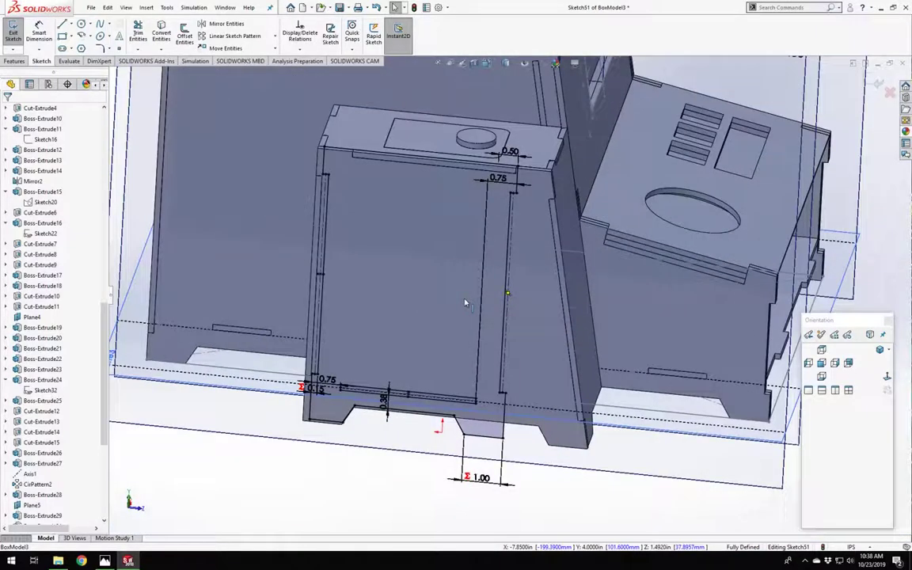
key("ctrl+8")
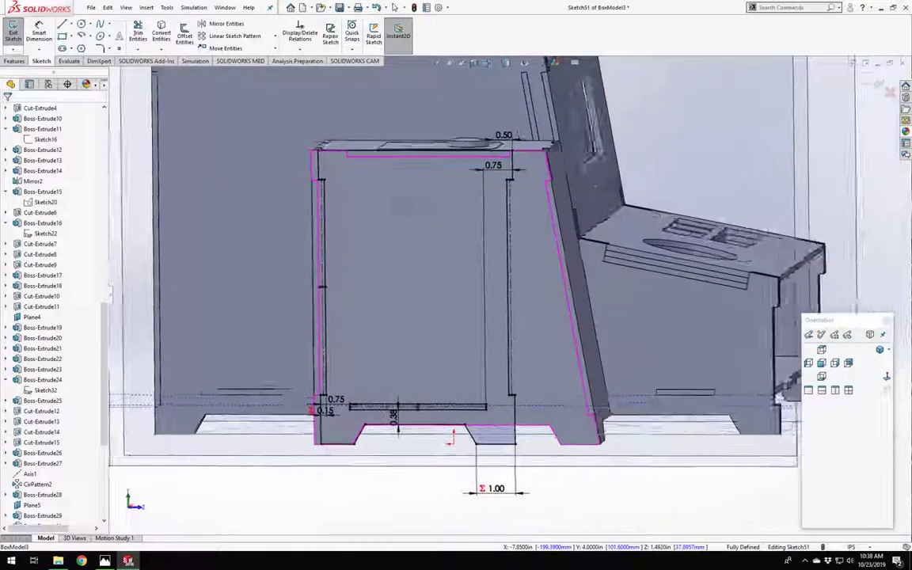
scroll(411, 192, "down", 5)
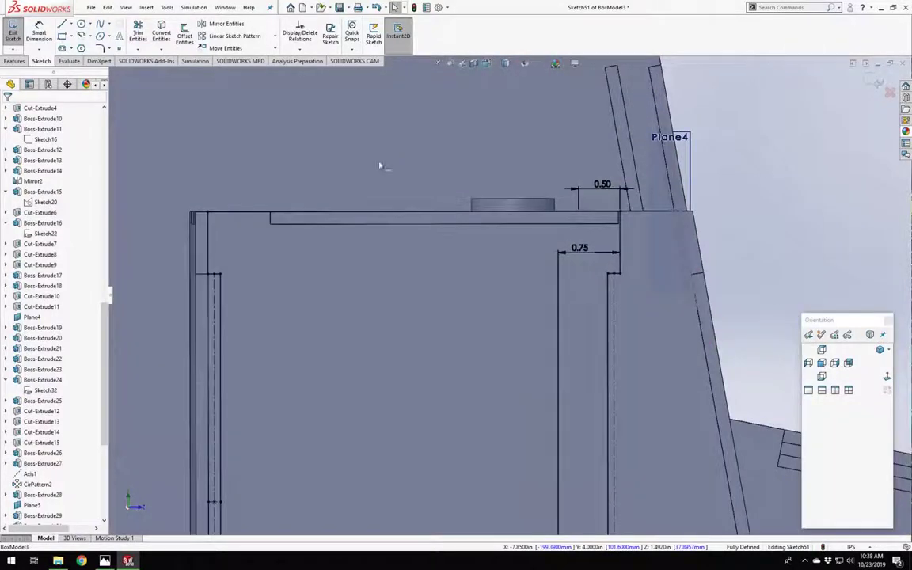
left_click(207, 214)
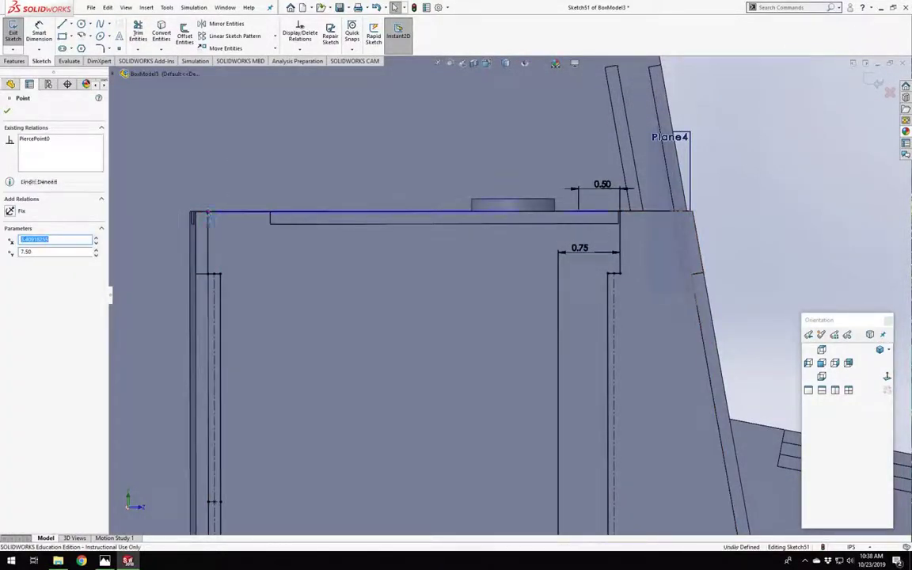
left_click(229, 212)
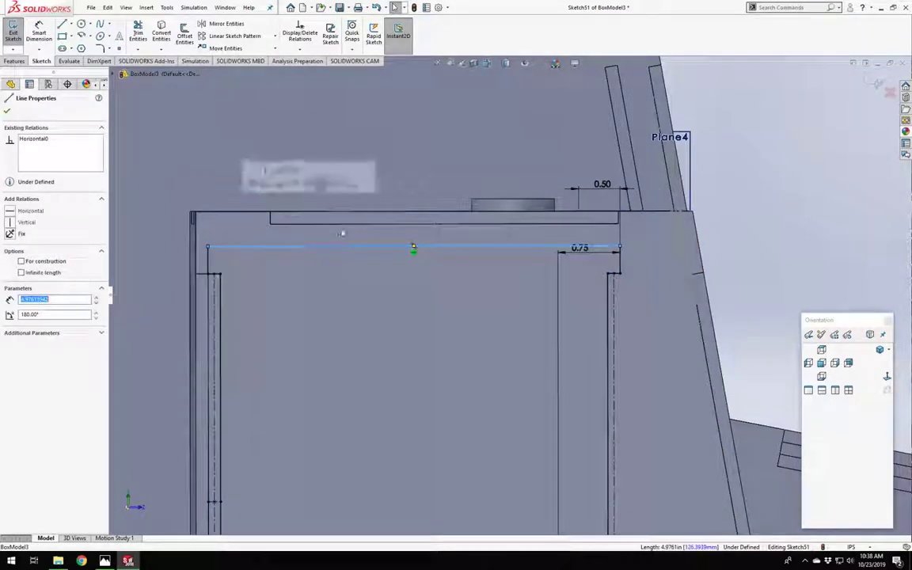
mouse_move(342, 234)
middle_mouse_down()
mouse_move(346, 243)
mouse_move(336, 233)
middle_mouse_up()
left_click(327, 230, "ctrl")
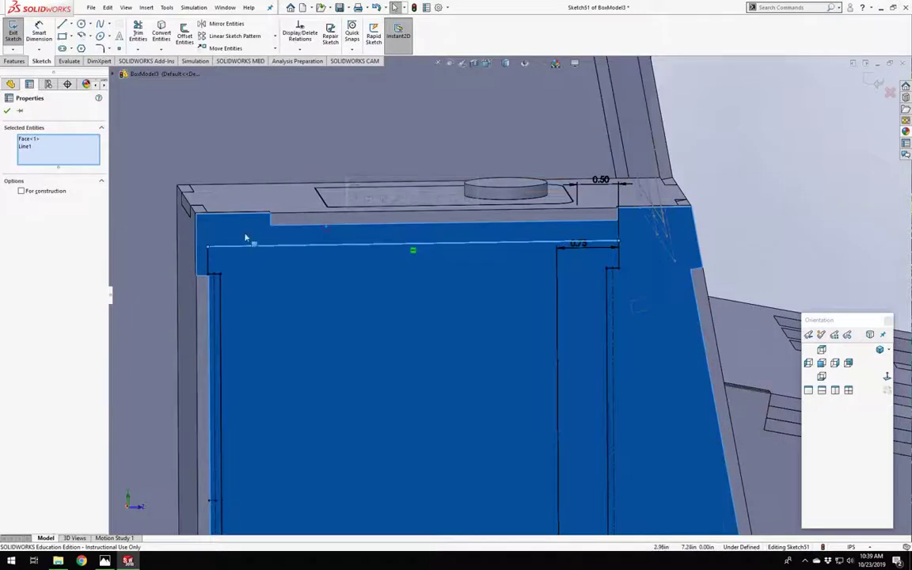
key("Escape")
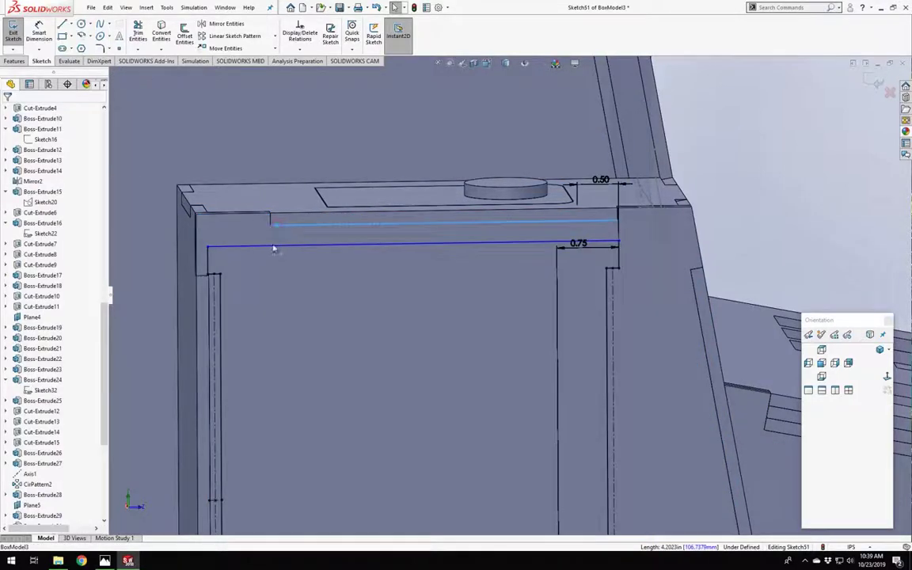
left_click(272, 248)
left_click(244, 219, "ctrl")
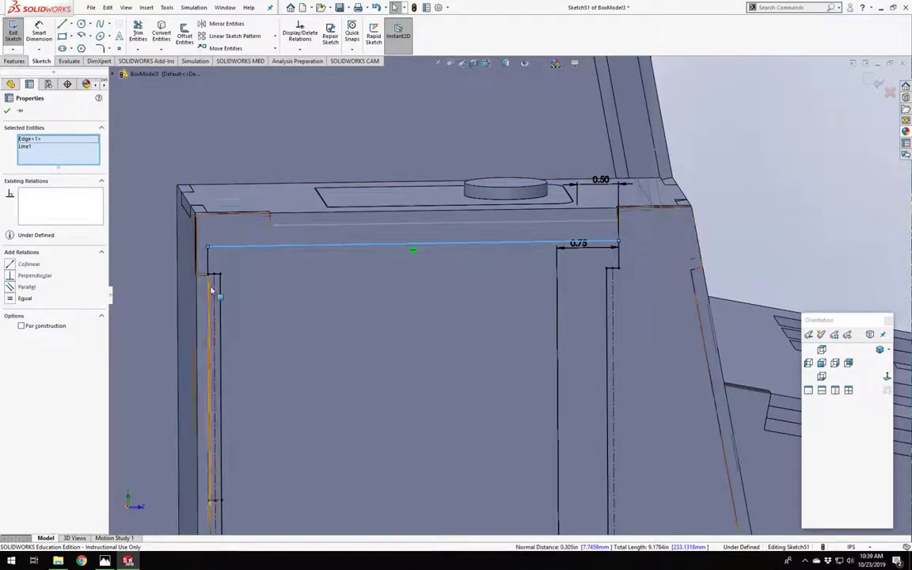
scroll(196, 286, "up", 2)
key("Escape")
Dimension the profile's top line 0.125 in from the lower edge of the compartment side's top slot.
scroll(434, 328, "up", 2)
right_click_drag(689, 233, 685, 167)
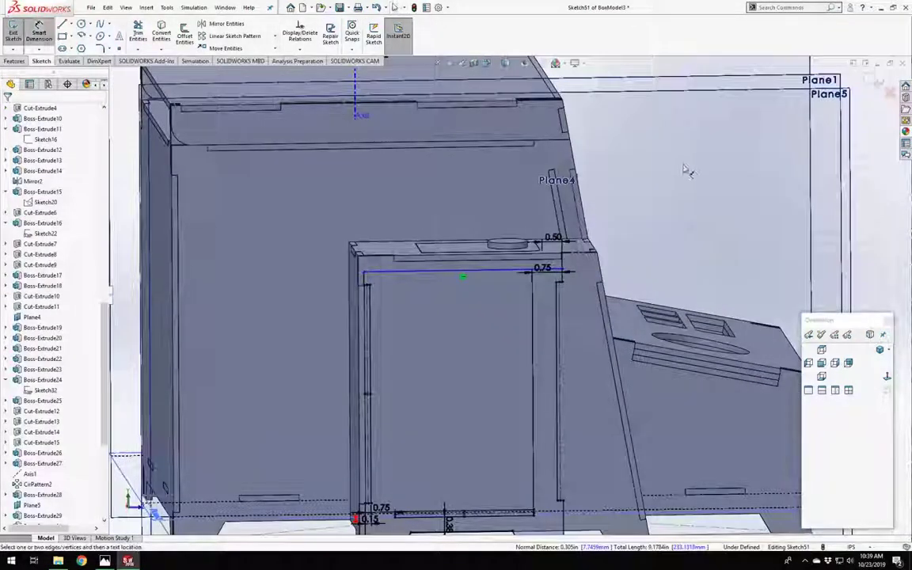
scroll(441, 265, "down", 4)
left_click(369, 296)
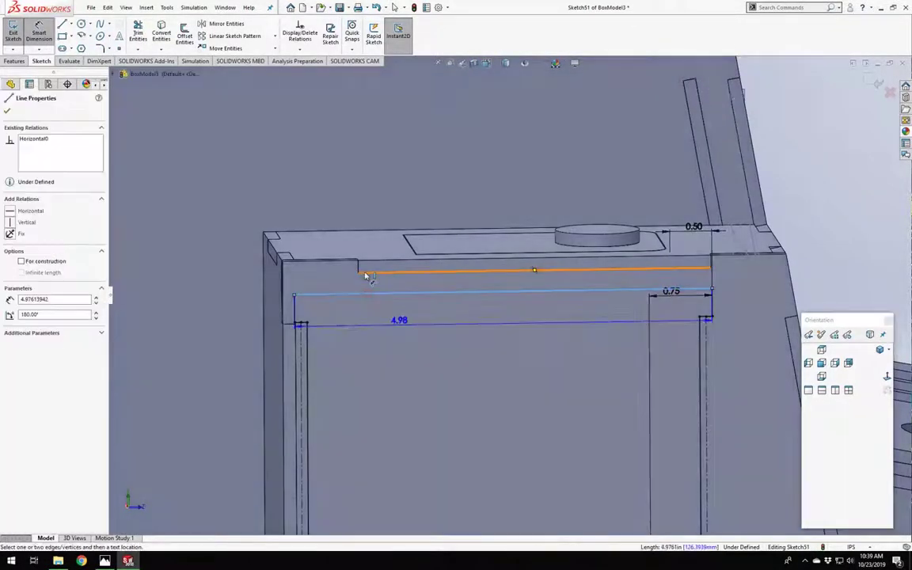
left_click(363, 269)
left_click(341, 279)
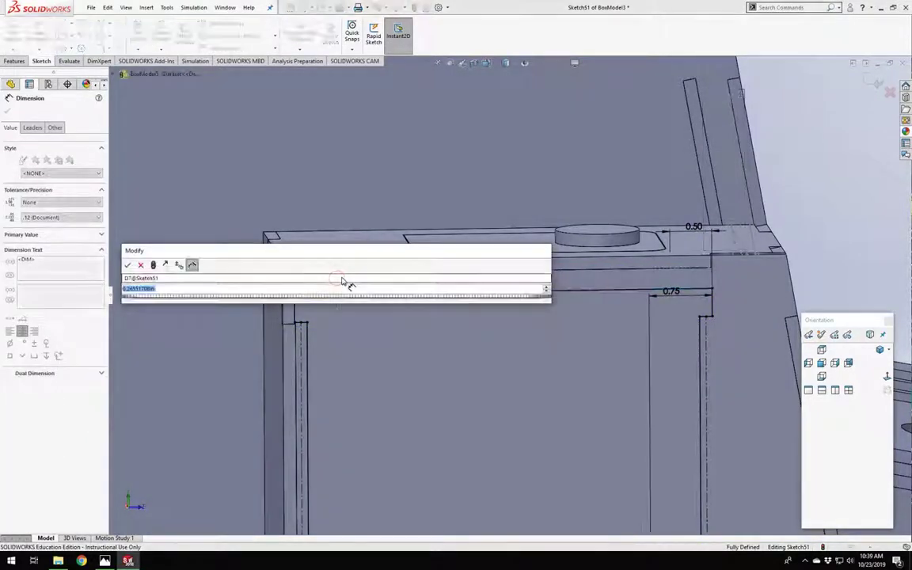
type("0.125")
key("Return")
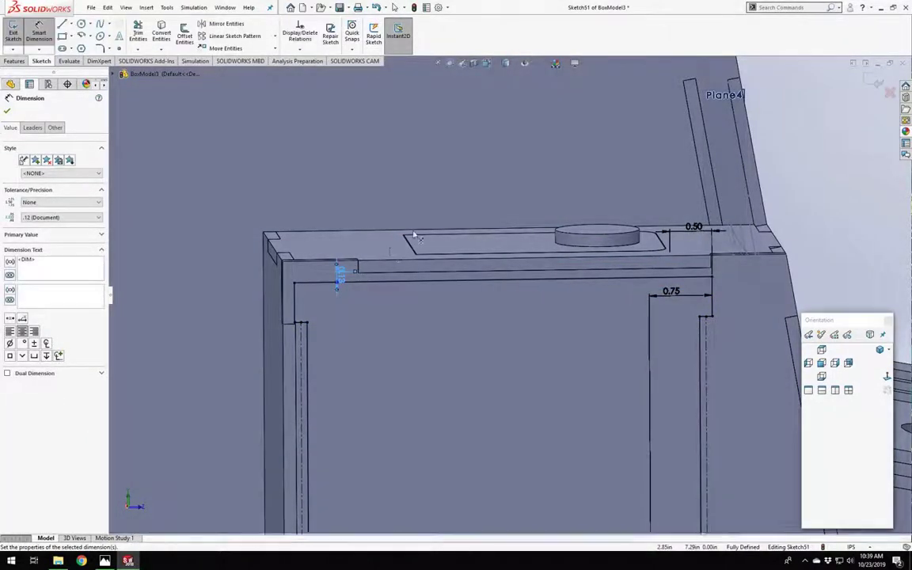
key("Escape")
Finish the sketch and extrude the inner panel as a separate body, Blind, with its depth linked to the 0.15 in global variable.
scroll(341, 277, "down", 3)
scroll(475, 297, "up", 2)
middle_click_drag(482, 297, 413, 316)
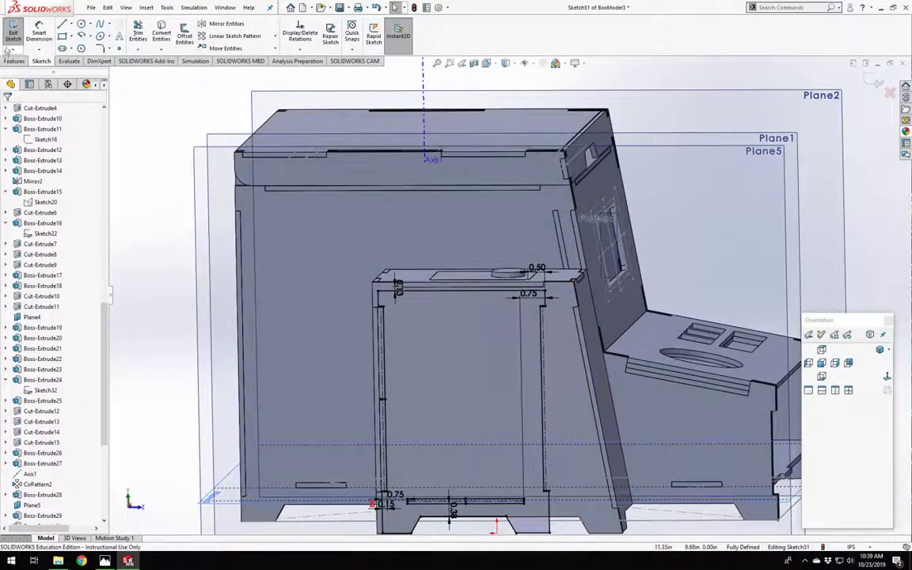
left_click(13, 37)
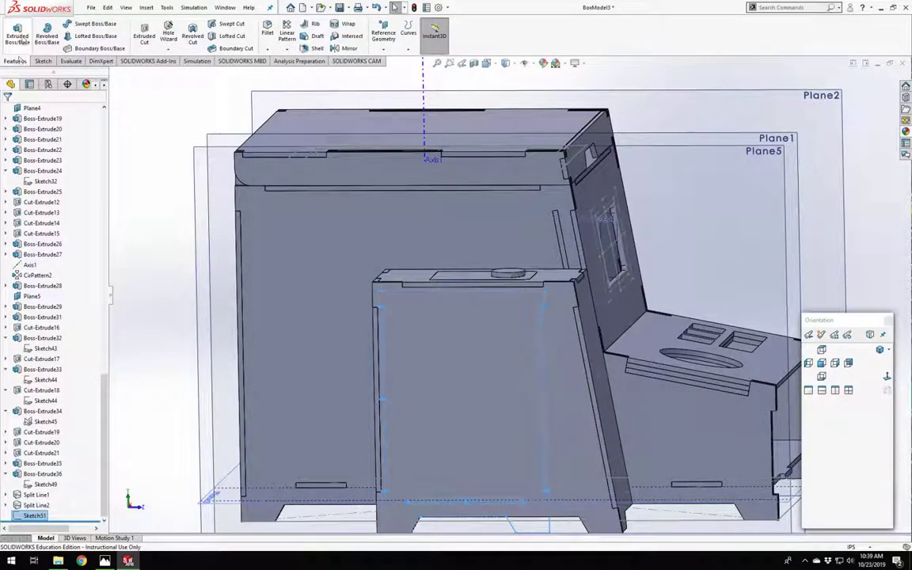
left_click(18, 36)
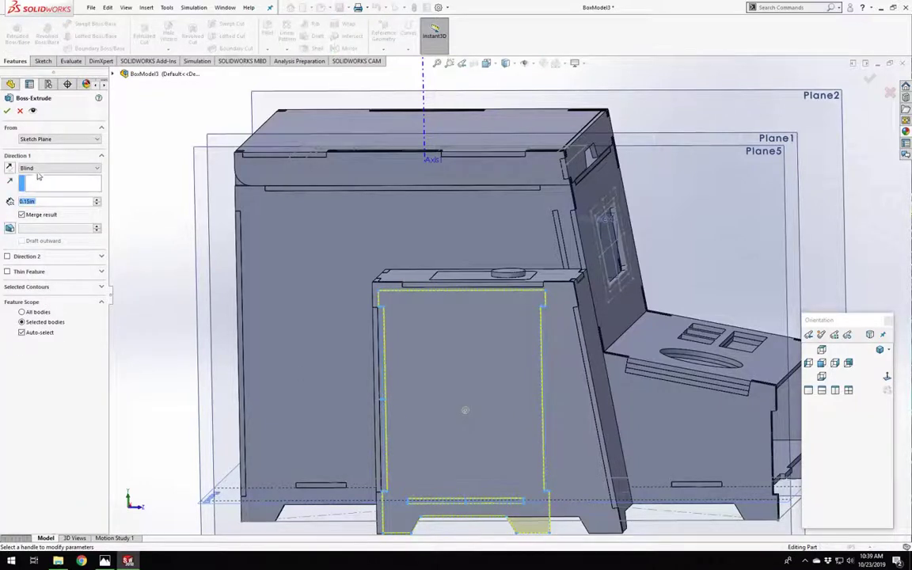
left_click(43, 167)
left_click(40, 178)
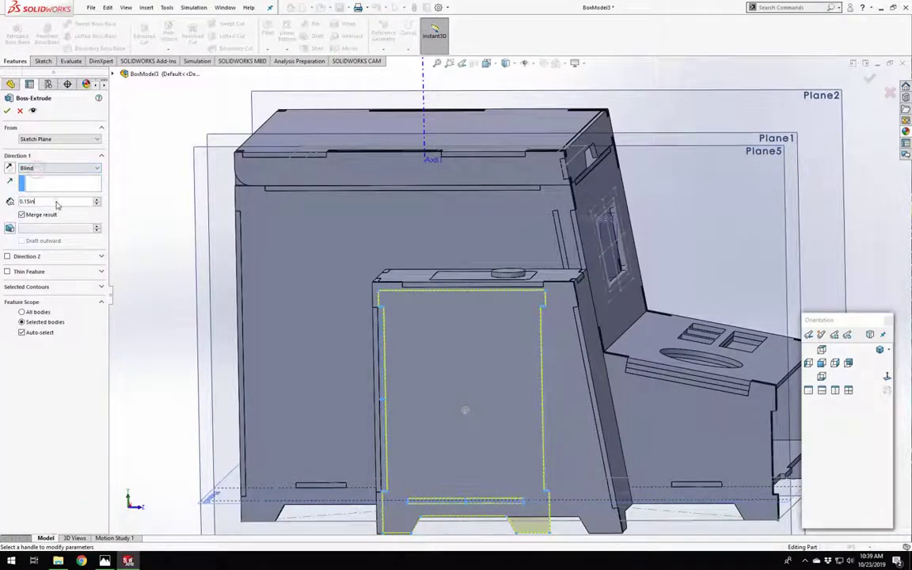
type("=")
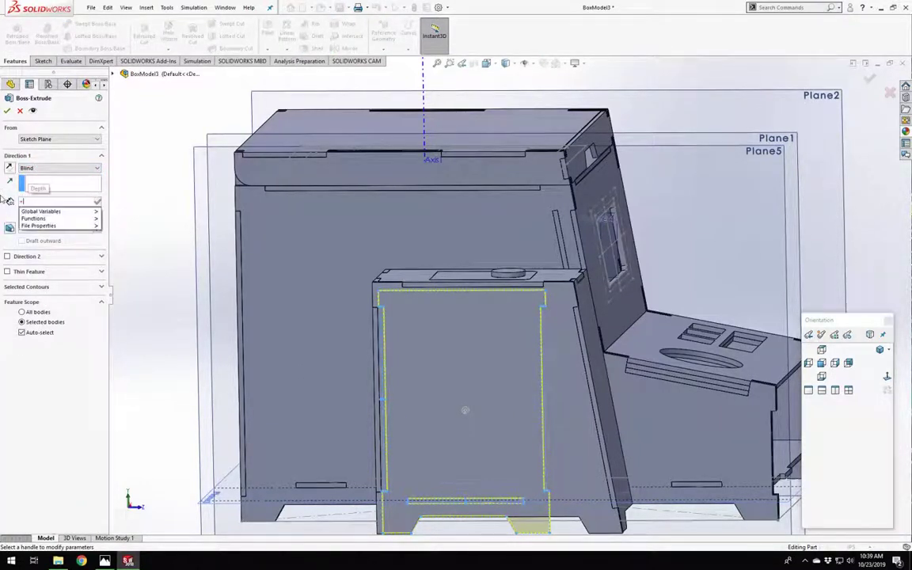
key("Return")
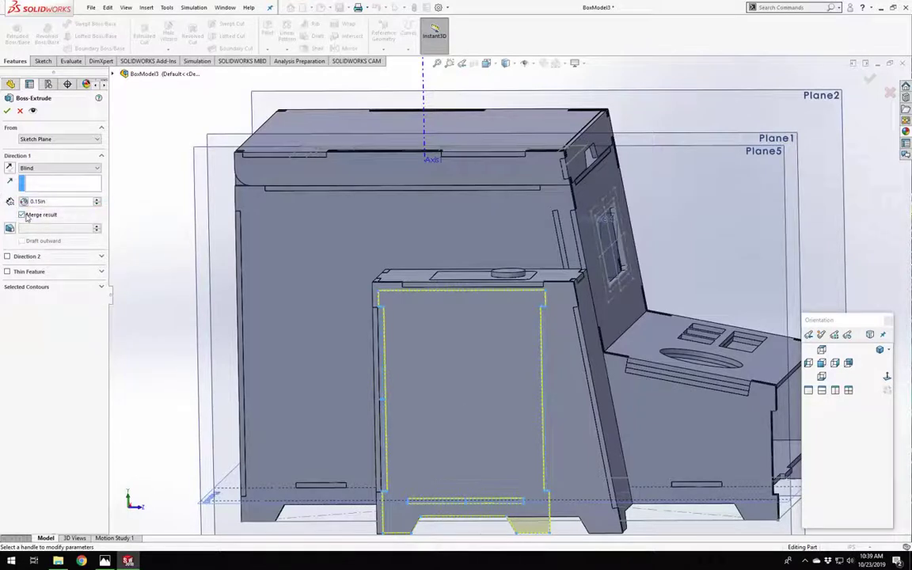
left_click(8, 110)
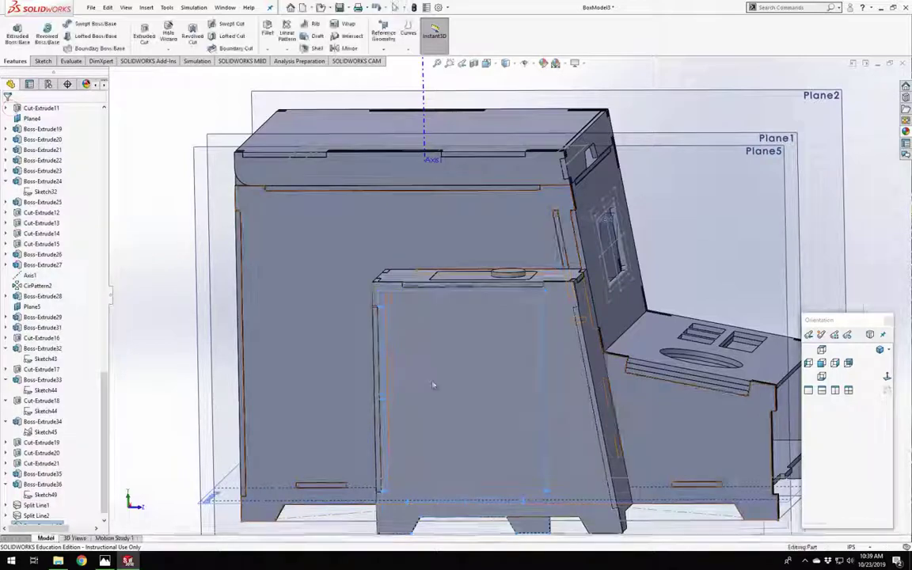
Create a reference plane midway between the inside face of the compartment's outer panel and the facing side of the main box.
middle_click_drag(431, 387, 360, 322)
scroll(348, 237, "down", 5)
scroll(388, 257, "up", 8)
scroll(475, 309, "down", 6)
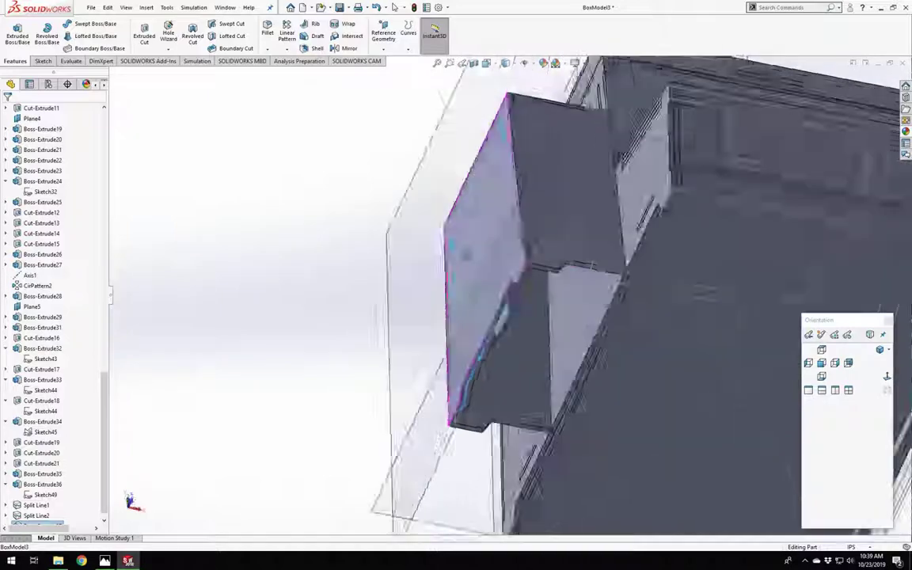
middle_click_drag(465, 254, 484, 275)
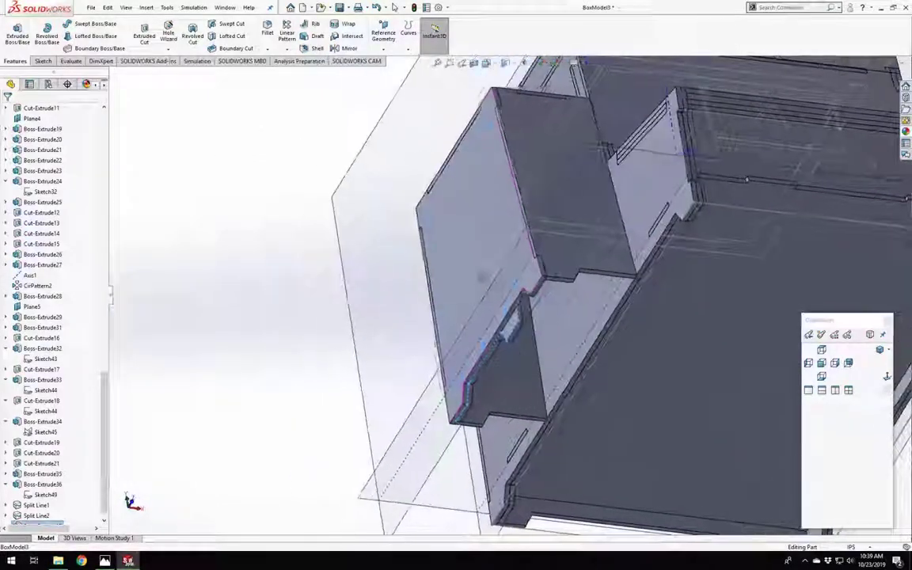
left_click(383, 38)
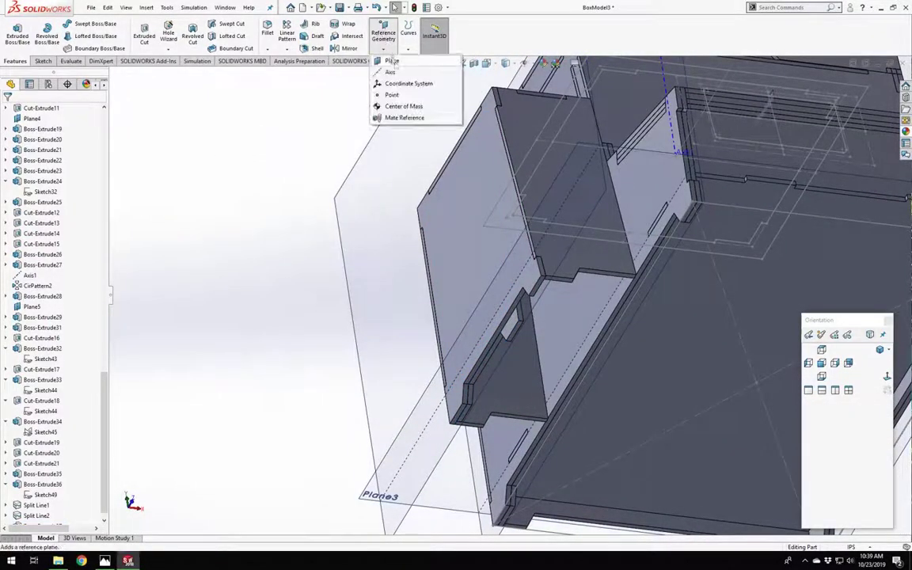
left_click(389, 59)
middle_click_drag(332, 292, 320, 211)
left_click(406, 108)
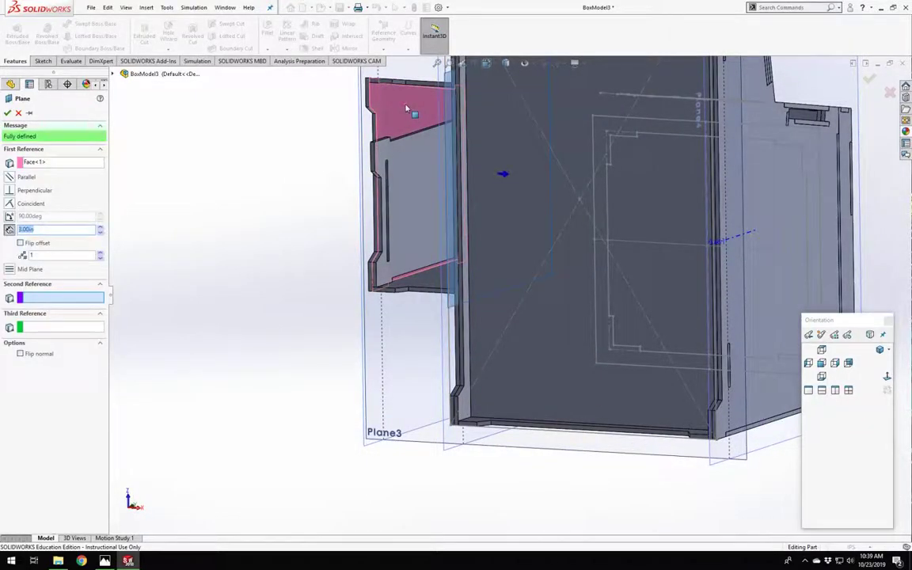
middle_click_drag(406, 106, 423, 201)
left_click(509, 165)
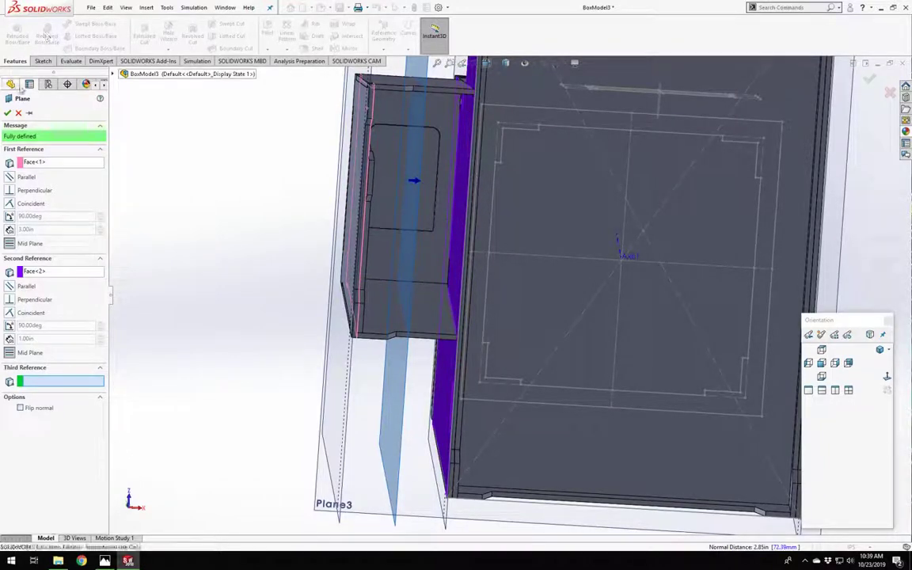
left_click(7, 112)
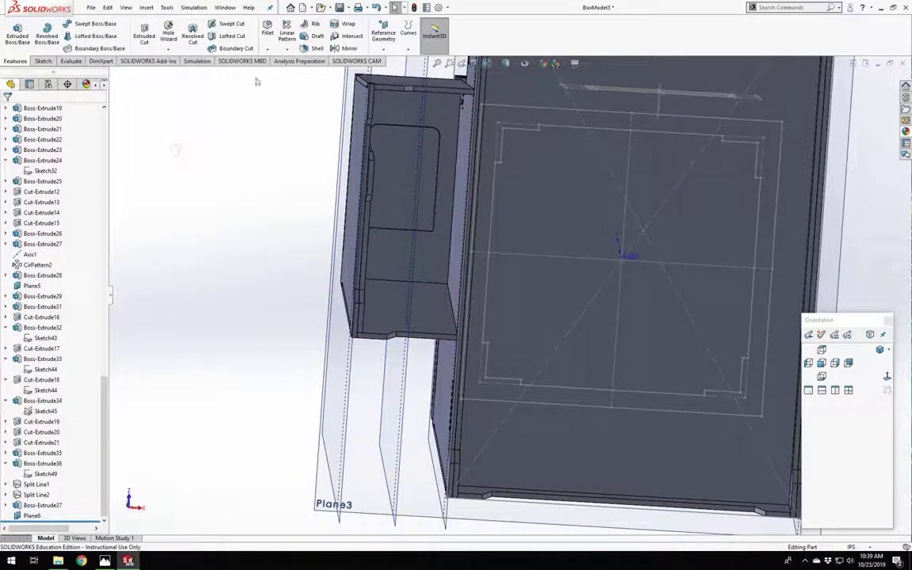
Mirror the new inner panel body about the compartment's new mid plane, keeping the solids unmerged.
left_click(335, 49)
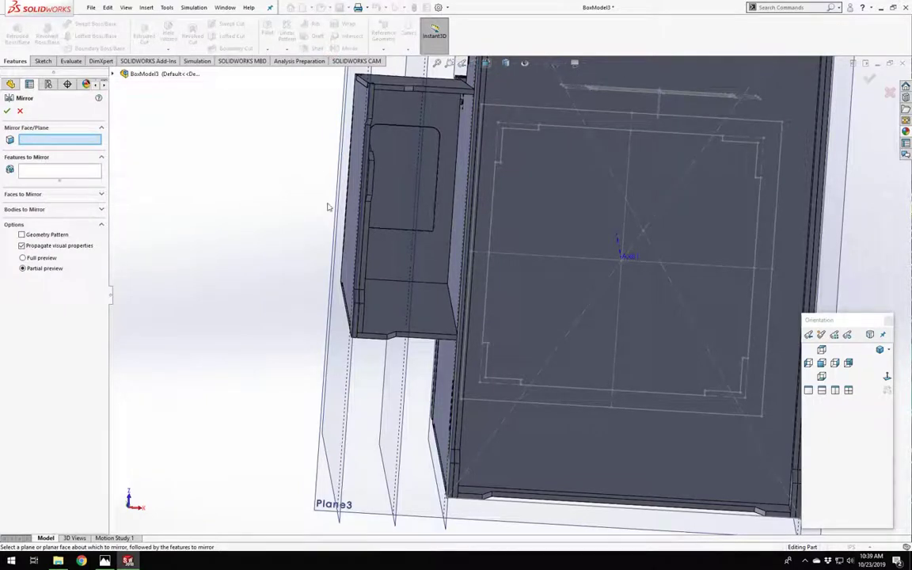
left_click(389, 453)
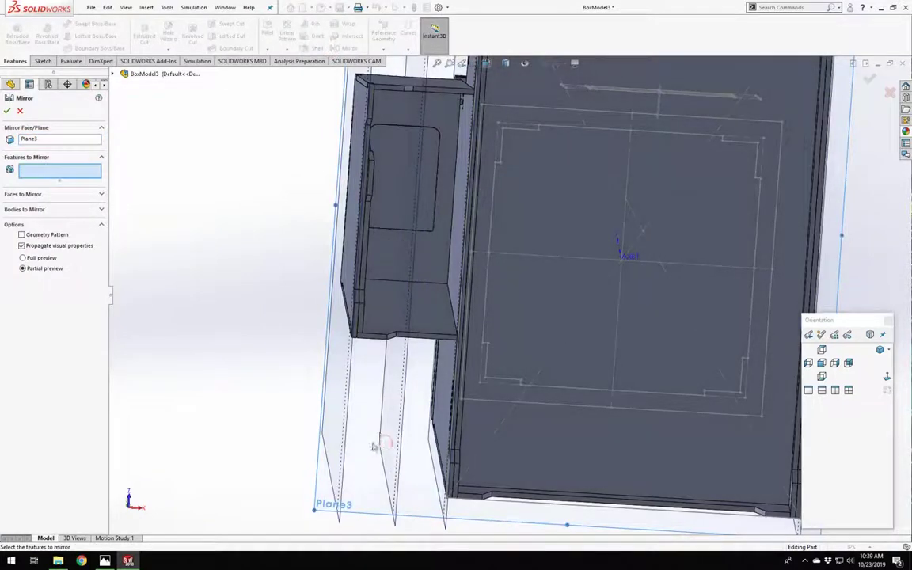
left_click(48, 141)
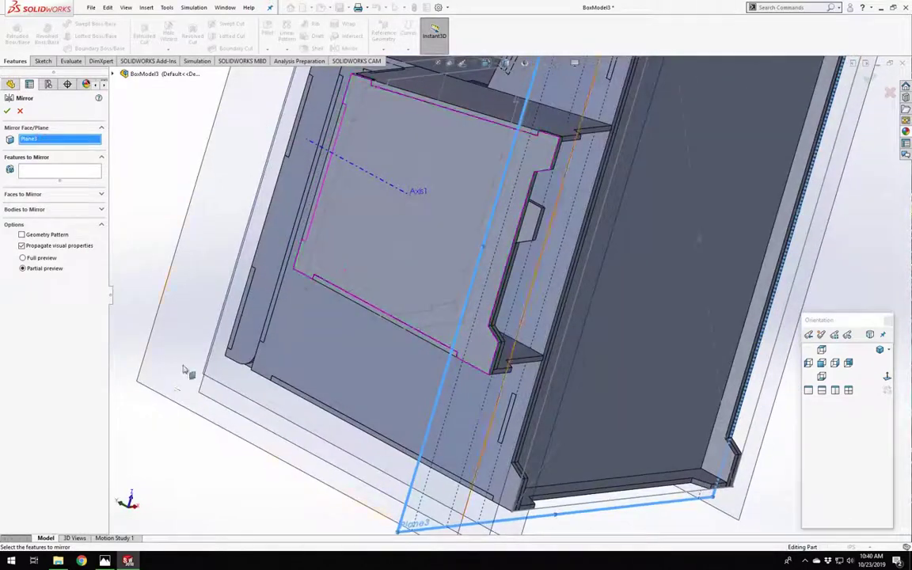
middle_click_drag(187, 370, 344, 516)
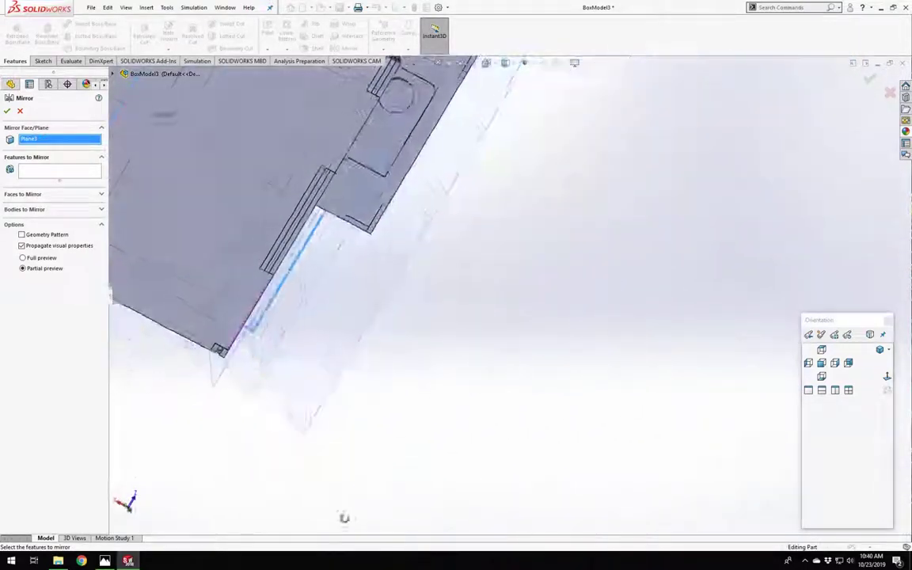
left_click(268, 364)
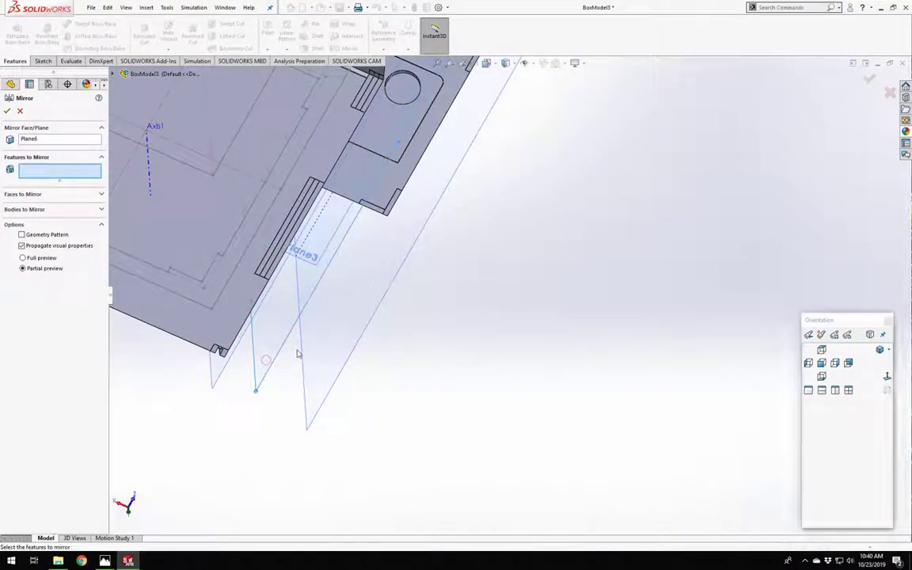
middle_click_drag(297, 354, 26, 237)
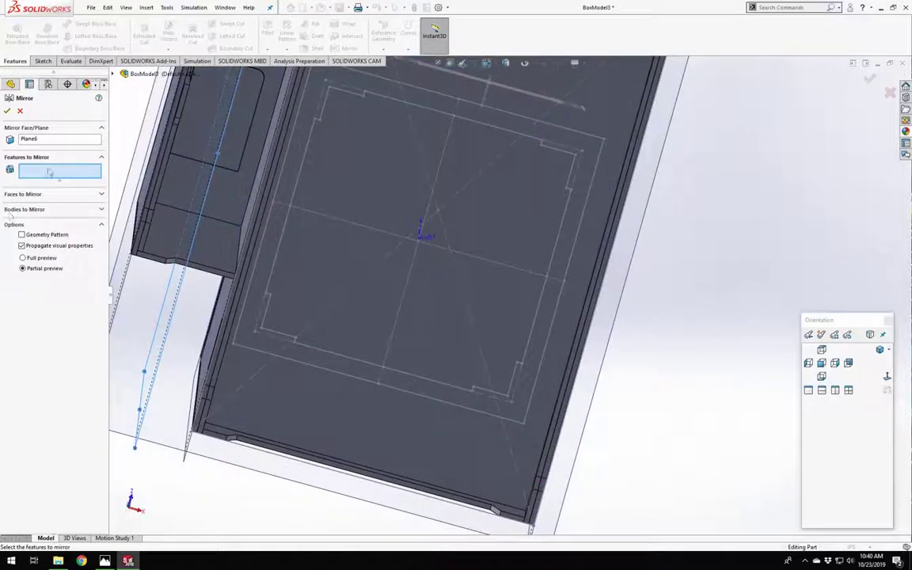
left_click(37, 210)
middle_click_drag(261, 222, 336, 226)
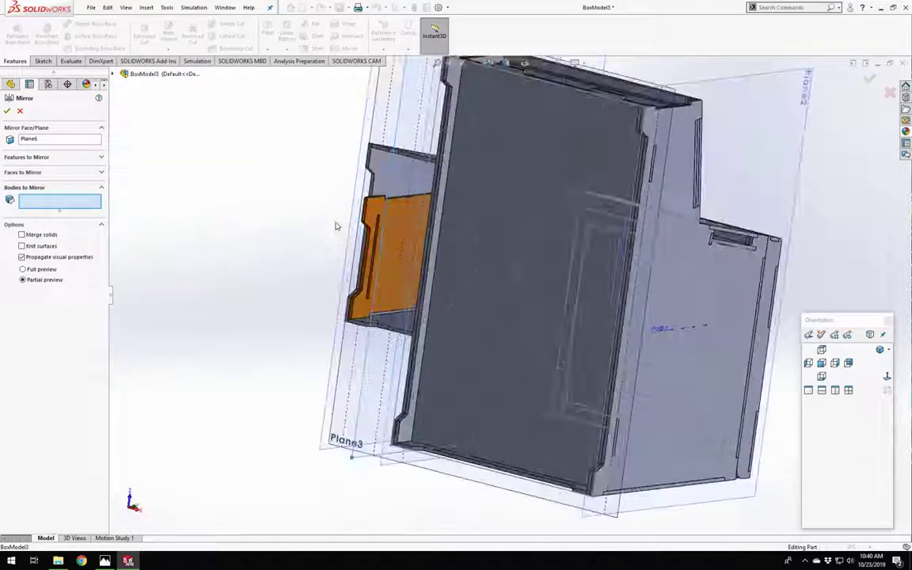
left_click(378, 212)
key("Return")
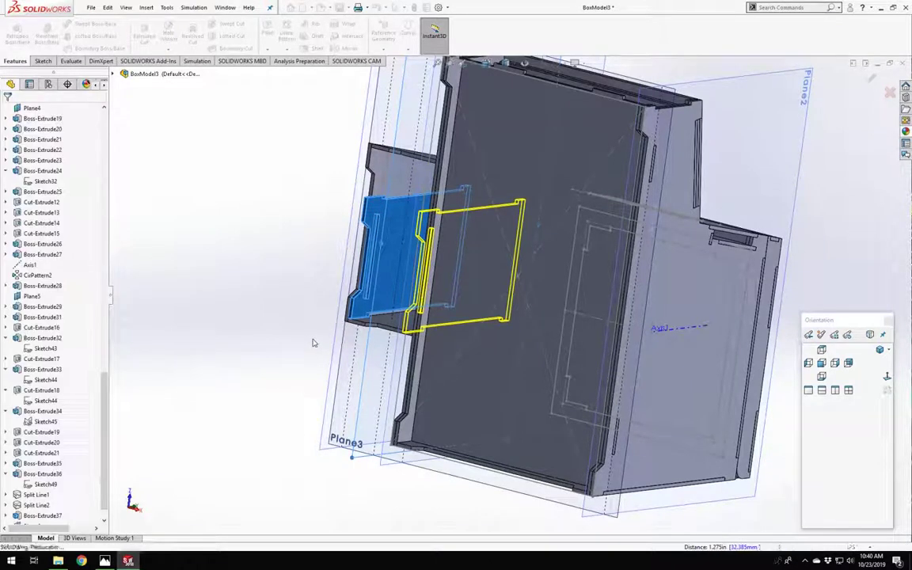
Highlight the compartment's outer side panel body and examine the compartment interior from below.
left_click(262, 268)
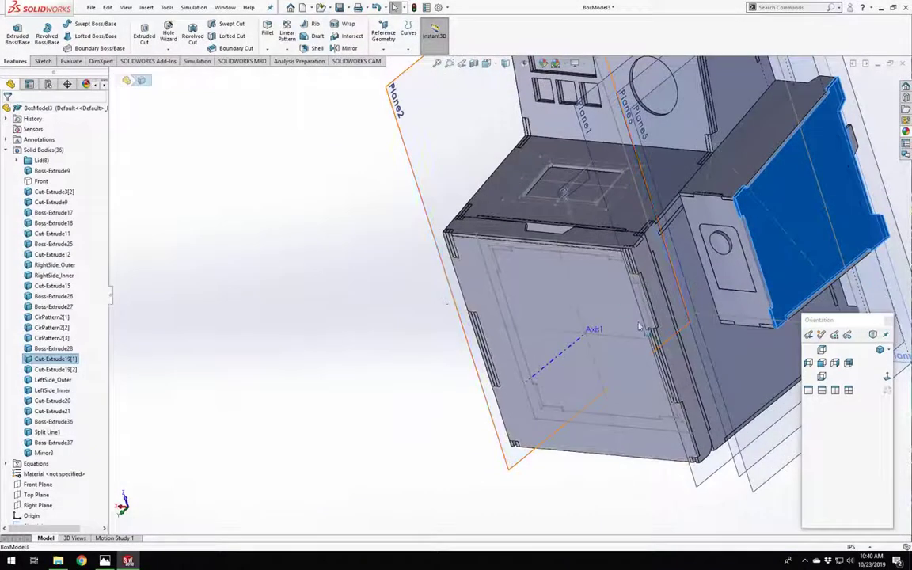
middle_click_drag(328, 338, 481, 232)
left_click_drag(481, 232, 539, 270)
scroll(610, 303, "up", 2)
scroll(561, 307, "down", 3)
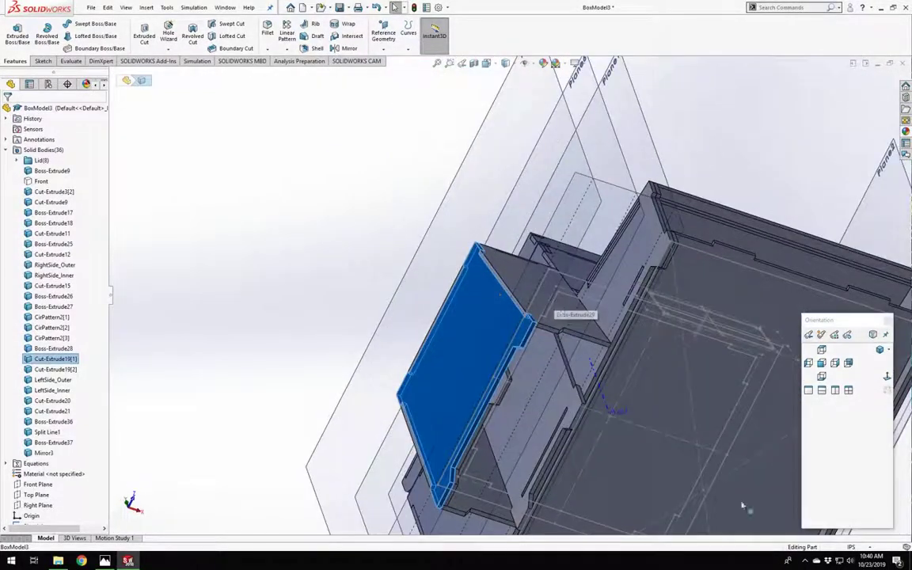
Examine the side compartment's panels from below, the front and the side.
left_click(805, 563)
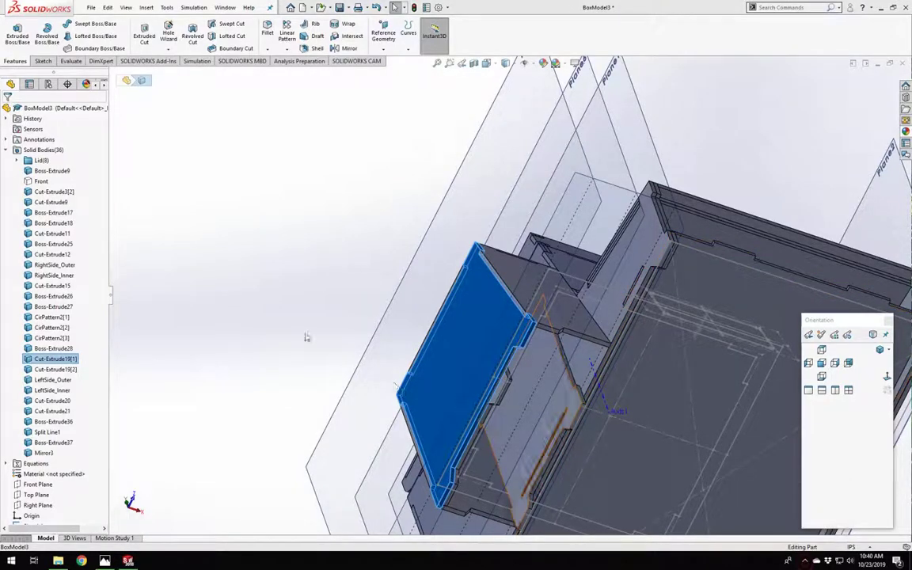
middle_click_drag(379, 316, 378, 378)
scroll(379, 379, "up", 1)
scroll(528, 378, "down", 1)
middle_click_drag(529, 378, 387, 285)
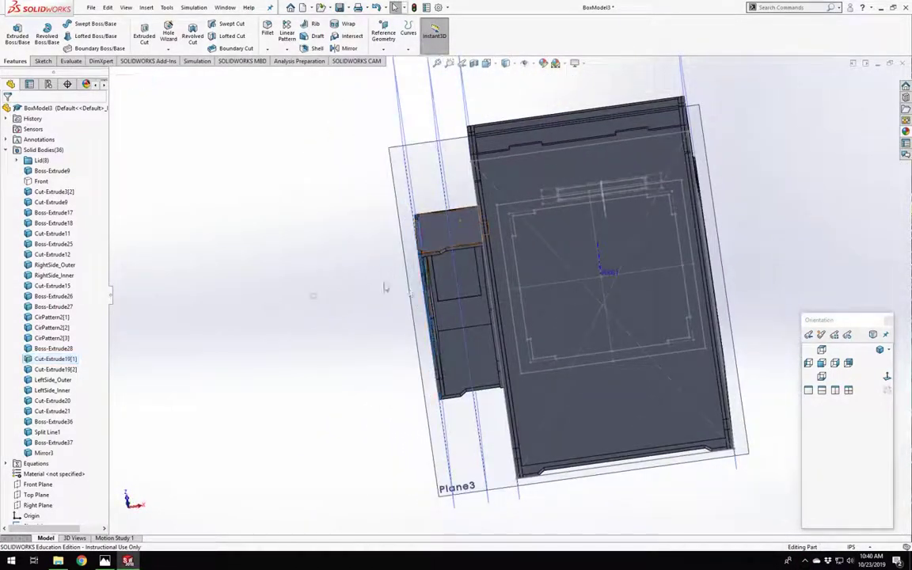
scroll(477, 285, "down", 3)
middle_click_drag(477, 285, 269, 265)
scroll(269, 265, "up", 4)
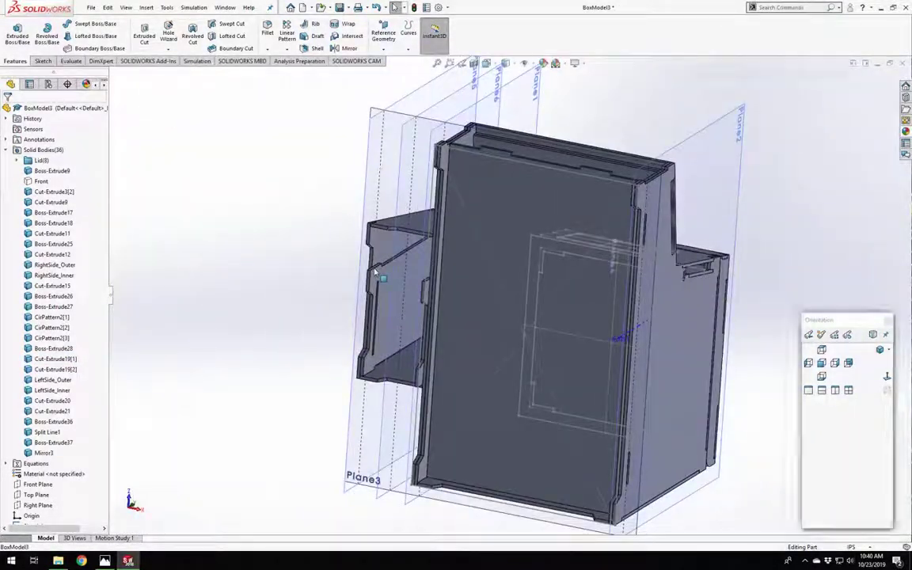
middle_click_drag(377, 275, 399, 267)
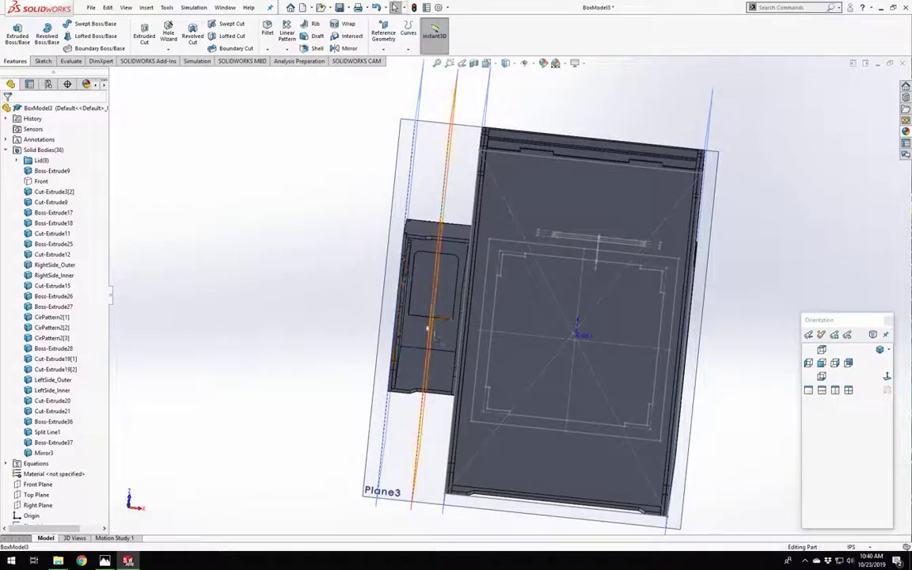
Hide the side compartment's front panel and outer side panel bodies to expose the inner panels.
middle_click_drag(427, 329, 473, 403)
scroll(427, 402, "down", 2)
left_click(455, 276)
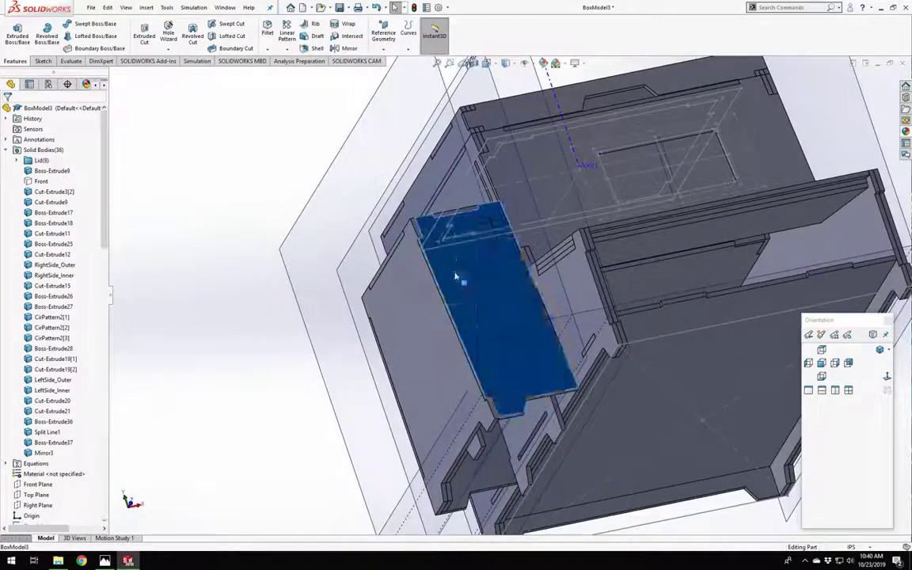
right_click(455, 277)
left_click(492, 259)
right_click(432, 315)
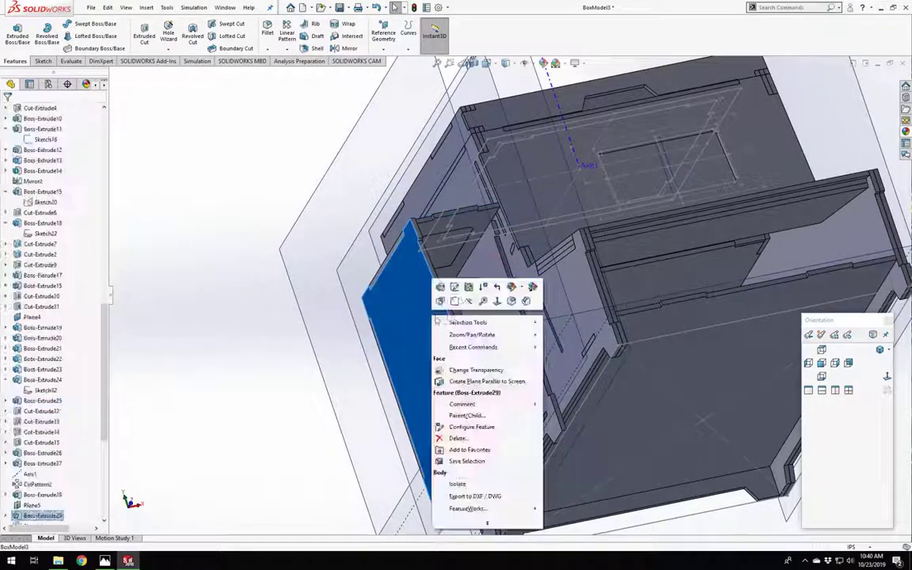
left_click(419, 322)
Start a sketch on the narrow front edge face of the compartment's outermost inner panel, viewed normal to the sketch plane.
middle_click_drag(259, 372, 417, 383)
scroll(529, 372, "up", 5)
scroll(549, 375, "down", 6)
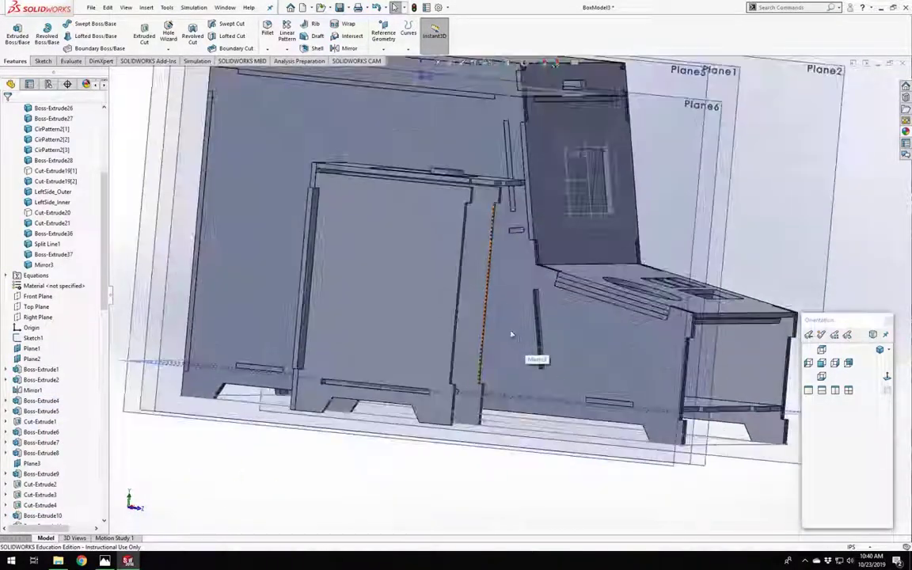
middle_click_drag(510, 334, 381, 367)
scroll(377, 368, "down", 5)
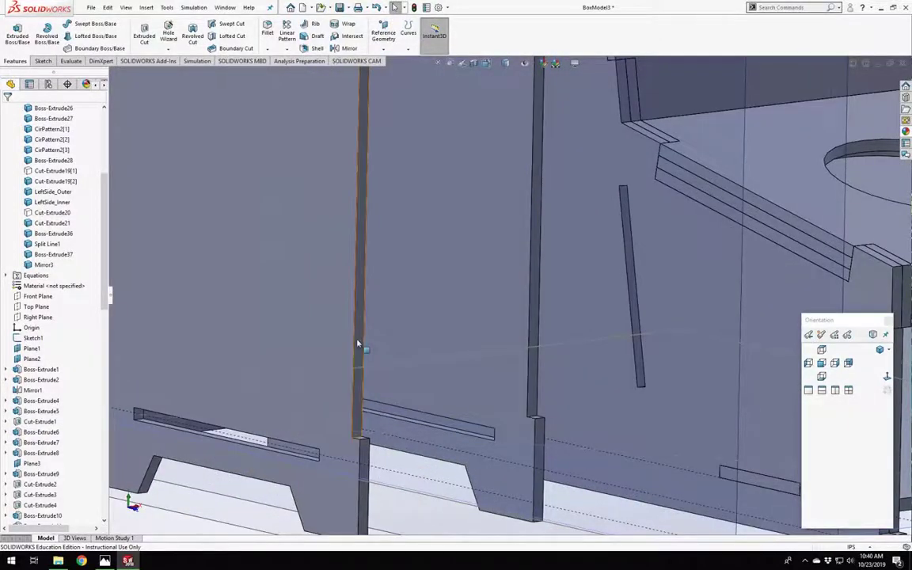
left_click(357, 344)
left_click(404, 270)
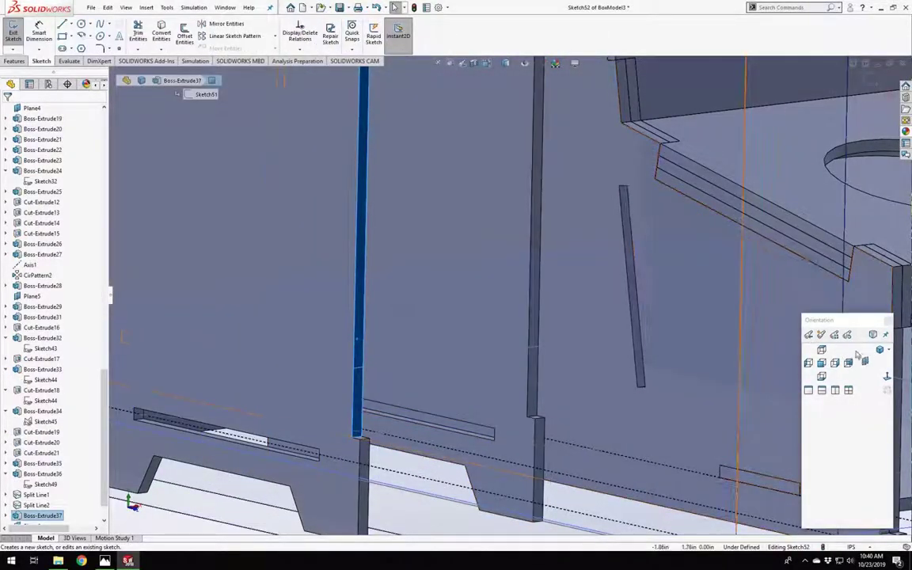
left_click(885, 378)
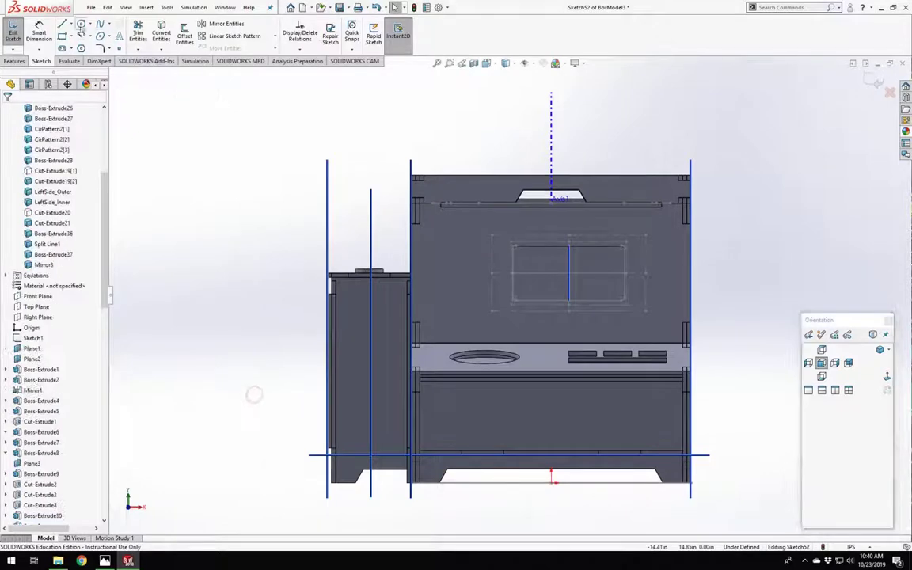
Sketch the new panel's stepped left outline along the inner panel's front edge, from its upper corner down to the foot.
left_click(62, 25)
scroll(291, 298, "down", 5)
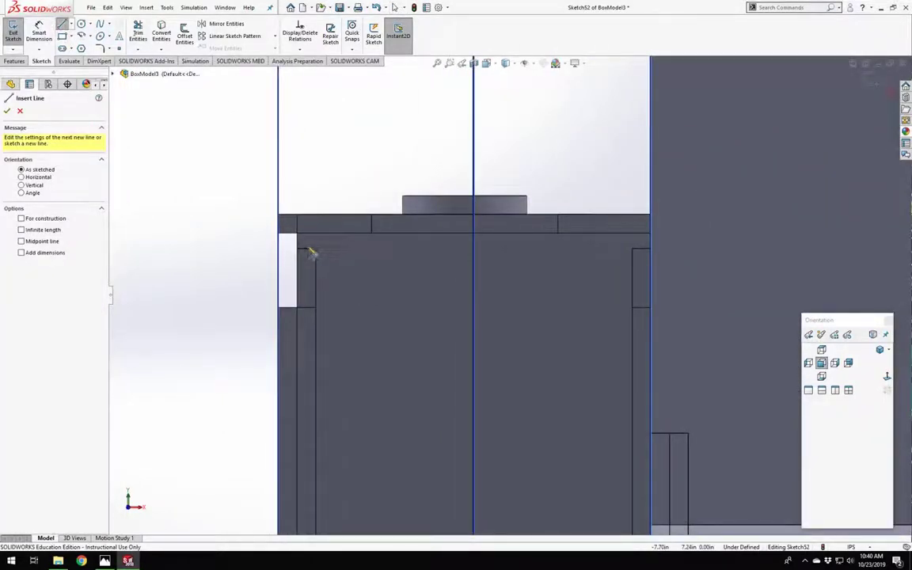
middle_click_drag(310, 252, 490, 323)
left_click(452, 294)
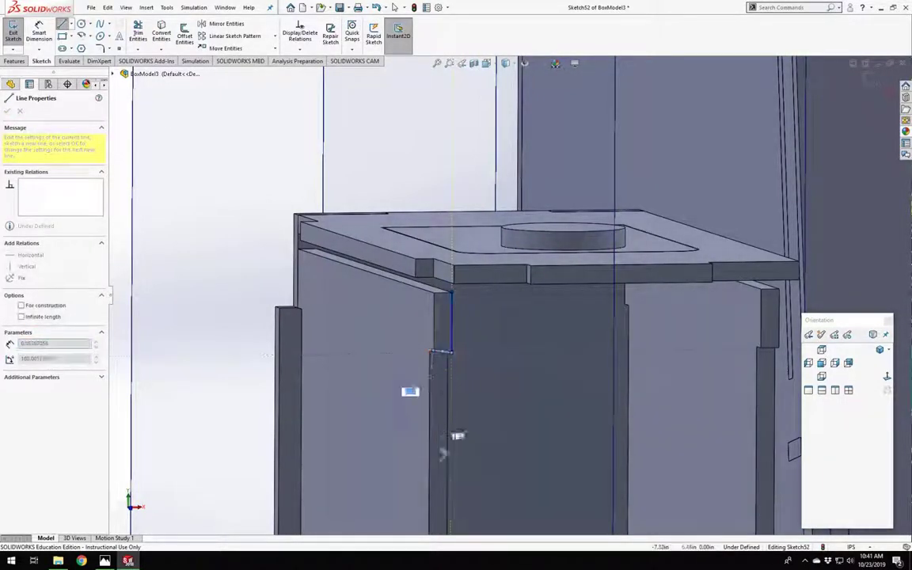
scroll(458, 436, "up", 6)
scroll(424, 382, "down", 8)
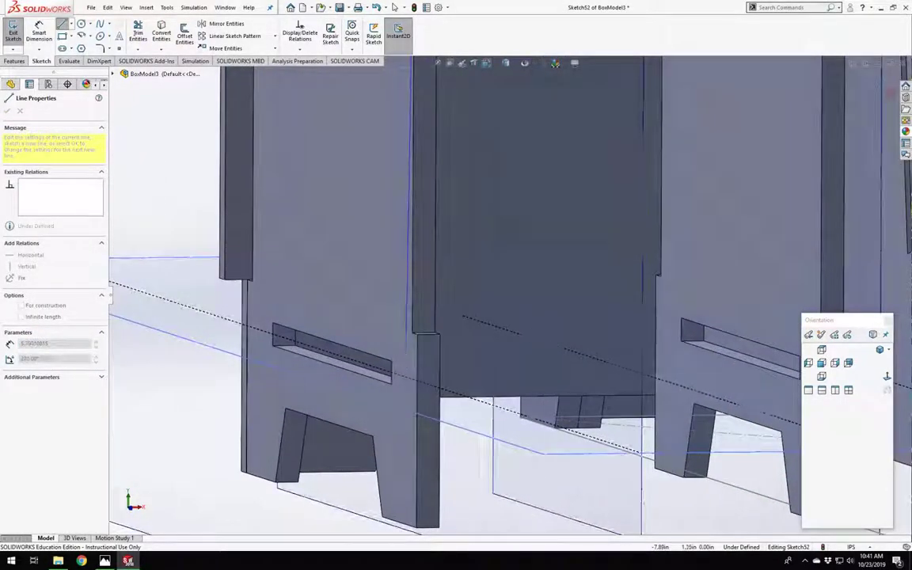
left_click(419, 334)
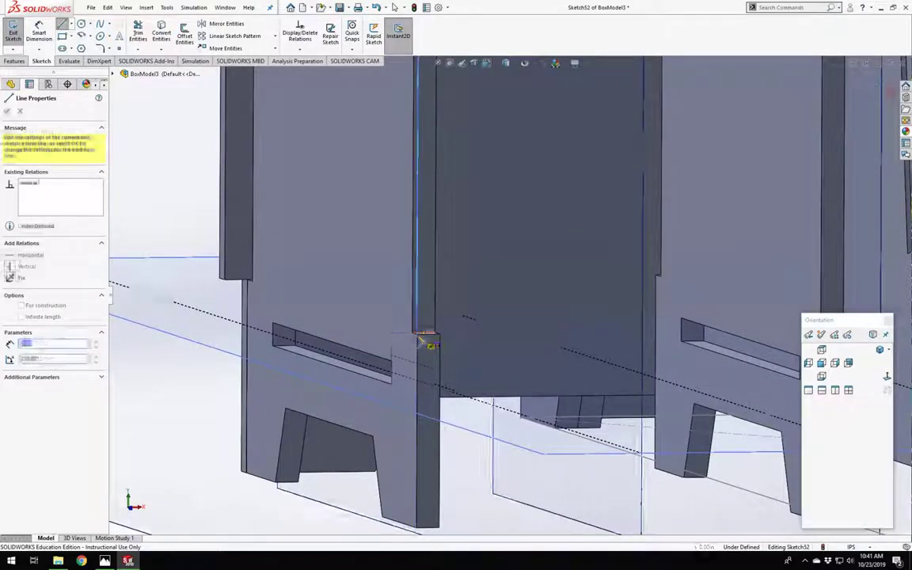
left_click(440, 527)
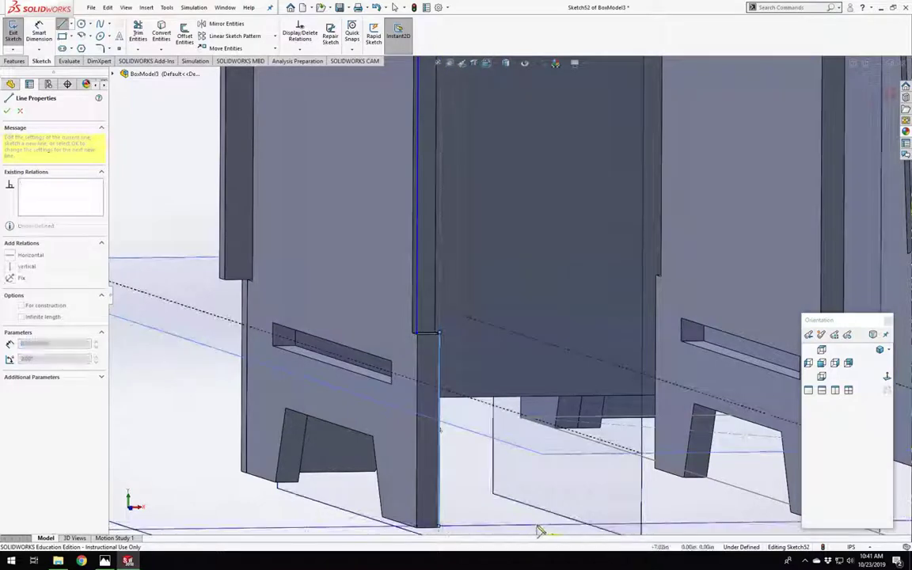
Continue the profile along the base with two flat feet and a trapezoidal cutout between them, ending at the opposite inner panel.
left_click(538, 526)
left_click(573, 406)
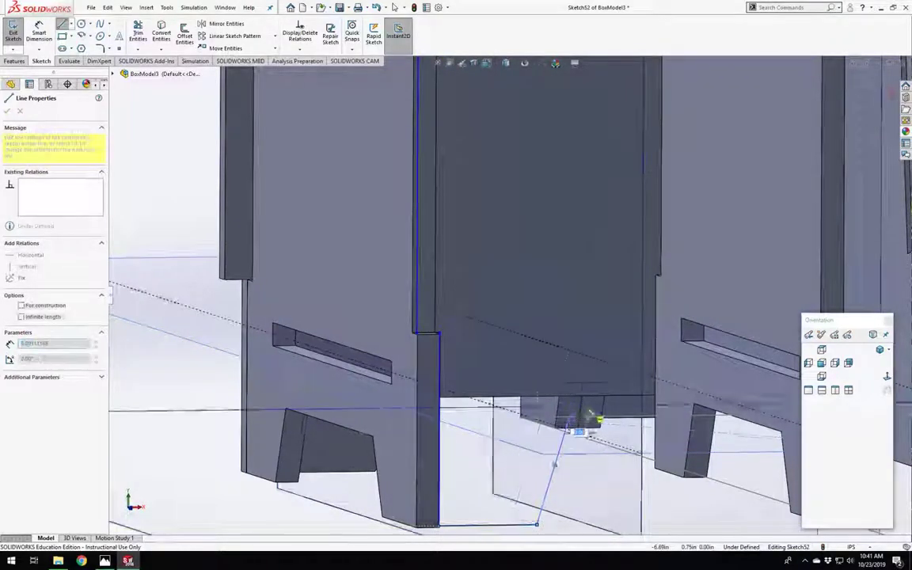
scroll(594, 415, "up", 4)
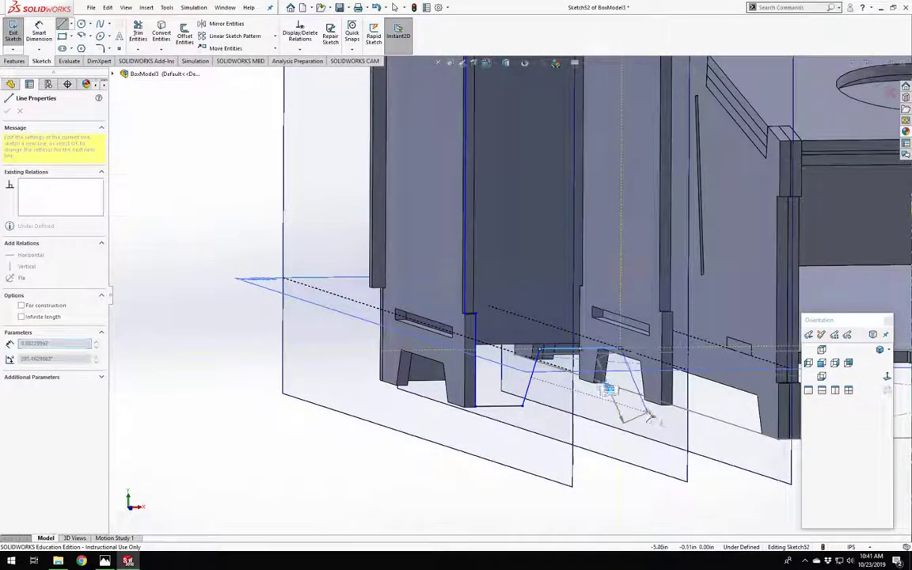
left_click(638, 405)
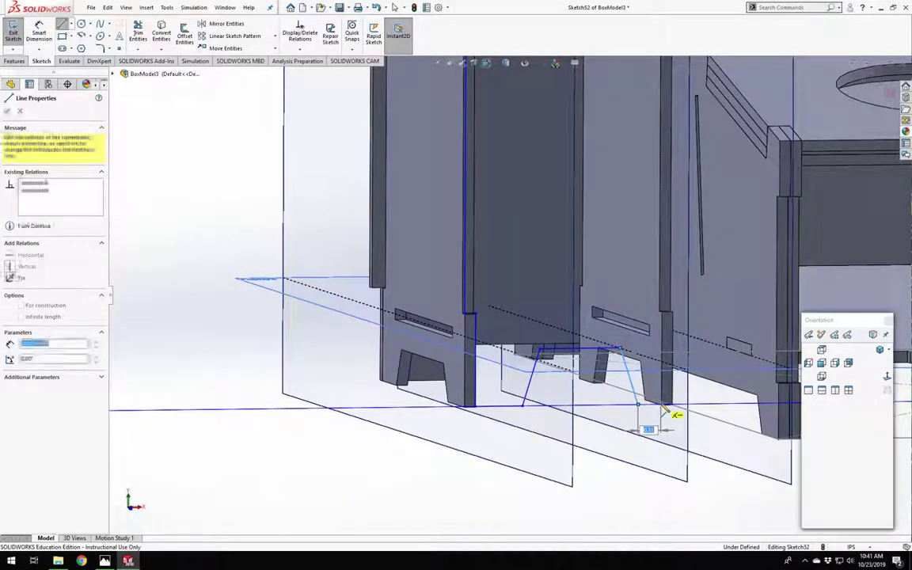
left_click(661, 404)
Continue the outline up the right side with its upper step and close the profile along the upper edge.
scroll(687, 323, "up", 5)
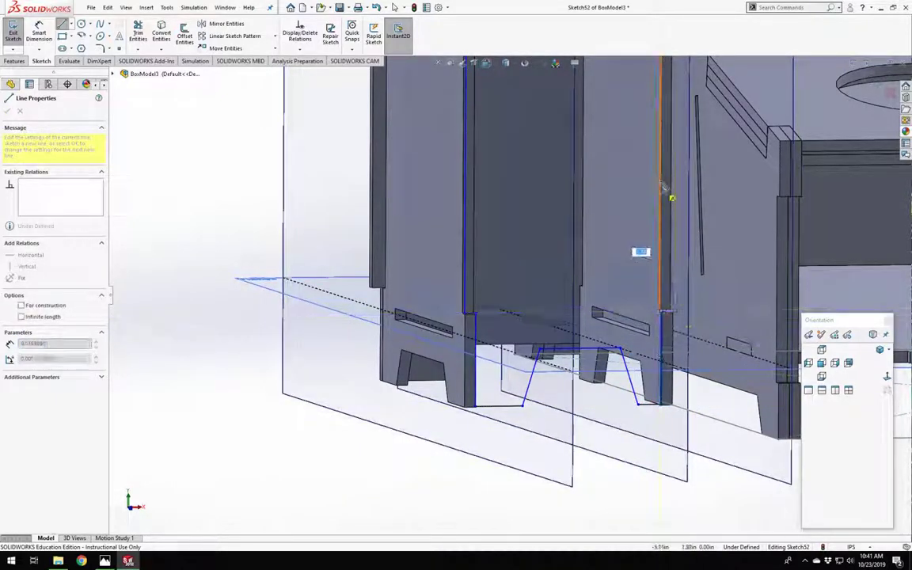
scroll(519, 210, "down", 8)
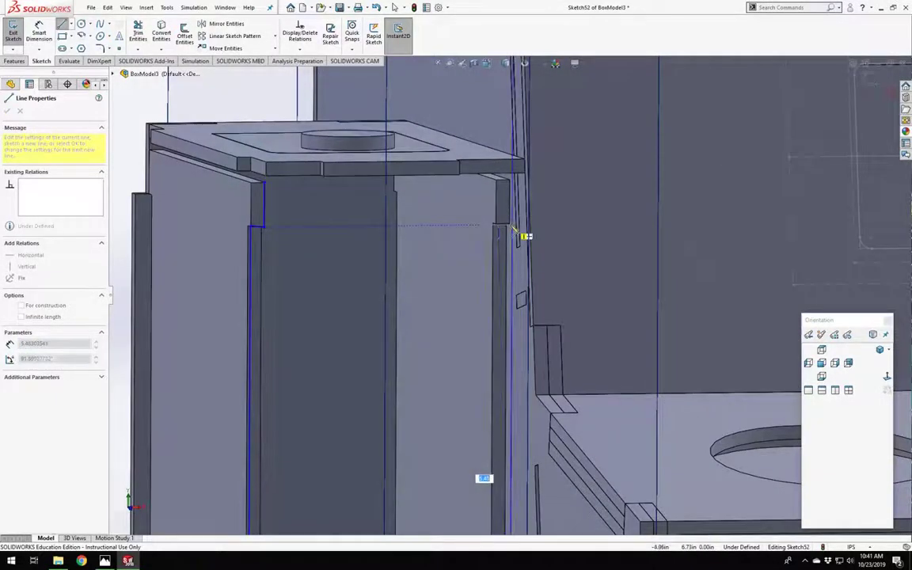
left_click(500, 182)
left_click(266, 183)
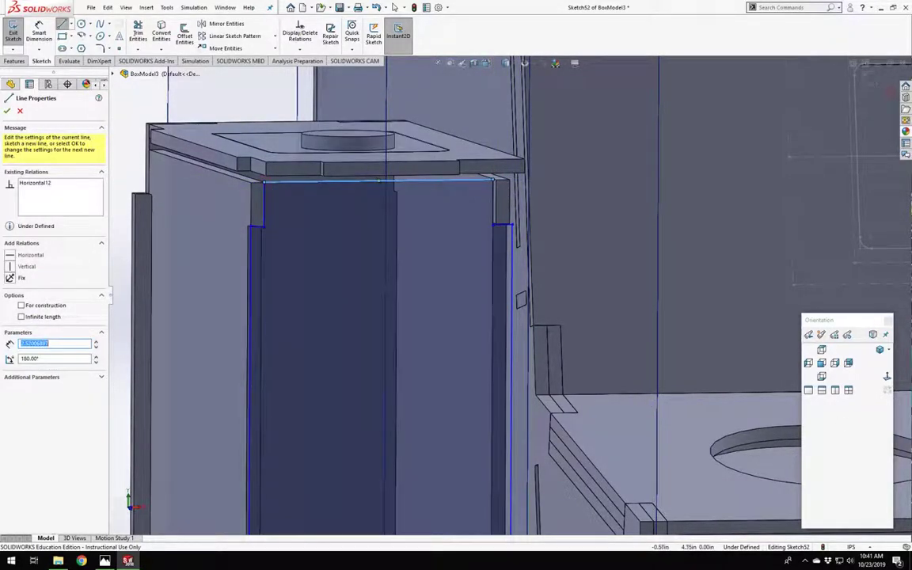
left_click(886, 377)
key("Escape")
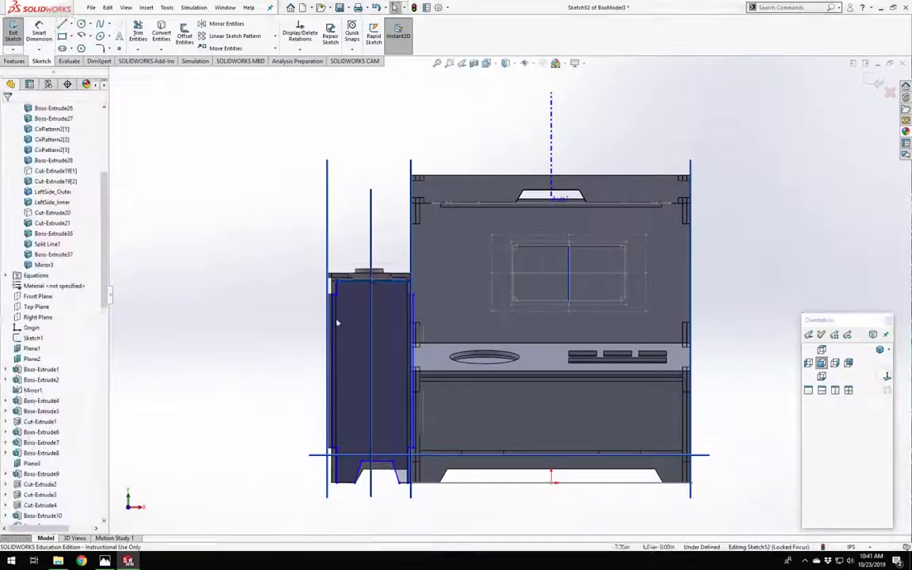
Snap the profile's left upper corner and step points onto the inner panel's matching edges and corners.
scroll(587, 314, "down", 10)
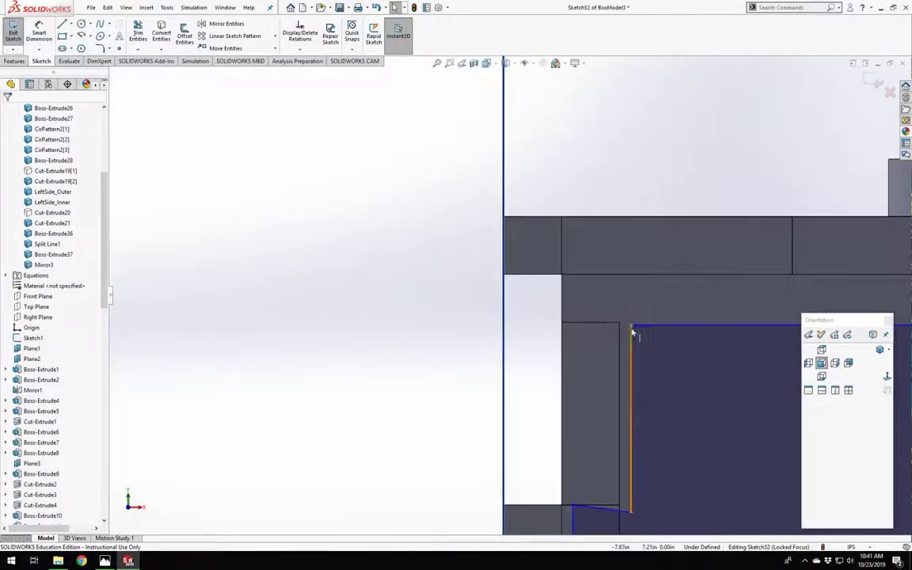
left_click_drag(630, 325, 620, 325)
scroll(554, 380, "down", 5)
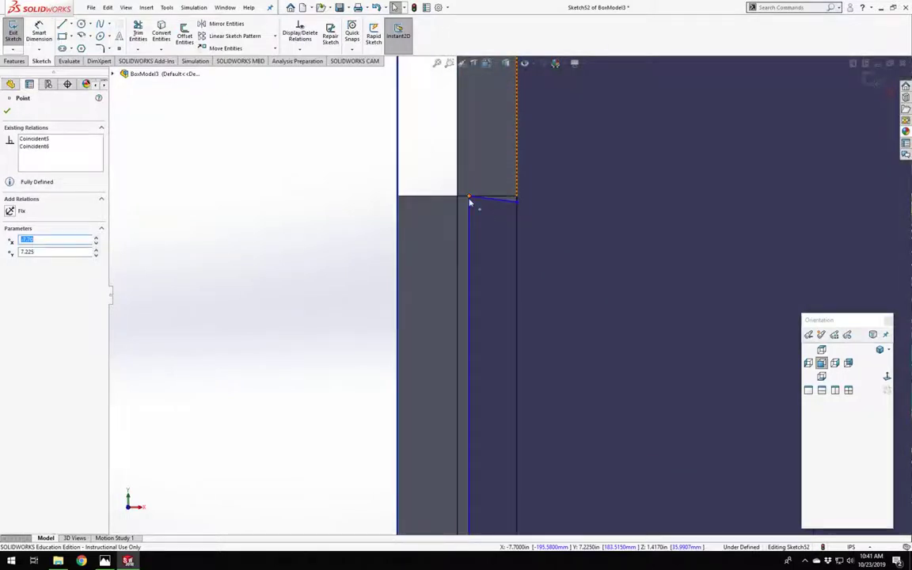
left_click_drag(464, 202, 457, 196)
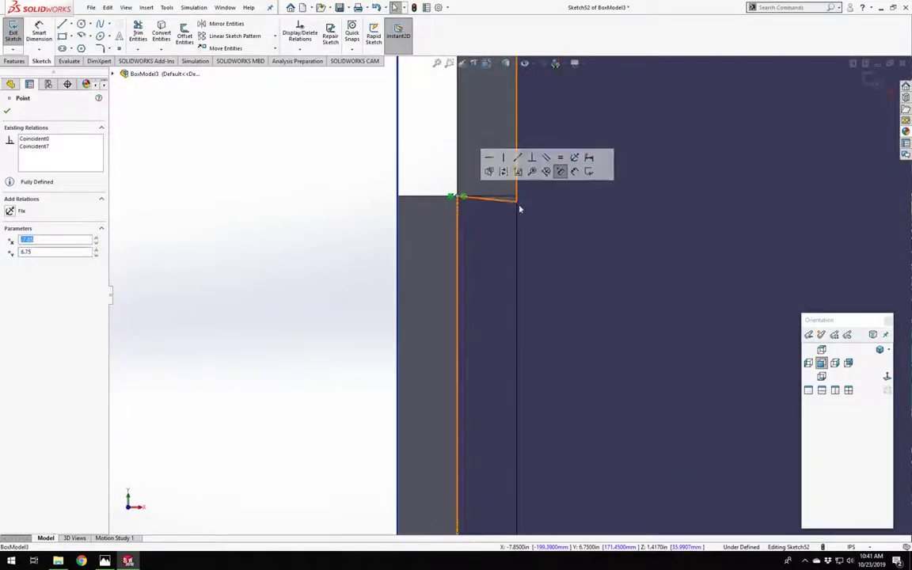
left_click_drag(516, 197, 516, 196)
scroll(510, 225, "up", 5)
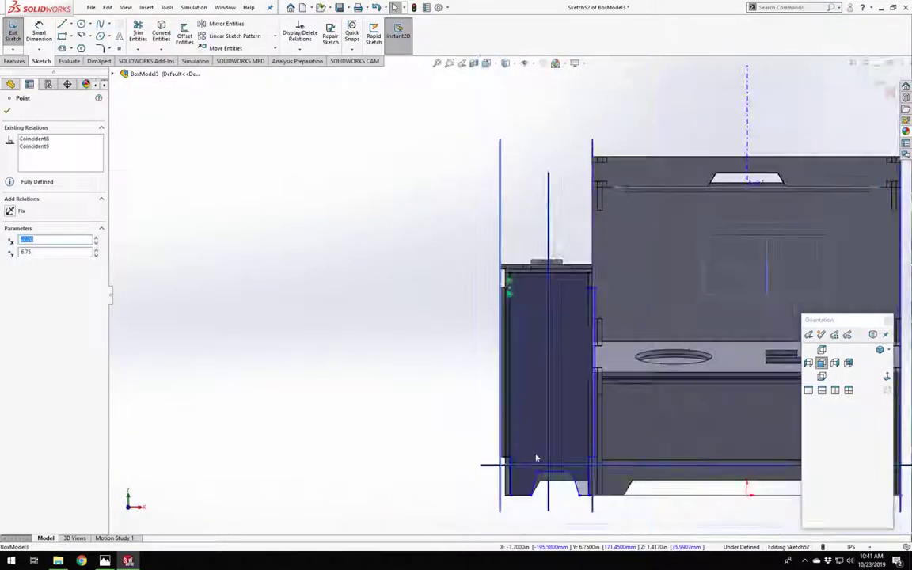
scroll(431, 419, "down", 4)
mouse_move(362, 310)
left_mouse_down()
mouse_move(434, 296)
mouse_move(405, 293)
mouse_move(413, 292)
left_mouse_up()
scroll(475, 398, "up", 3)
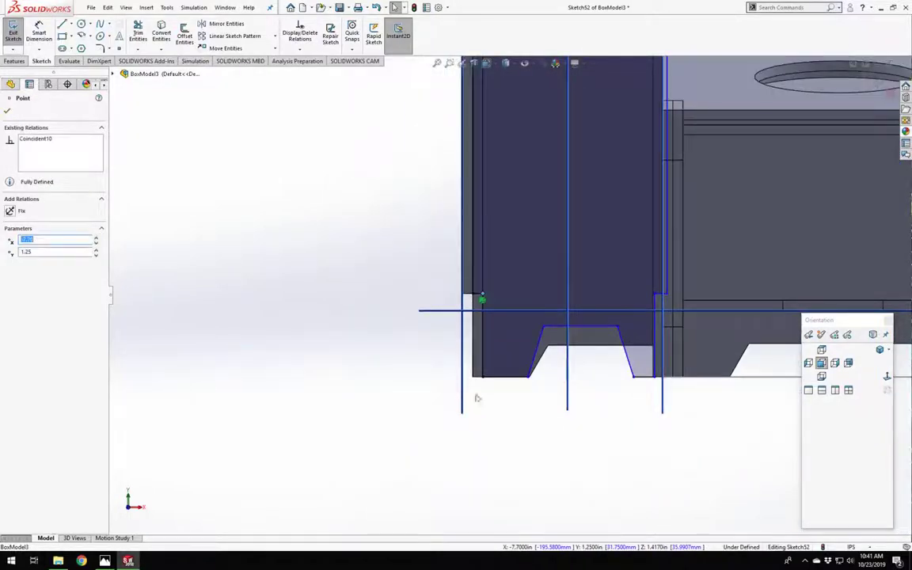
Dimension the left foot from the panel's outer corner to the cutout, linking it to the global variable foot (1).
key("d")
scroll(526, 393, "down", 5)
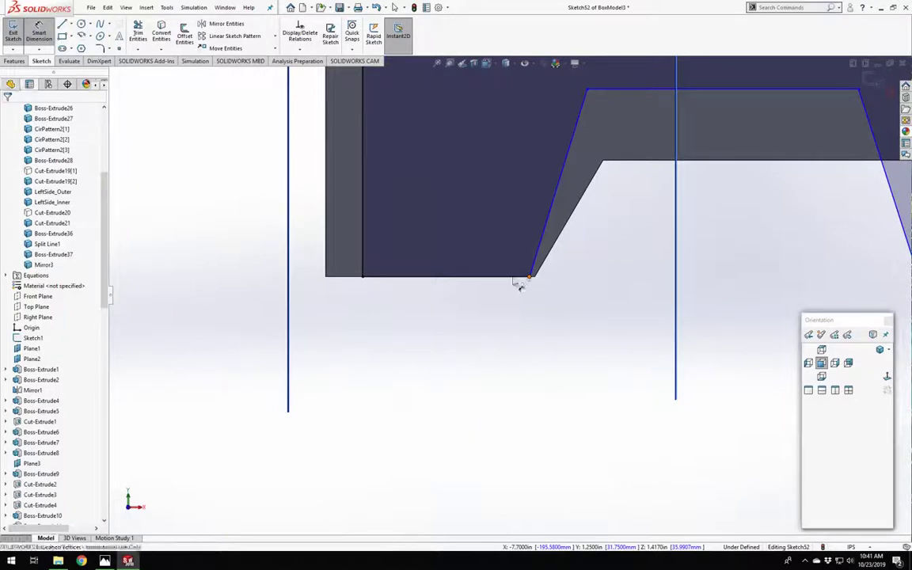
left_click(328, 275)
left_click(529, 276)
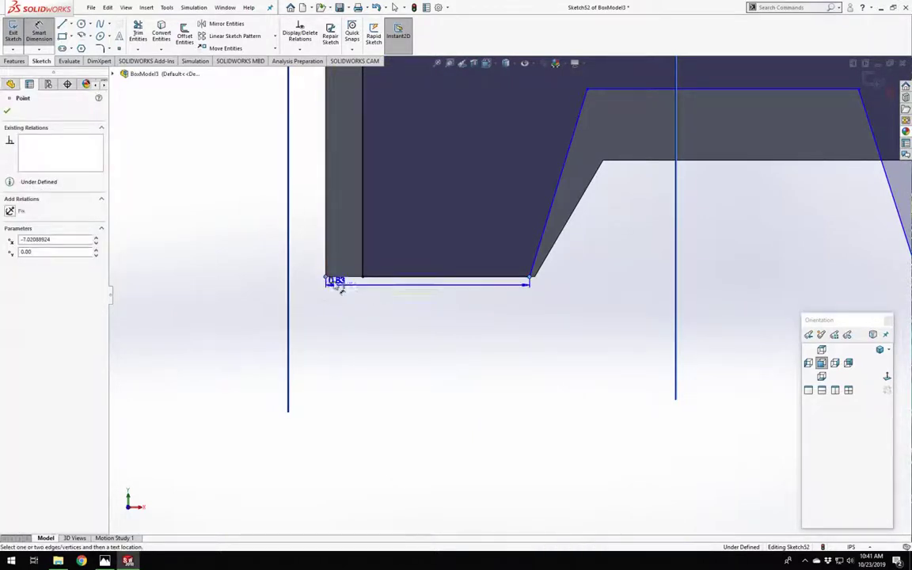
left_click(452, 353)
type("=")
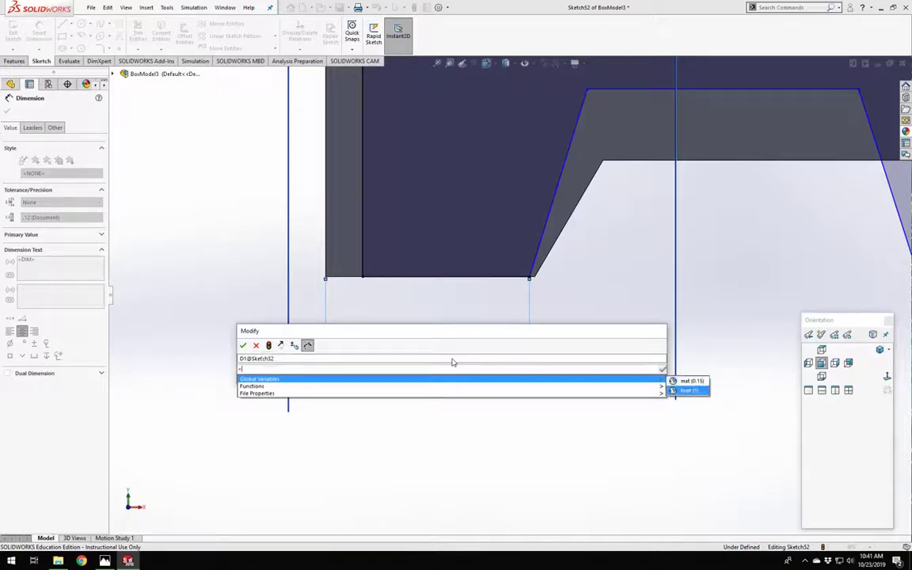
key("Return")
key("Return")
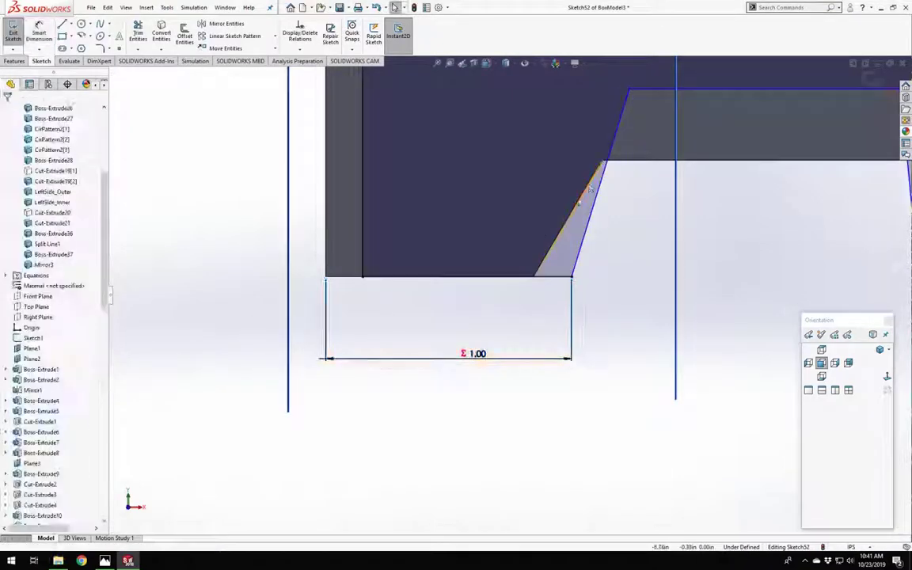
Add an Equal relation between the base lines of the left and right feet.
scroll(589, 188, "up", 10)
scroll(646, 305, "down", 6)
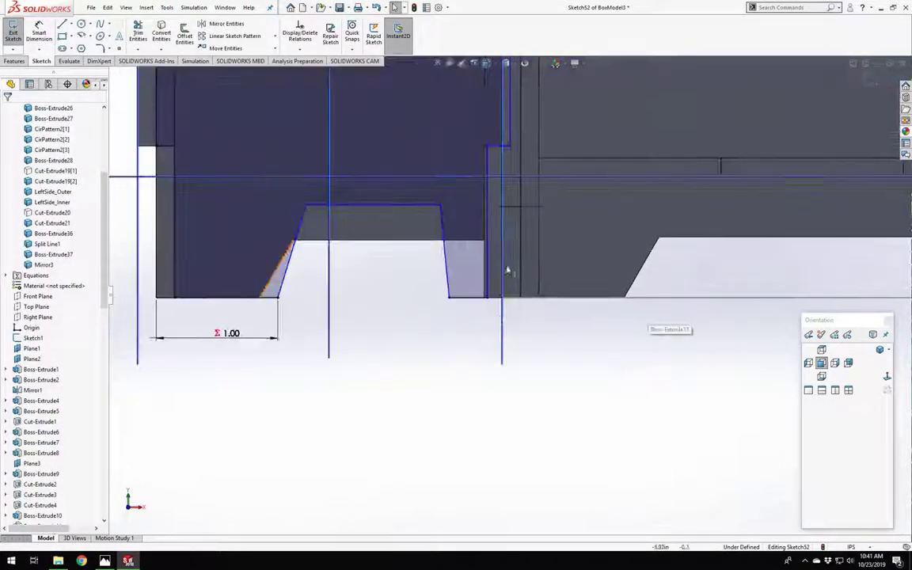
left_click(465, 298)
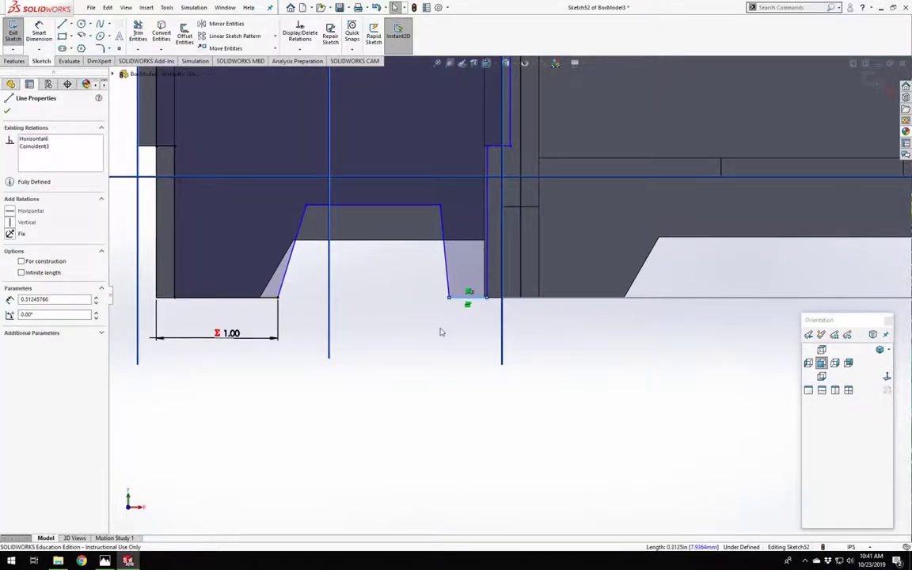
left_click(265, 298, "ctrl")
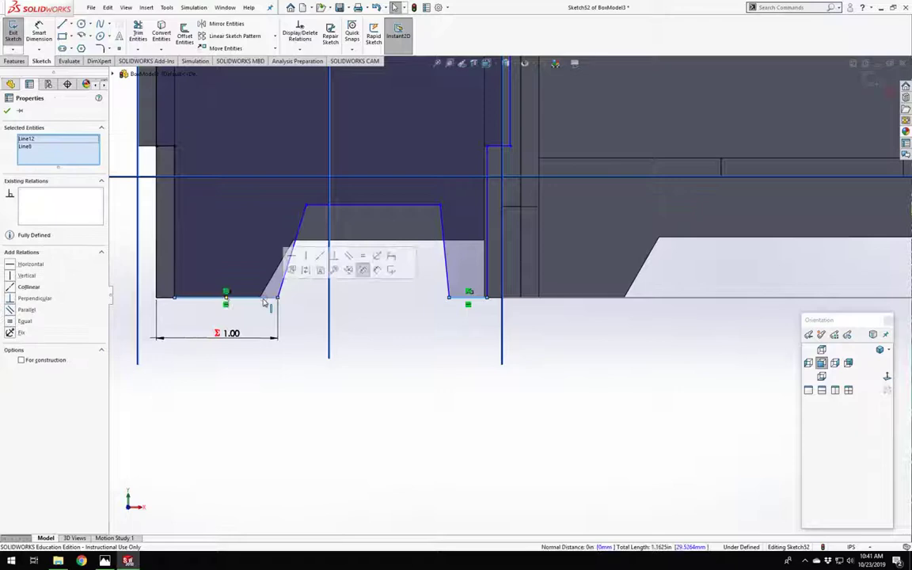
left_click(25, 321)
left_click(436, 389)
scroll(434, 372, "up", 5)
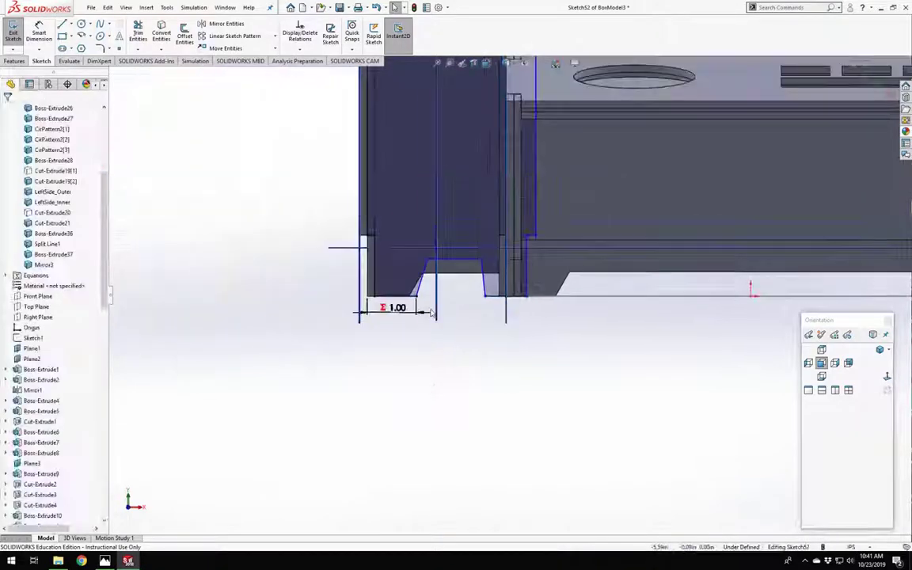
Move the right foot's outer lower corner onto the inner side panel's edge and shift the cutout's upper right corner inward.
scroll(413, 251, "down", 4)
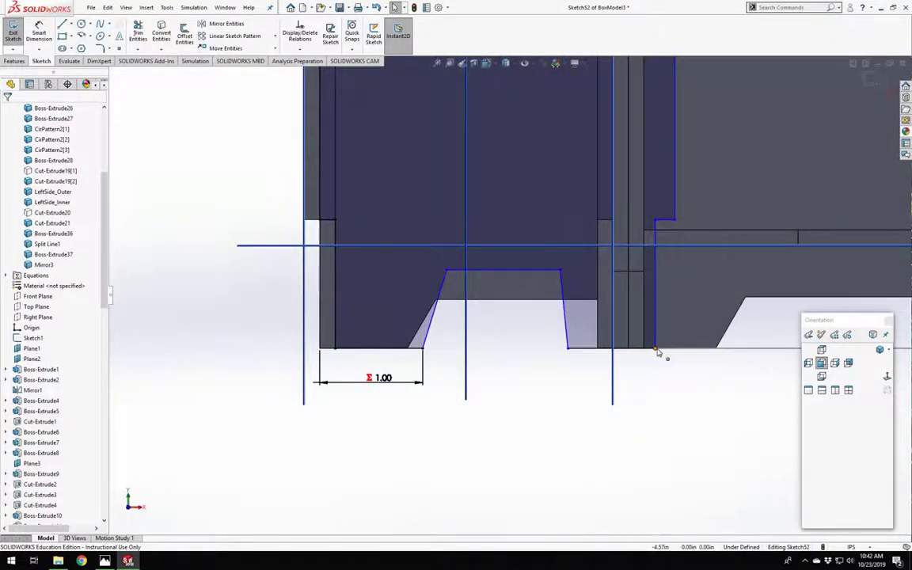
left_click_drag(656, 349, 602, 354)
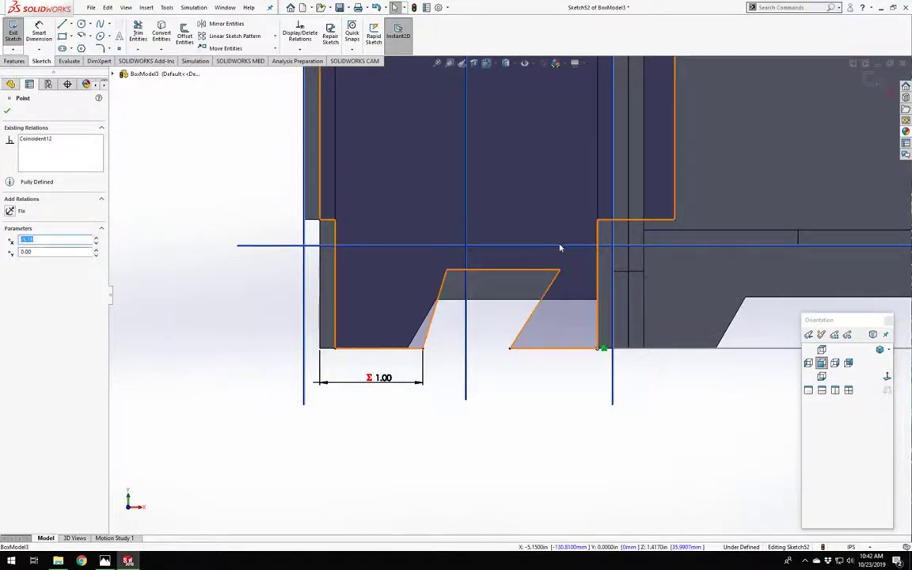
mouse_move(561, 270)
left_mouse_down()
mouse_move(462, 283)
mouse_move(484, 279)
left_mouse_up()
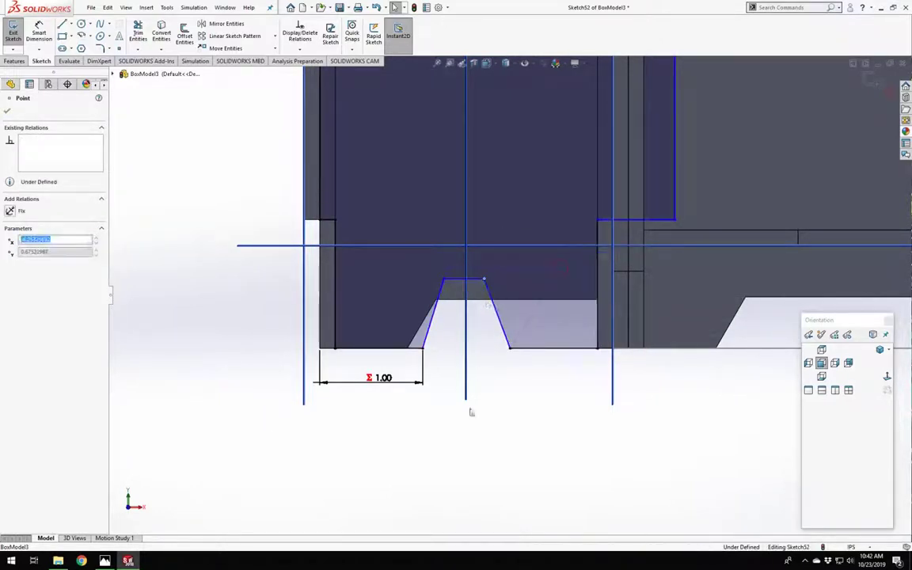
left_click(474, 416)
Dimension the angle between the left foot's base line and the cutout's left slope at 60 degrees.
right_click_drag(501, 449, 479, 427)
left_click(434, 326)
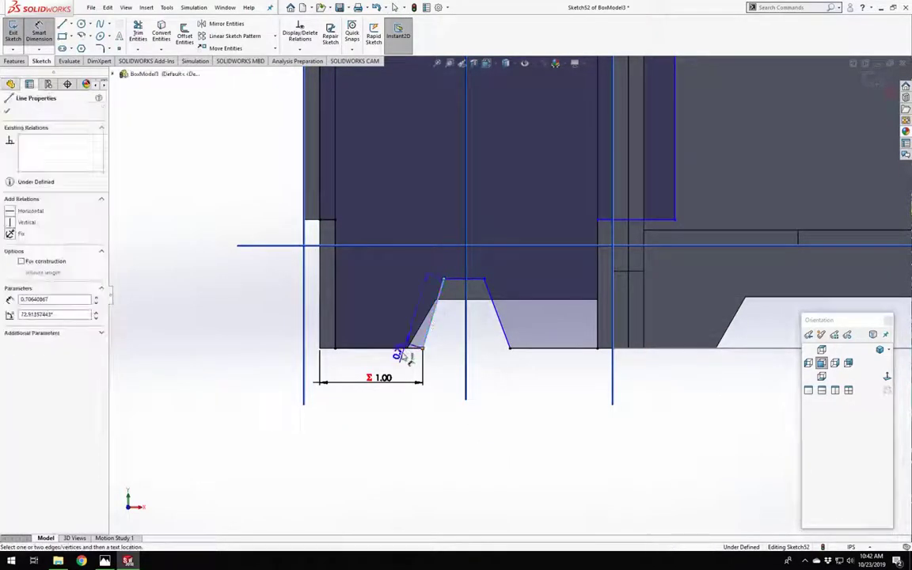
left_click(412, 350)
left_click(440, 339)
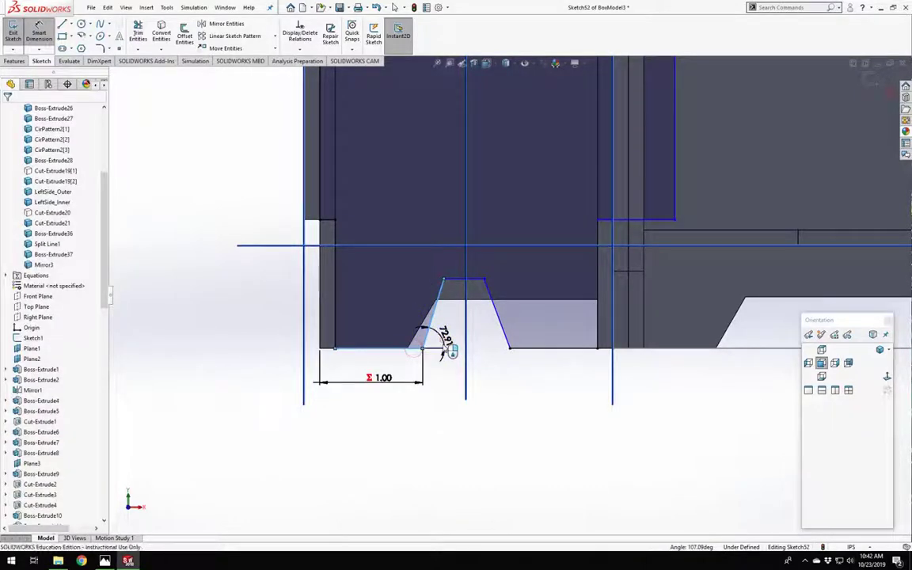
key("Return")
key("Escape")
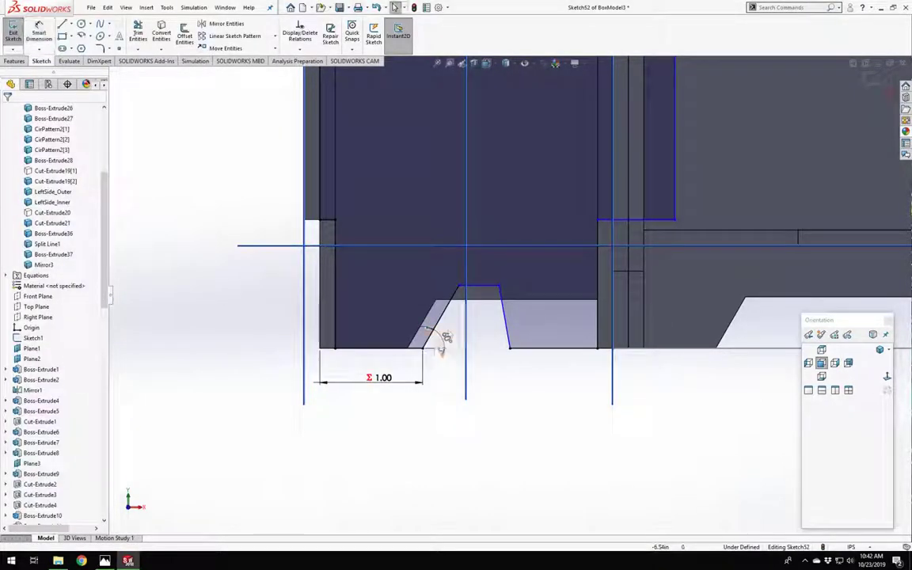
Place the cutout's top line on the existing panel's cutout edge and move its right corner inward to slope the right side.
scroll(451, 325, "down", 3)
left_click_drag(478, 250, 477, 287)
left_click(524, 466)
left_click_drag(568, 277, 533, 278)
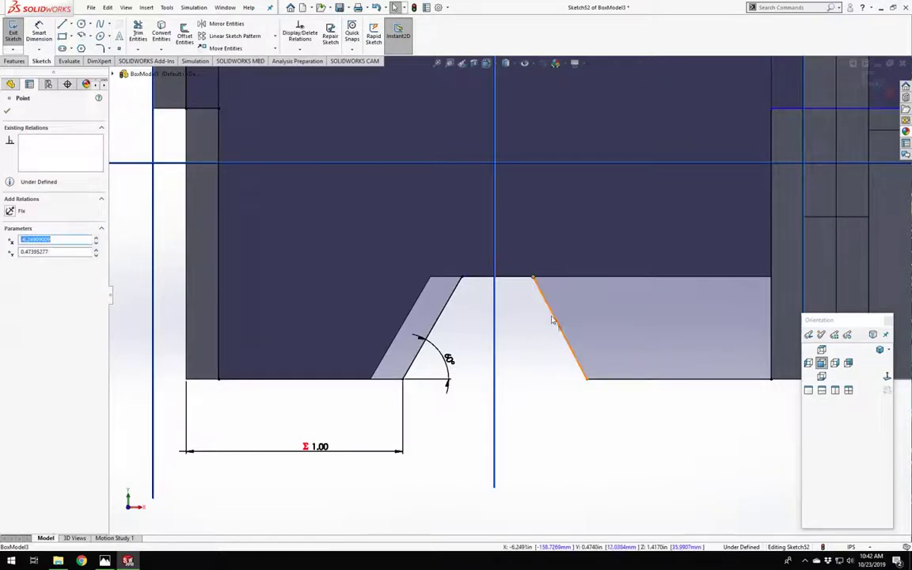
Add an Equal relation between the cutout's left and right slanted lines.
left_click(551, 315)
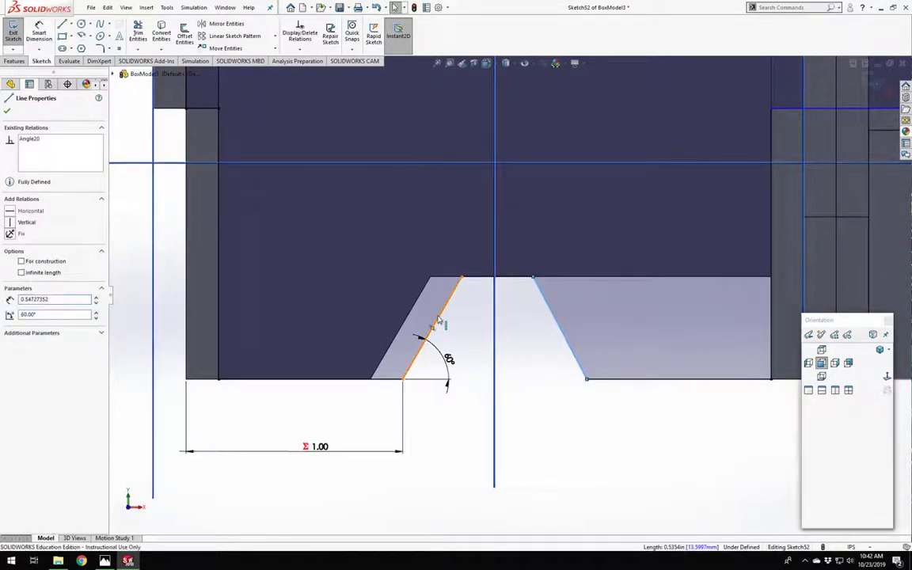
left_click(440, 320, "ctrl")
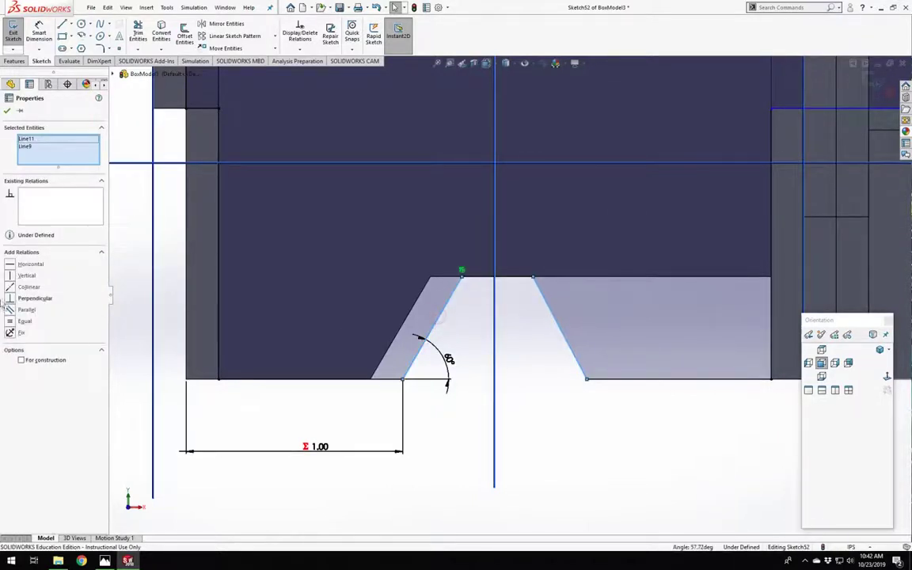
left_click(420, 468)
Delete the 1.00 width dimension of the left foot.
scroll(362, 427, "down", 3)
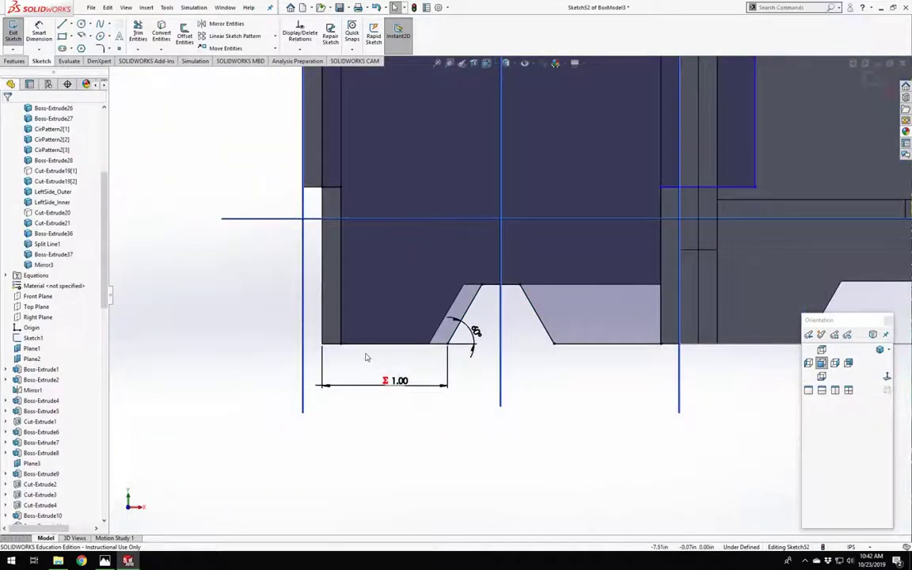
mouse_move(366, 357)
middle_mouse_down()
mouse_move(443, 348)
mouse_move(607, 378)
mouse_move(610, 342)
mouse_move(625, 344)
mouse_move(478, 353)
mouse_move(433, 305)
mouse_move(238, 310)
mouse_move(291, 315)
mouse_move(421, 301)
mouse_move(550, 311)
mouse_move(520, 316)
middle_mouse_up()
left_click(886, 377)
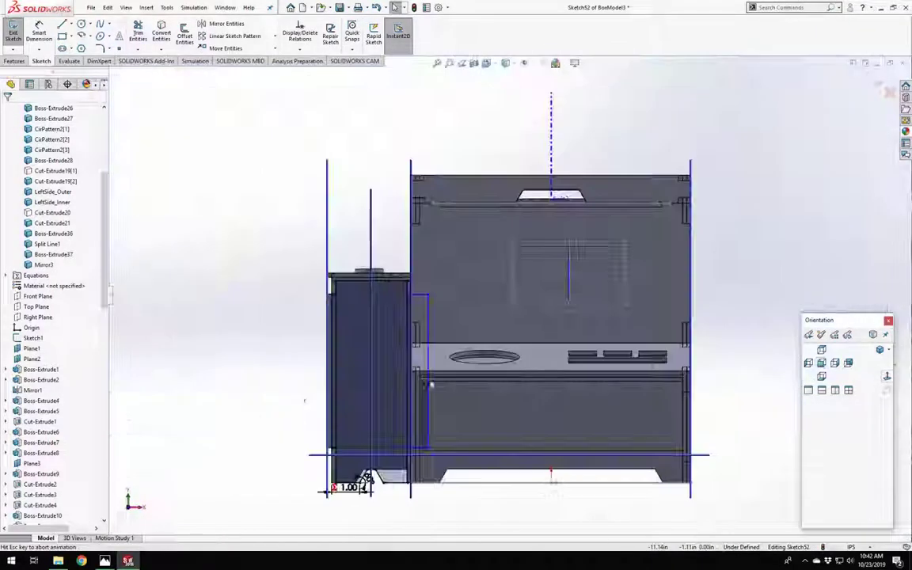
scroll(360, 481, "down", 10)
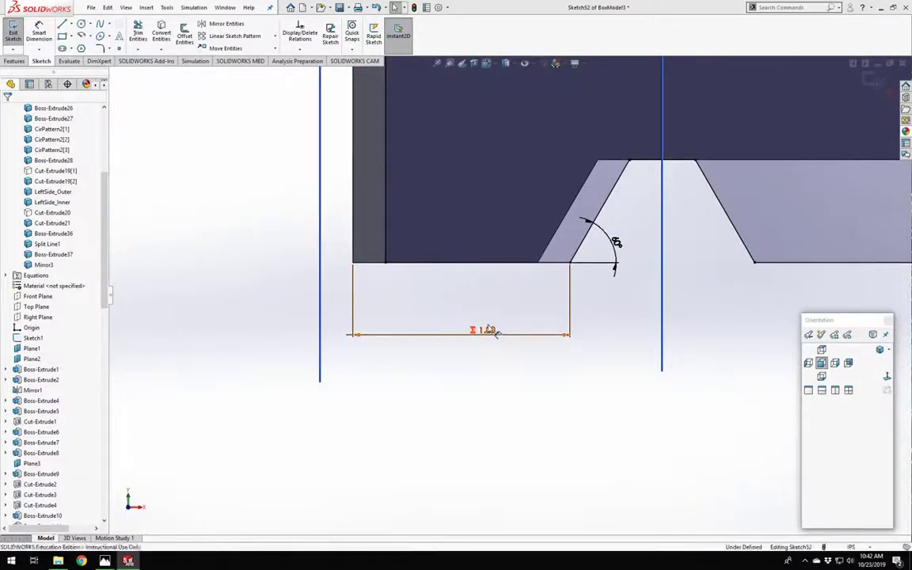
left_click(490, 330)
left_click(480, 420)
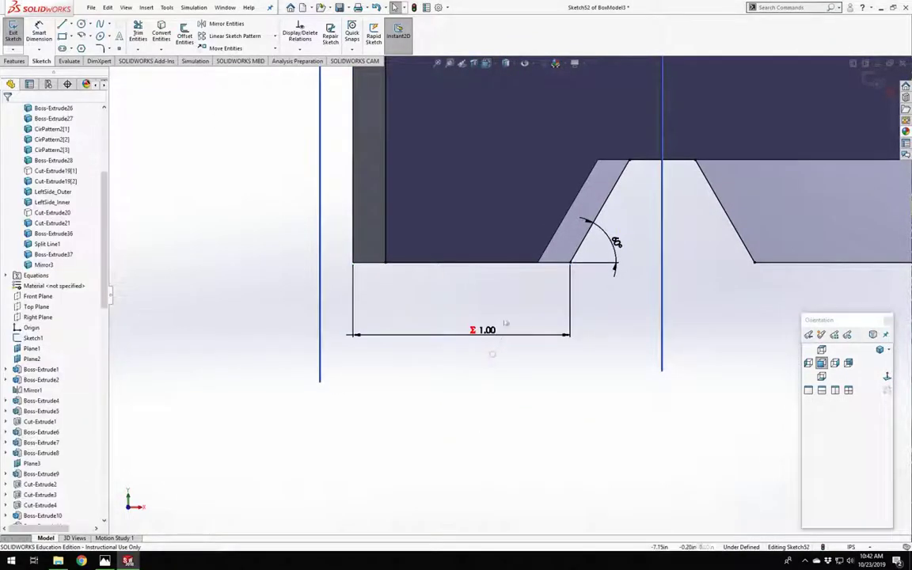
left_click(490, 334)
key("Delete")
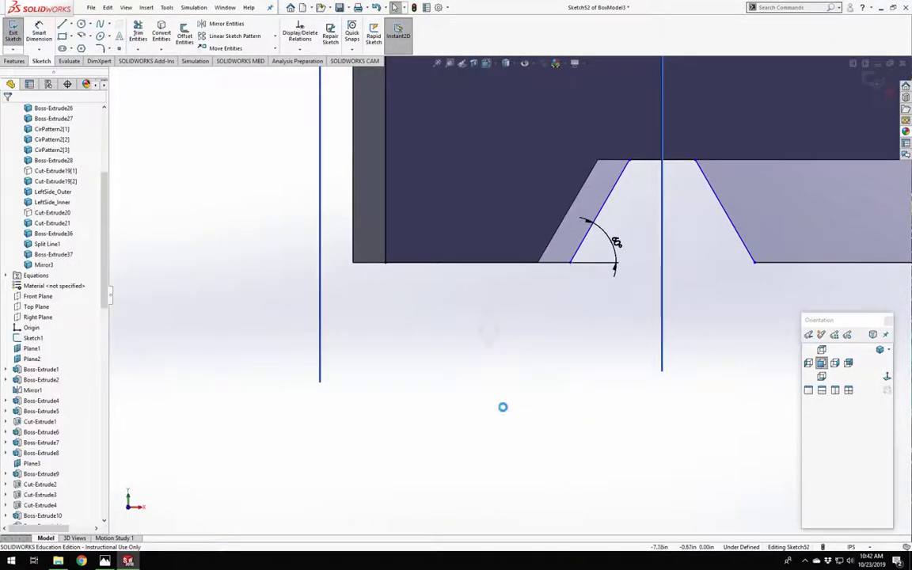
Shift the cutout's left slope outward and add a Collinear relation between it and the existing panel's slanted foot edge.
scroll(506, 333, "up", 3)
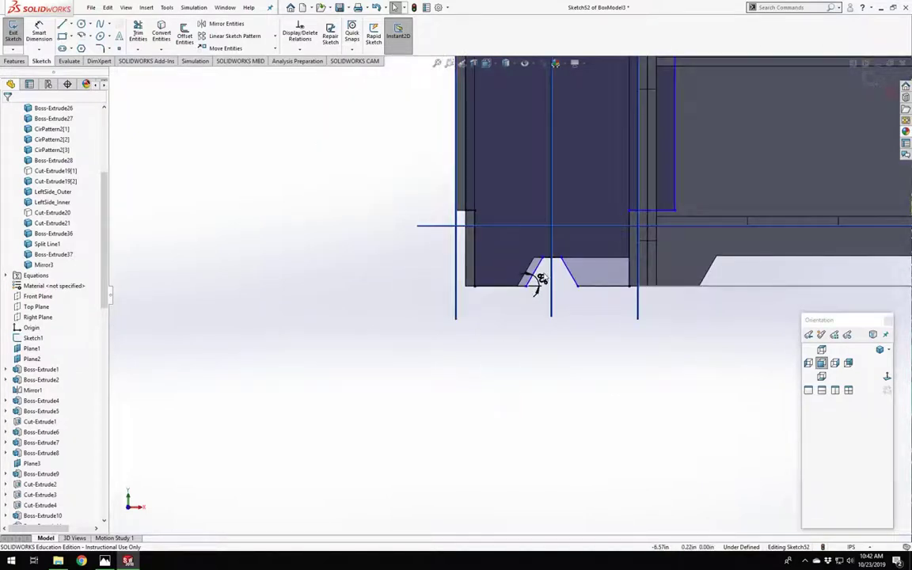
scroll(511, 295, "down", 3)
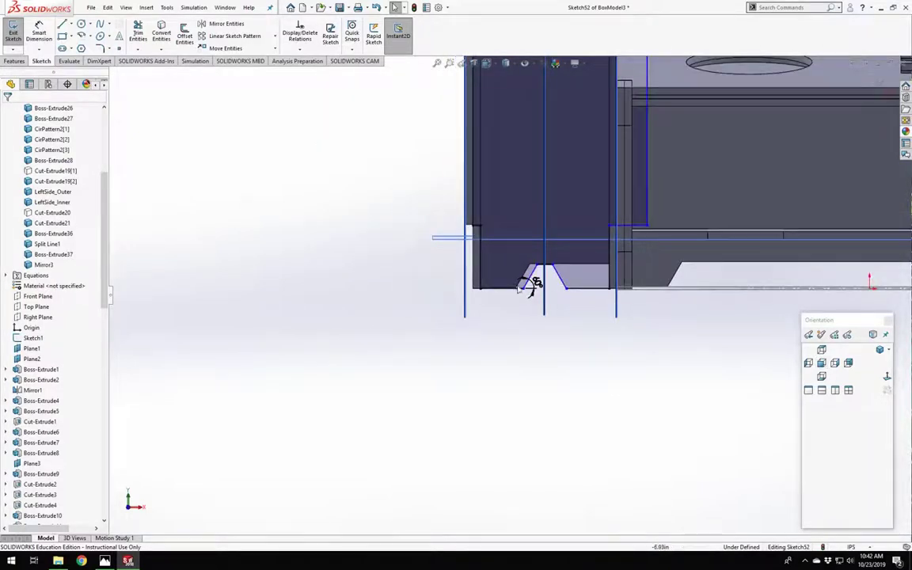
left_click_drag(523, 295, 478, 292)
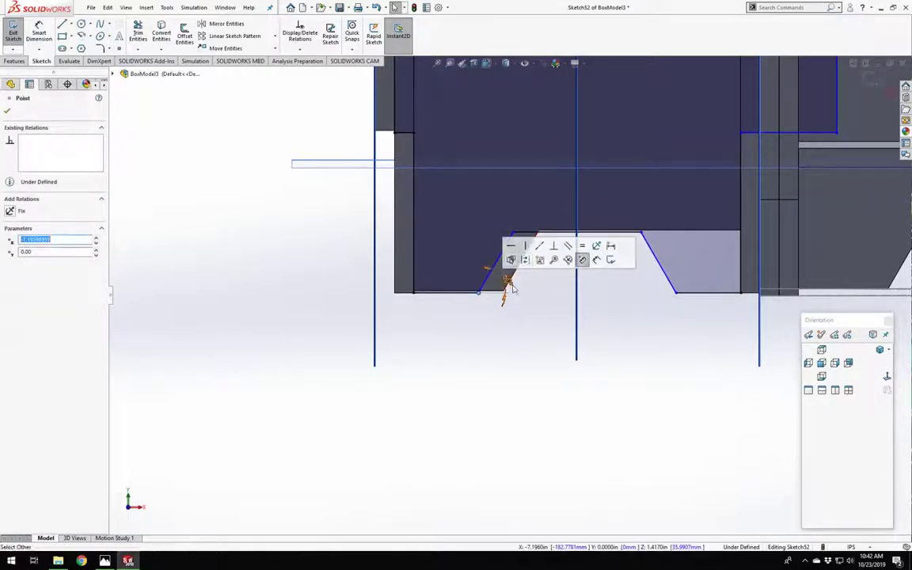
scroll(508, 291, "up", 5)
left_click(548, 387)
middle_click_drag(458, 387, 507, 383)
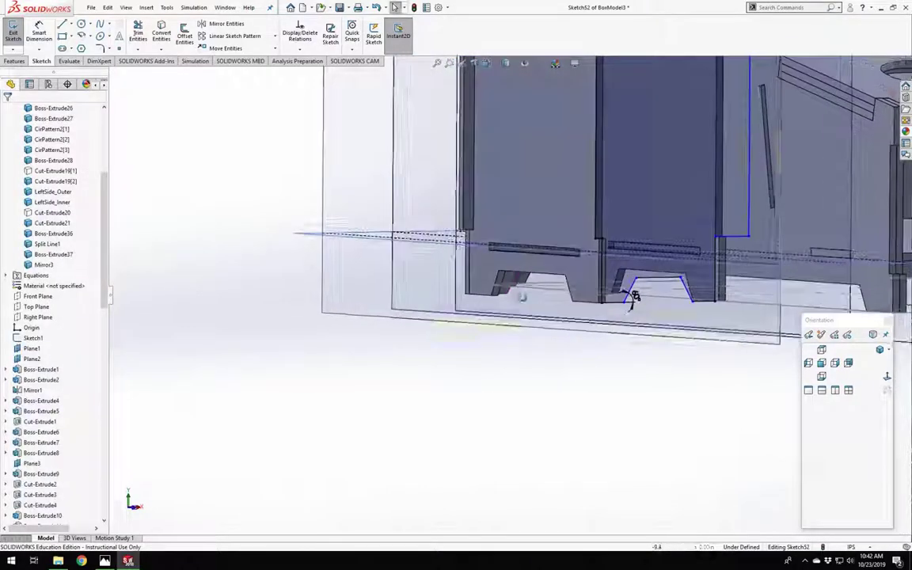
left_click(886, 376)
scroll(427, 421, "down", 10)
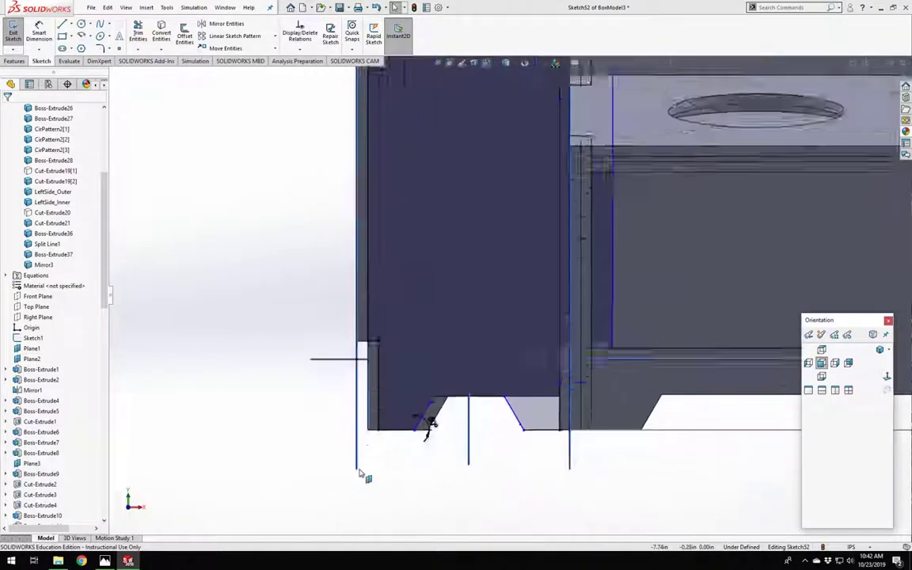
left_click(512, 402)
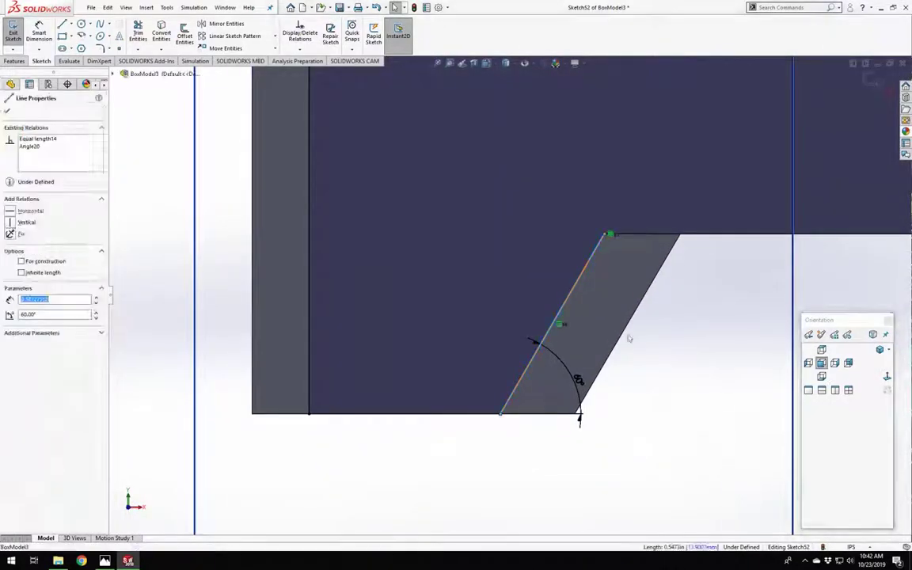
left_click(623, 339, "ctrl")
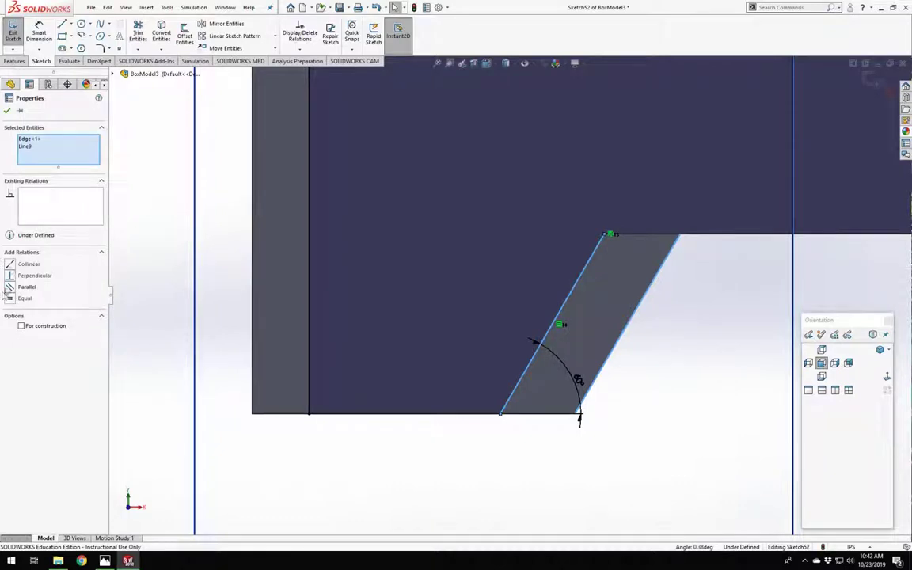
left_click(25, 287)
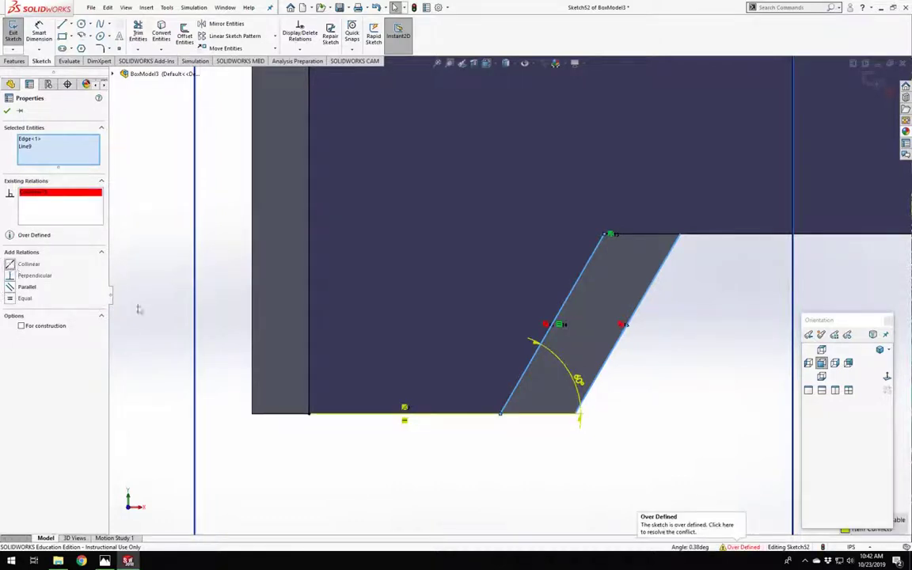
Delete the cutout's 60 degree angle dimension to resolve the over-defined sketch.
left_click(573, 380)
key("Delete")
left_click(579, 382)
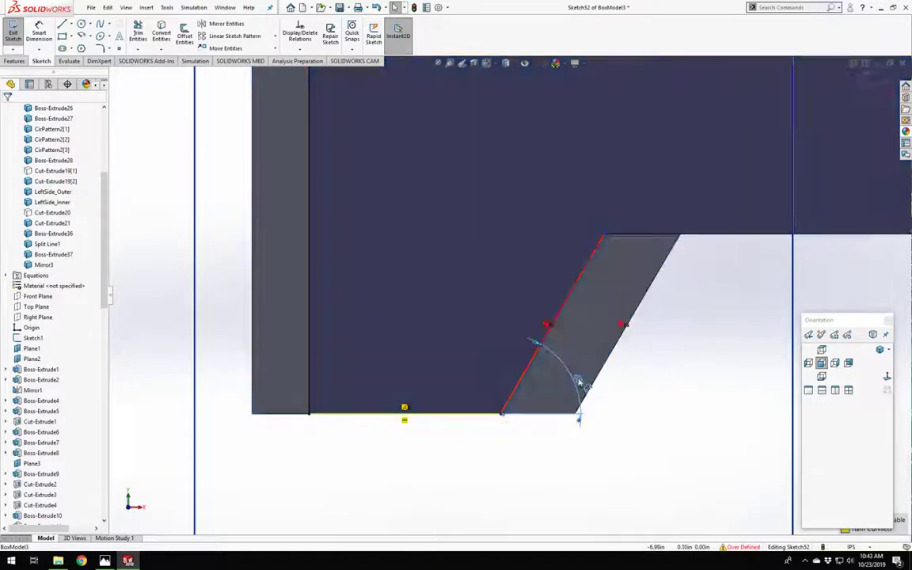
key("Delete")
scroll(641, 427, "up", 5)
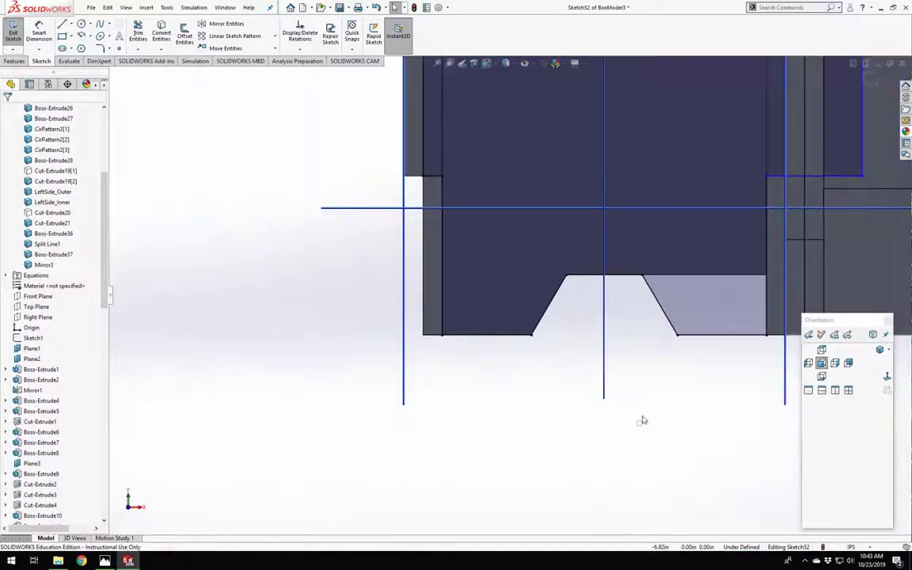
Snap the right tab's lower and upper outer corners onto the side panel's outer edge, aligning the upper one with the panel's step.
scroll(612, 231, "down", 4)
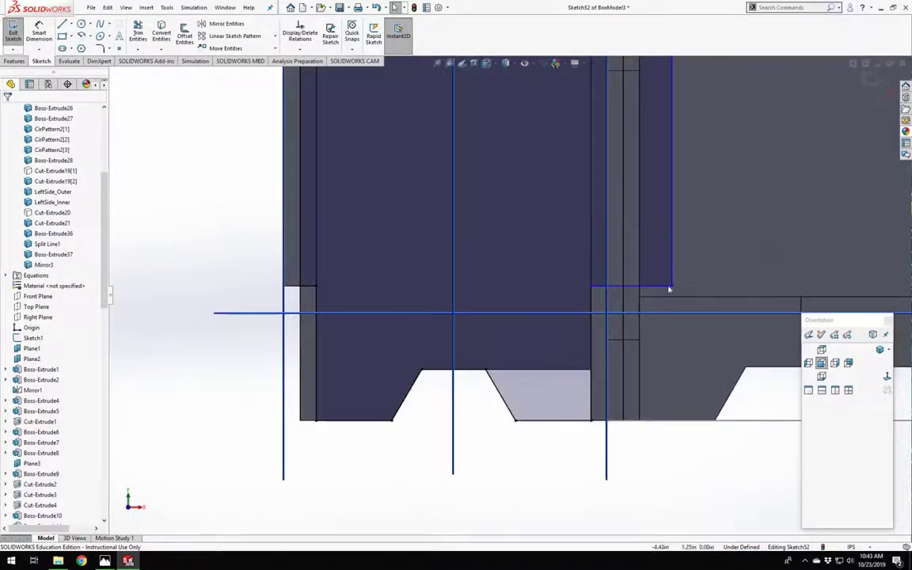
mouse_move(671, 287)
left_mouse_down()
mouse_move(487, 288)
mouse_move(592, 279)
mouse_move(607, 287)
left_mouse_up()
scroll(595, 318, "up", 6)
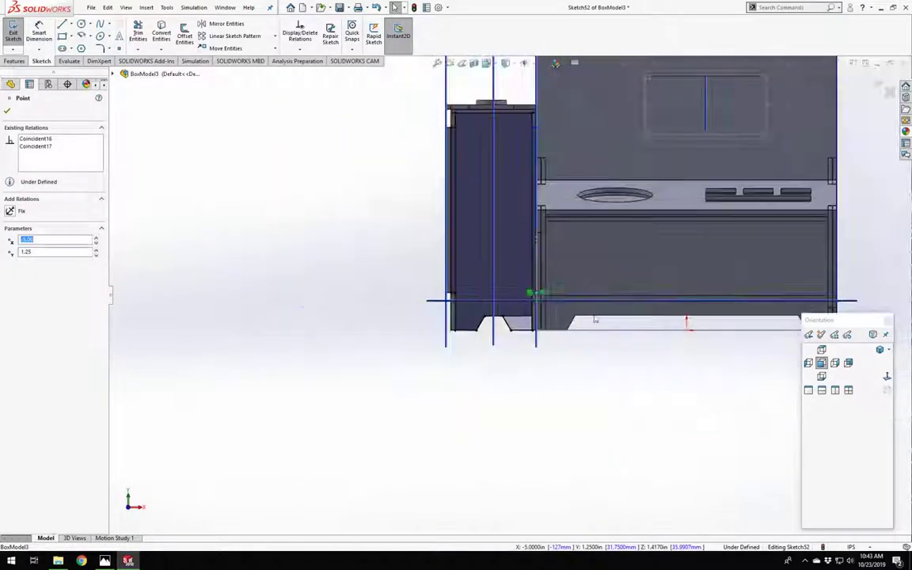
key("Escape")
scroll(543, 141, "down", 5)
scroll(490, 265, "down", 3)
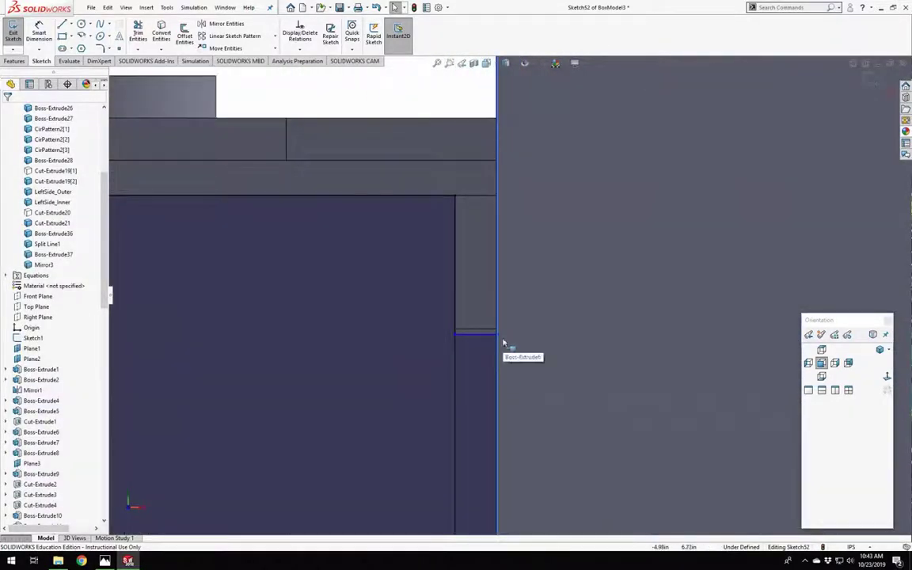
mouse_move(497, 336)
left_mouse_down()
mouse_move(497, 323)
mouse_move(497, 333)
left_mouse_up()
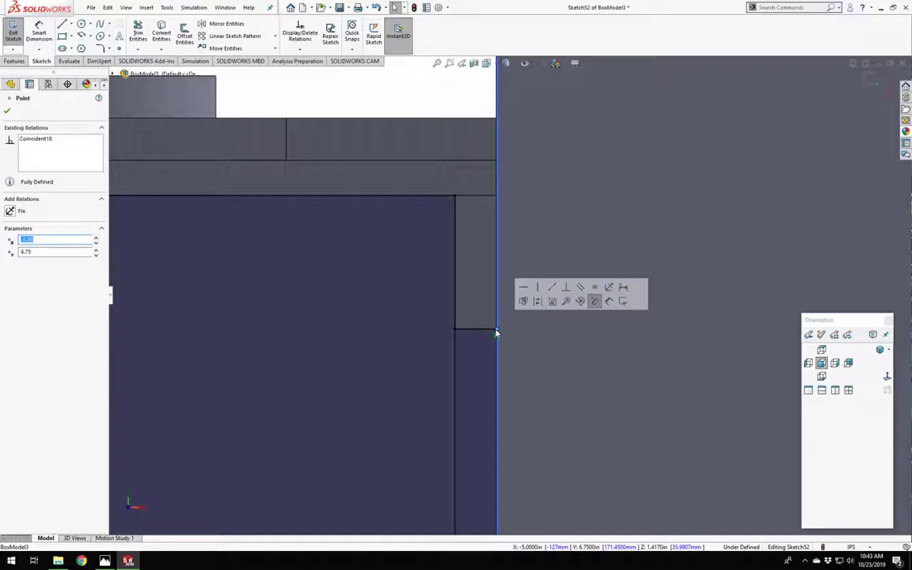
scroll(474, 326, "up", 6)
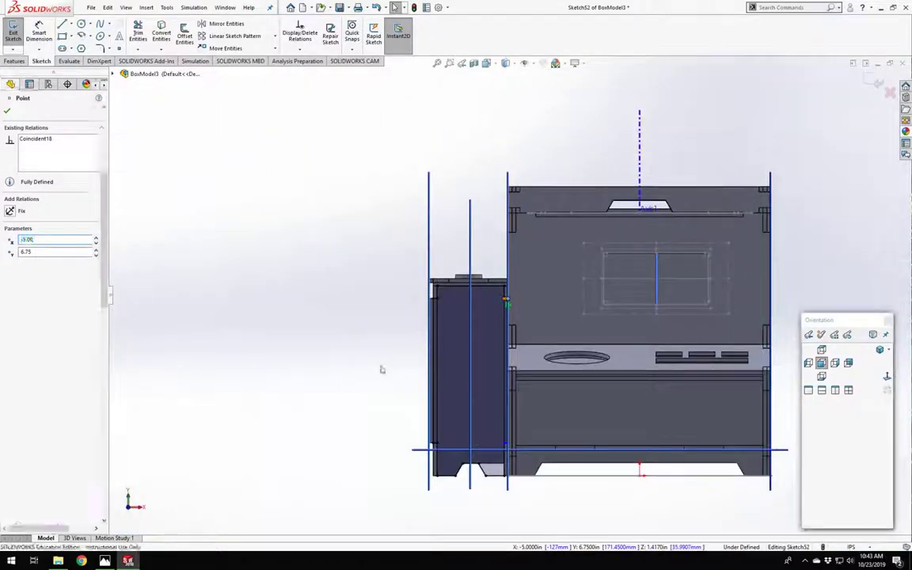
left_click(381, 369)
Snap the inner corner of the right tab's lower step onto the side panel's matching corner.
scroll(456, 393, "down", 7)
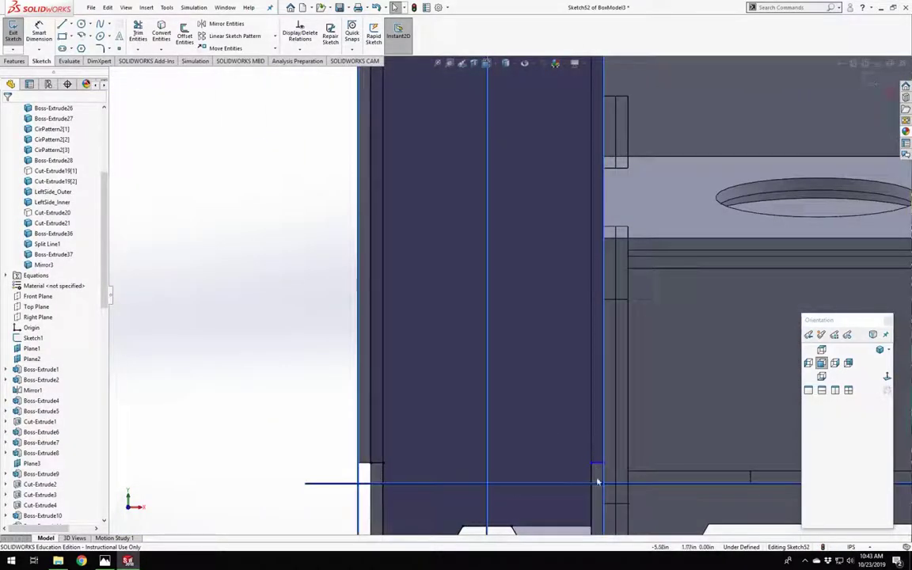
scroll(597, 482, "down", 5)
left_click_drag(551, 358, 555, 303)
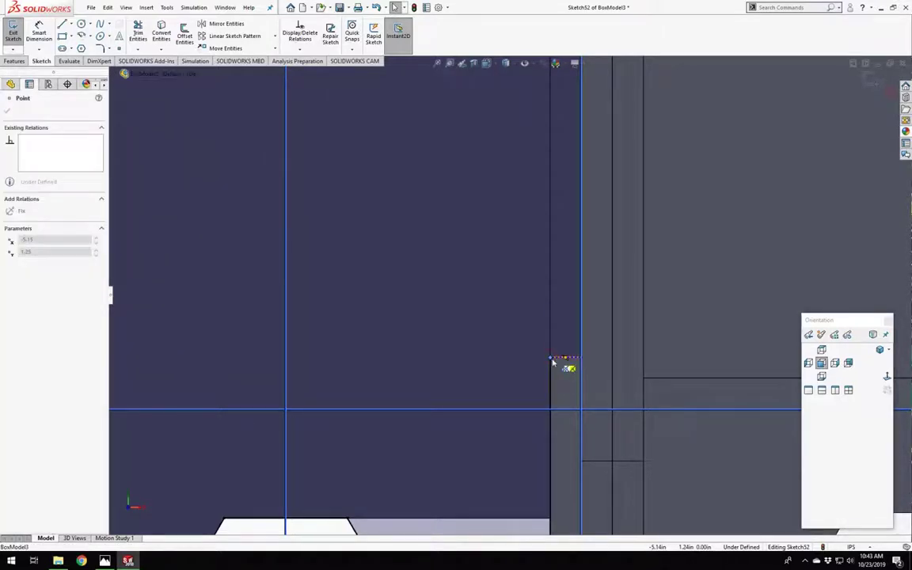
left_click_drag(552, 359, 550, 357)
scroll(445, 460, "up", 6)
left_click(510, 484)
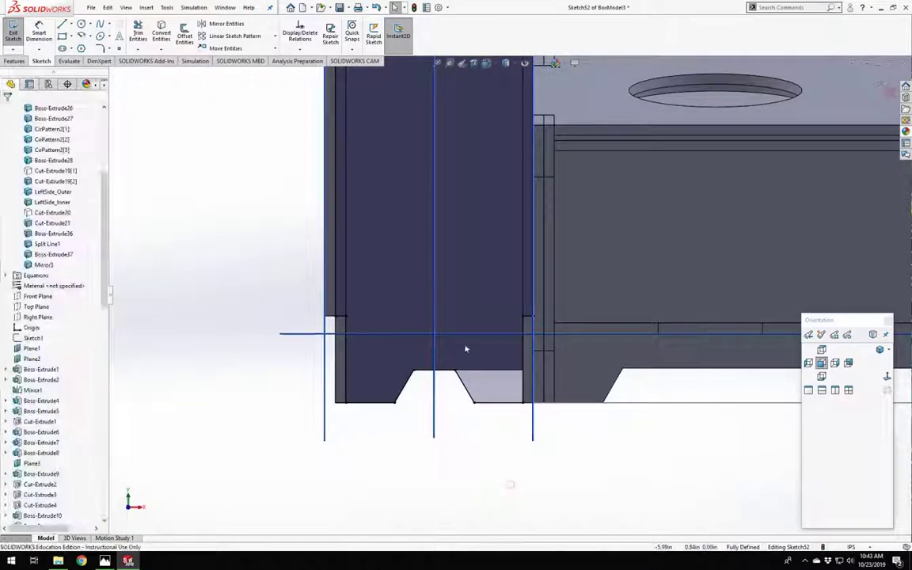
Extrude the finished inner front panel sketch 0.15 in by an equation-driven depth, with Merge result off so it stays a separate body.
scroll(471, 304, "up", 6)
scroll(477, 208, "down", 4)
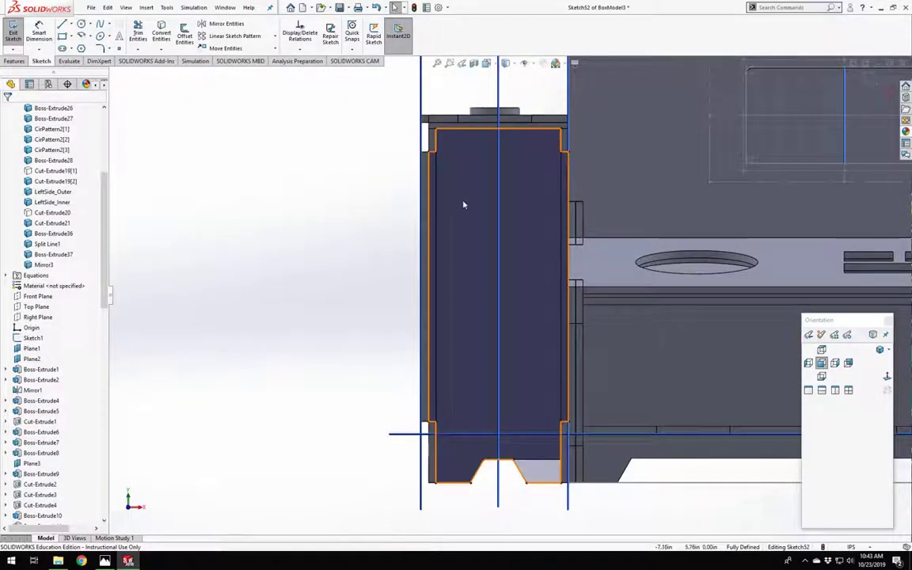
scroll(495, 267, "up", 2)
left_click(12, 29)
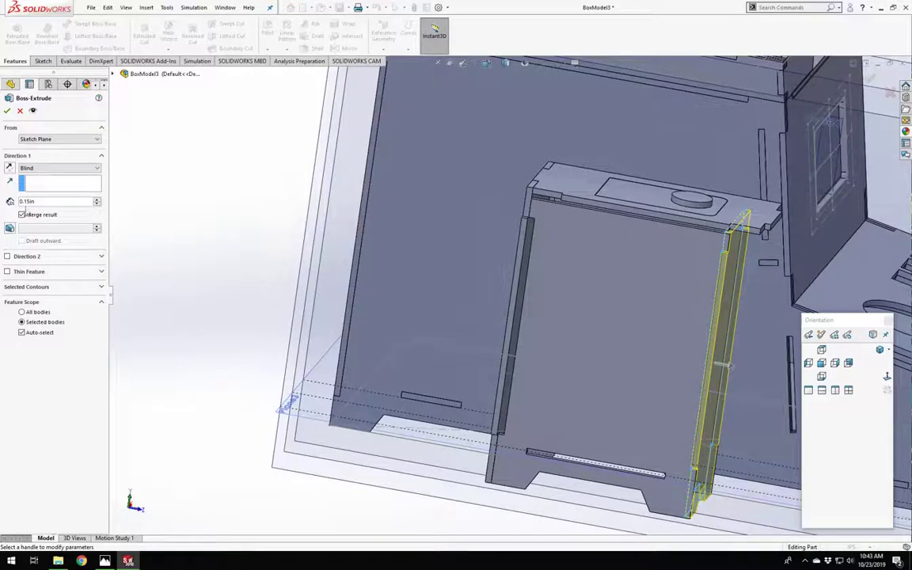
type("=ma")
left_click(23, 216)
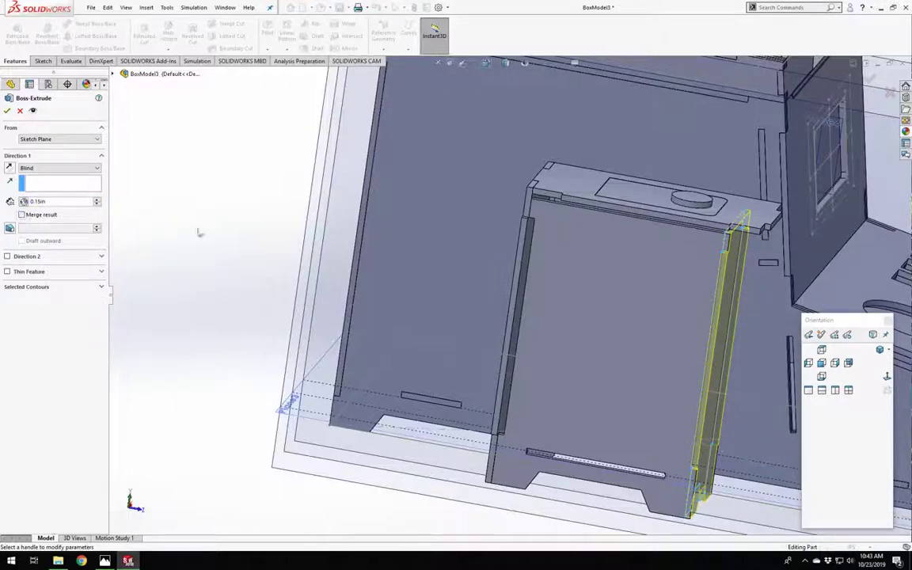
scroll(677, 360, "up", 4)
scroll(681, 362, "down", 4)
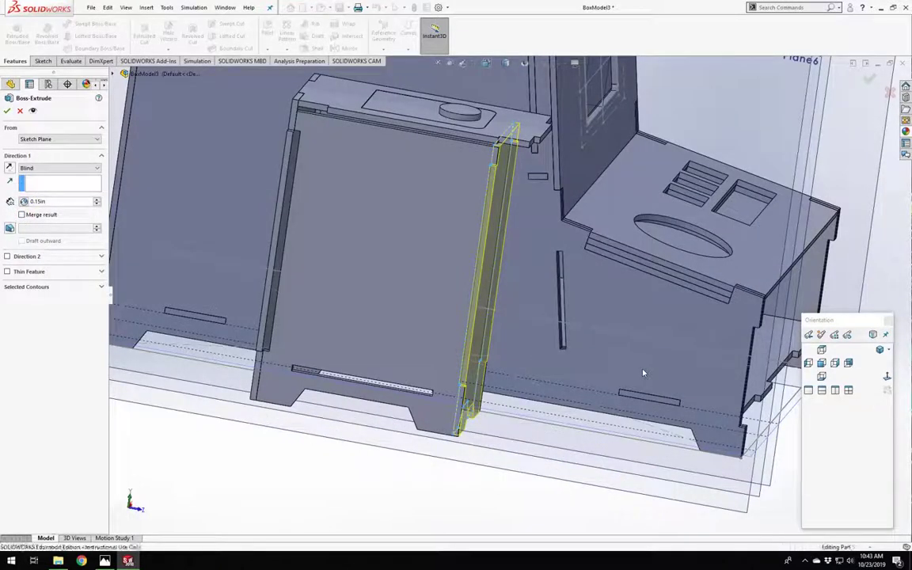
key("Return")
left_click(459, 490)
Hide the newly extruded inner front panel body and start a new reference plane.
mouse_move(436, 370)
middle_mouse_down()
mouse_move(350, 334)
mouse_move(424, 379)
middle_mouse_up()
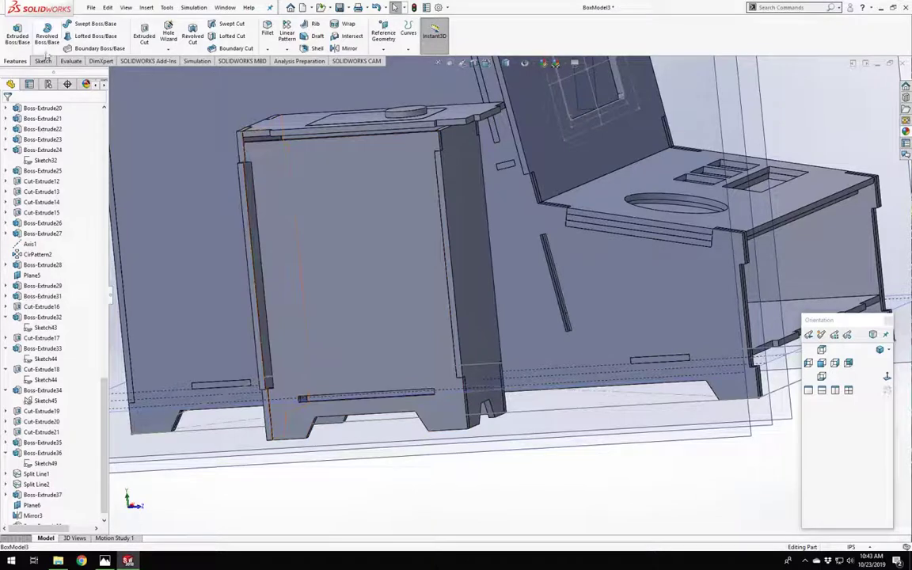
right_click(466, 270)
left_click(504, 254)
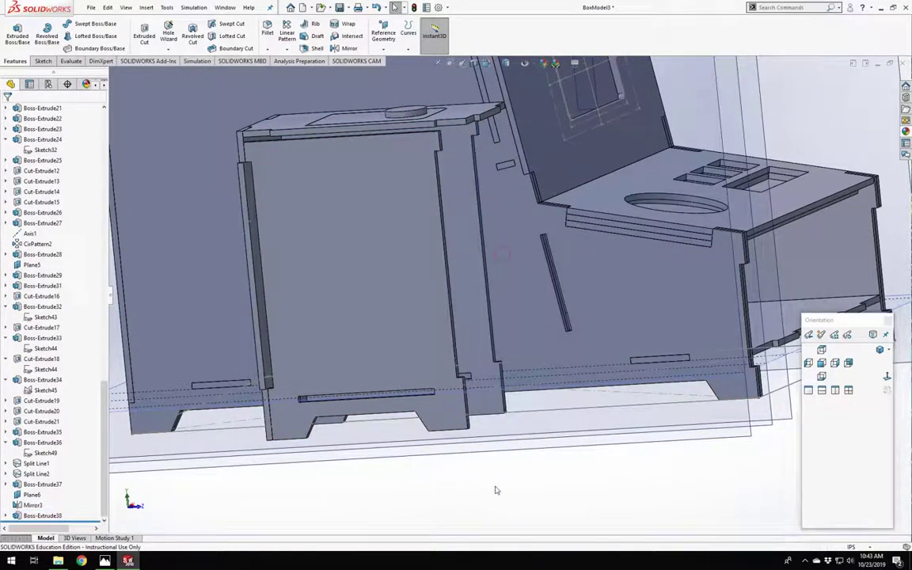
middle_click_drag(494, 487, 402, 478)
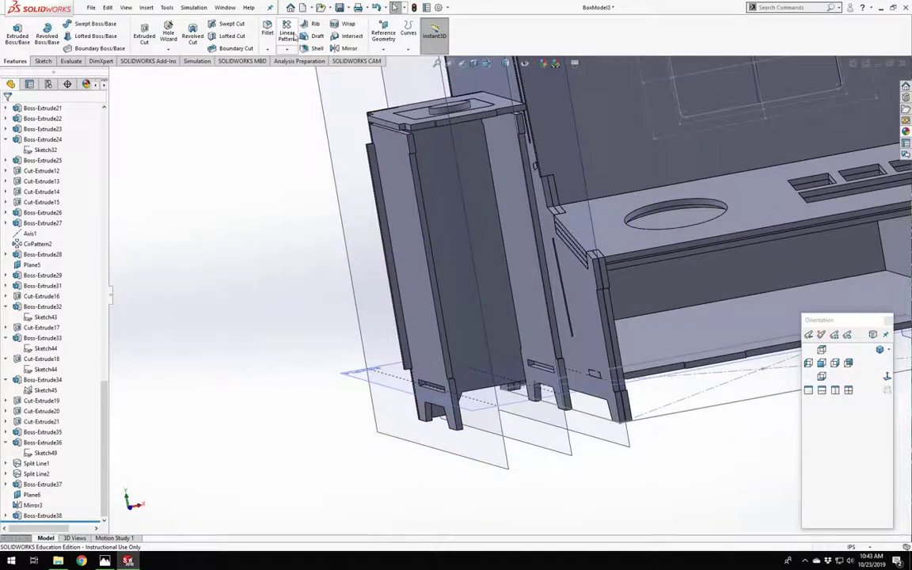
left_click(385, 33)
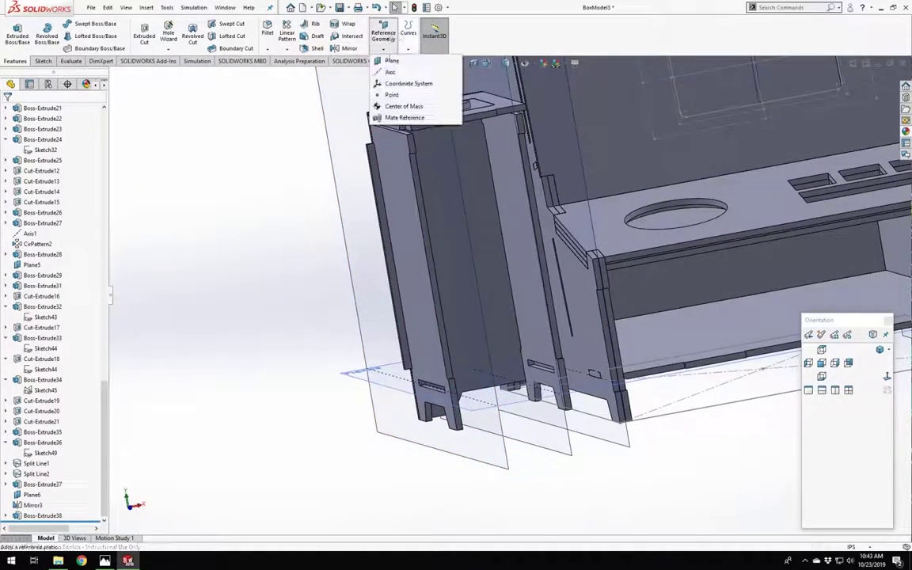
left_click(388, 58)
scroll(447, 277, "down", 3)
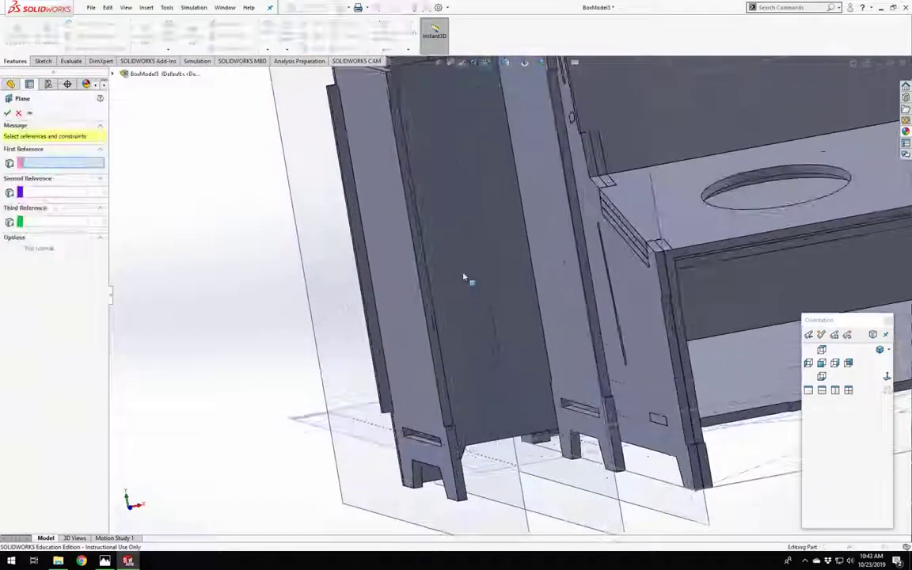
left_click(413, 227)
left_click(584, 213)
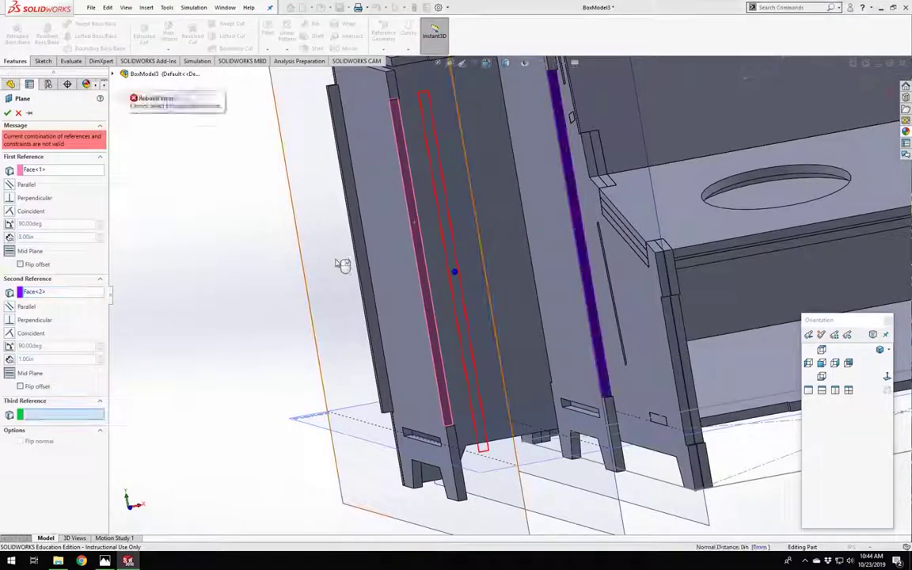
middle_click_drag(342, 260, 402, 304)
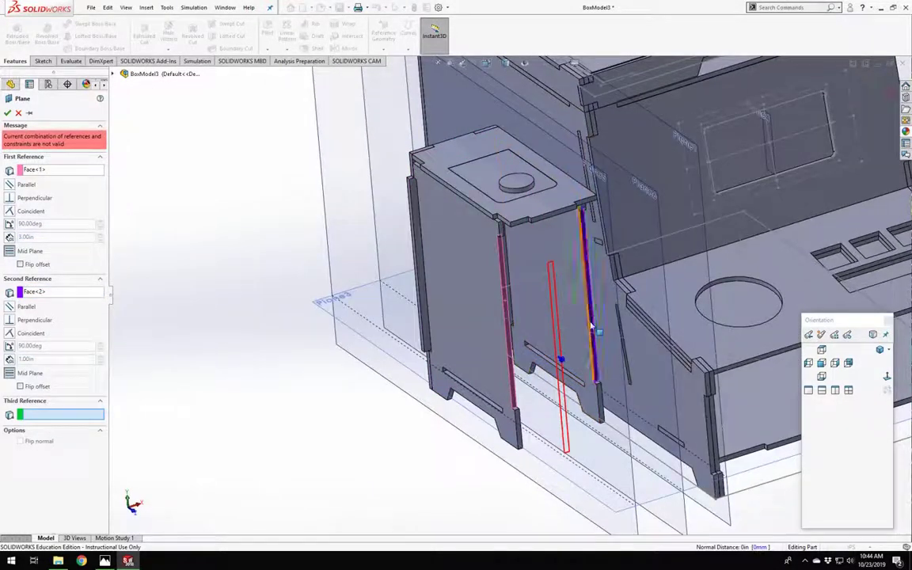
left_click(590, 326)
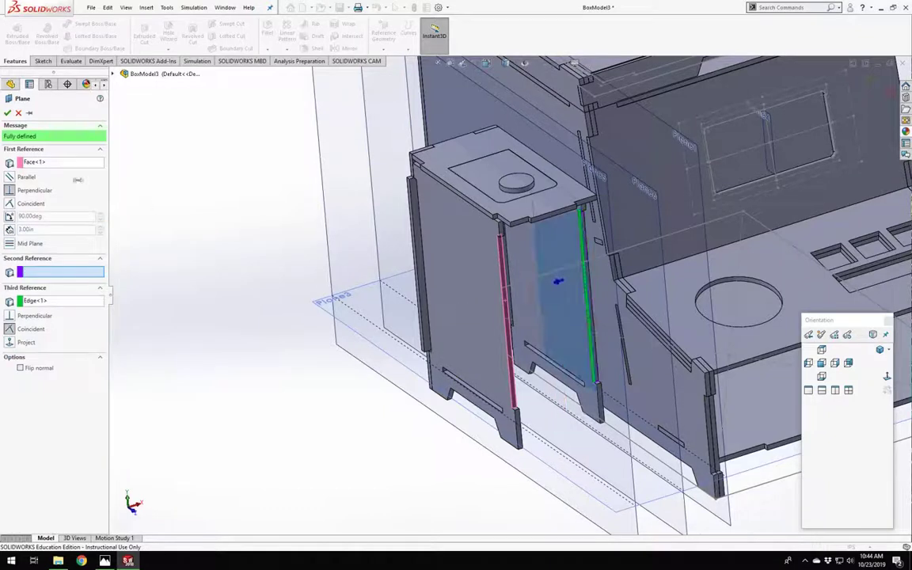
left_click(45, 164)
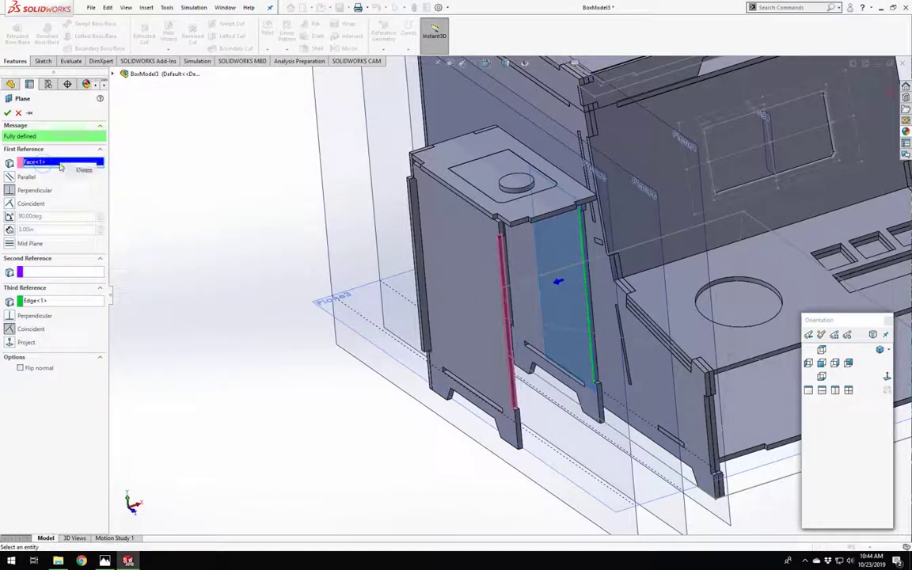
left_click(81, 171)
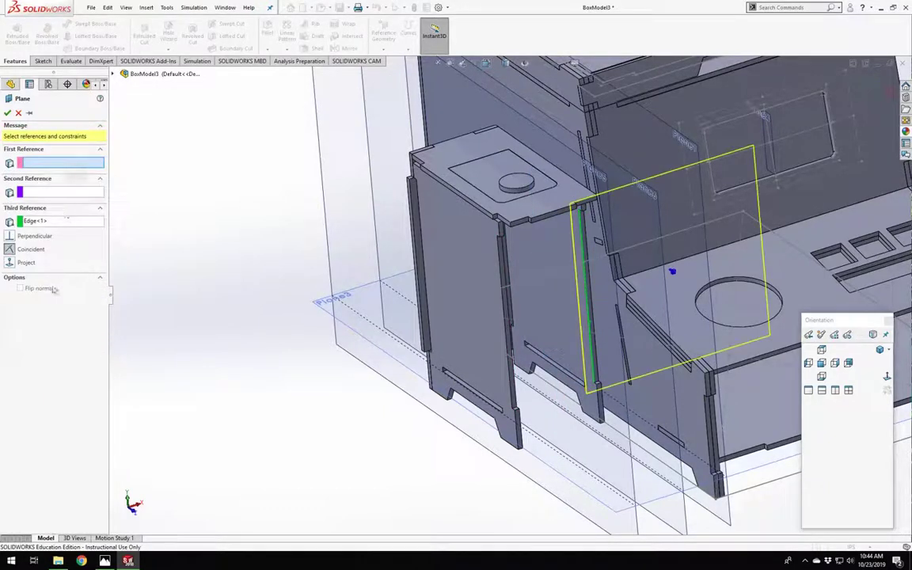
left_click(57, 221)
left_click(93, 229)
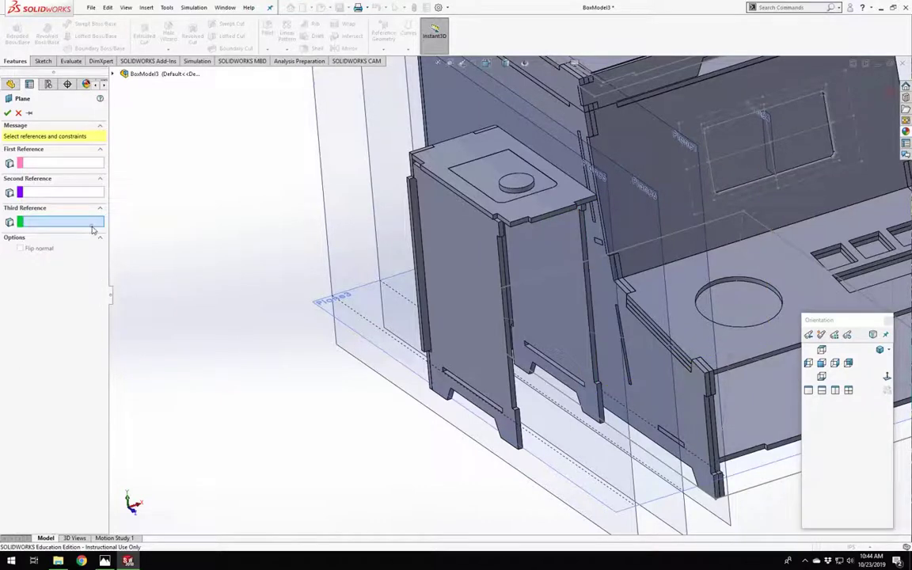
Create a reference plane midway between the narrow front and rear edge faces of the compartment's outer side panel.
scroll(541, 337, "down", 5)
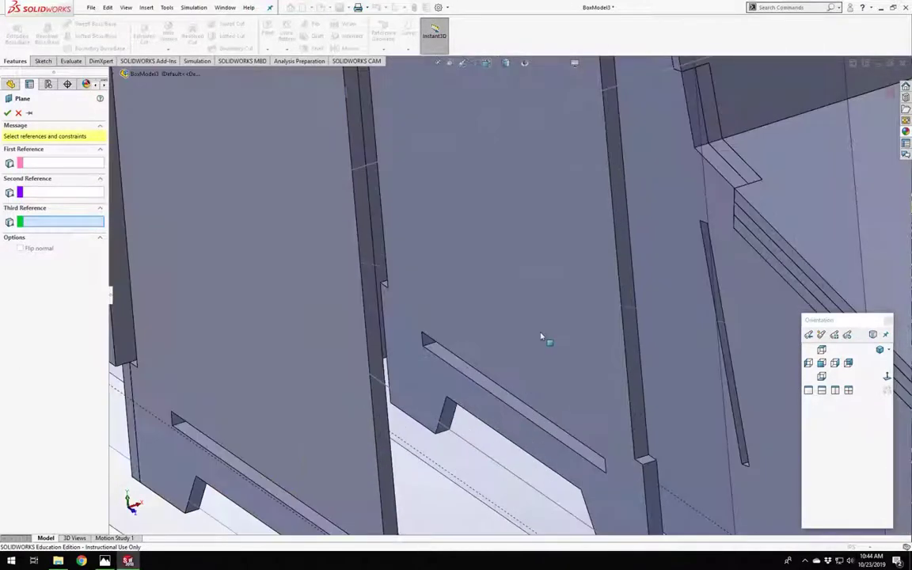
left_click(370, 320)
middle_click_drag(185, 275, 277, 280)
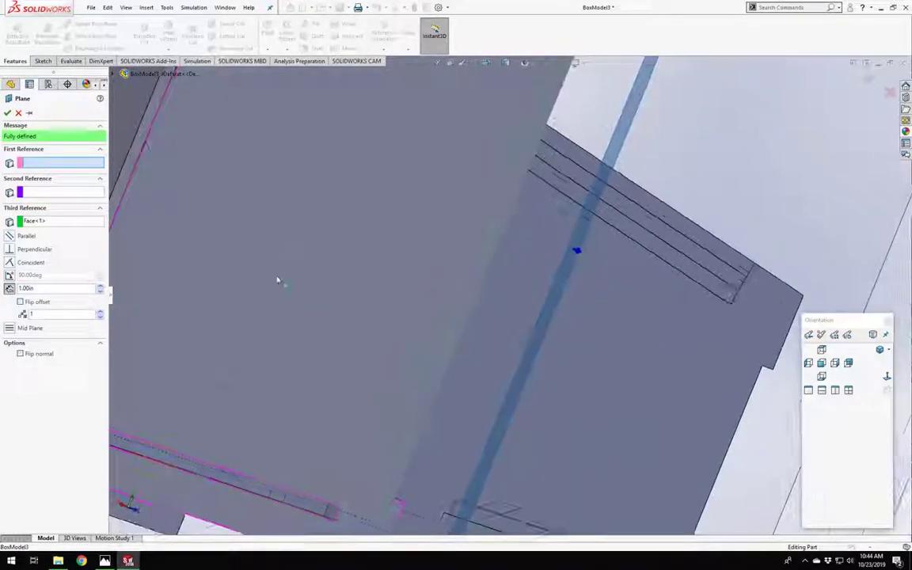
scroll(289, 279, "up", 5)
scroll(370, 297, "down", 5)
middle_click_drag(361, 302, 319, 317)
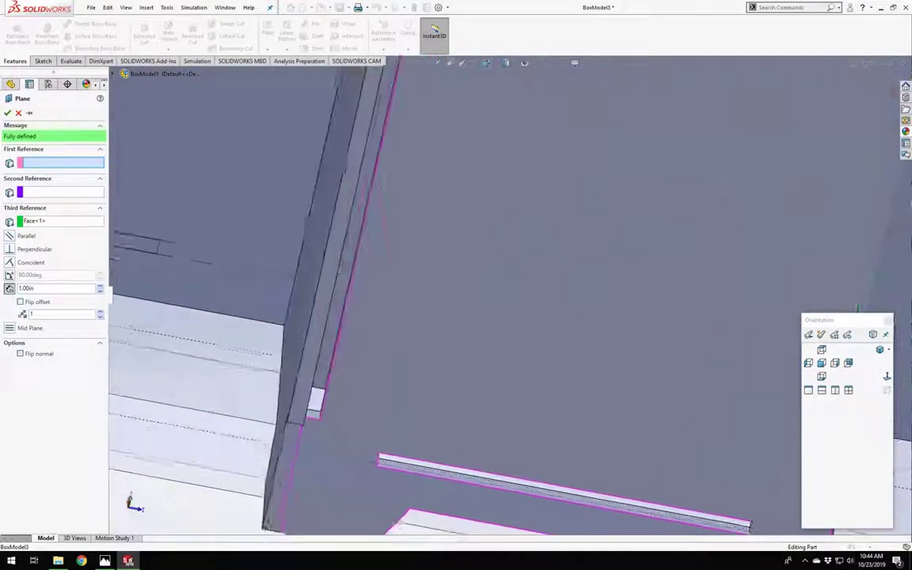
middle_click_drag(360, 362, 367, 371)
scroll(325, 387, "down", 5)
middle_click_drag(305, 423, 308, 425)
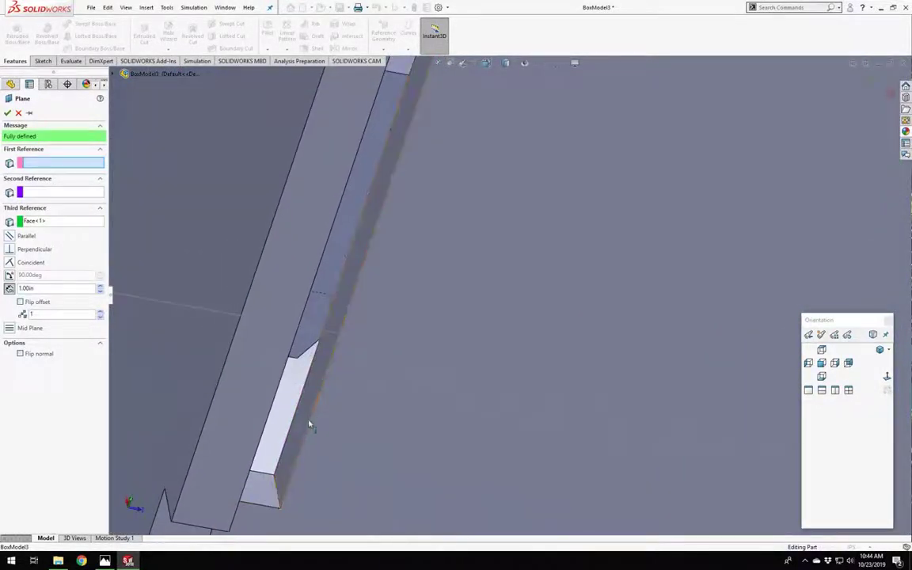
left_click(311, 425)
scroll(327, 431, "down", 5)
middle_click_drag(446, 434, 405, 395)
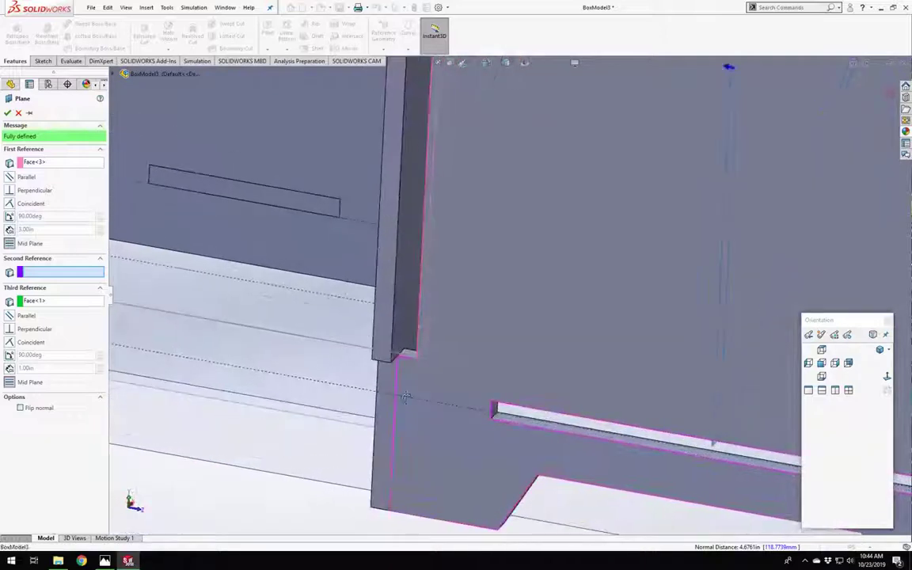
scroll(405, 395, "up", 5)
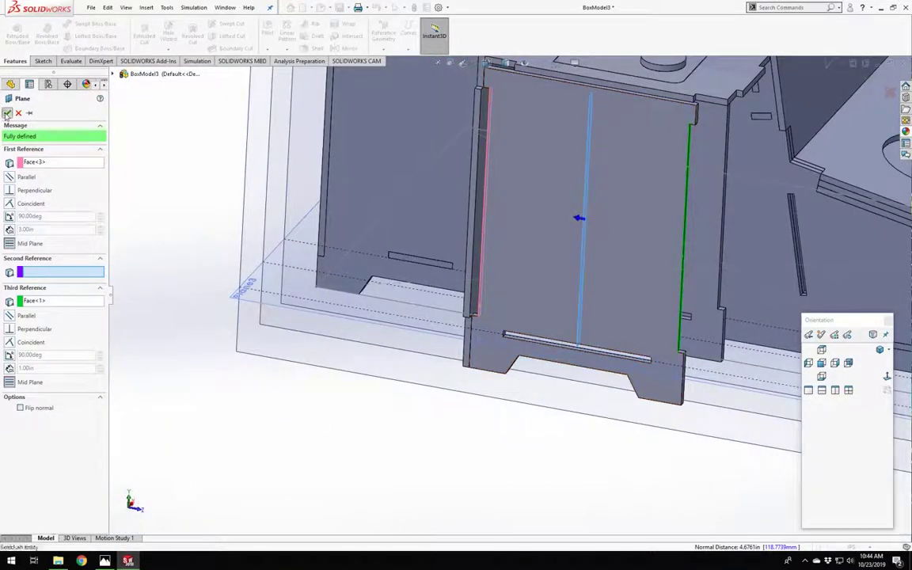
key("Return")
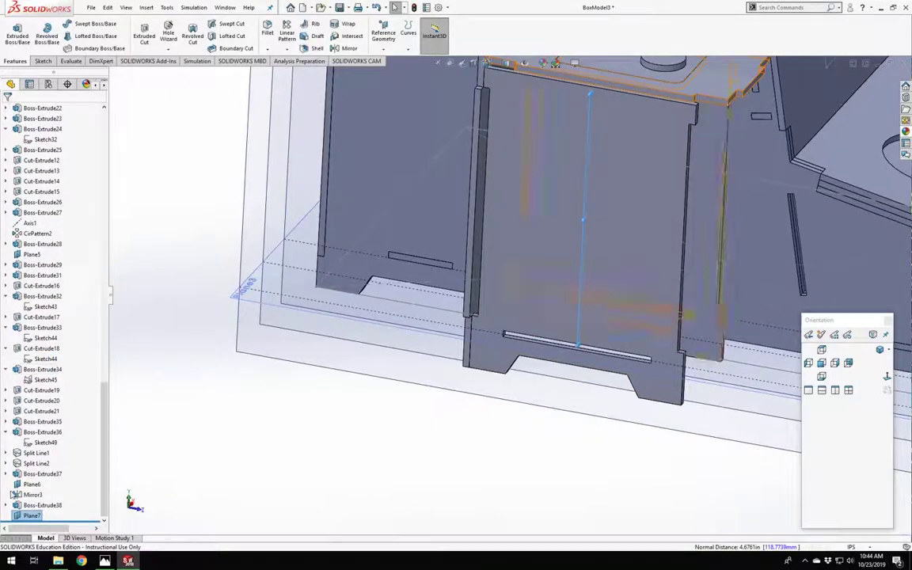
Show the hidden Boss-Extrude38 solid body again.
scroll(45, 306, "up", 15)
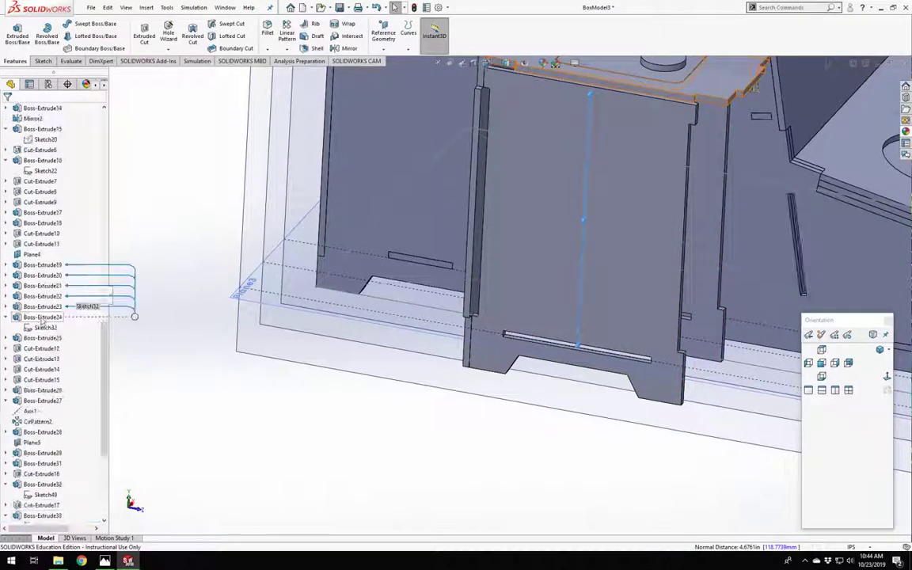
scroll(44, 307, "up", 7)
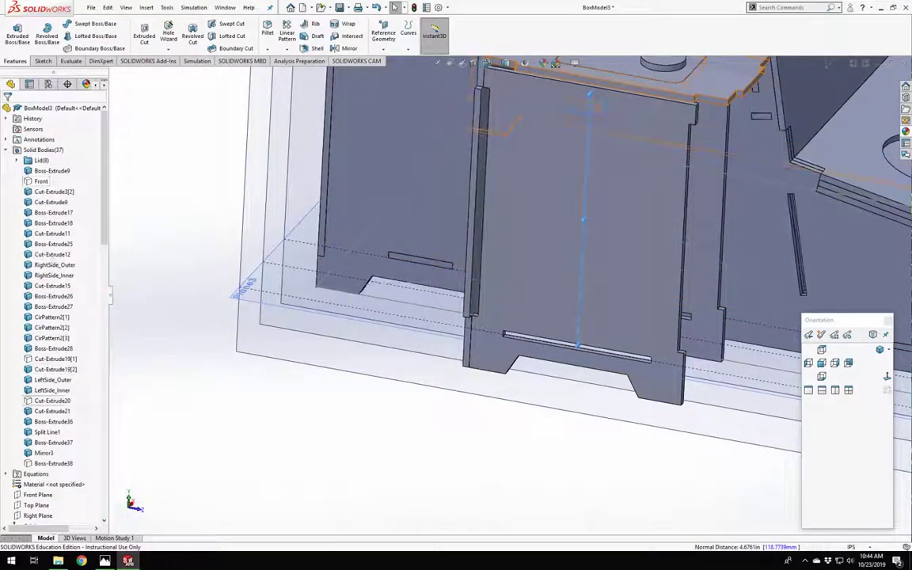
right_click(47, 463)
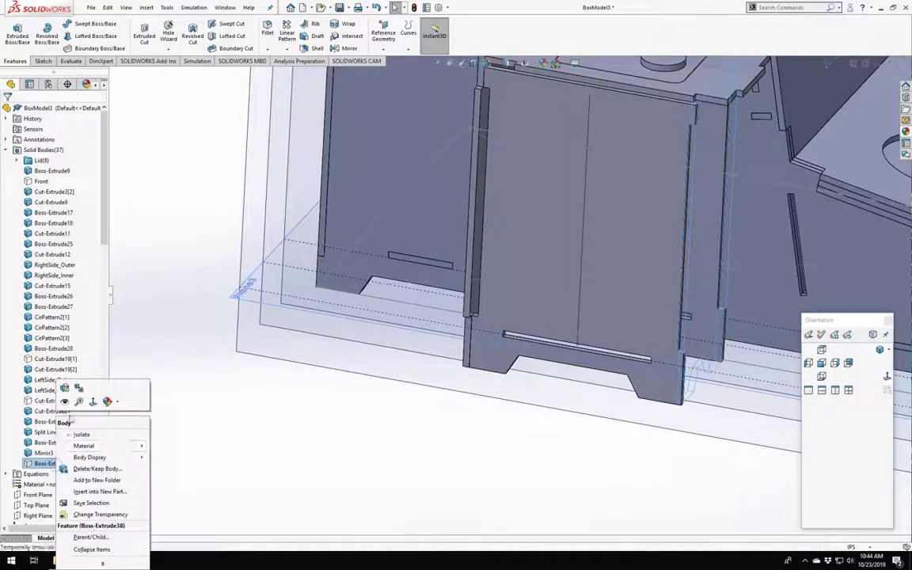
left_click(65, 402)
left_click(281, 421)
Open the inner front panel's extrusion sketch for editing and view it normal to the sketch plane.
scroll(577, 400, "up", 4)
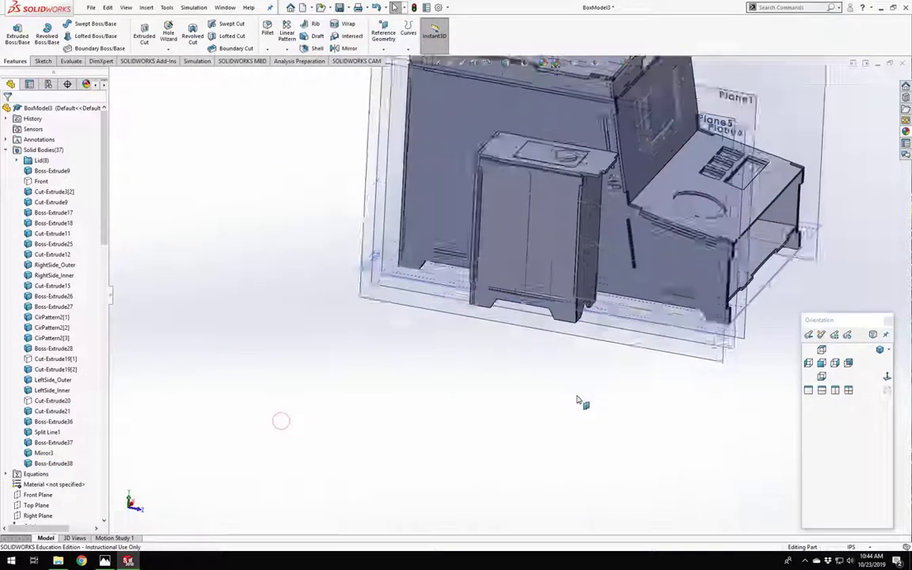
scroll(551, 352, "down", 5)
left_click(577, 169)
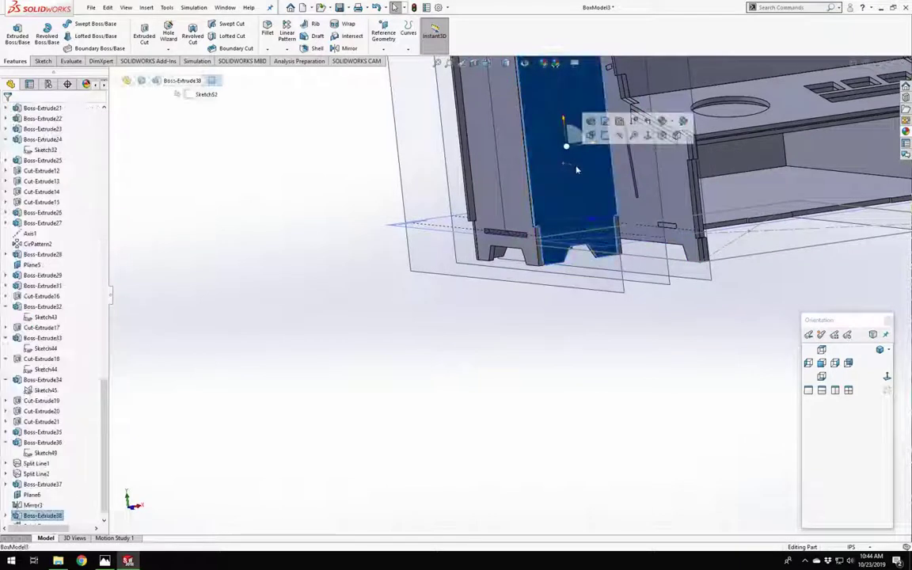
scroll(88, 417, "down", 2)
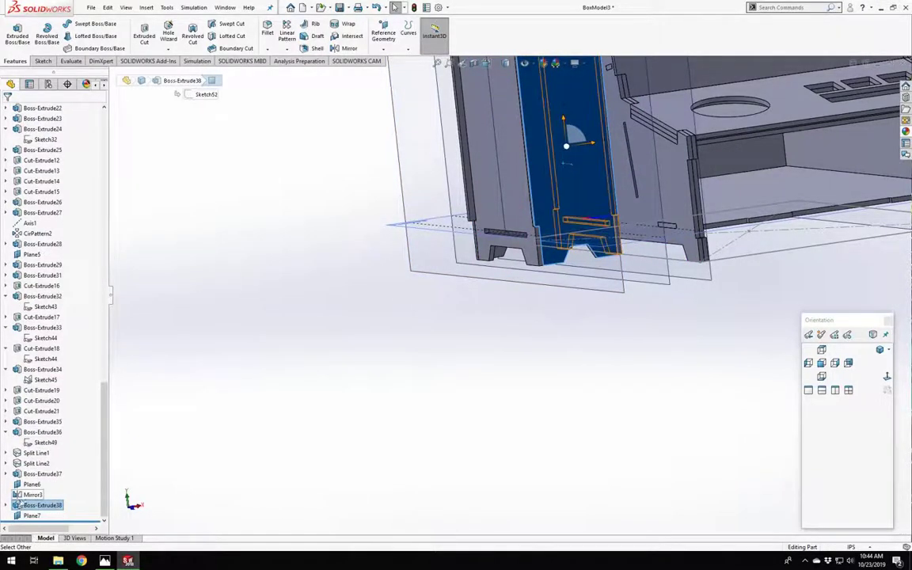
left_click(5, 504)
left_click(41, 515)
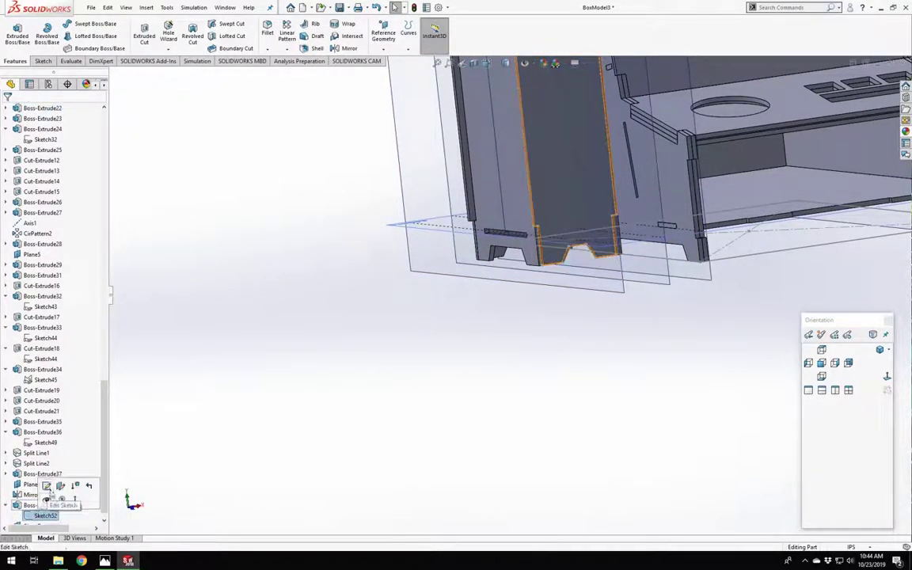
left_click(46, 486)
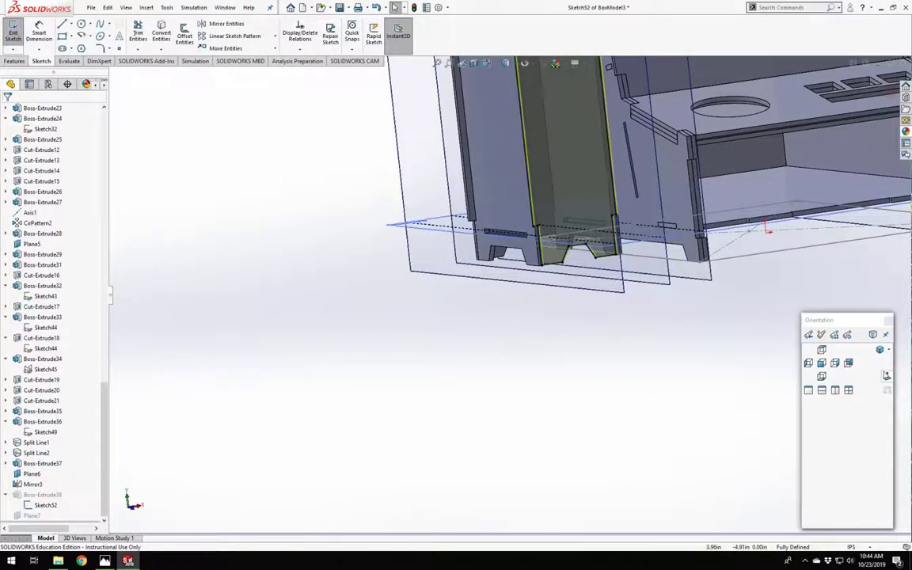
left_click(886, 375)
scroll(400, 441, "down", 2)
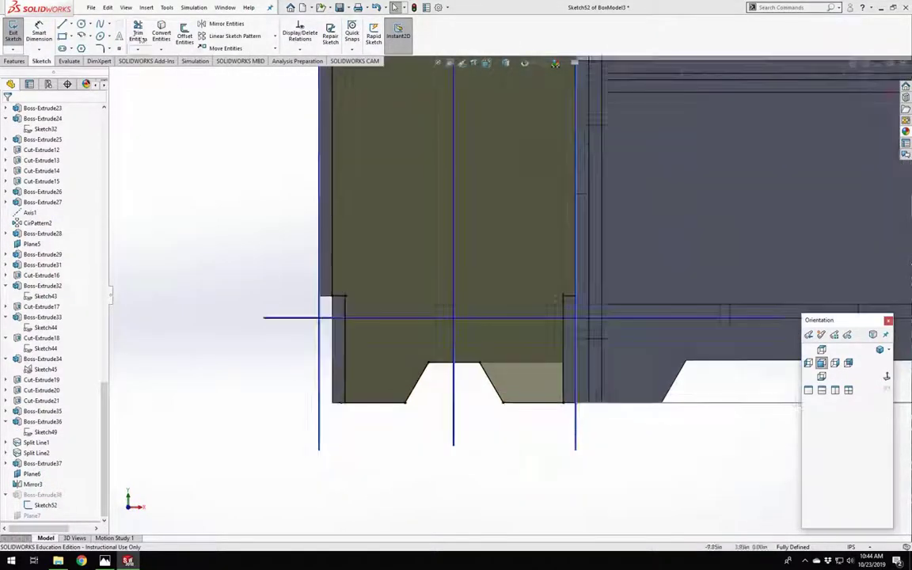
Sketch a rectangle with midpoint construction lines near the panel's lower left tab step and enlarge it past the panel's left edge.
left_click(63, 36)
left_click(393, 308)
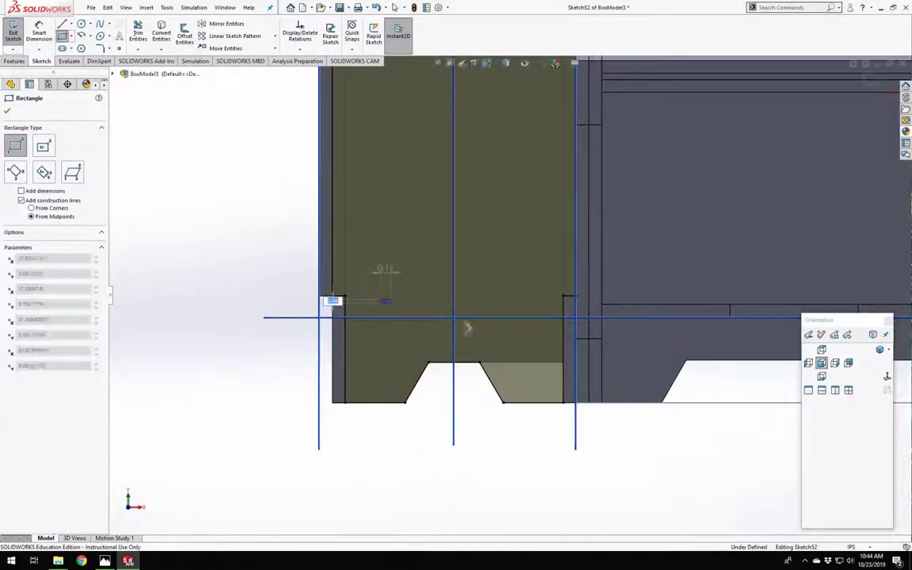
key("Escape")
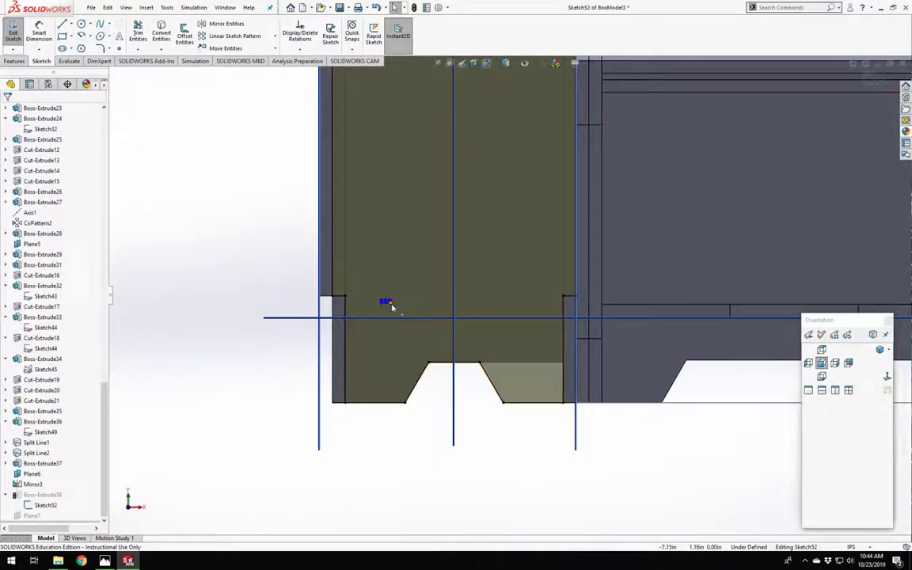
left_click(387, 303)
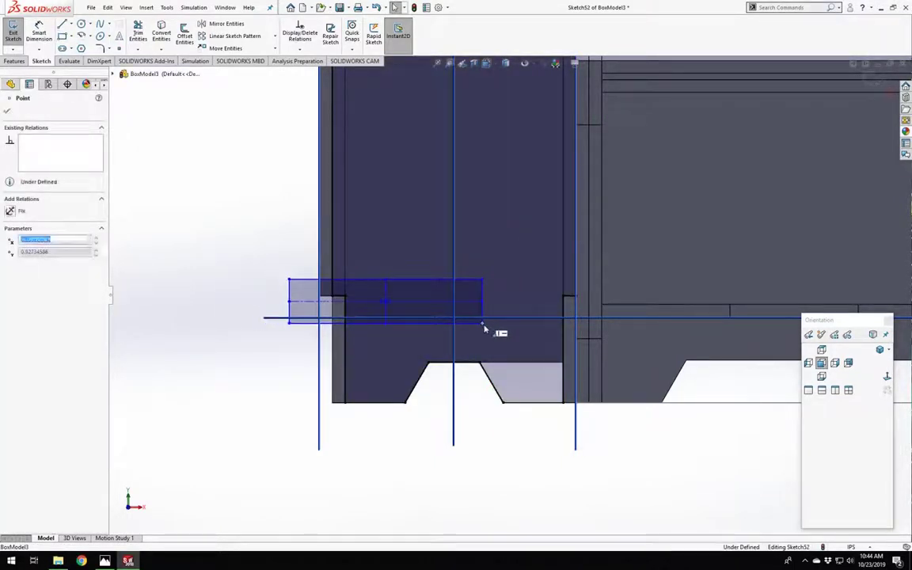
left_click(192, 380)
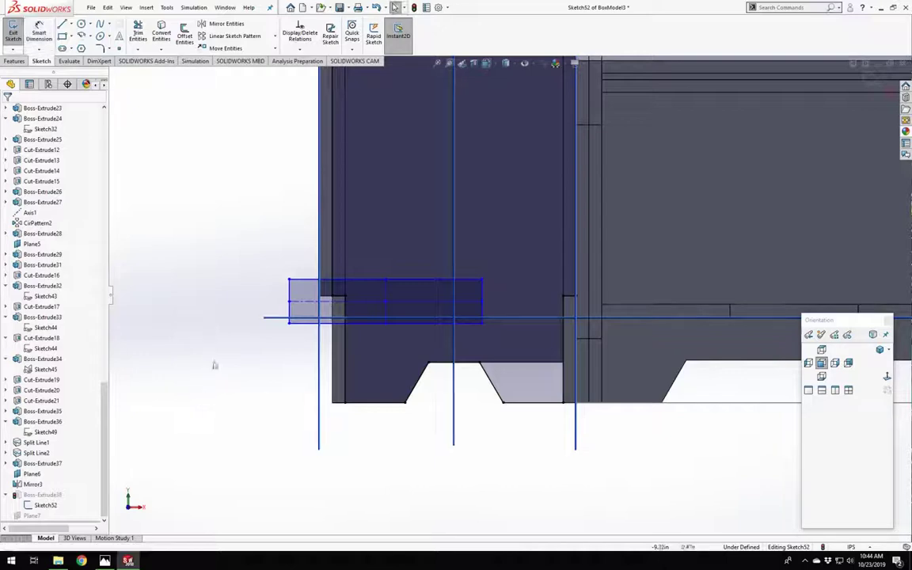
Make the rectangle's upper and lower edges coincident with the upper and lower end corners of the side panel's slot.
middle_click_drag(214, 365, 513, 294)
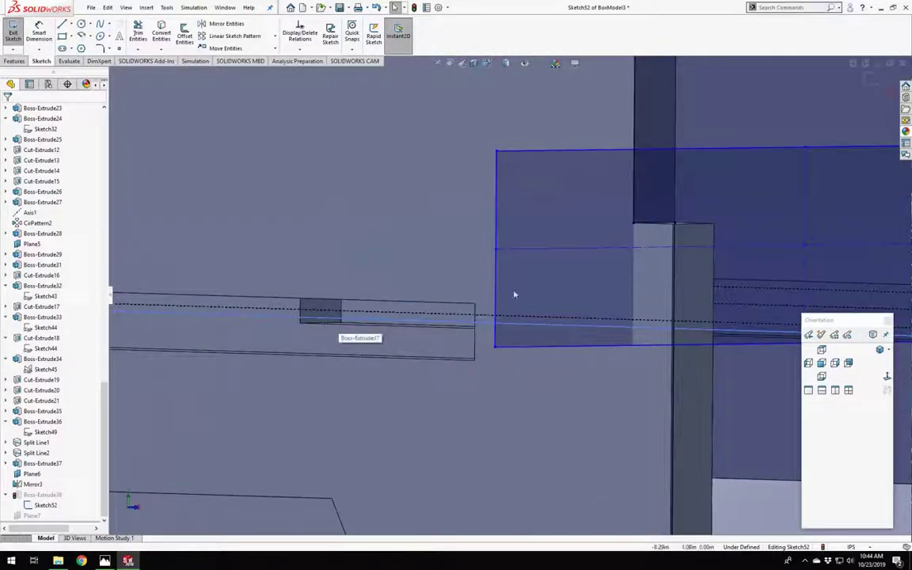
left_click(545, 155)
left_click(11, 274)
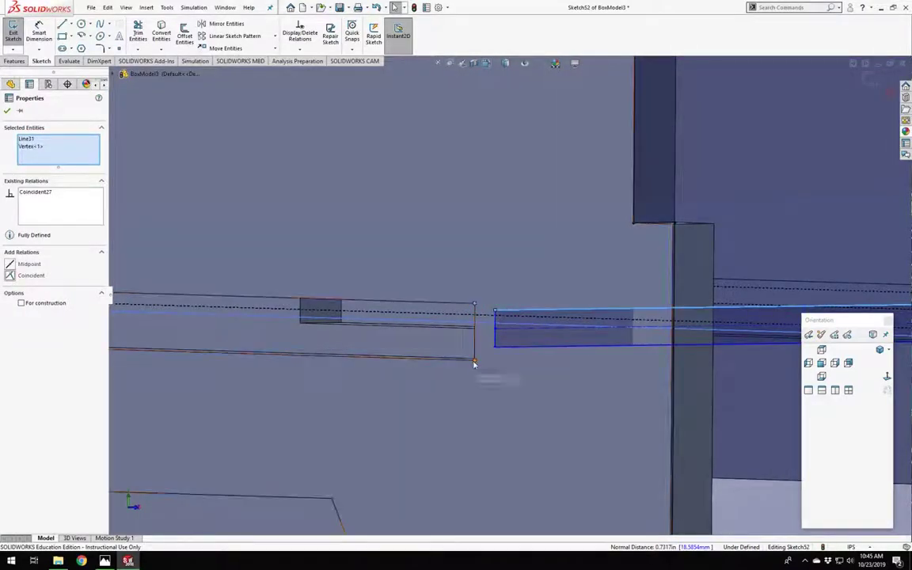
left_click(505, 363)
left_click(517, 349)
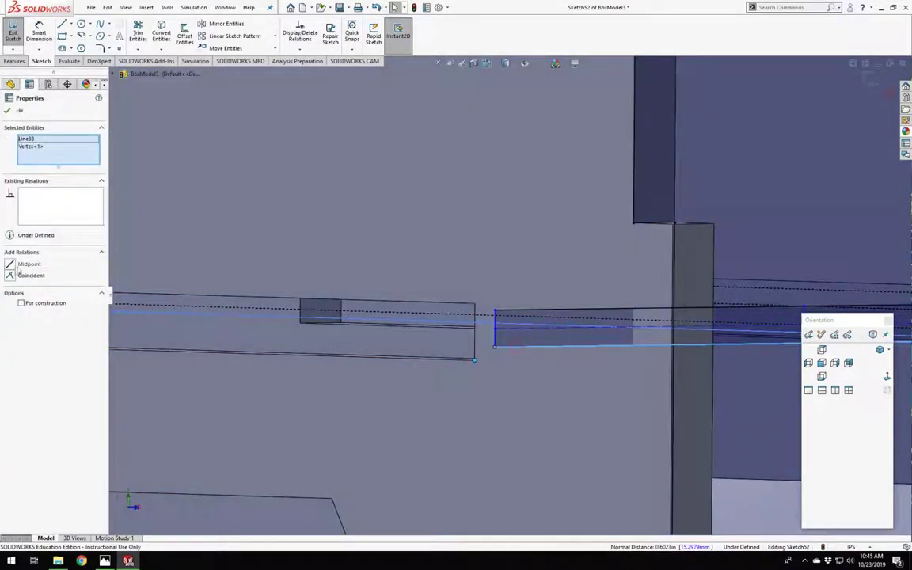
left_click(11, 275)
left_click(491, 392)
Dimension the rectangle's right end 0.50 in from the inner front panel's right edge.
middle_click_drag(491, 393, 391, 143)
scroll(341, 207, "up", 6)
scroll(407, 271, "down", 4)
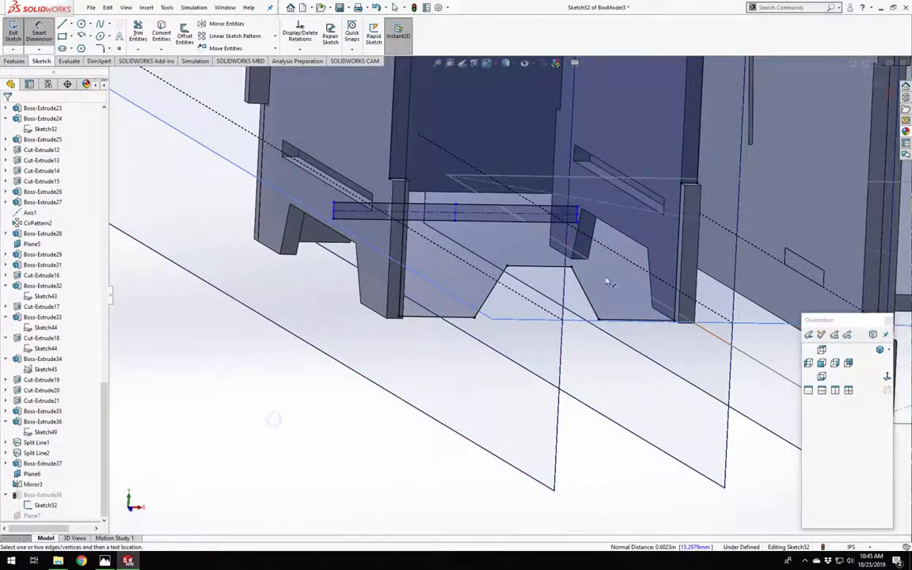
scroll(608, 283, "down", 5)
left_click(459, 149)
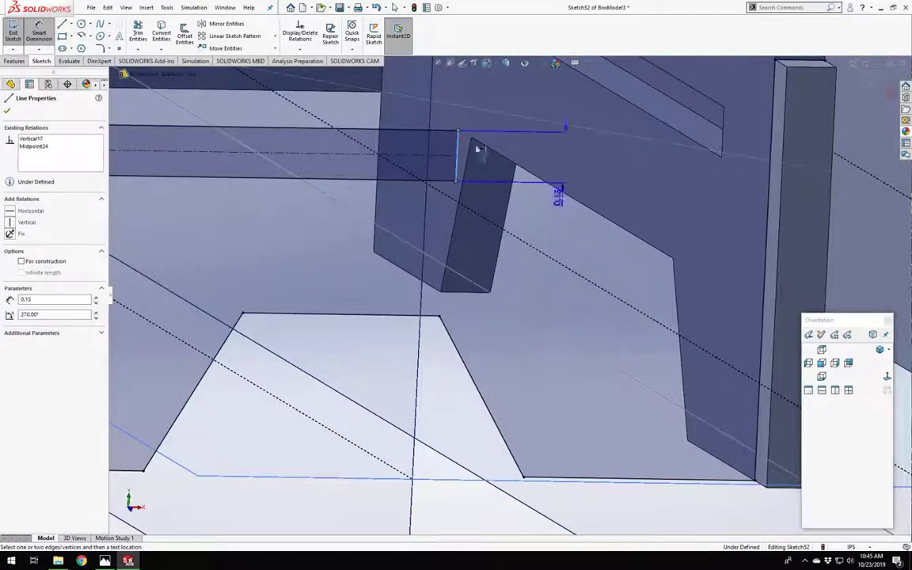
left_click(773, 160)
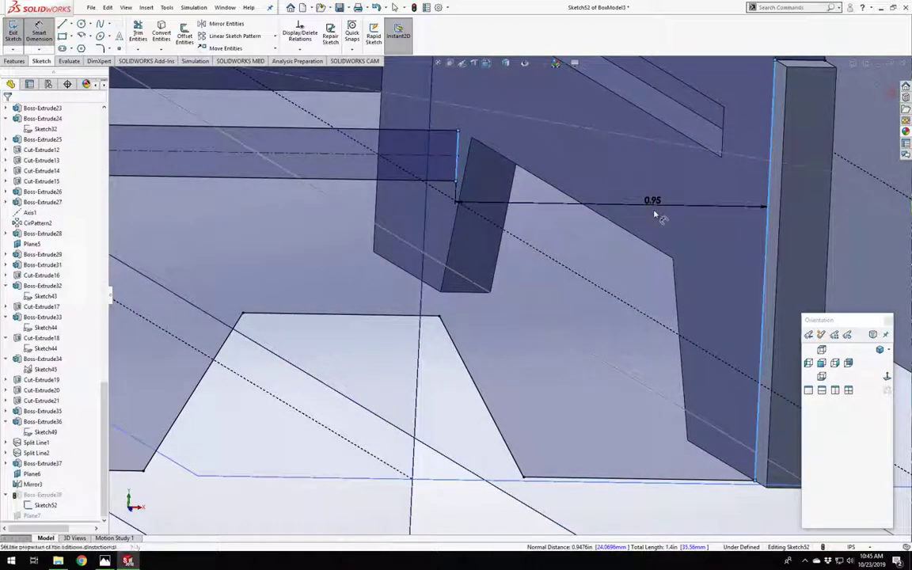
left_click(655, 211)
key("Escape")
Align the rectangle's center point vertically with the midpoint of the bottom notch's top edge and finish the sketch edit.
scroll(475, 232, "up", 6)
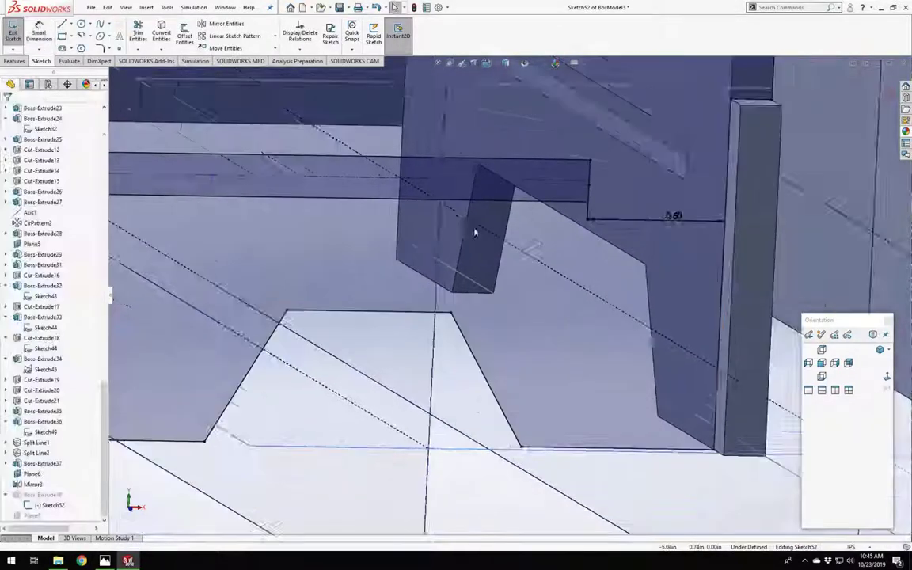
left_click(390, 255)
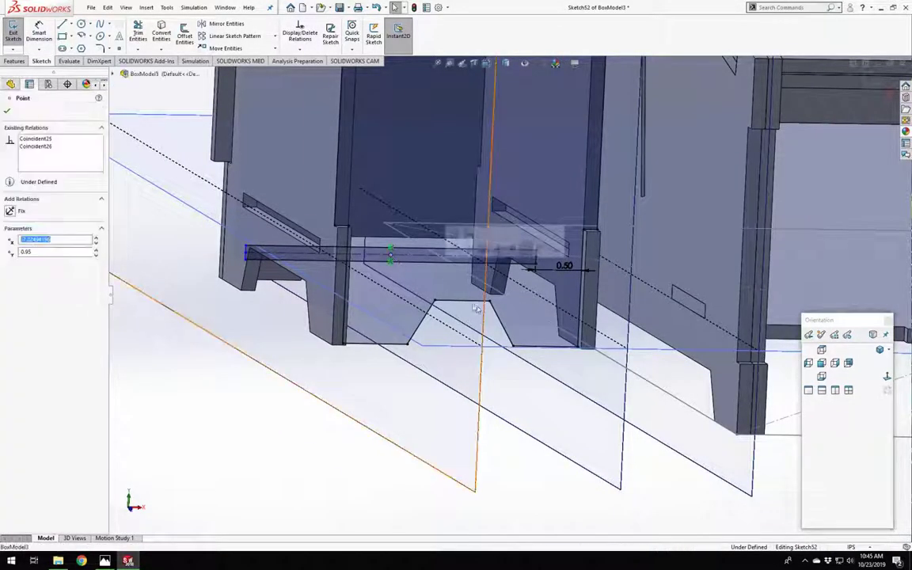
right_click(462, 305)
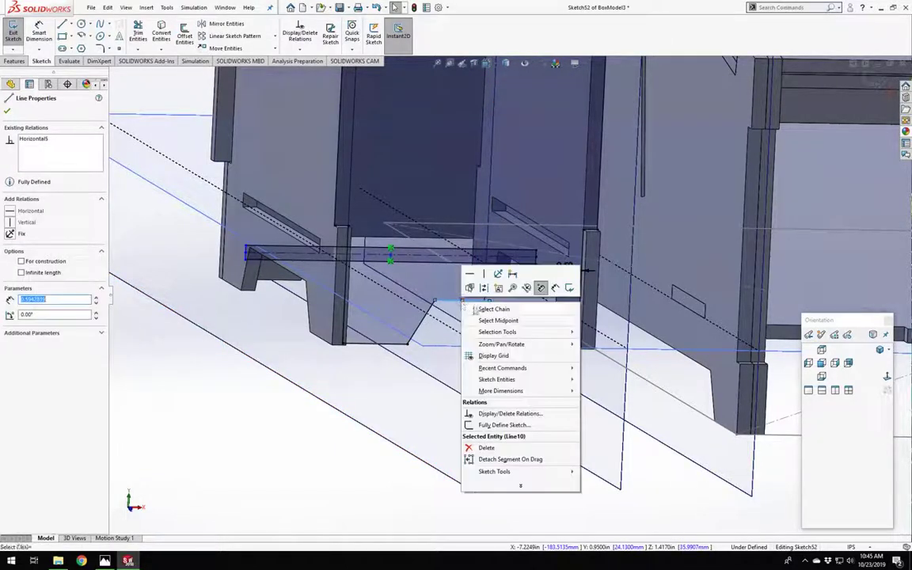
left_click(493, 320)
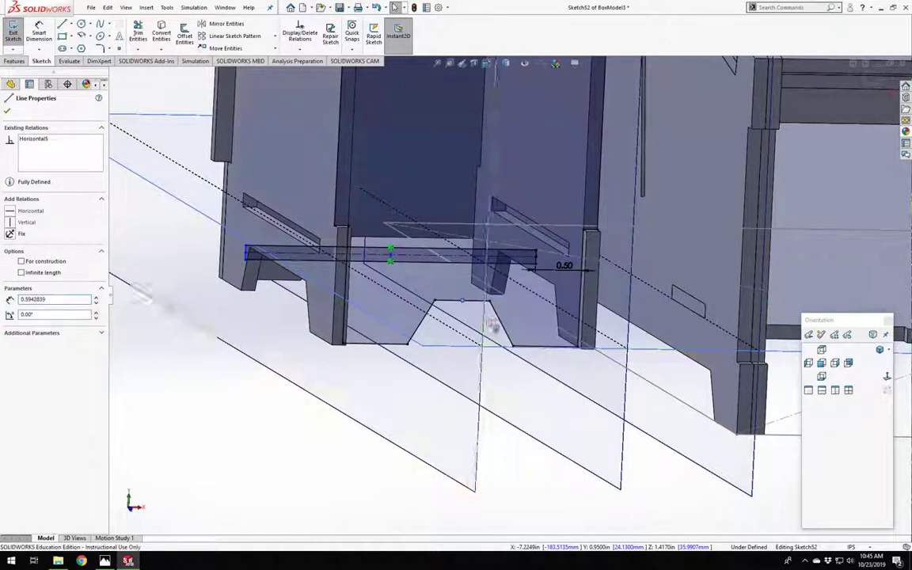
left_click(391, 255, "ctrl")
left_click(9, 275)
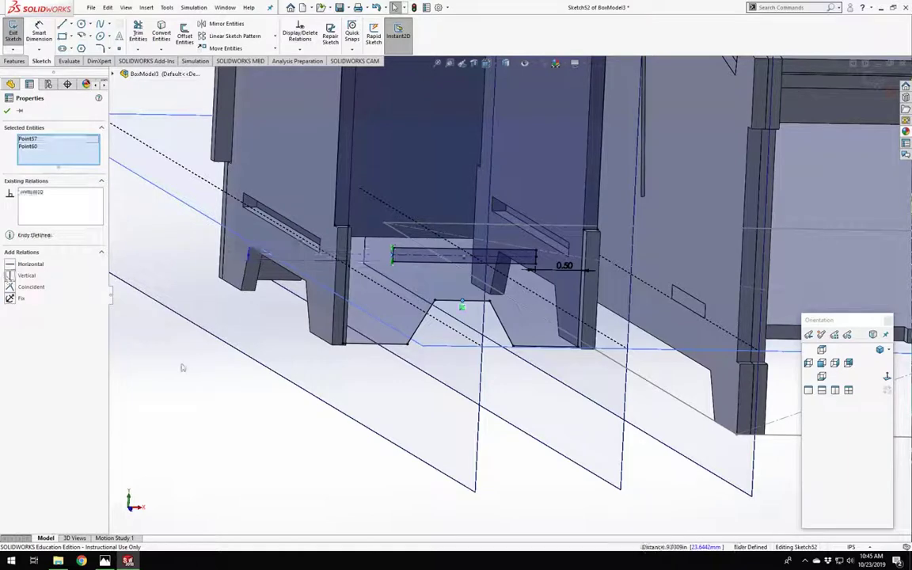
left_click(165, 331)
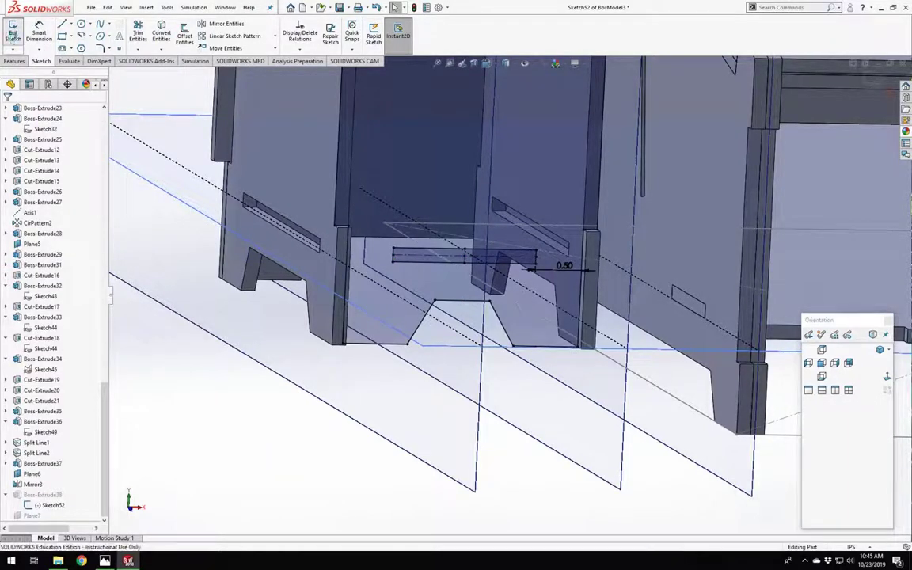
left_click(13, 31)
Mirror the Boss-Extrude38 inner front panel body about Plane7.
mouse_move(203, 377)
middle_mouse_down()
mouse_move(362, 346)
mouse_move(327, 336)
middle_mouse_up()
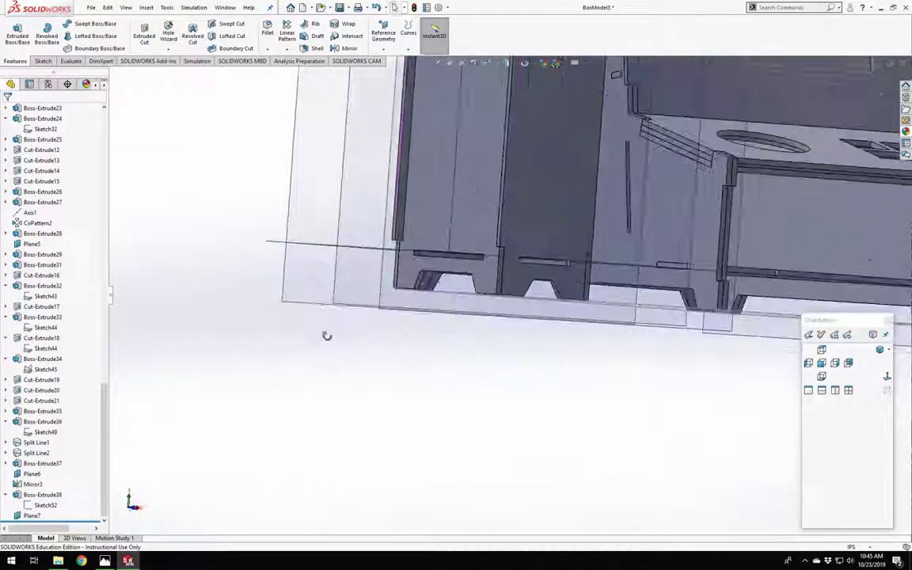
left_click(286, 49)
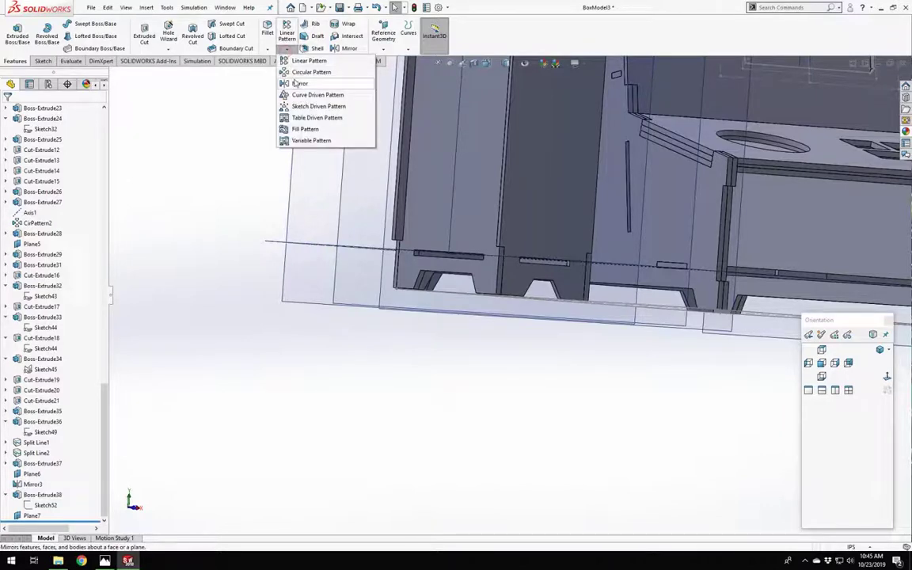
left_click(300, 83)
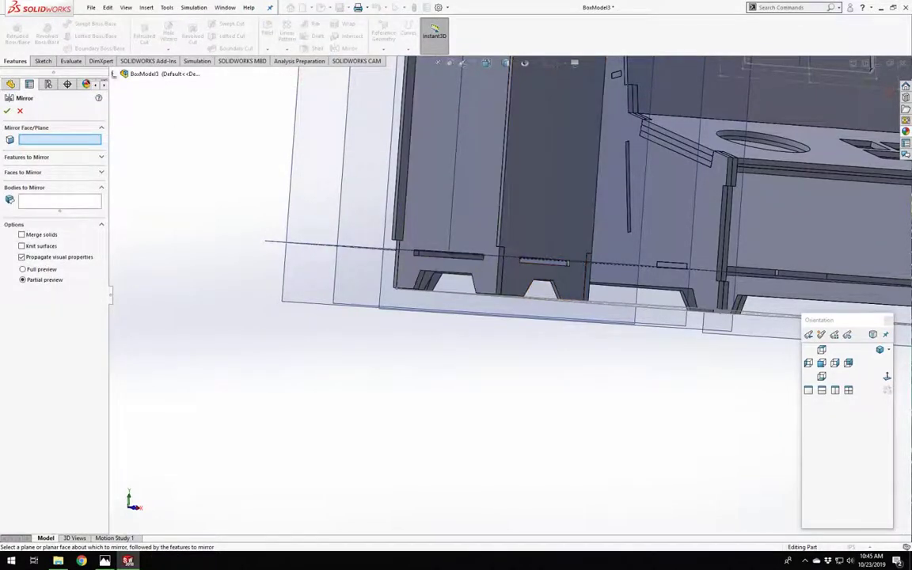
left_click(113, 74)
scroll(129, 498, "down", 10)
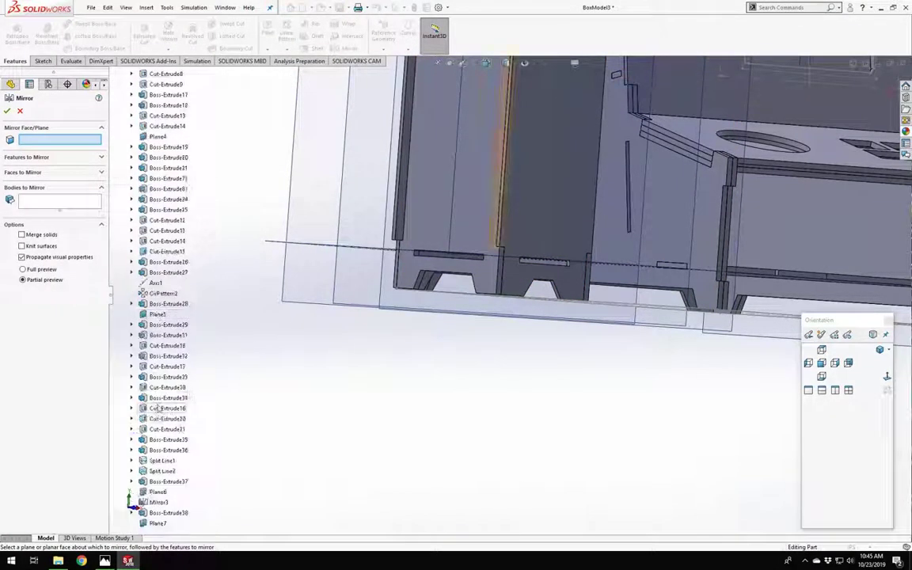
left_click(158, 524)
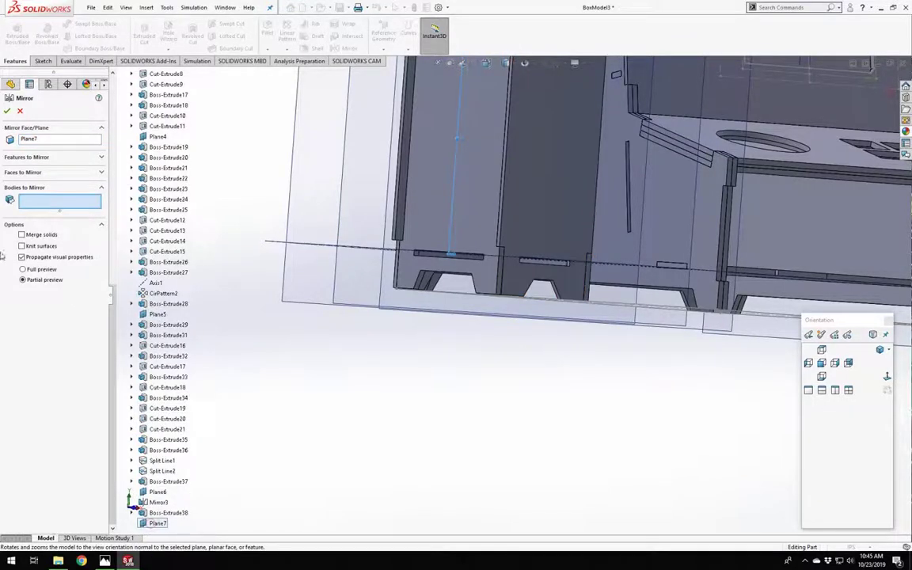
left_click(542, 190)
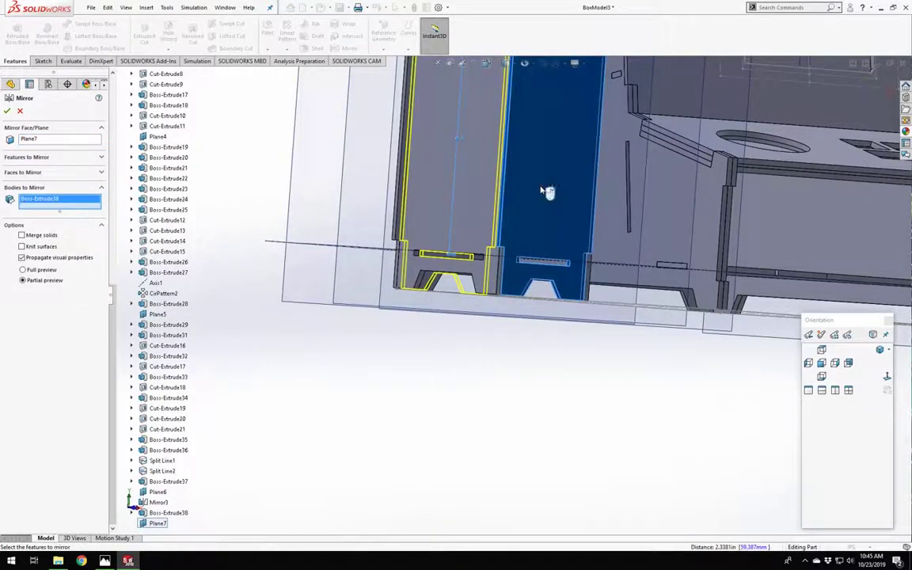
middle_click_drag(545, 189, 204, 271)
scroll(204, 271, "up", 3)
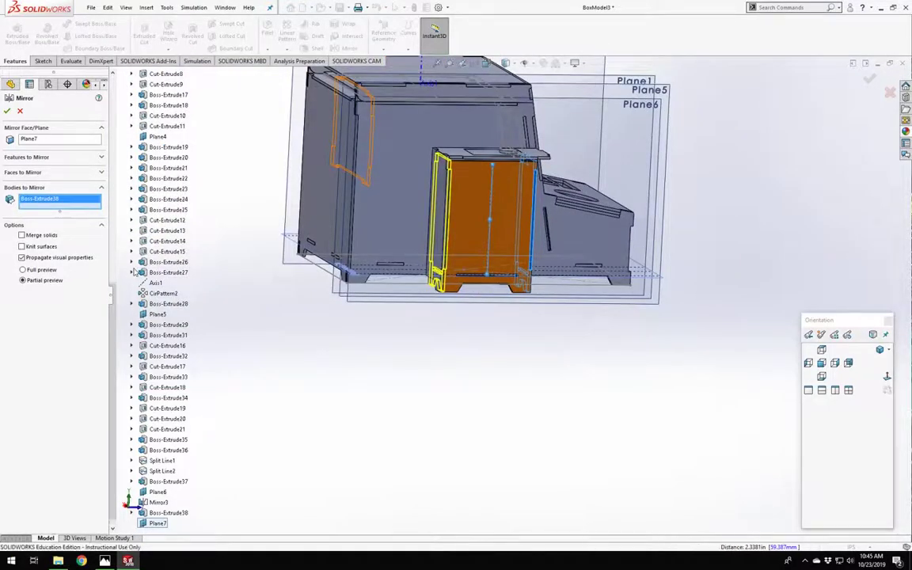
key("Return")
Start a new sketch on the lower inner face of the slot in the compartment's outer side panel.
scroll(464, 320, "down", 6)
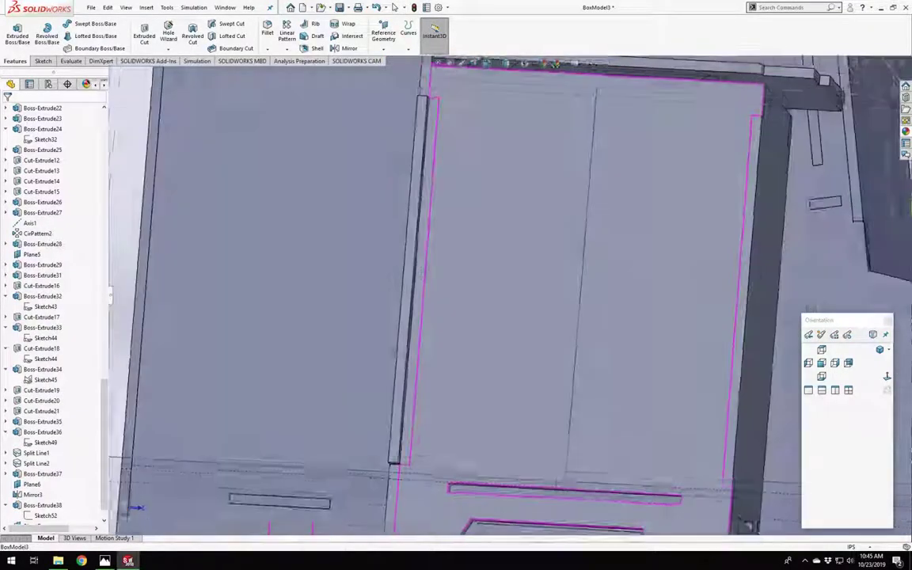
middle_click_drag(423, 273, 468, 363)
scroll(468, 362, "up", 5)
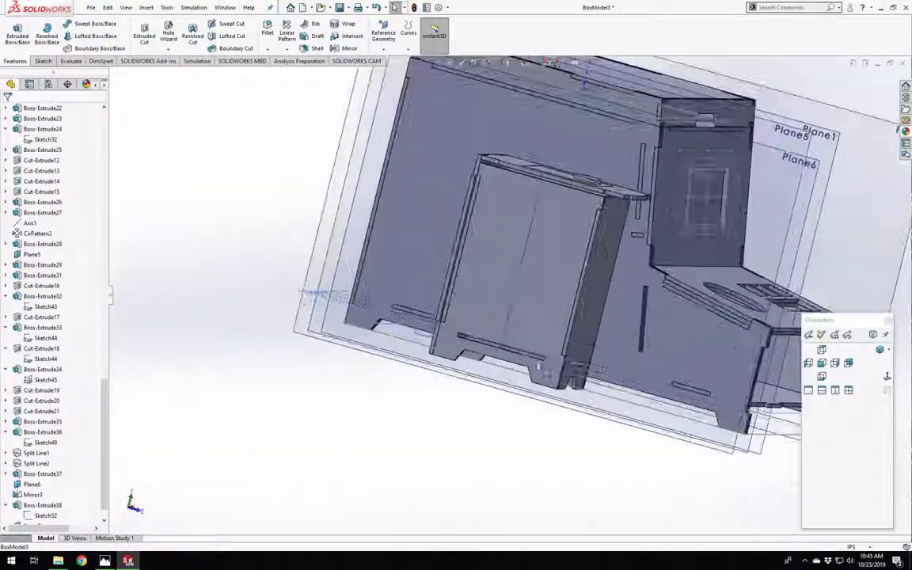
scroll(458, 295, "down", 8)
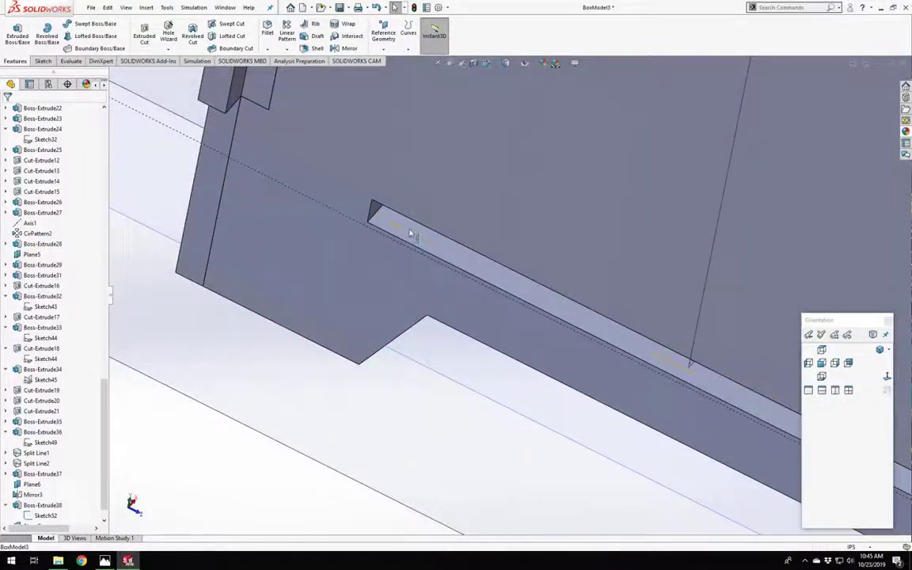
left_click(409, 233)
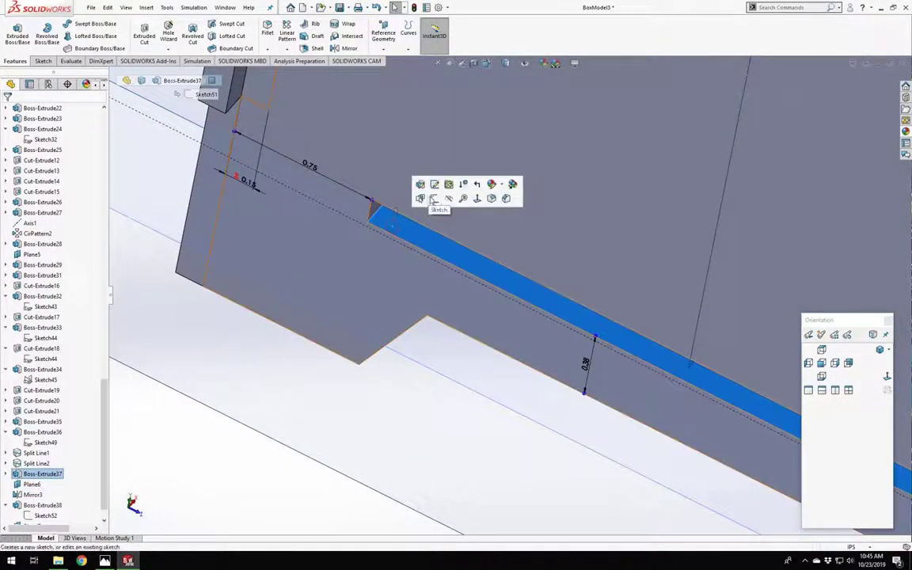
left_click(430, 201)
Convert the lower inner faces of all four compartment panel slots into entities of the new sketch.
middle_click_drag(430, 201, 691, 340)
scroll(691, 340, "down", 5)
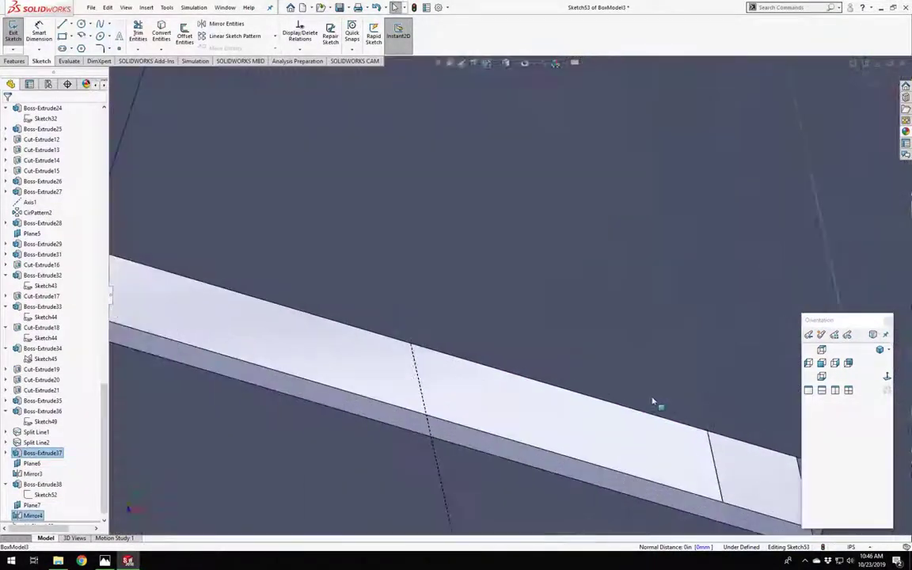
left_click(518, 458)
scroll(549, 443, "up", 5)
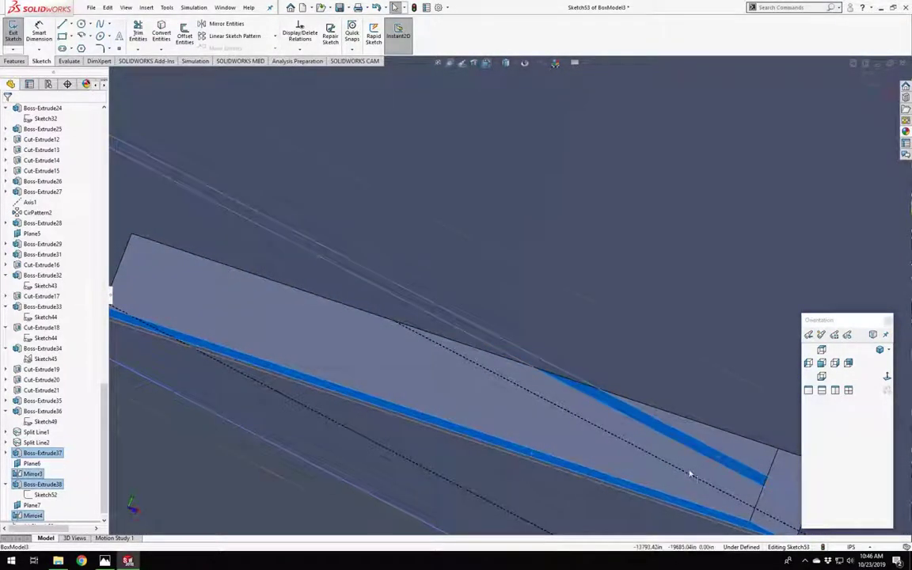
scroll(690, 475, "up", 6)
middle_click_drag(533, 392, 485, 286)
scroll(485, 282, "up", 4)
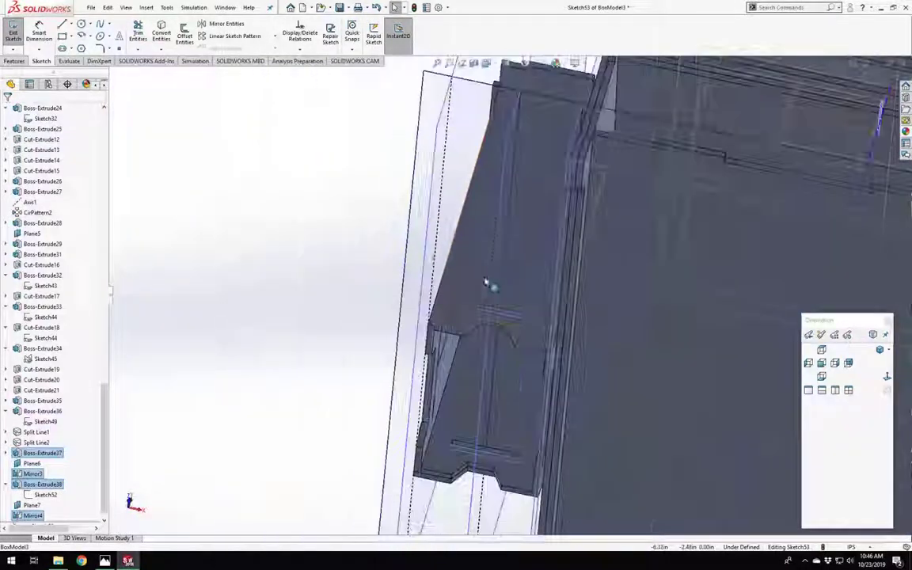
left_click(162, 32)
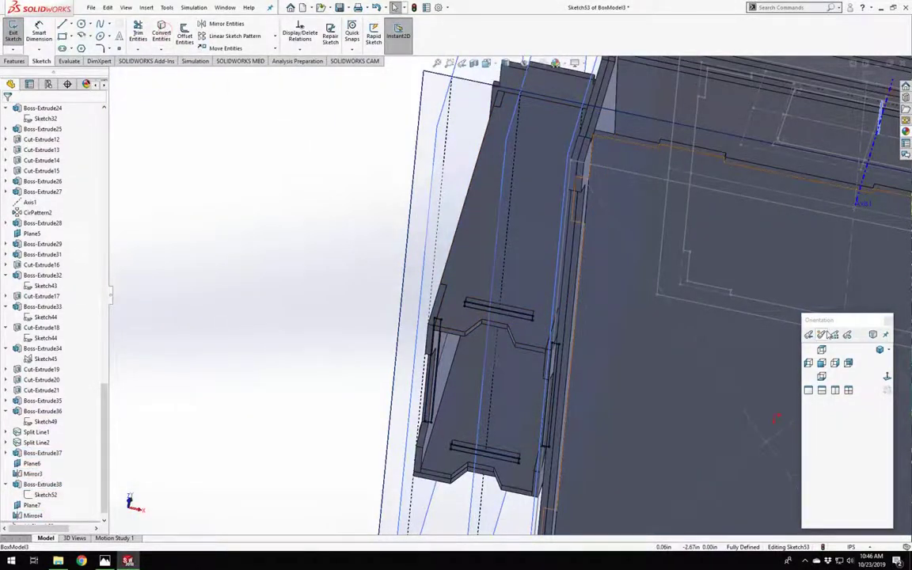
View the sketch plane head-on and delete the inner long edges of the four converted slot rectangles.
left_click(880, 350)
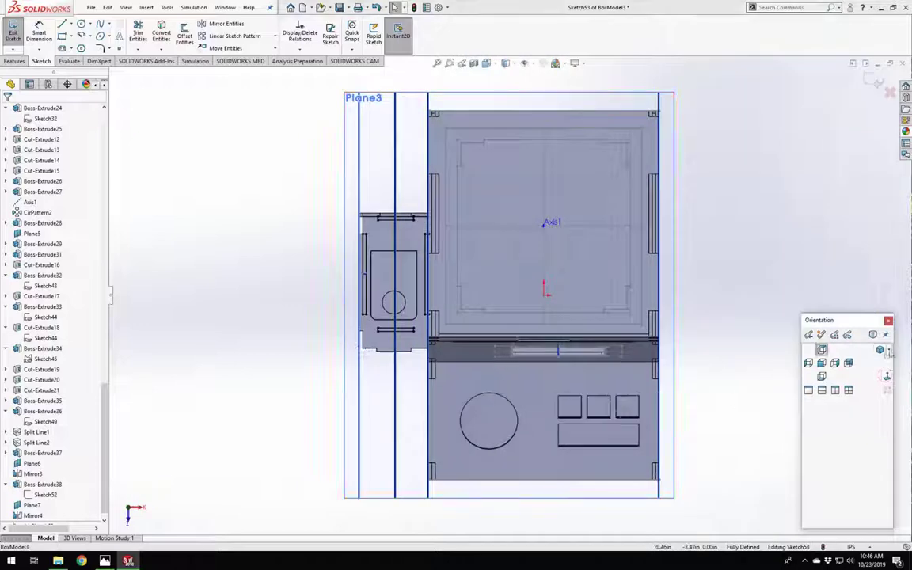
left_click(887, 377)
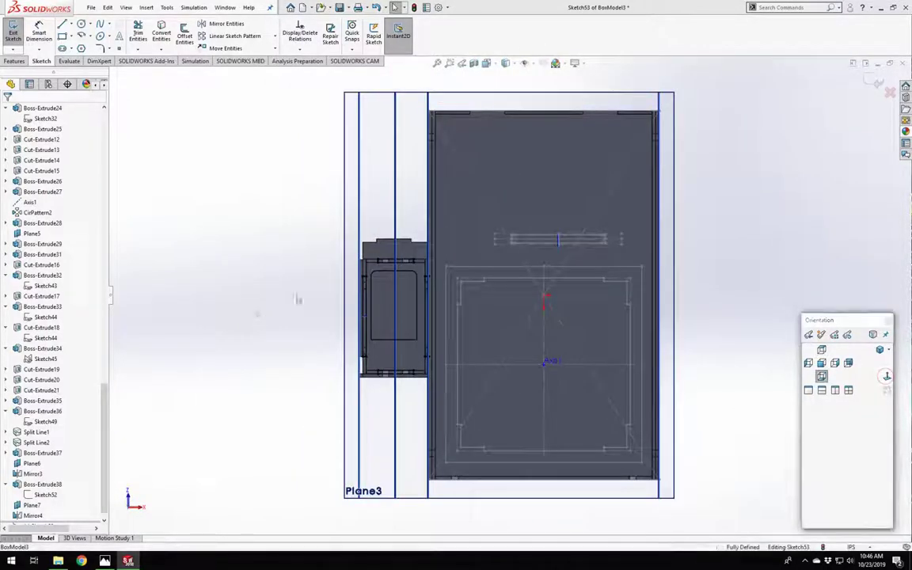
scroll(316, 277, "down", 7)
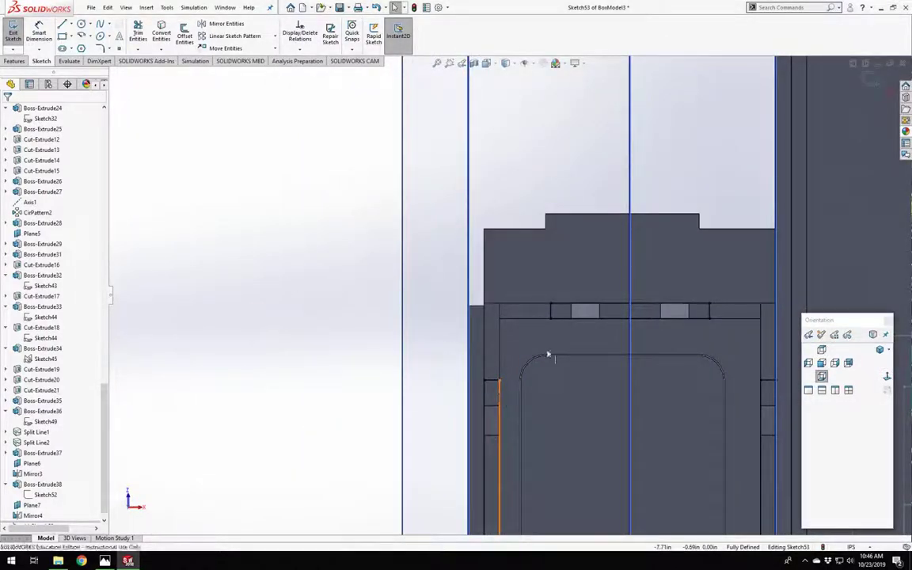
left_click(564, 318)
left_click(760, 435, "ctrl")
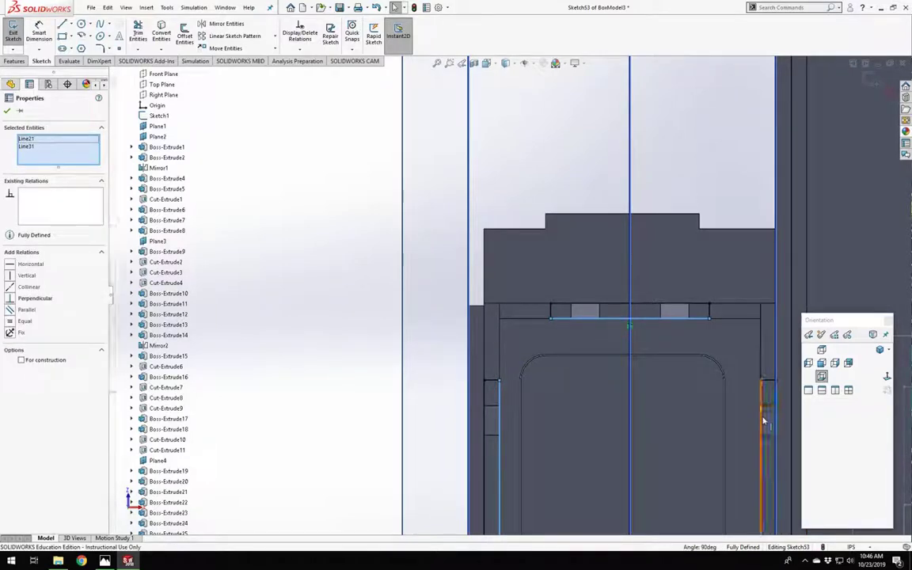
left_click(762, 417, "ctrl")
scroll(553, 421, "up", 4)
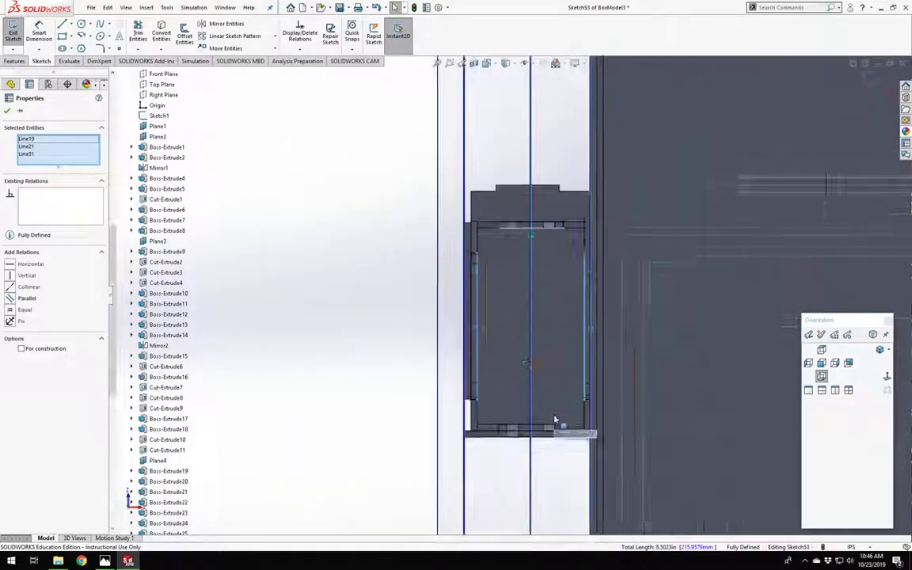
scroll(489, 408, "down", 4)
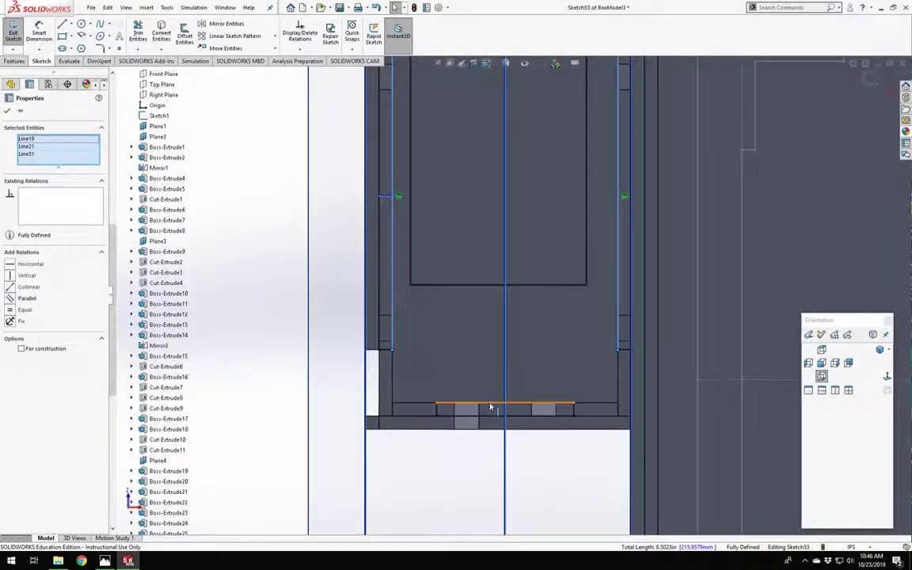
left_click(489, 406)
key("Escape")
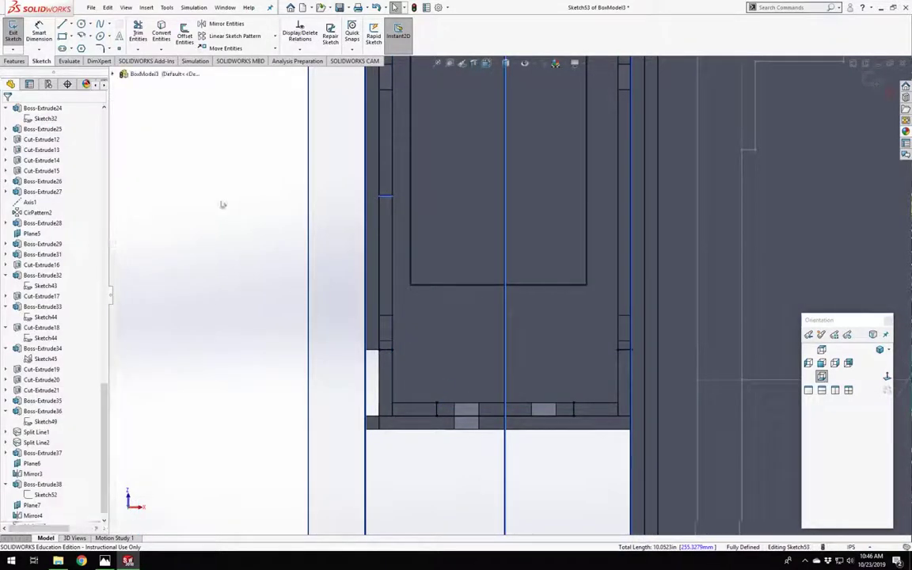
Draw 0.60 in and 0.50 in perpendicular lines linking the outer side slot's rear end to the rear panel slot.
key("l")
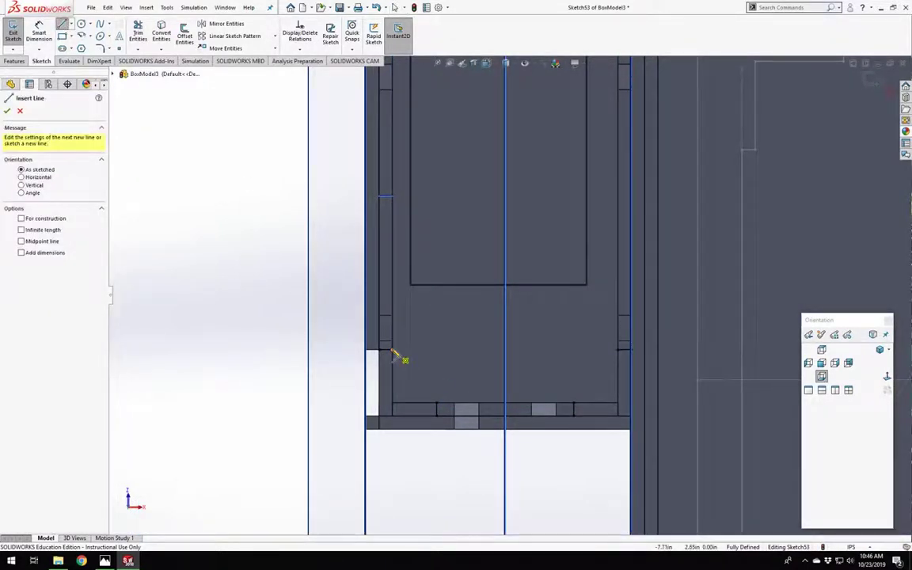
left_click(392, 351)
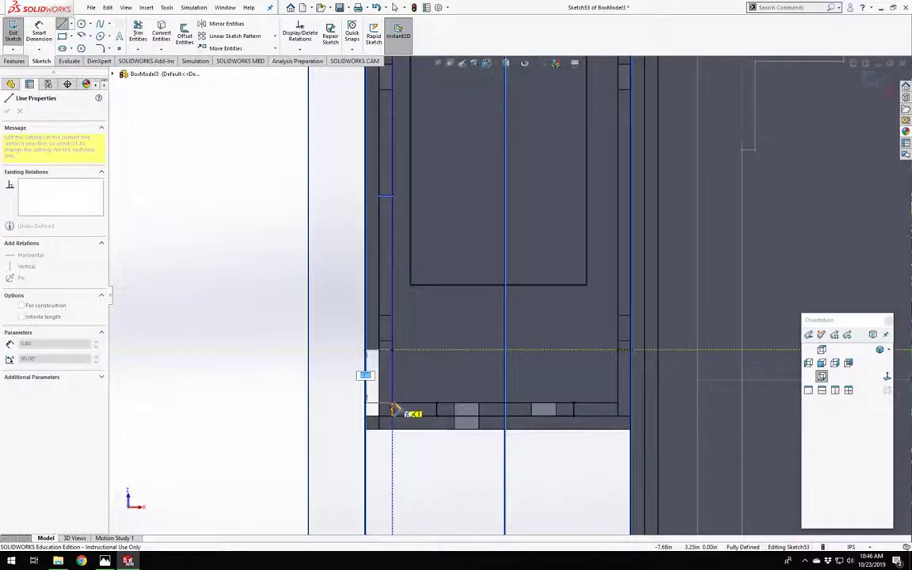
left_click(392, 403)
left_click(437, 404)
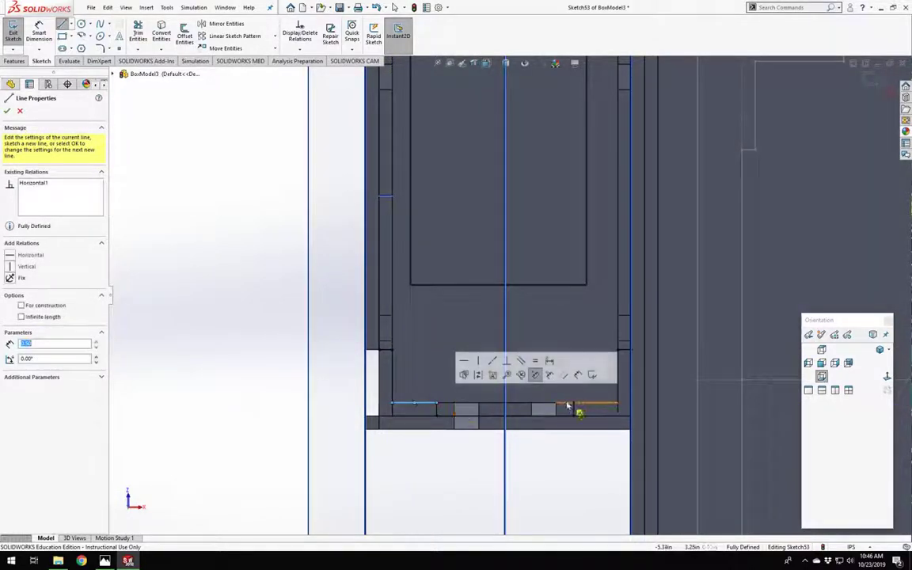
key("Escape")
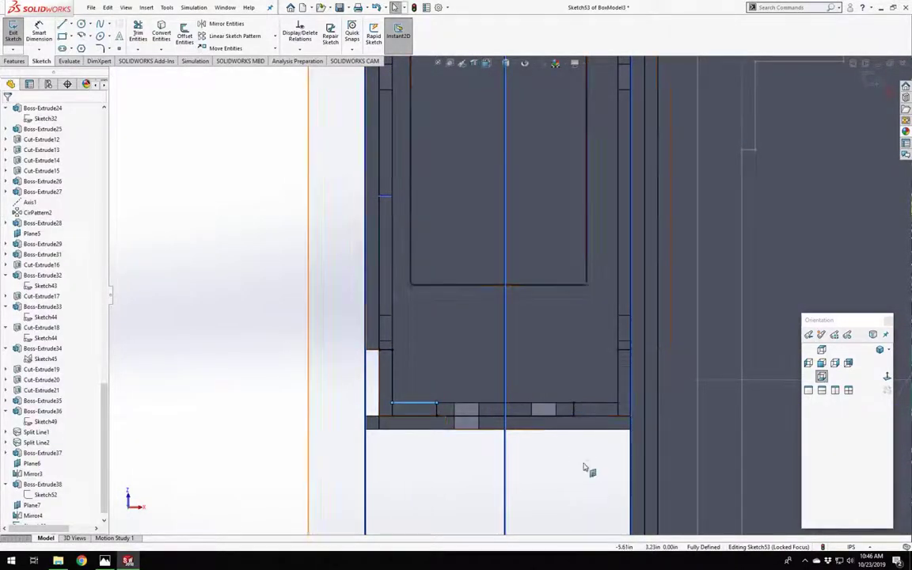
Draw connected horizontal and vertical lines from the rear panel slot to the rear end of the inner side slot.
left_click(587, 465)
key("l")
left_click(581, 405)
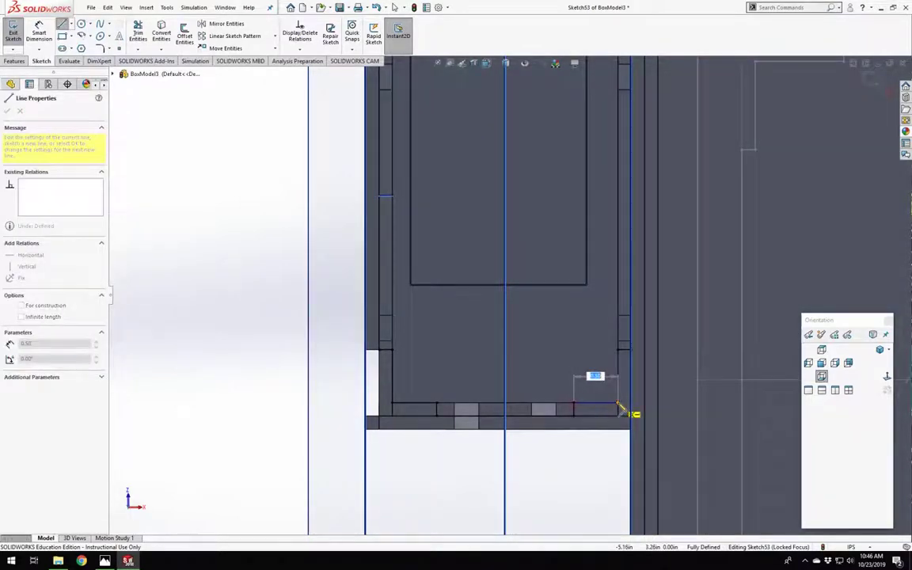
left_click(619, 349)
Draw a vertical and a 0.50 in horizontal line joining the inner side slot's front end to the front panel slot.
scroll(551, 193, "up", 7)
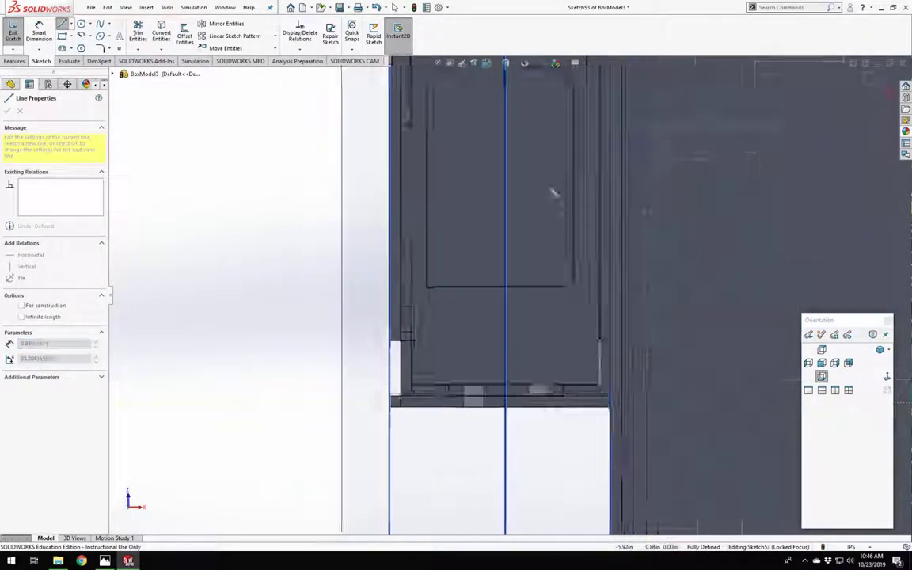
scroll(533, 217, "down", 8)
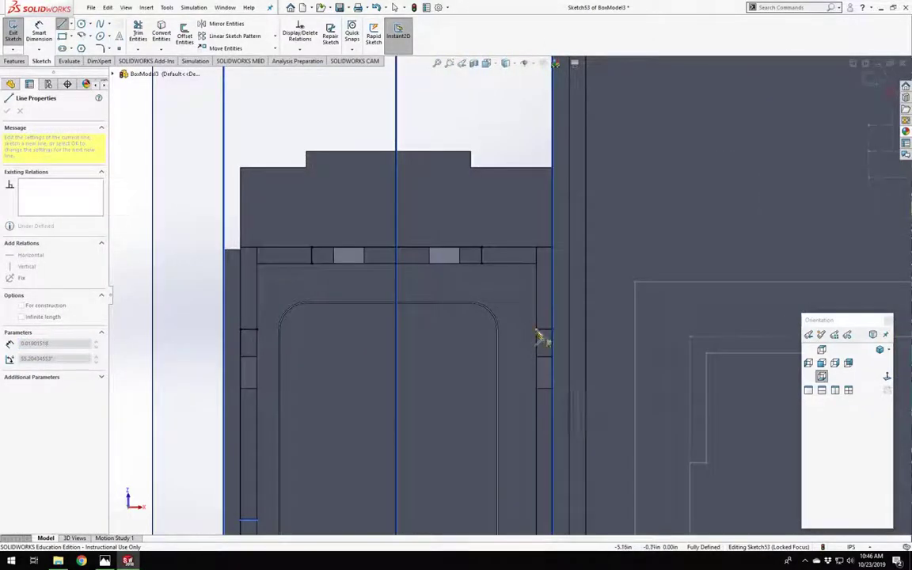
left_click(537, 331)
left_click(538, 264)
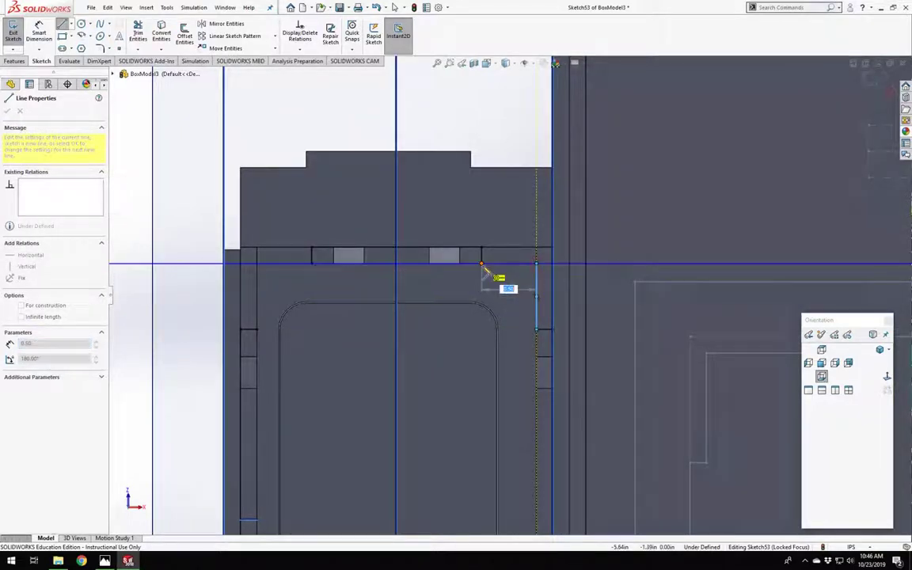
left_click(480, 263)
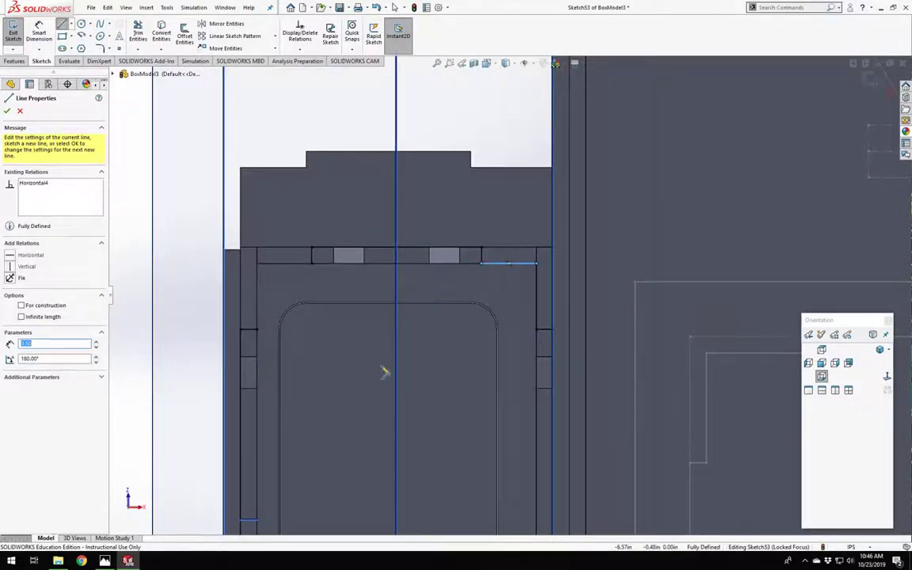
key("Escape")
Close the bottom panel profile with 0.50 in and 0.60 in lines from the front panel slot to the outer side slot.
mouse_move(365, 368)
right_mouse_down()
mouse_move(386, 357)
mouse_move(358, 378)
mouse_move(372, 349)
mouse_move(368, 381)
right_mouse_up()
right_click_drag(362, 344, 157, 396)
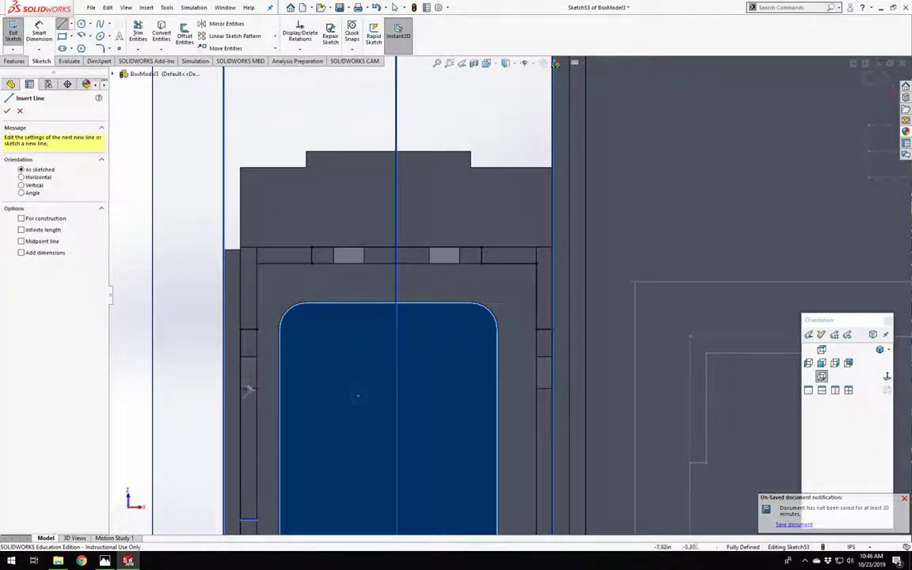
left_click(312, 264)
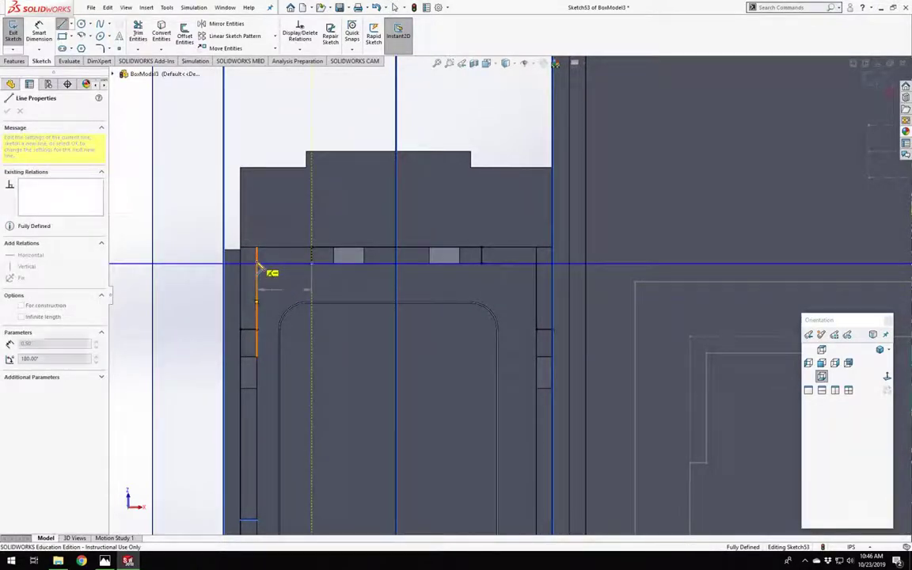
left_click(257, 263)
left_click(258, 328)
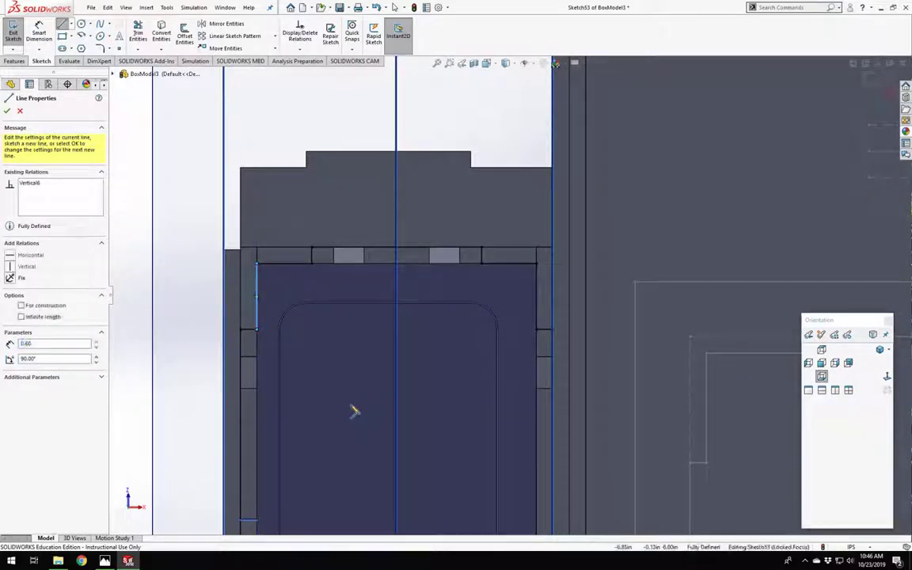
right_click_drag(352, 408, 348, 353)
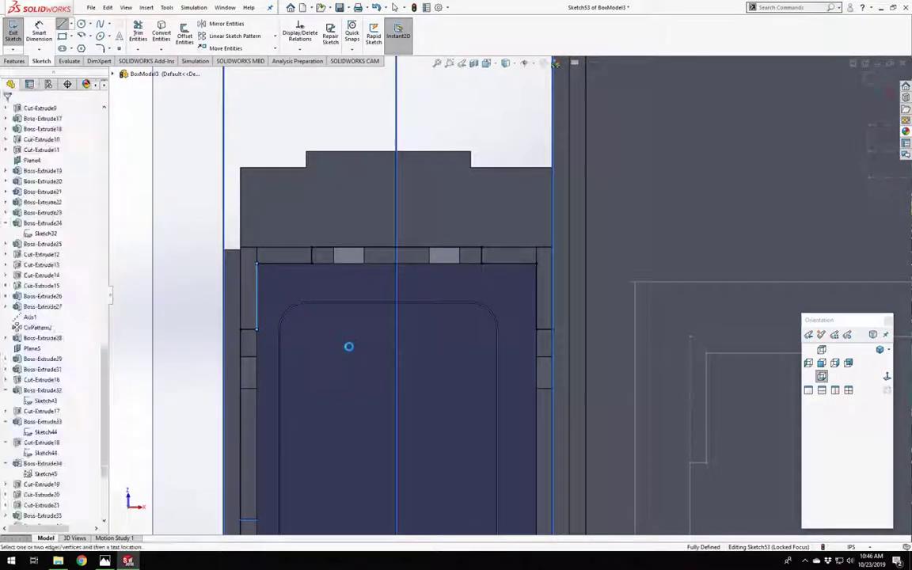
key("Escape")
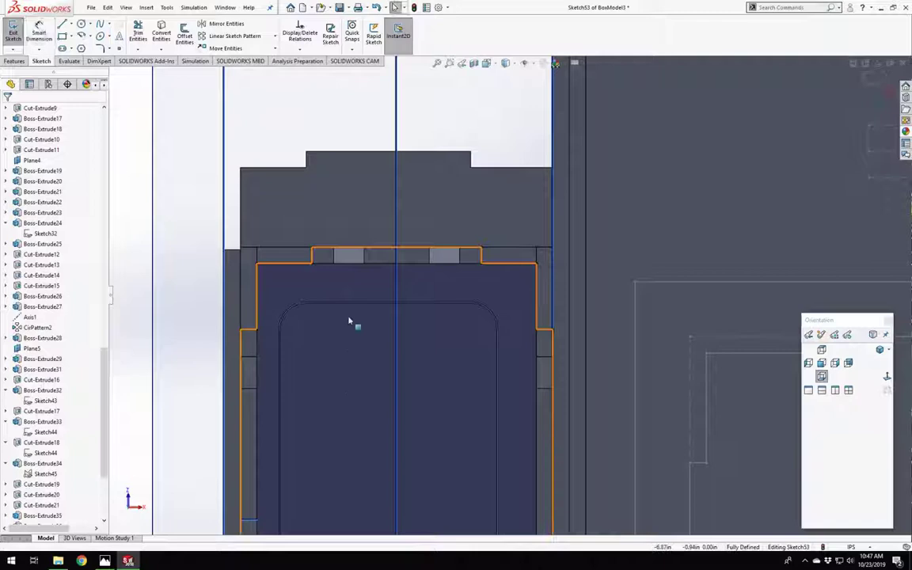
Extrude the closed profile 0.15 in through the panel slots to form the side compartment's bottom panel.
left_click(353, 375)
right_click_drag(162, 365, 156, 274)
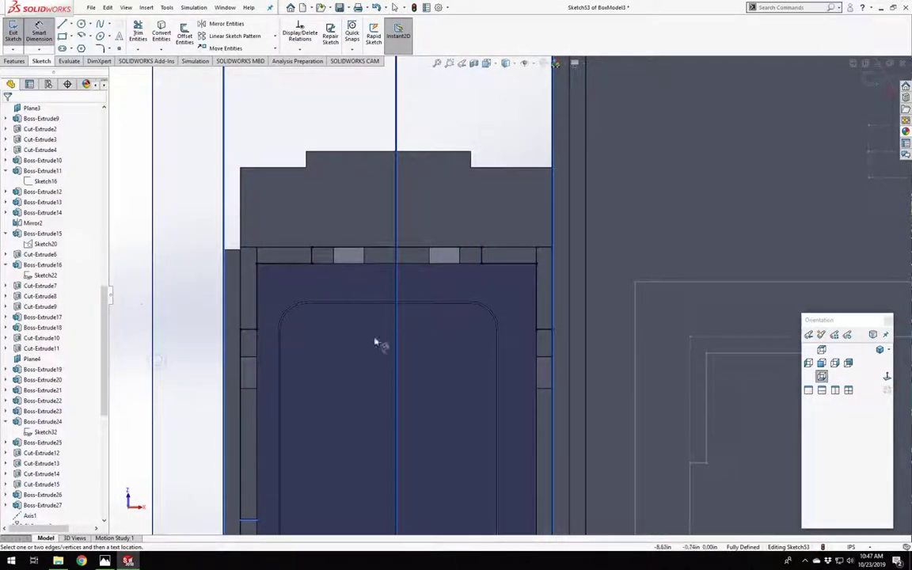
scroll(338, 362, "up", 6)
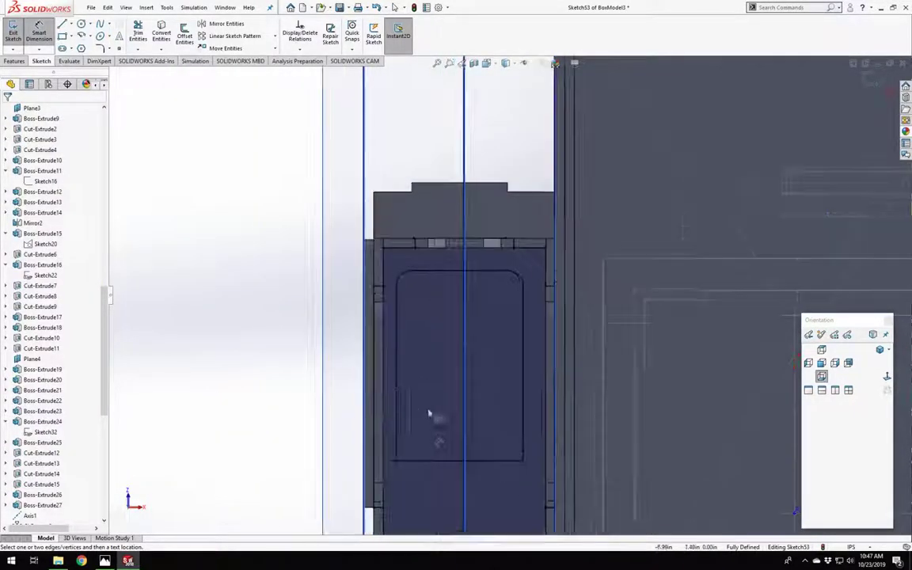
scroll(431, 439, "down", 5)
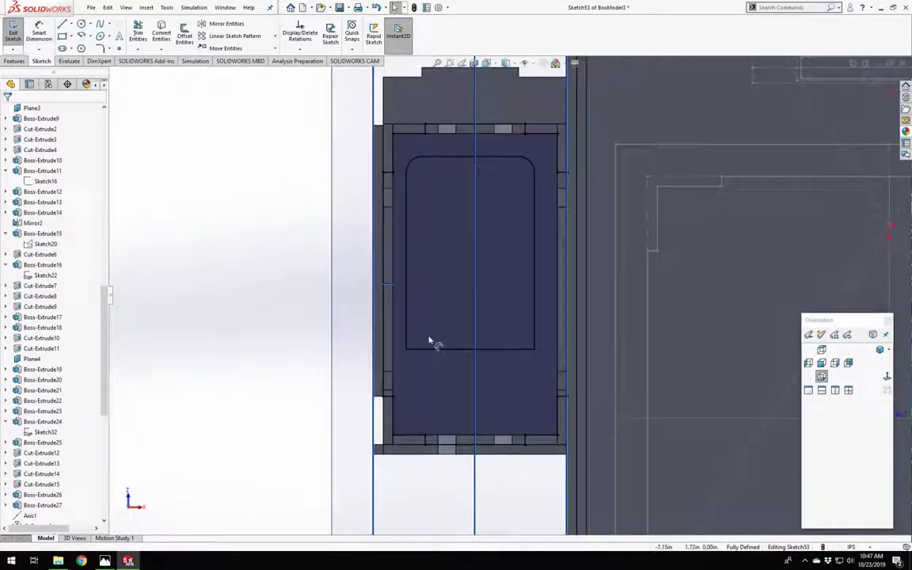
middle_click_drag(402, 263, 519, 311)
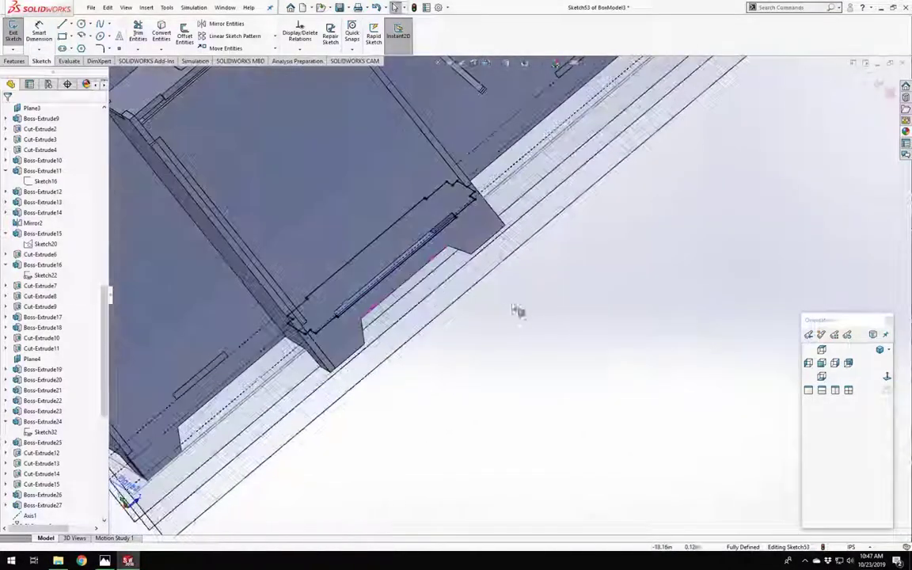
left_click(15, 61)
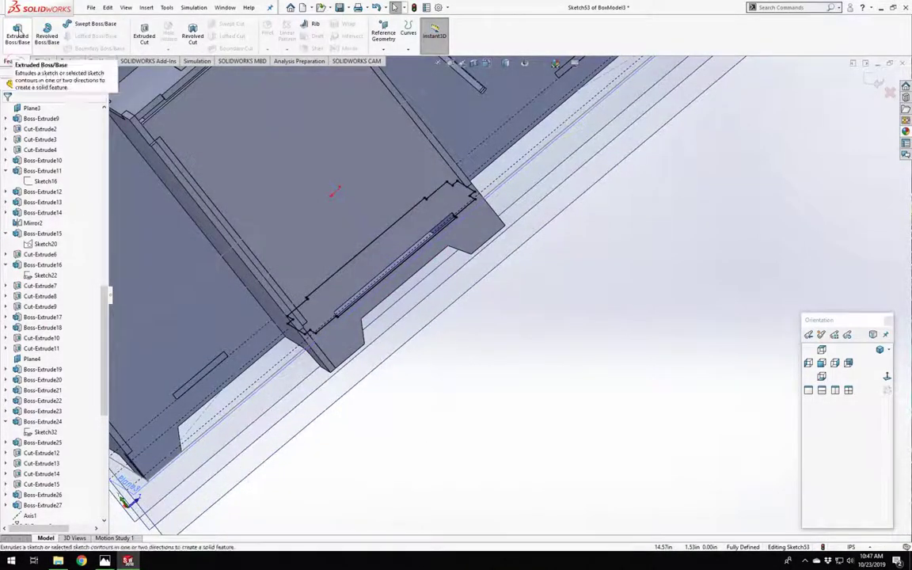
left_click(17, 36)
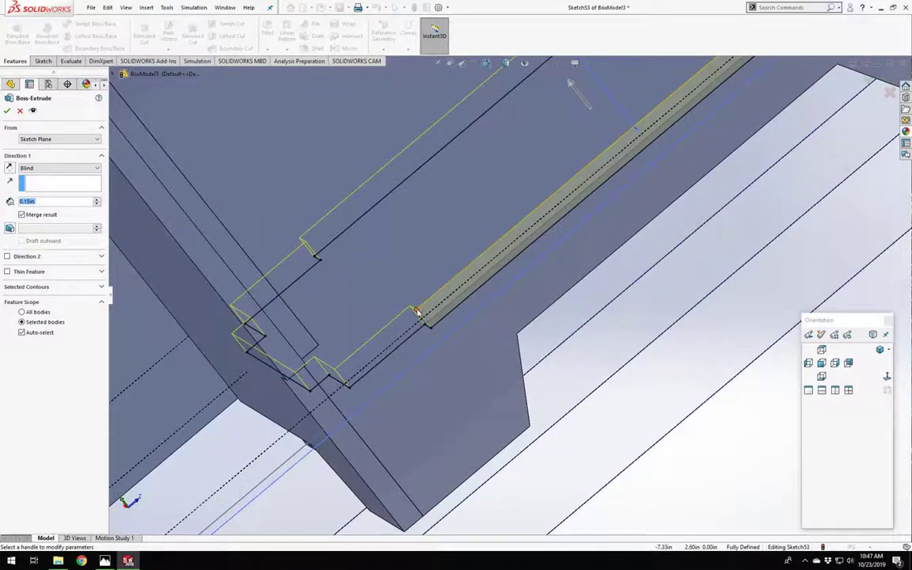
left_click(416, 310)
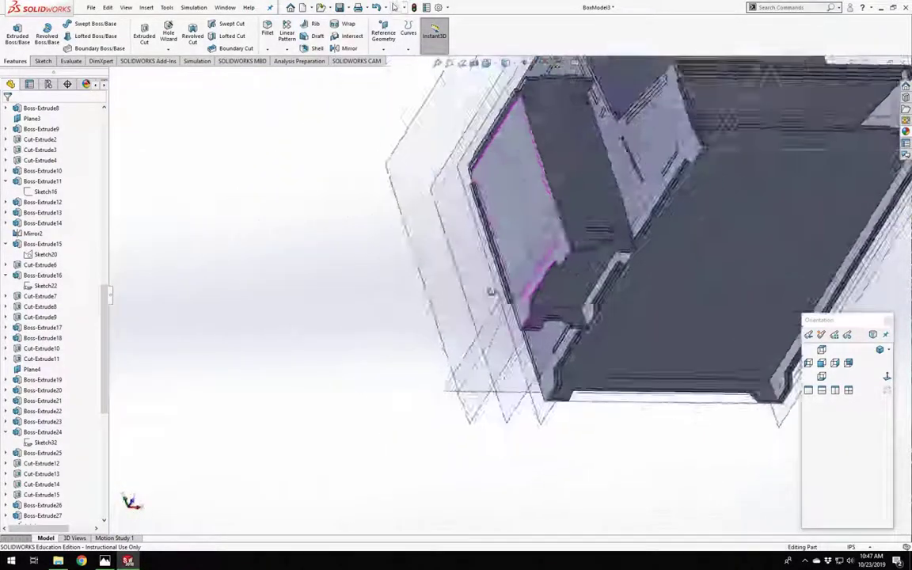
Show the hidden Cut-Extrude20 and Cut-Extrude19[1] bodies of the side compartment.
scroll(546, 207, "down", 7)
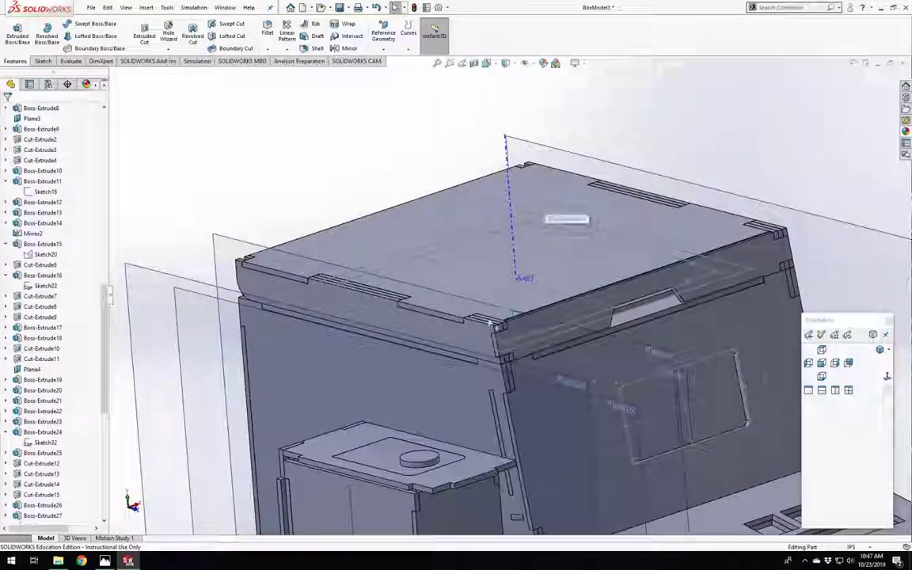
scroll(546, 208, "up", 5)
scroll(39, 198, "down", 8)
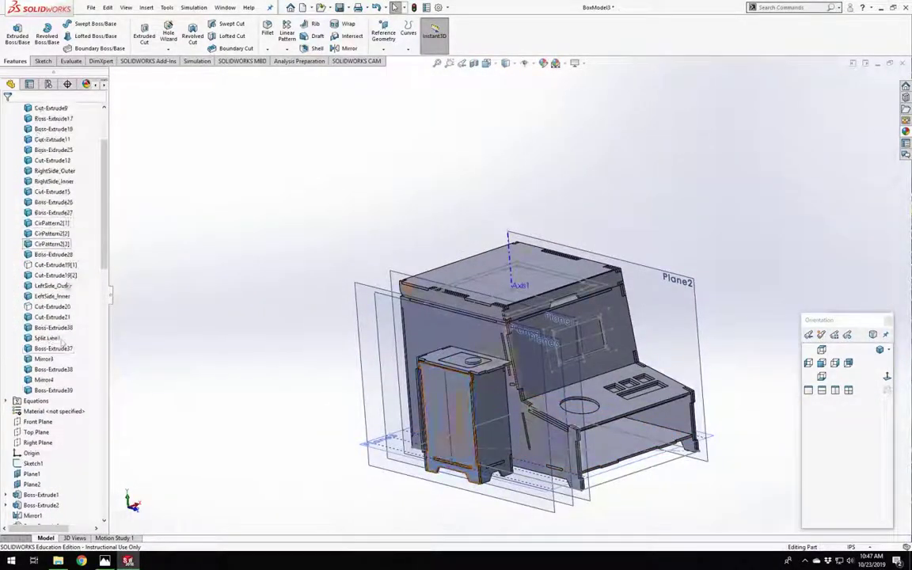
left_click(37, 306)
left_click(38, 265, "shift")
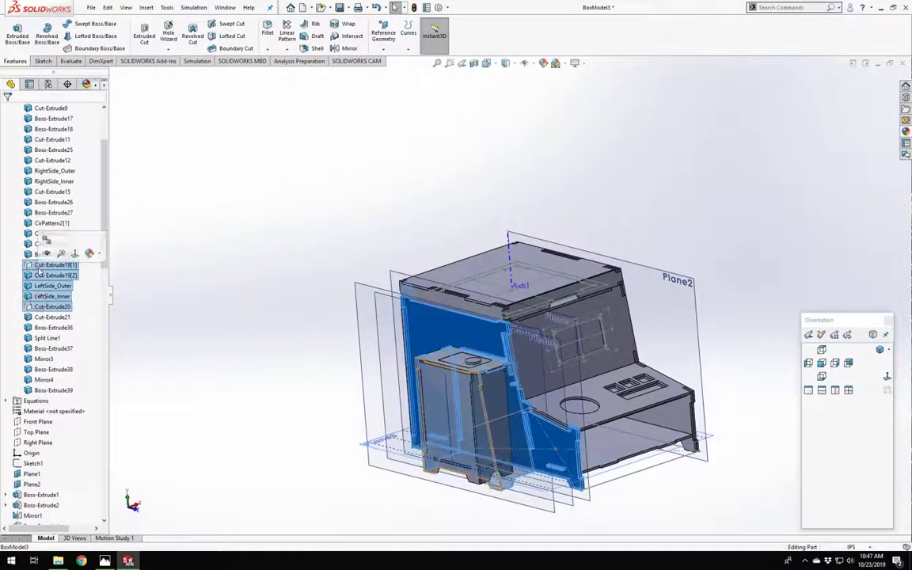
left_click(150, 284)
right_click(36, 305)
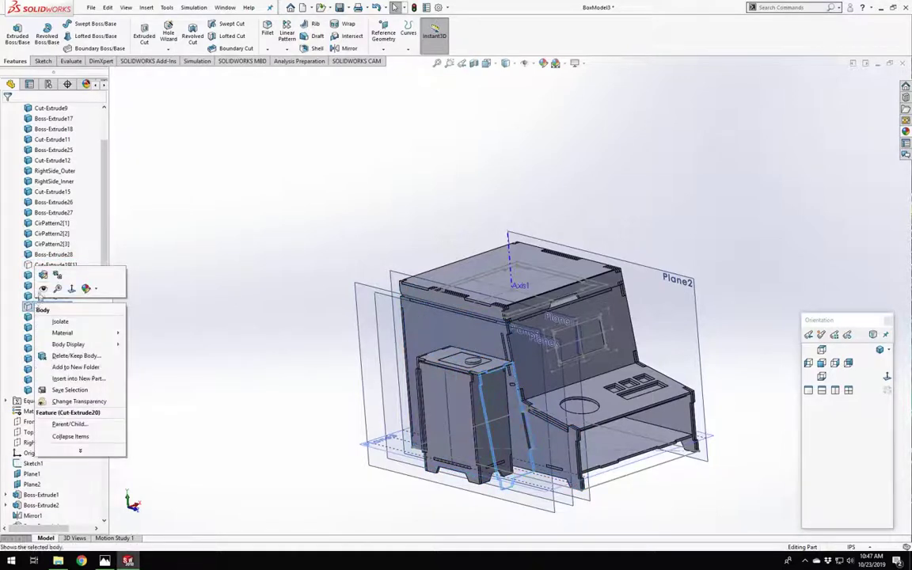
left_click(41, 290)
right_click(37, 268)
left_click(45, 254)
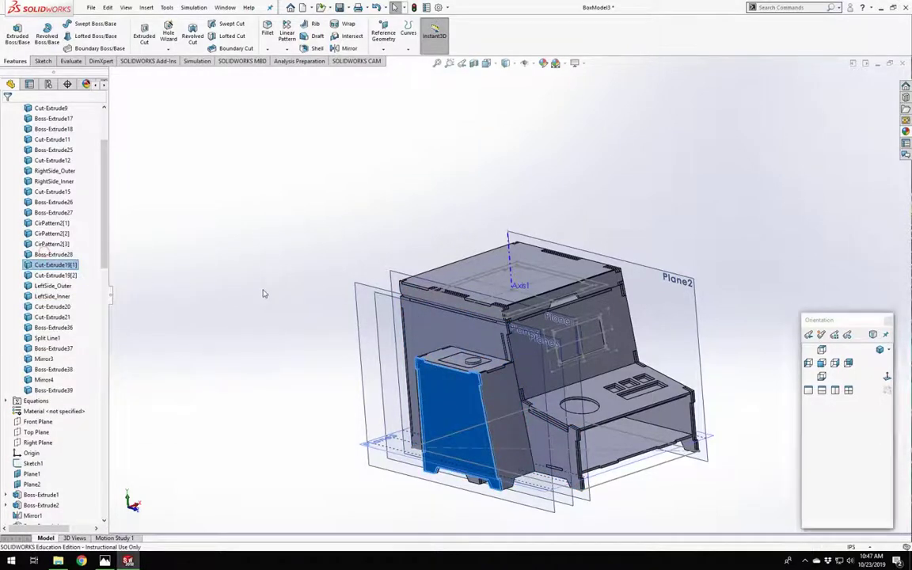
left_click(282, 321)
Show the hidden Front body at the front of the main box.
scroll(523, 481, "up", 2)
scroll(536, 442, "down", 8)
middle_click_drag(431, 370, 470, 356)
scroll(472, 363, "up", 7)
scroll(475, 361, "up", 4)
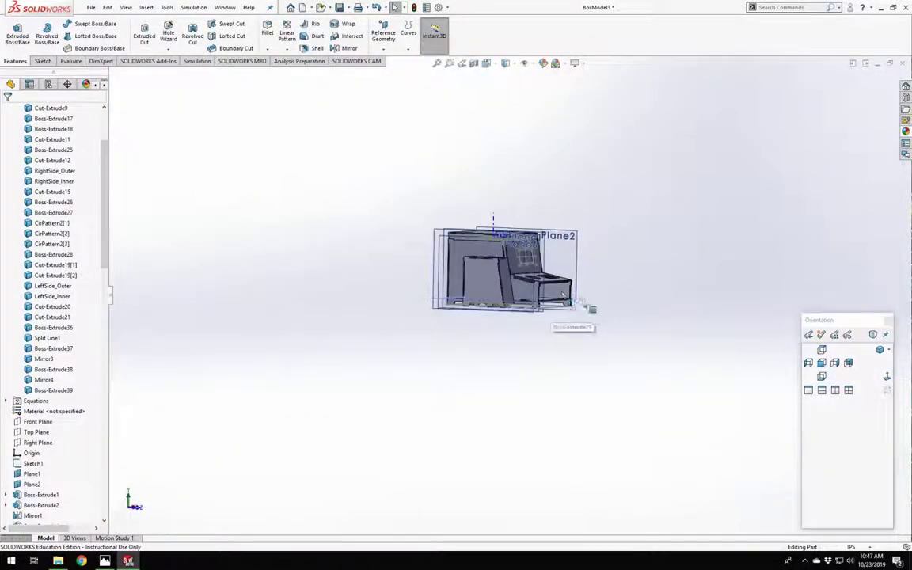
middle_click_drag(584, 305, 471, 326)
scroll(519, 282, "down", 6)
scroll(47, 224, "up", 3)
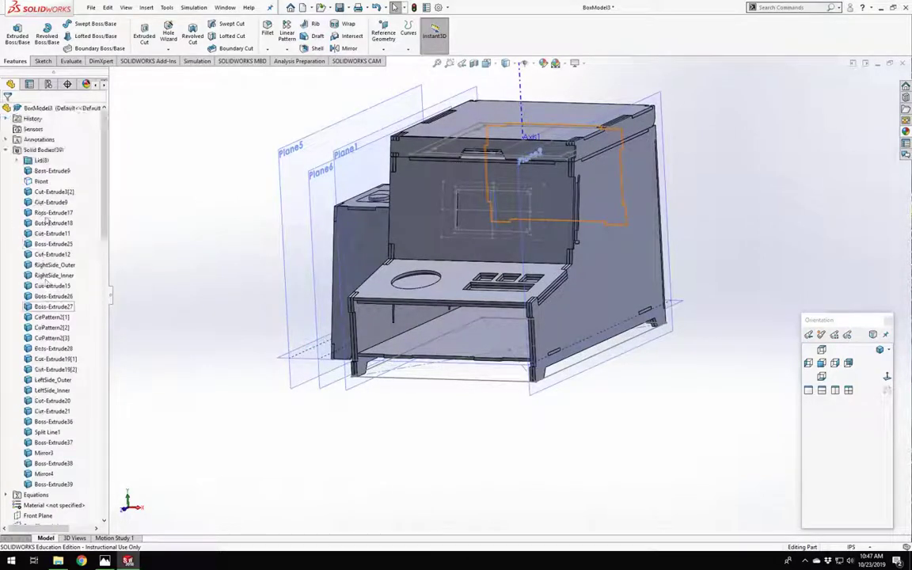
right_click(39, 182)
left_click(47, 165)
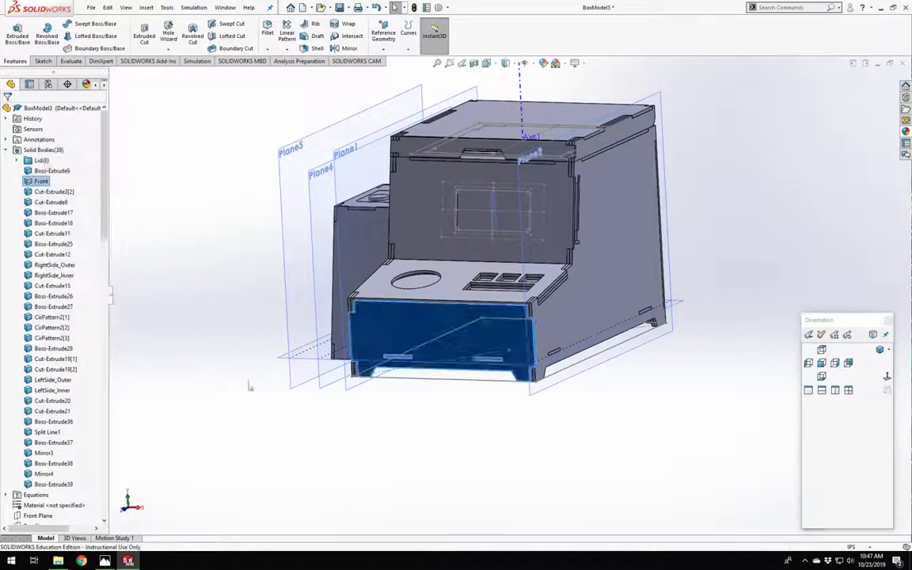
left_click(245, 417)
Examine the complete box and its side compartment from the front and both sides.
middle_click_drag(463, 310, 479, 346)
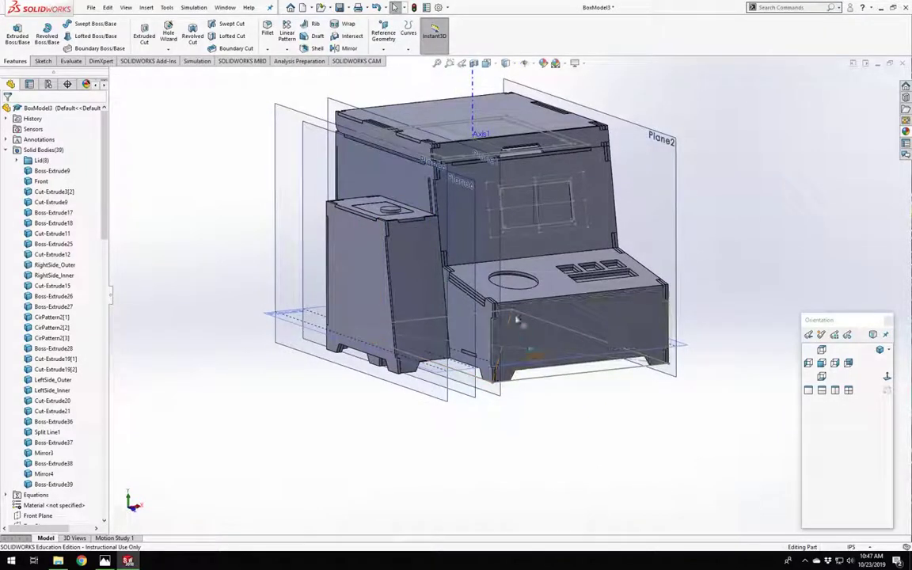
scroll(546, 356, "down", 6)
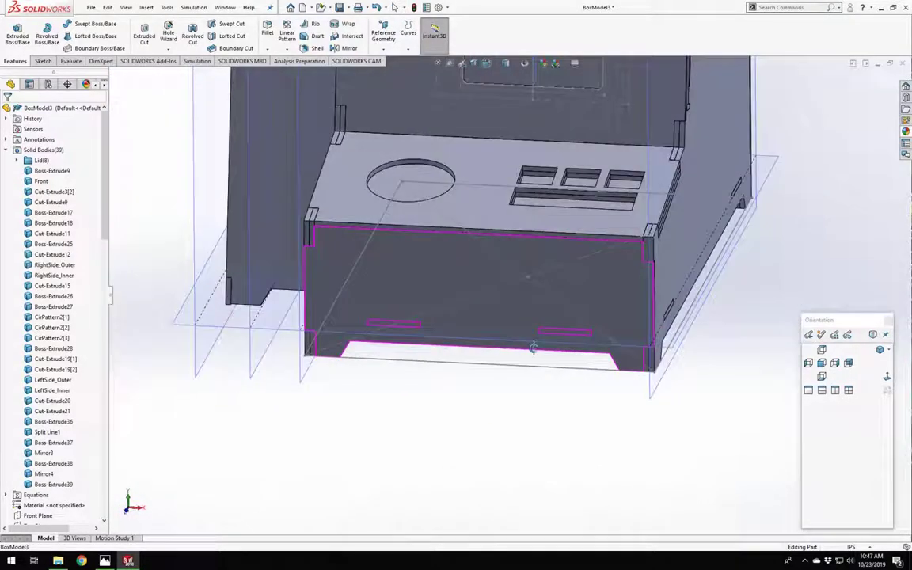
scroll(419, 295, "up", 3)
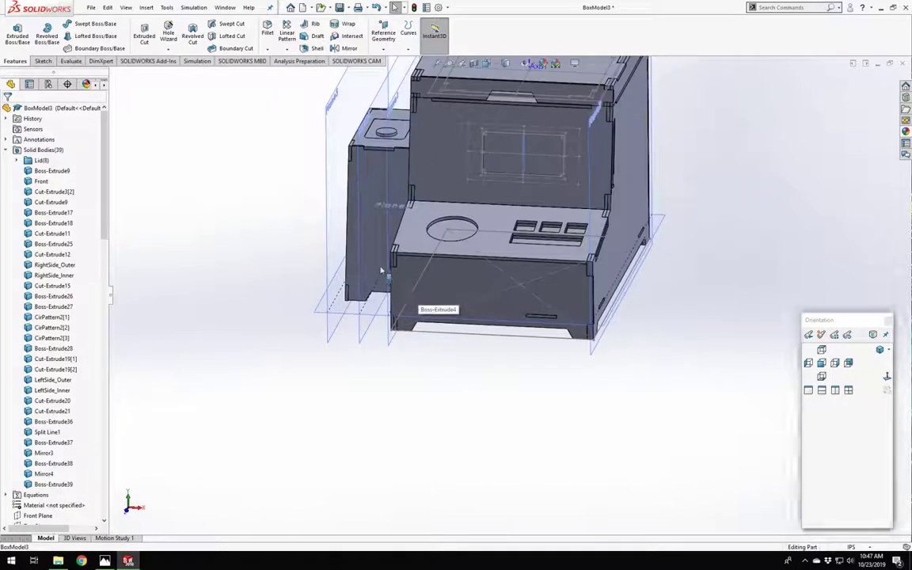
middle_click_drag(380, 271, 478, 248)
middle_click_drag(601, 200, 579, 269)
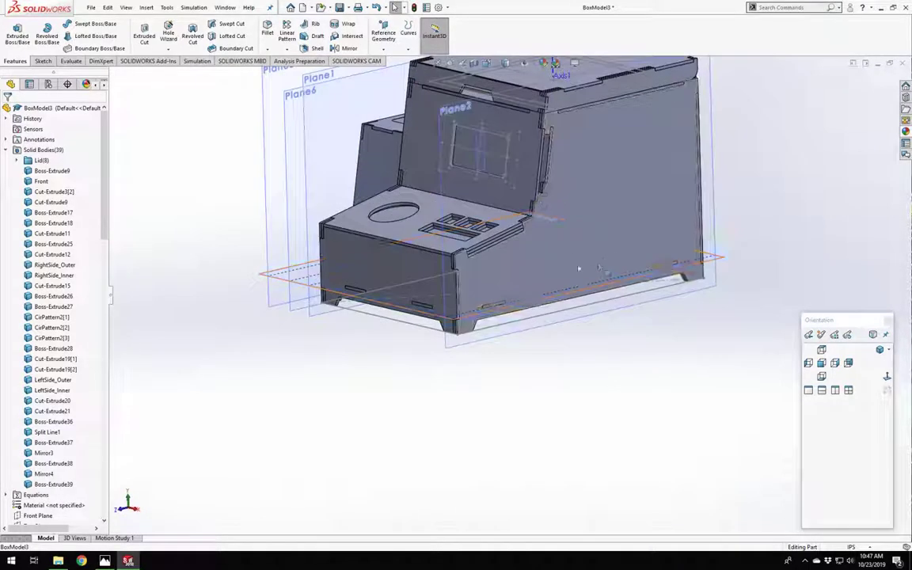
middle_click_drag(465, 257, 509, 222)
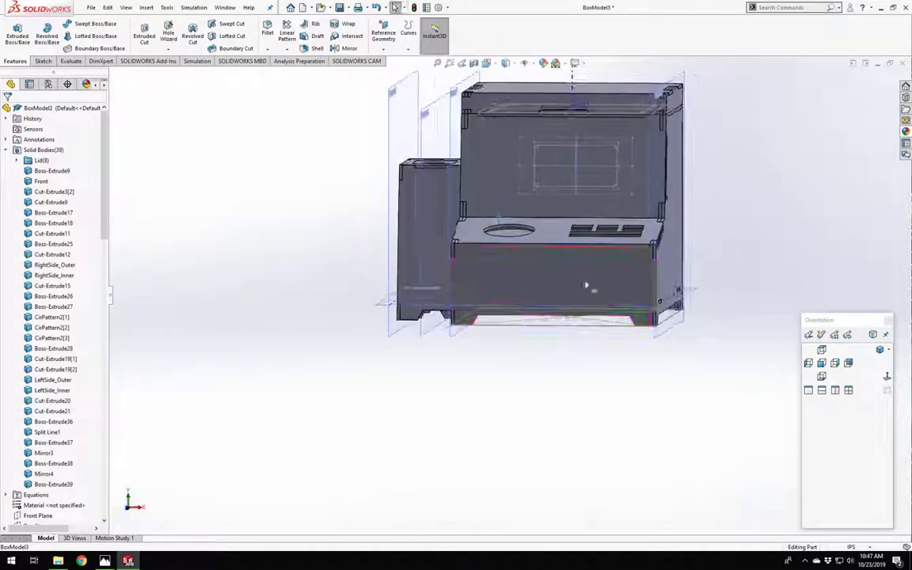
middle_click_drag(586, 285, 566, 313)
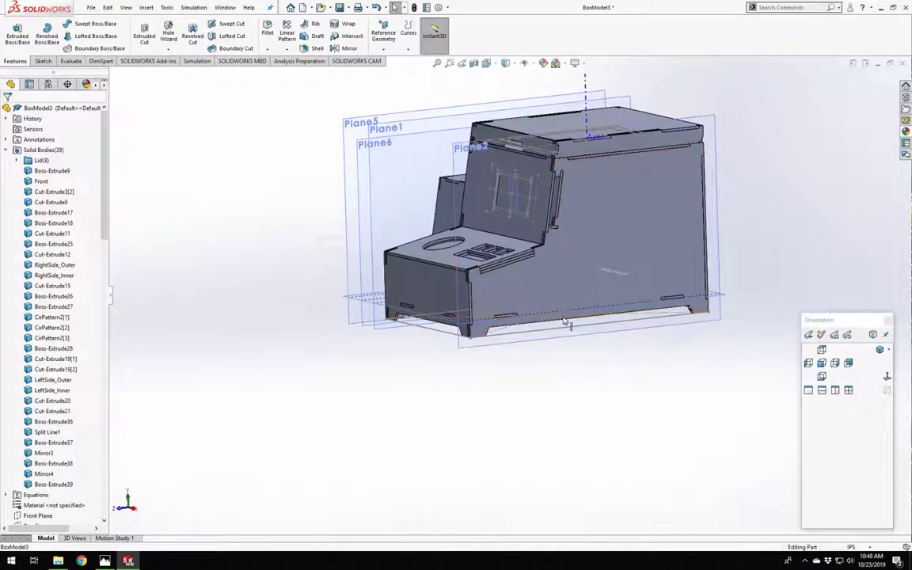
Examine the assembled box's front panels, cutouts, lid and right side from several angles.
scroll(570, 273, "down", 5)
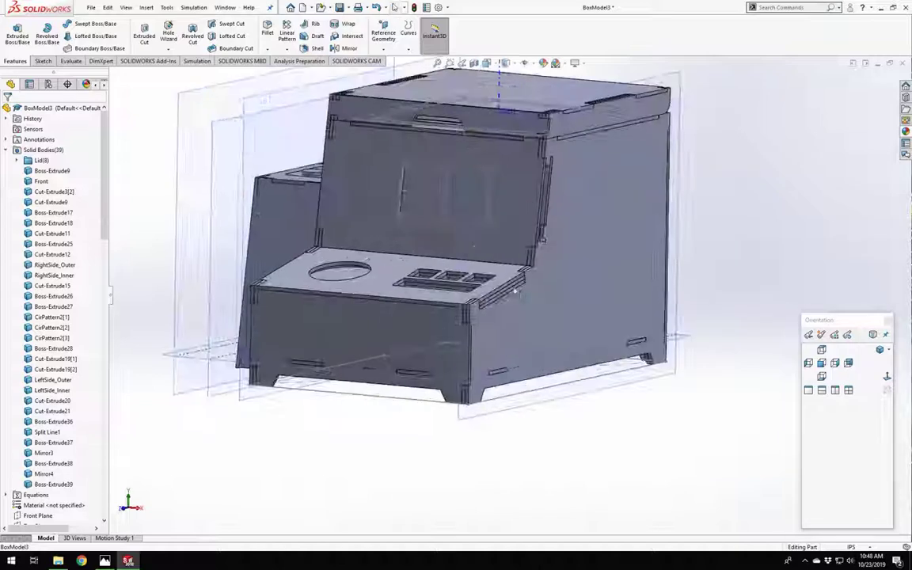
middle_click_drag(515, 289, 531, 315)
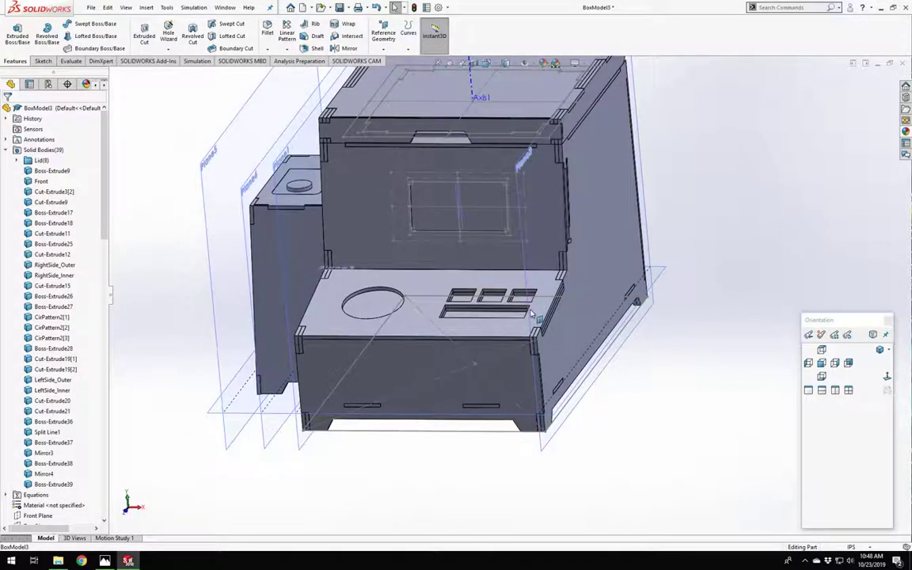
middle_click_drag(418, 333, 526, 285)
scroll(466, 280, "up", 2)
scroll(467, 282, "down", 2)
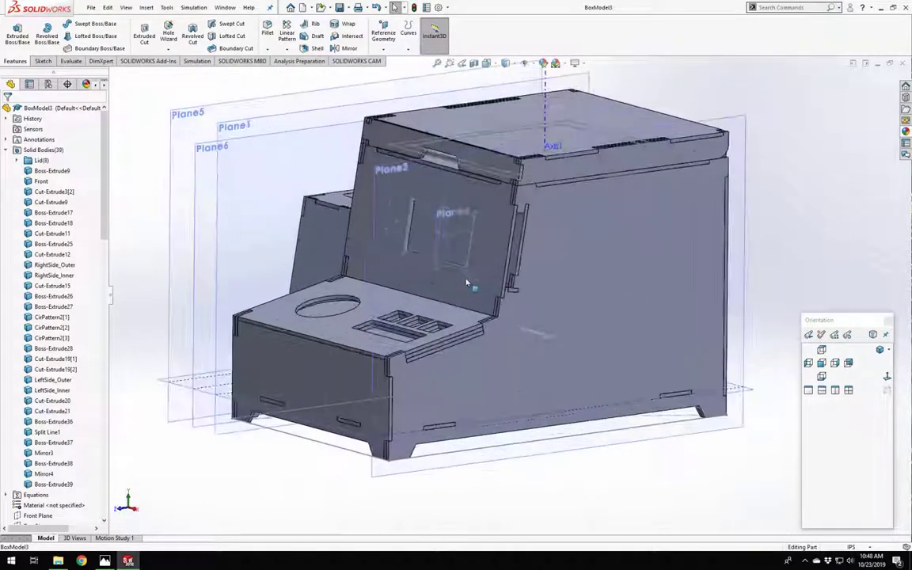
middle_click_drag(467, 280, 510, 264)
scroll(511, 263, "up", 2)
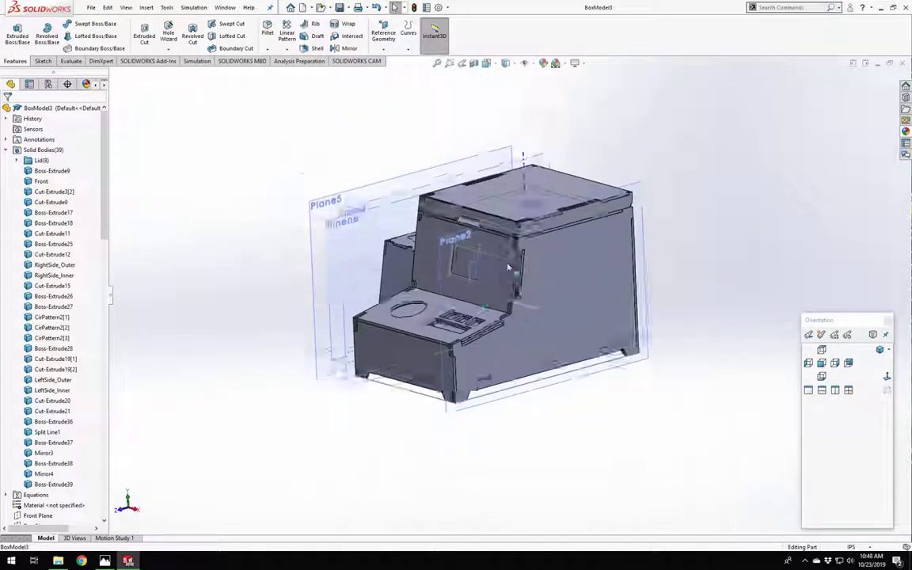
scroll(510, 264, "down", 2)
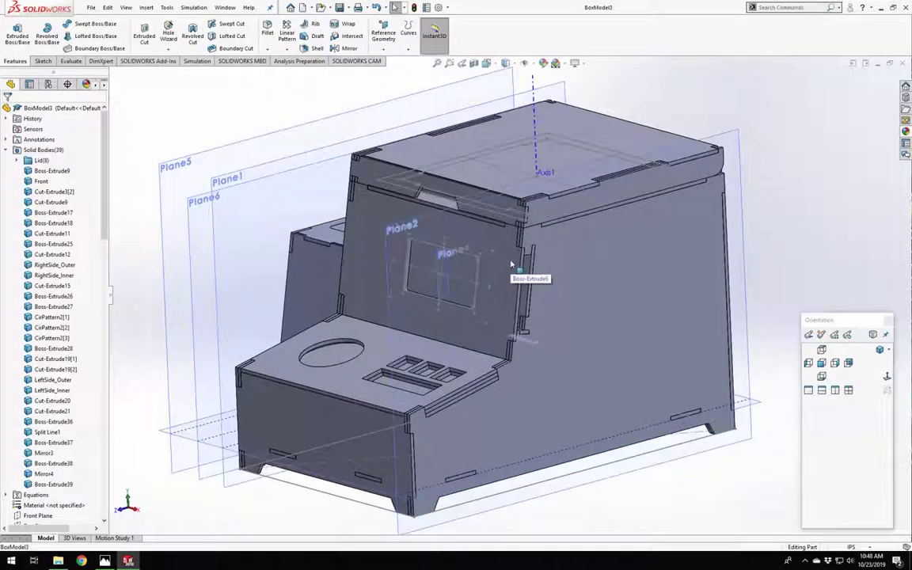
Collapse the Solid Bodies folder and look over the whole box model once more.
left_click(7, 150)
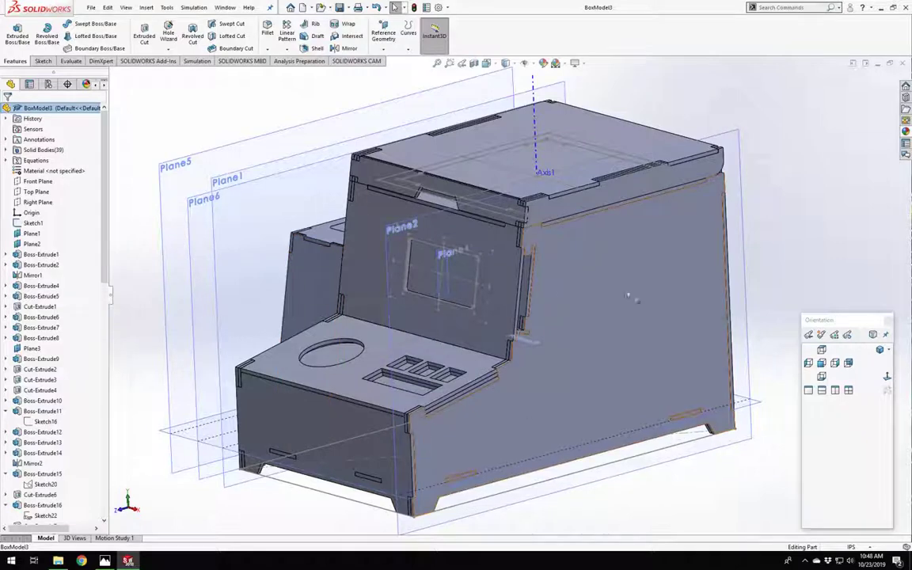
scroll(609, 386, "up", 3)
scroll(538, 317, "down", 3)
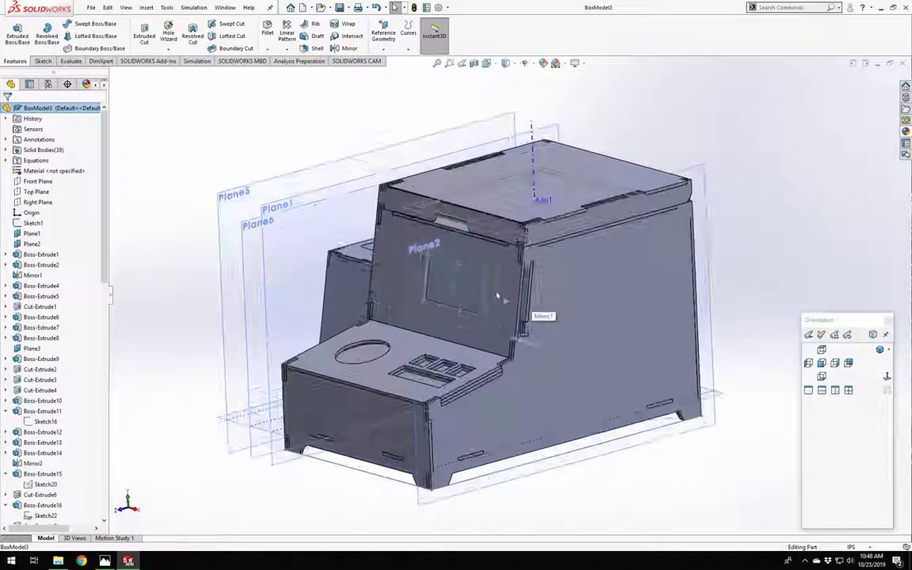
mouse_move(492, 349)
middle_mouse_down()
mouse_move(485, 362)
mouse_move(506, 340)
middle_mouse_up()
scroll(540, 373, "up", 2)
scroll(544, 375, "down", 3)
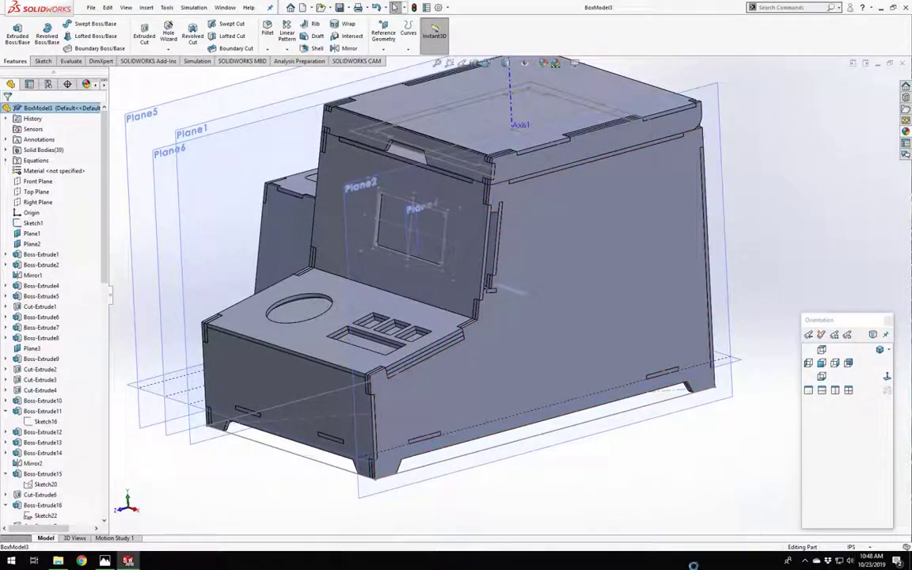
left_click(805, 561)
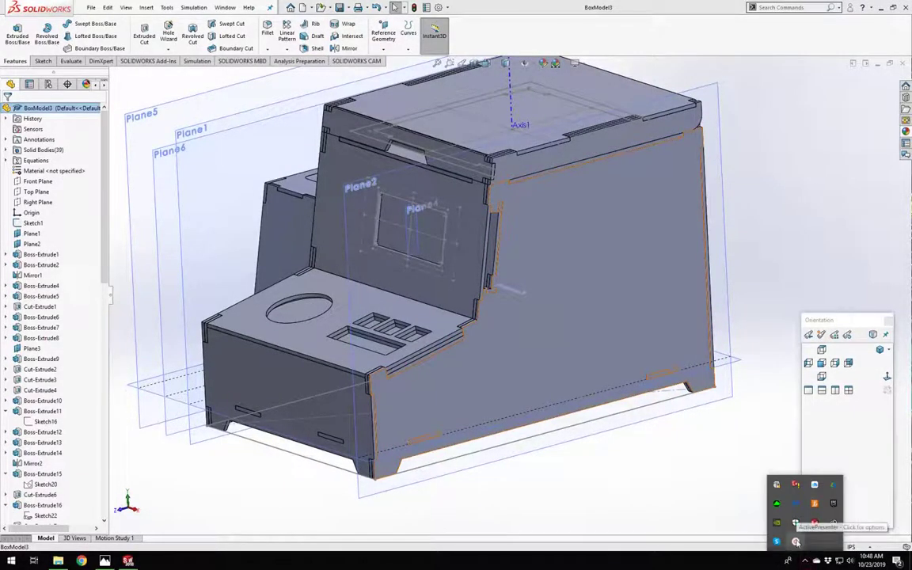